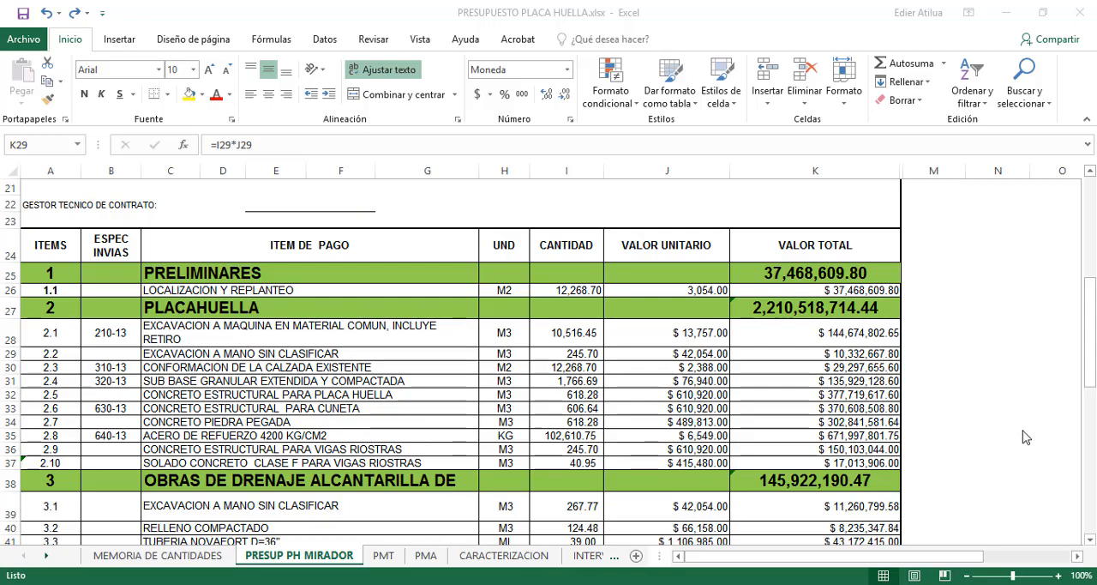
Review the budget's chapters down to the total work cost, and check the formula for the road characterization quantity in kilometres
scroll(1006, 403, "up", 5)
scroll(984, 346, "down", 10)
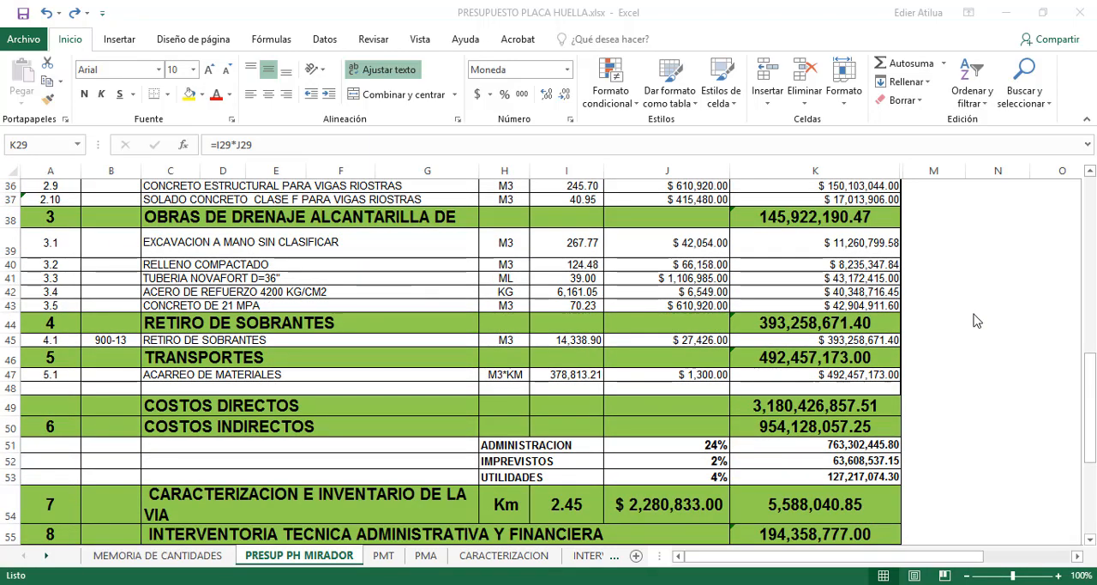
scroll(978, 321, "down", 2)
scroll(977, 321, "down", 1)
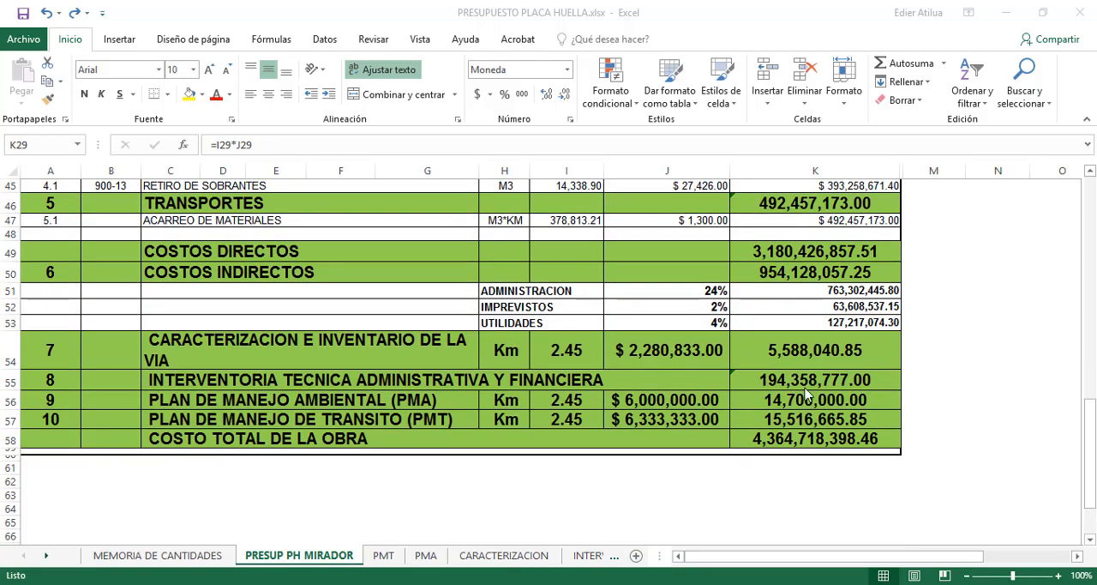
left_click(796, 438)
scroll(923, 403, "up", 5)
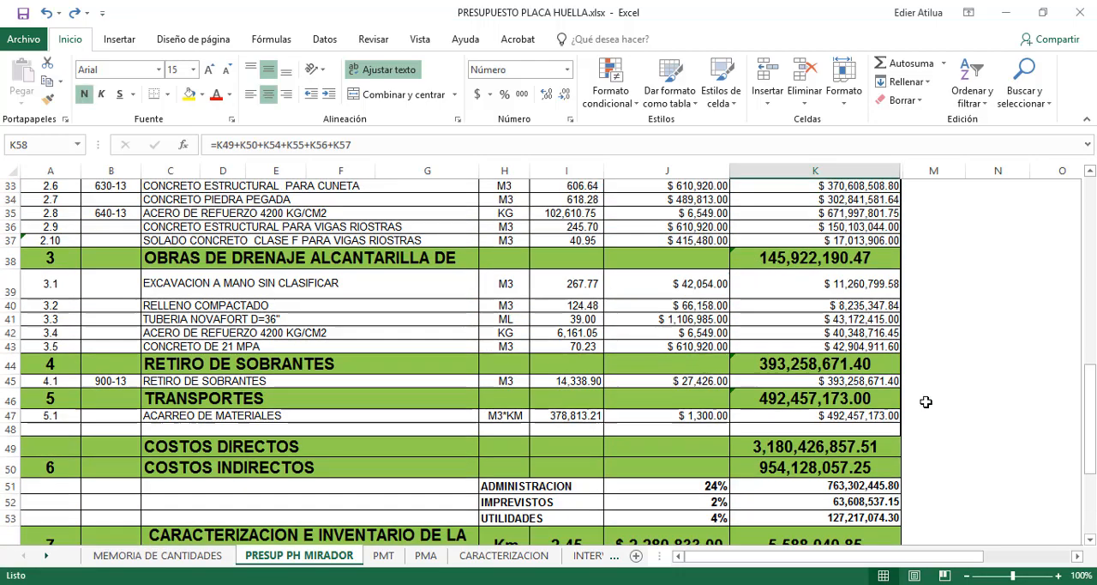
scroll(619, 364, "down", 4)
left_click(551, 388)
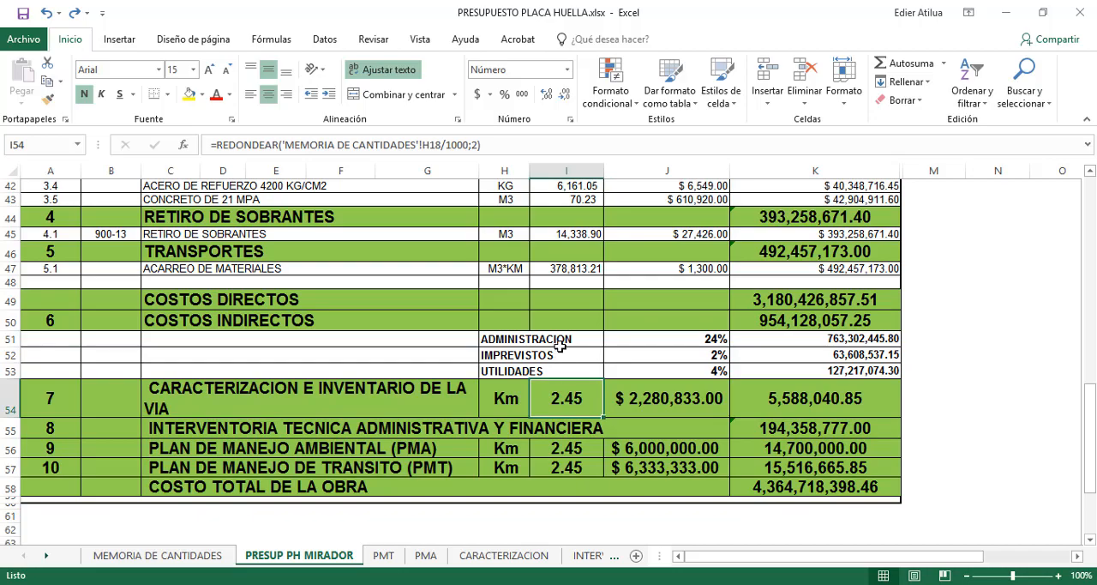
scroll(576, 316, "up", 9)
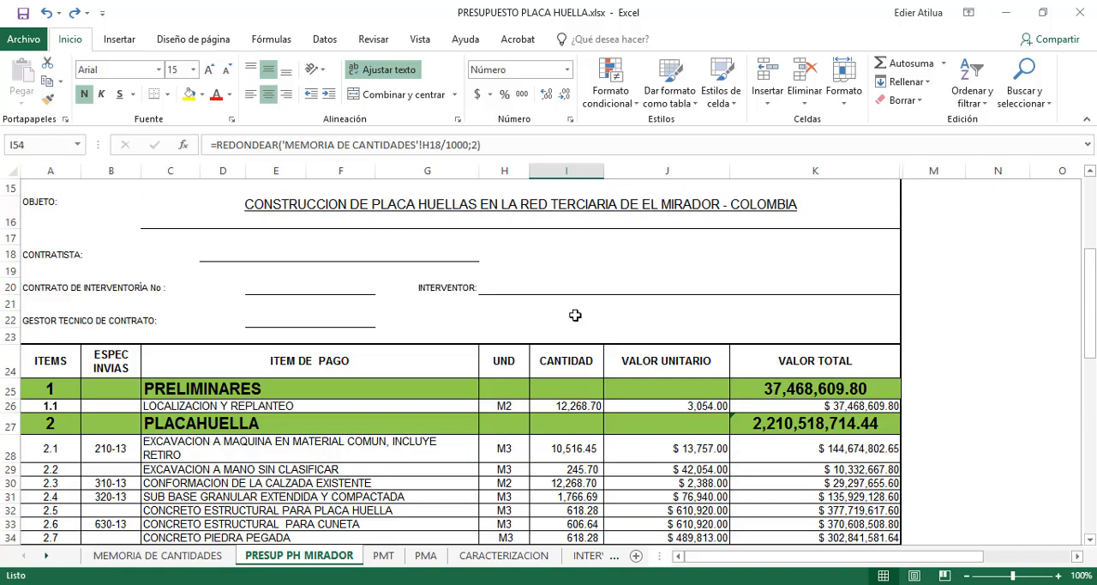
Review the pay items again and inspect the quantity and unit value of item 2.1, the machine excavation
scroll(575, 311, "down", 4)
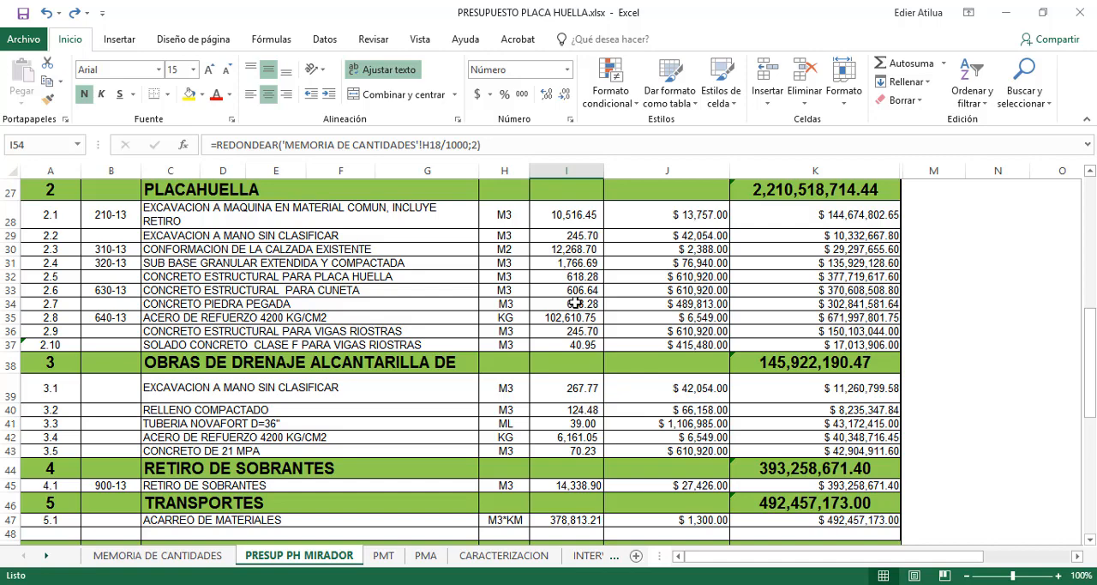
scroll(575, 303, "up", 5)
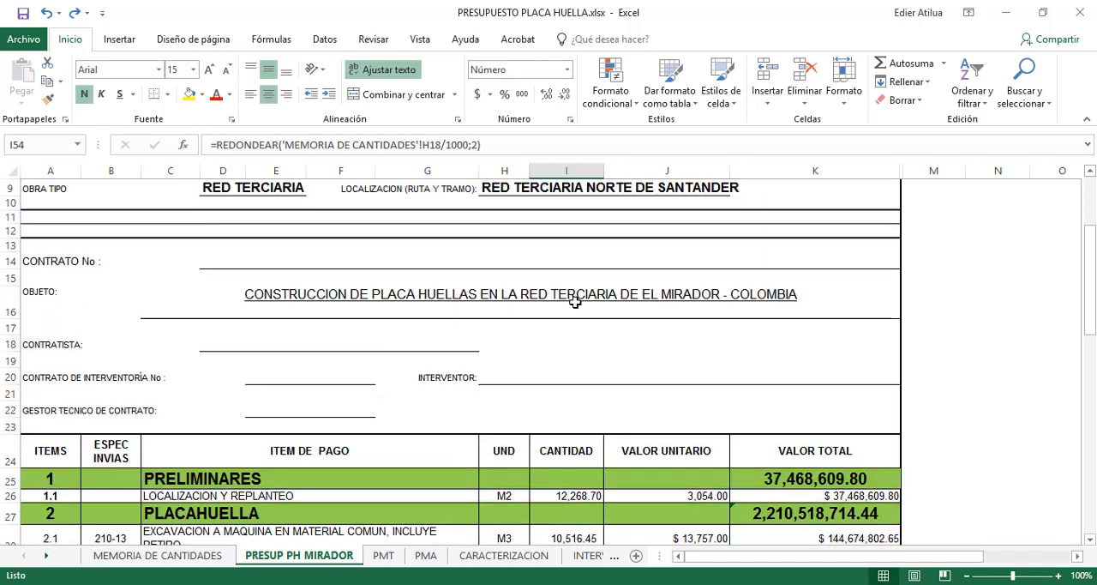
scroll(575, 304, "down", 4)
left_click(565, 263)
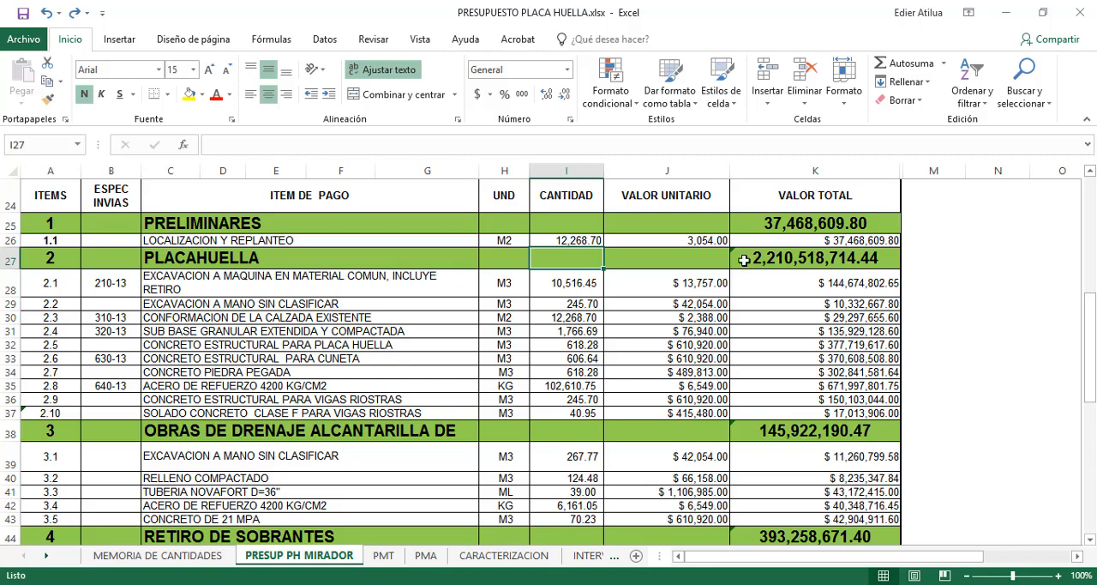
left_click(592, 290)
left_click(644, 283)
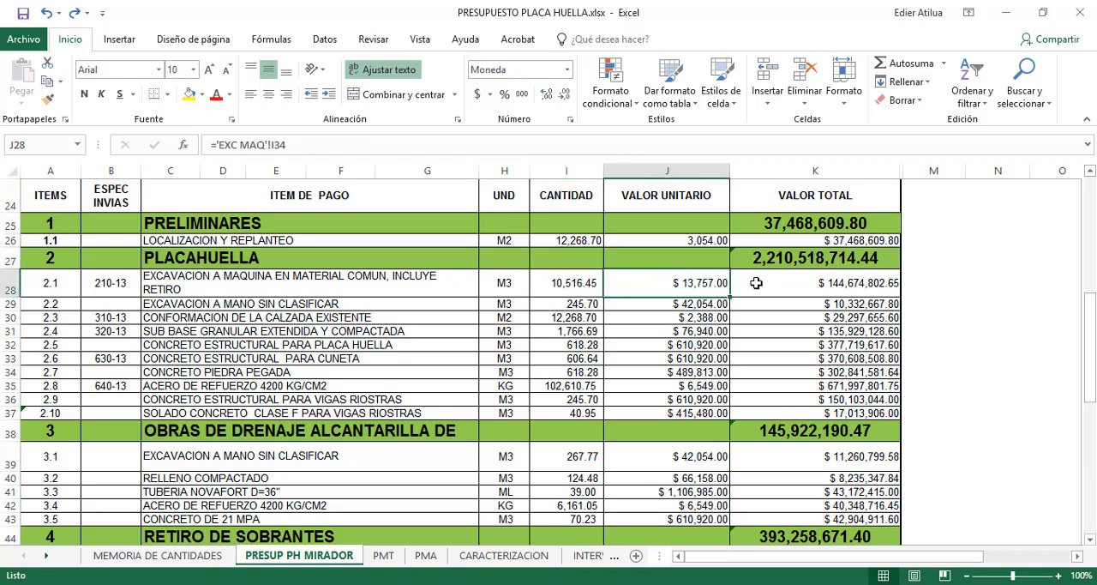
scroll(755, 282, "up", 1)
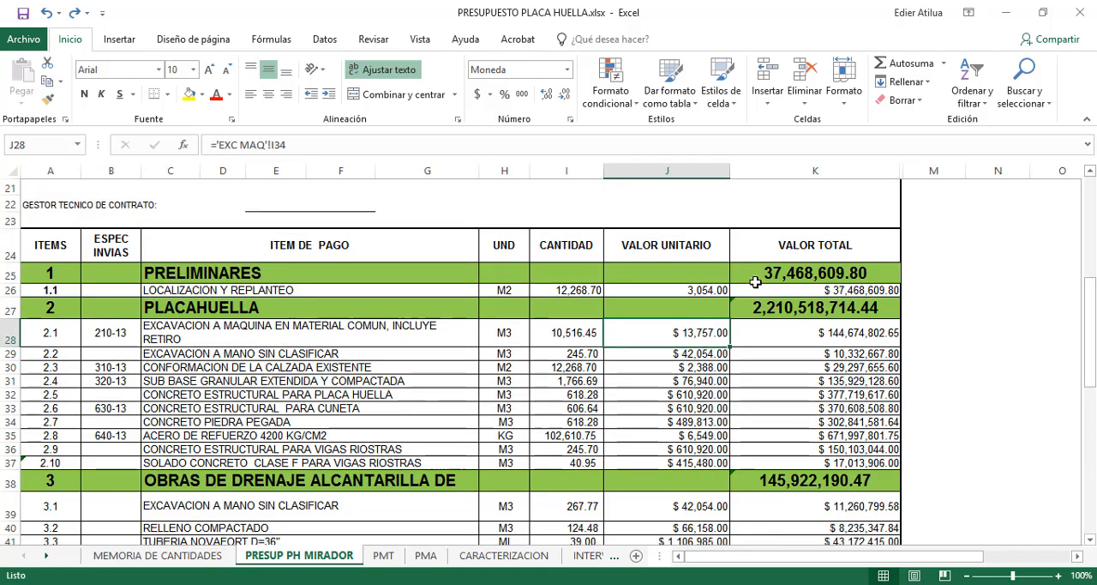
left_click(916, 169)
left_click_drag(916, 170, 899, 169)
right_click(898, 171)
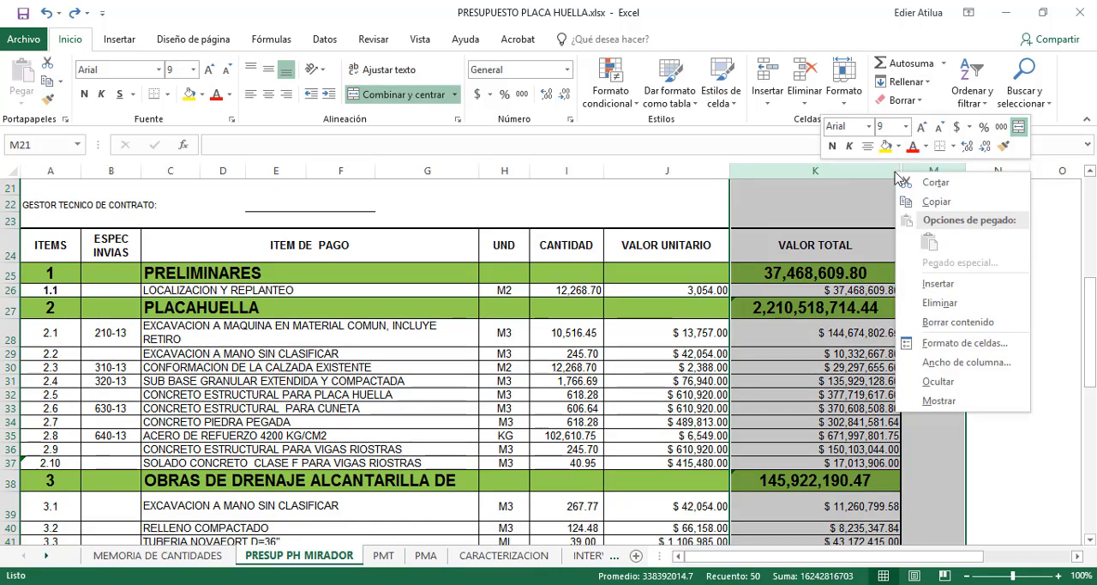
left_click(682, 427)
left_click(677, 480)
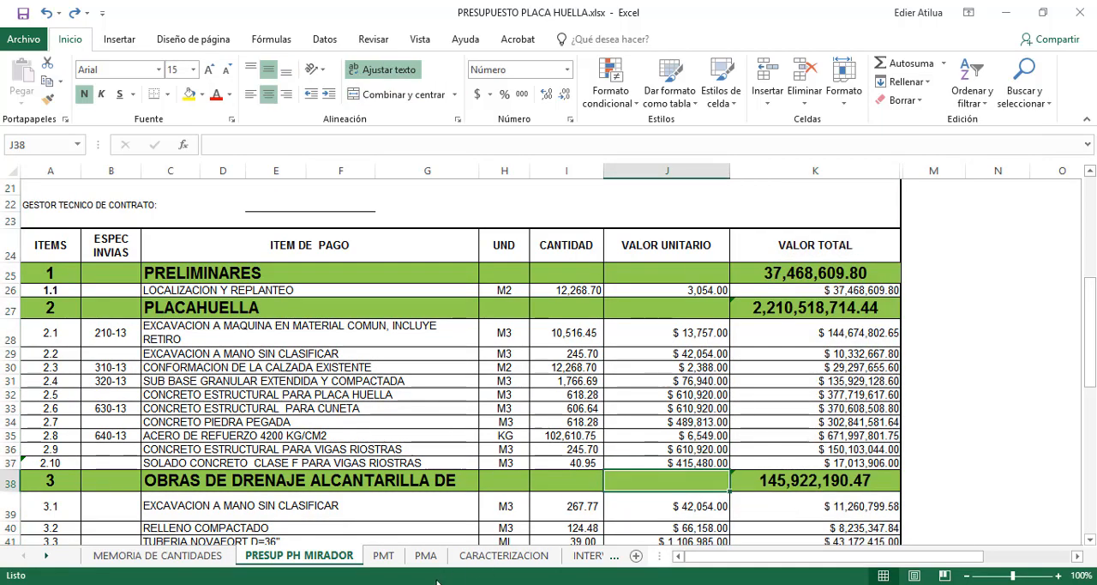
Browse the workbook's sheets from CARACTERIZACION onward through to the PERSONAL price list
left_click(506, 556)
left_click(585, 557)
left_click(586, 556)
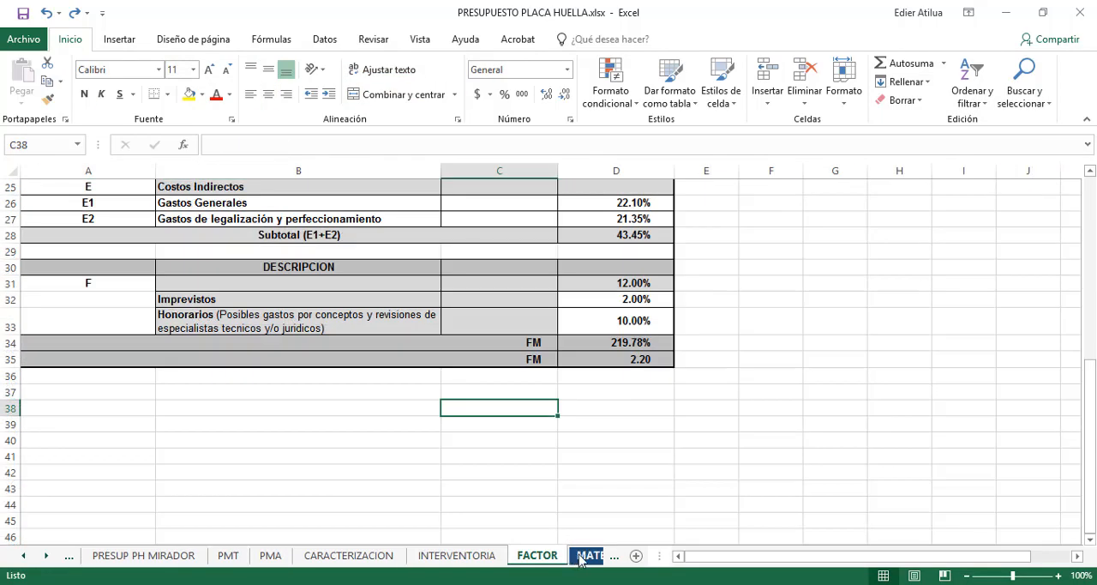
left_click(586, 556)
left_click(581, 557)
left_click(591, 556)
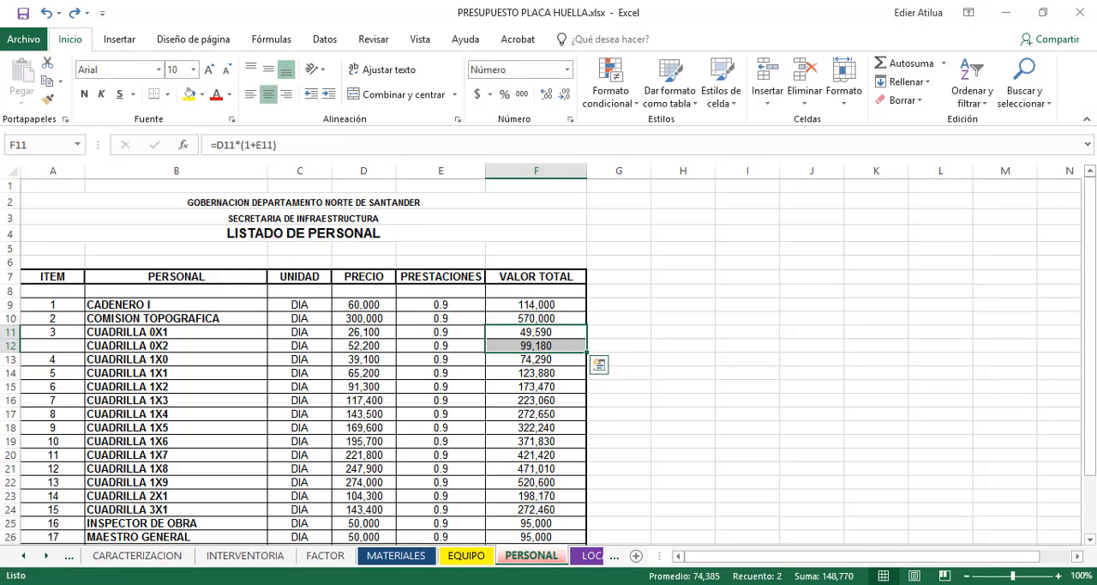
Activate the ACERO 4200 unit-price sheet and inspect the yield of CUADRILLA 1X4 in the labour section
right_click(35, 555)
scroll(120, 429, "down", 4)
double_click(69, 447)
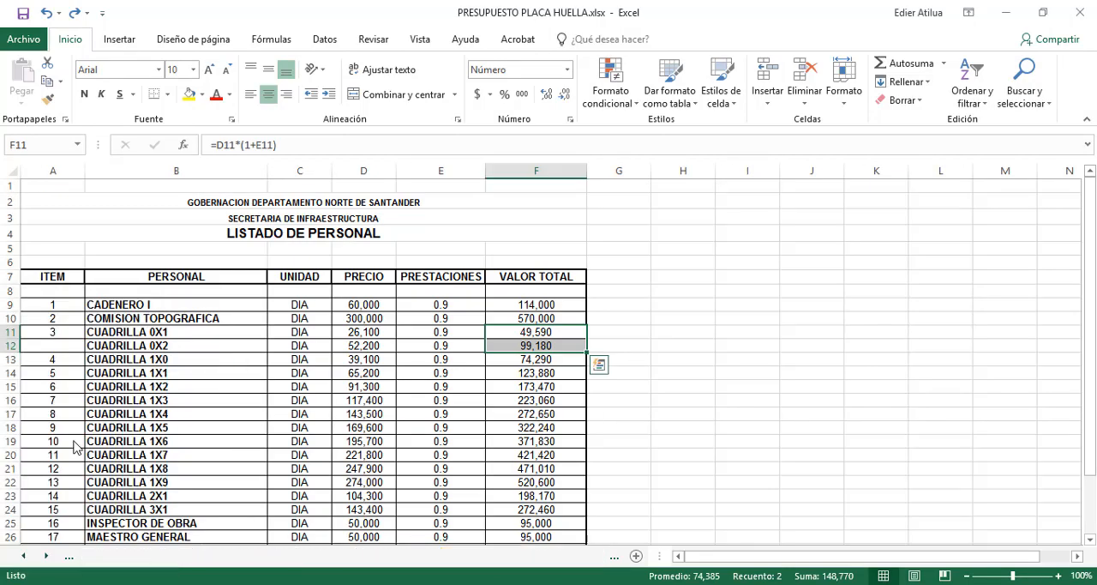
scroll(410, 346, "up", 8)
scroll(410, 346, "down", 1)
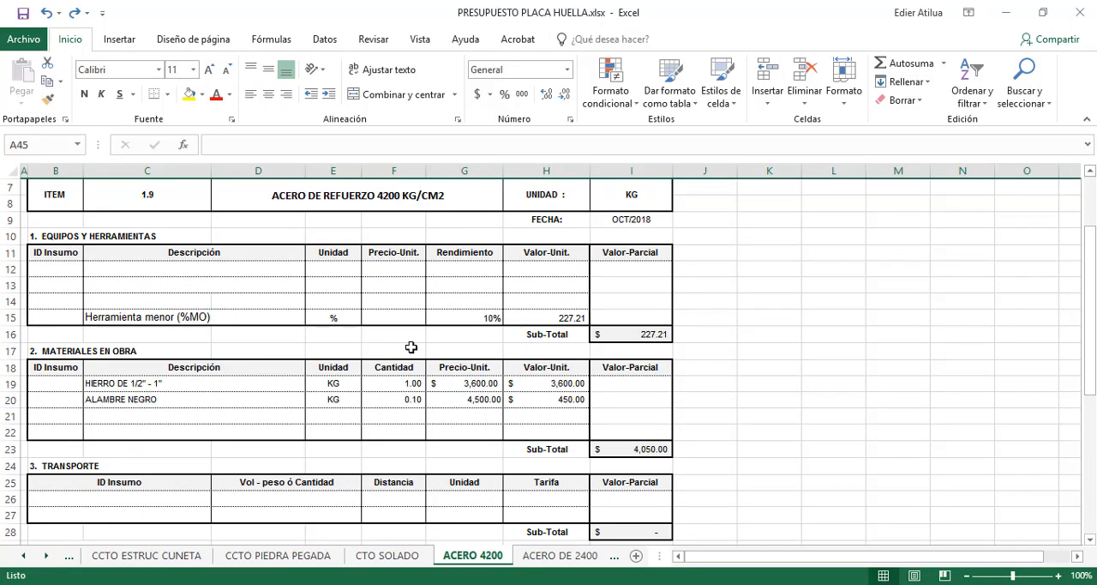
scroll(410, 347, "up", 1)
scroll(485, 343, "down", 1)
scroll(423, 387, "down", 3)
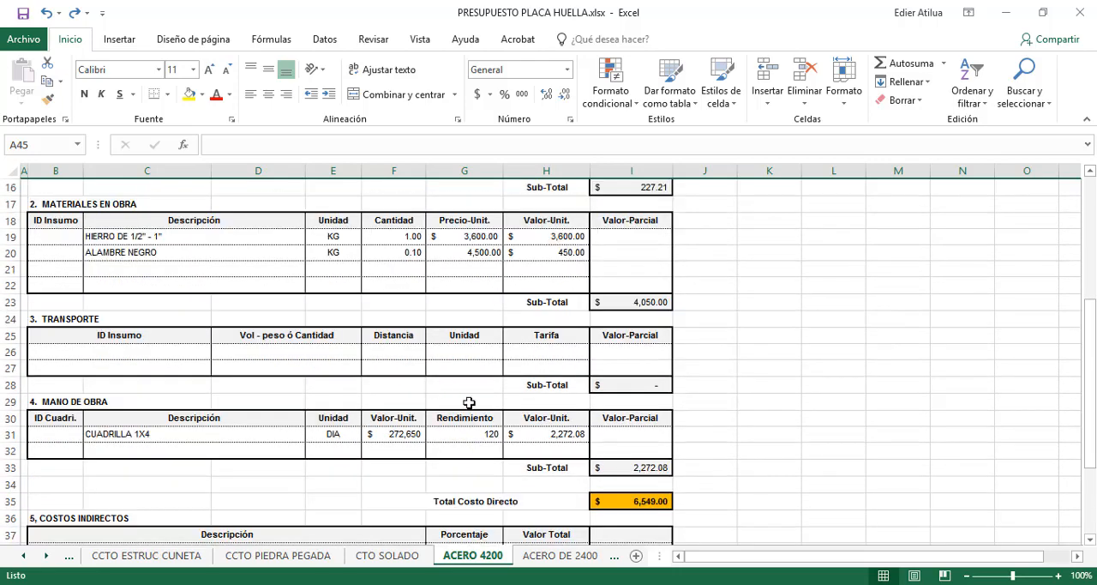
left_click(443, 431)
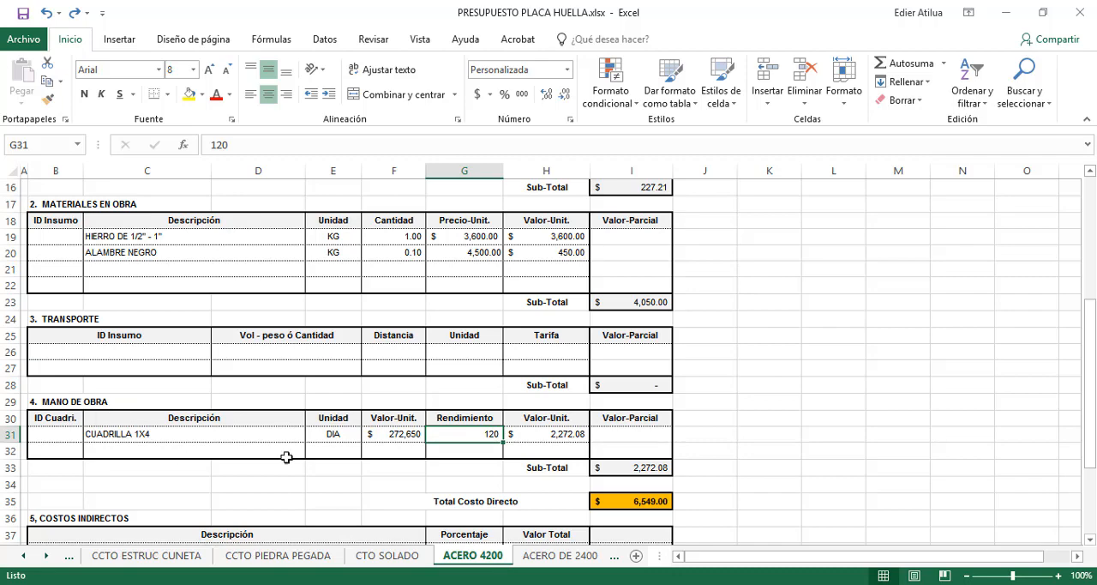
Open the ACERO DE 2400 sheet and inspect the crew's yield in its labour section
left_click(552, 557)
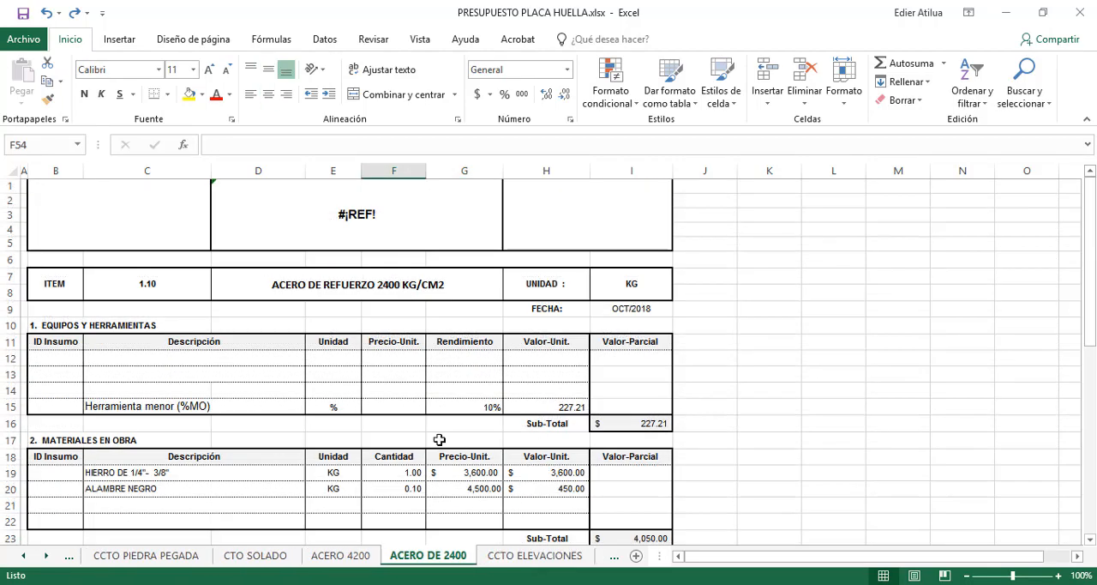
scroll(437, 437, "down", 3)
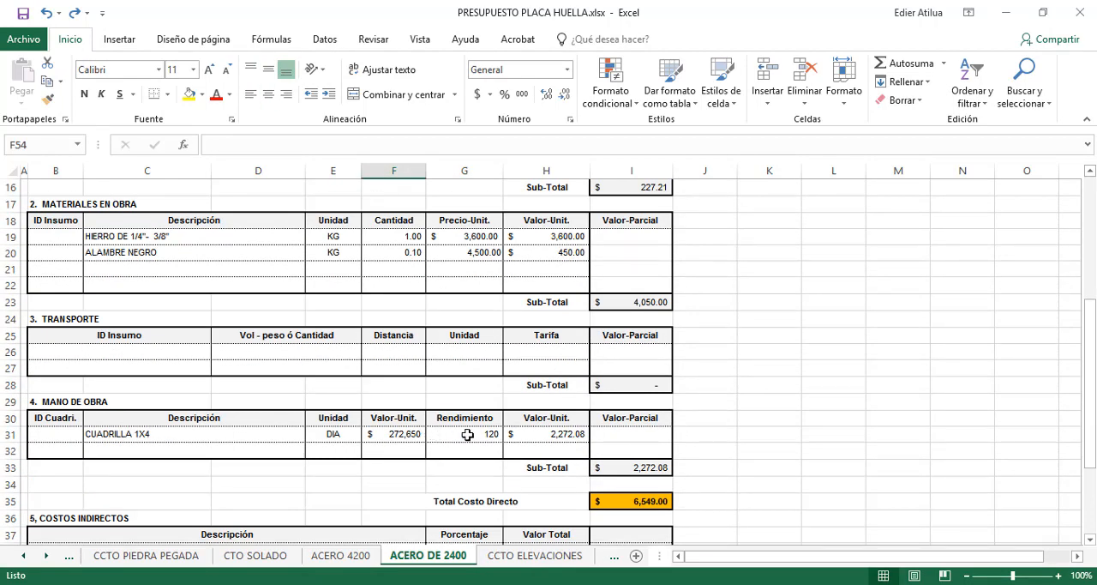
left_click(464, 434)
Return to the PRESUP PH MIRADOR sheet and inspect the unit value formulas of items 2.2 and 2.3
right_click(35, 557)
scroll(85, 446, "up", 4)
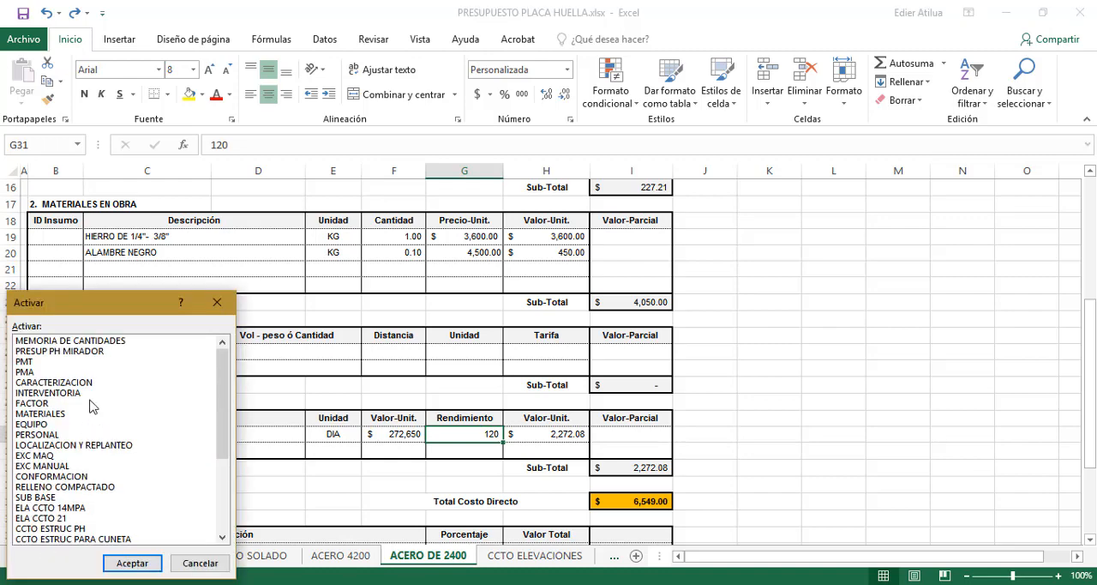
double_click(89, 351)
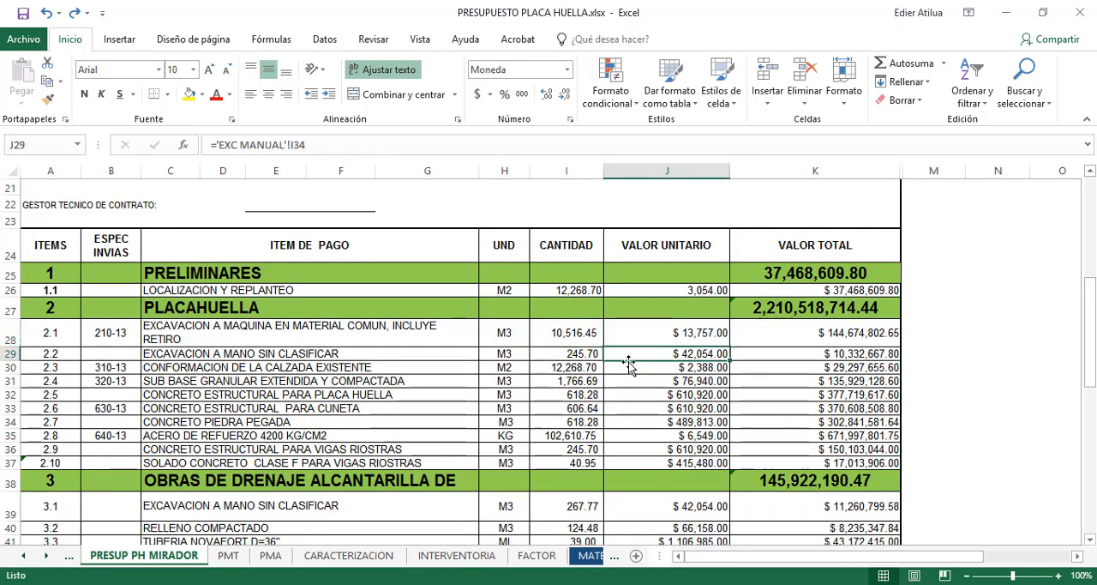
left_click(600, 369)
left_click(615, 366)
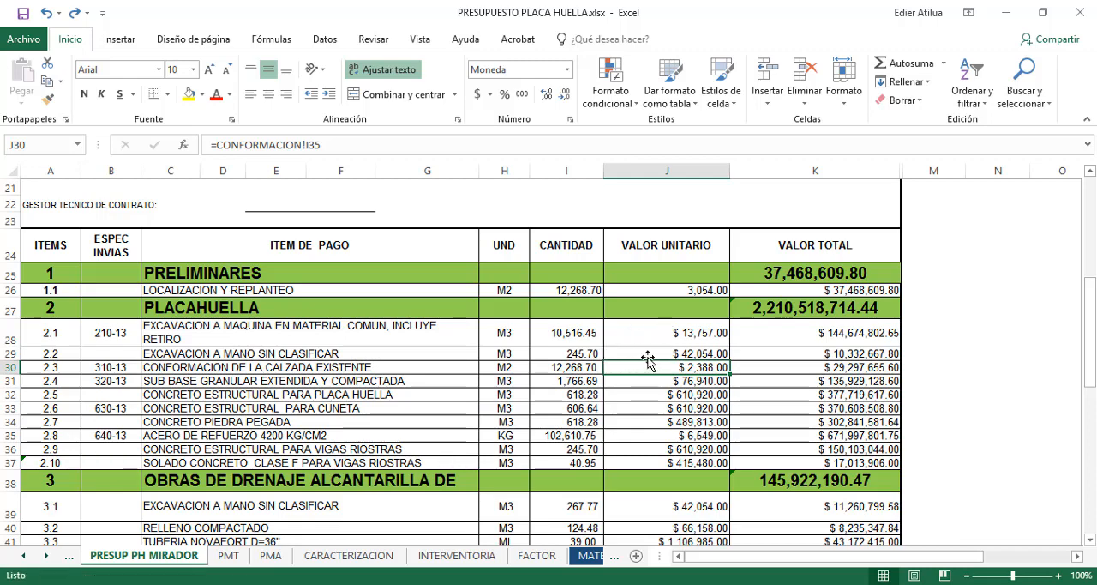
left_click(648, 351)
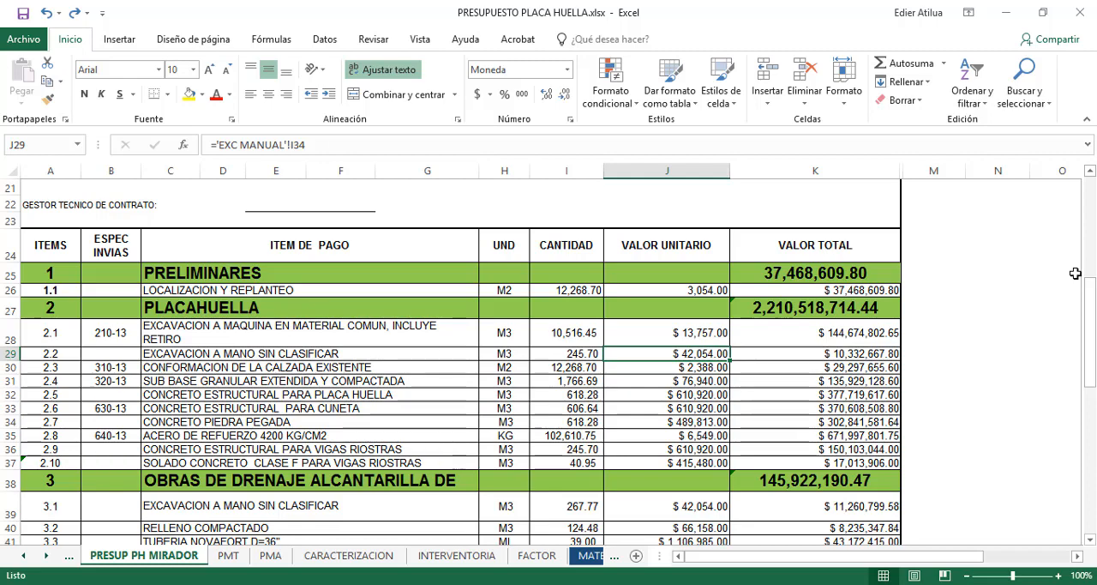
Unhide column L between columns K and M and go to its "Duracion en días" heading
scroll(996, 262, "down", 6)
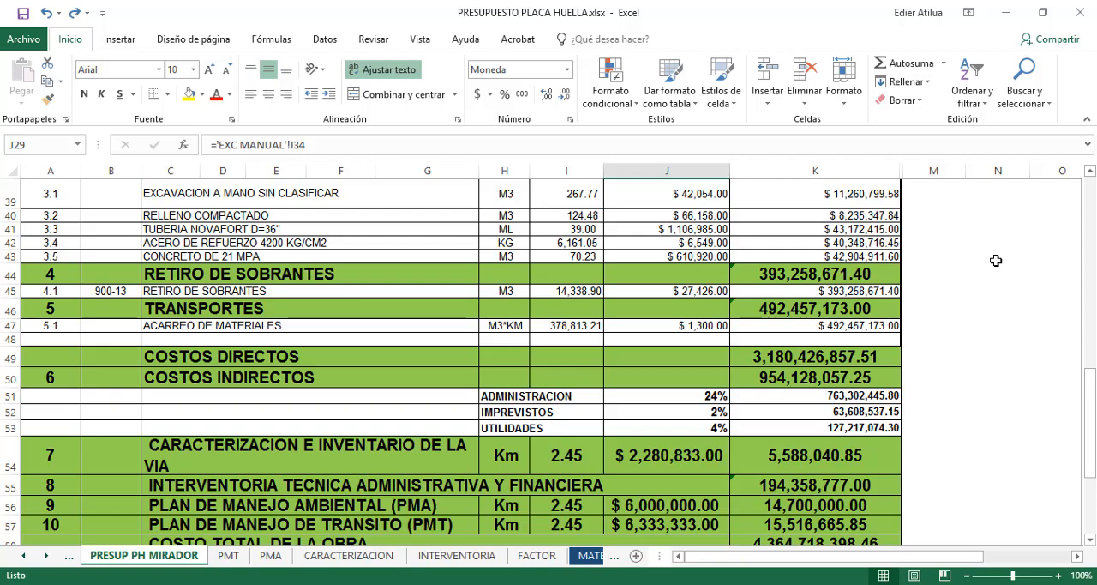
scroll(994, 261, "up", 11)
left_click_drag(930, 171, 877, 169)
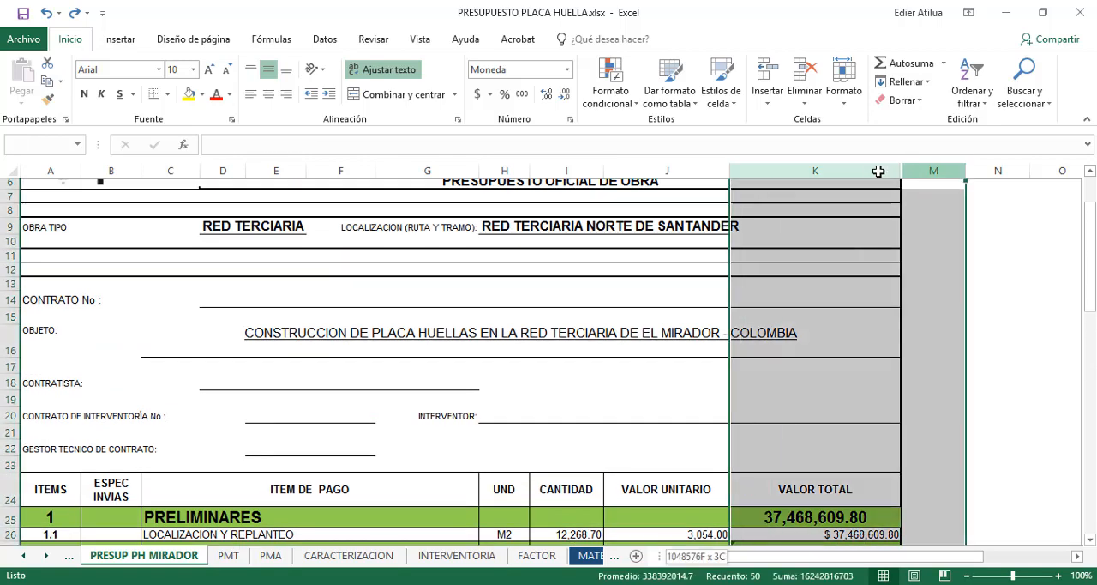
right_click(879, 169)
left_click(921, 397)
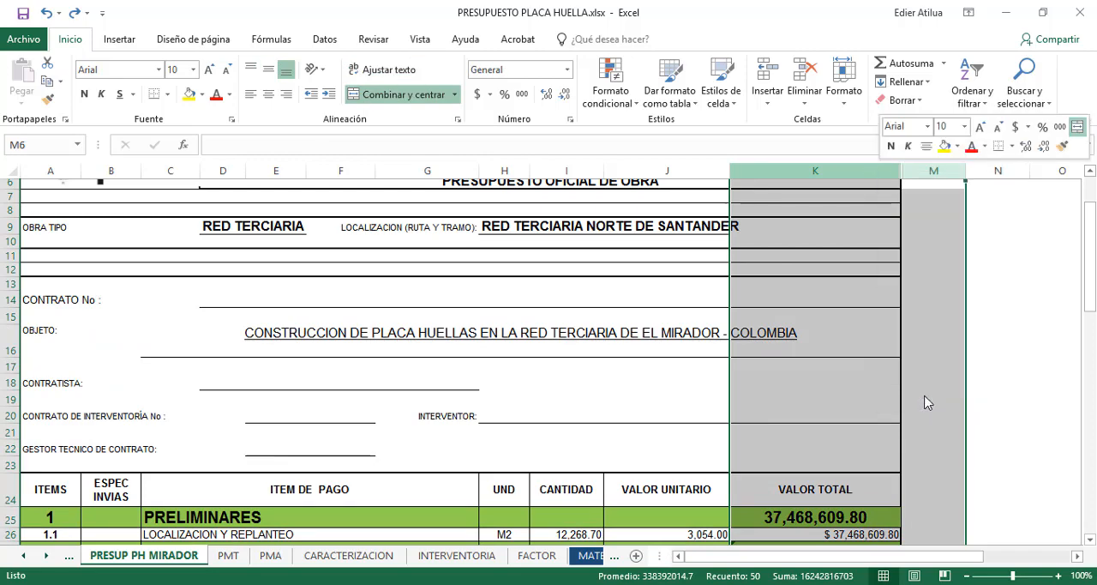
scroll(980, 272, "down", 2)
left_click(930, 409)
scroll(931, 352, "down", 2)
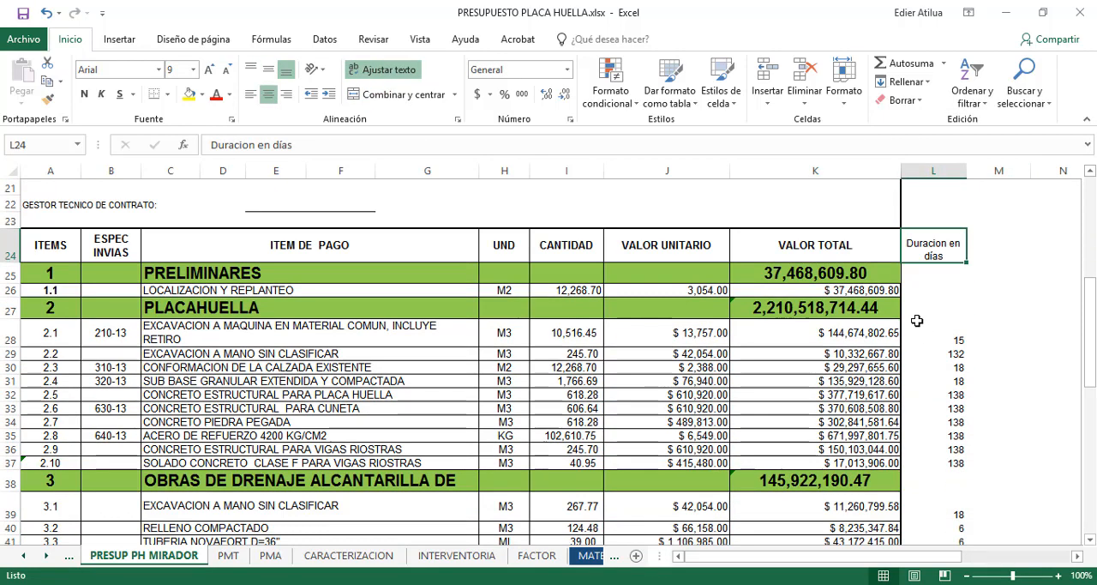
Highlight the durations of items 2.1 to 2.10, and those of items 3.1 to 3.5
left_click_drag(954, 333, 943, 463)
scroll(913, 339, "down", 3)
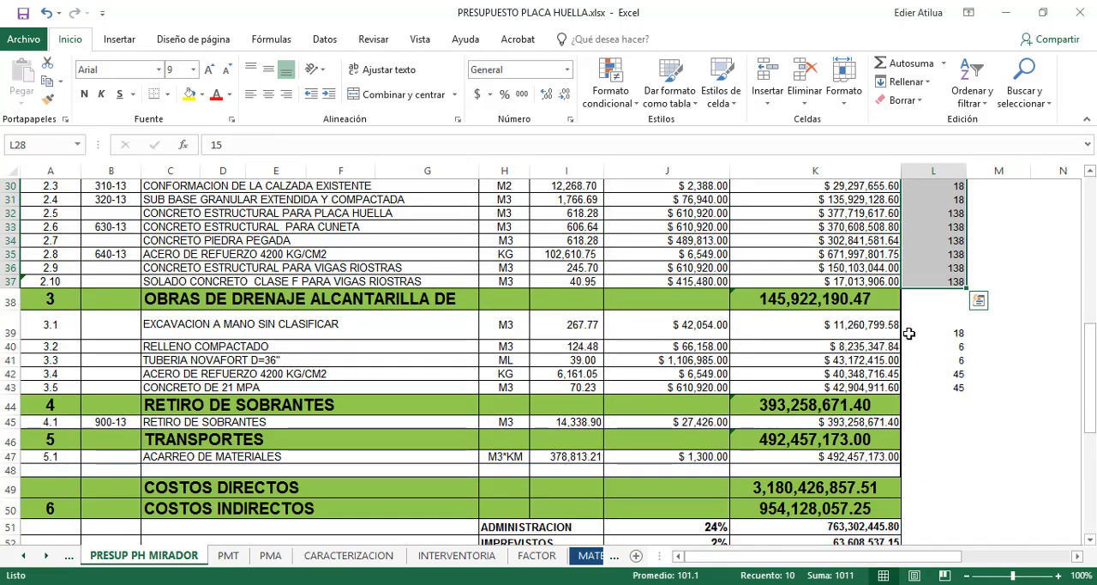
left_click(925, 334)
left_click_drag(929, 361, 935, 386)
left_click(946, 330)
left_click(986, 335)
left_click(923, 331)
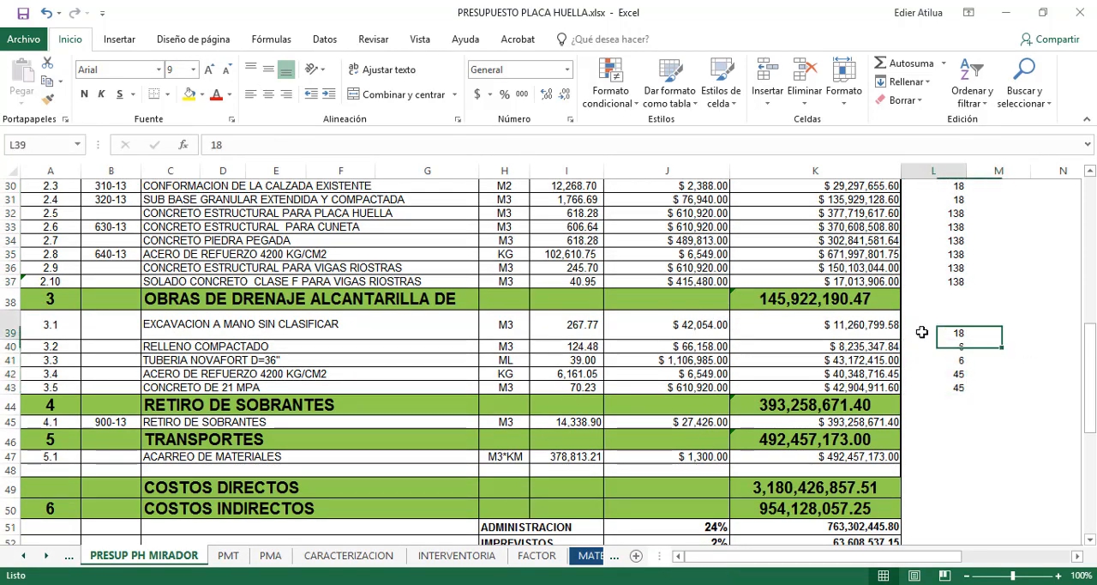
left_click_drag(946, 331, 951, 388)
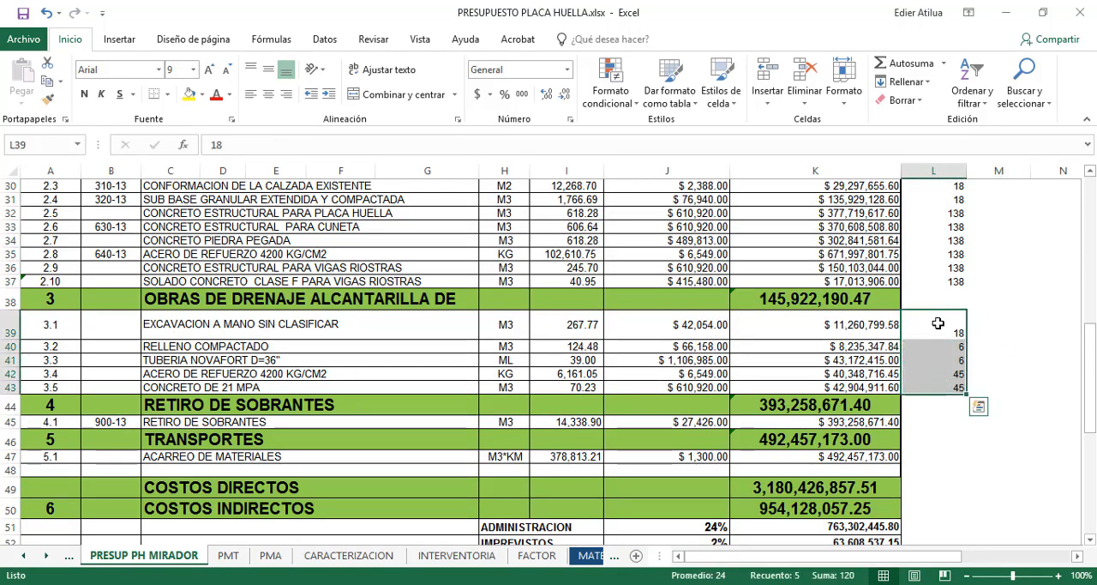
Inspect the duration cells of items 3.1 to 3.5 one by one without changing their values
left_click(946, 331)
double_click(933, 331)
double_click(943, 346)
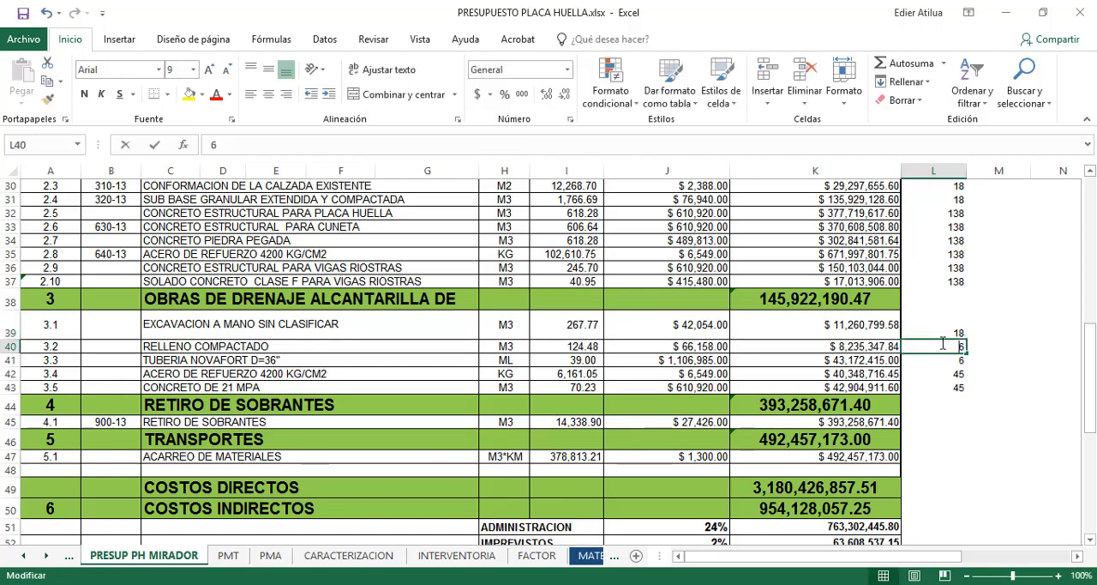
left_click(941, 358)
double_click(941, 358)
double_click(937, 374)
left_click(940, 387)
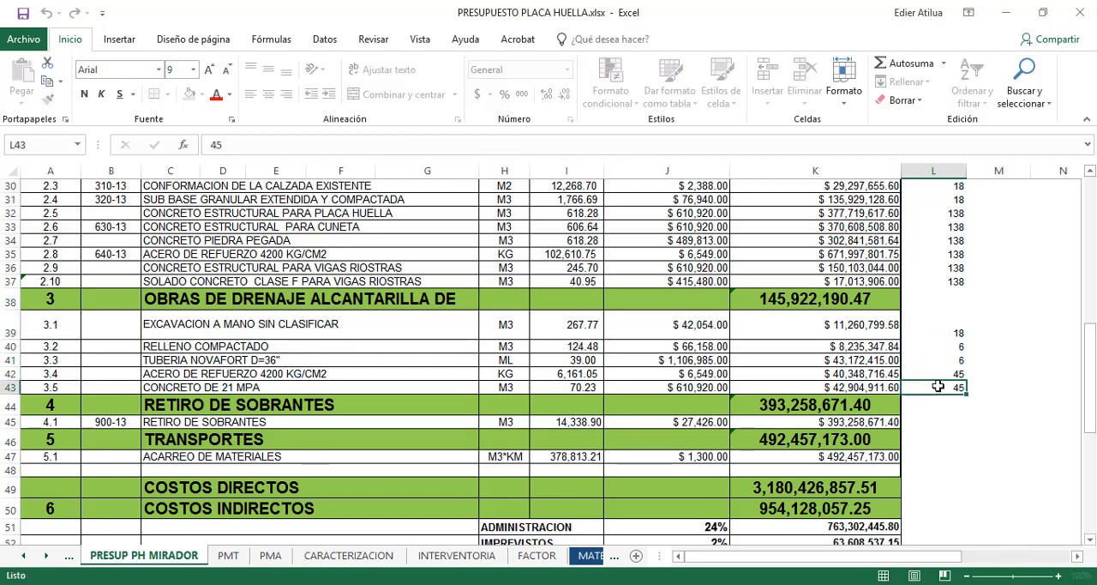
Review the durations beside the pay items and highlight the LOCALIZACION Y REPLANTEO row from description to total value
scroll(895, 292, "up", 8)
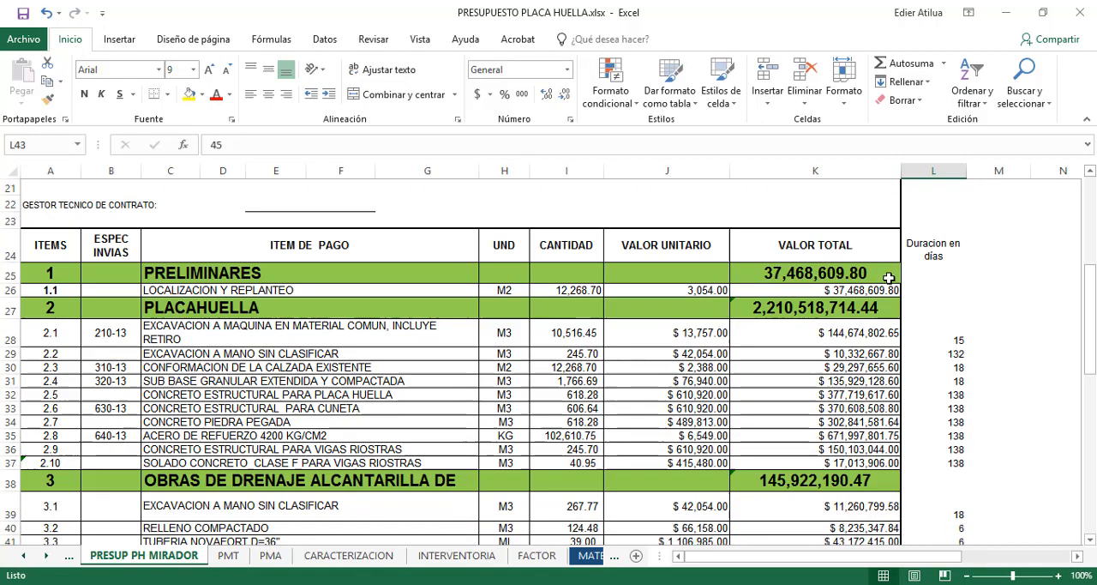
scroll(886, 277, "down", 4)
left_click_drag(391, 280, 881, 286)
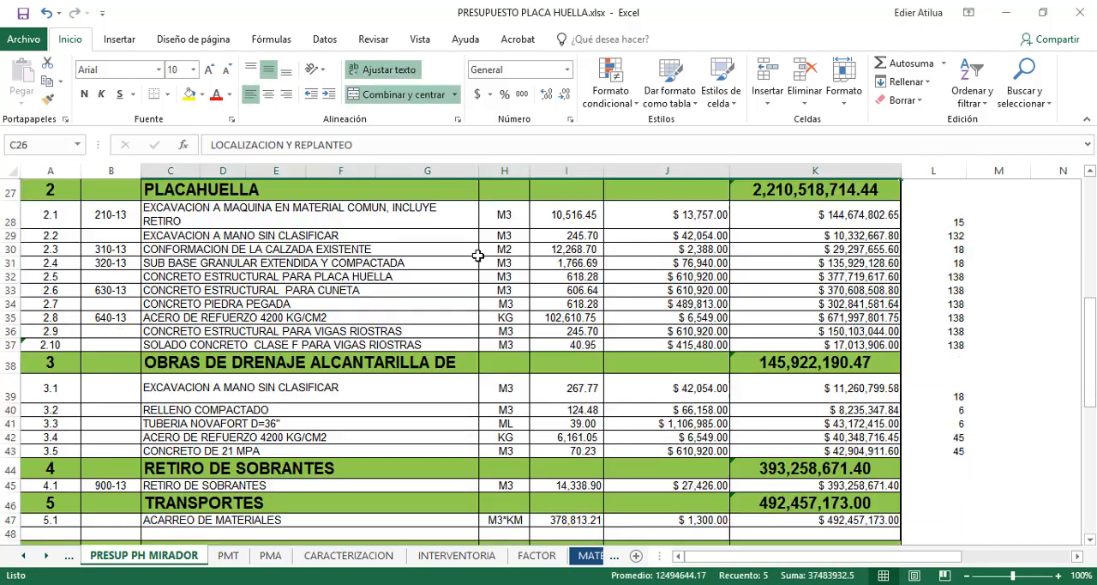
Highlight the RETIRO DE SOBRANTES and ACARREO DE MATERIALES items, rows 45 to 47, from description to total value
scroll(475, 248, "down", 1)
scroll(472, 246, "down", 1)
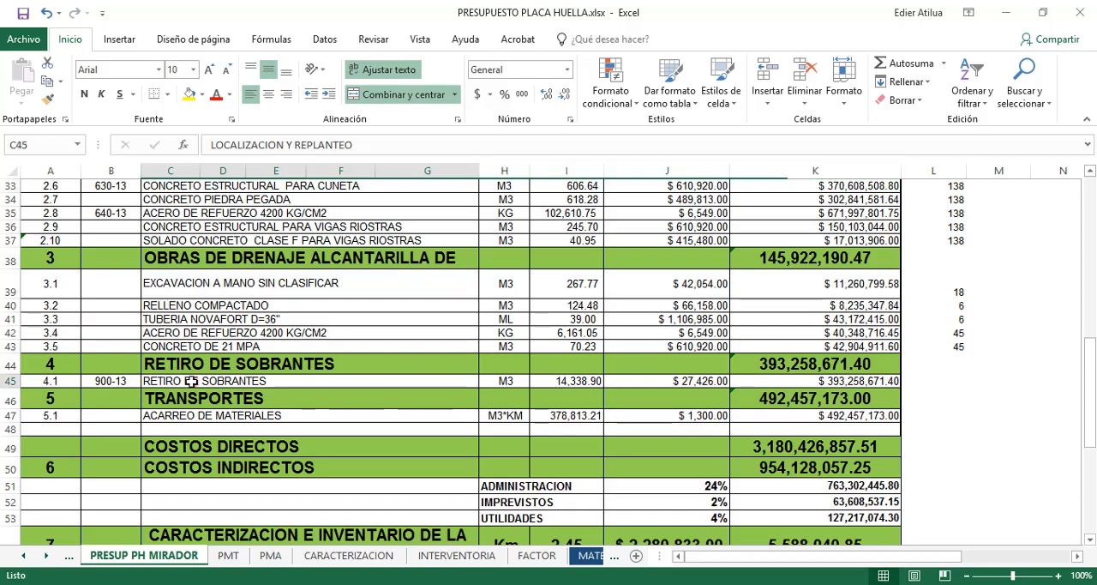
left_click_drag(191, 381, 784, 404)
left_click_drag(184, 415, 847, 386)
scroll(428, 290, "up", 2)
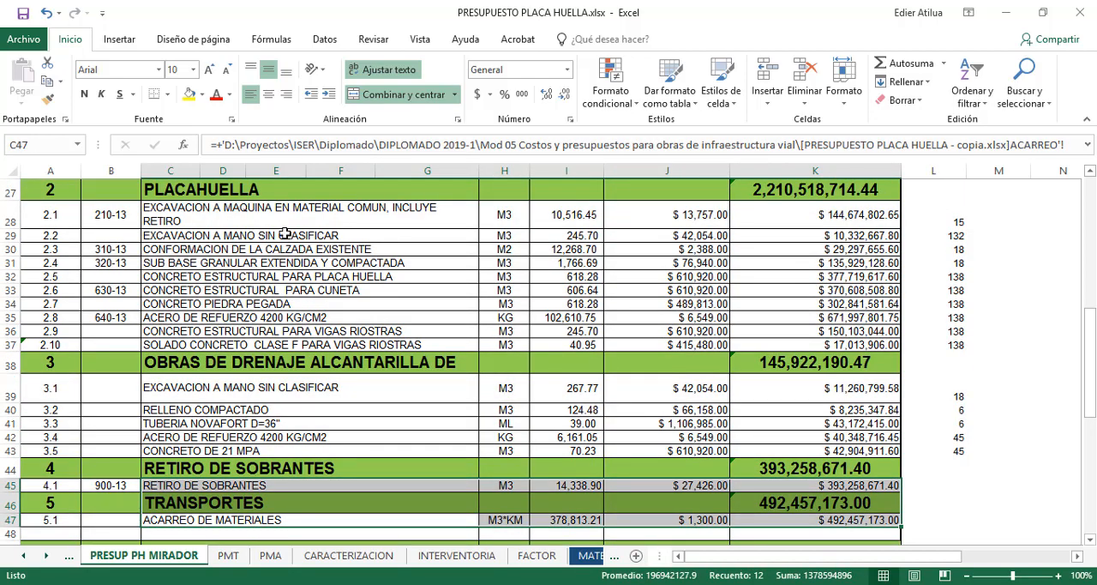
Highlight the pay item descriptions from 2.1 to 3.5, and those of items 2.1 to 2.10 alone
left_click(277, 214)
left_click_drag(277, 214, 276, 341)
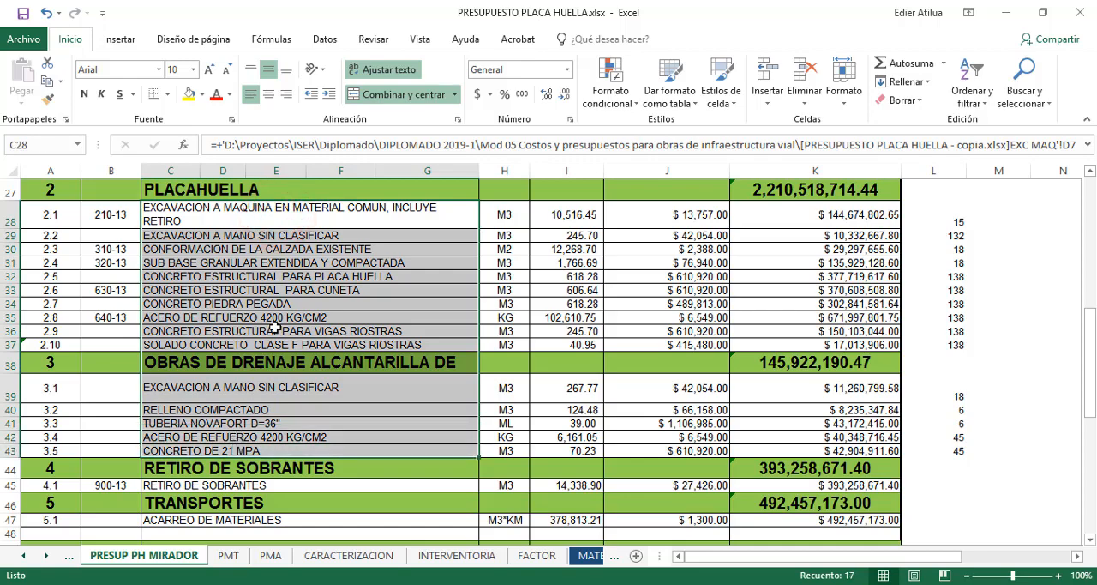
scroll(275, 324, "up", 3)
scroll(274, 322, "down", 1)
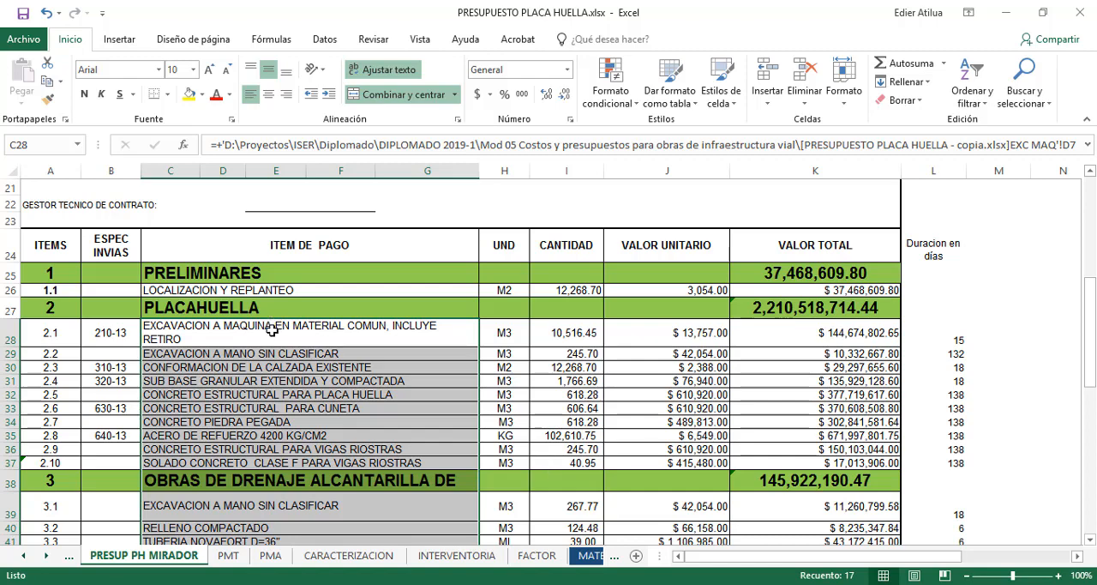
left_click_drag(268, 330, 241, 462)
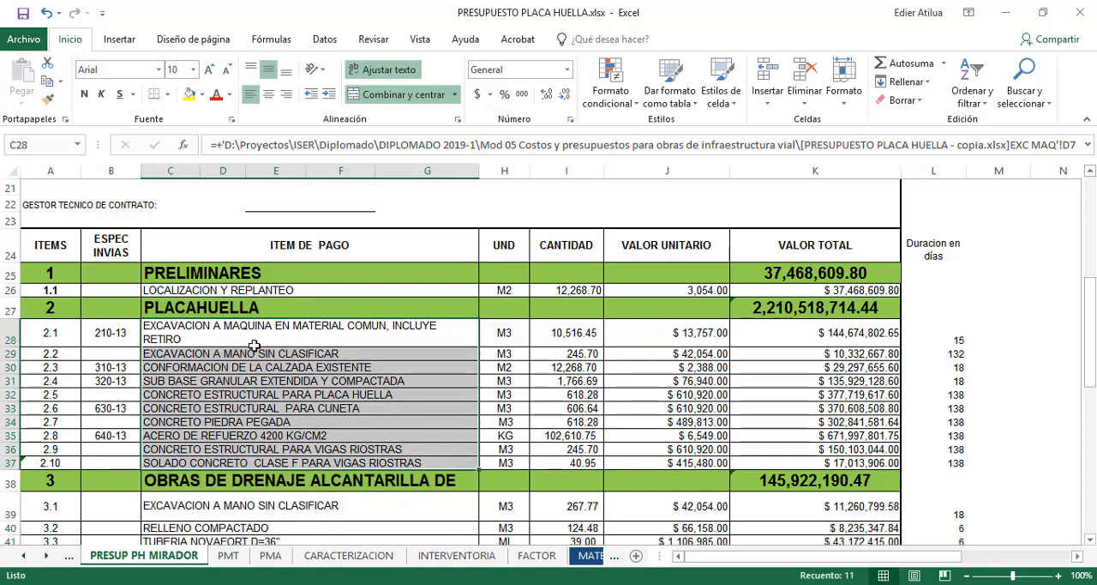
Inspect LOCALIZACION Y REPLANTEO and its quantity, and highlight the descriptions of the PLACAHUELLA chapter's items
left_click(335, 293)
left_click_drag(334, 319, 344, 462)
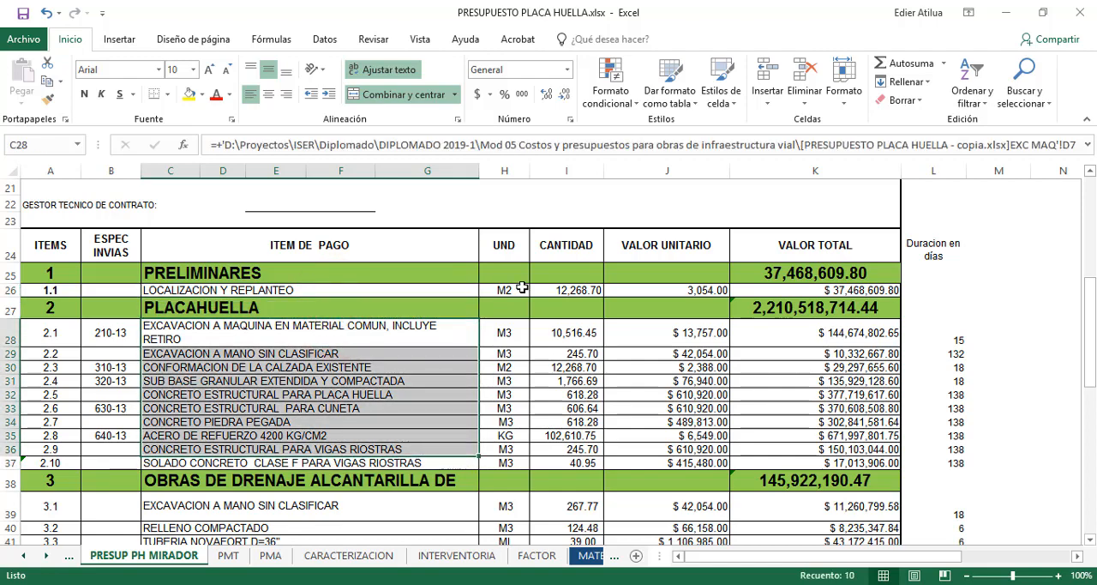
left_click(569, 290)
left_click_drag(423, 335, 407, 463)
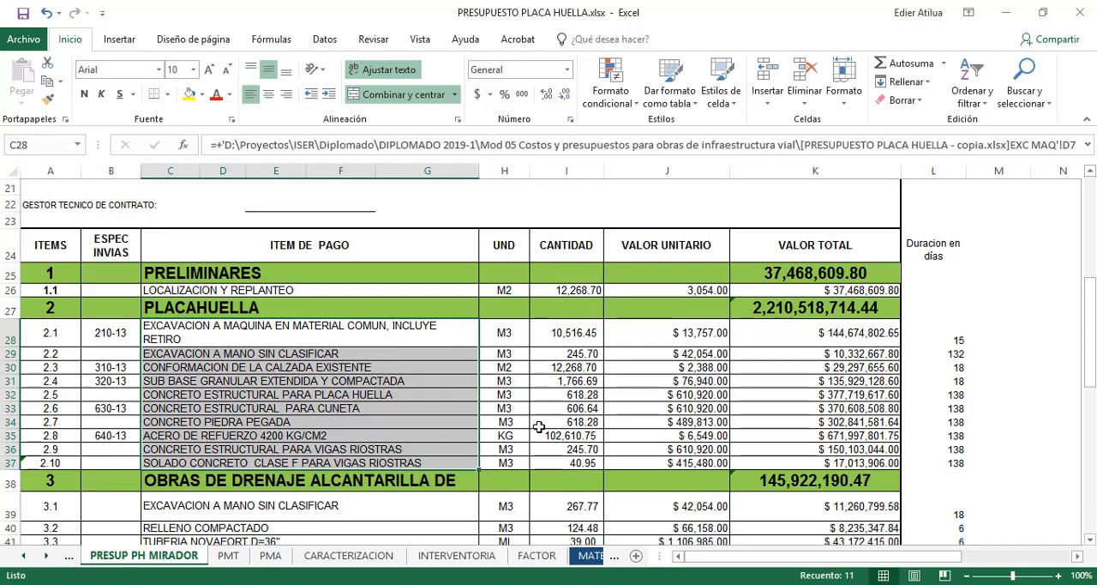
Review the budget's chapters, from PRELIMINARES to TRANSPORTES, together with their items and durations
scroll(533, 386, "down", 4)
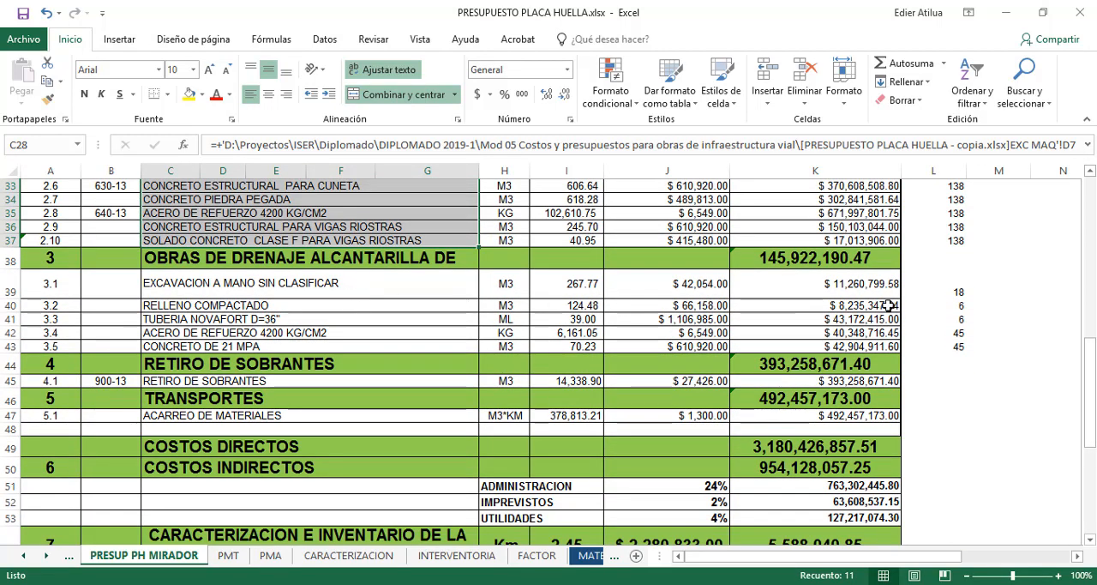
scroll(891, 304, "up", 8)
scroll(900, 302, "down", 3)
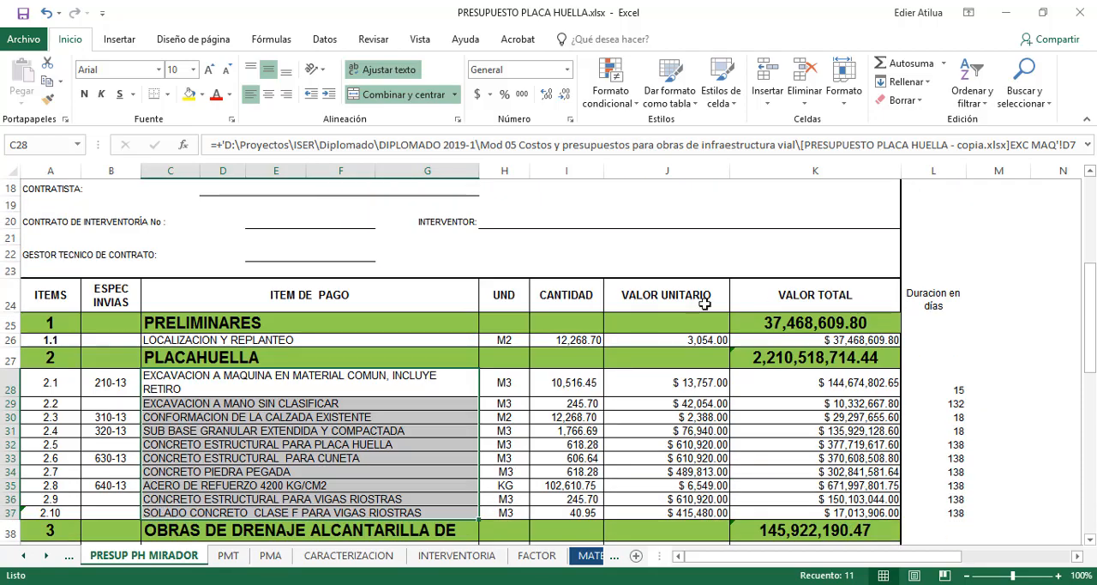
scroll(237, 323, "down", 8)
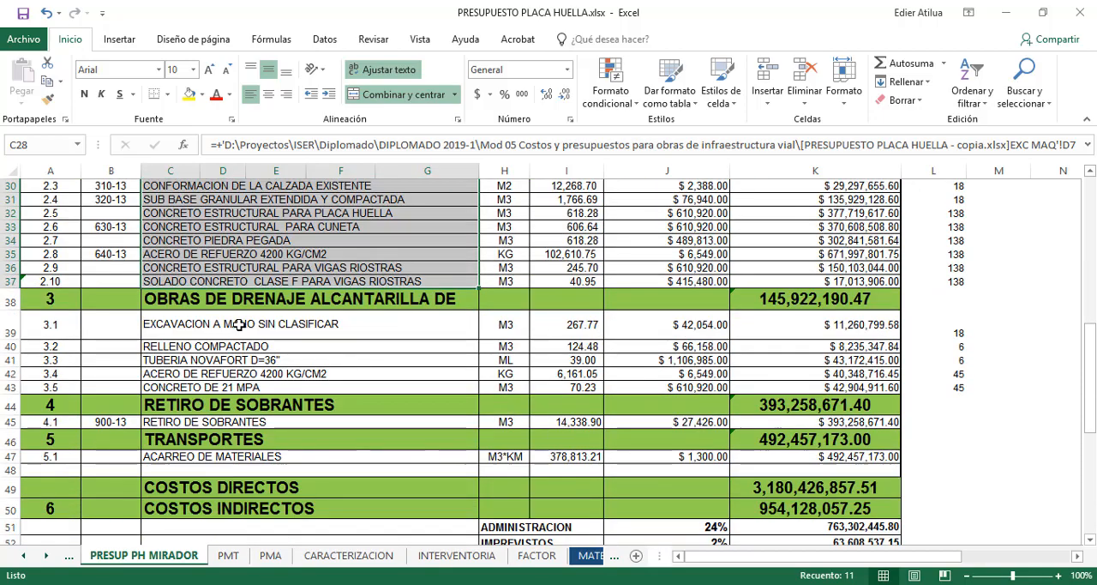
scroll(231, 359, "up", 3)
scroll(236, 368, "up", 8)
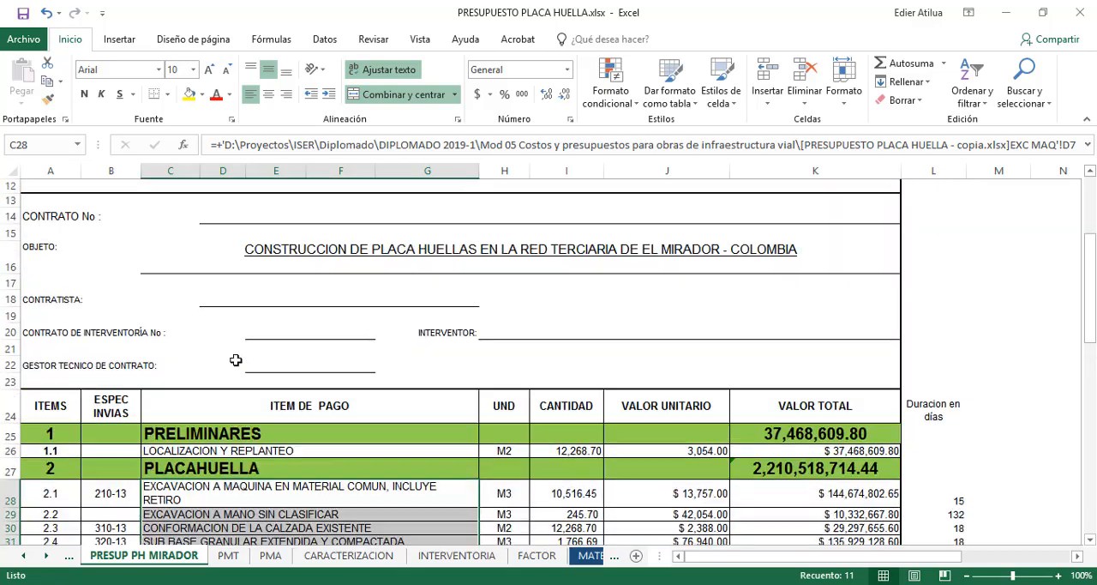
scroll(238, 313, "down", 3)
scroll(240, 312, "down", 6)
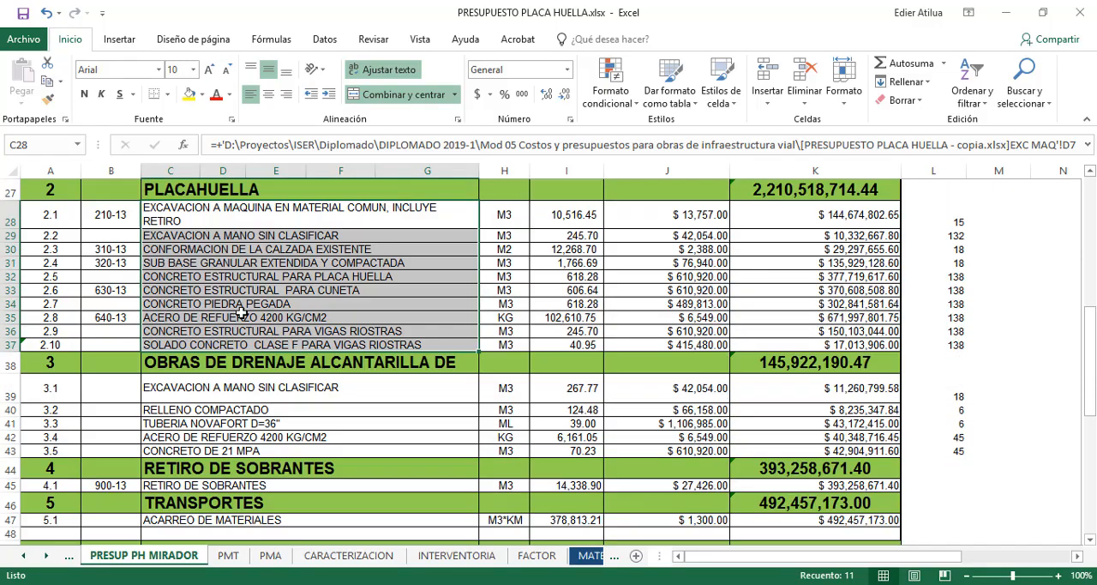
scroll(240, 312, "up", 5)
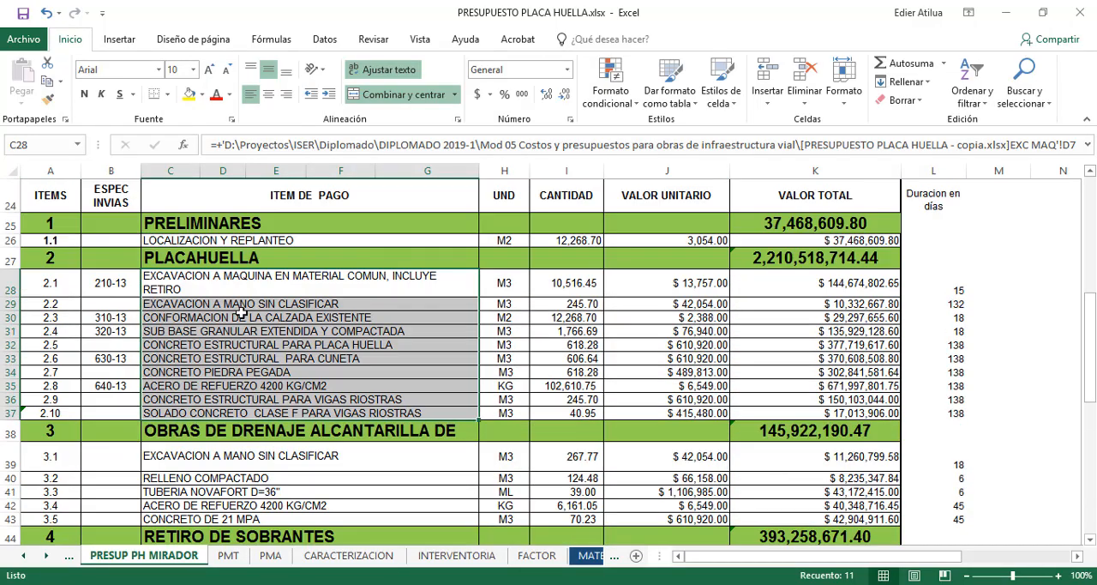
Inspect the numbers and names of chapter 1 PRELIMINARES, its item 1.1, and chapter 2 PLACAHUELLA one by one
left_click(58, 274)
left_click(181, 267)
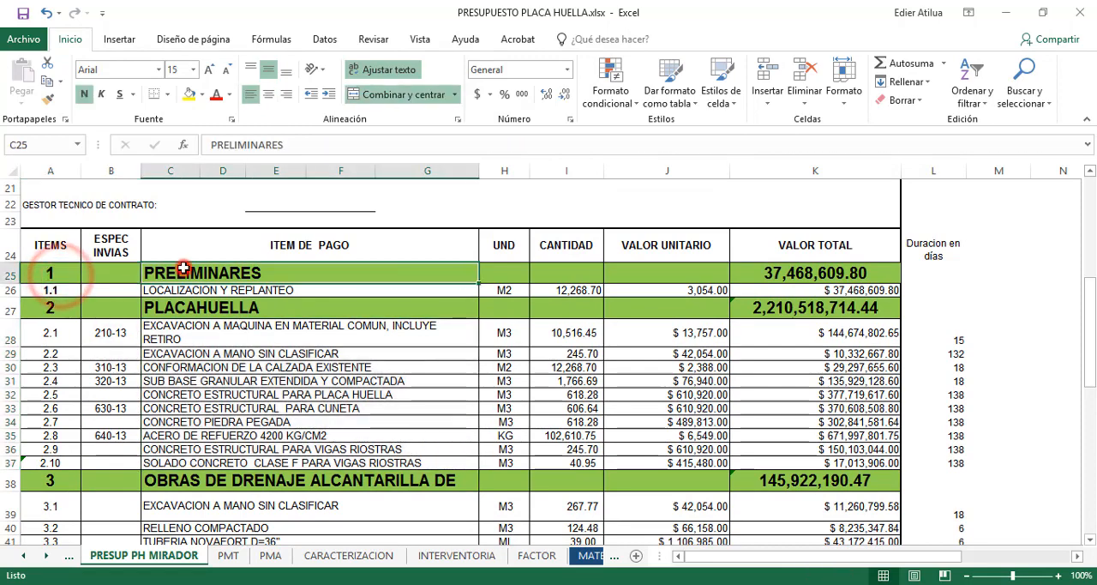
left_click(52, 272)
left_click(52, 290)
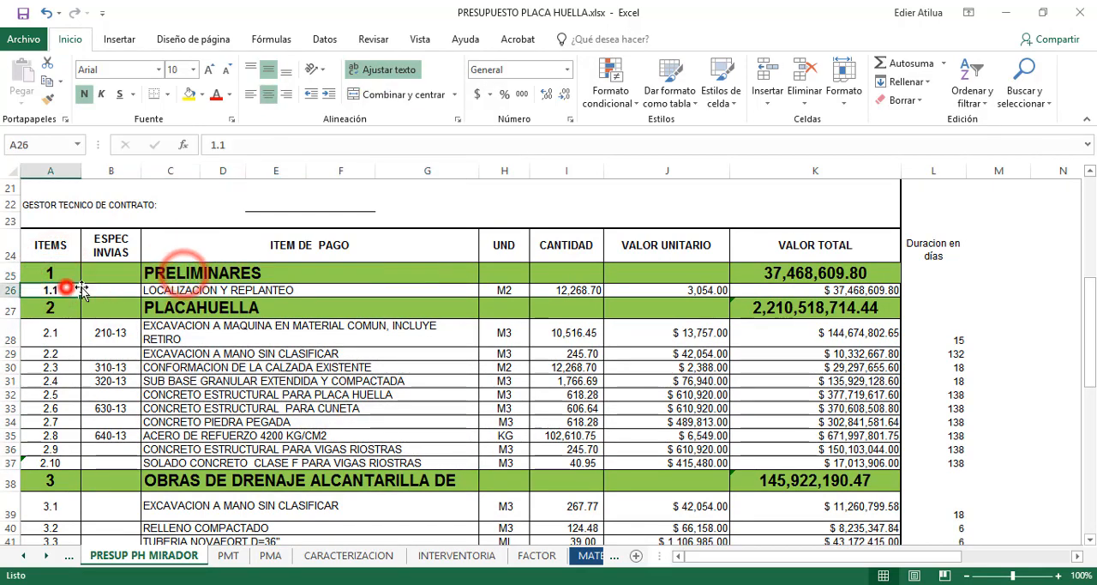
left_click(163, 289)
left_click(50, 307)
left_click(185, 318)
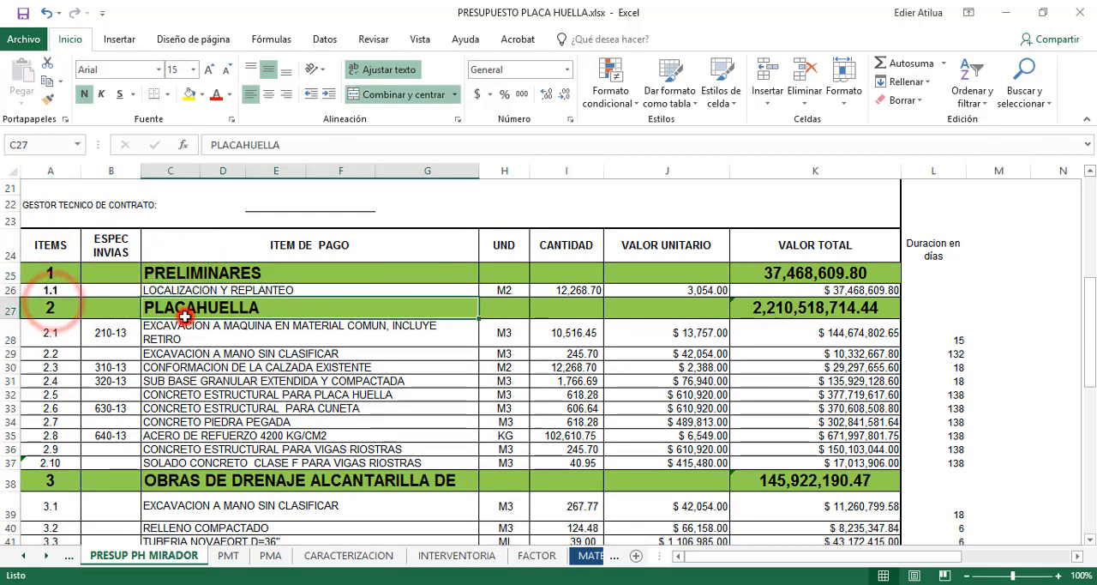
Inspect items 2.1 to 2.3 under the PLACAHUELLA chapter, going from item number to description
left_click(45, 327)
left_click(256, 343)
left_click(49, 353)
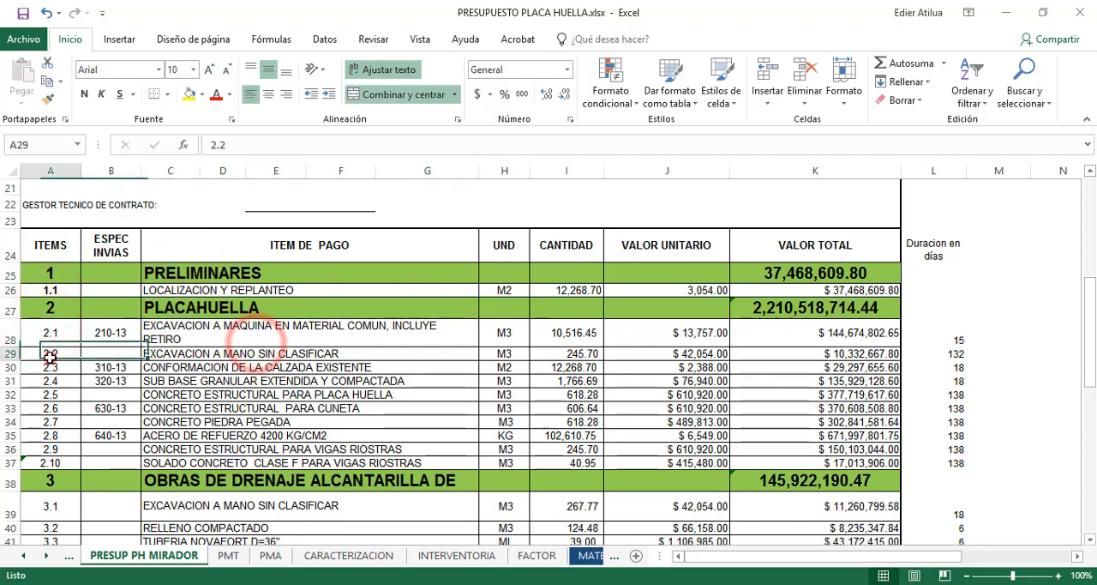
left_click(176, 353)
left_click(196, 369)
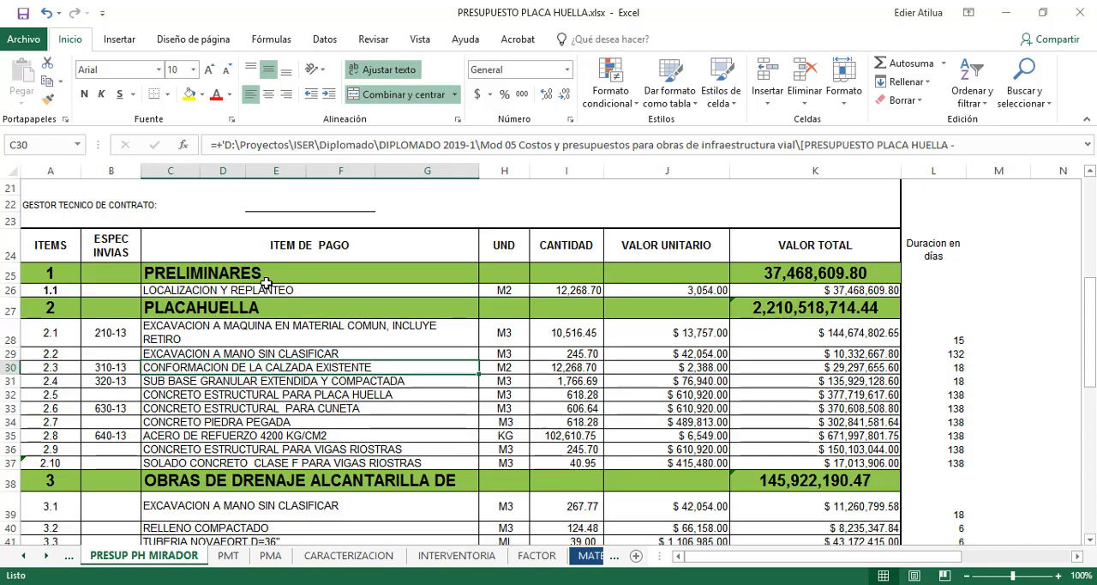
left_click_drag(317, 276, 318, 144)
scroll(446, 233, "up", 2)
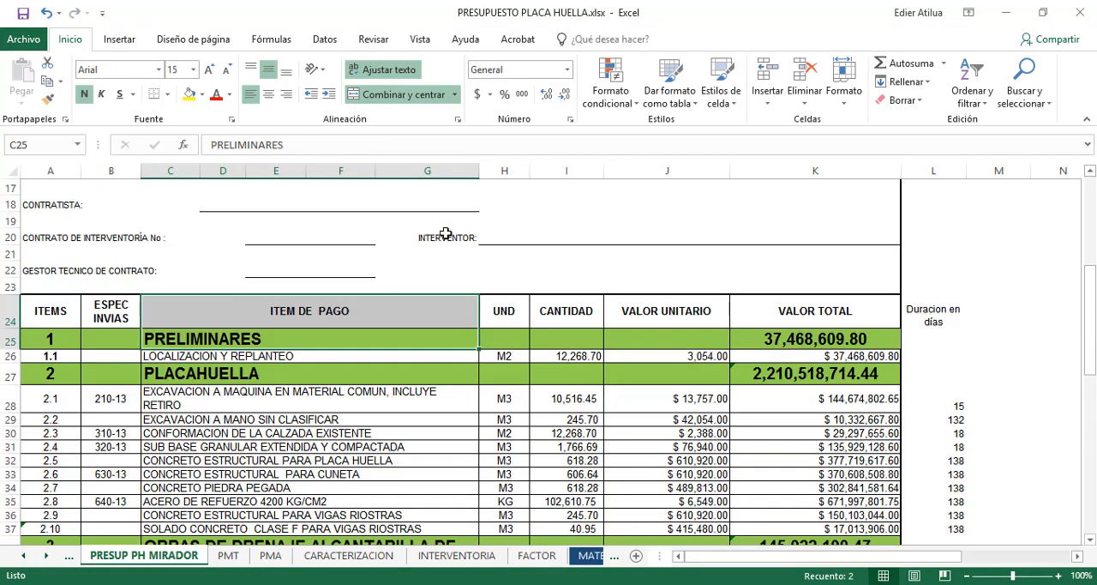
left_click(1008, 344)
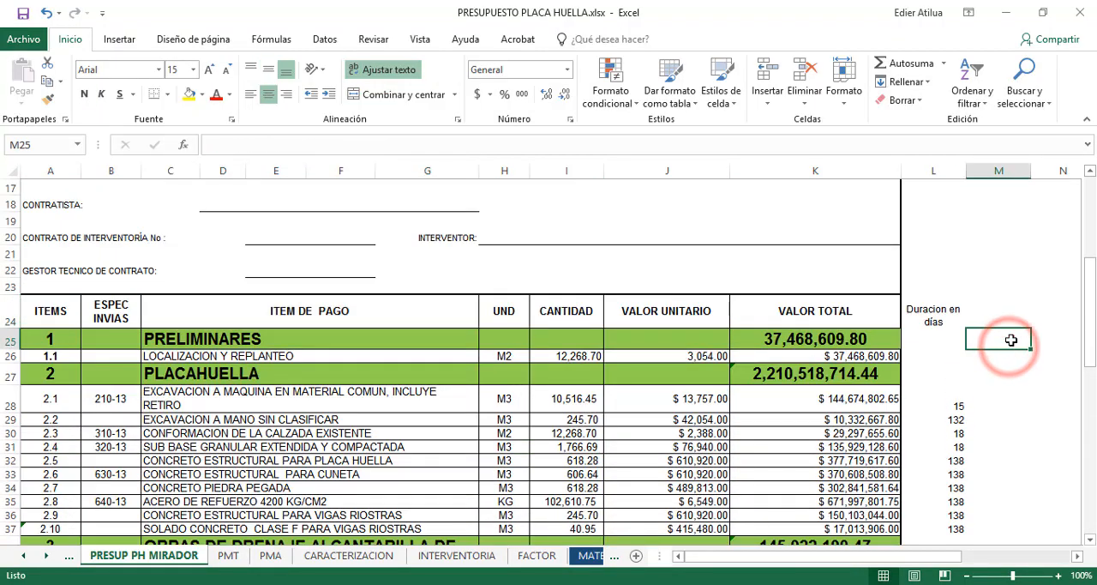
type("=")
key("Escape")
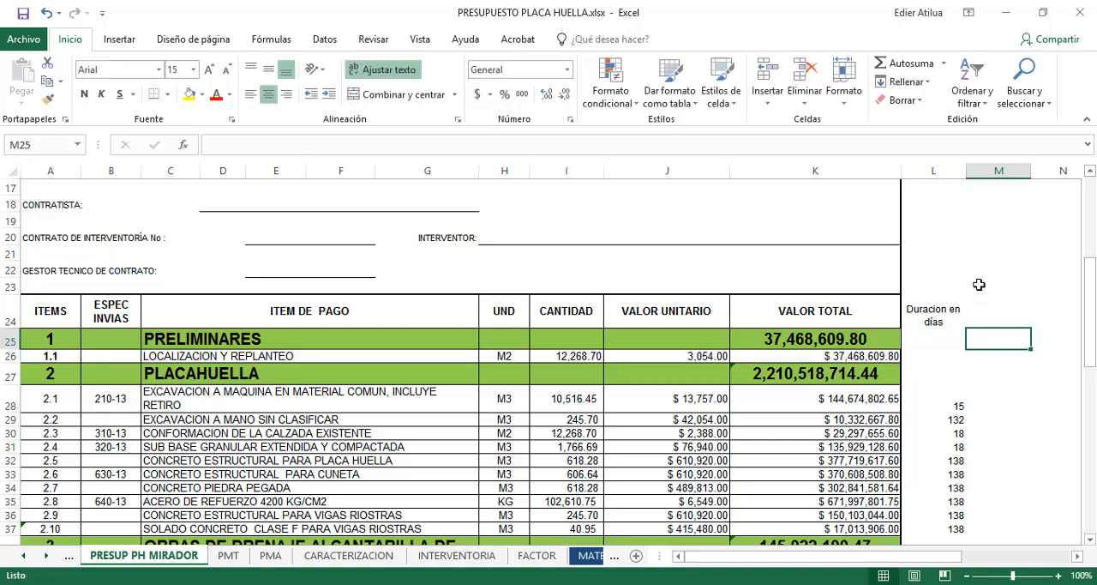
Copy the pay item descriptions from PRELIMINARES to ACARREO DE MATERIALES and switch to a new blank project in Microsoft Project
left_click_drag(282, 340, 285, 279)
key("ctrl+c")
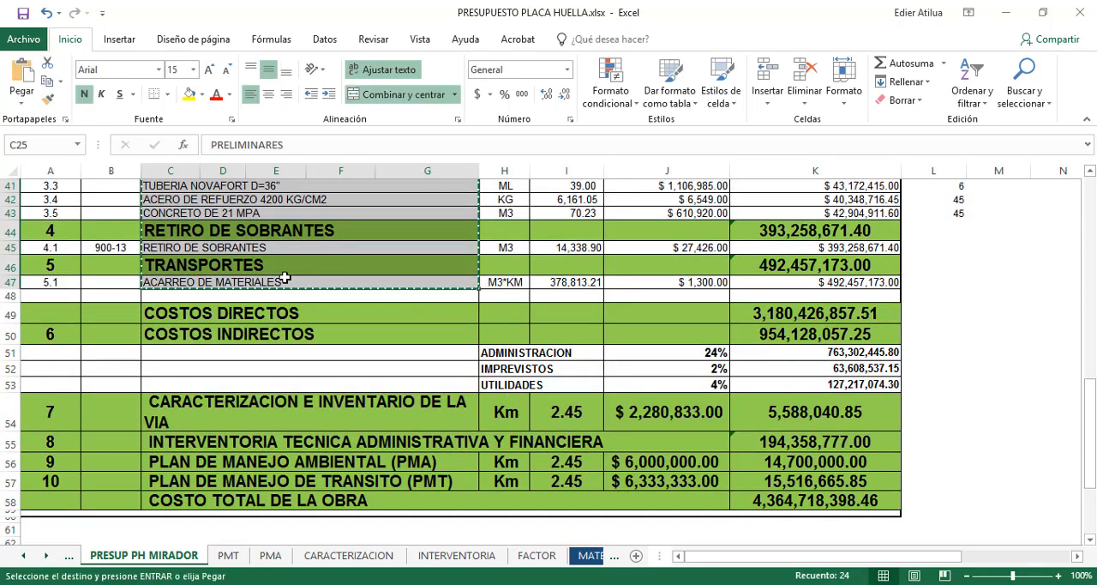
left_click(17, 583)
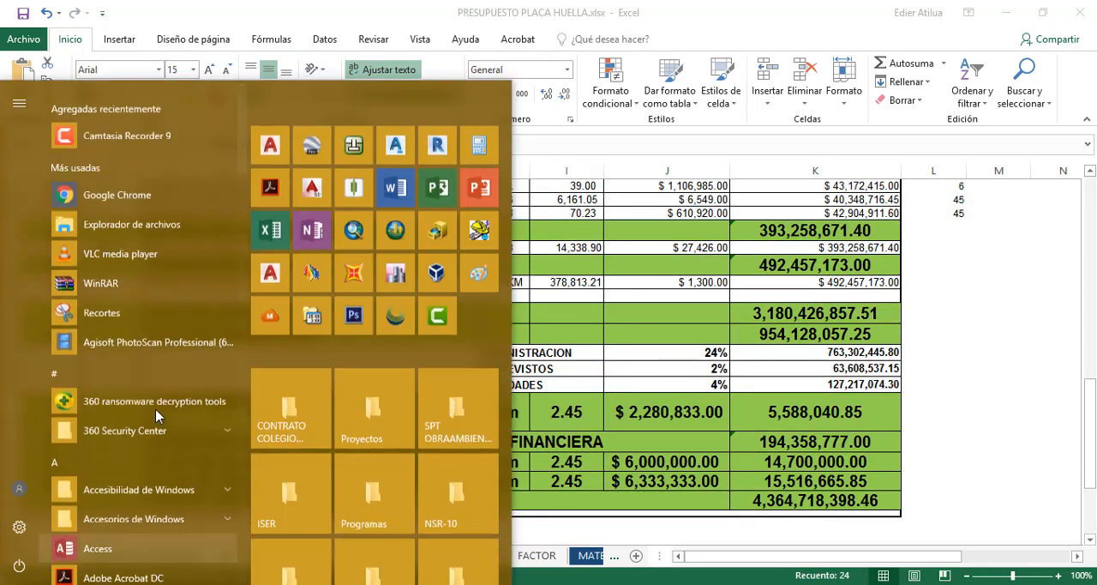
left_click(438, 176)
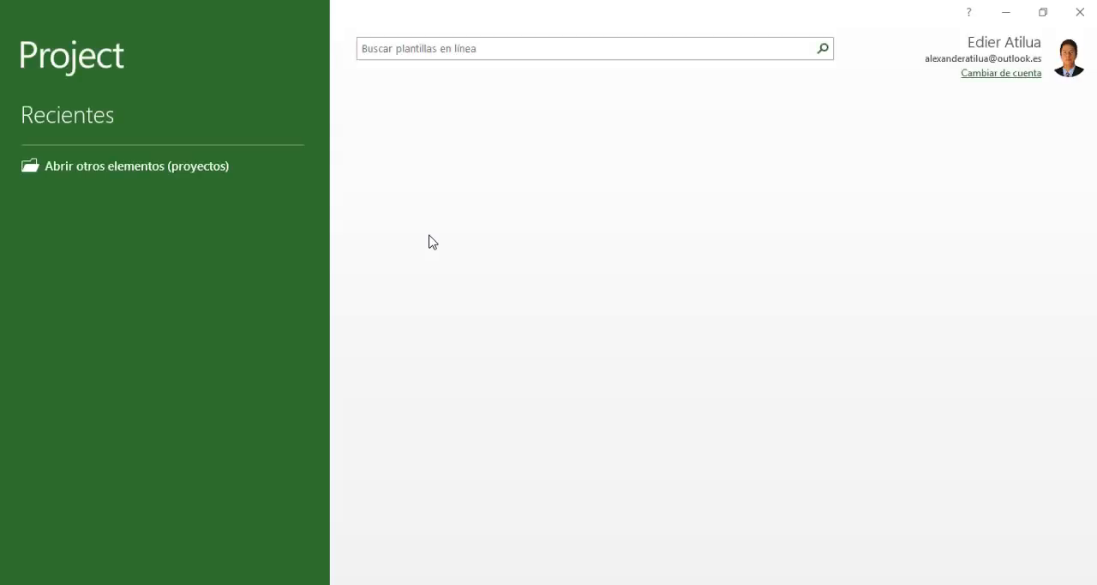
left_click(423, 212)
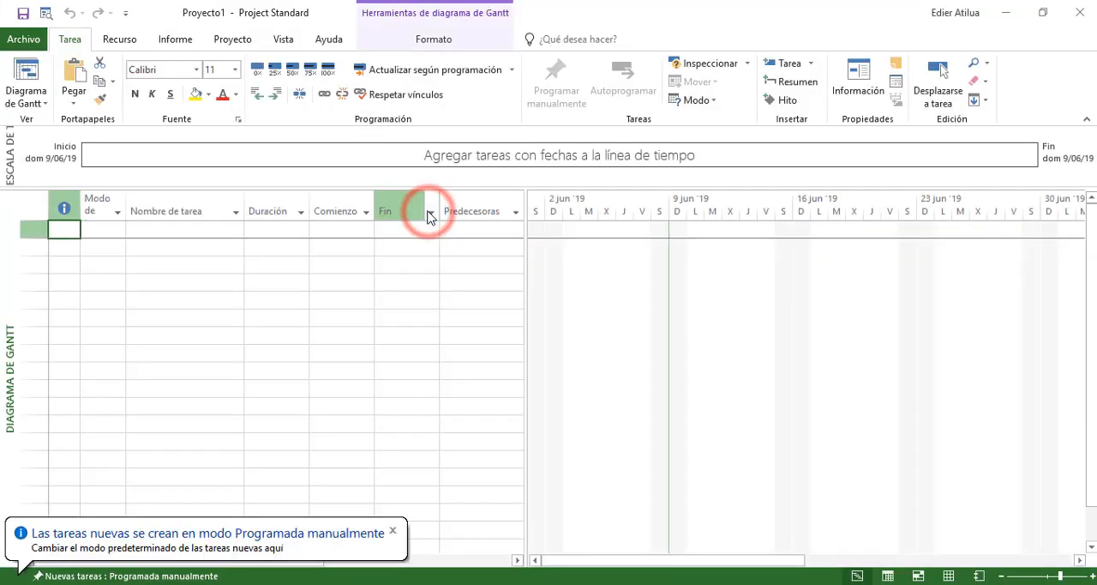
Paste the copied descriptions as task names starting in the first Nombre de tarea row and check the list
left_click(128, 231)
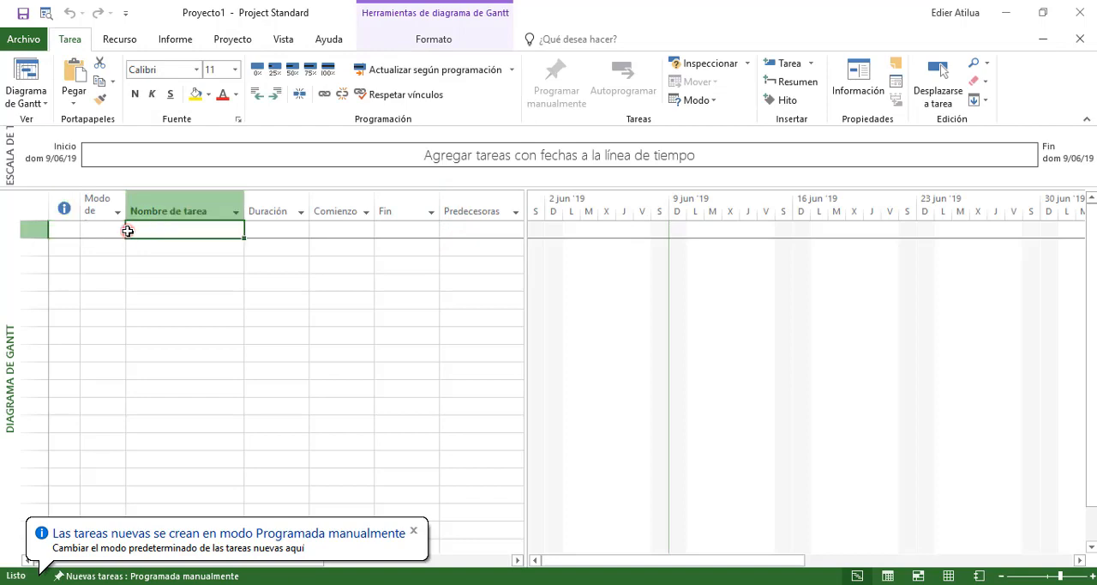
left_click(143, 241)
double_click(149, 234)
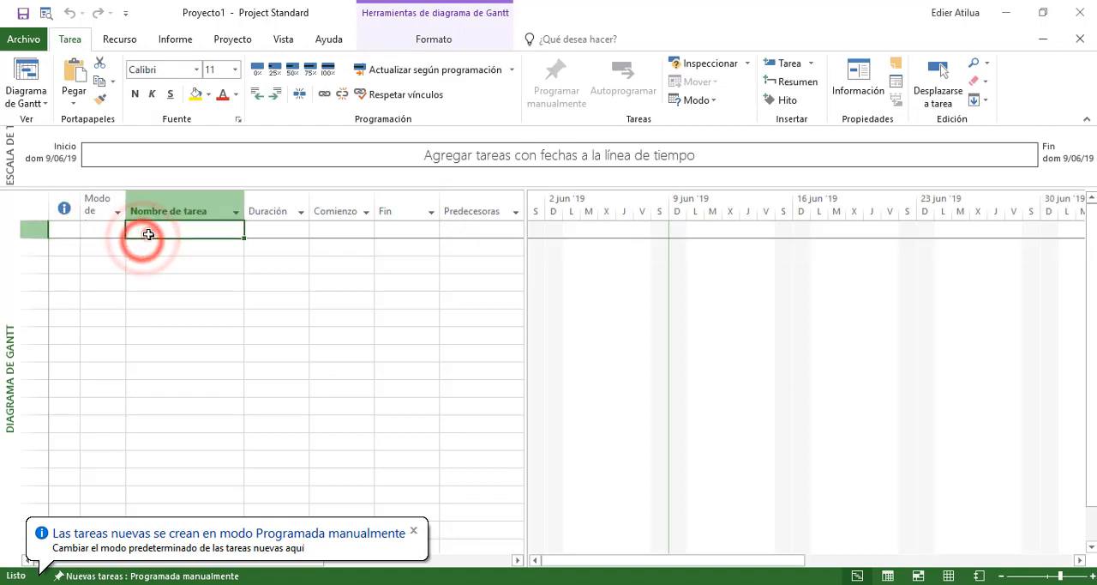
key("ctrl+v")
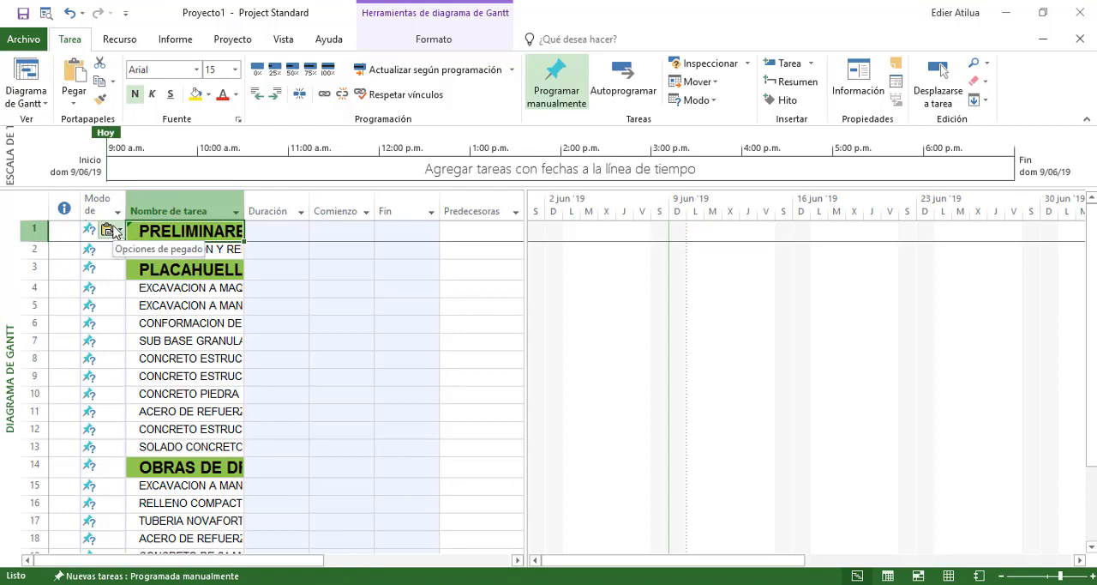
scroll(200, 276, "down", 3)
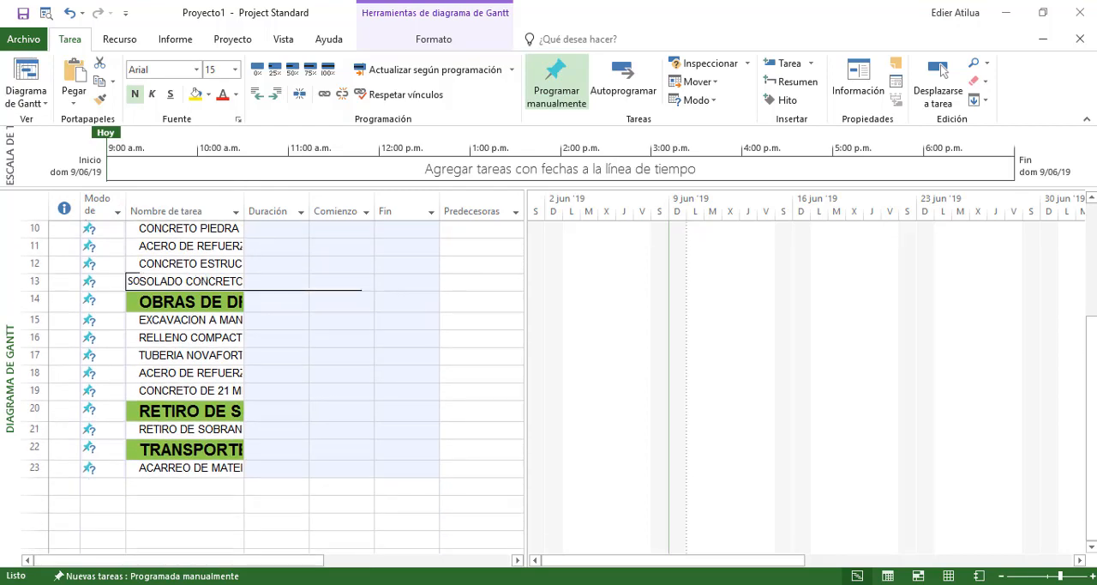
scroll(148, 268, "up", 3)
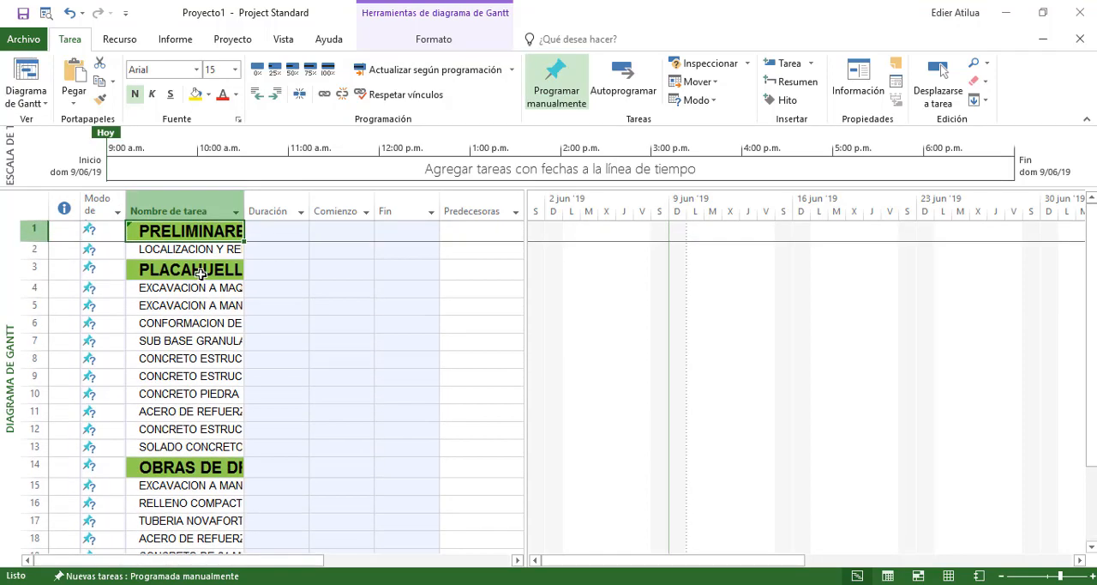
Try the Coincidir con formato de destino paste option on the pasted tasks, and undo the paste of the task list
left_click(108, 230)
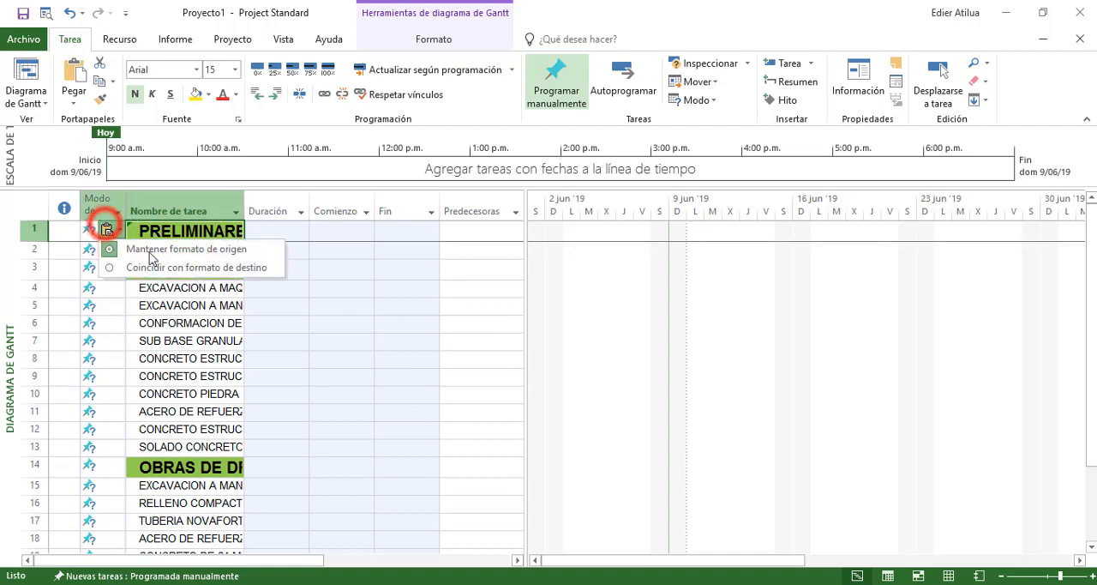
left_click(151, 266)
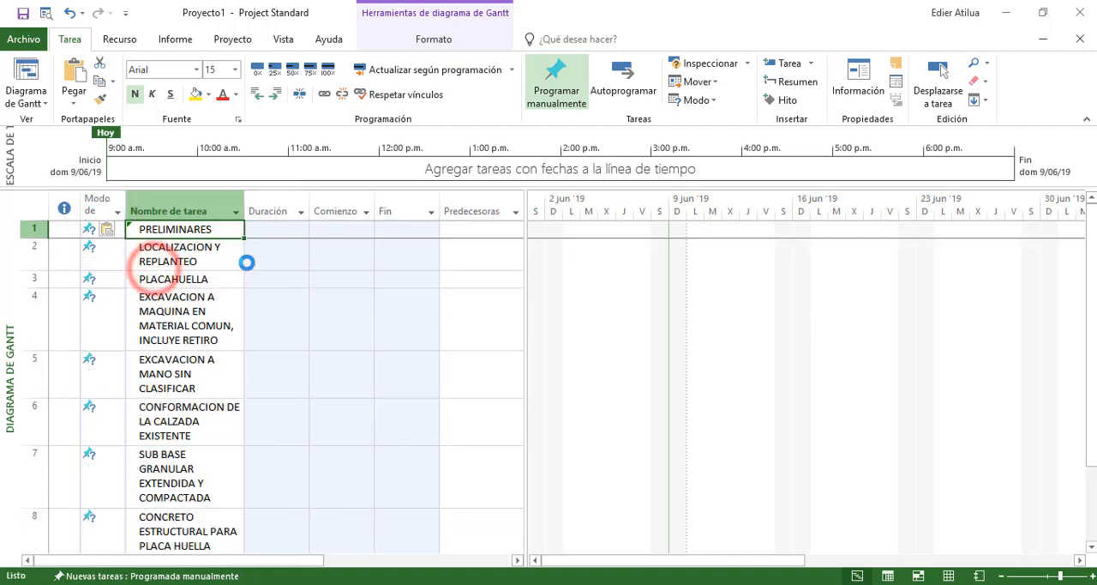
scroll(214, 269, "down", 5)
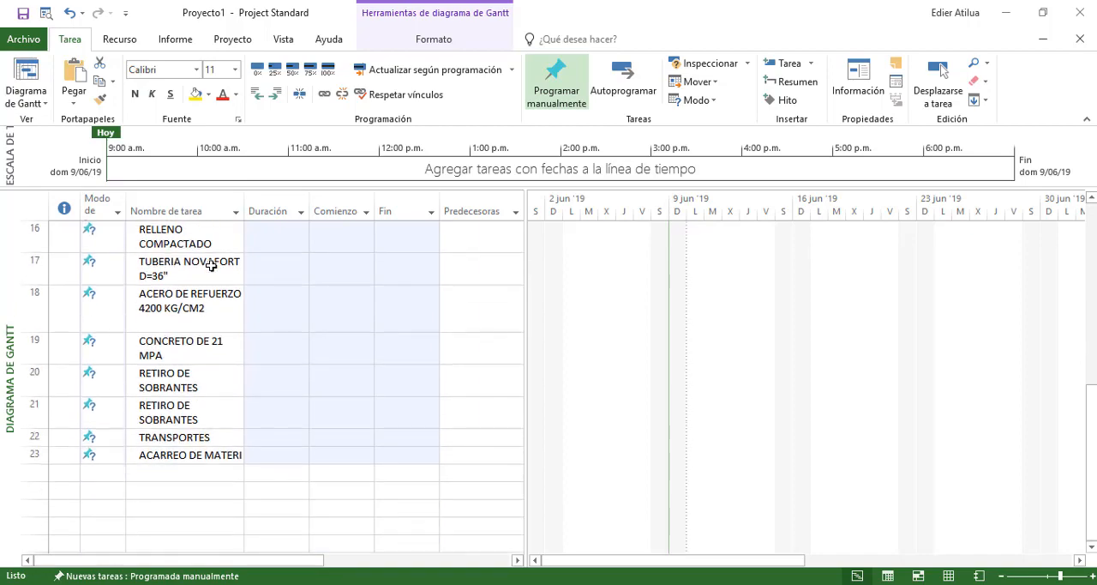
scroll(211, 266, "up", 5)
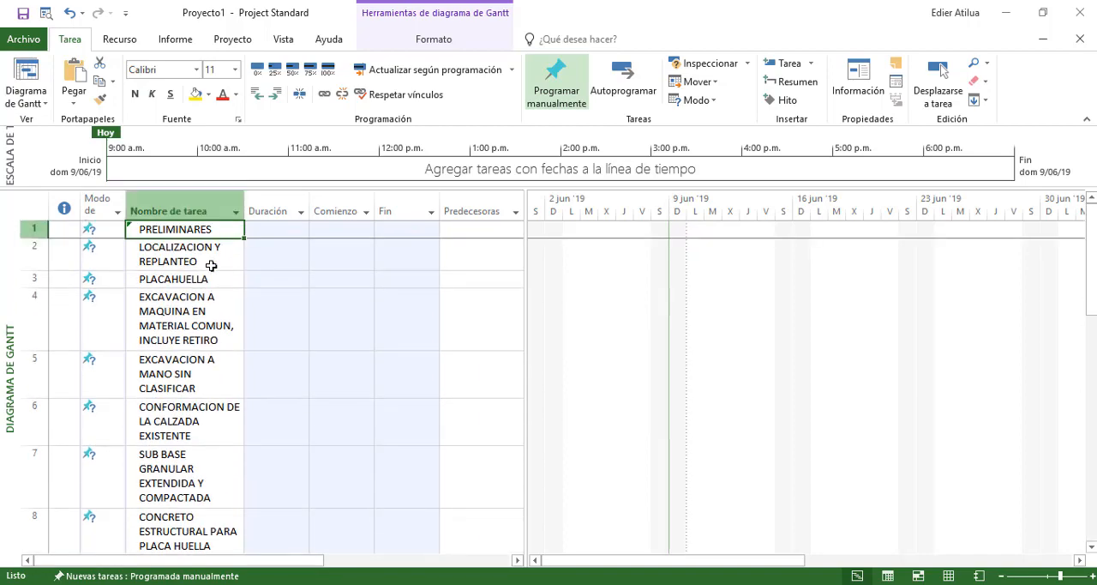
key("ctrl+z")
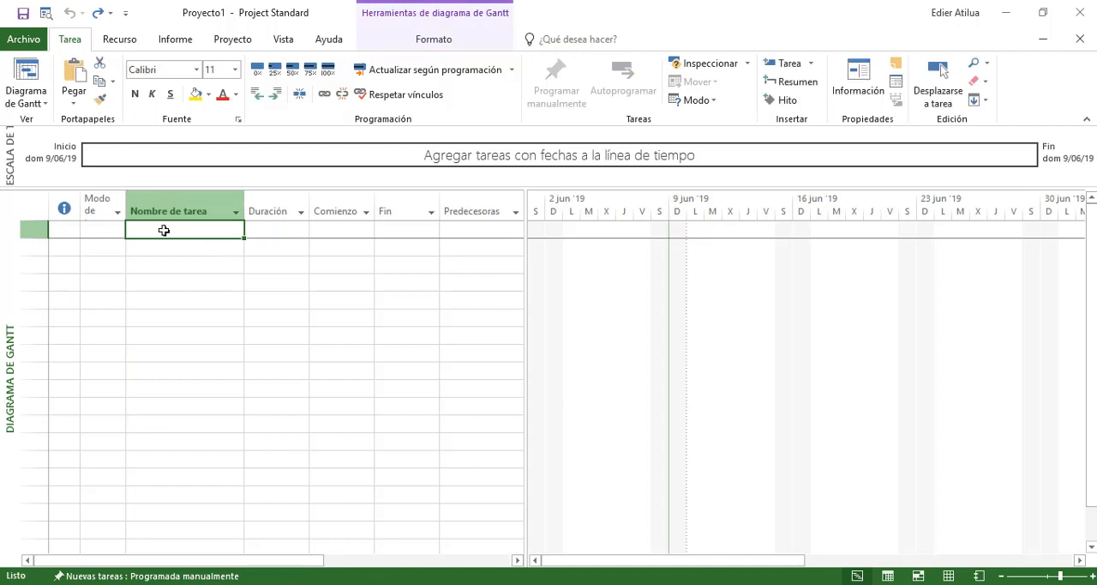
Paste the copied pay item descriptions as task names starting in the first Nombre de tarea row
left_click(164, 230)
key("ctrl+v")
left_click(159, 245)
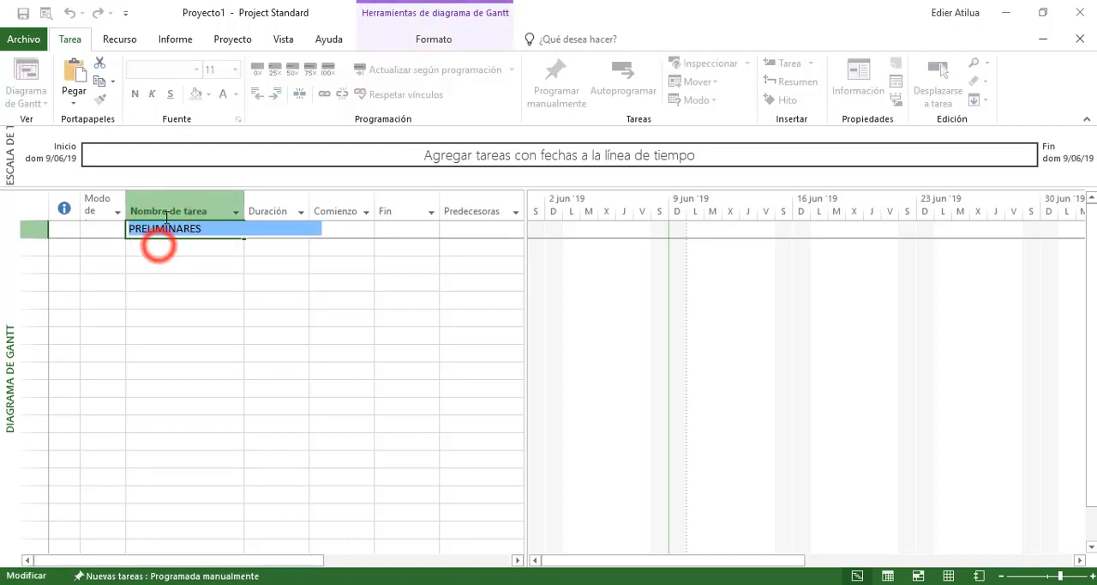
left_click(156, 231)
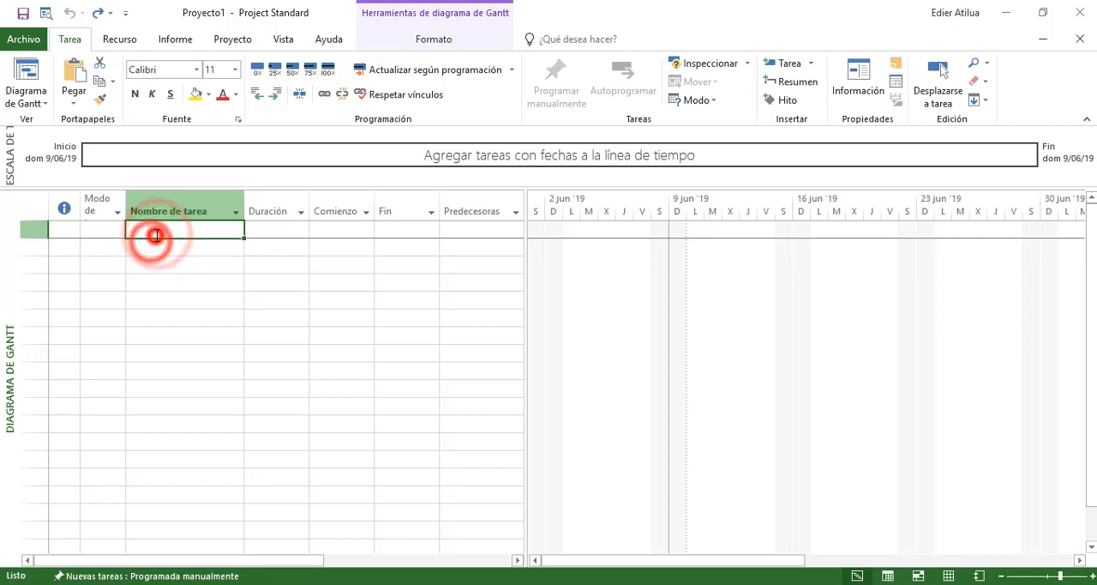
key("ctrl+v")
left_click(178, 272)
left_click(204, 229)
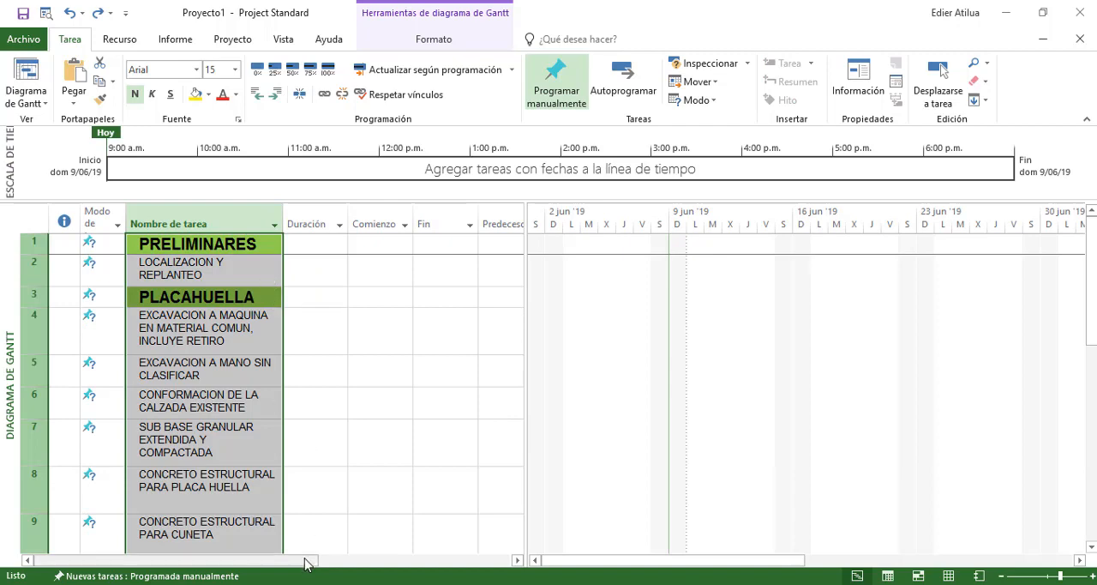
Add the Número de esquema field as a new column after Nombres de los recursos and check its numbering
left_click_drag(303, 559, 493, 562)
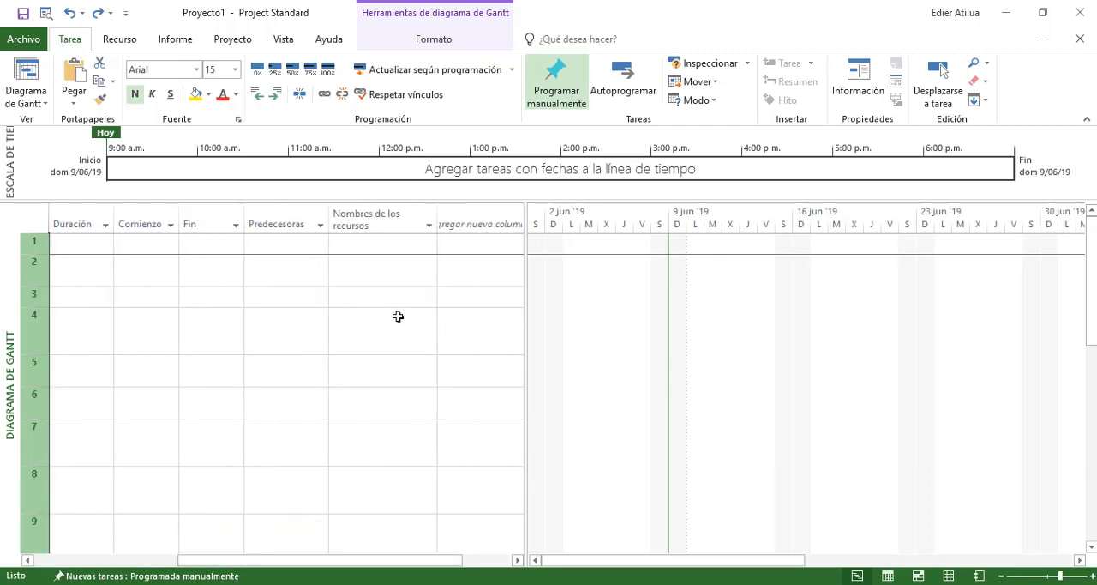
left_click(476, 225)
scroll(400, 283, "down", 12)
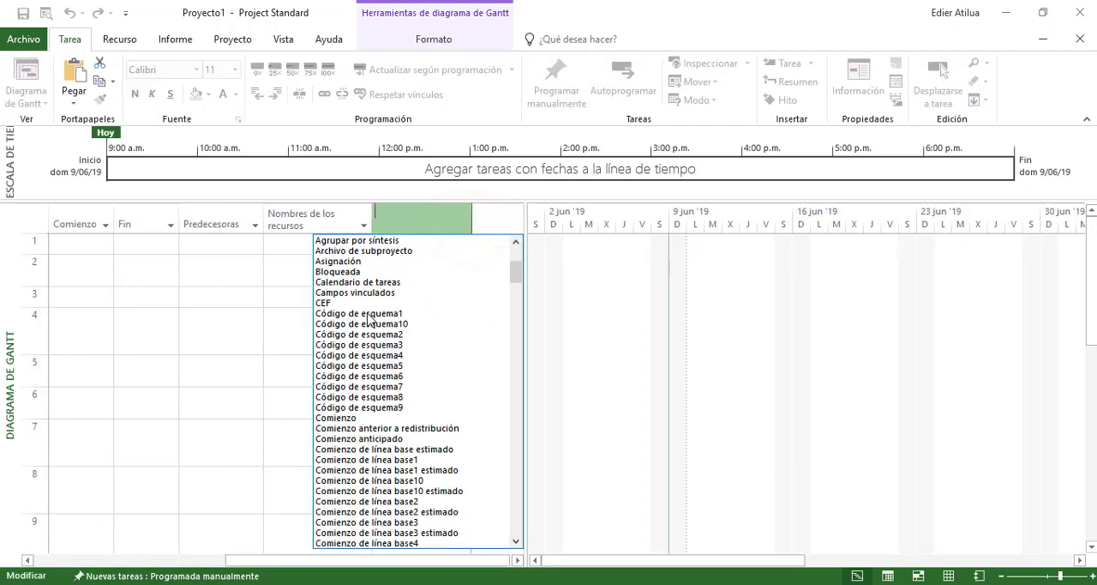
left_click_drag(514, 293, 508, 542)
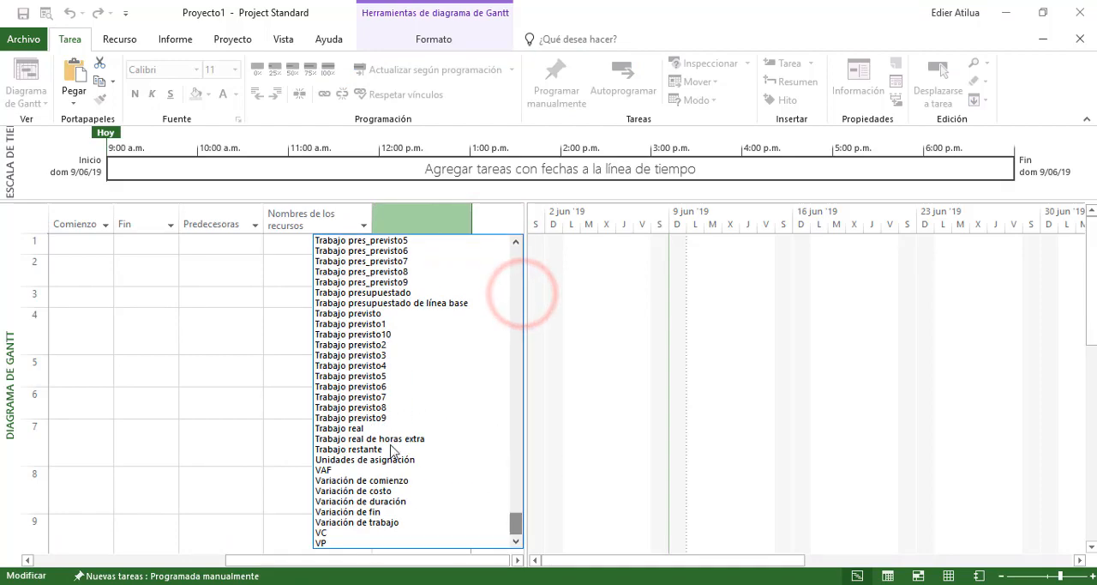
scroll(366, 351, "up", 8)
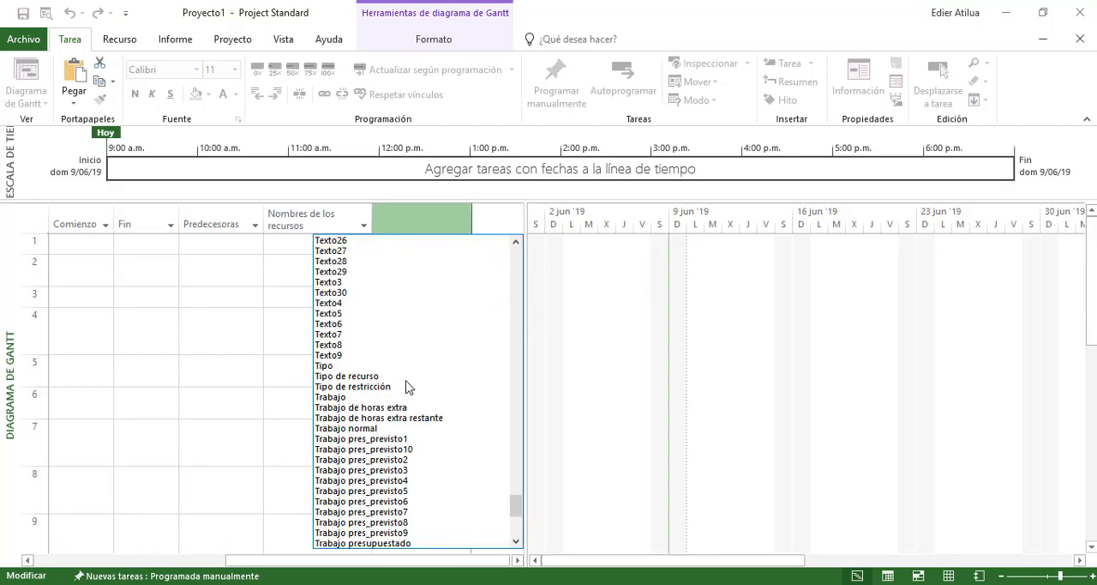
scroll(390, 388, "up", 10)
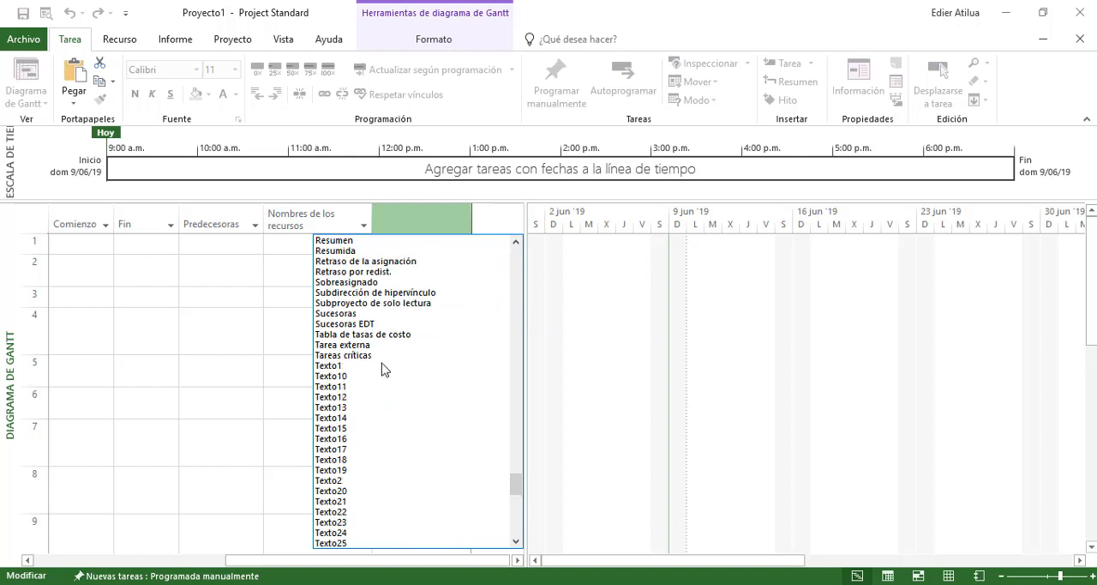
scroll(373, 334, "up", 13)
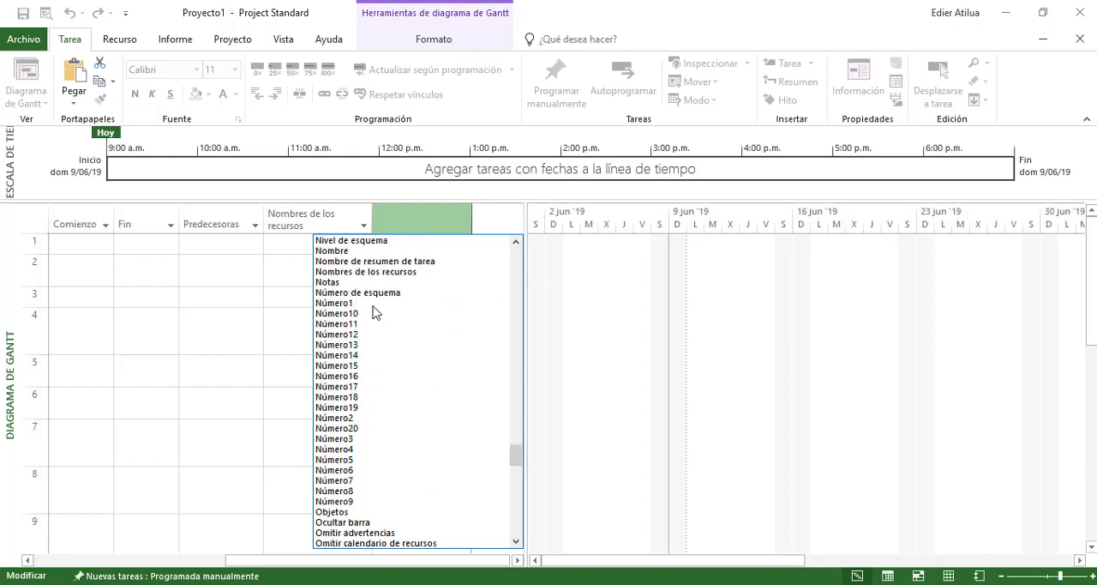
left_click(383, 387)
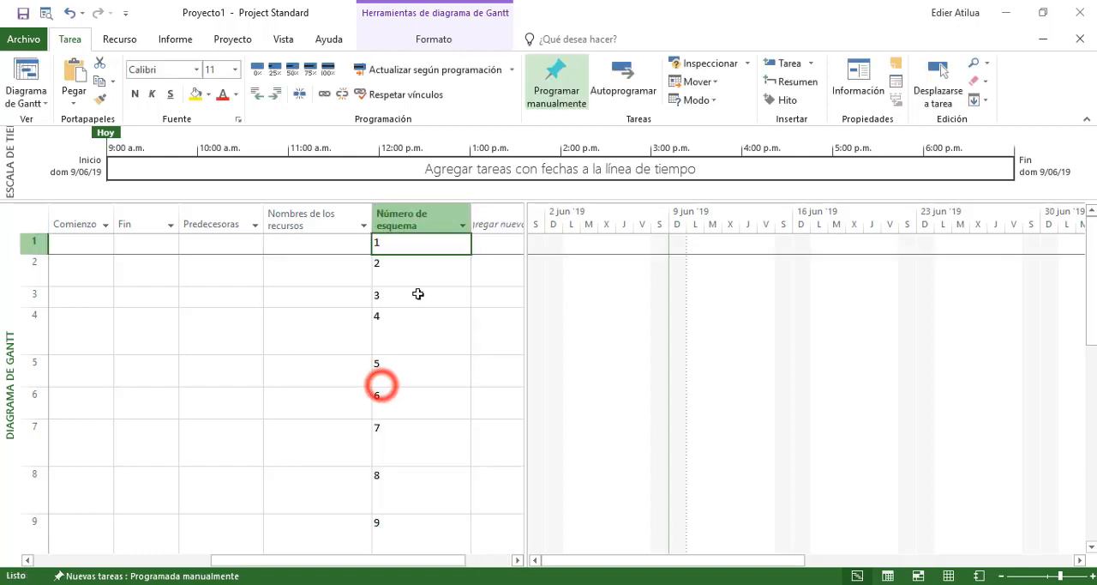
scroll(377, 296, "down", 10)
scroll(377, 297, "up", 10)
left_click(383, 240)
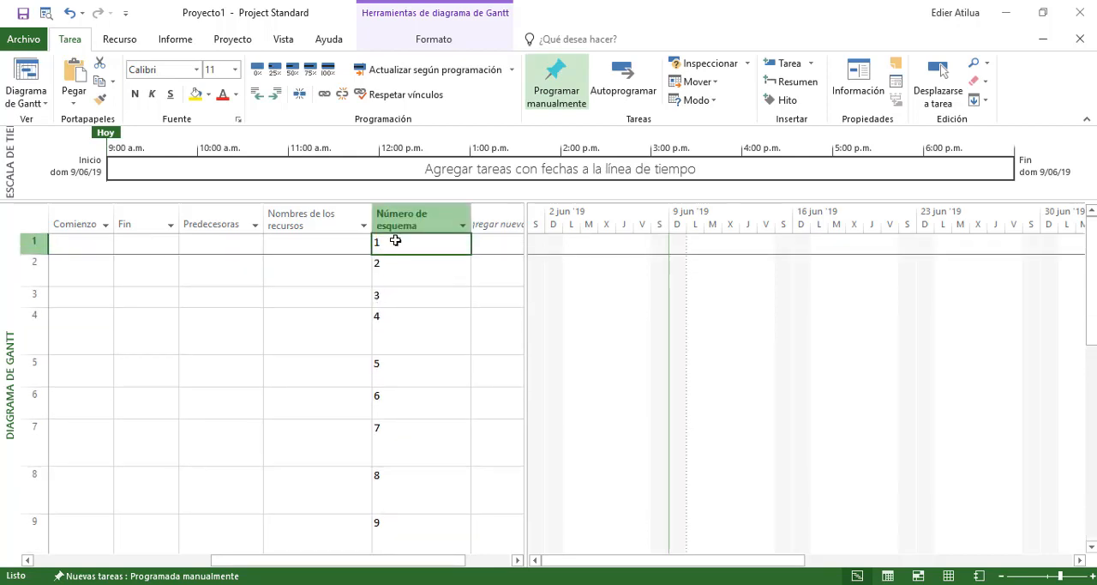
Move the Número de esquema column so that it sits between Modo de tarea and Nombre de tarea
left_click(401, 214)
left_click_drag(195, 216, 129, 211)
left_click(343, 220)
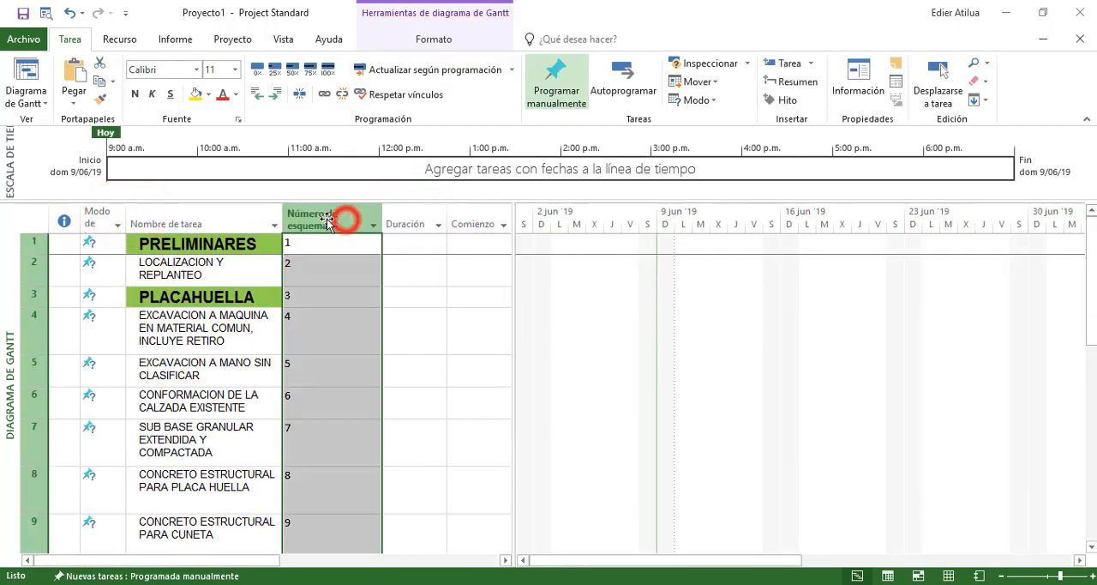
left_click_drag(127, 247, 127, 247)
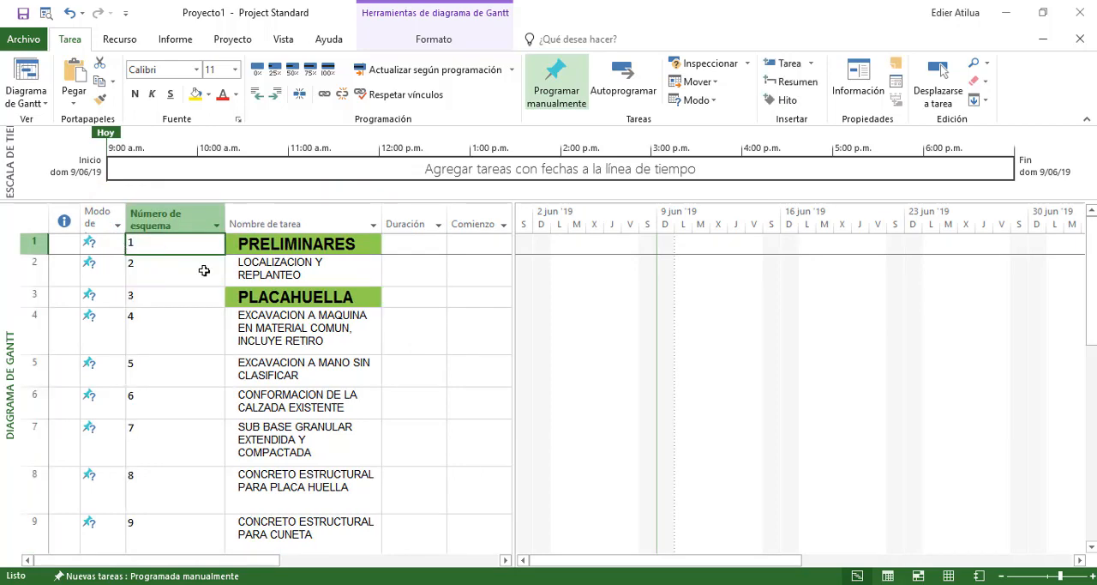
Indent LOCALIZACION Y REPLANTEO as a subtask of PRELIMINARES and check the outline numbers of both rows
left_click(202, 269)
left_click(269, 262)
left_click(21, 269)
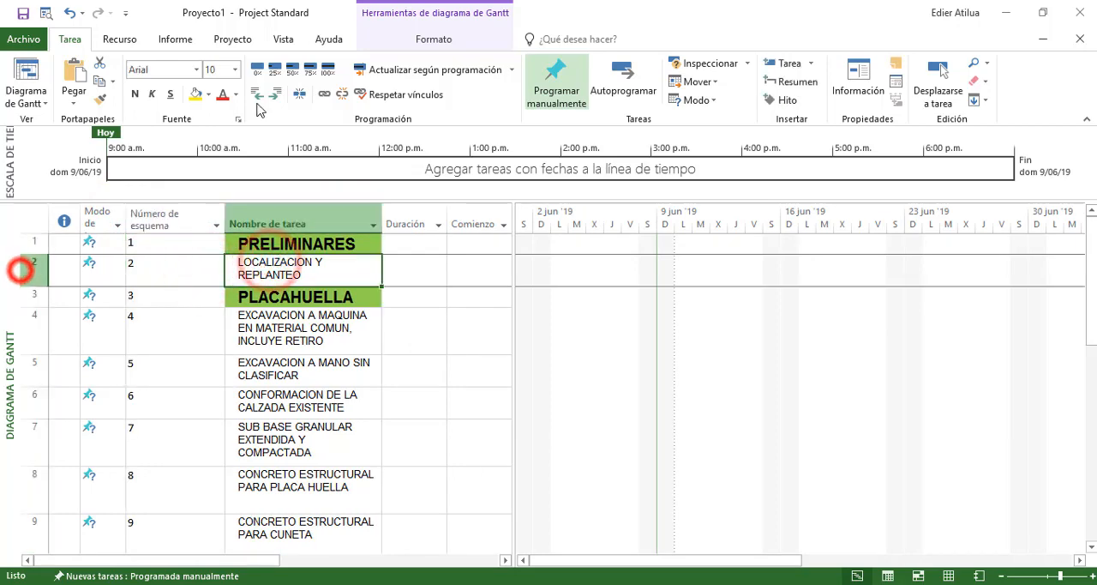
left_click(273, 92)
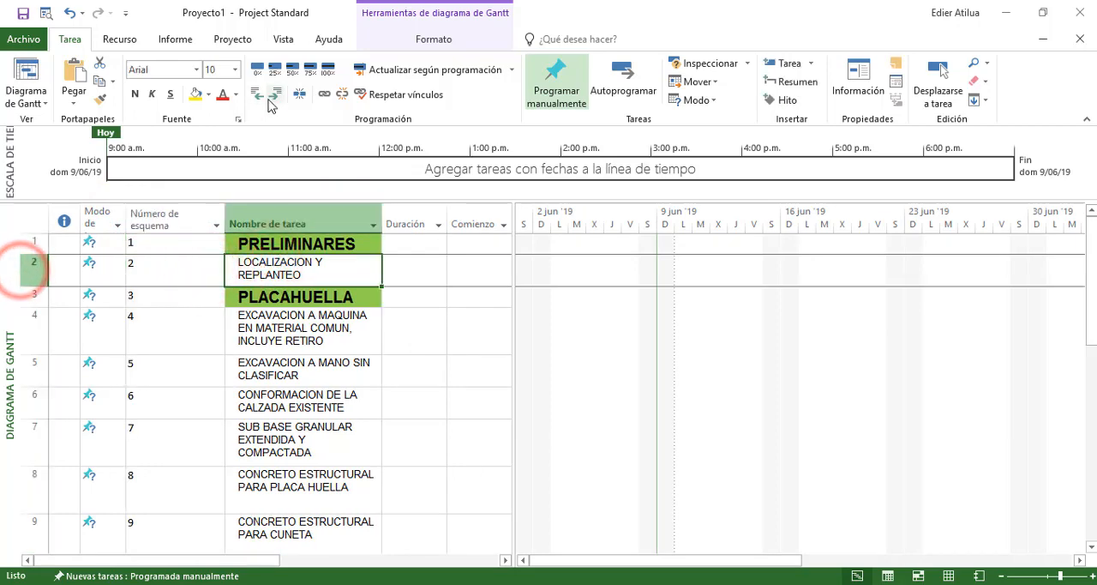
left_click(238, 260)
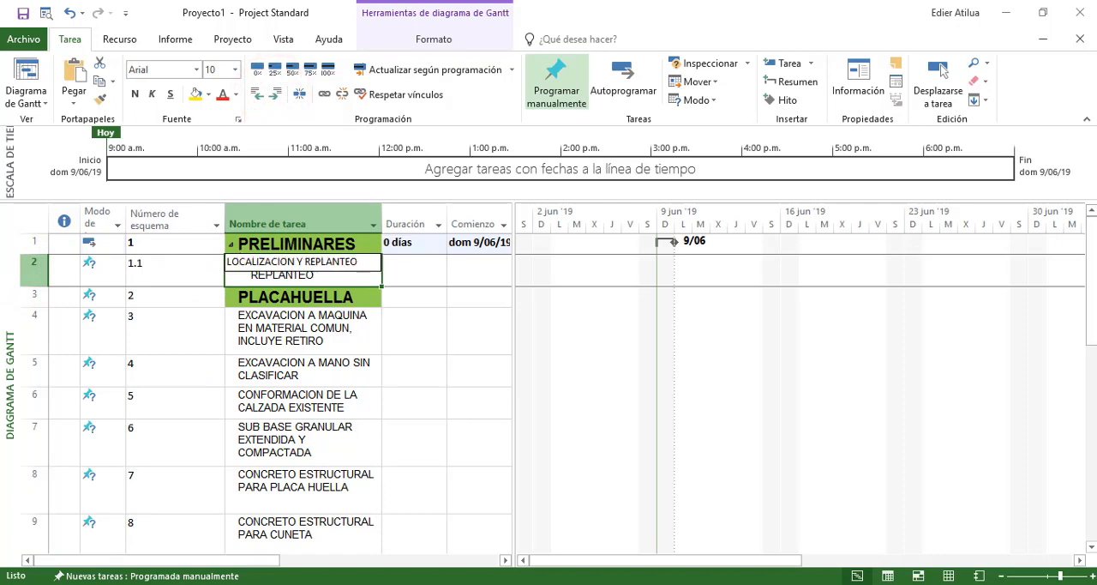
key("Escape")
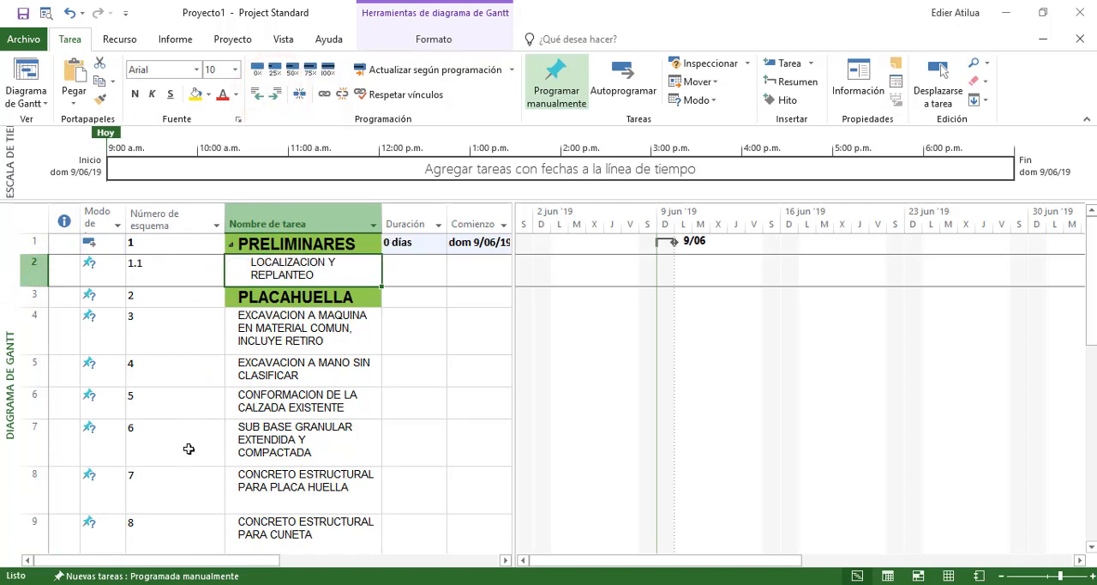
left_click(154, 243)
left_click(154, 264)
Insert a new task row above PRELIMINARES and check how the outline numbers shift
right_click(42, 242)
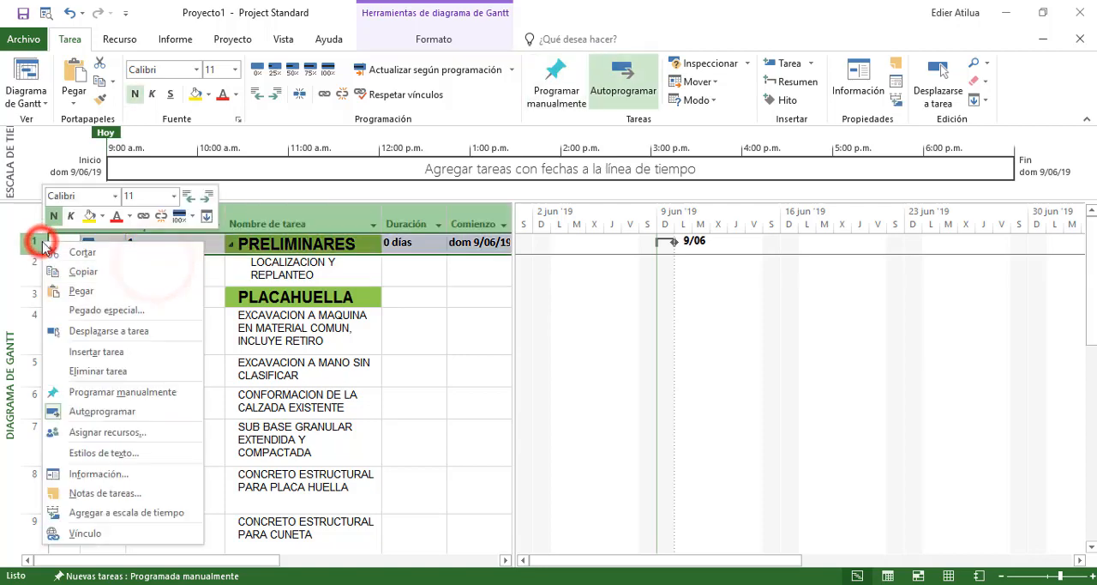
left_click(96, 351)
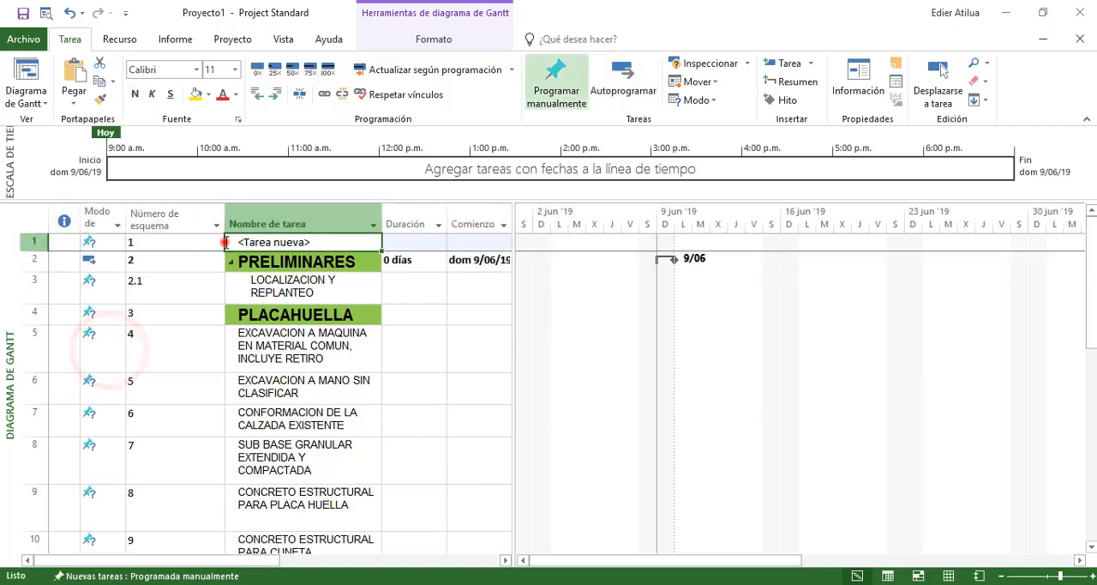
double_click(247, 242)
key("Escape")
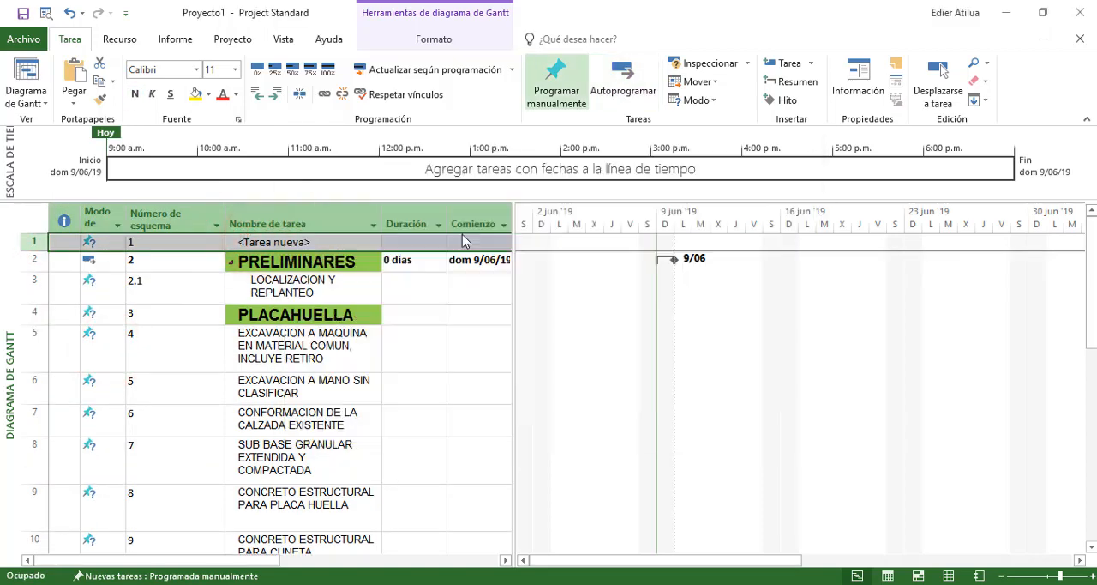
left_click(137, 264)
left_click(141, 285)
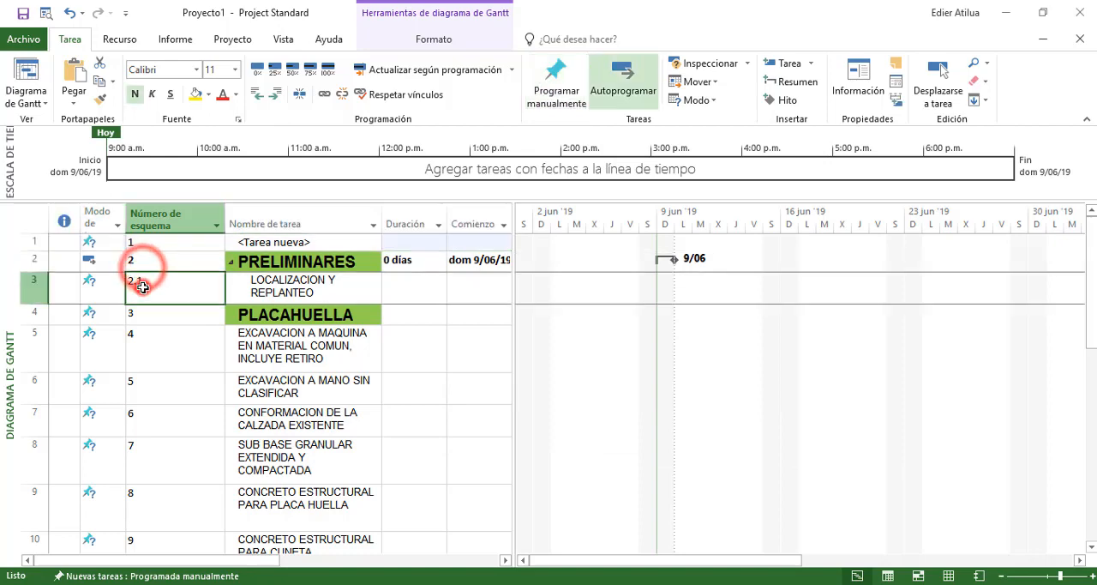
Insert a new task above LOCALIZACION Y REPLANTEO and another one above PLACAHUELLA
left_click(49, 283)
right_click(38, 283)
left_click(111, 390)
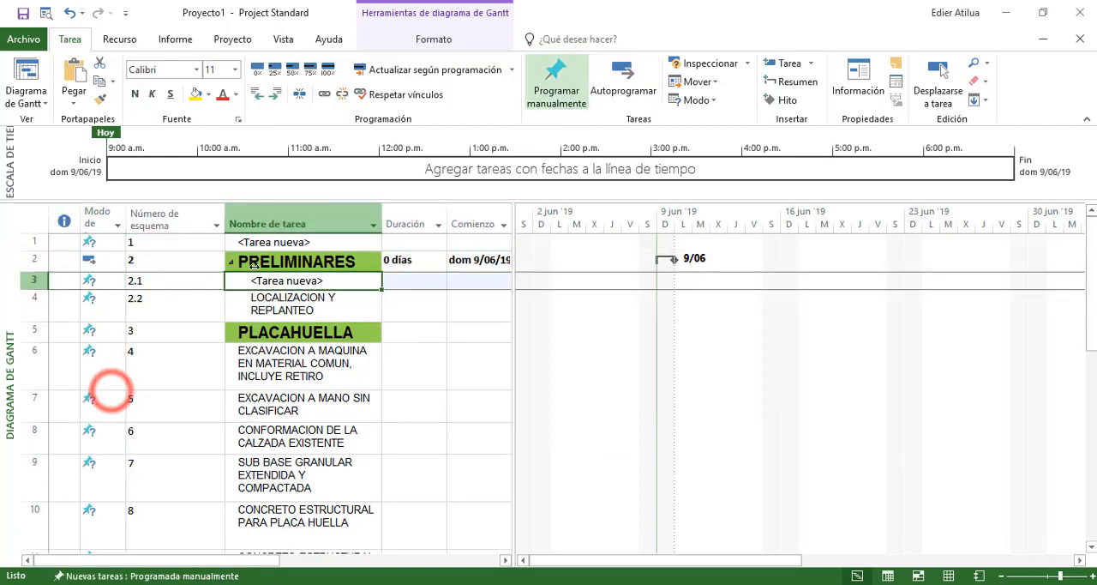
right_click(30, 334)
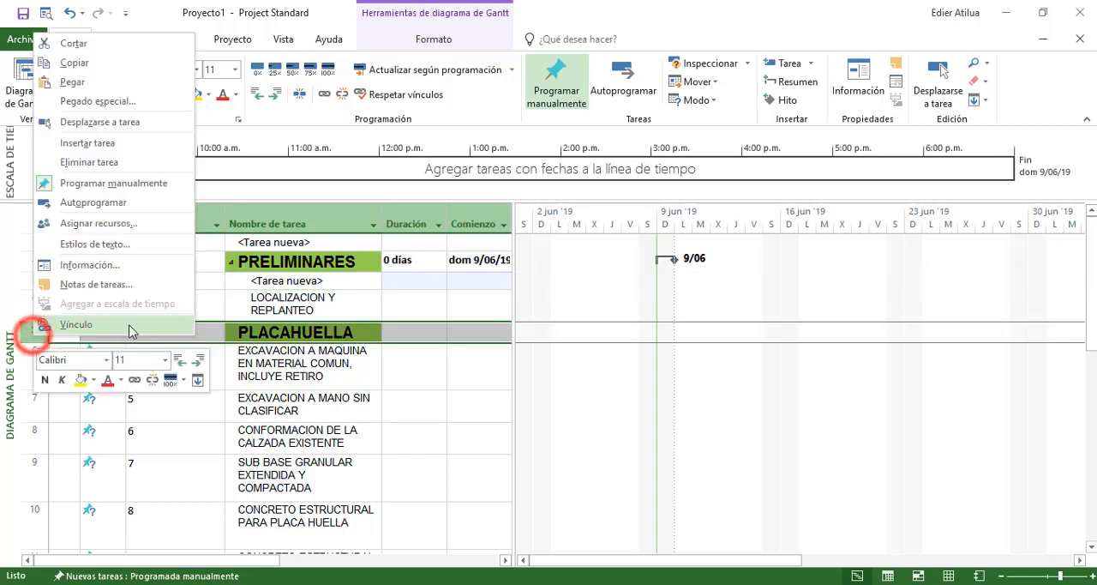
left_click(98, 143)
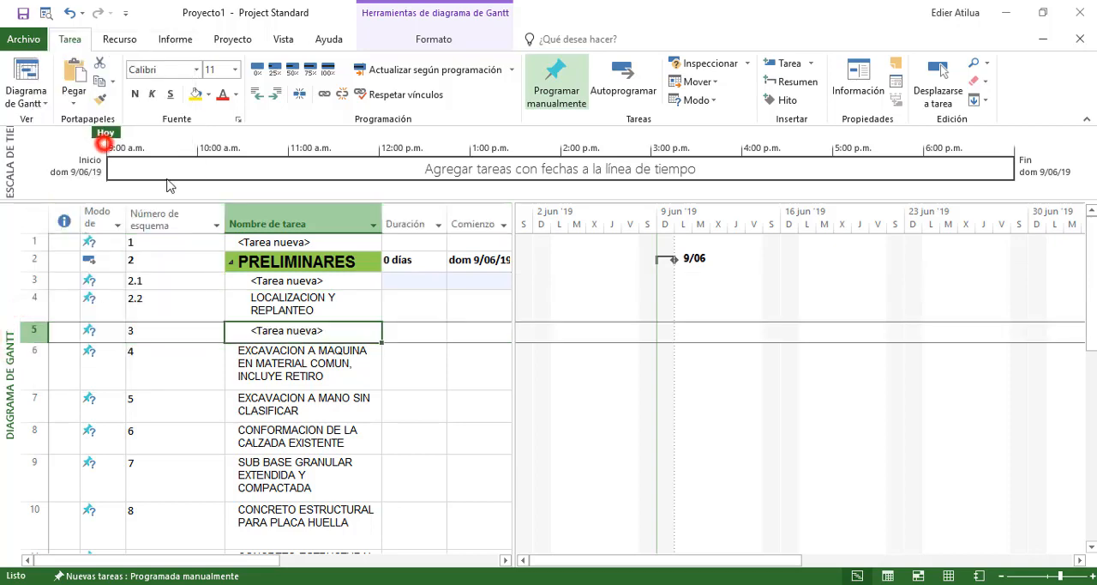
Name the new task before LOCALIZACION Y REPLANTEO "inicio" and the one after it "fin"
left_click(283, 283)
type("inicio")
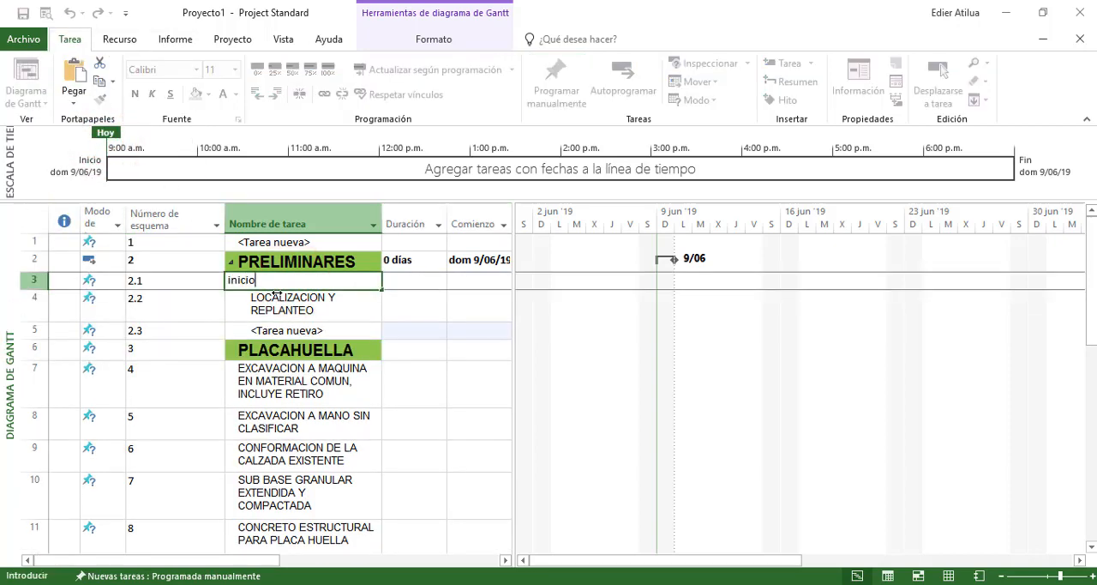
key("Tab")
left_click(282, 300)
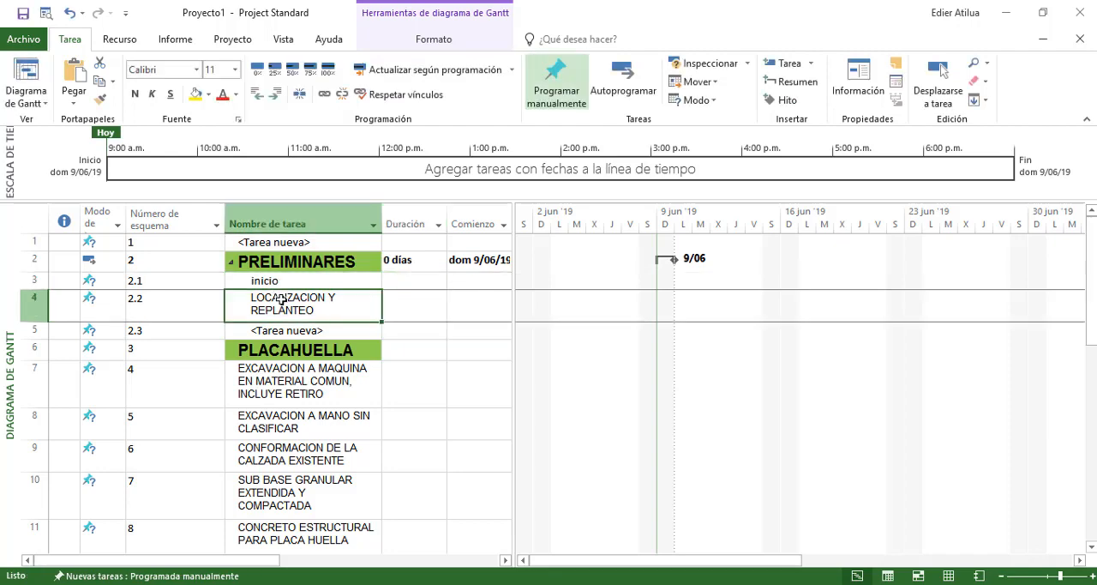
key("Down")
type("fin")
key("Return")
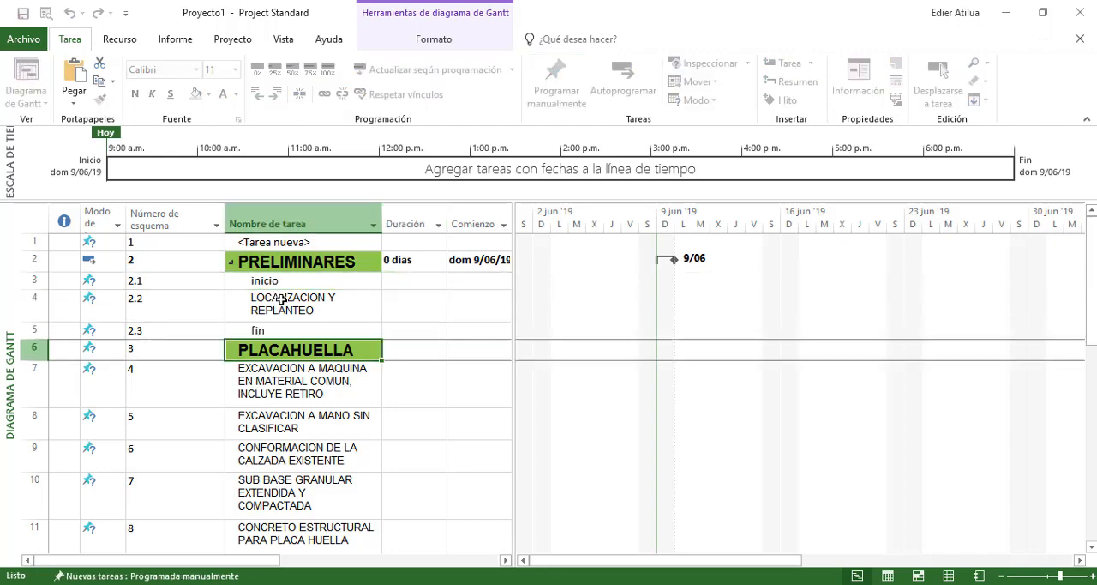
Select the whole task table and delete all its tasks, keeping the Entrada table in use
left_click_drag(164, 334, 159, 248)
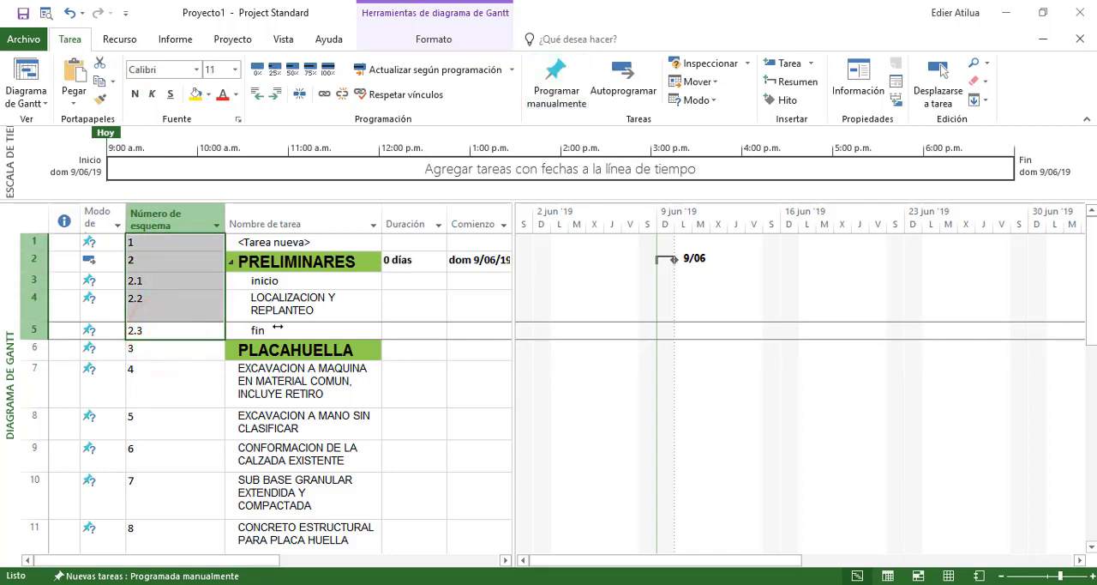
left_click(33, 224)
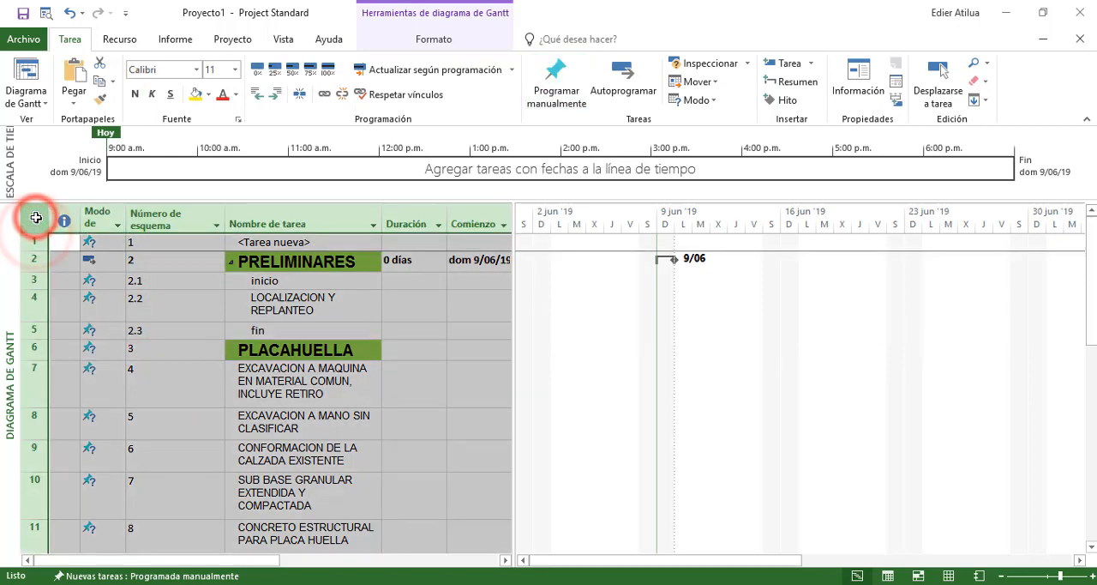
right_click(36, 220)
left_click(274, 301)
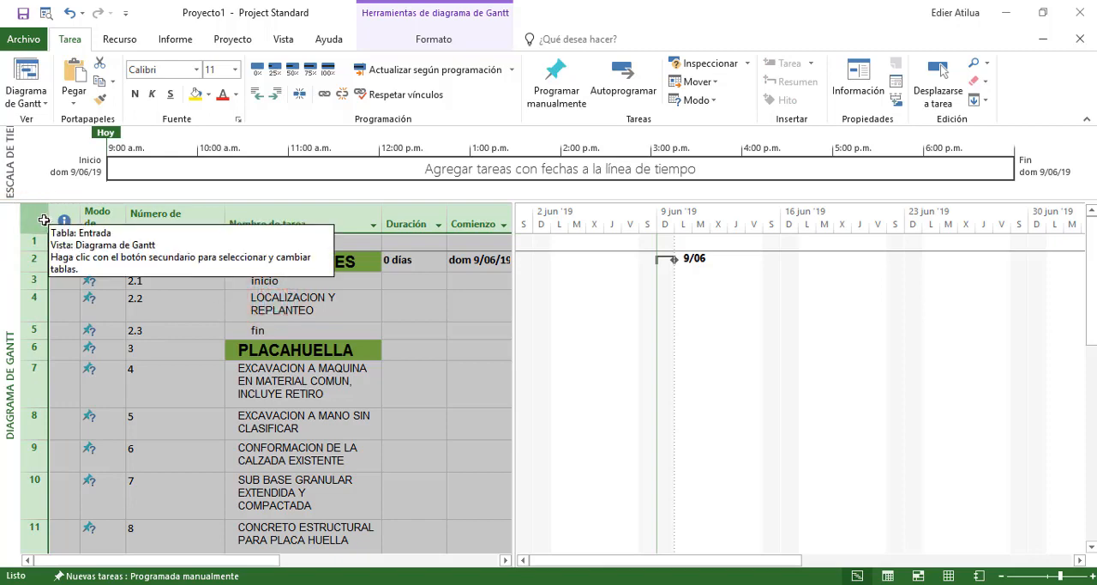
right_click(40, 223)
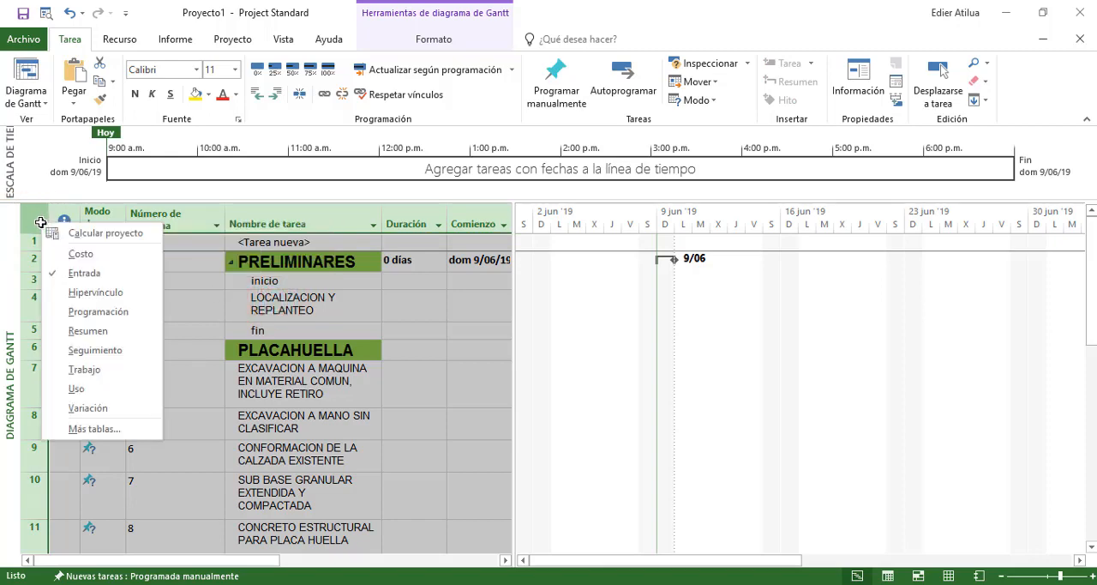
left_click(260, 317)
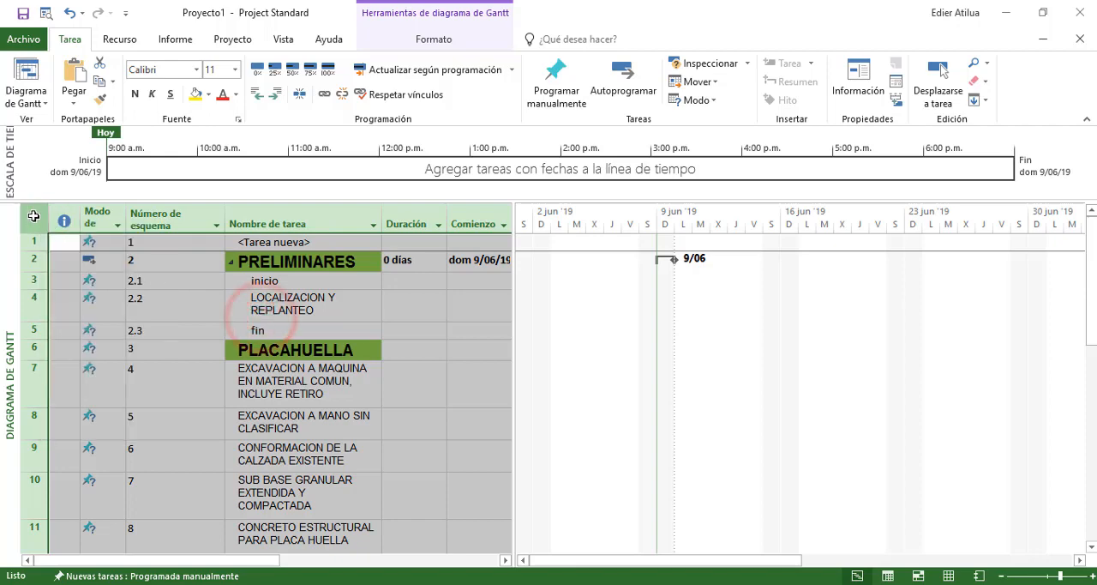
right_click(33, 215)
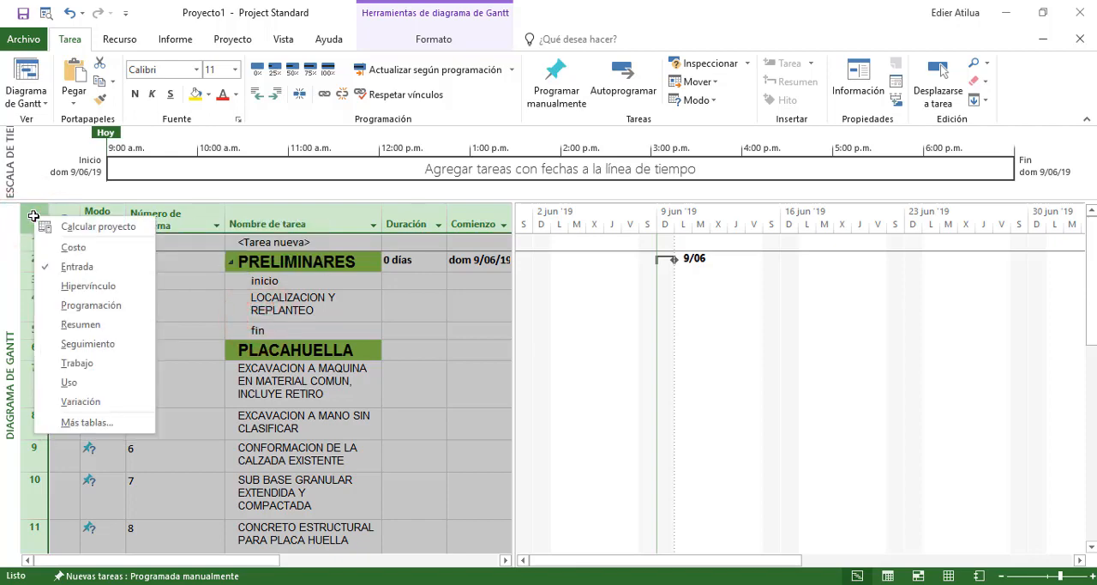
left_click(34, 215)
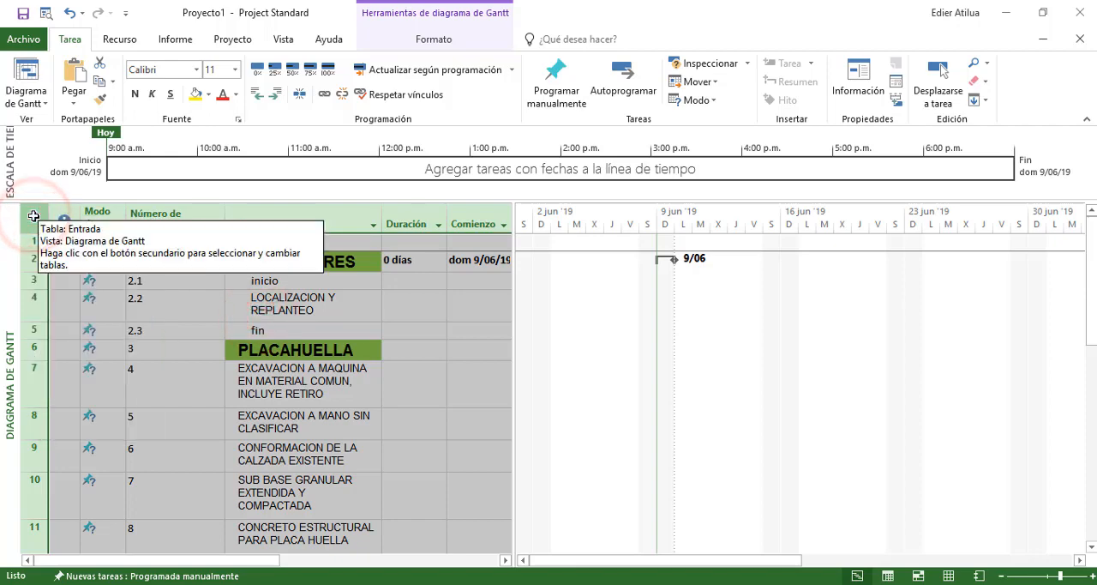
key("Delete")
left_click(142, 293)
left_click(151, 278)
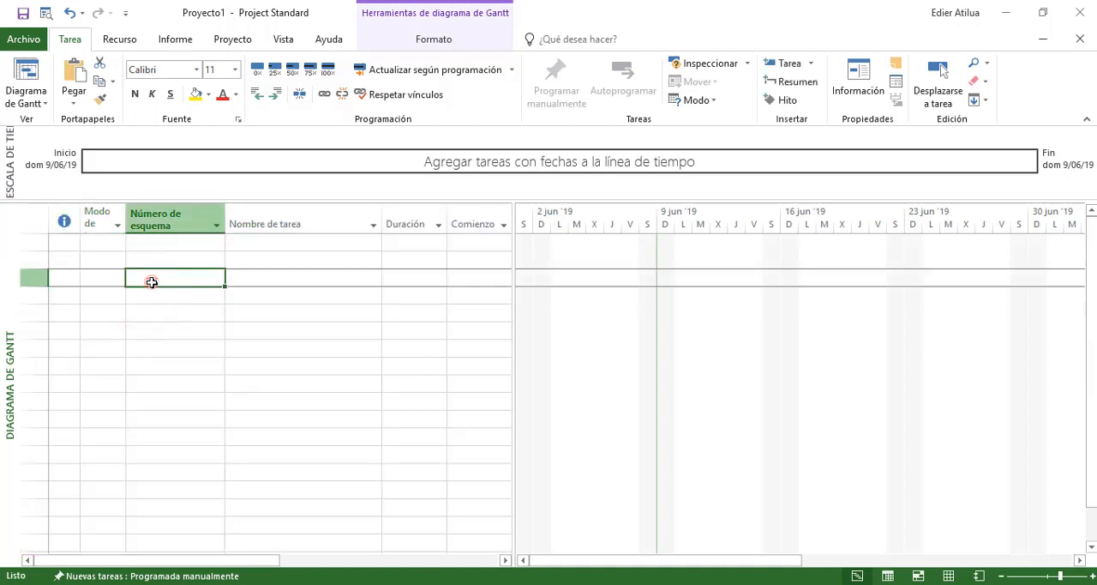
Switch to the PRESUPUESTO PLACA HUELLA.xlsx budget in Excel, cancel the pending copy and select the PRELIMINARES item
left_click(208, 243)
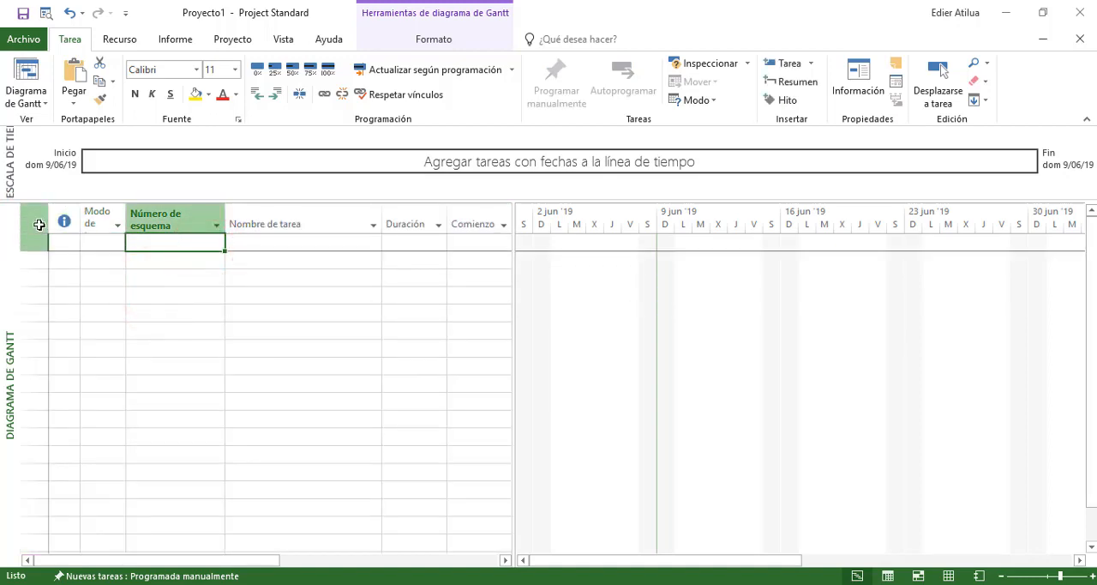
left_click(171, 295)
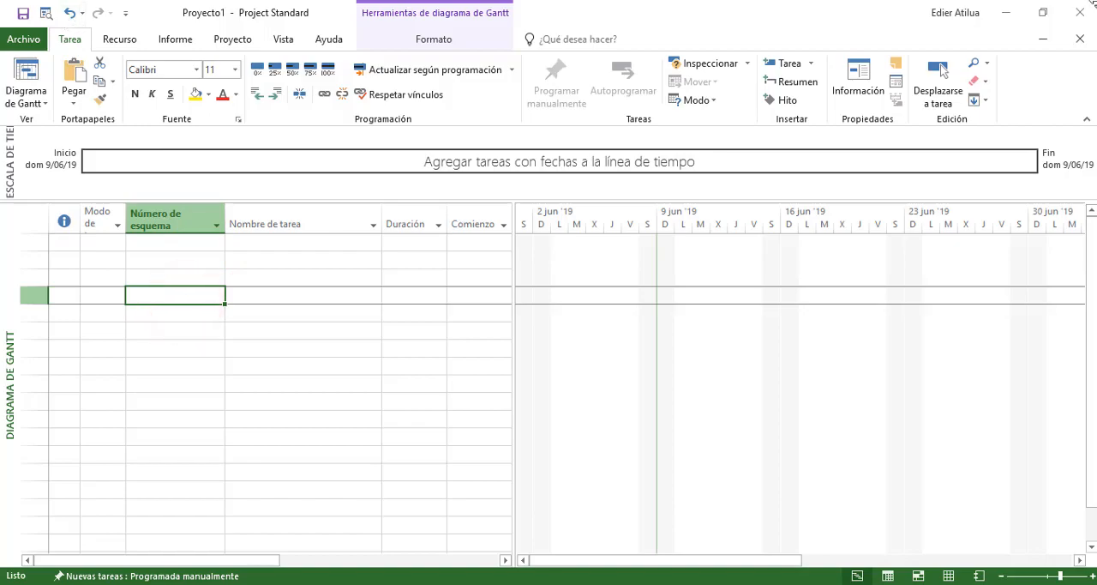
left_click(1005, 12)
scroll(690, 248, "up", 9)
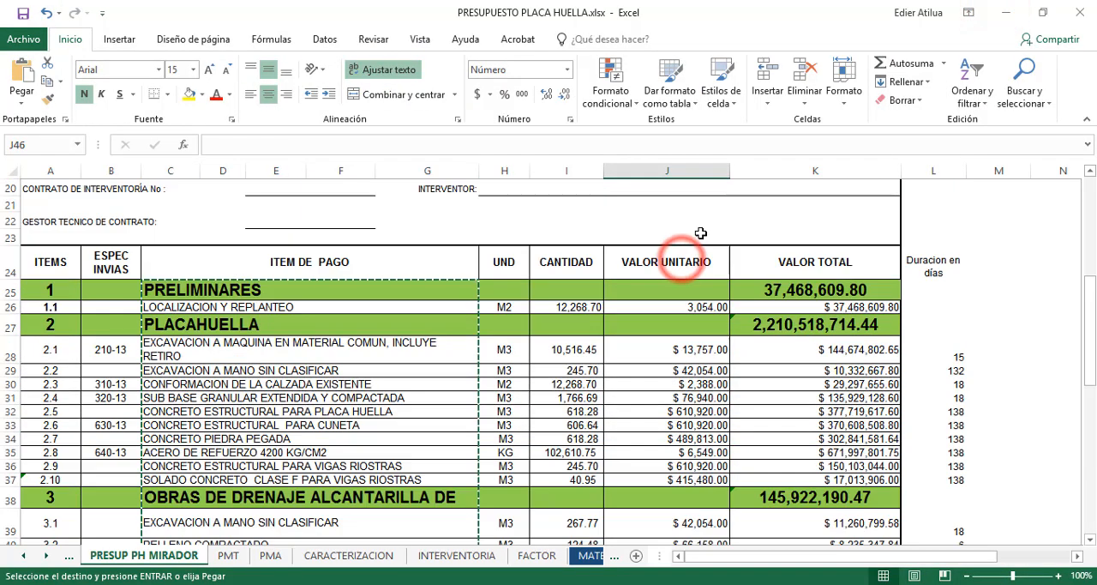
scroll(693, 220, "down", 7)
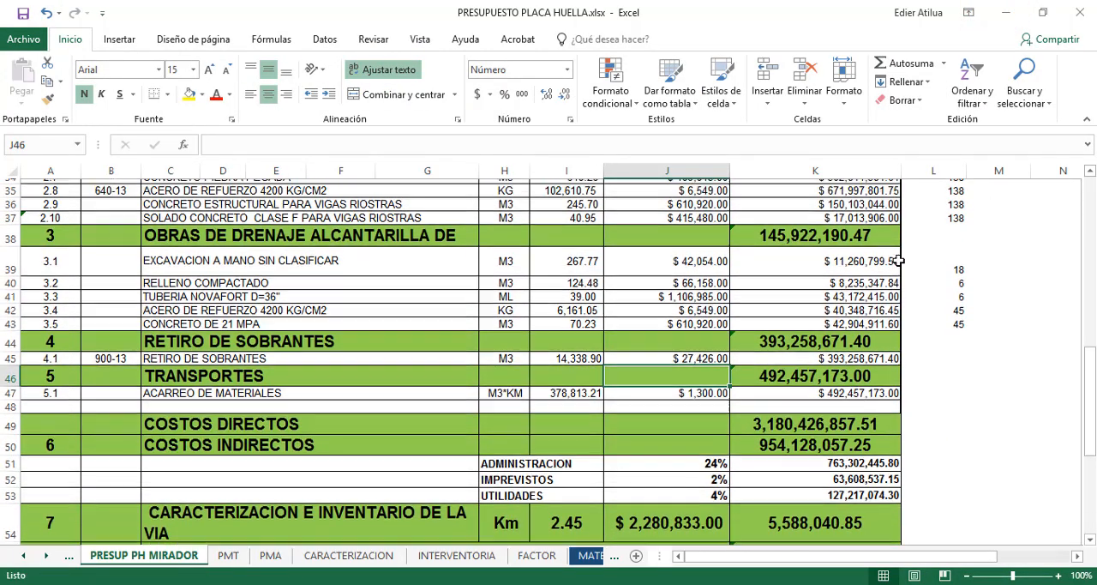
scroll(900, 252, "up", 3)
key("Escape")
scroll(896, 261, "up", 3)
left_click(379, 343)
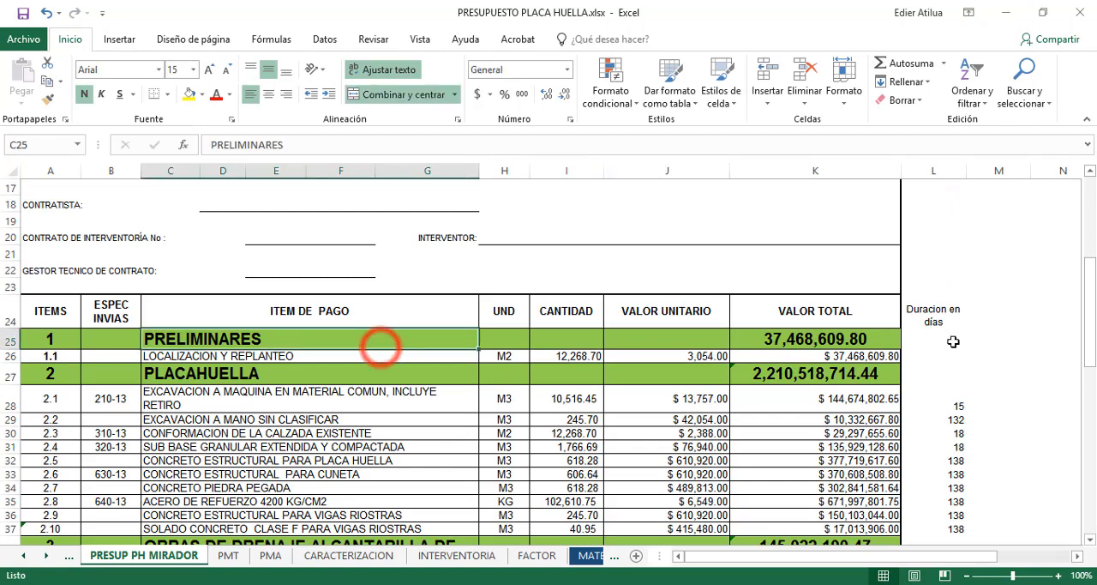
left_click(987, 342)
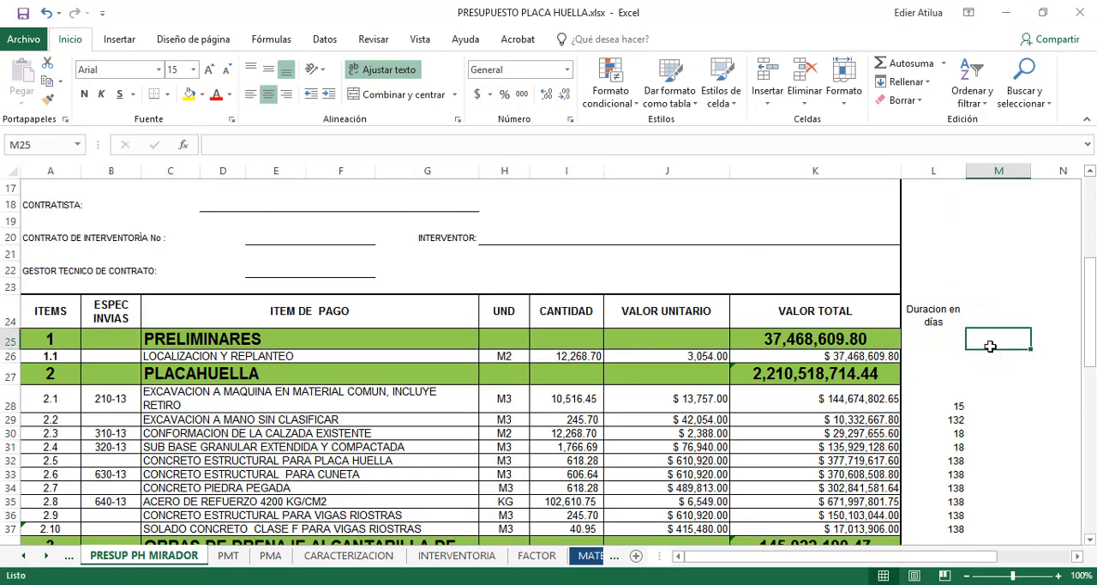
type("=")
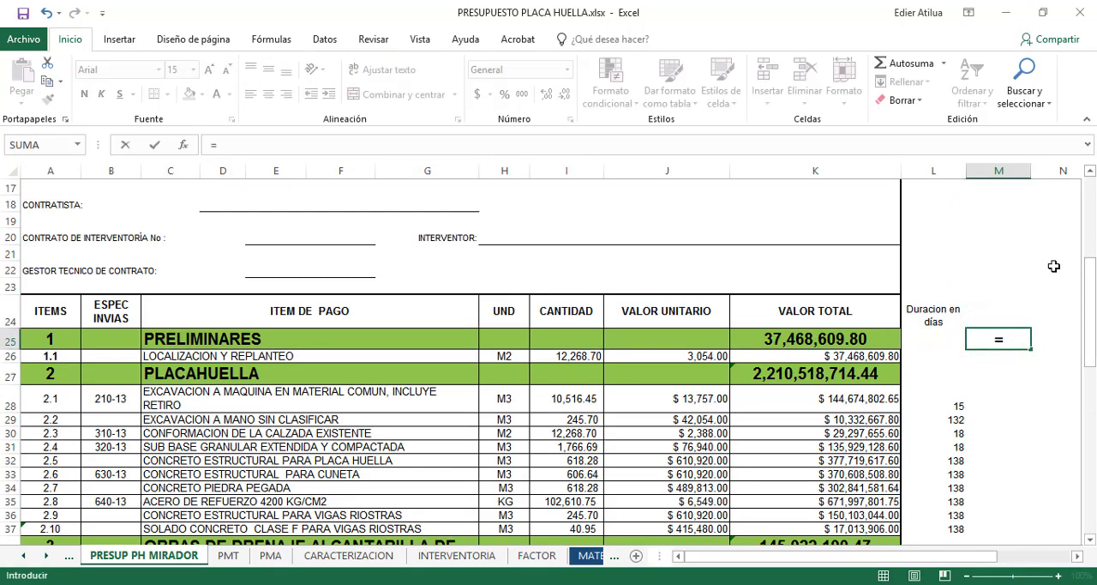
key("Escape")
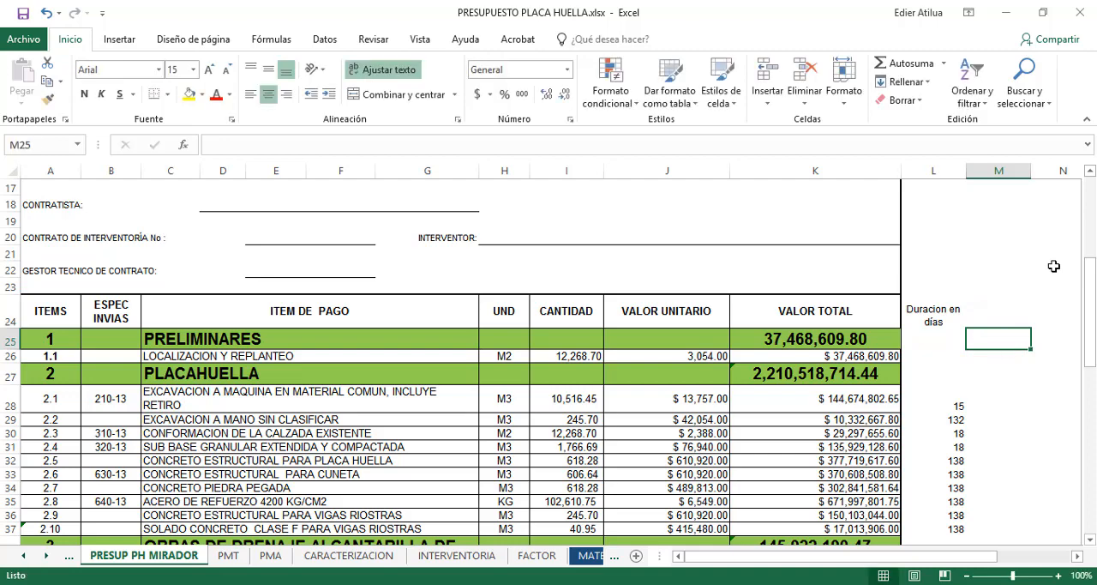
key("Left")
key("Left")
key("Left")
key("Left")
key("Left")
key("Left")
key("Right")
key("Right")
key("Right")
key("Right")
key("Right")
key("Right")
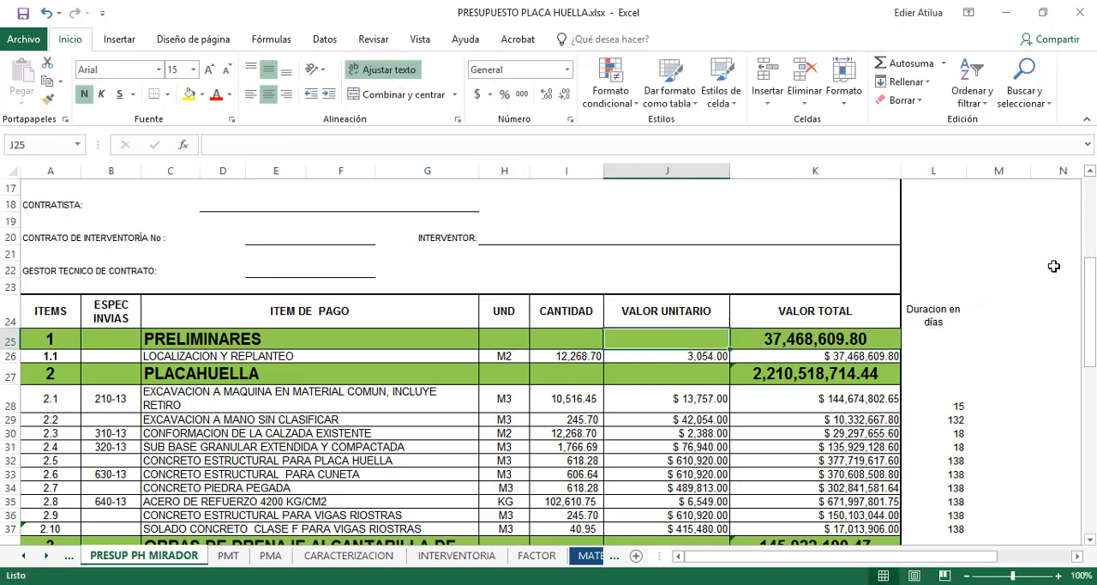
Enter the formula =CONCATENAR(A25;" ";C25) in cell M25 to join the item number and activity name with a space
type("=")
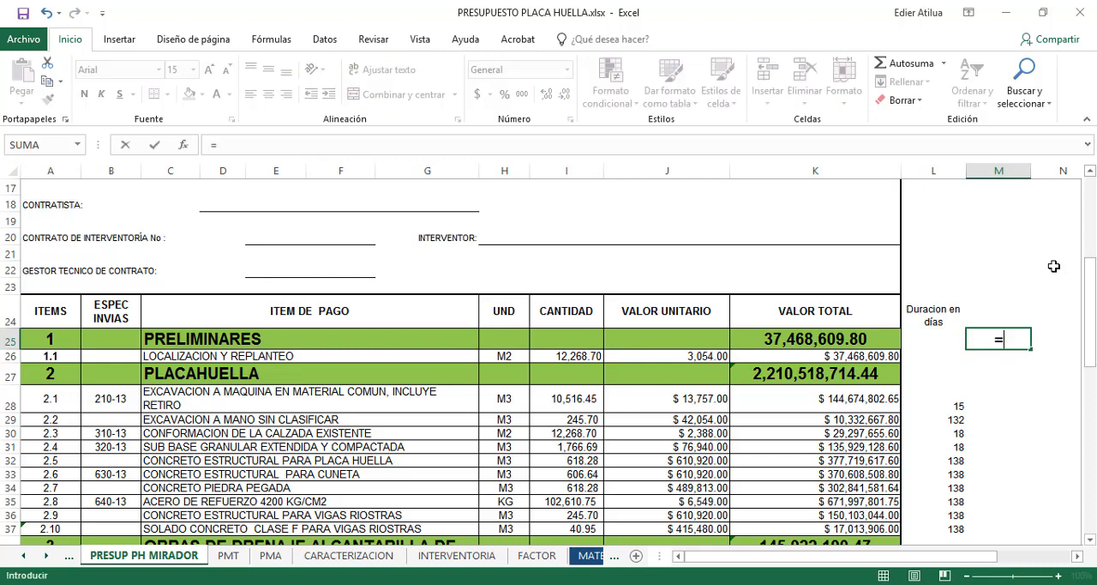
type("conca")
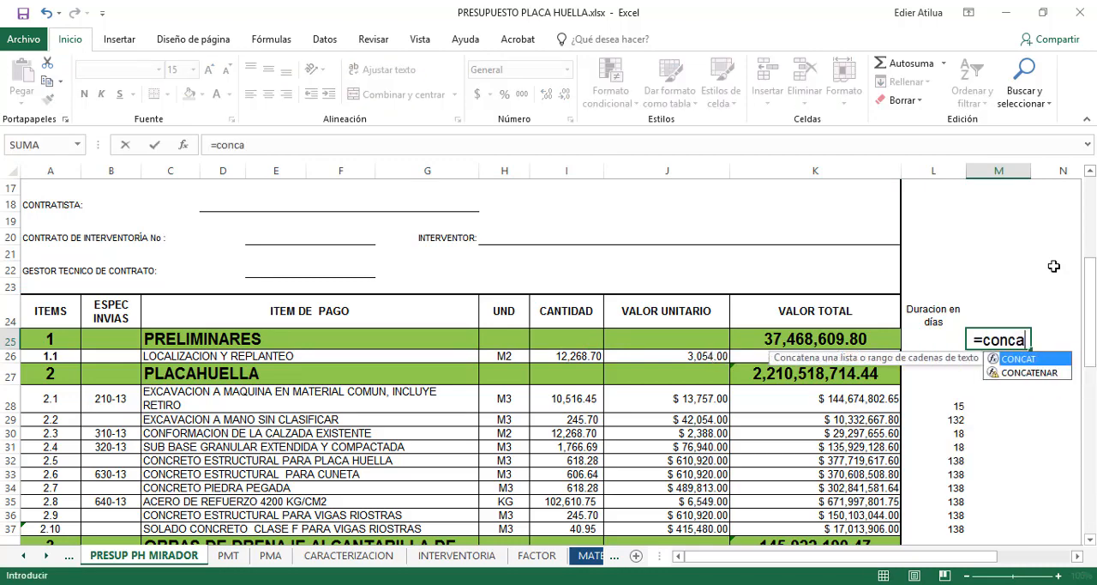
double_click(1030, 373)
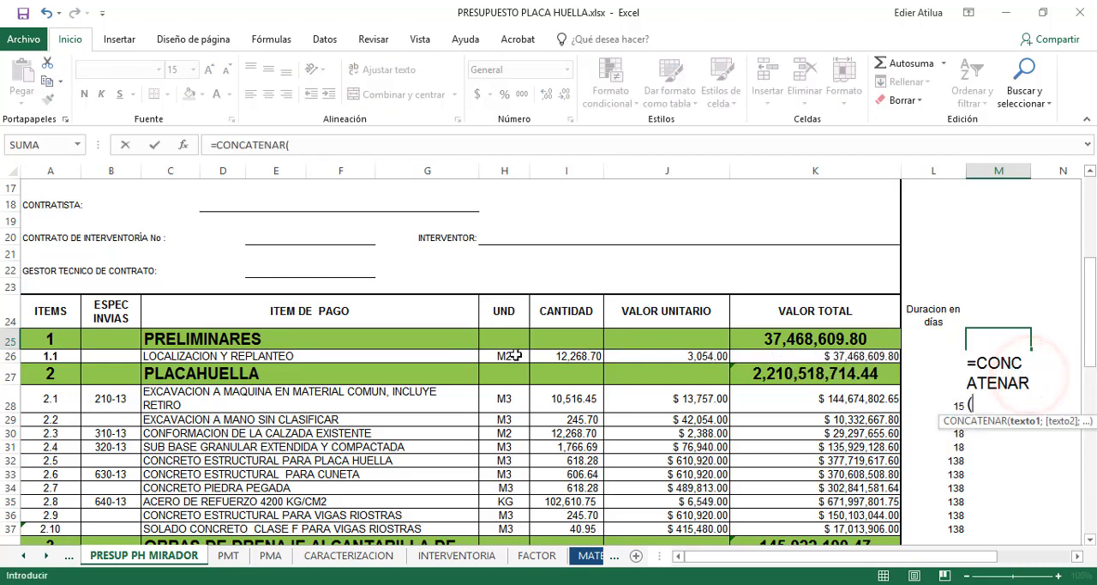
left_click(54, 337)
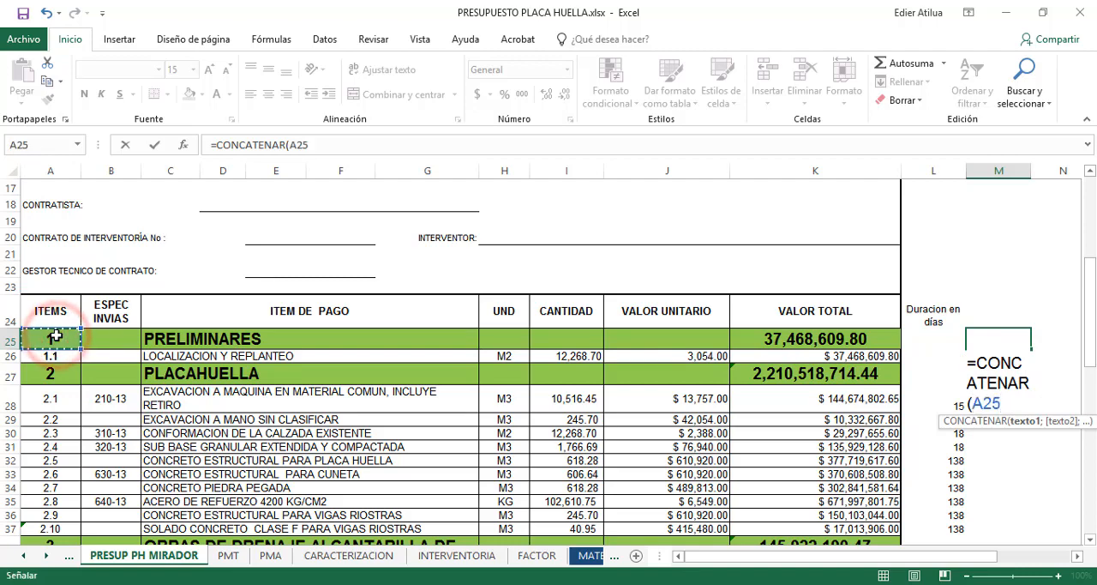
type(";")
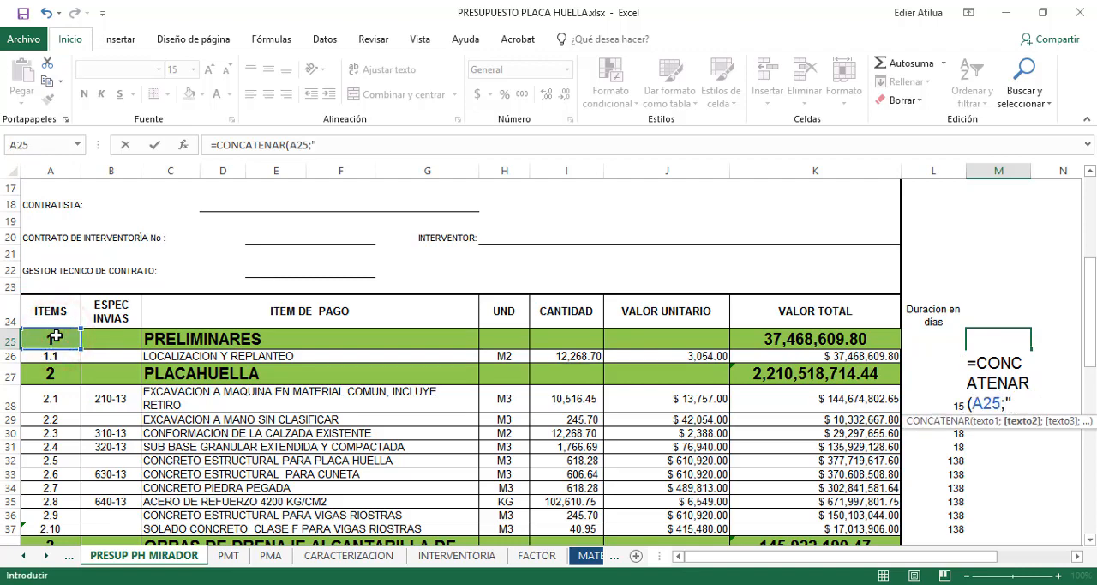
type("\" \";")
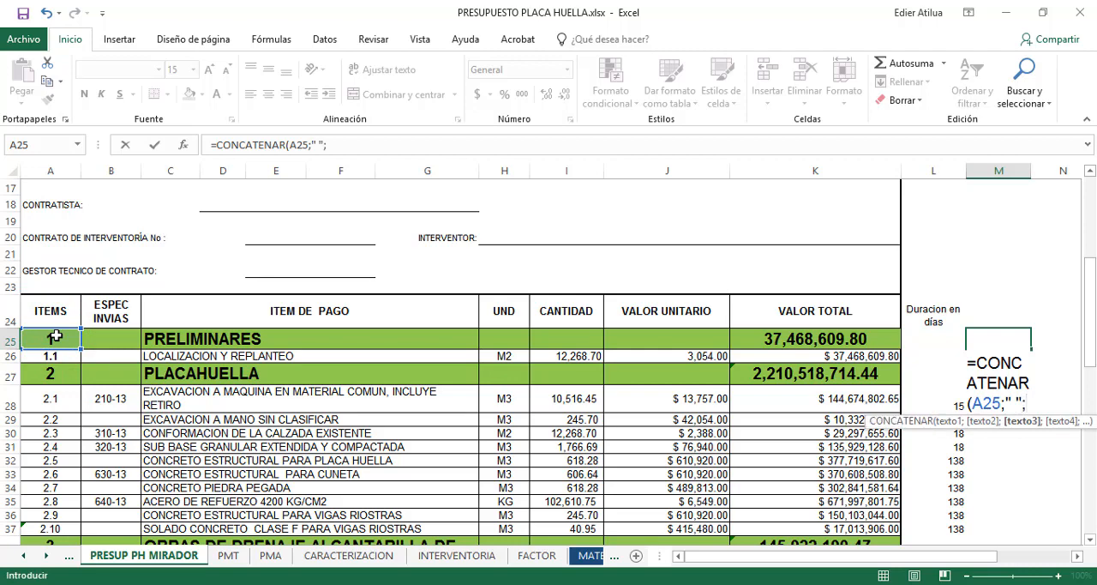
left_click(156, 339)
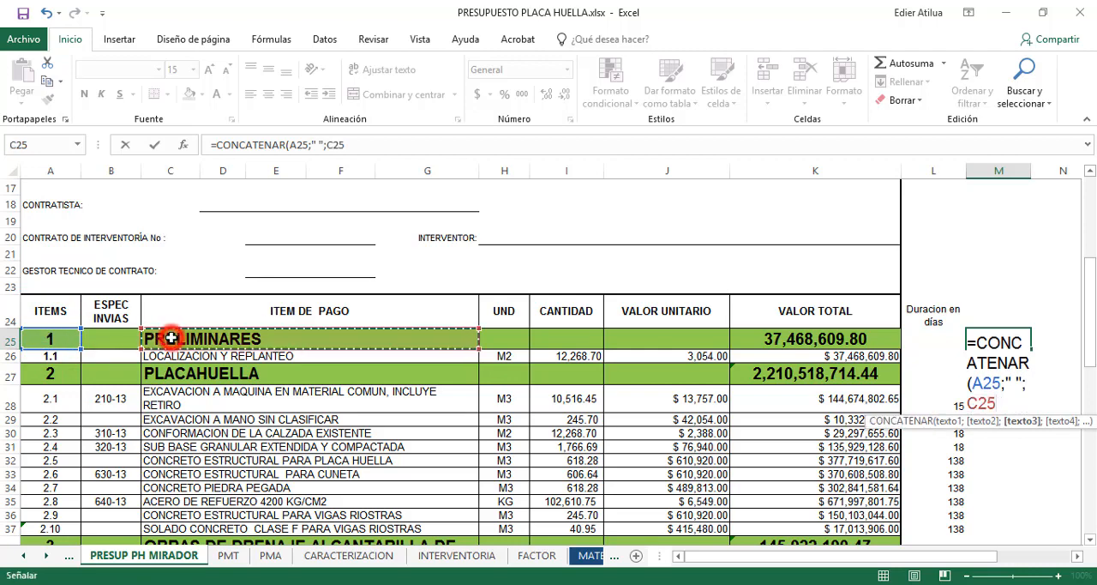
left_click(1029, 383)
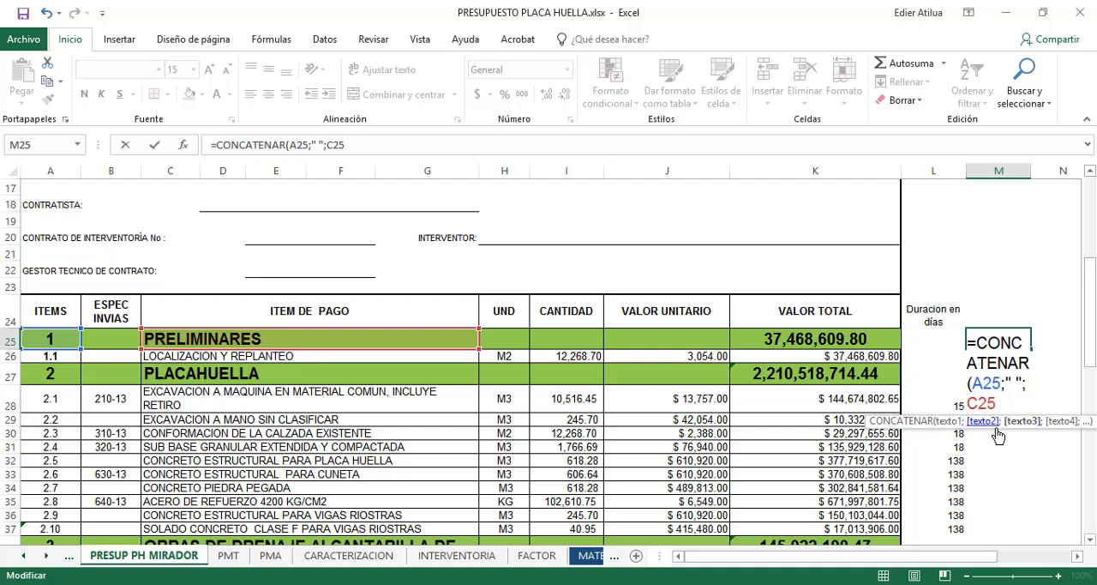
left_click(999, 399)
type(")")
key("Return")
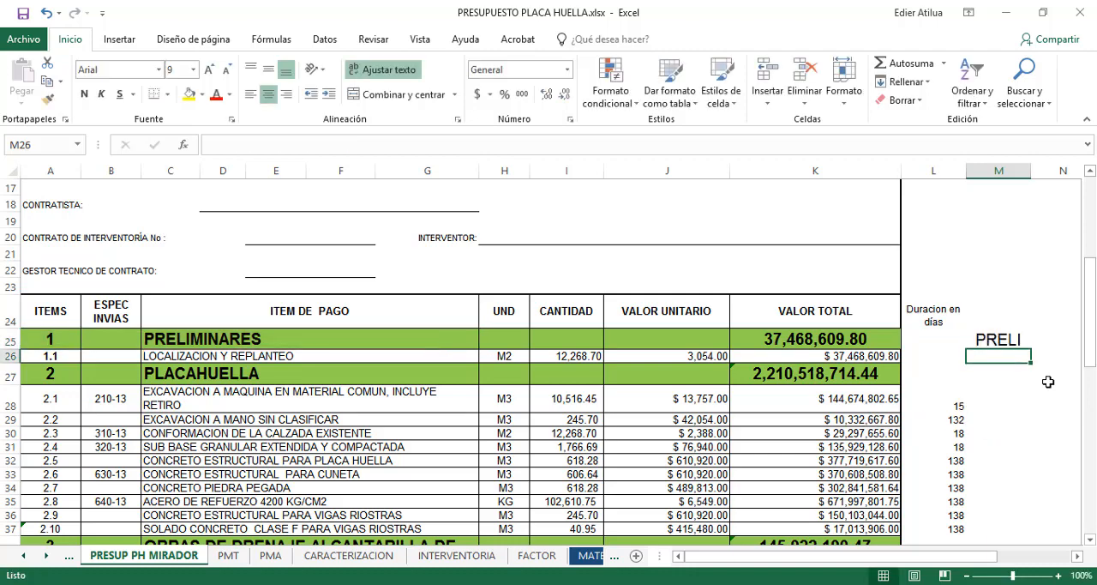
Fit column M to its text, then widen it to roughly double that width
double_click(1034, 171)
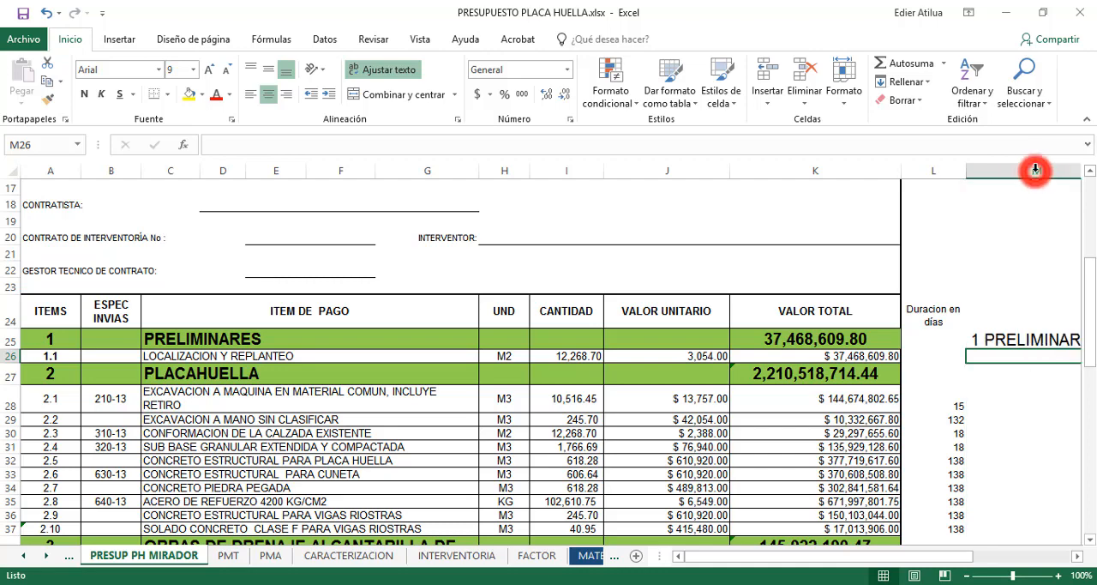
left_click_drag(963, 559, 1039, 560)
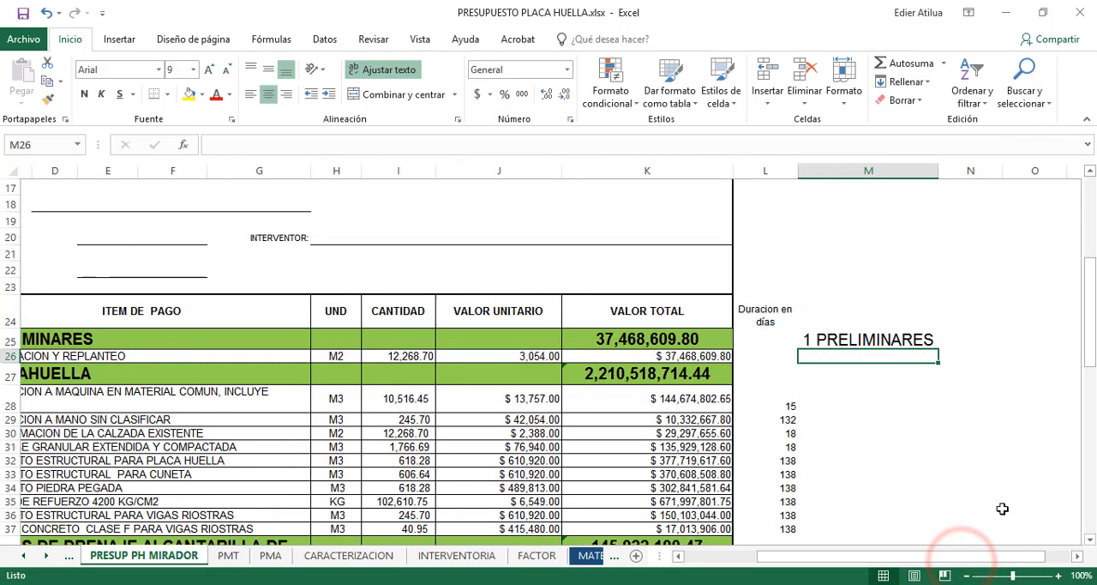
left_click(904, 339)
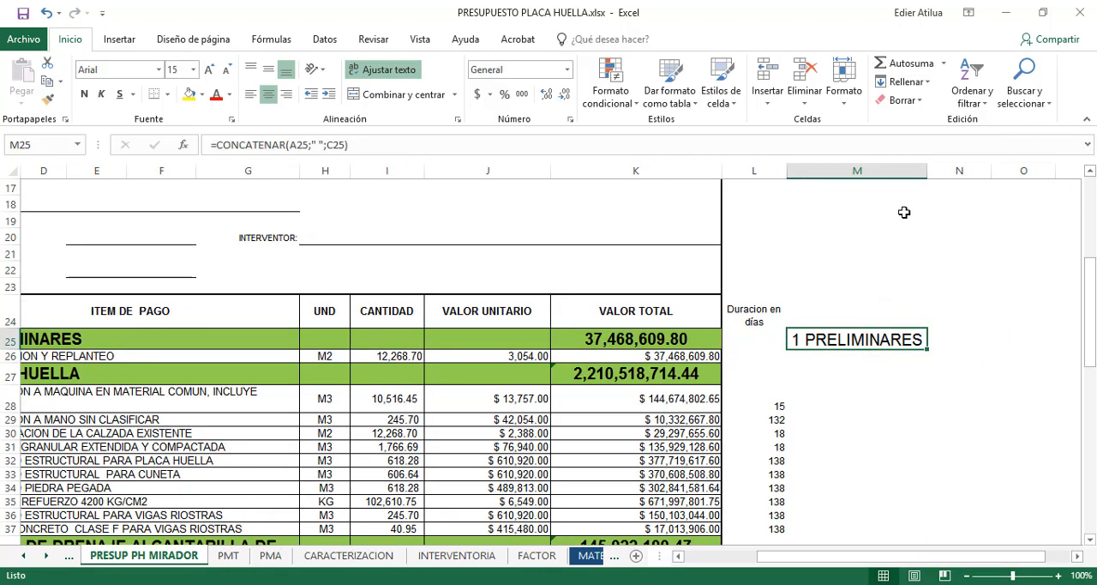
left_click_drag(925, 171, 832, 182)
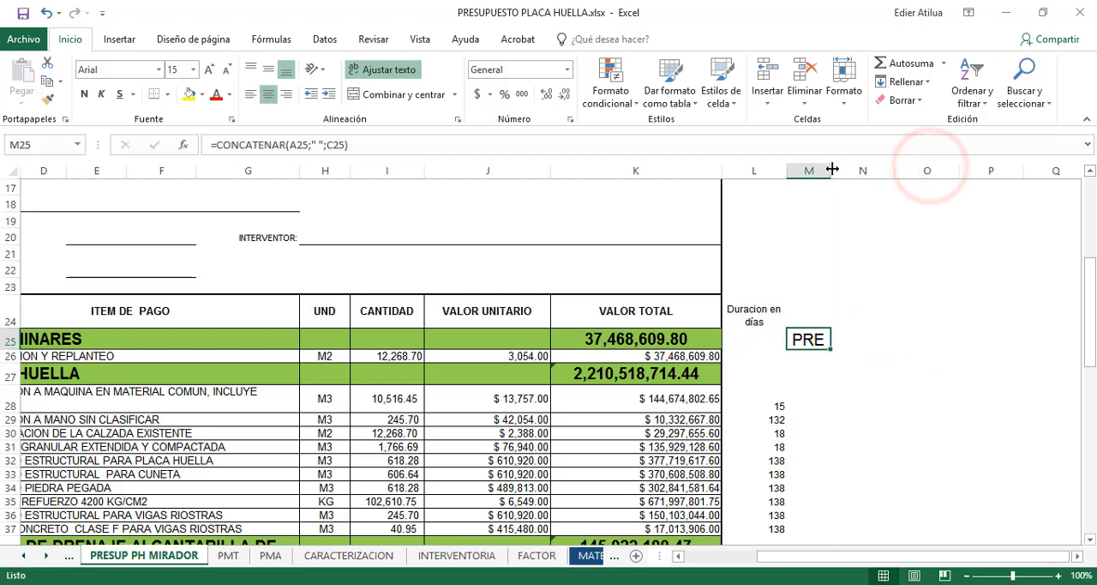
double_click(832, 170)
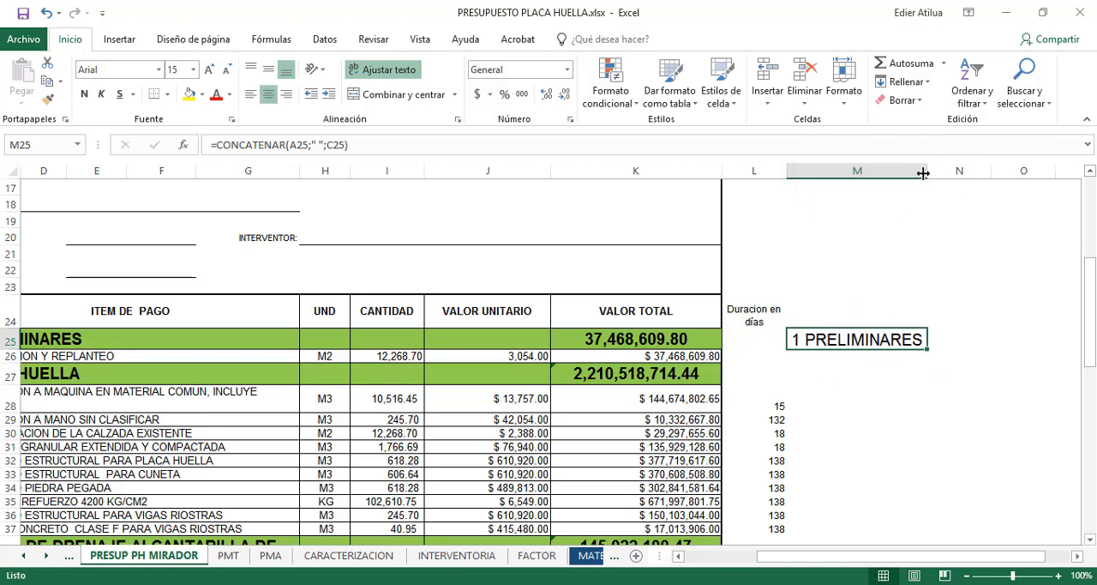
left_click_drag(924, 173, 1064, 177)
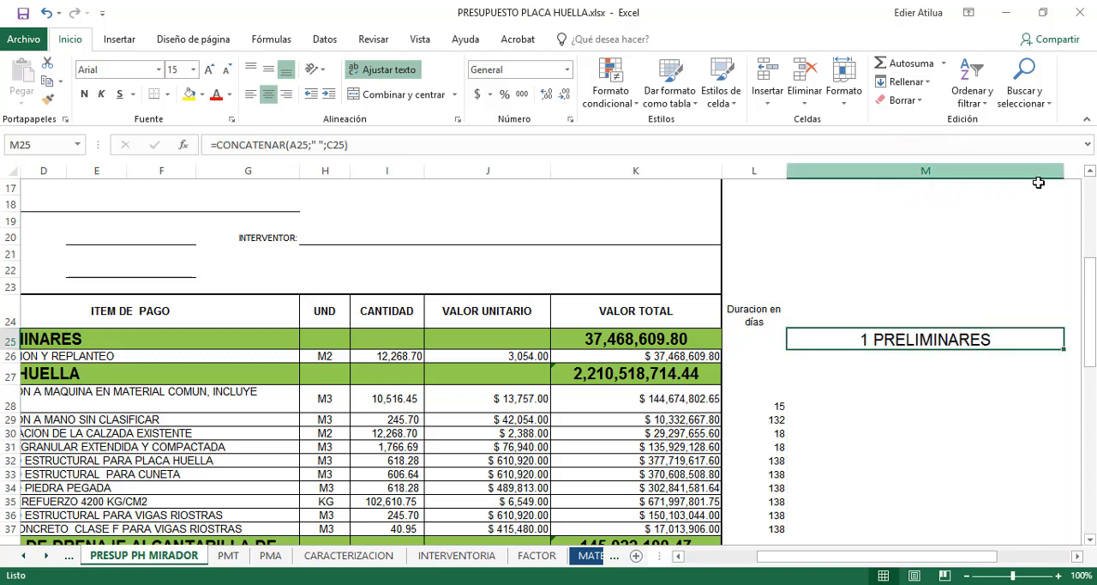
Fill the M25 concatenation formula down to M47 so it covers every activity through ACARREO DE MATERIALES
left_click(952, 337)
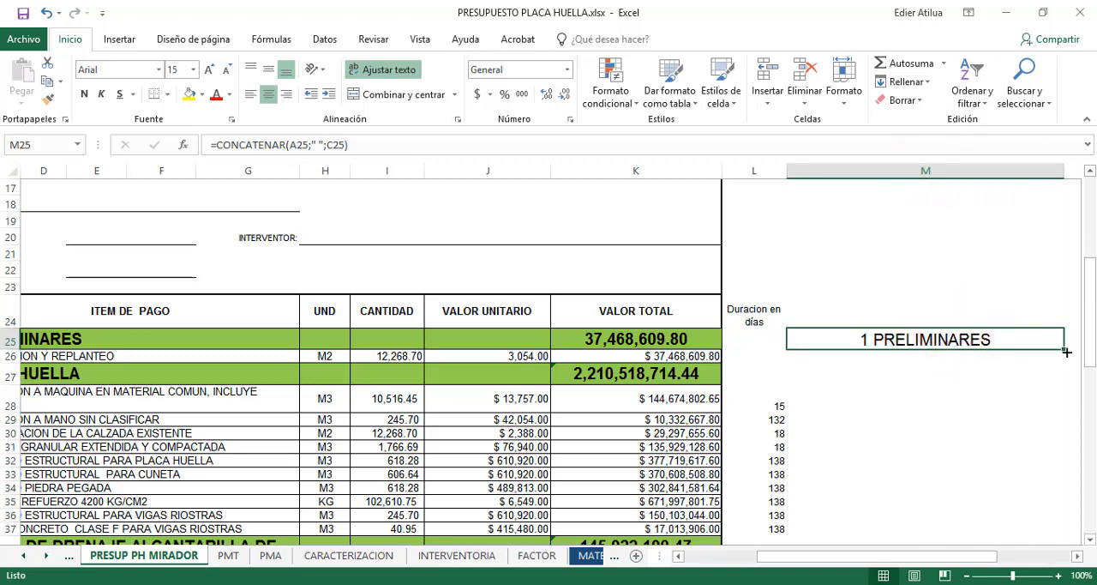
left_click_drag(1066, 351, 1028, 386)
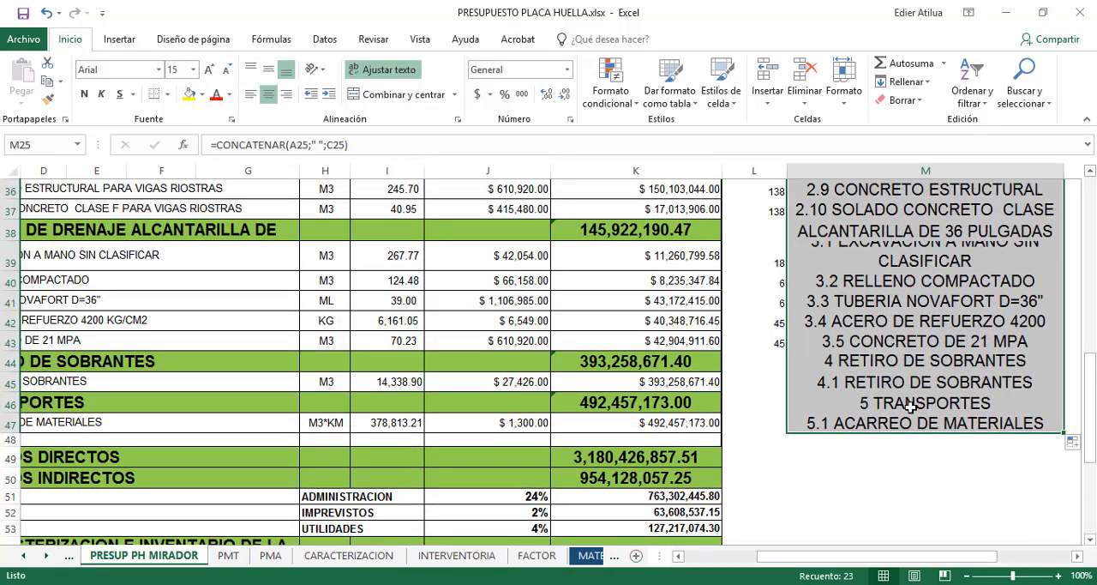
scroll(908, 339, "up", 5)
Autofit column M to the longest combined activity name and review the numbered list
left_click(872, 300)
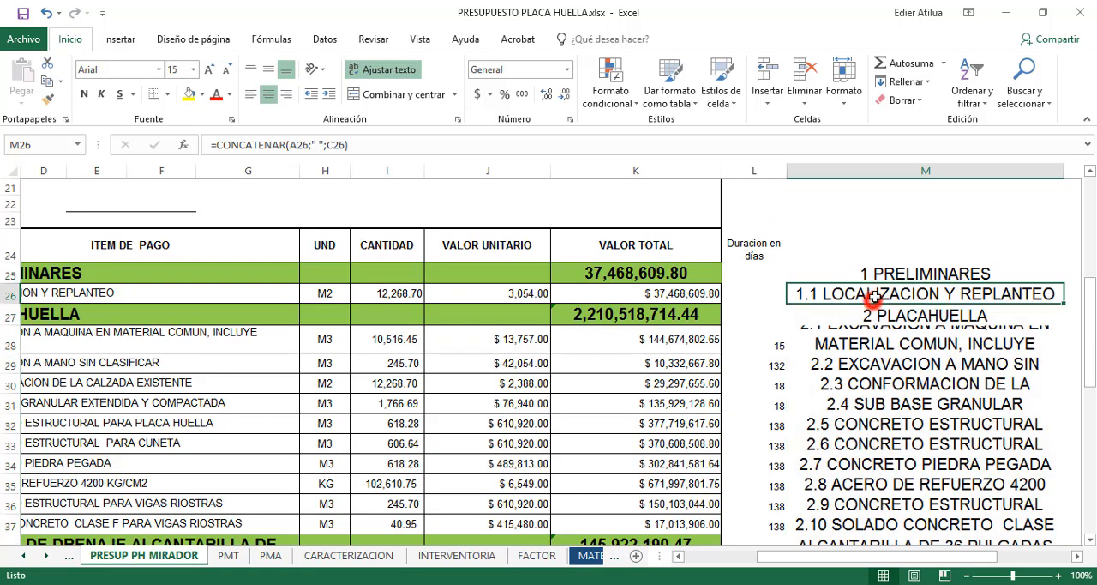
double_click(1064, 177)
left_click_drag(870, 556, 994, 559)
left_click(719, 271)
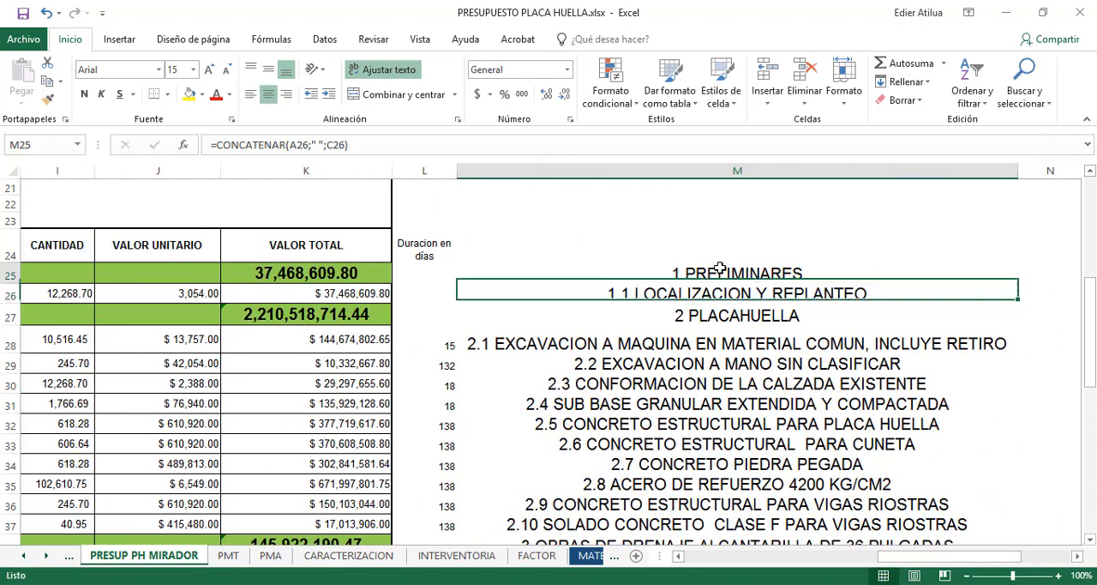
left_click(696, 293)
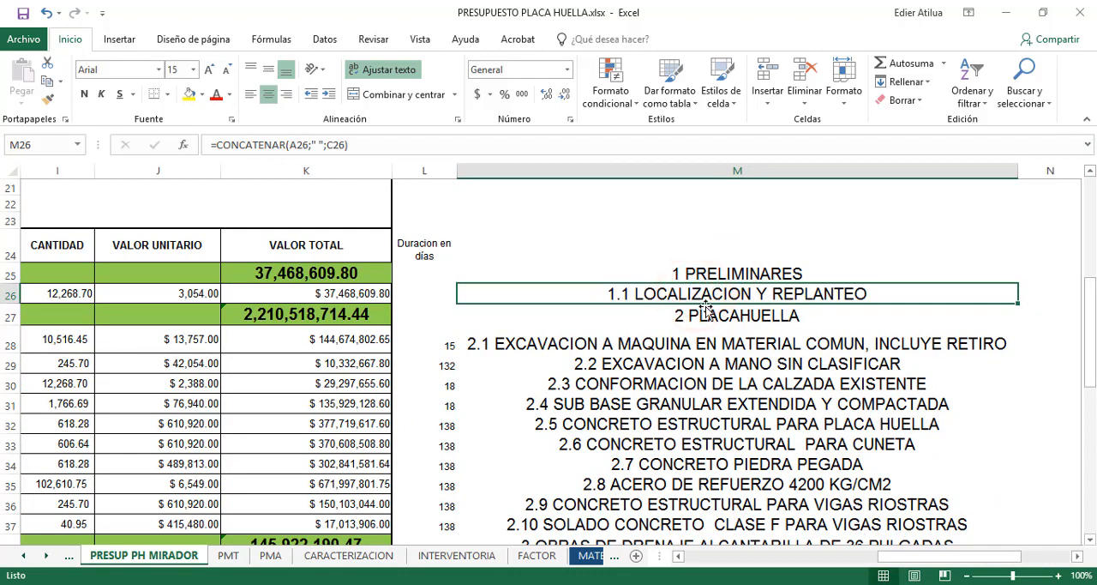
scroll(776, 443, "down", 5)
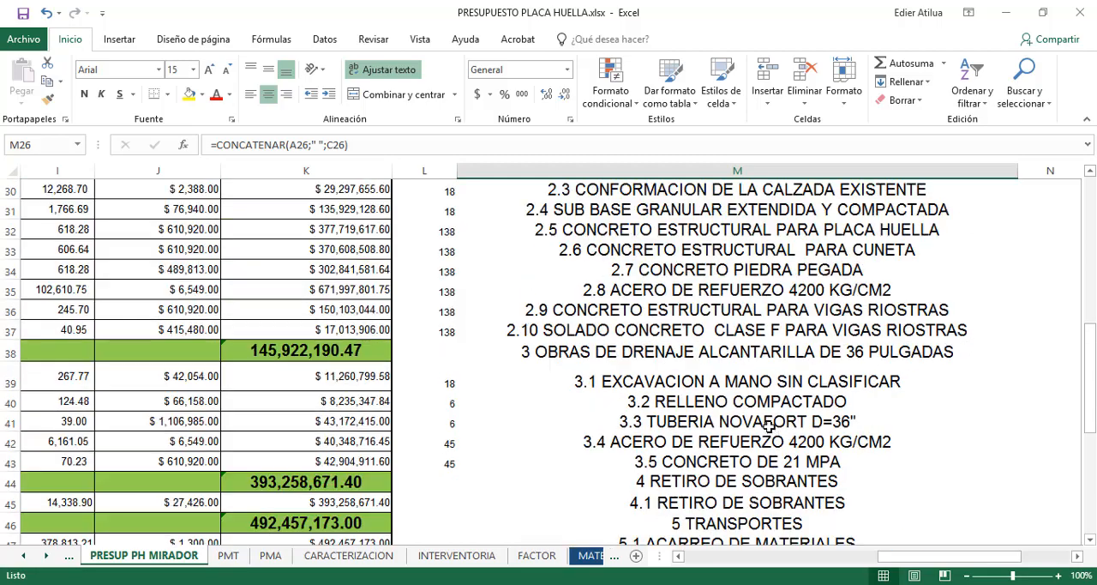
scroll(760, 409, "up", 7)
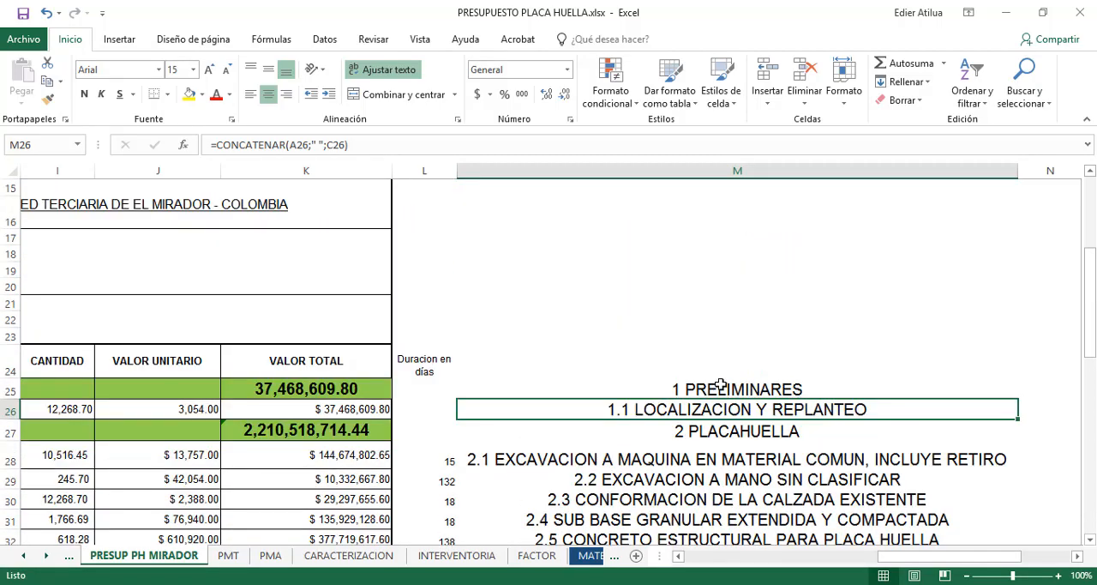
left_click(720, 384)
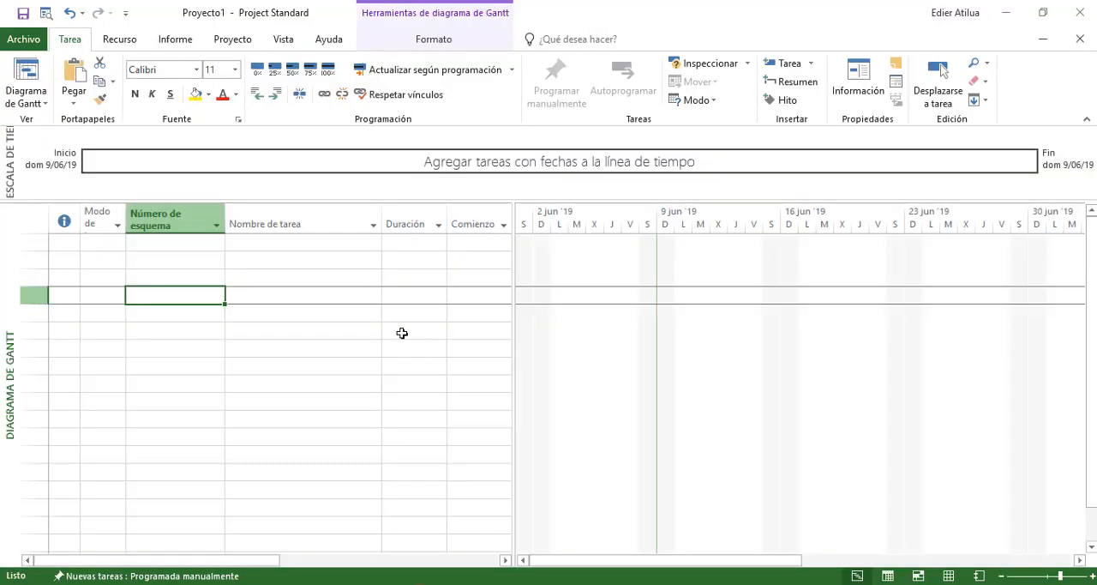
left_click(205, 326)
left_click(208, 292)
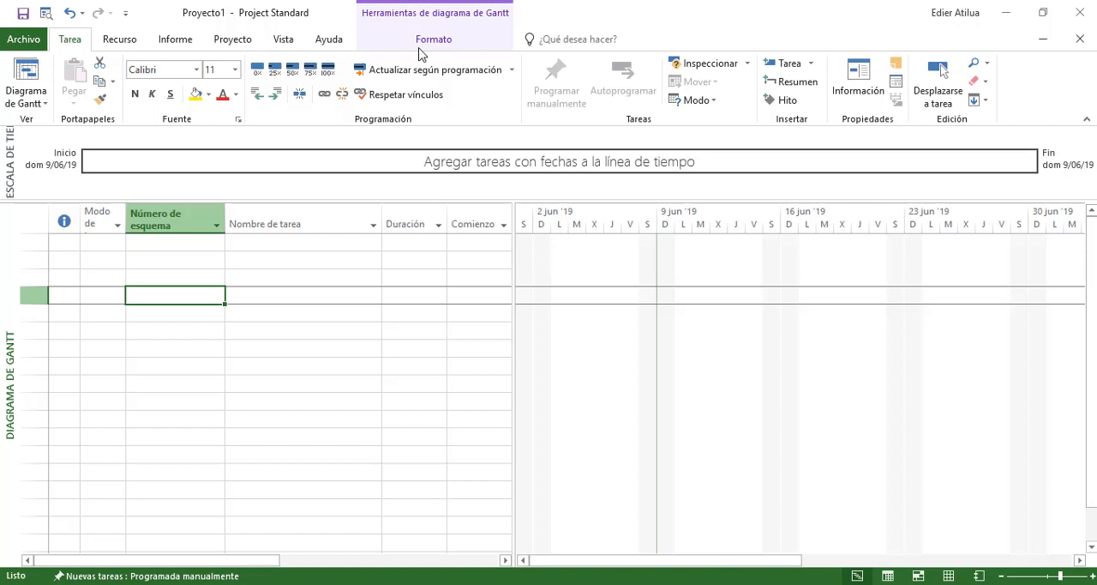
left_click_drag(196, 292, 176, 346)
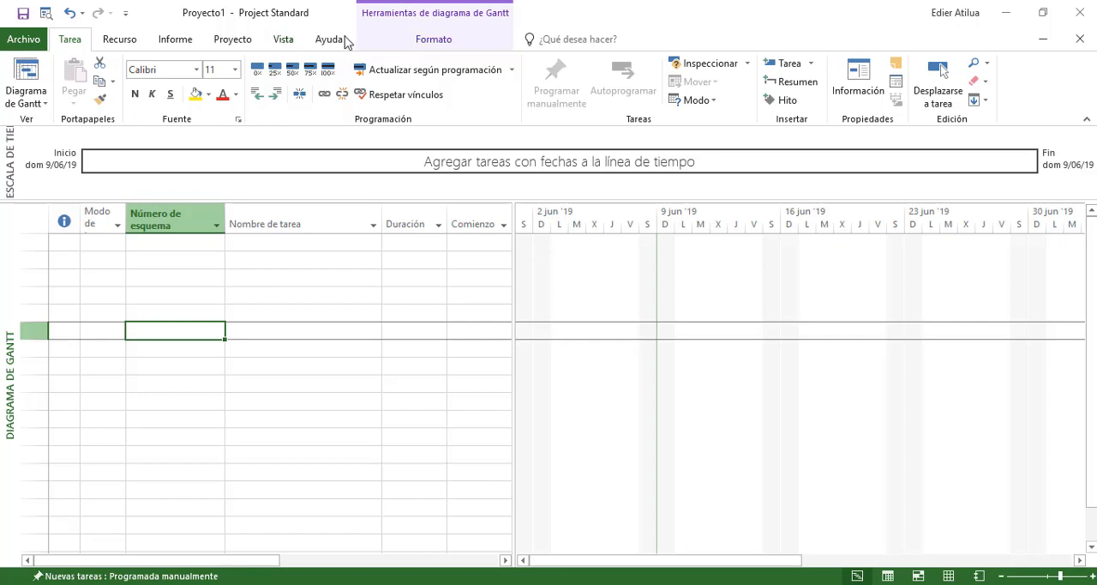
Set the start date of Proyecto1 in Microsoft Project to lun 1/07/19 in the project information
left_click(231, 39)
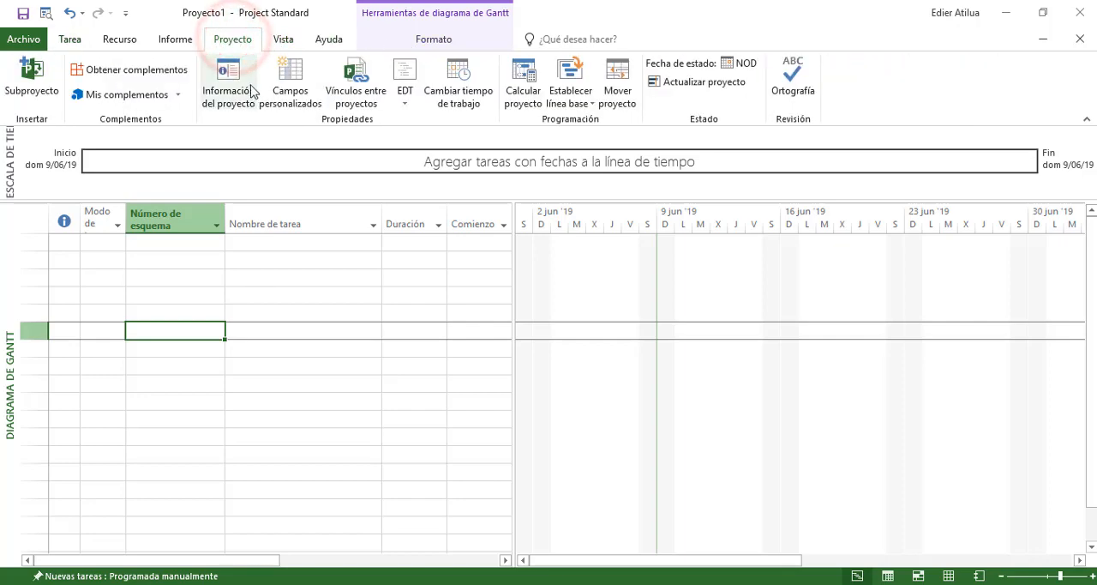
left_click(244, 90)
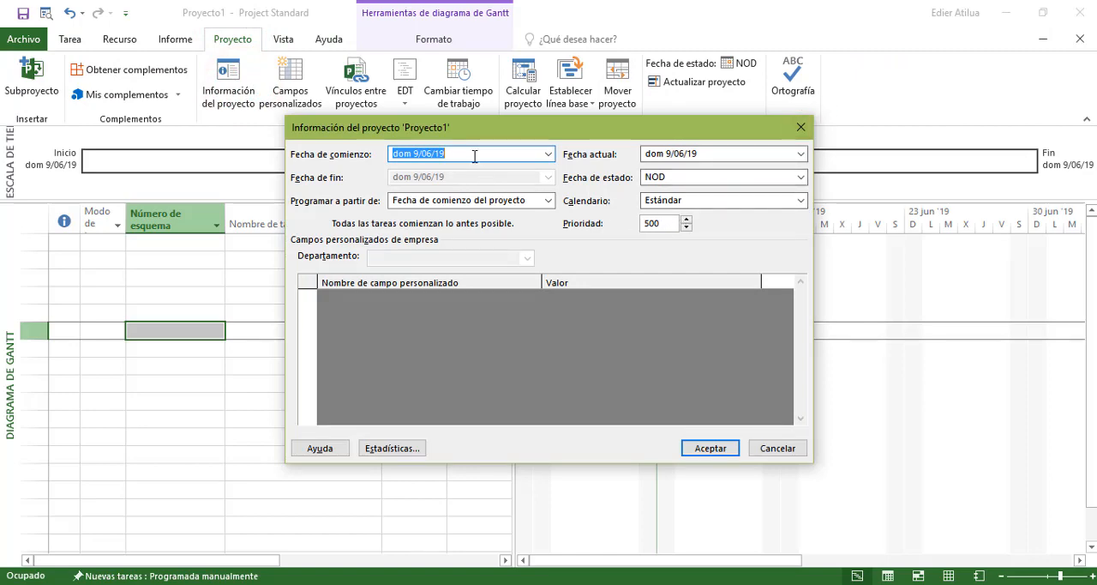
left_click(472, 153)
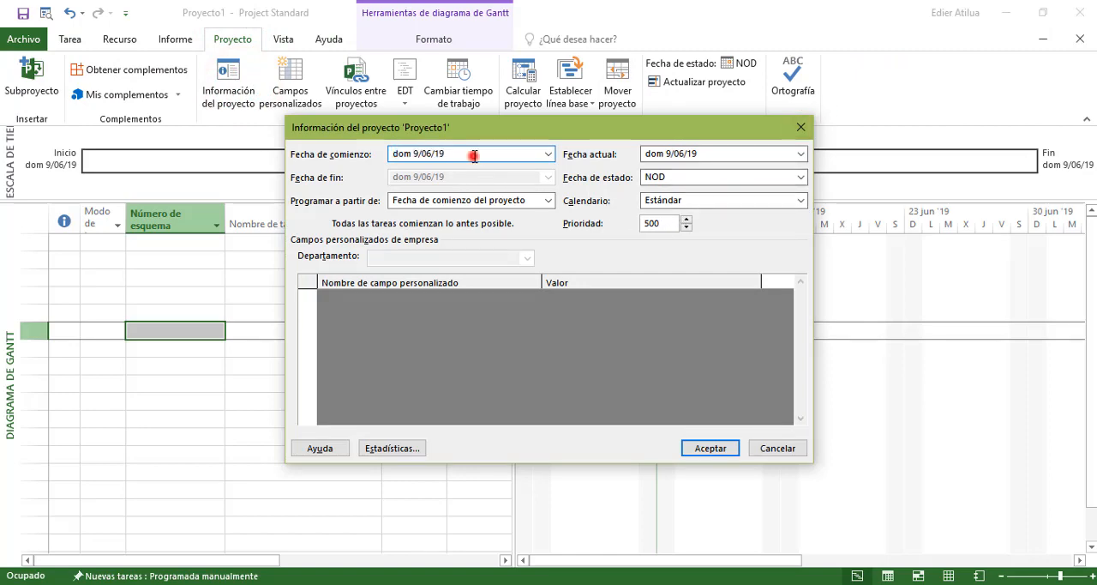
left_click(415, 153)
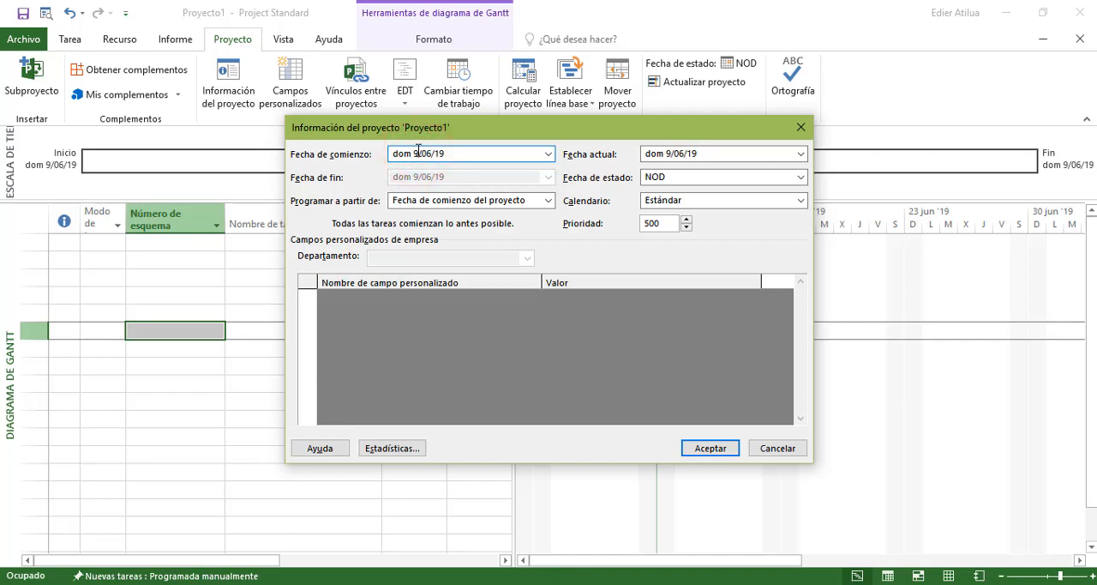
left_click(548, 153)
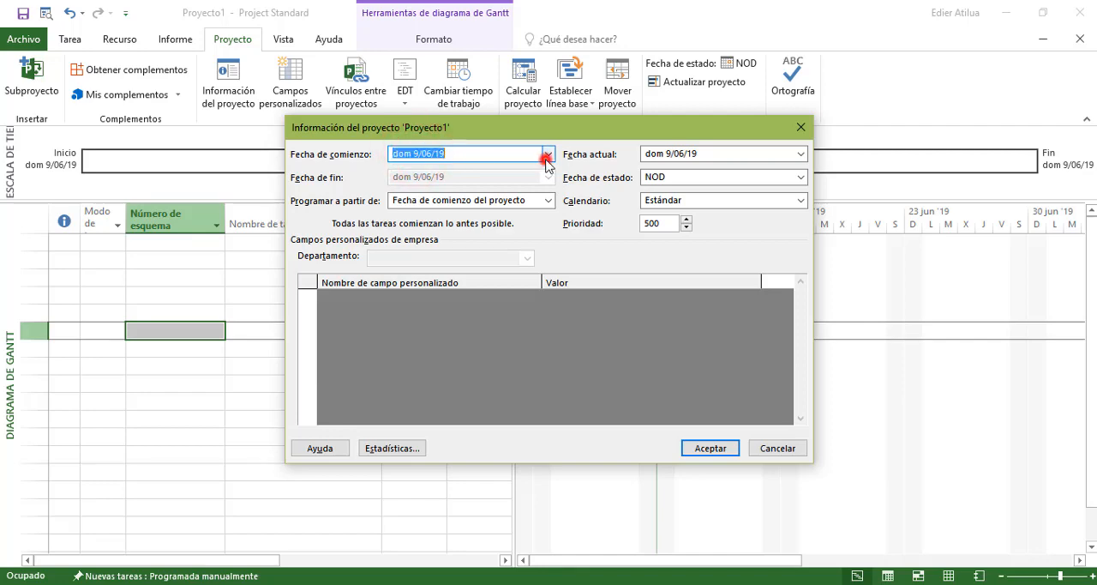
left_click(545, 172)
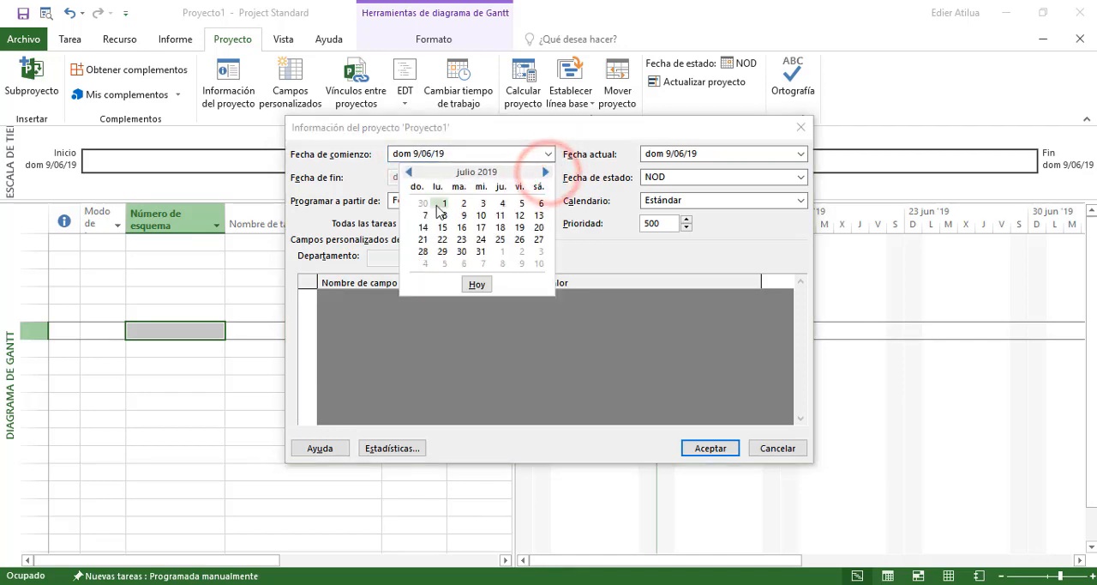
left_click(444, 203)
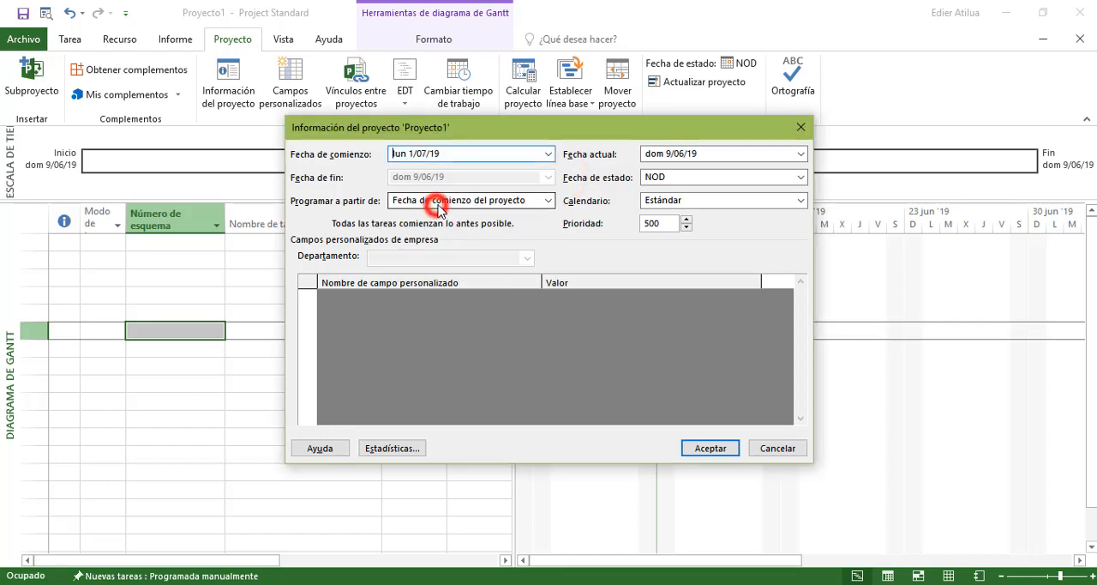
left_click(710, 447)
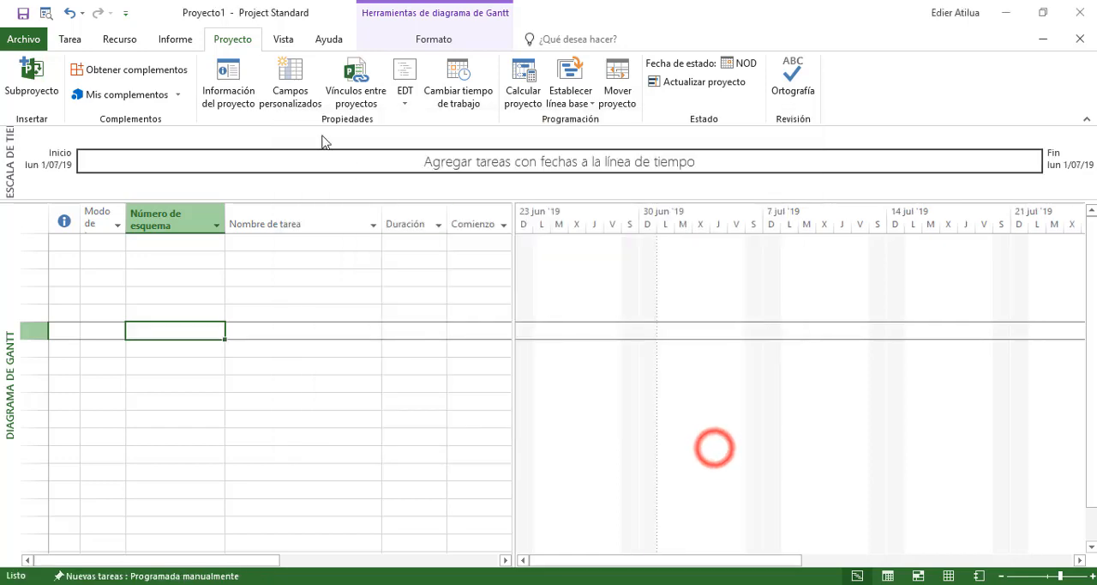
Open the details of the [Predeterminado] work week in the Estándar project calendar
left_click(461, 91)
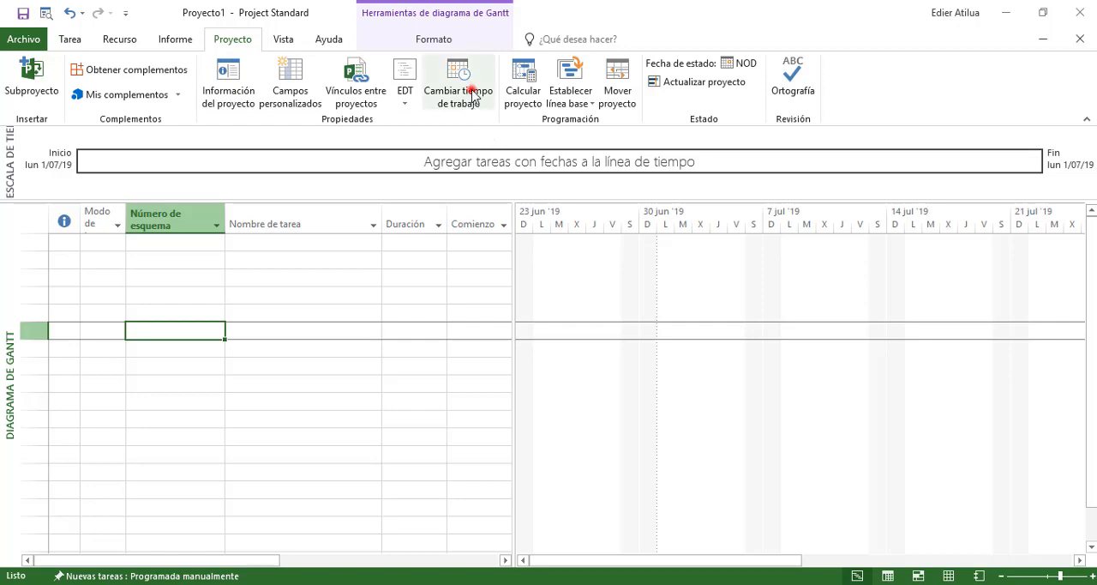
left_click_drag(490, 60, 403, 42)
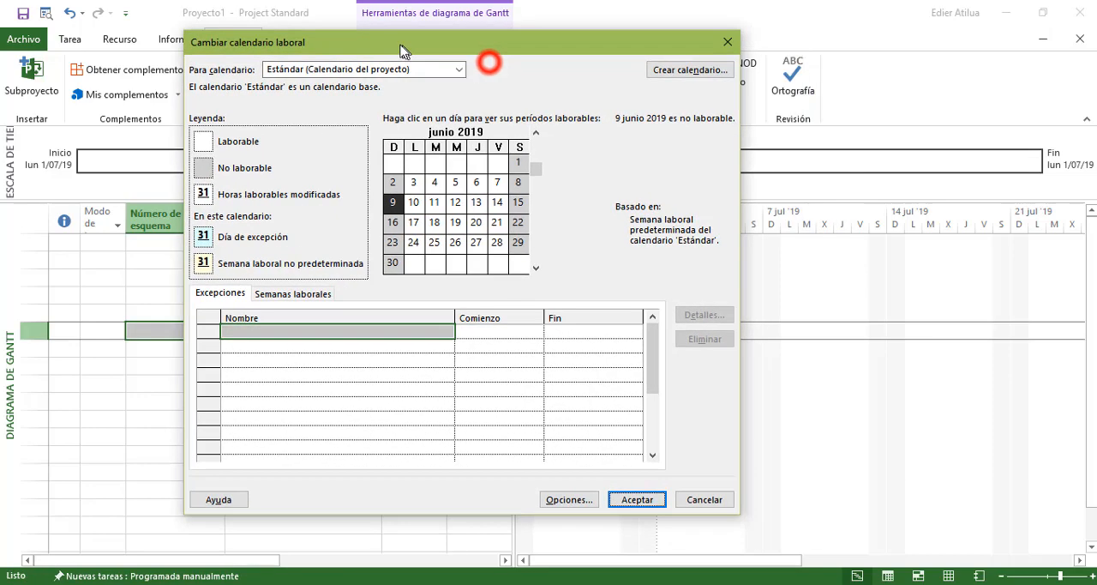
left_click(242, 342)
left_click(292, 293)
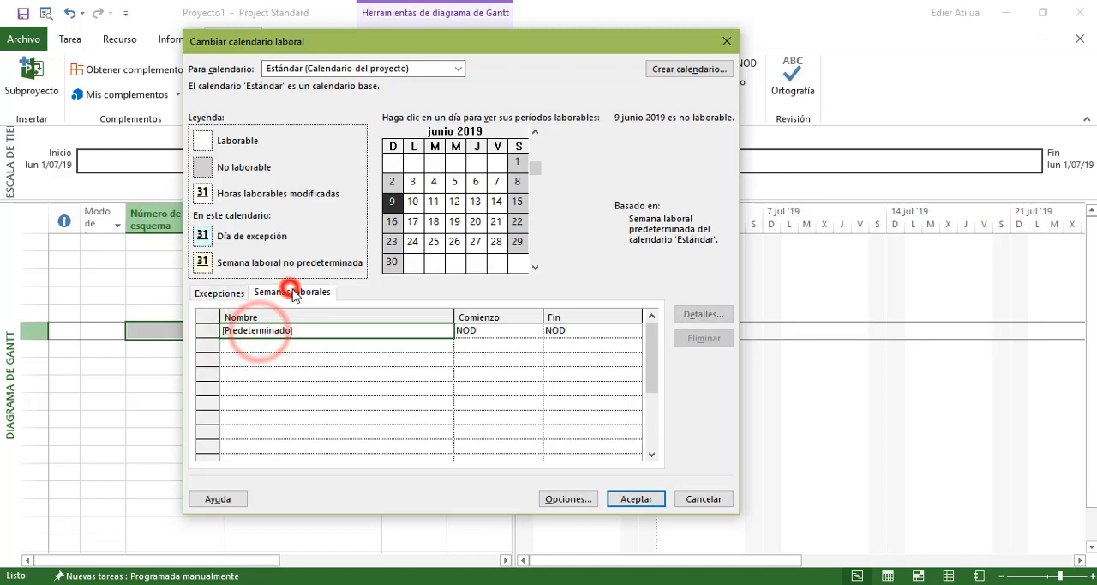
left_click(294, 327)
left_click(521, 327)
left_click(377, 326)
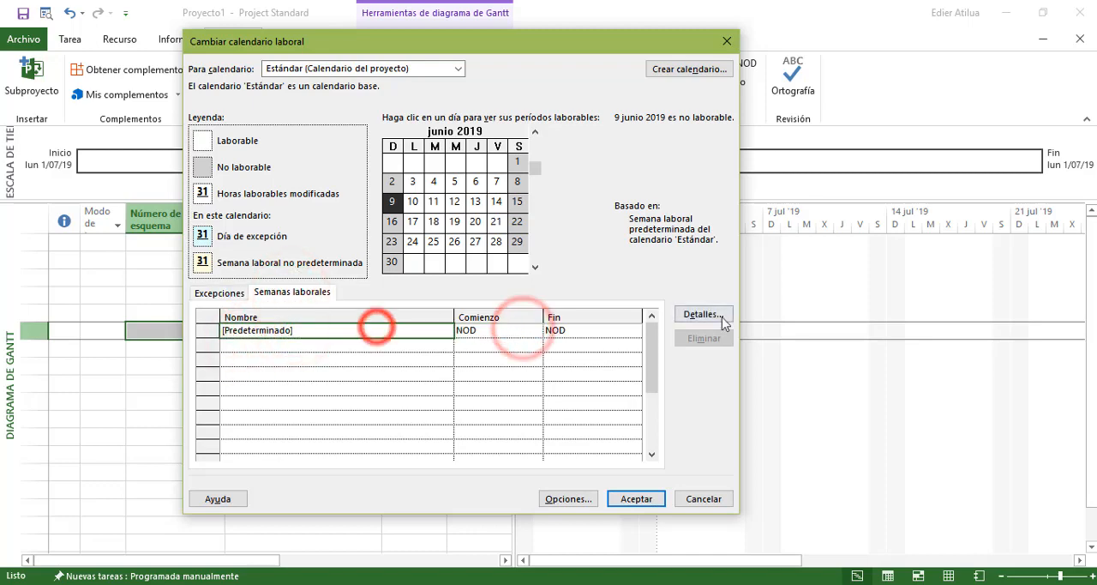
left_click(703, 315)
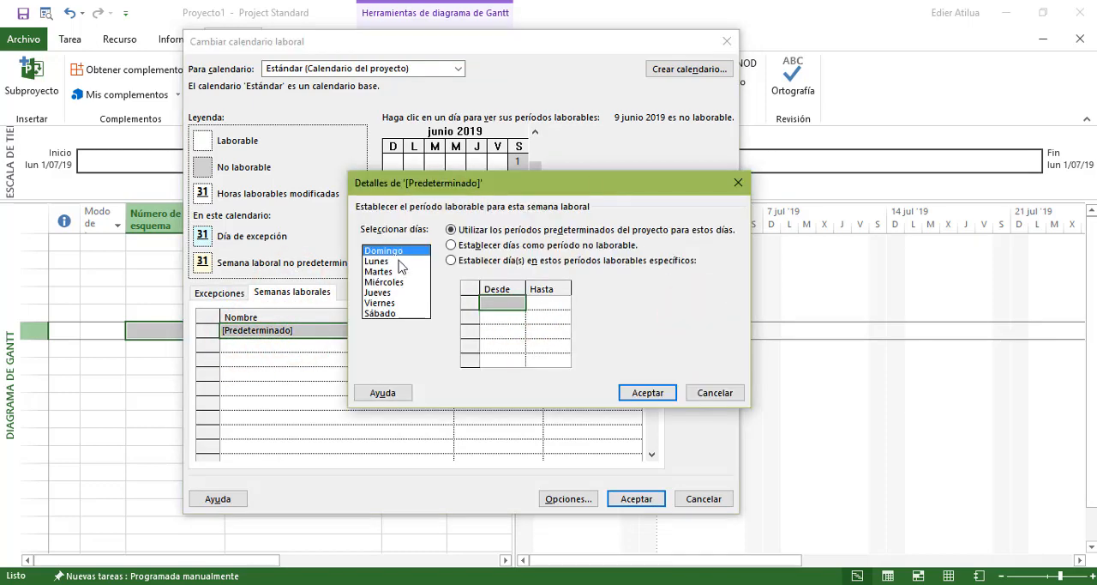
Enable specific working periods for Lunes through Sábado and consult the working-hours table on the PowerPoint slide before returning to Project
left_click_drag(399, 262, 400, 313)
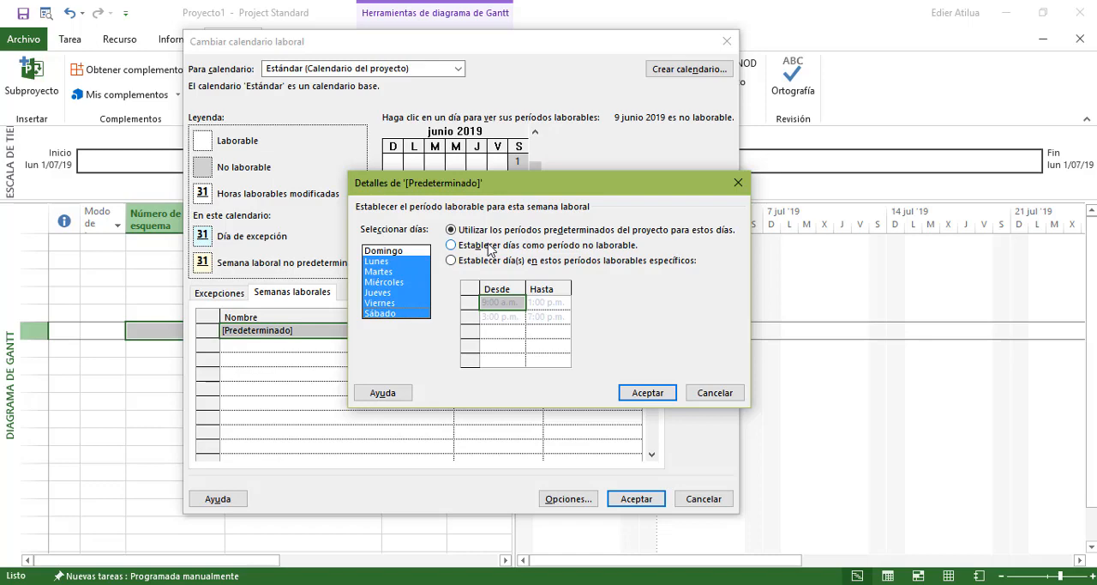
left_click(478, 264)
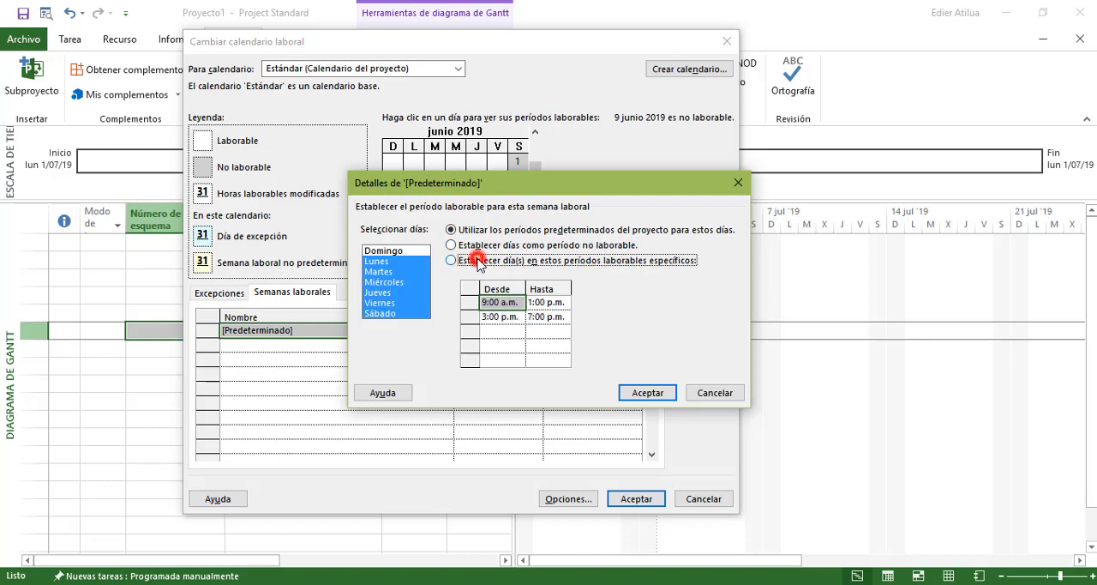
left_click(511, 302)
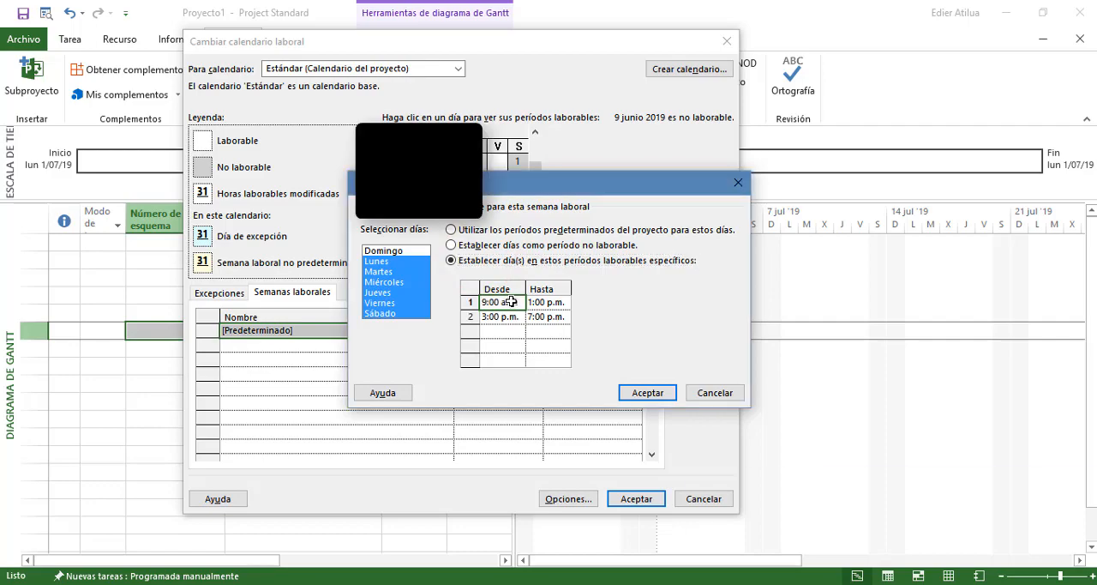
left_click(455, 583)
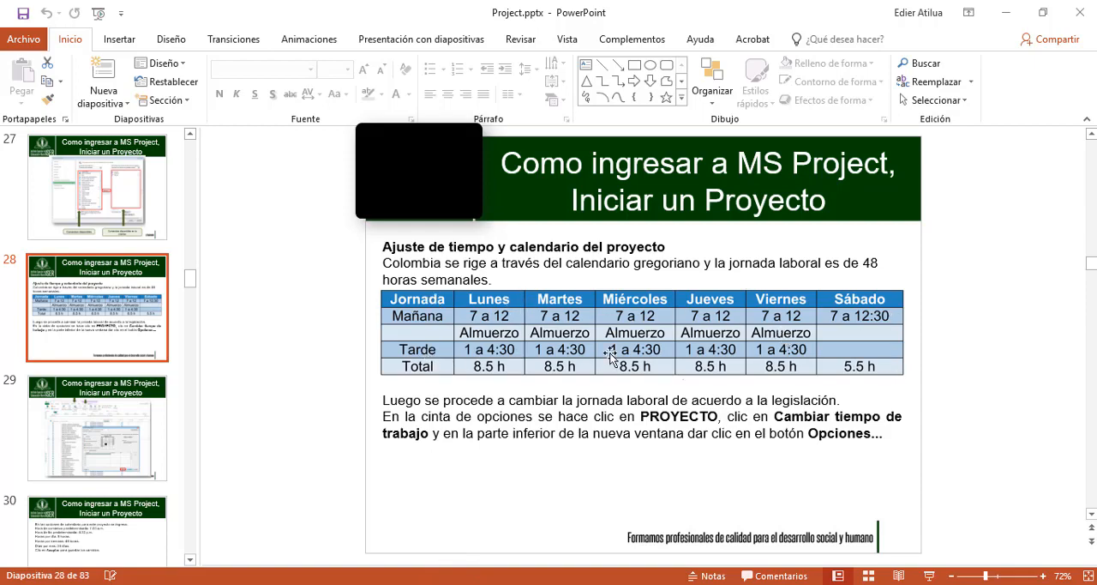
key("alt+Tab")
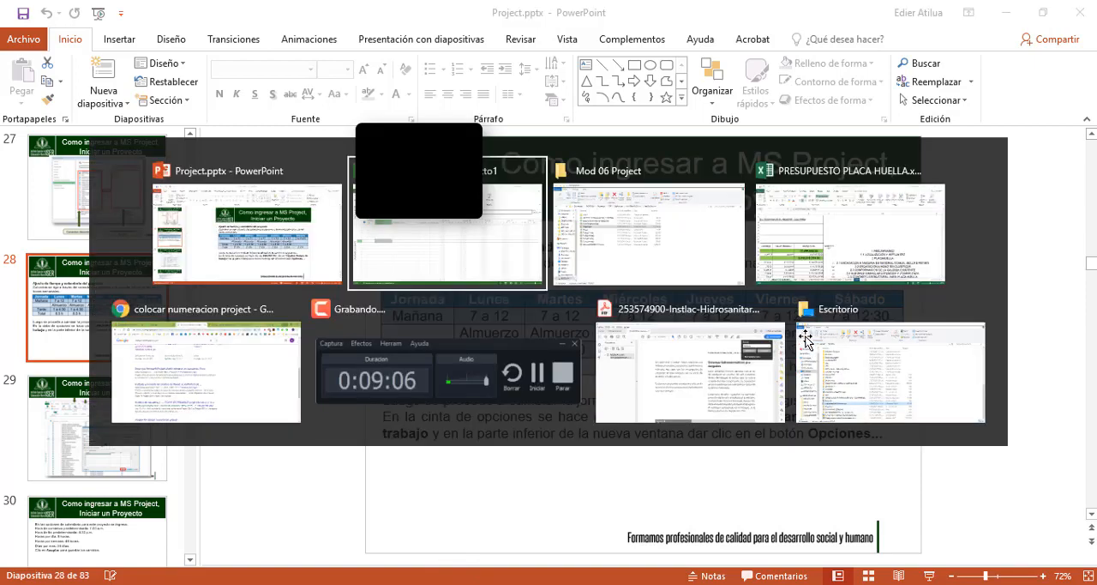
Set the selected days' working periods to 7:00 a.m.–12:00 p.m. and 1:00 p.m.–4:30 p.m
type("7:00 a.m.")
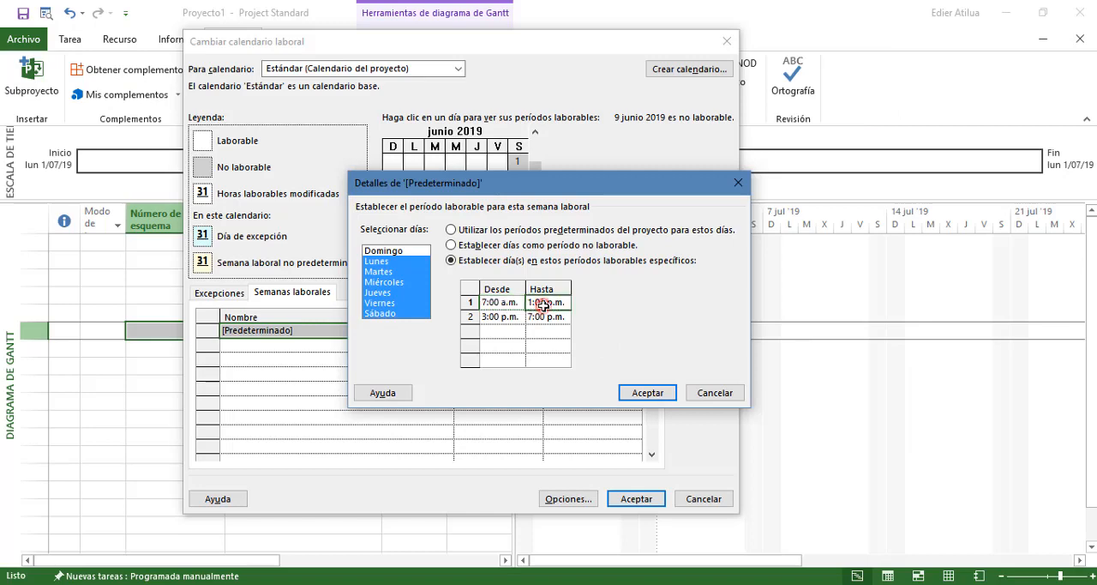
left_click(541, 304)
type("12")
left_click(485, 316)
type("1p")
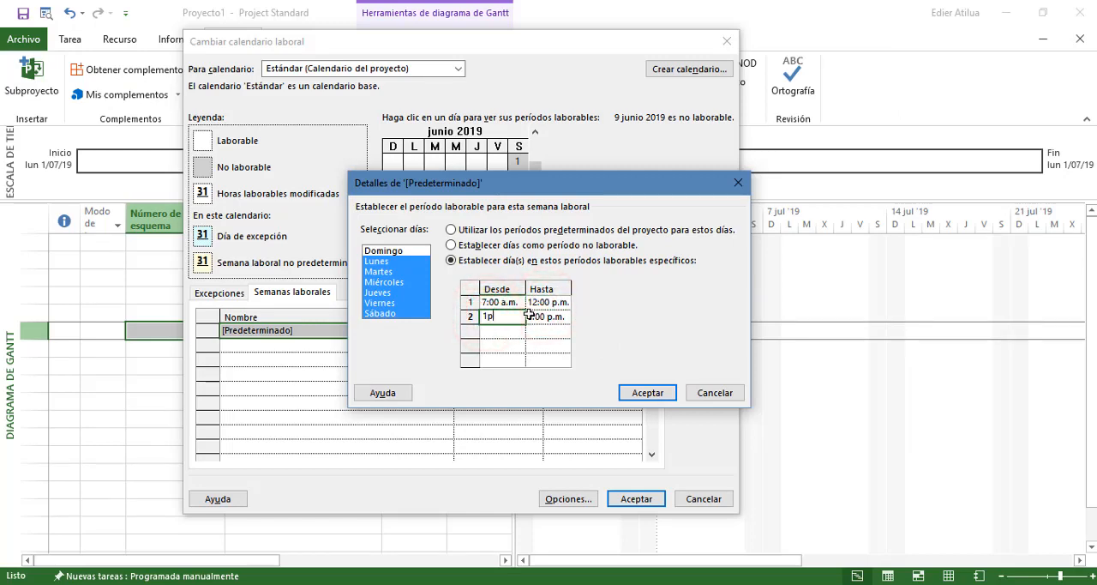
left_click(547, 316)
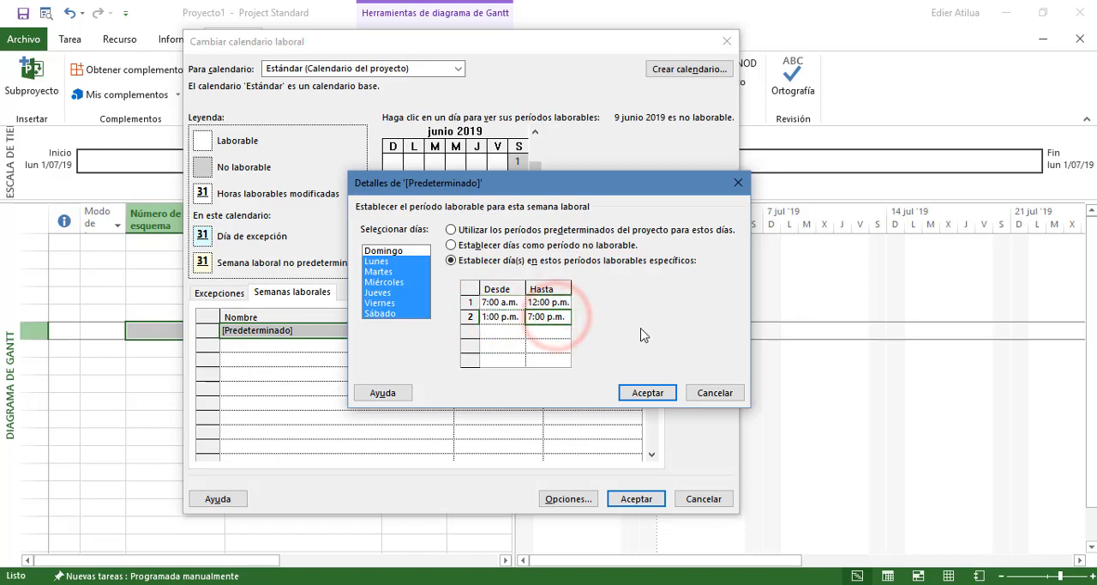
type("4")
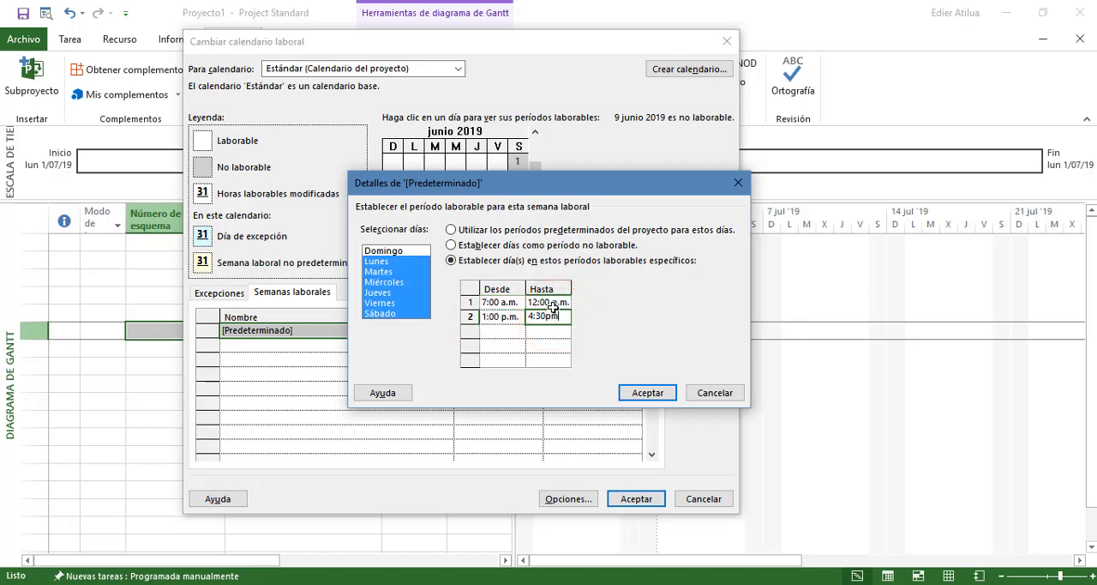
type(":30 p.m")
key("Return")
Give Sábado a single working period of 7:00 a.m.–12:30 p.m. by changing its first period and deleting the afternoon one
mouse_move(410, 263)
left_mouse_down()
mouse_move(394, 315)
mouse_move(394, 302)
left_mouse_up()
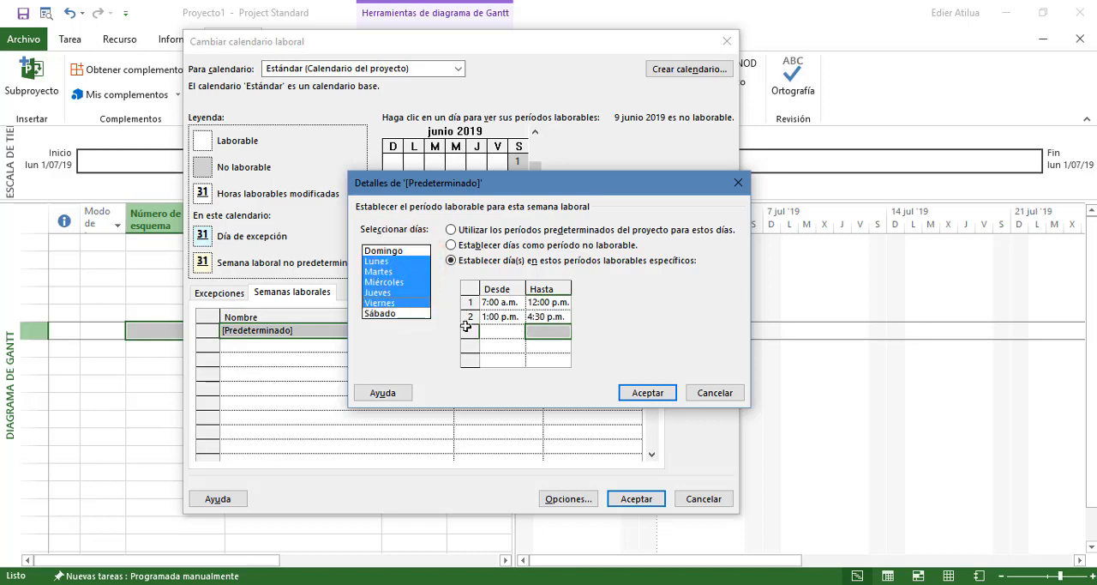
left_click(394, 314)
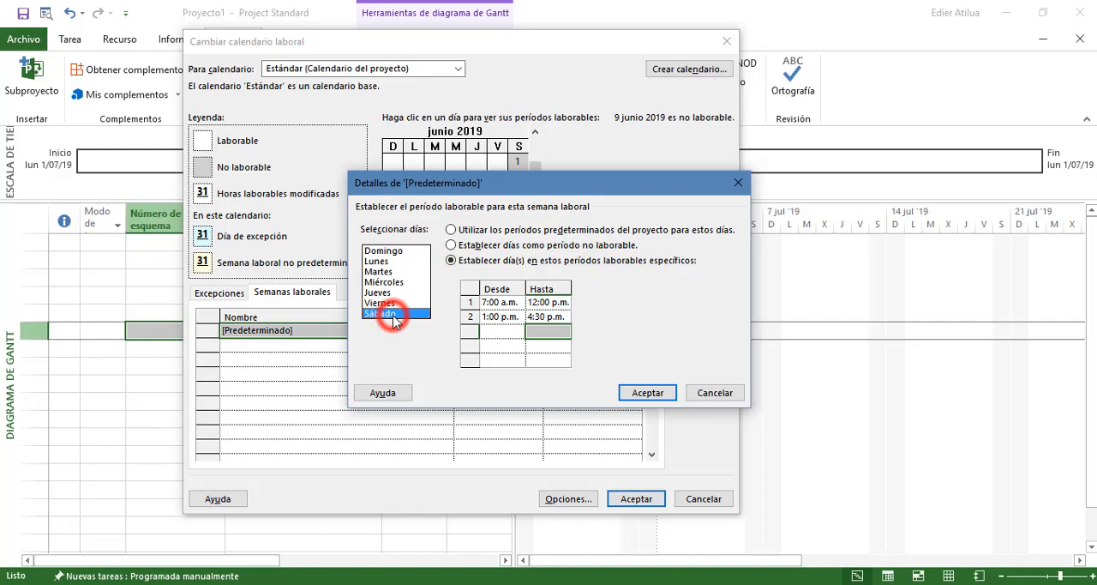
left_click(504, 301)
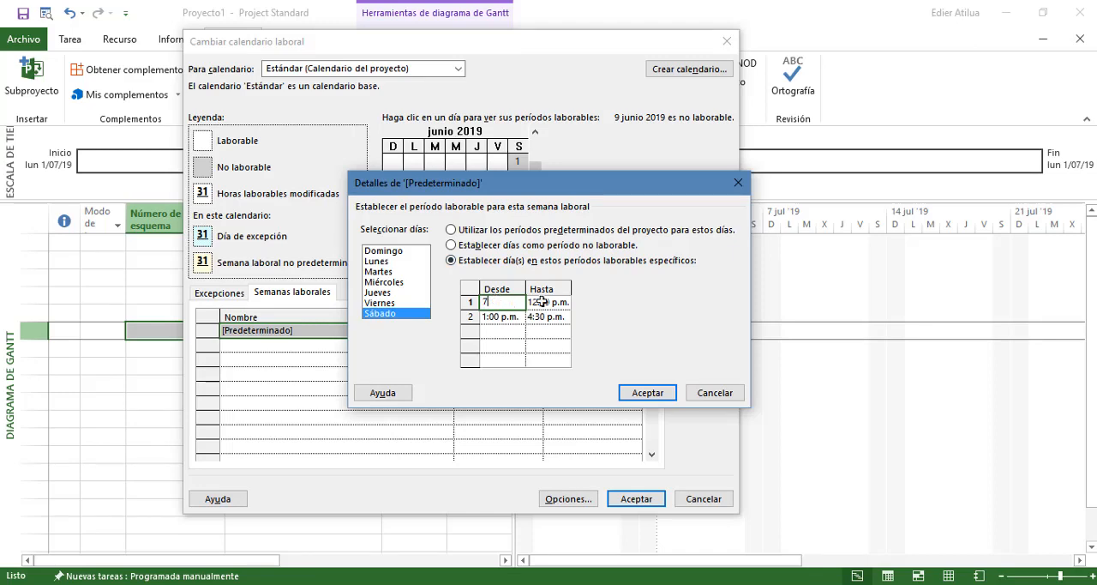
left_click(549, 302)
type("1")
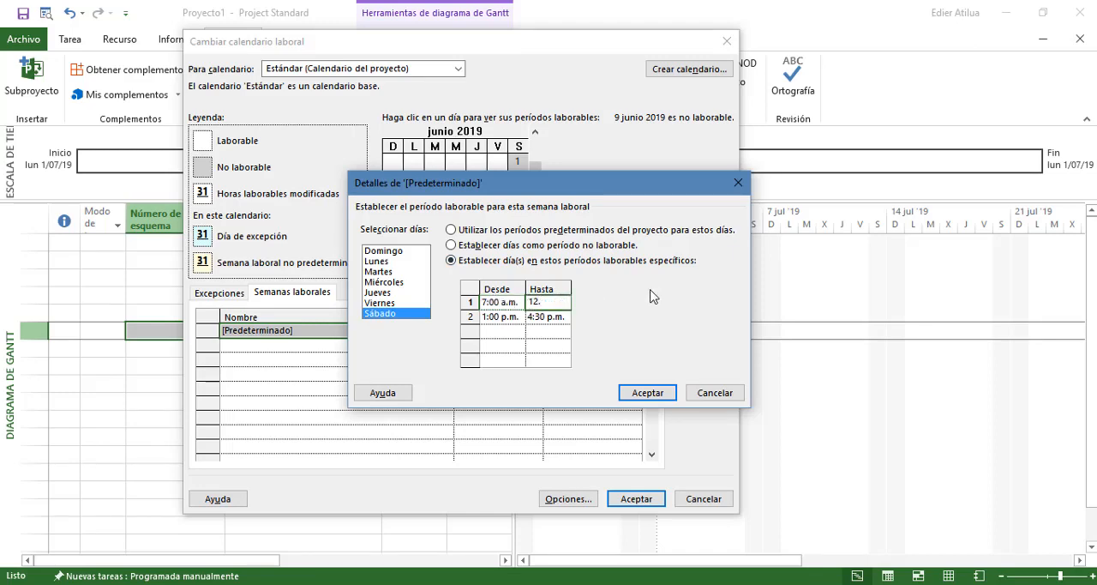
type("2:30")
left_click(509, 319)
key("Delete")
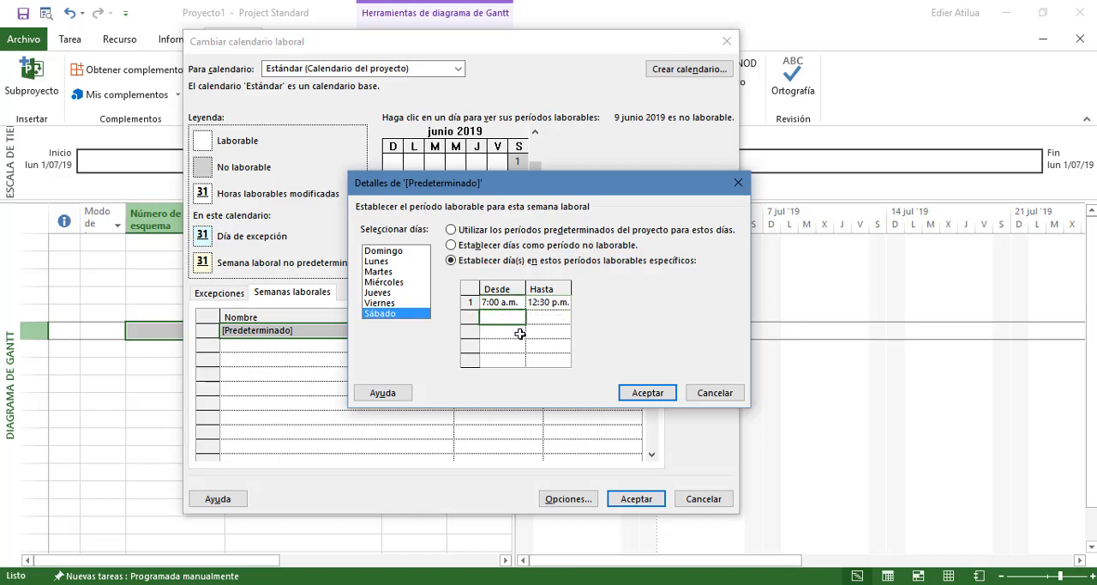
left_click(520, 333)
Check the working periods of each day from Lunes to Sábado in the default work week
left_click(382, 260)
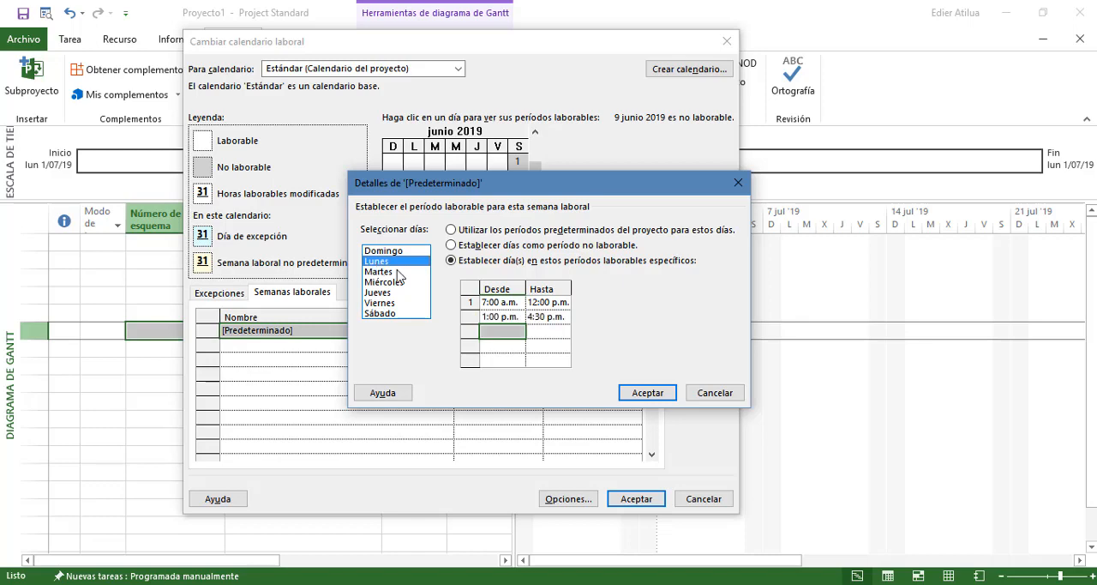
left_click(384, 271)
left_click(385, 281)
left_click(390, 292)
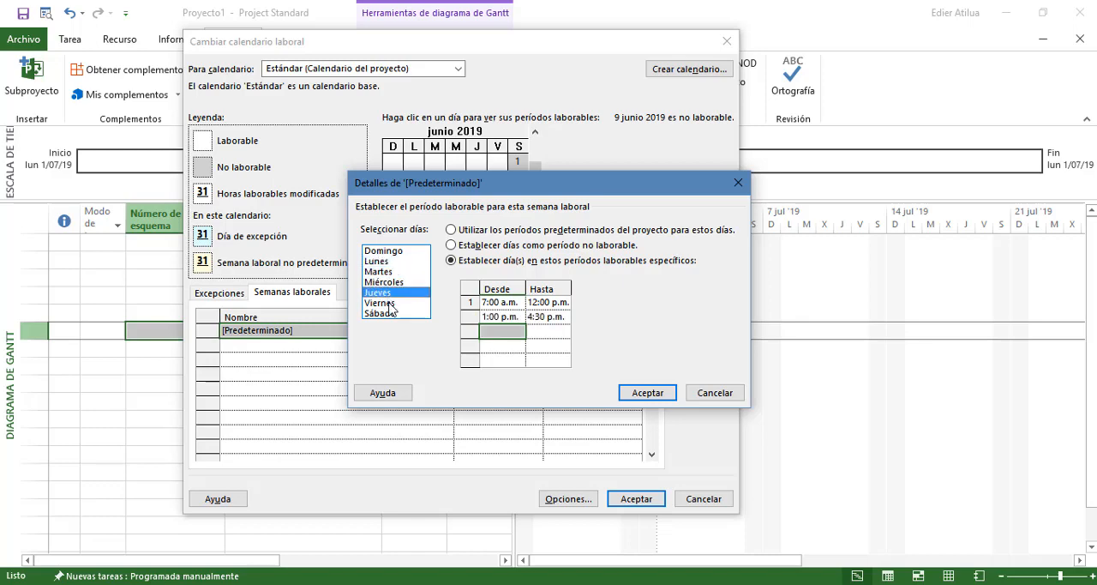
left_click(390, 303)
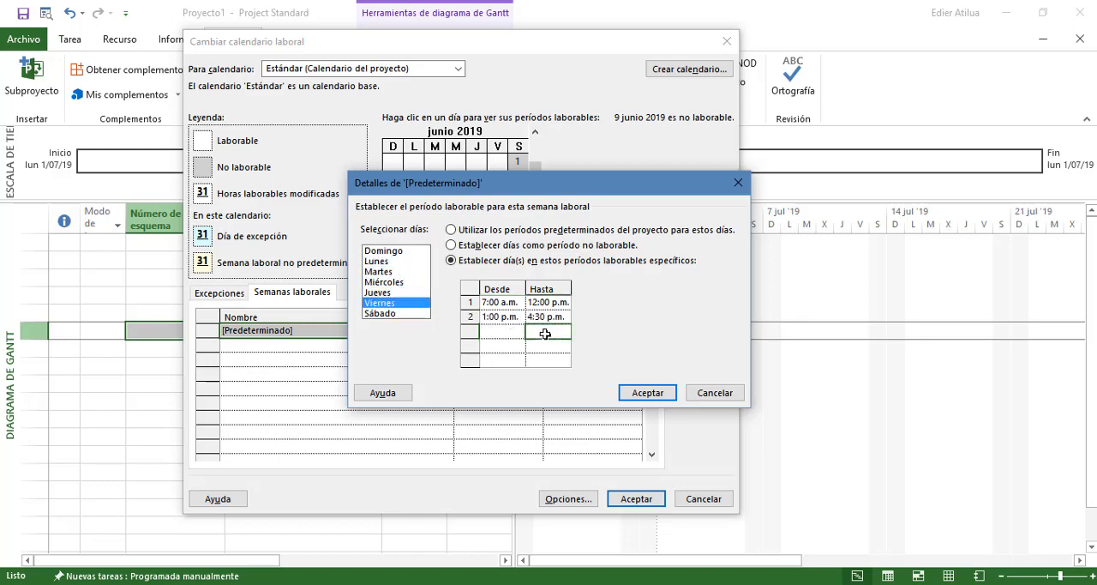
left_click(502, 317)
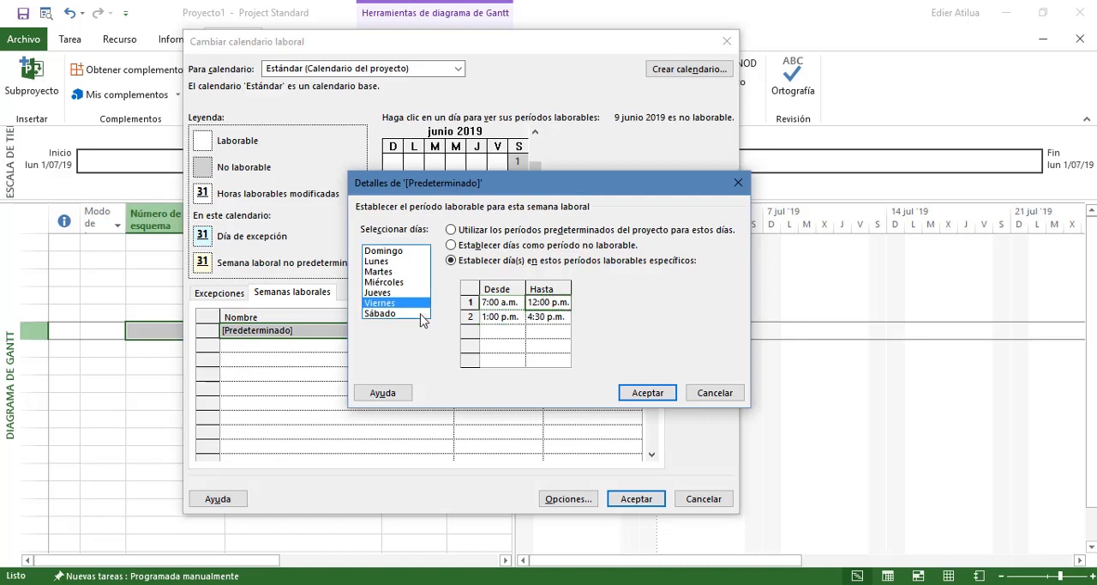
left_click(380, 313)
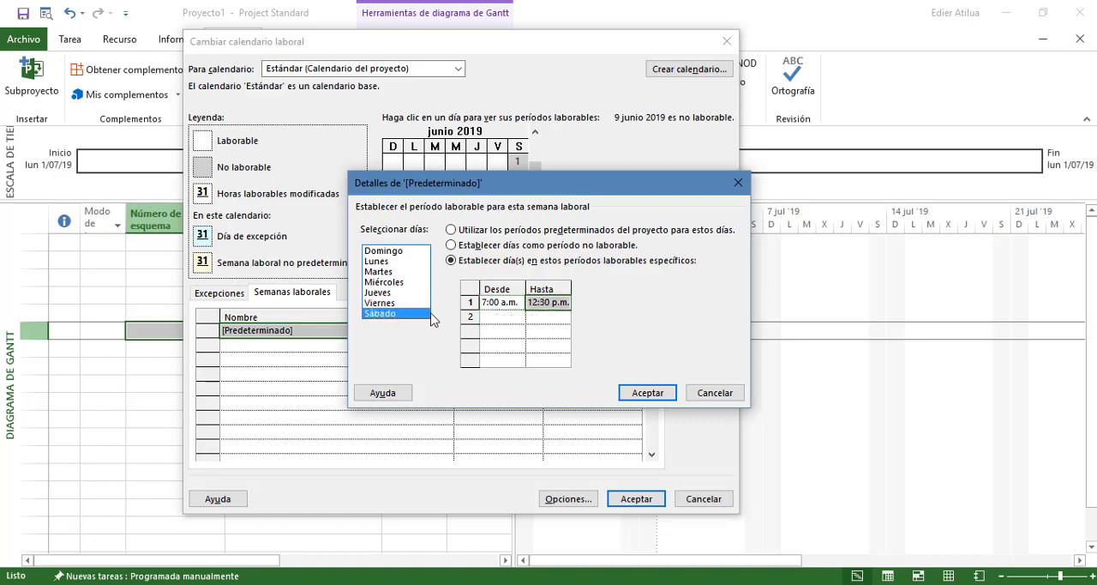
Confirm the default work week details and save the changes to the Estándar project calendar
left_click(539, 317)
left_click(647, 391)
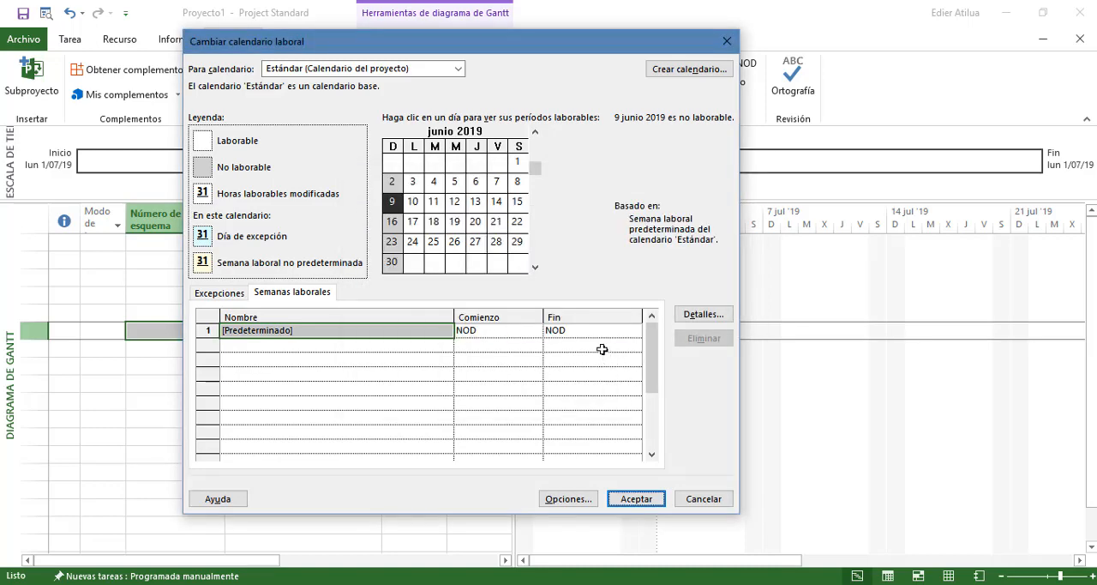
left_click(348, 349)
left_click(247, 386)
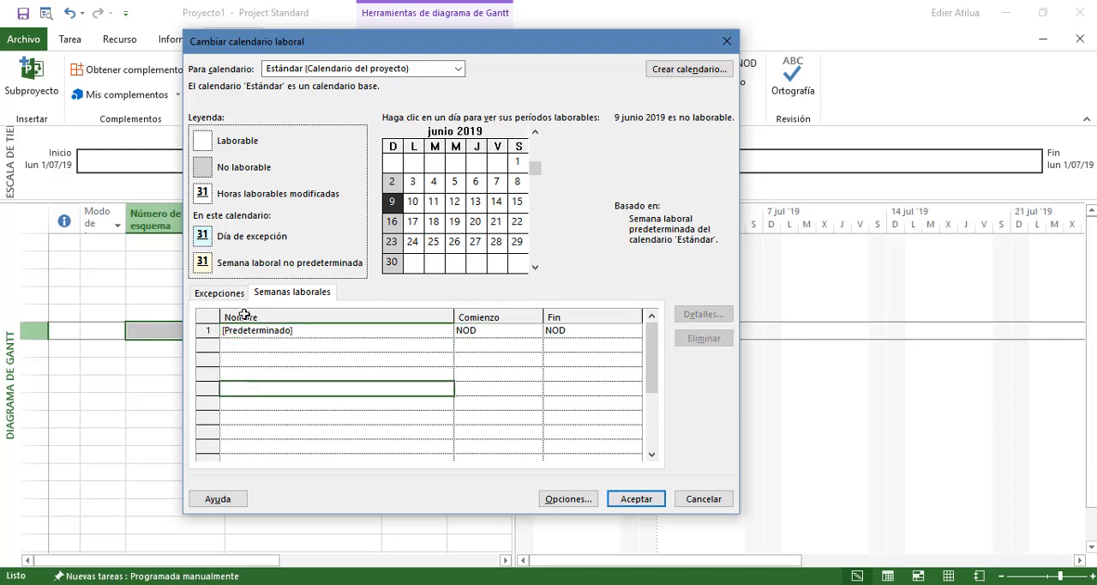
left_click(635, 501)
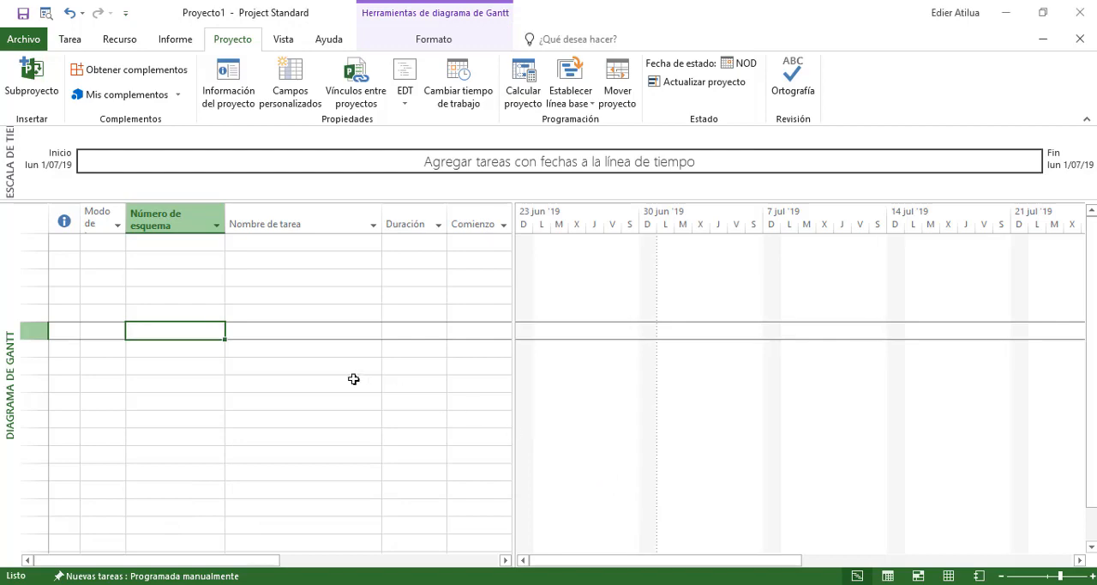
left_click(351, 378)
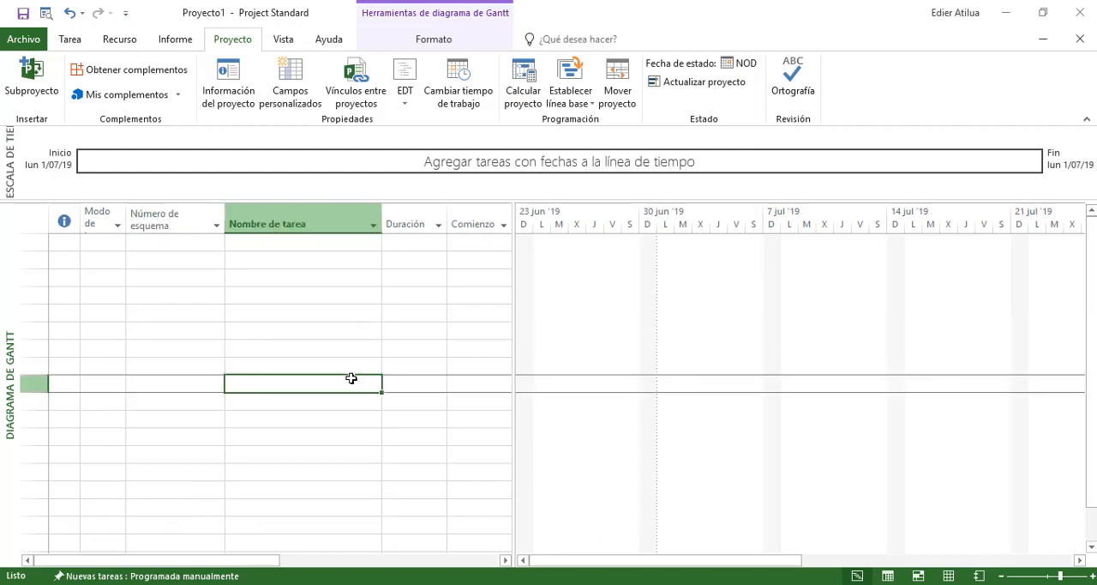
left_click(463, 90)
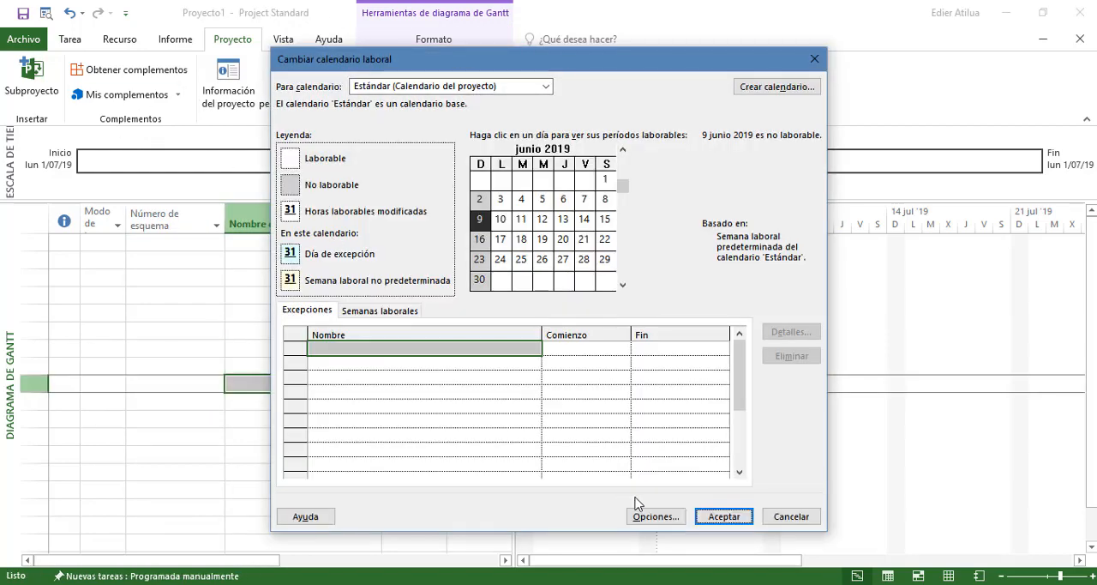
left_click(653, 517)
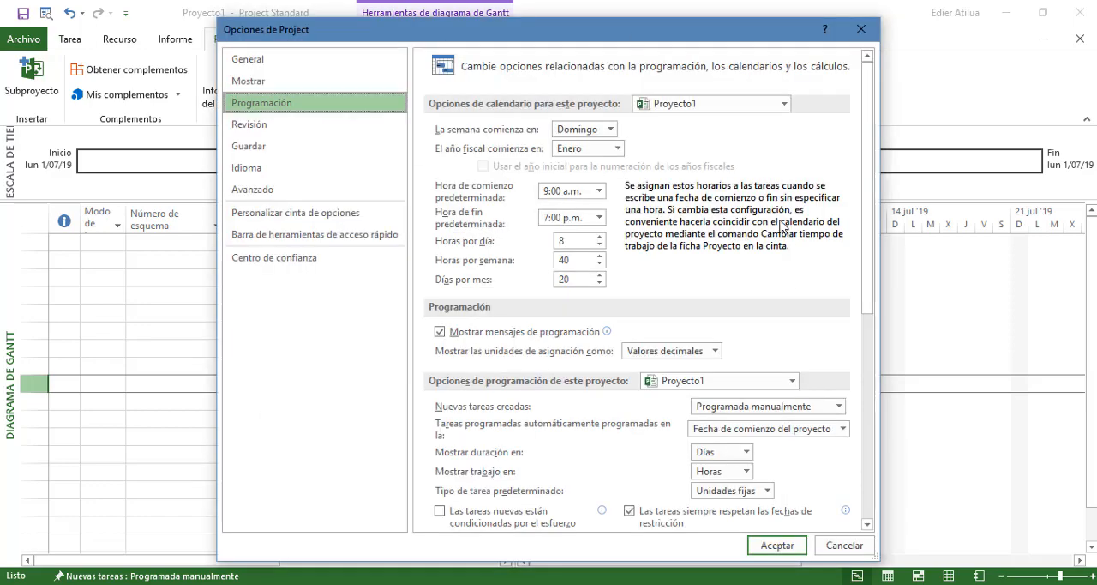
left_click(860, 29)
left_click(823, 57)
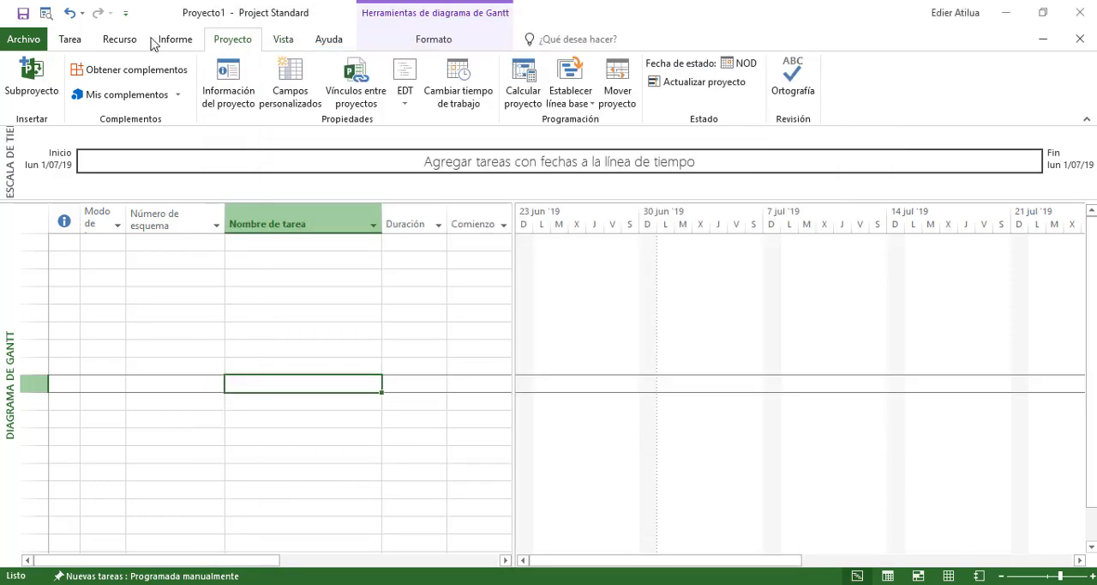
Open the Project options and review the general settings and the calendar type and currency display settings
left_click(23, 40)
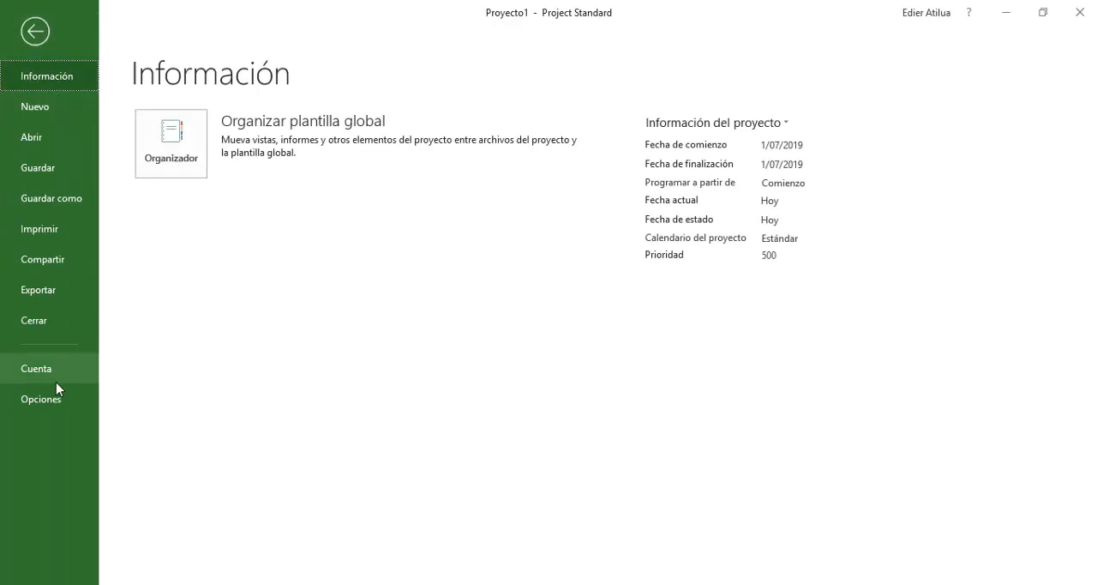
left_click(33, 37)
left_click(19, 40)
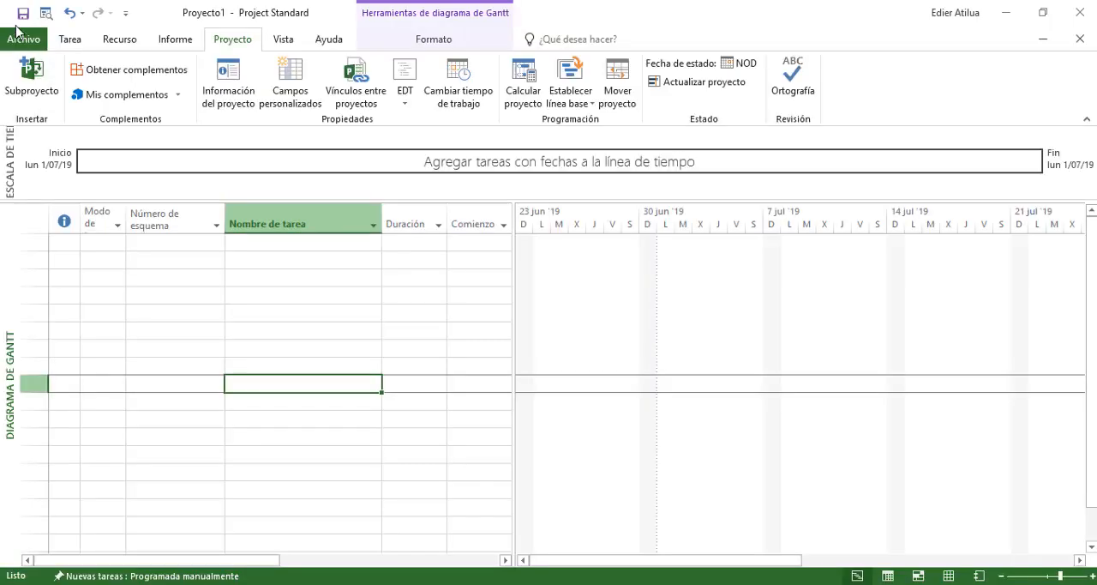
left_click(47, 401)
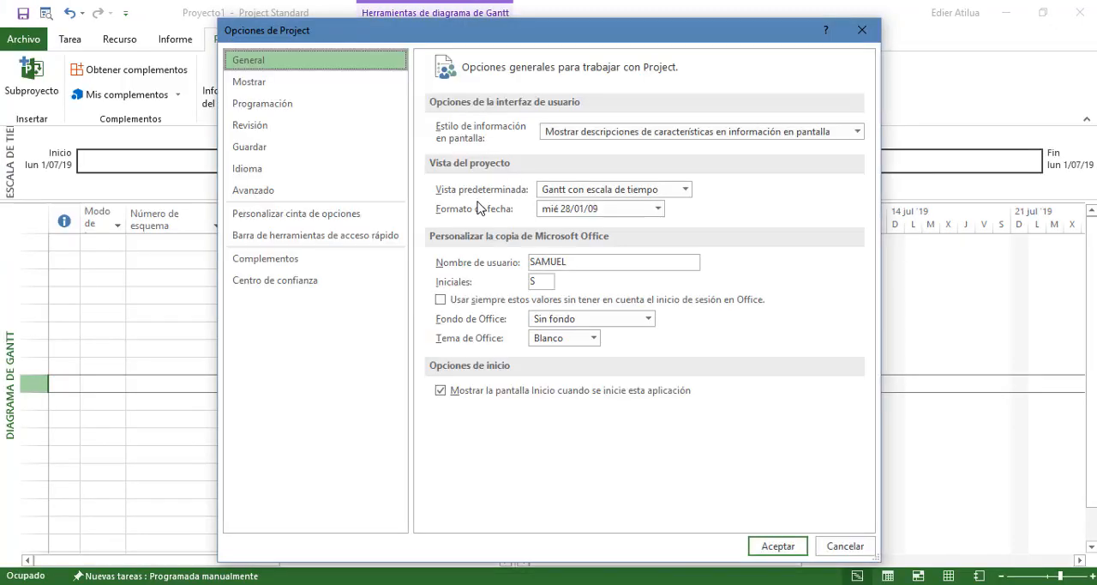
left_click(310, 86)
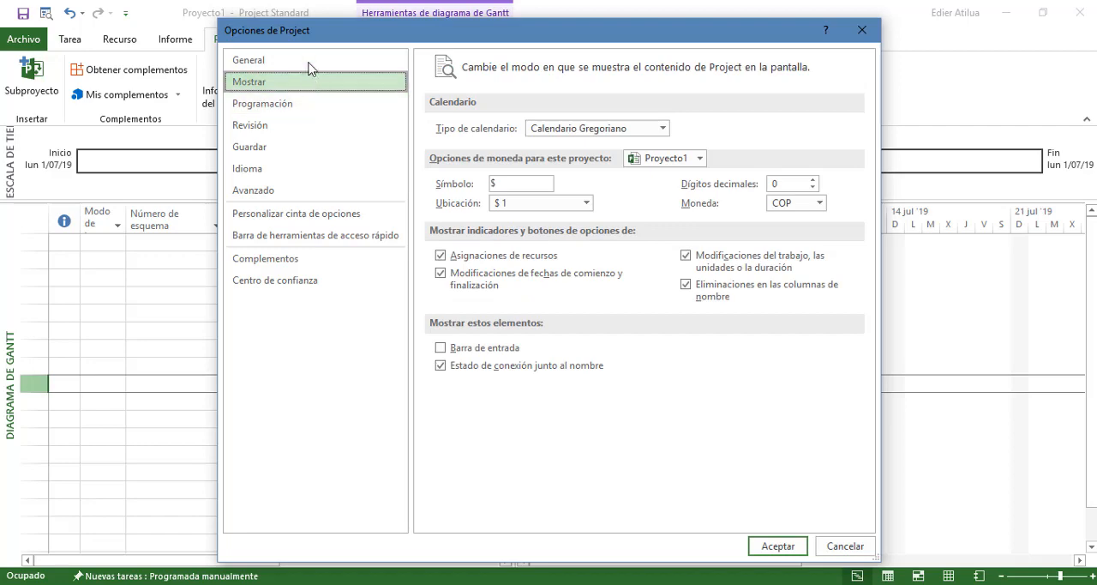
left_click(308, 63)
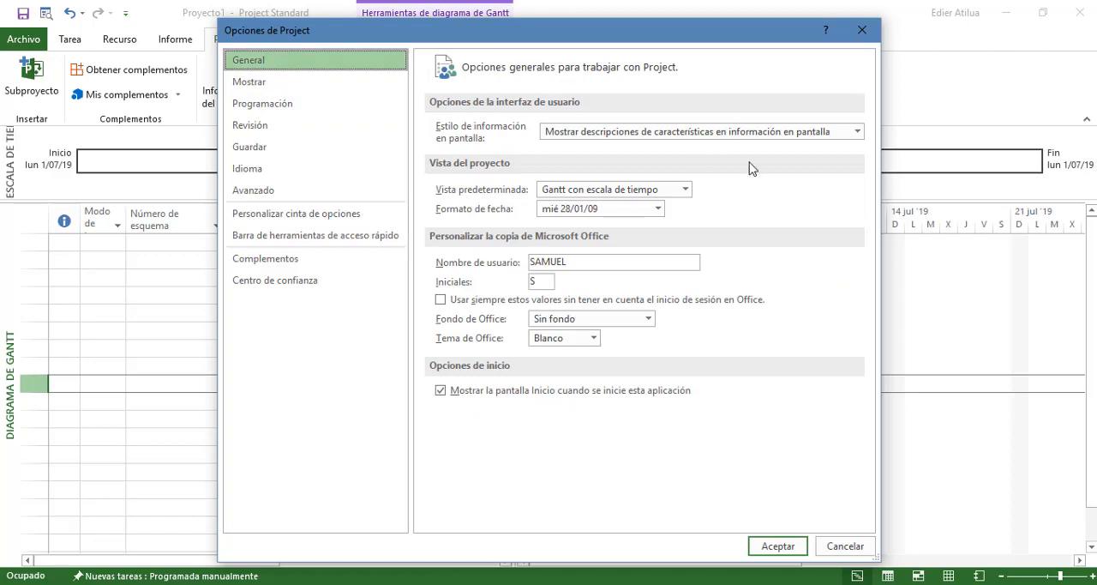
left_click(292, 80)
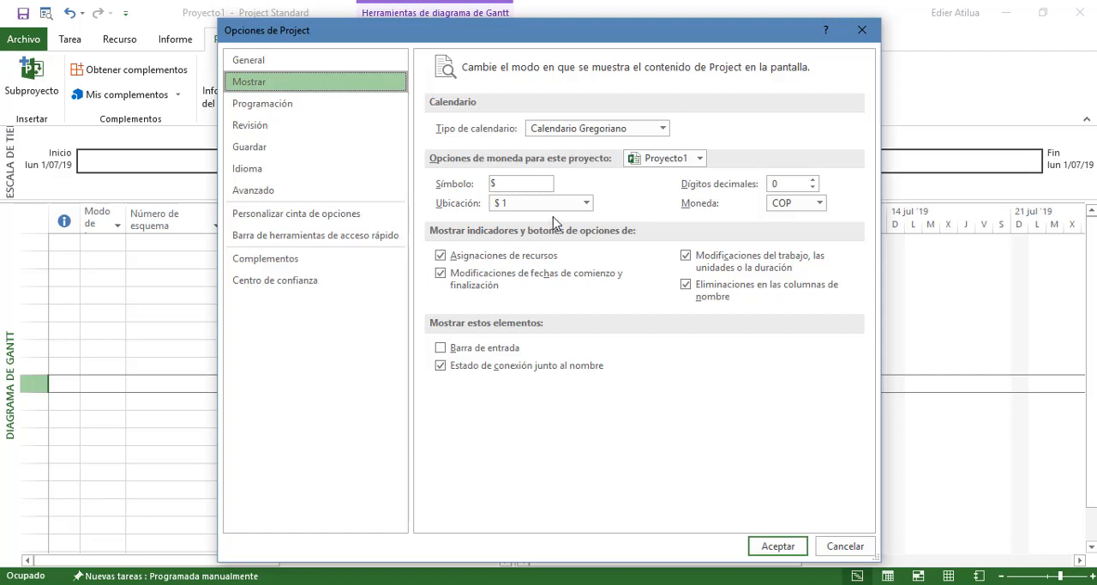
left_click(812, 181)
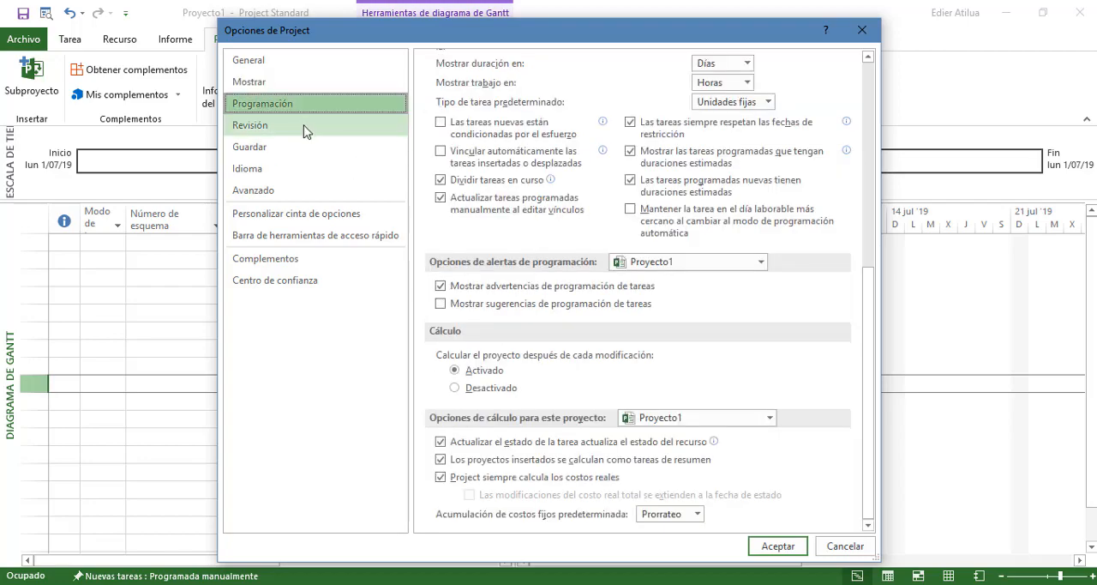
In the scheduling options, start the week on Lunes and set the default start time to 7:00 a.m. and end time to 4:30 p.m
scroll(695, 258, "up", 7)
scroll(695, 252, "up", 2)
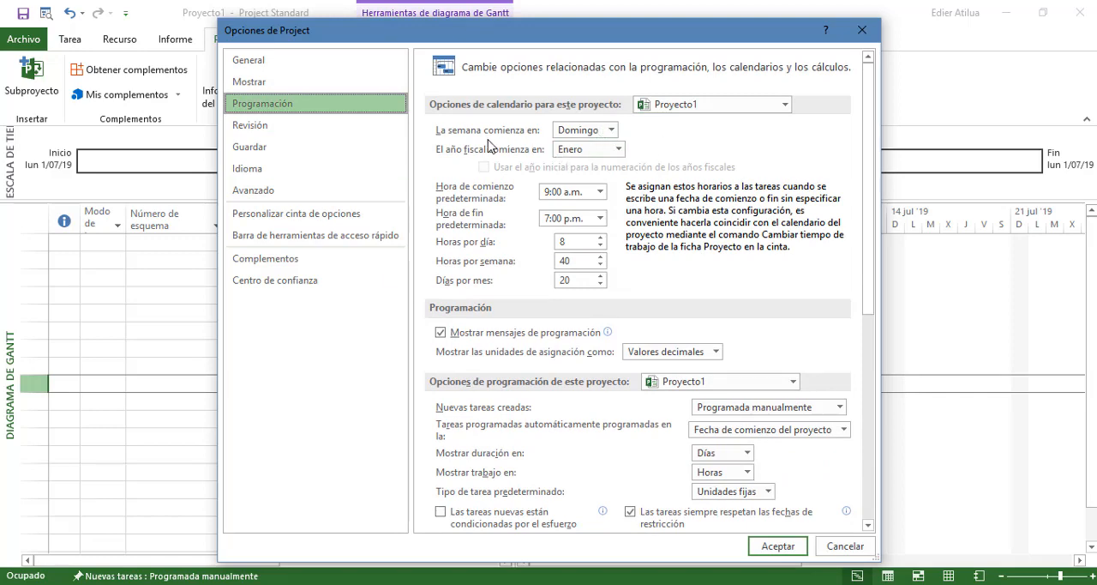
left_click(610, 129)
left_click(589, 154)
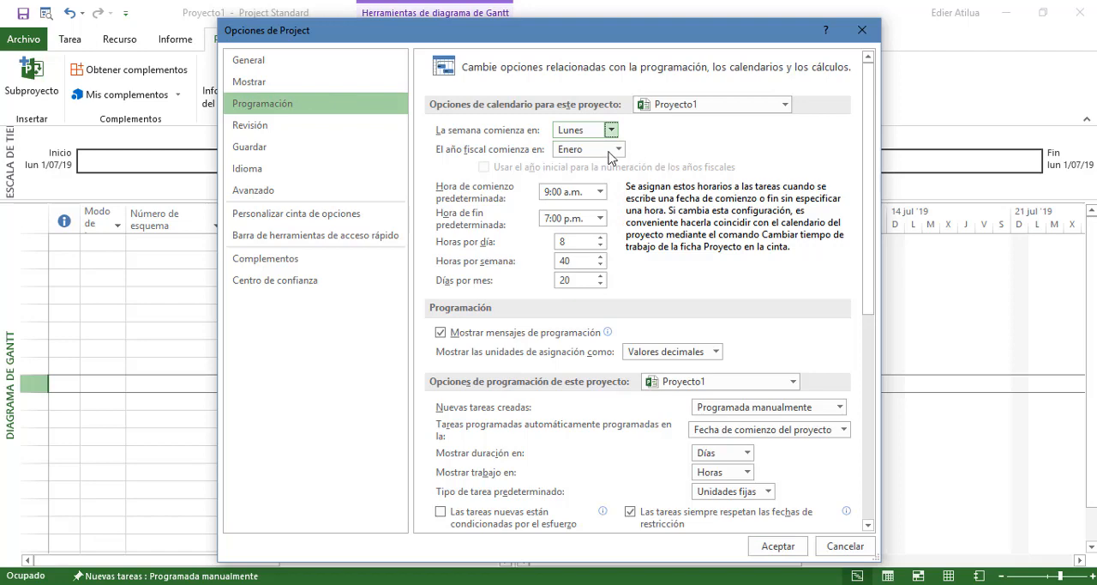
left_click(599, 194)
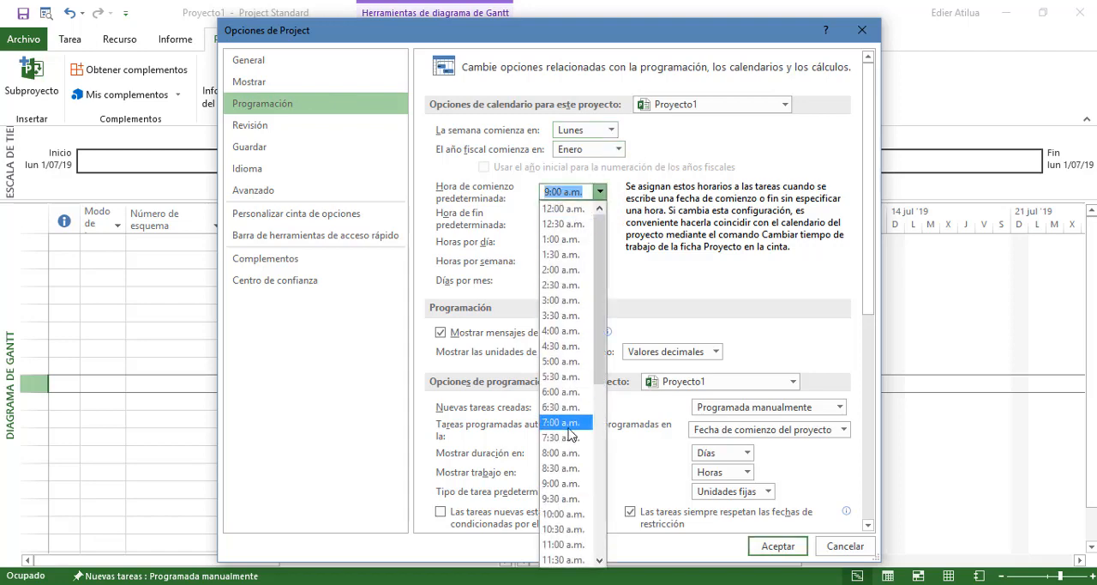
left_click(560, 422)
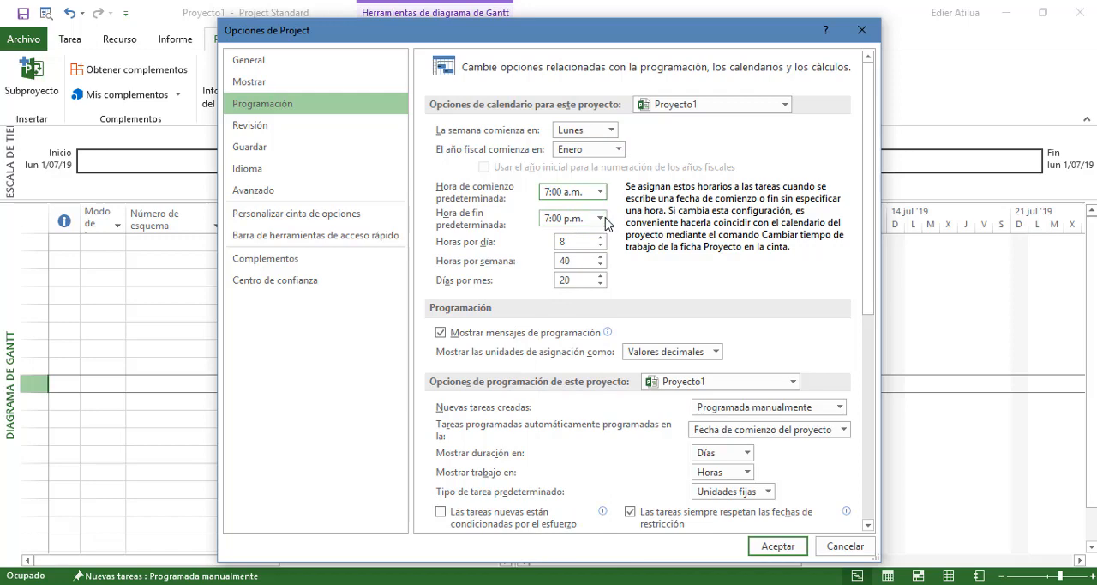
left_click(601, 218)
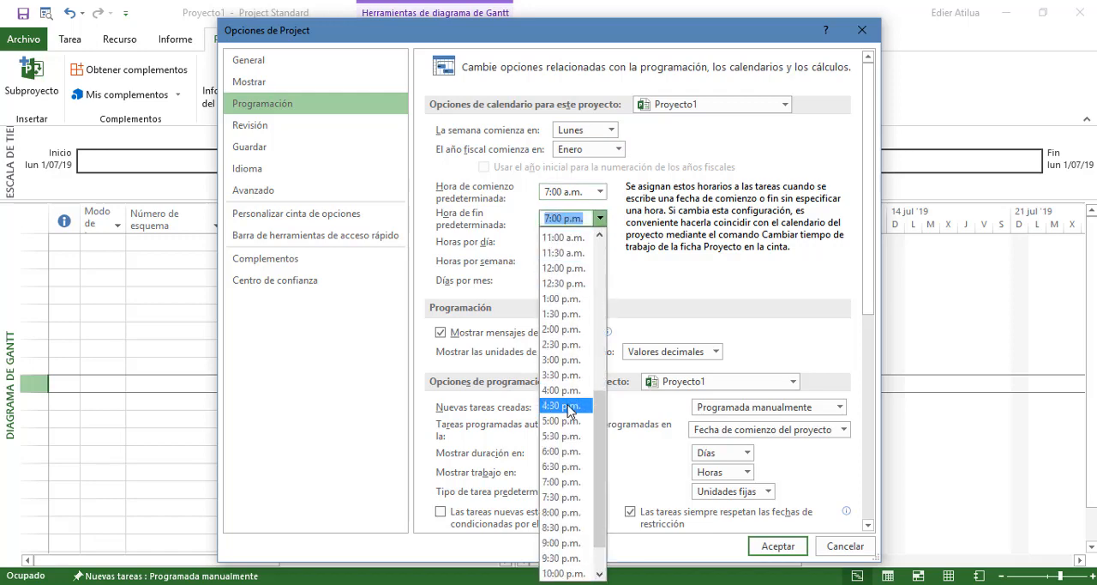
left_click(570, 407)
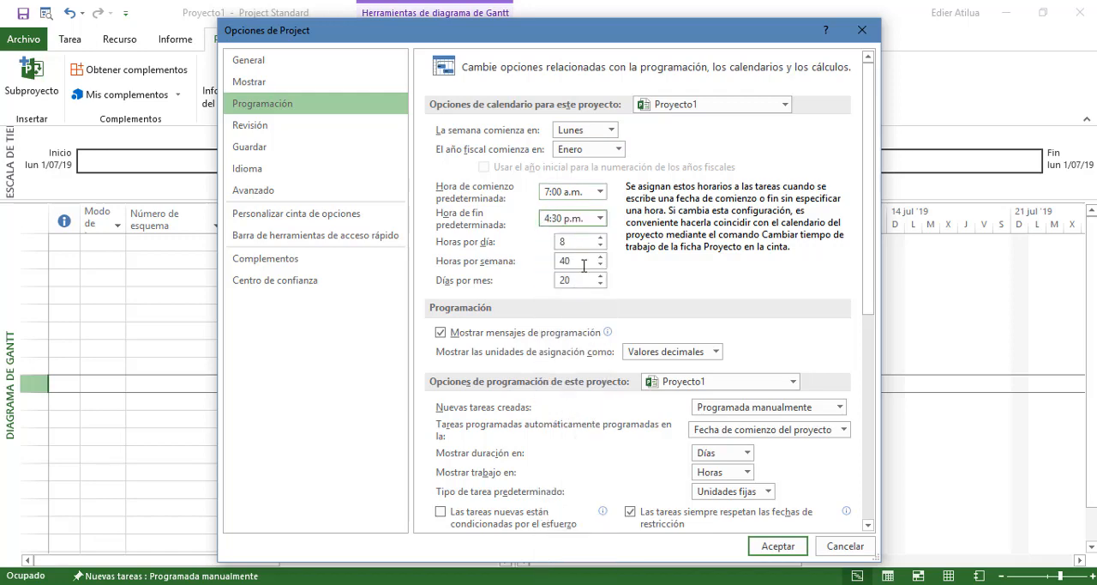
Set 48 hours per week and 24 days per month, keeping assignment units shown as Valores decimales
left_click(584, 264)
left_click_drag(582, 259, 548, 267)
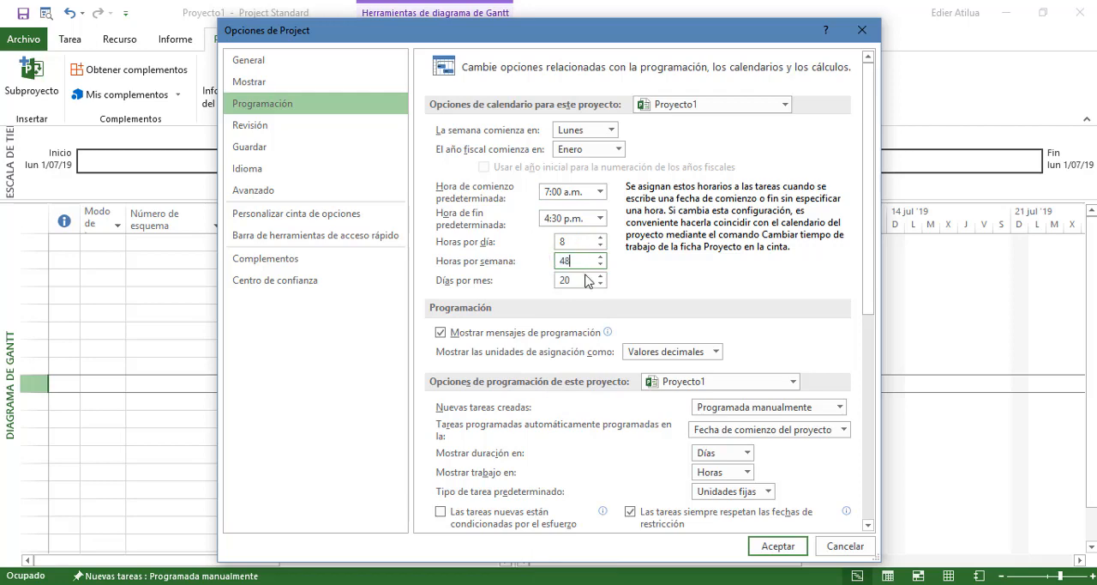
left_click(578, 280)
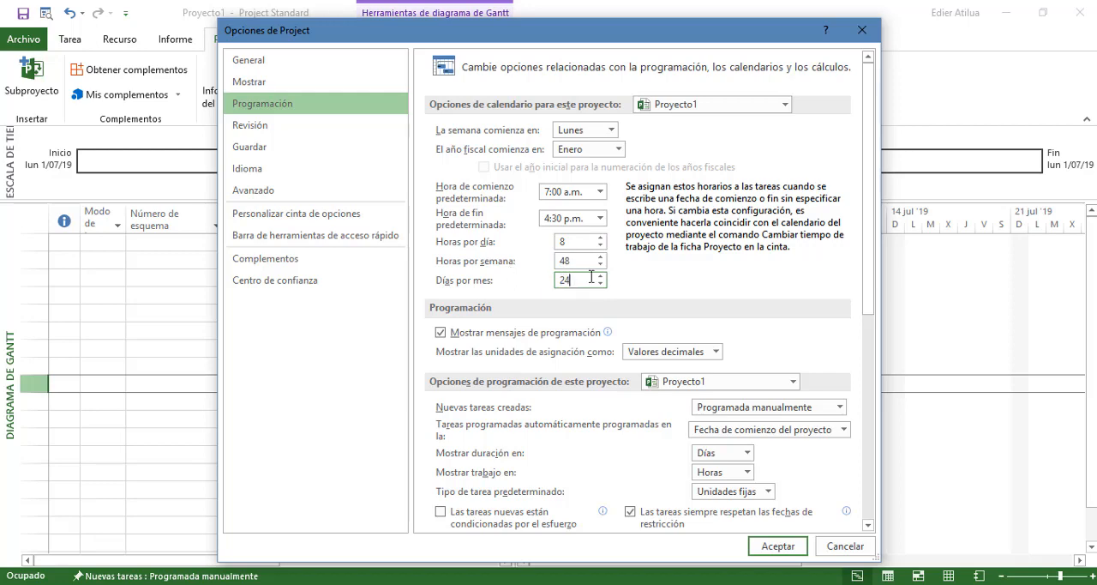
scroll(694, 290, "down", 1)
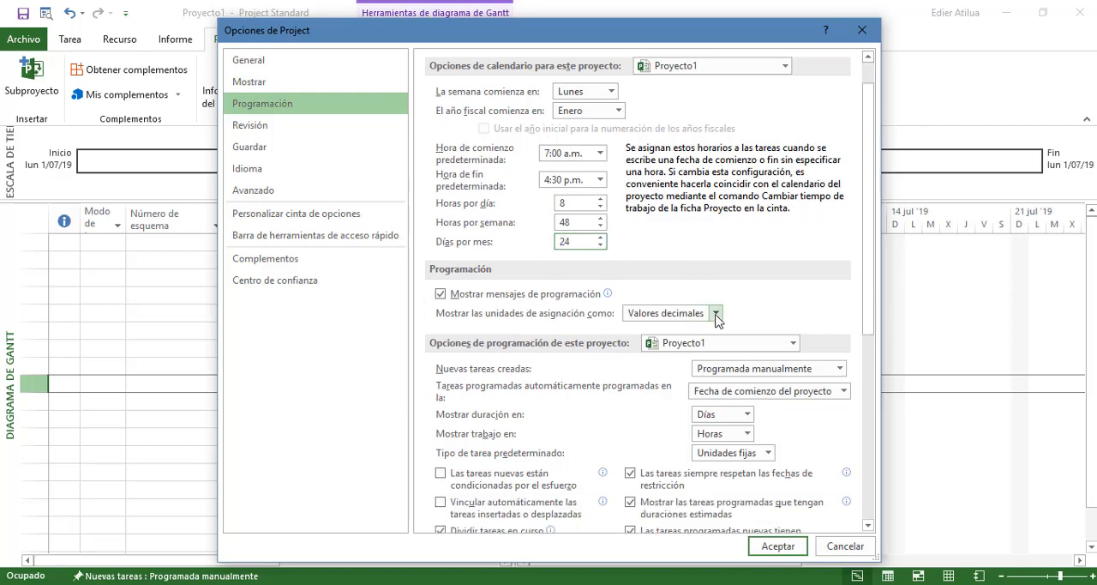
left_click(716, 312)
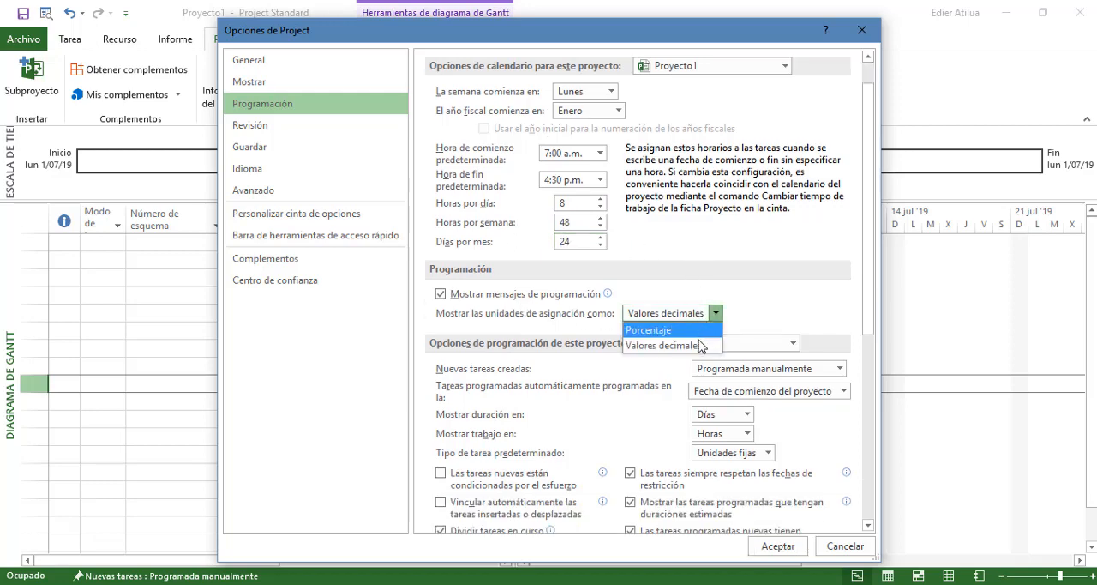
left_click(650, 345)
Review the remaining scheduling options plus the proofing, save, language and advanced settings, and apply the Project options
scroll(737, 292, "down", 3)
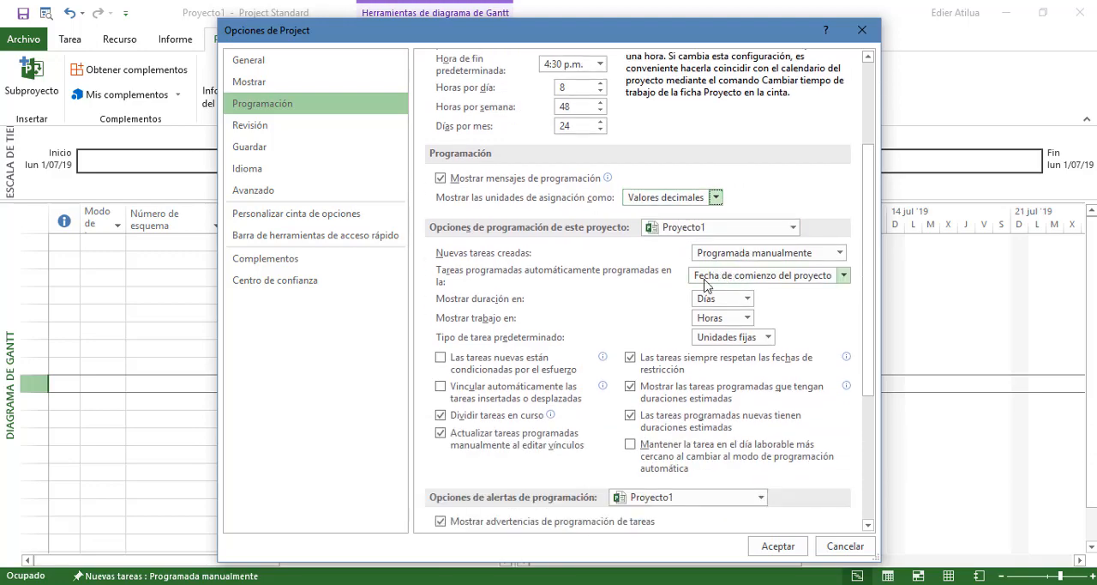
scroll(627, 311, "down", 6)
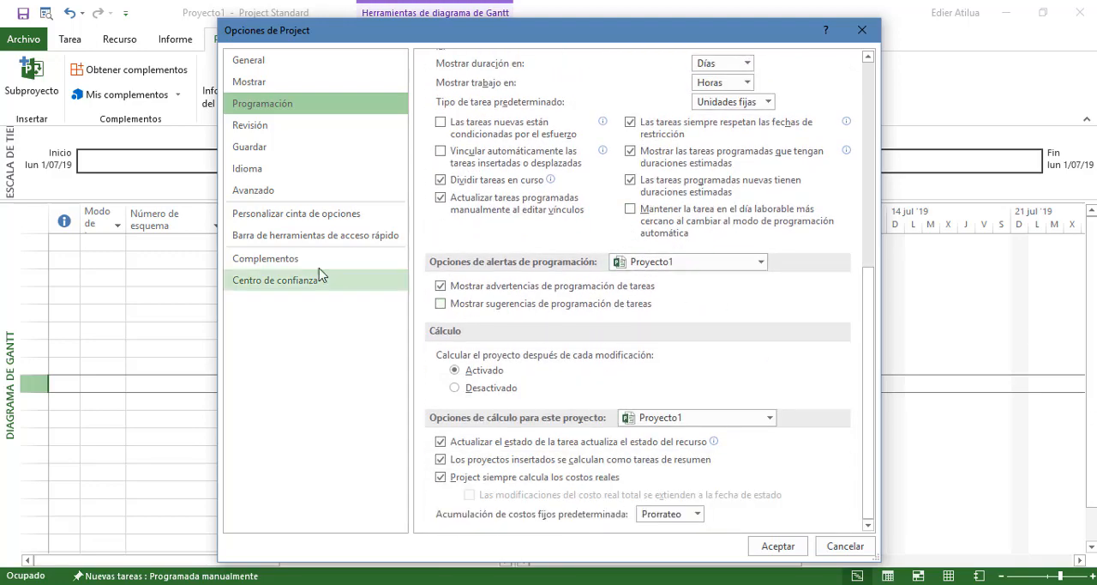
left_click(294, 134)
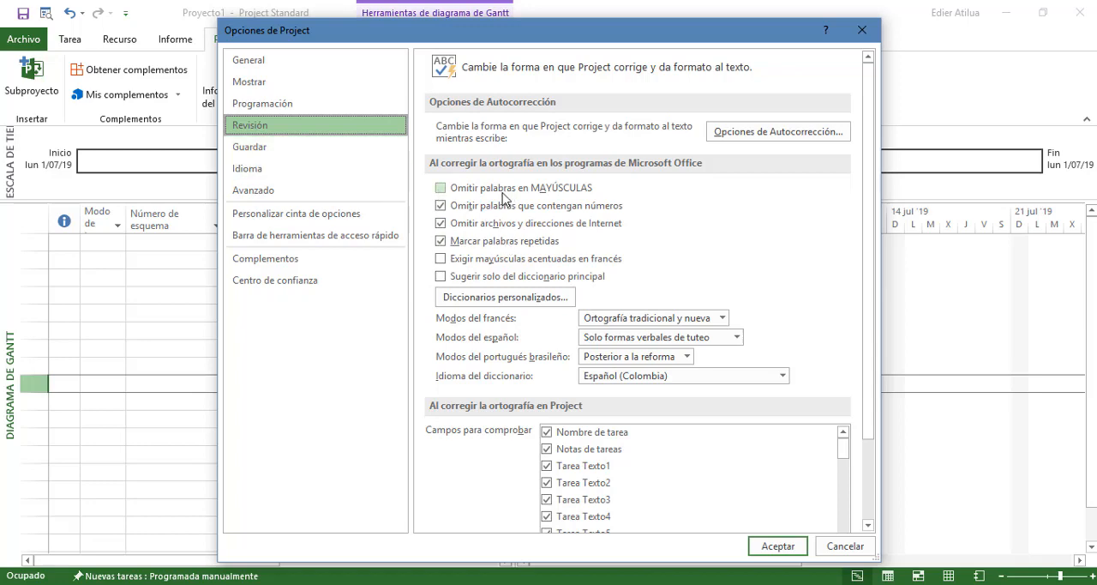
left_click(297, 157)
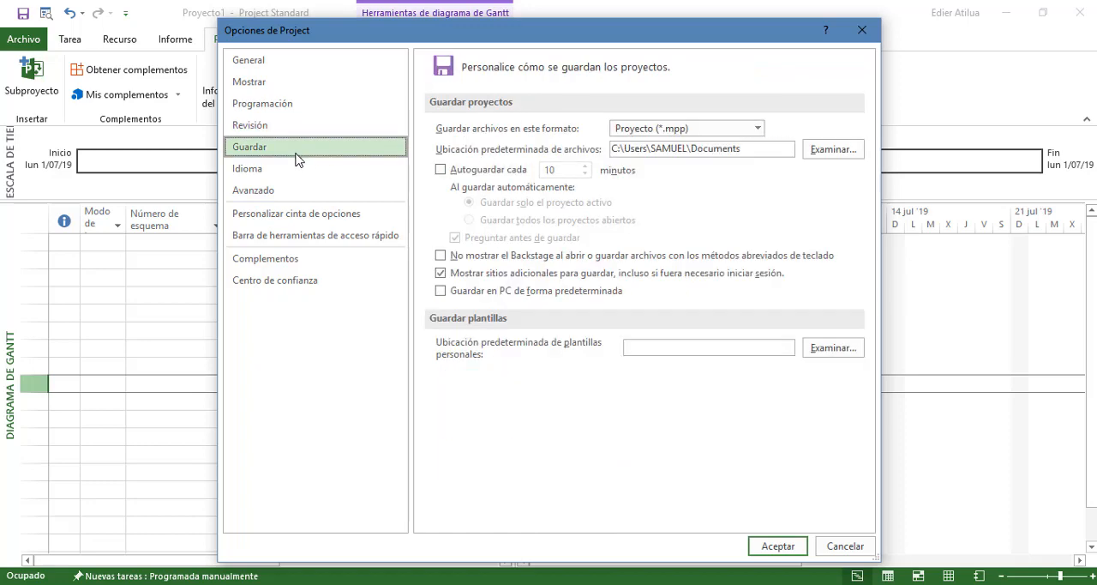
left_click(292, 170)
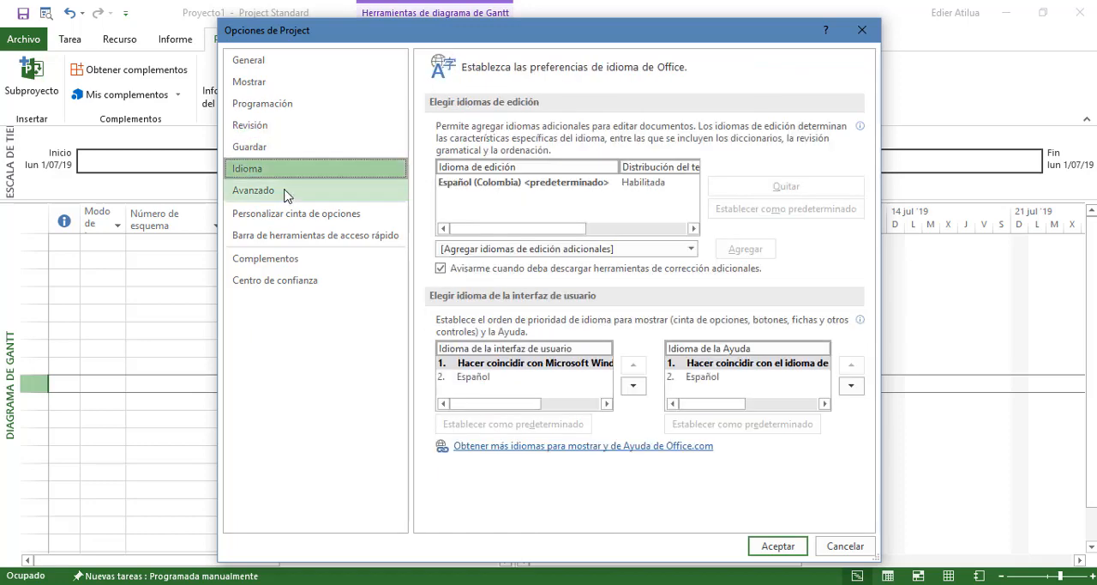
left_click(288, 192)
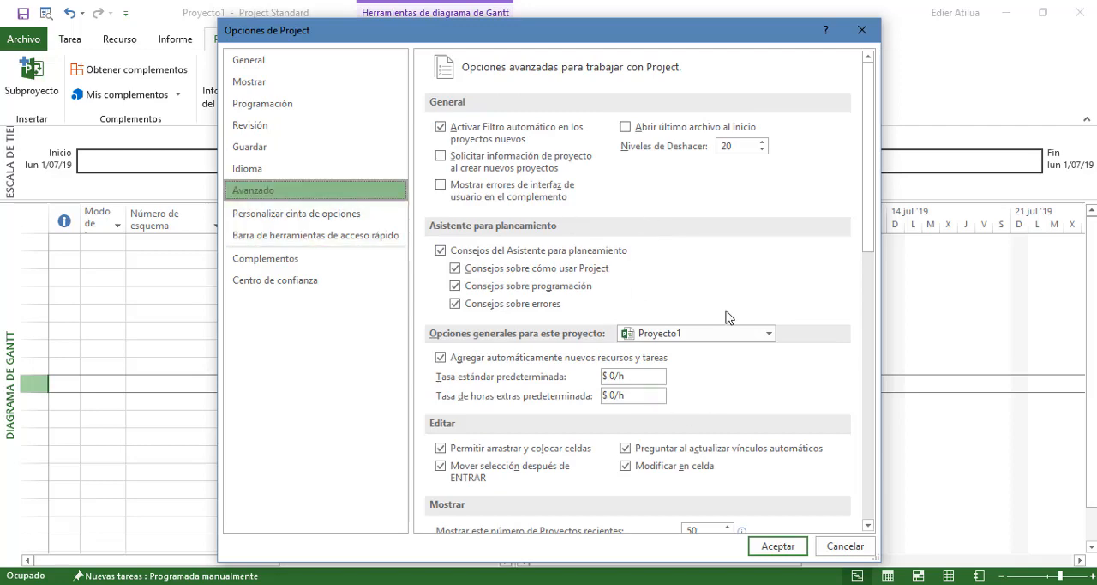
scroll(686, 328, "down", 5)
scroll(691, 316, "up", 5)
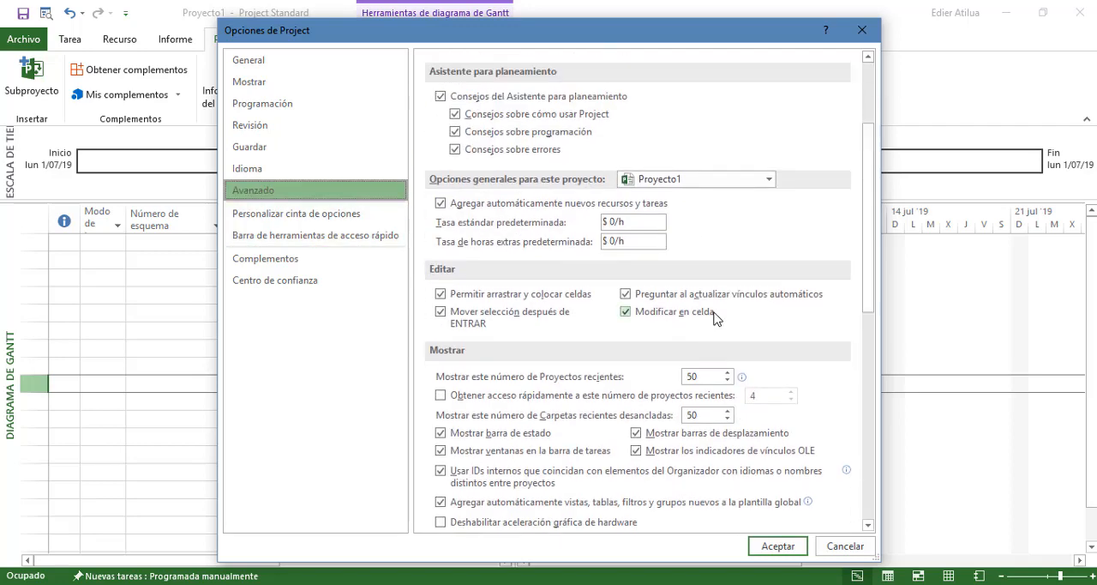
left_click(778, 545)
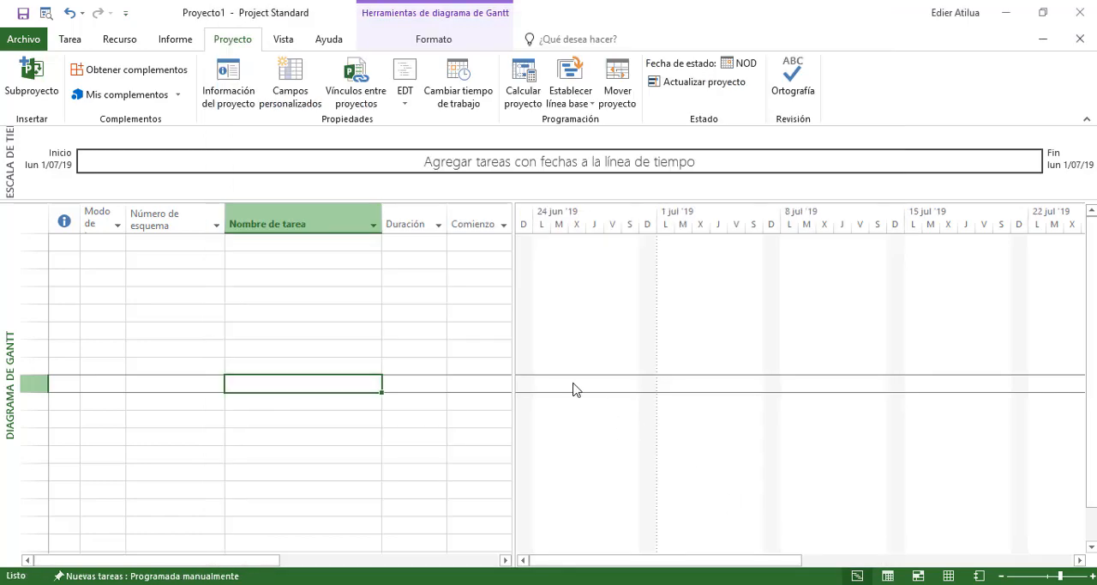
left_click(341, 308)
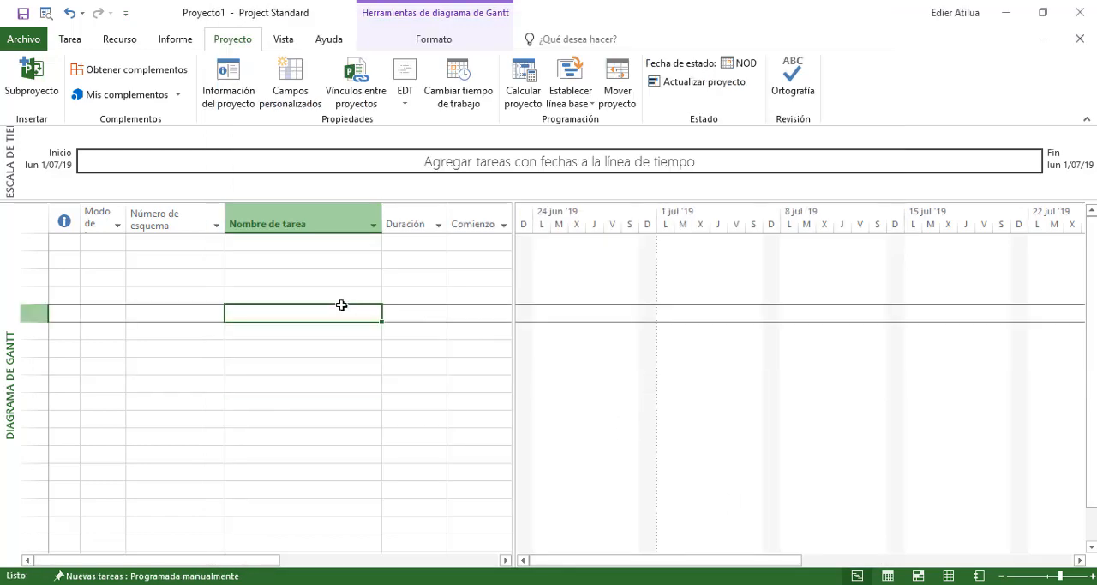
left_click(168, 276)
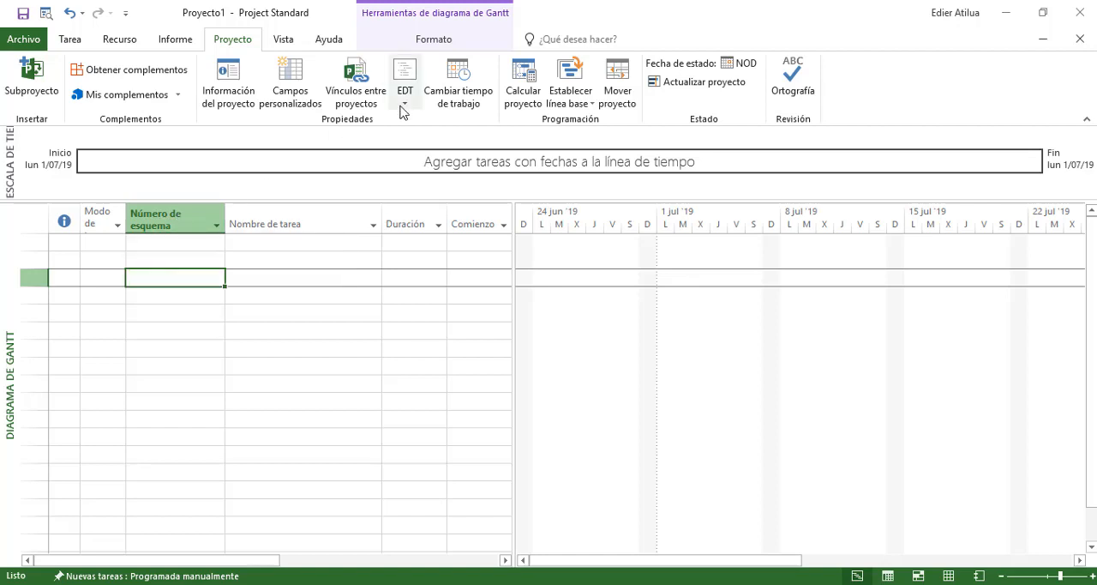
left_click(127, 243)
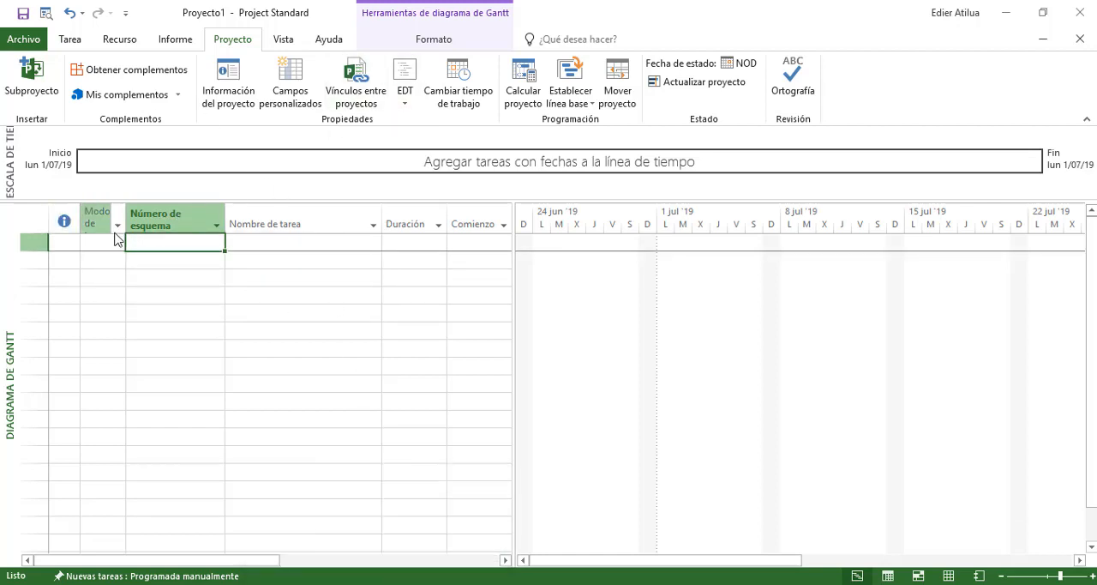
Copy the concatenated activity list from the Excel budget and paste it into the first row of Project's Nombre de tarea column
left_click(84, 241)
left_click_drag(59, 242, 1, 313)
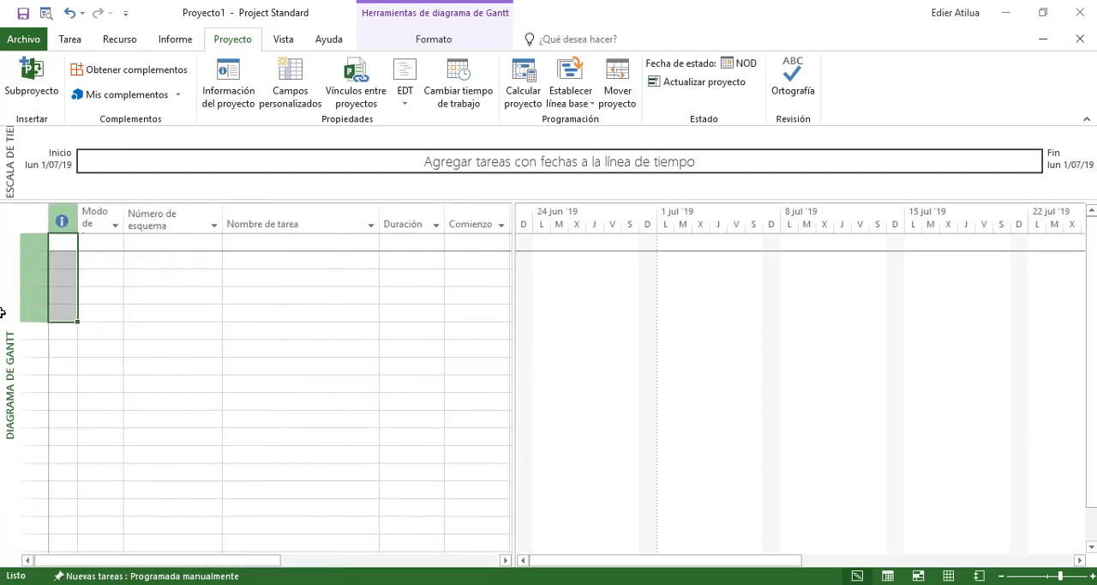
left_click(151, 246)
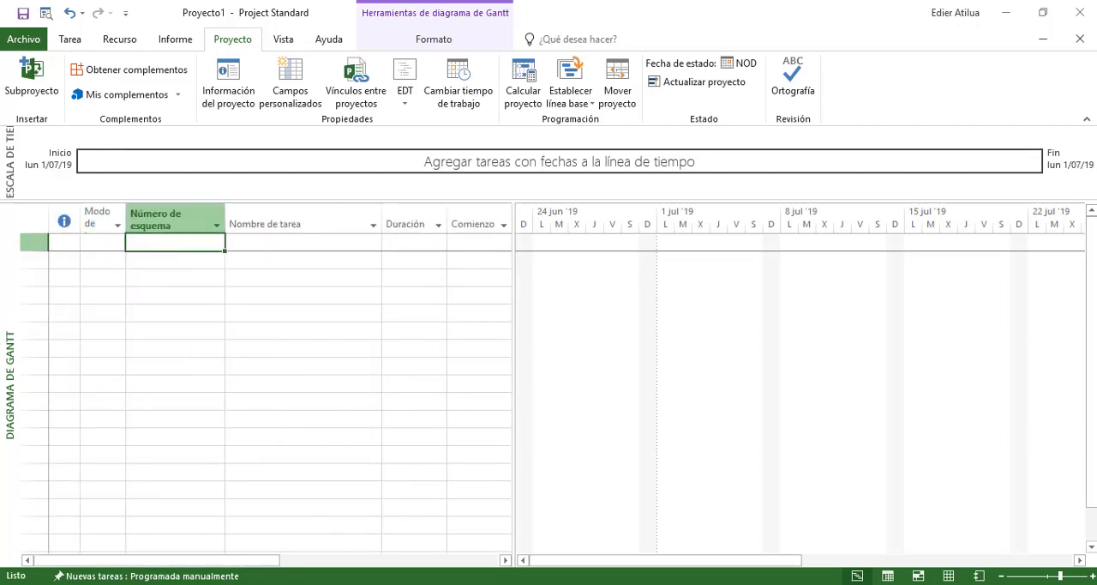
key("alt+Tab")
left_click_drag(686, 387, 674, 455)
key("ctrl+c")
key("alt+Tab")
left_click(252, 239)
key("ctrl+v")
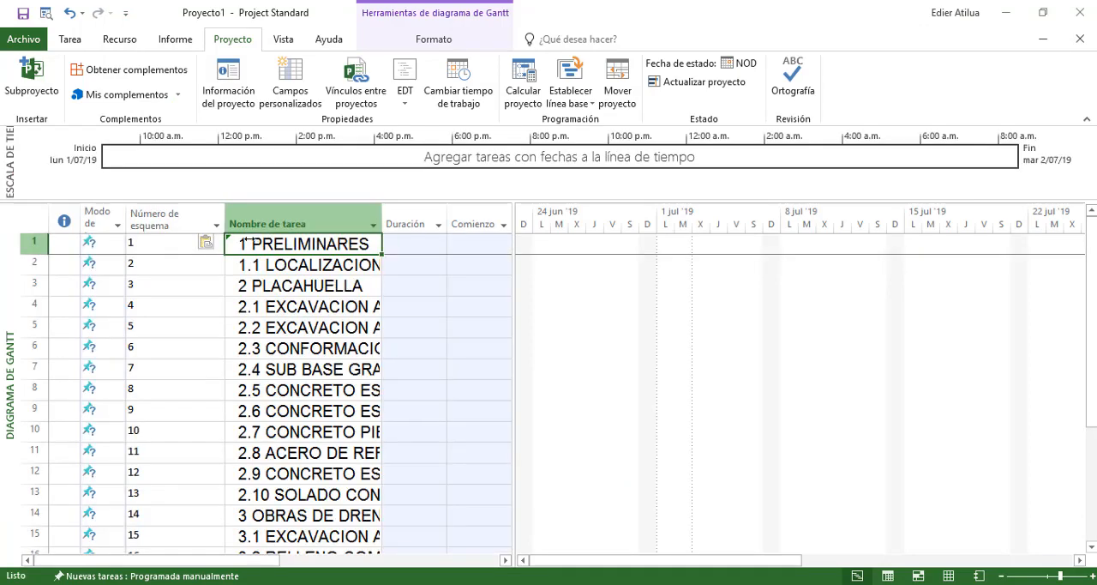
Hide the Número de esquema column and widen the Nombre de tarea column to fit the full task names
left_click(142, 221)
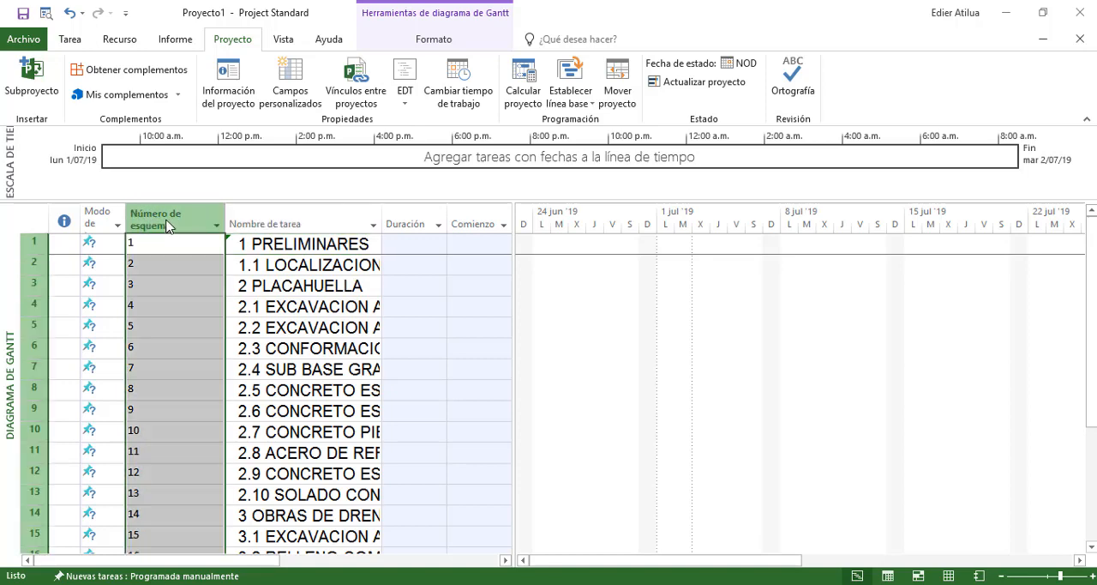
left_click(213, 219)
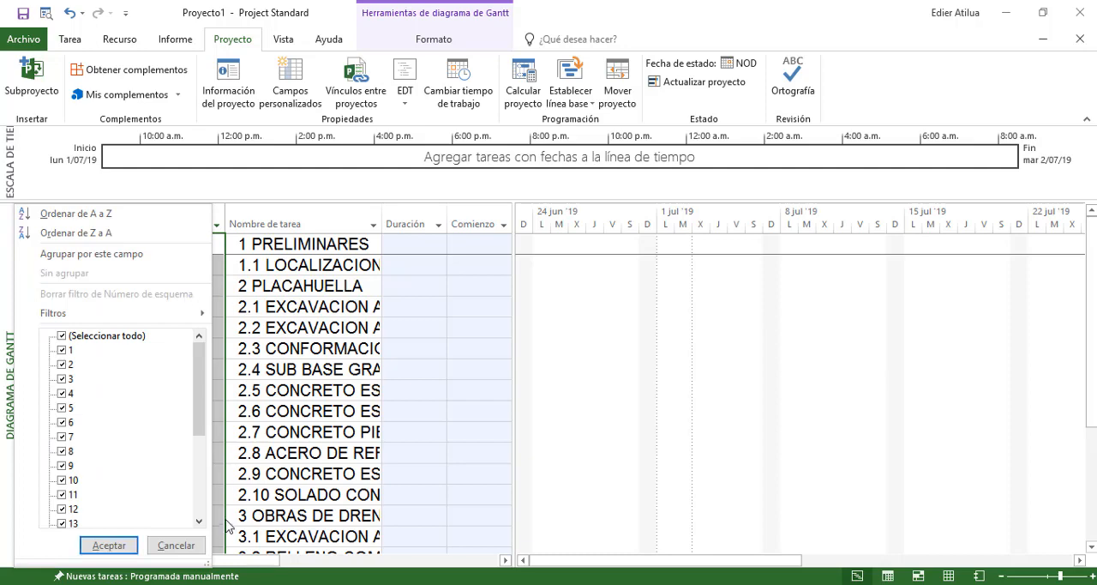
left_click(172, 545)
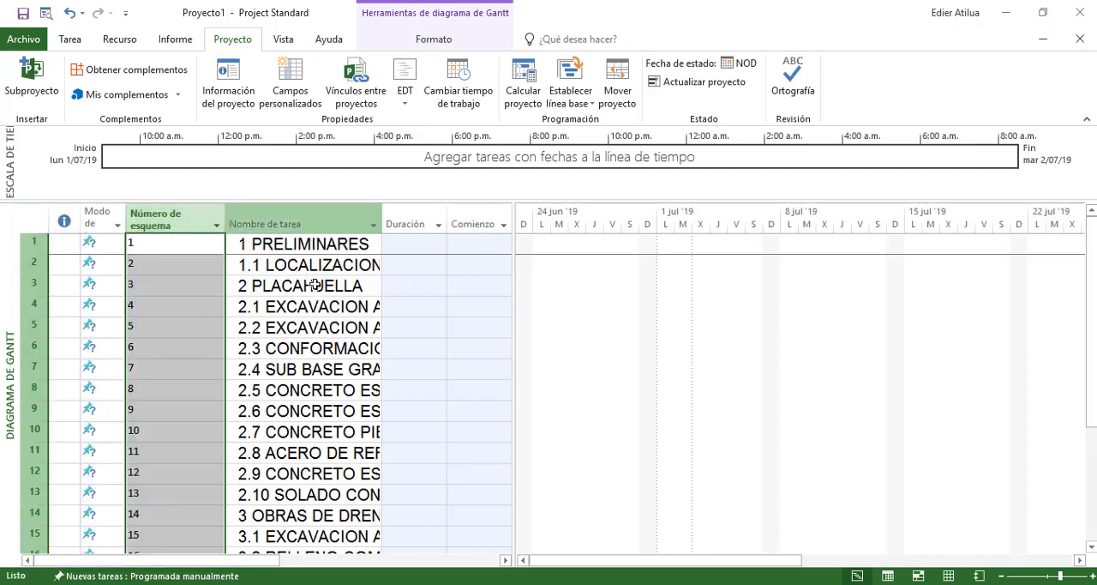
right_click(198, 215)
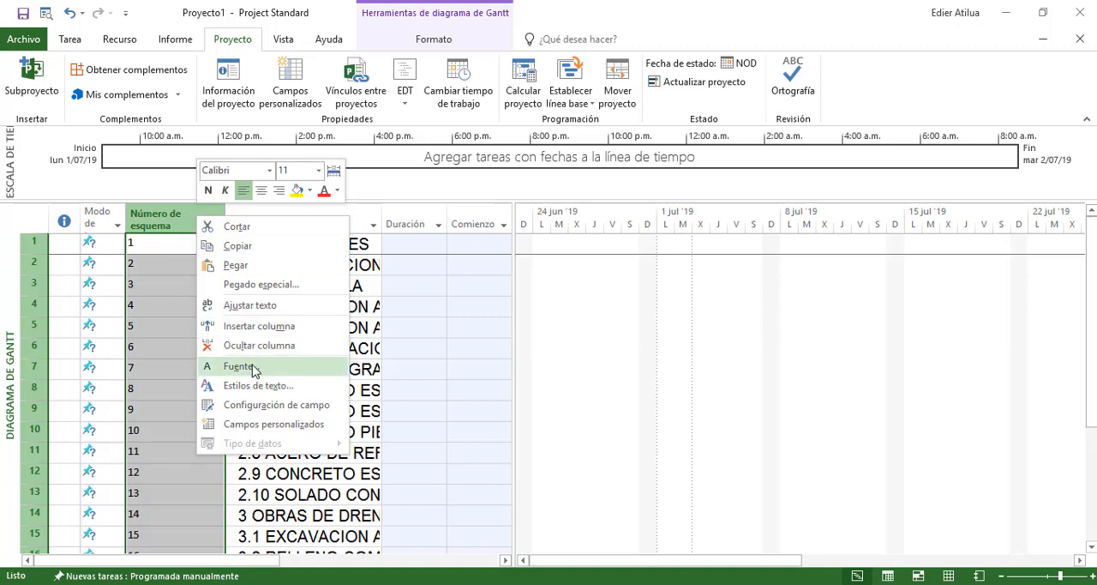
left_click(235, 344)
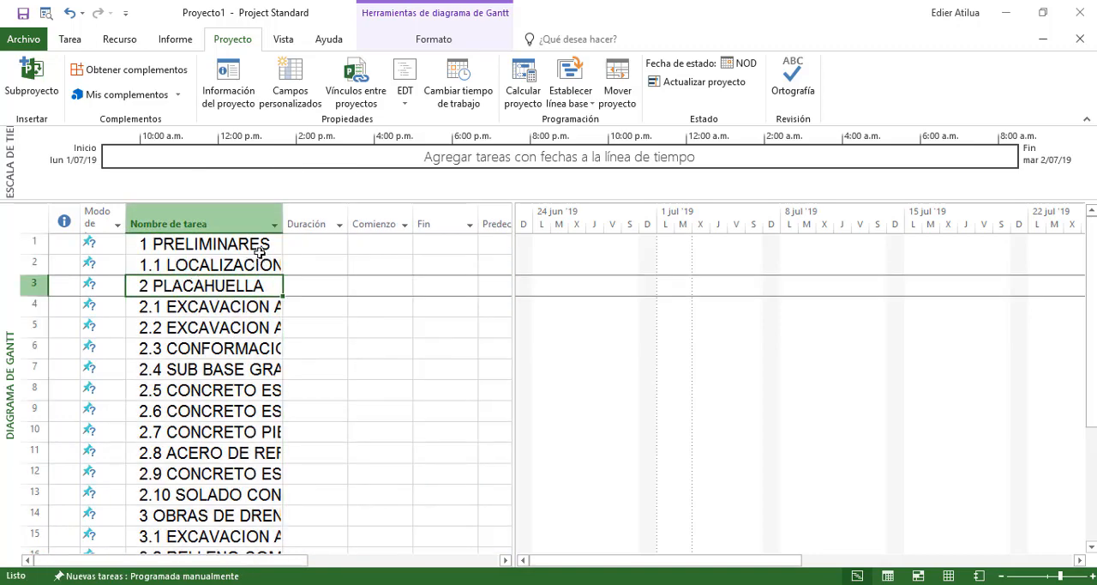
double_click(281, 220)
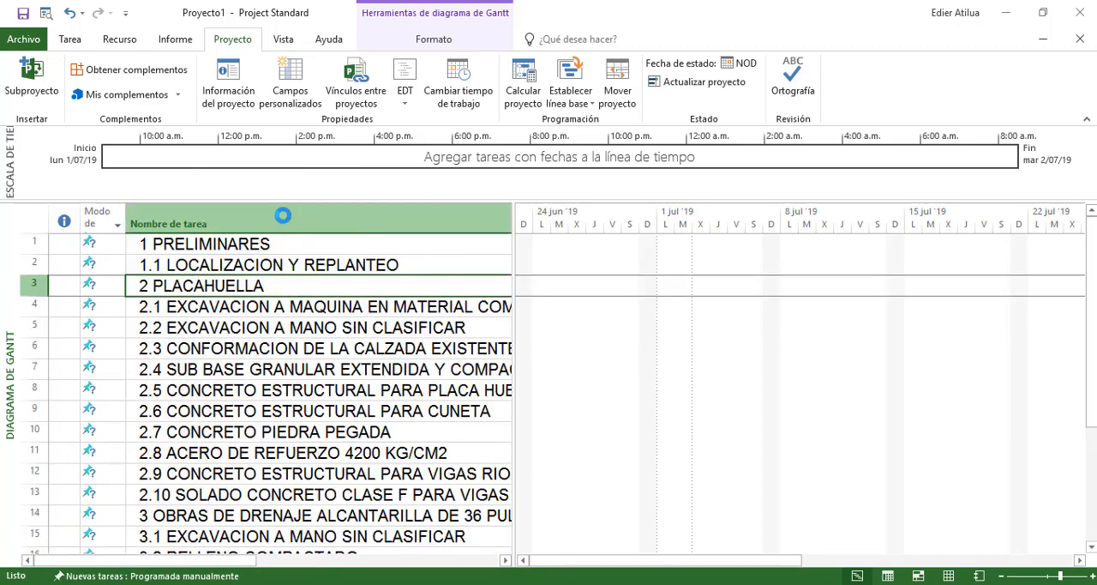
Clear the pasted formatting from the whole Nombre de tarea column
left_click(197, 238)
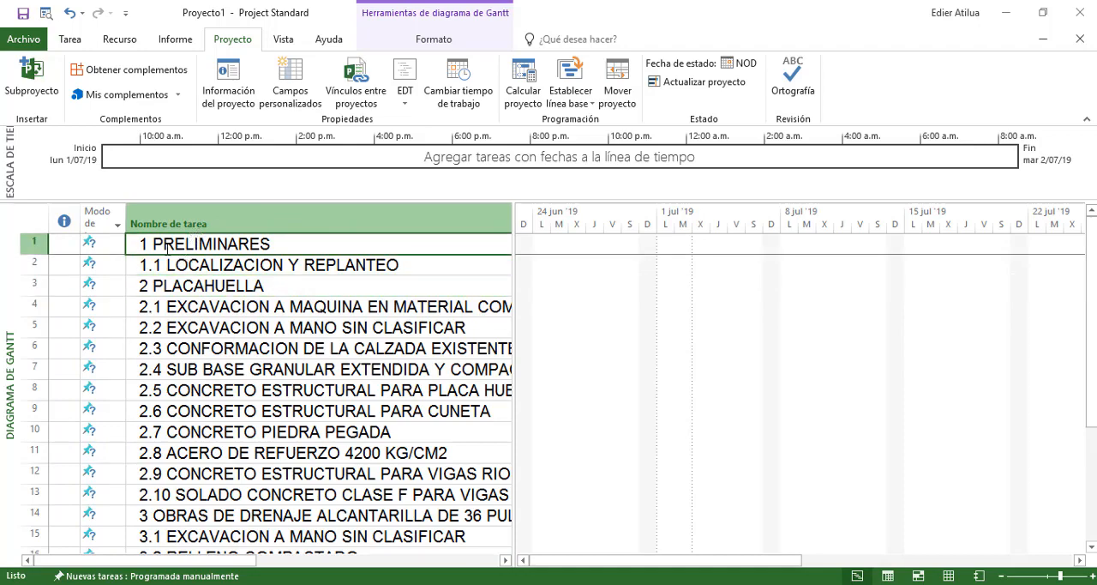
left_click(223, 223)
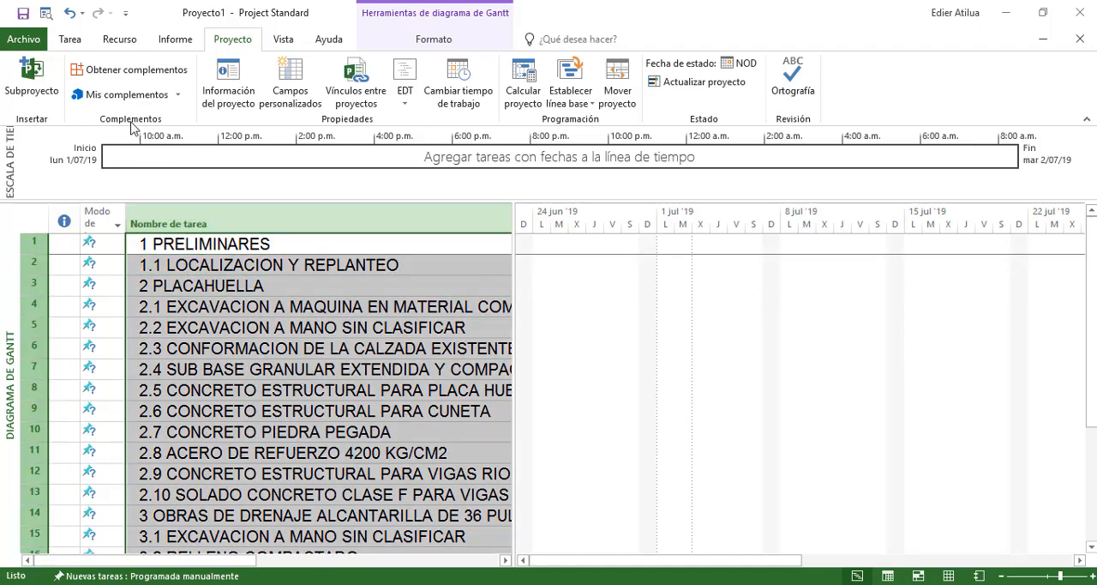
left_click(71, 39)
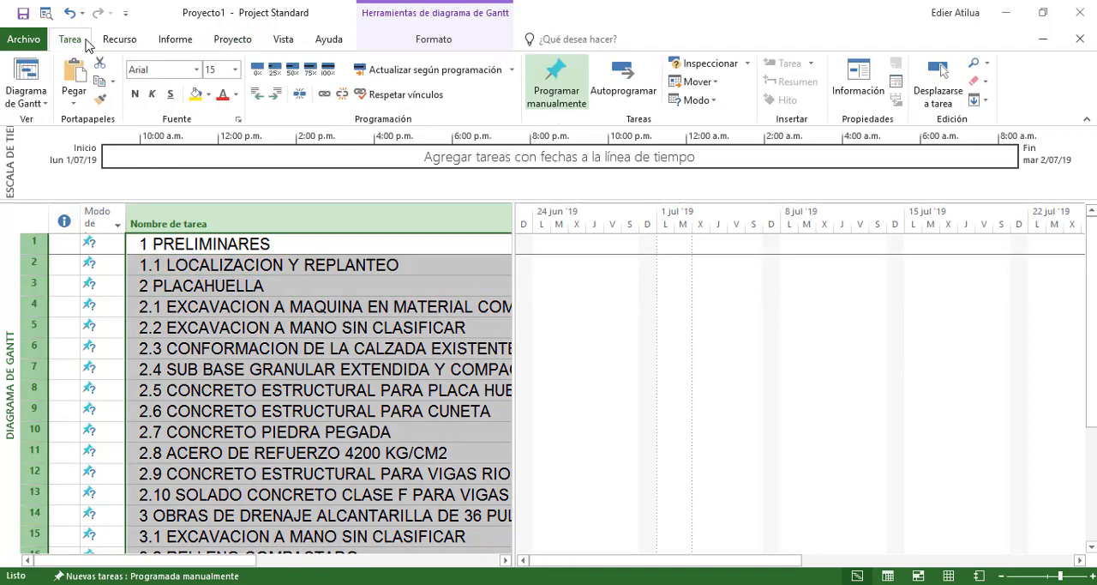
left_click(976, 84)
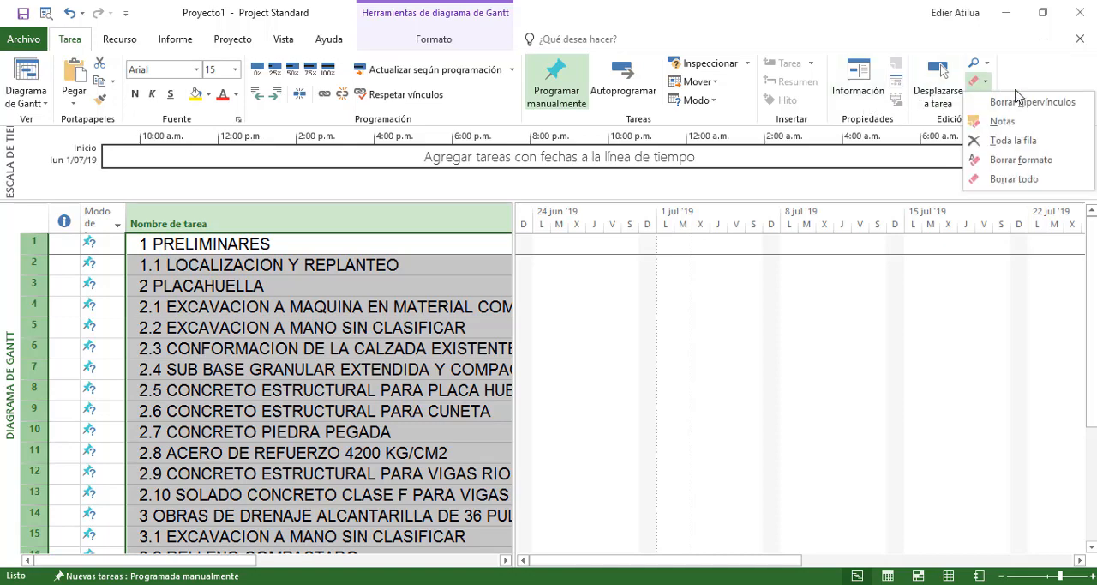
left_click(1021, 160)
left_click(297, 333)
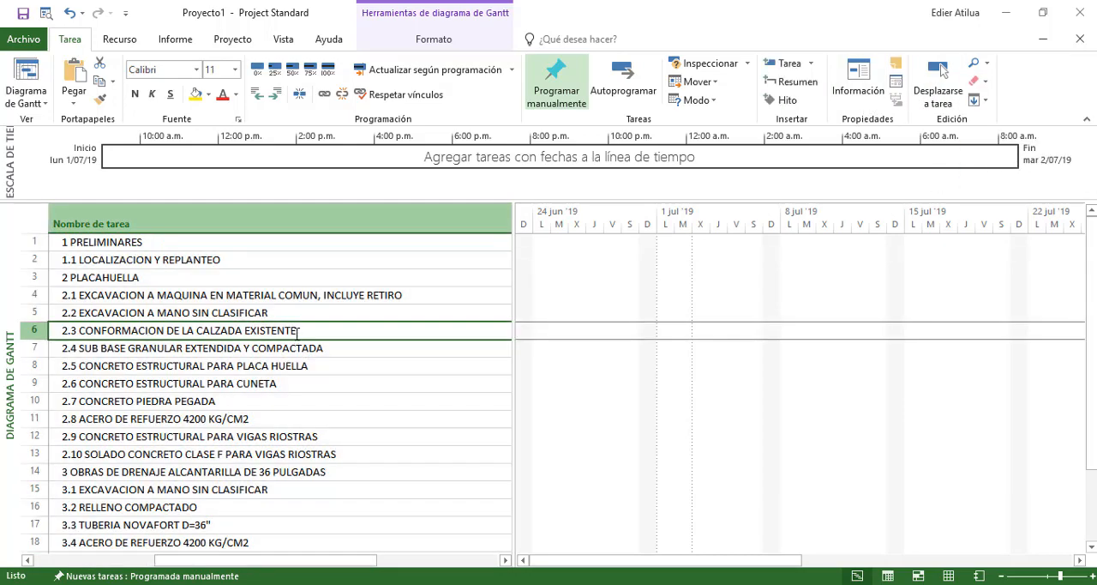
scroll(201, 334, "left", 2)
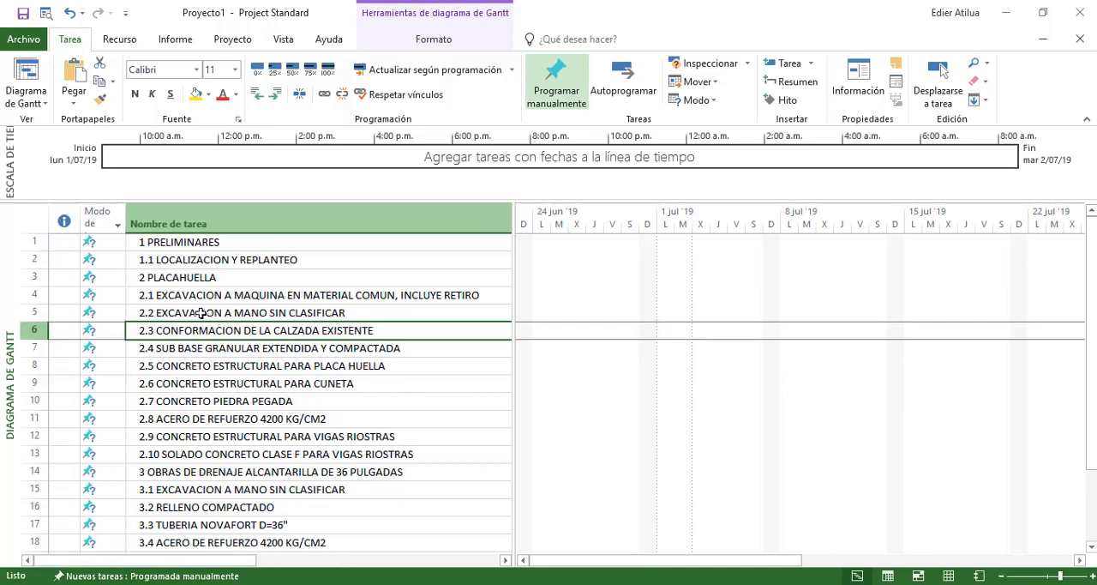
scroll(200, 313, "down", 6)
scroll(214, 306, "up", 6)
Insert a new task row above 1 PRELIMINARES at the start of the task list
left_click(188, 242)
left_click(190, 260)
left_click(187, 278)
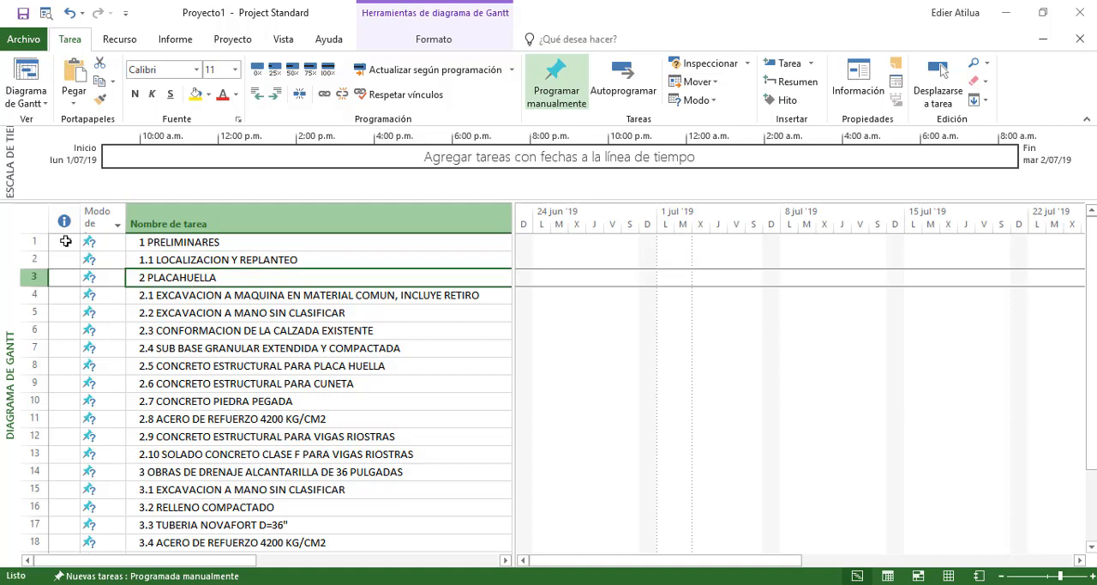
left_click(30, 242)
right_click(30, 242)
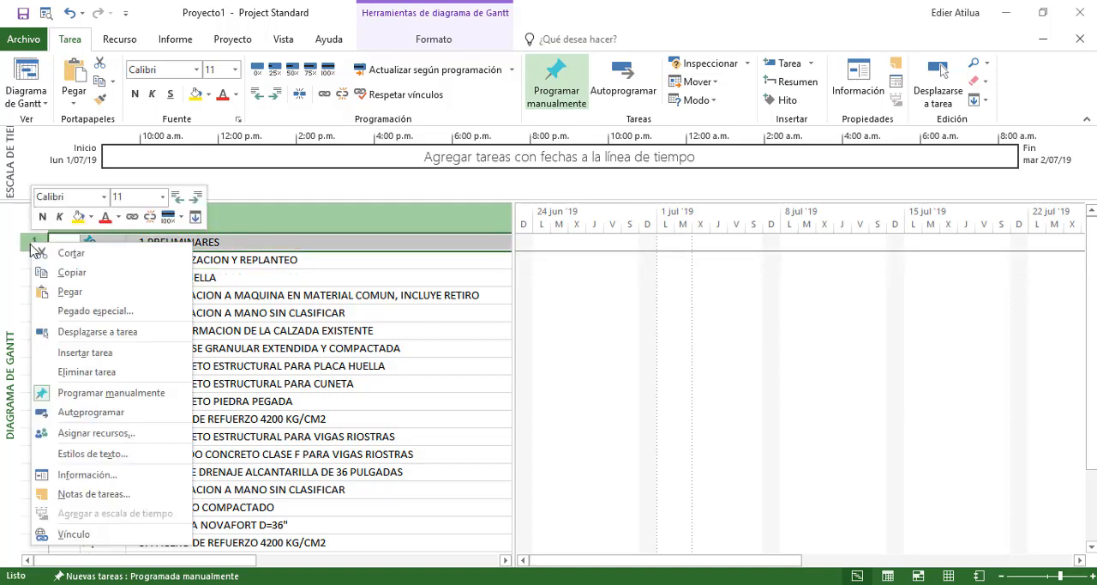
left_click(81, 353)
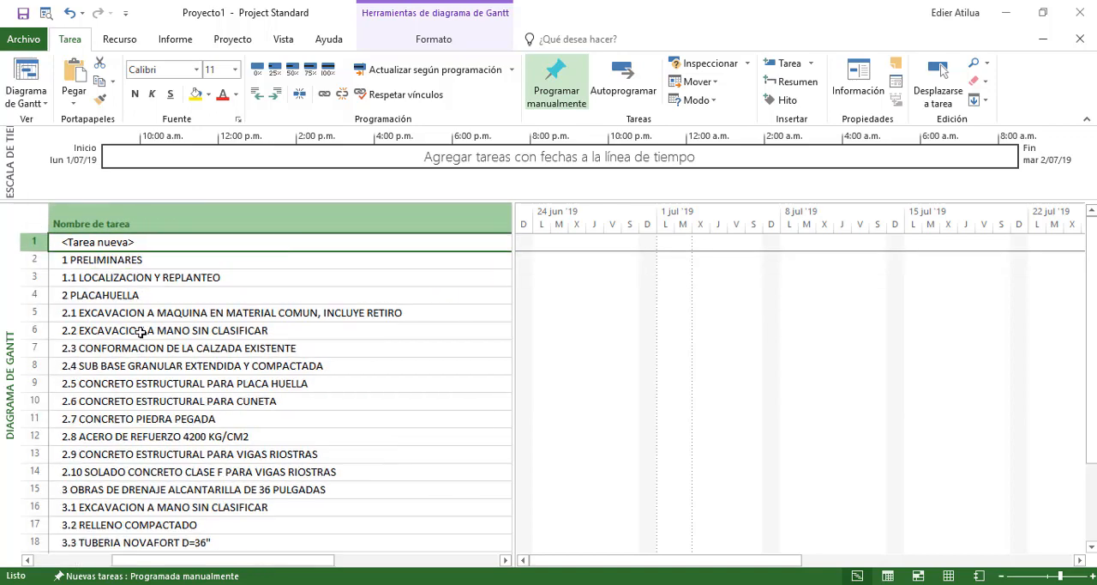
left_click(216, 249)
Copy the contract object CONSTRUCCION DE PLACA HUELLAS EN LA RED TERCIARIA DE EL MIRADOR - COLOMBIA from Excel into Project's new first task
left_click(340, 559)
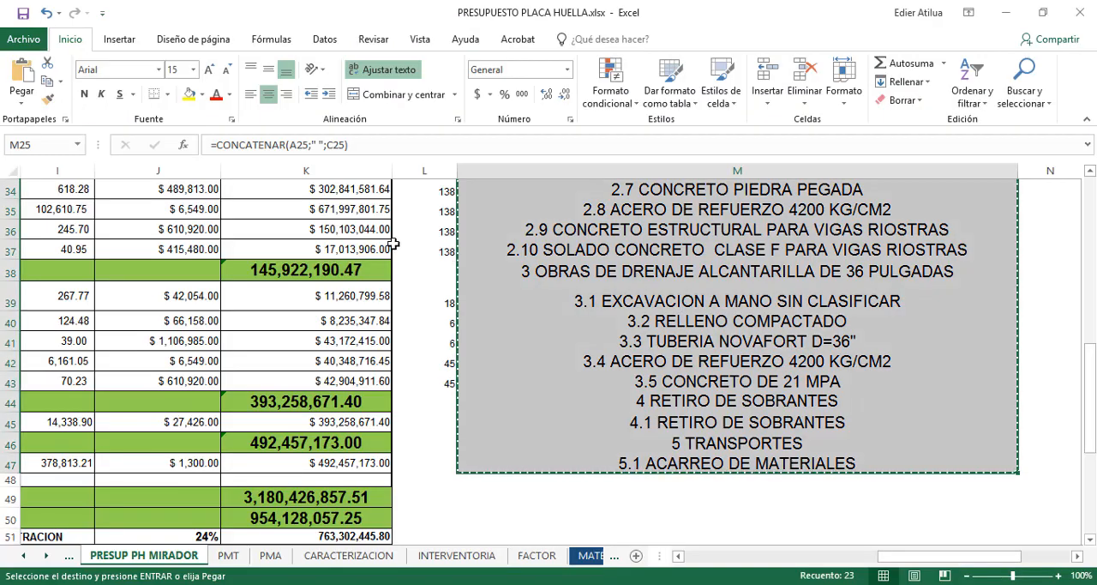
scroll(393, 246, "up", 10)
scroll(514, 274, "left", 5)
scroll(463, 253, "down", 4)
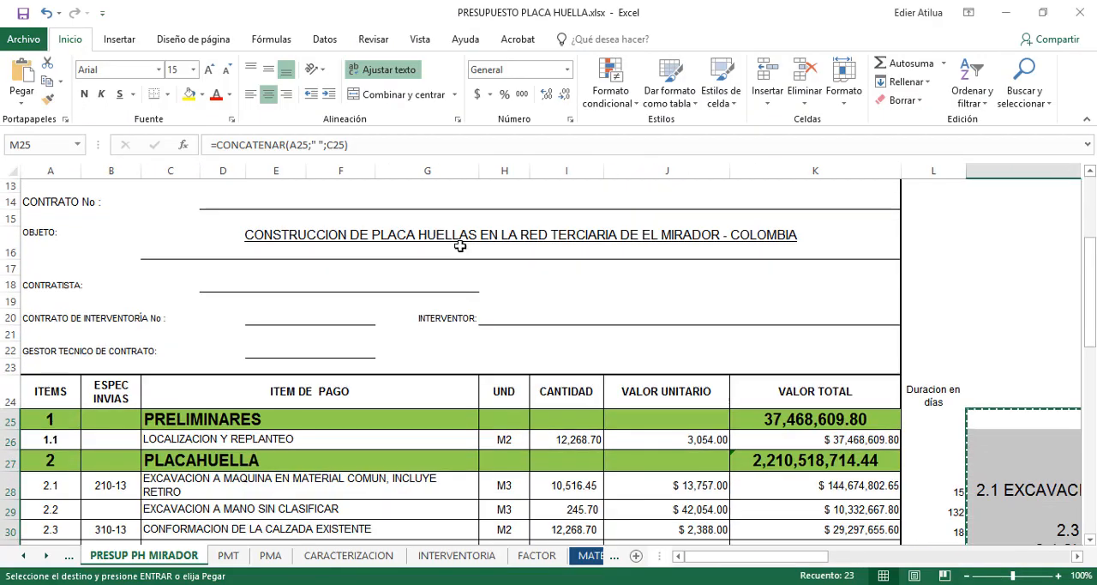
left_click(607, 228)
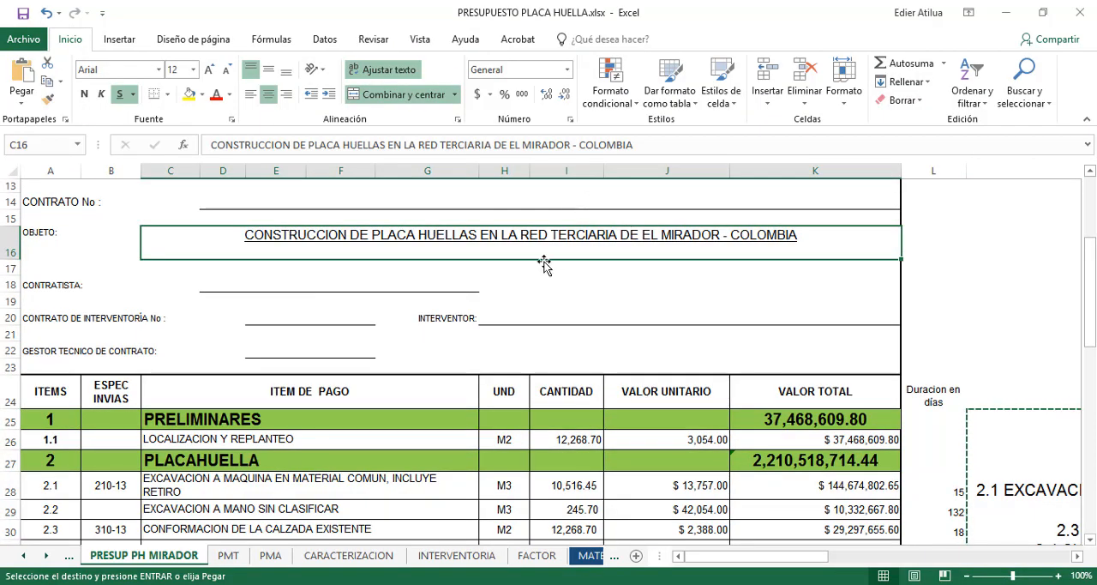
key("ctrl+c")
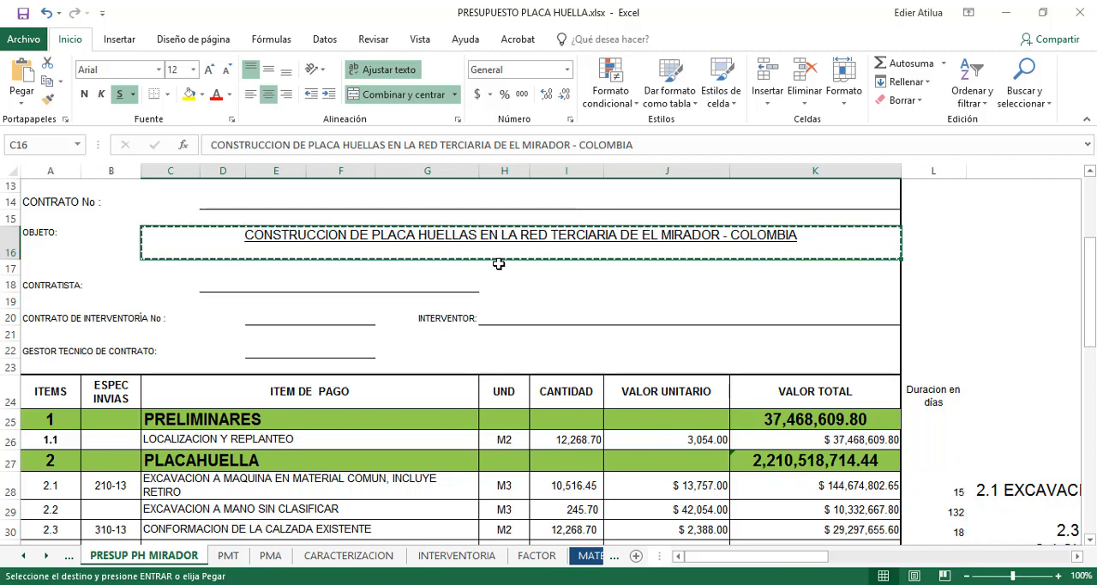
key("alt+Tab")
left_click(117, 242)
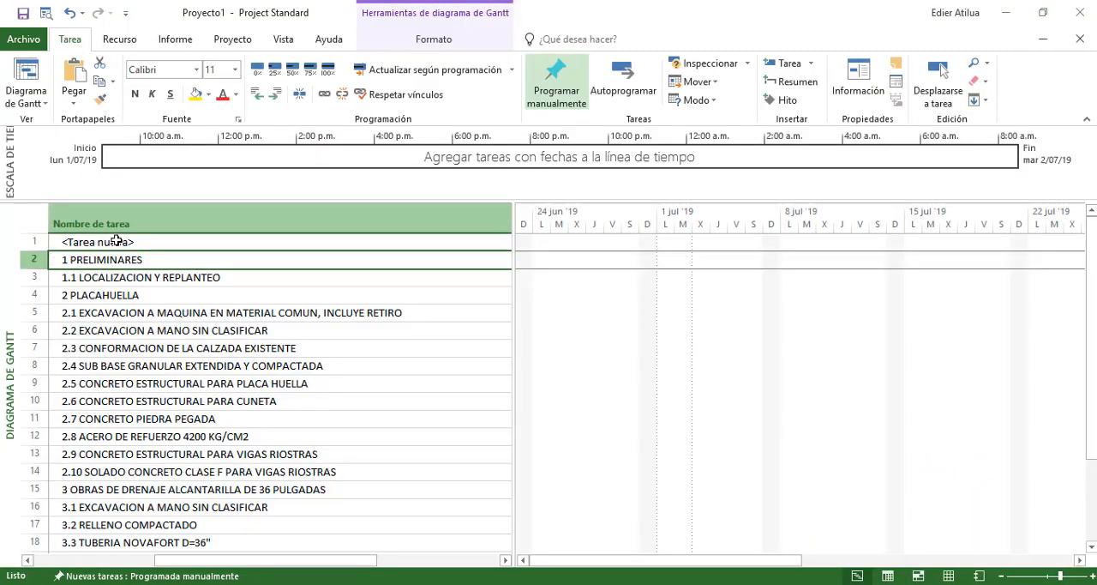
right_click(118, 242)
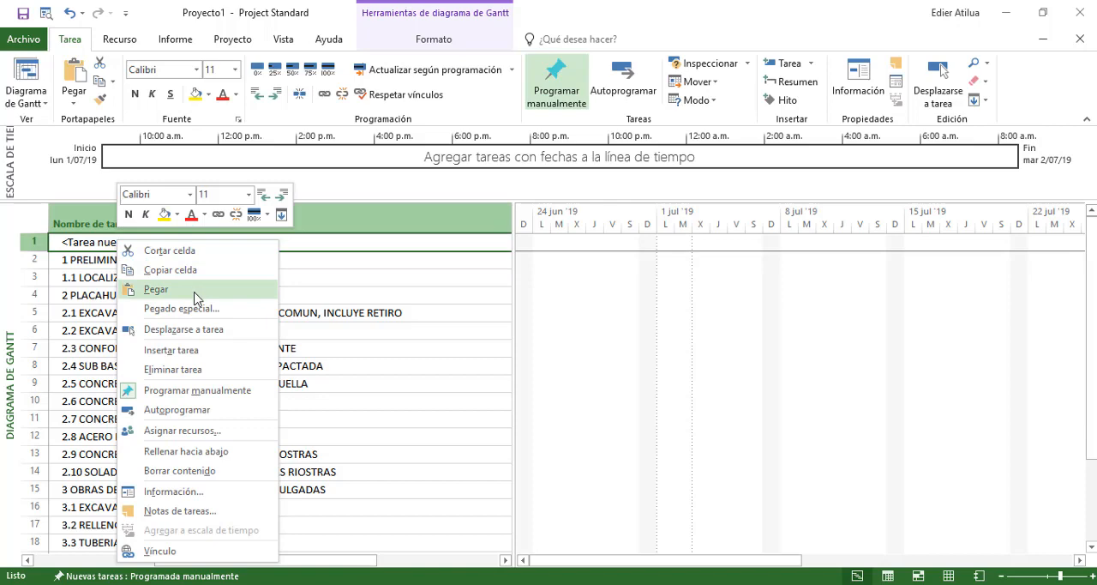
left_click(184, 295)
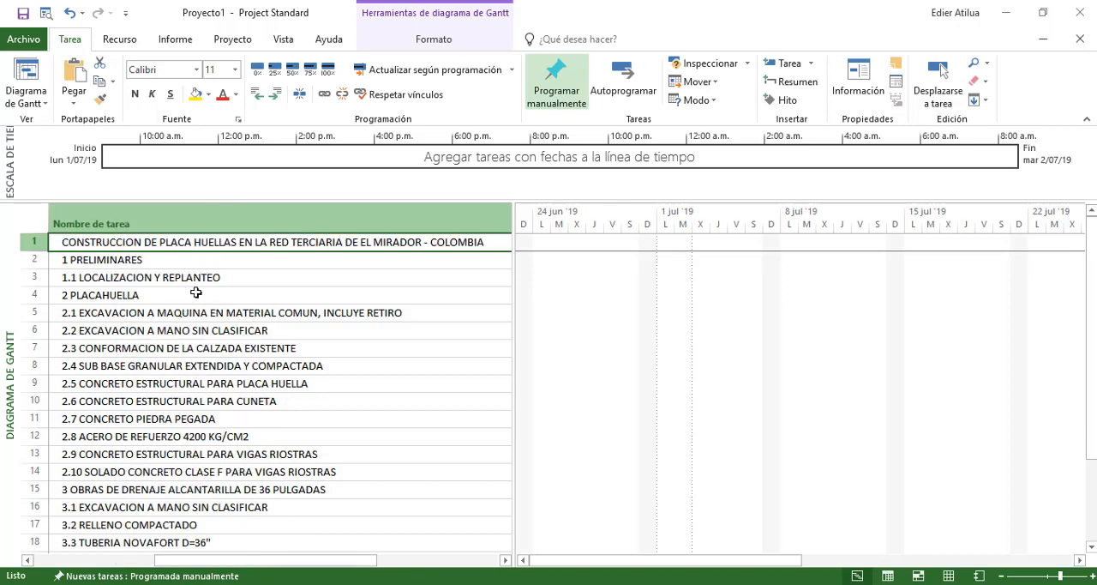
Examine the project title task and the chapters and activities listed below it, along with their task modes
left_click_drag(281, 562, 161, 561)
left_click(201, 312)
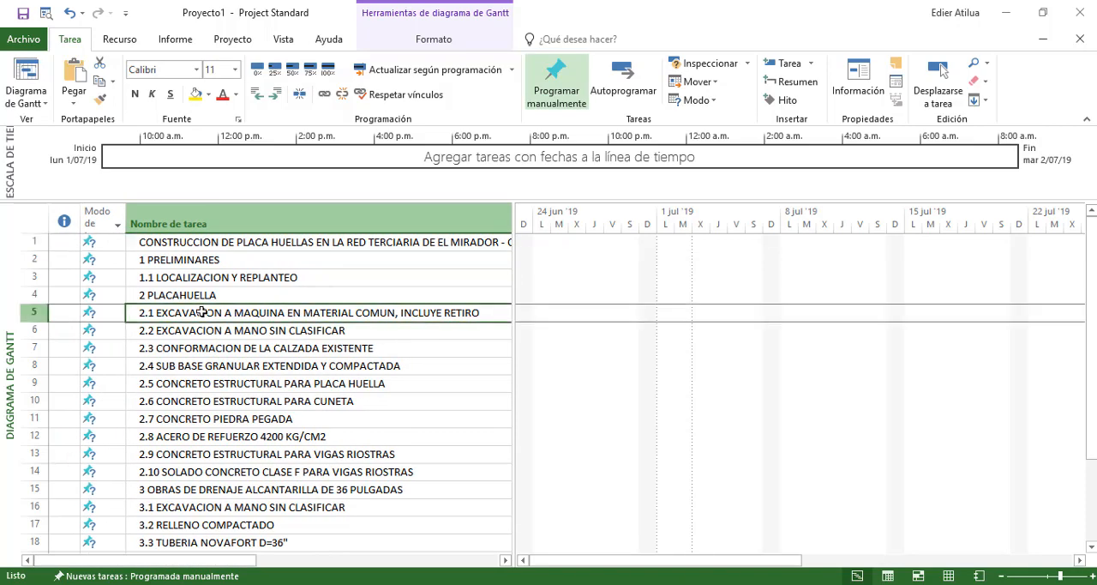
left_click(217, 243)
left_click_drag(240, 561, 221, 502)
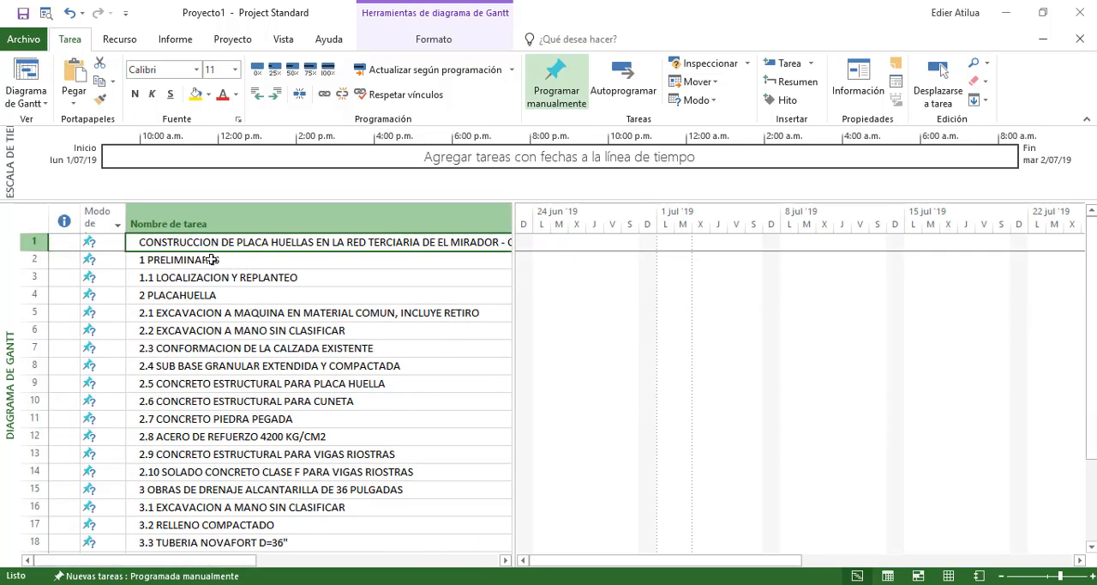
left_click(149, 260)
left_click(168, 279)
left_click(171, 260)
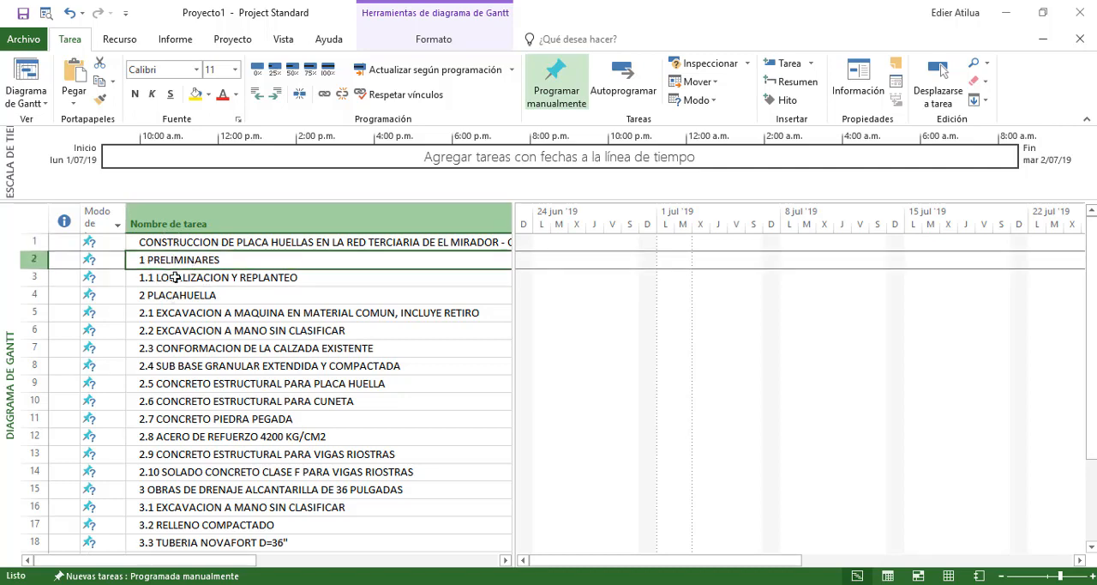
left_click(173, 296)
key("Down")
key("Down")
key("Down")
key("Down")
key("Down")
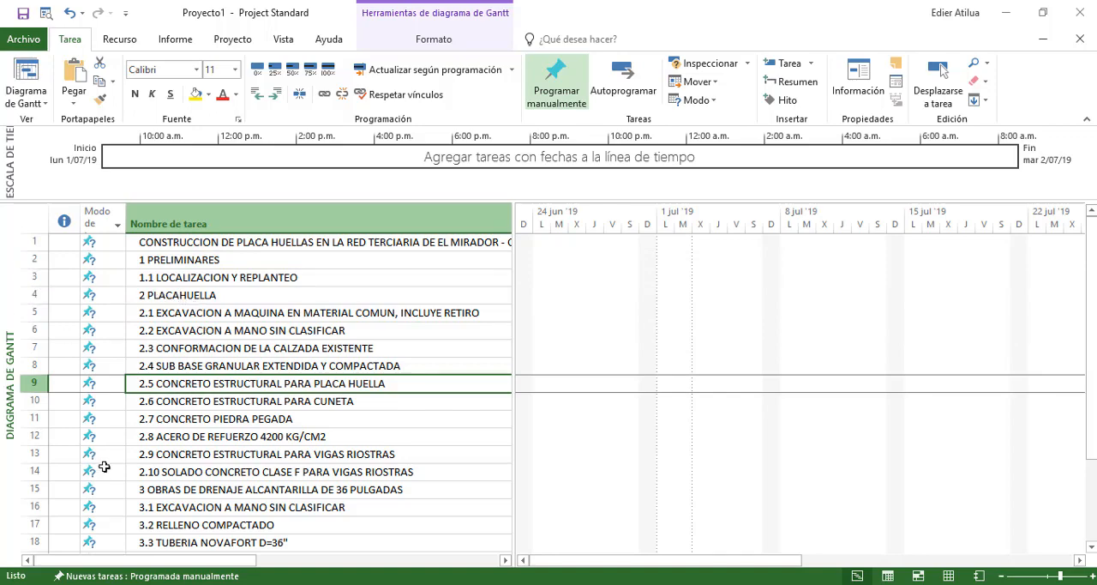
Switch both new tasks and every existing task to automatic scheduling, and check the resulting durations and start and finish dates
left_click(29, 219)
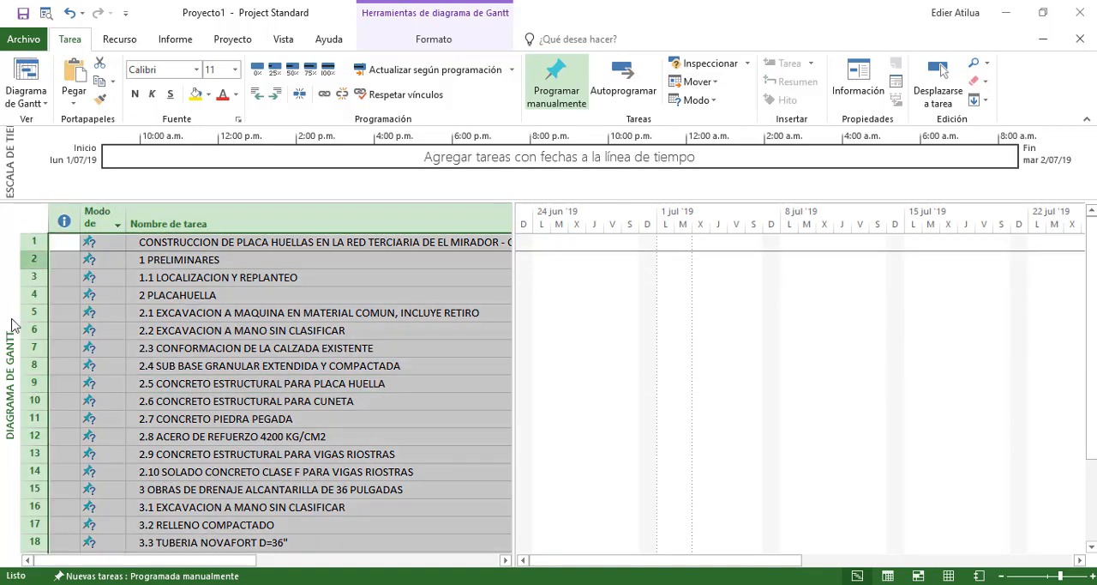
left_click(141, 579)
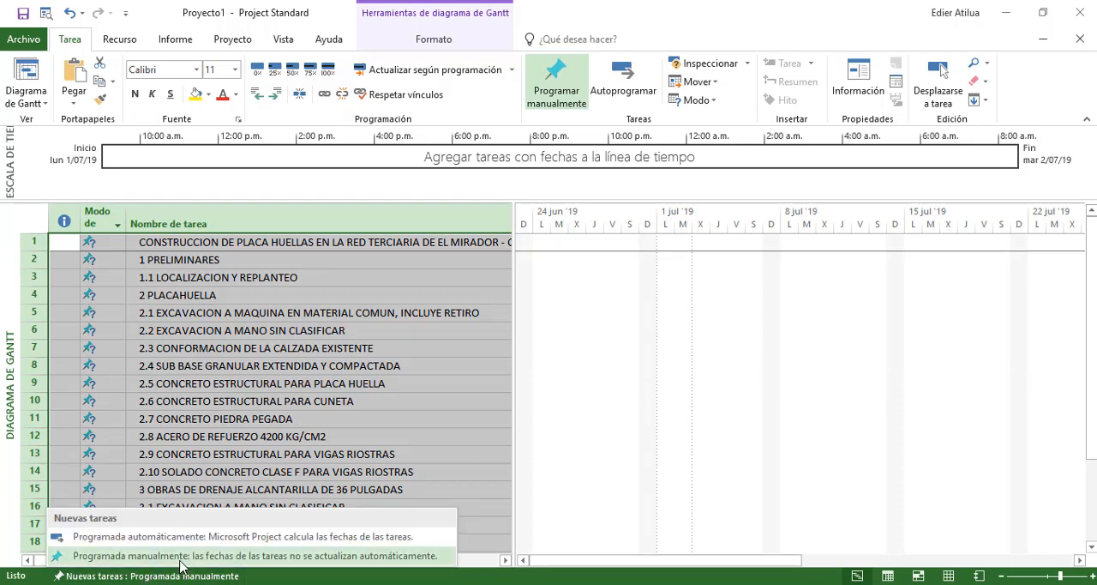
left_click(123, 539)
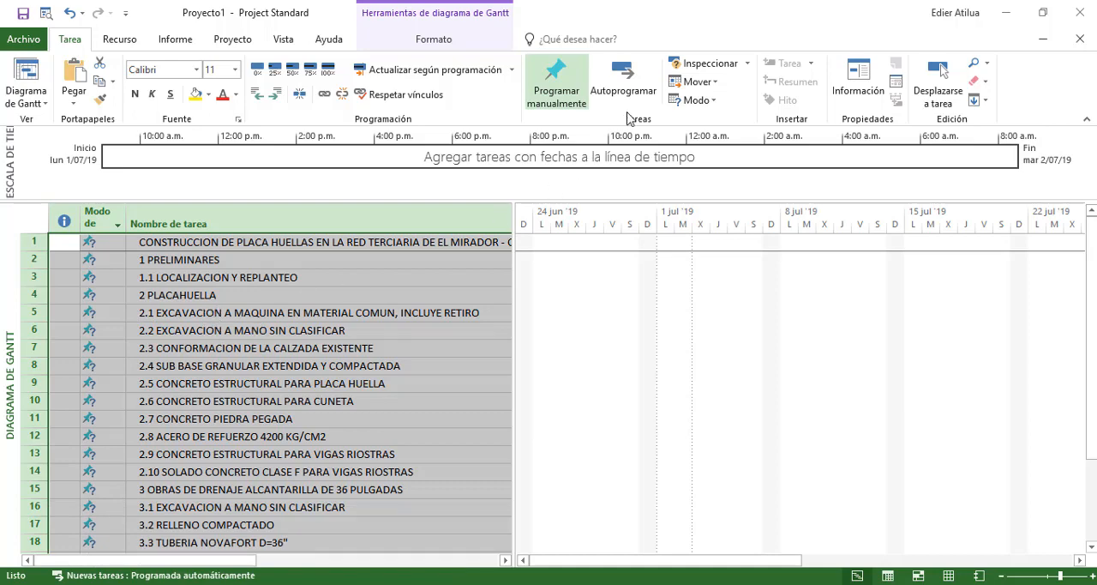
left_click(624, 86)
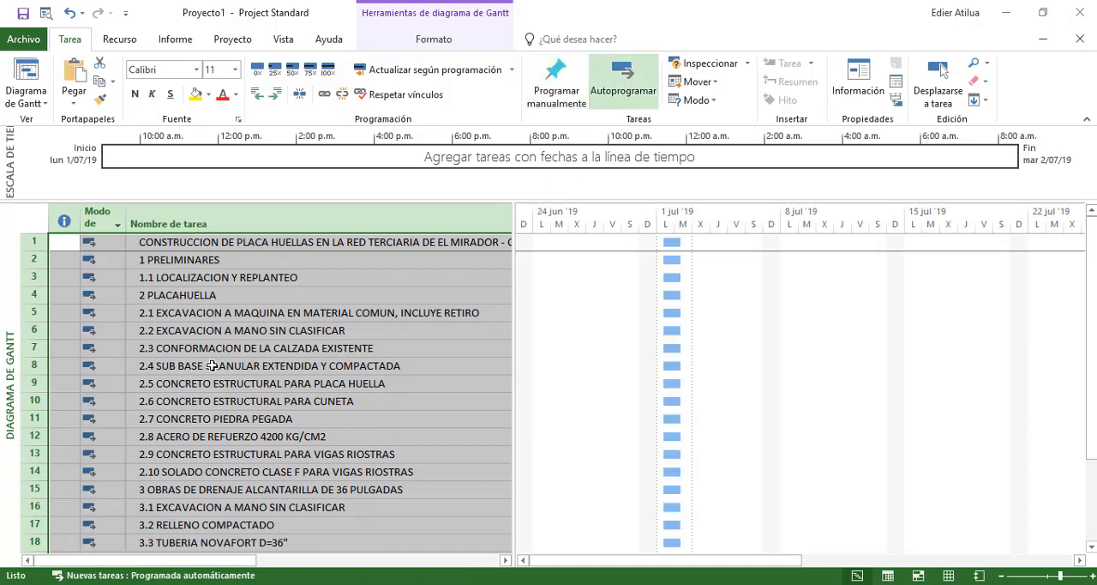
left_click_drag(218, 561, 410, 533)
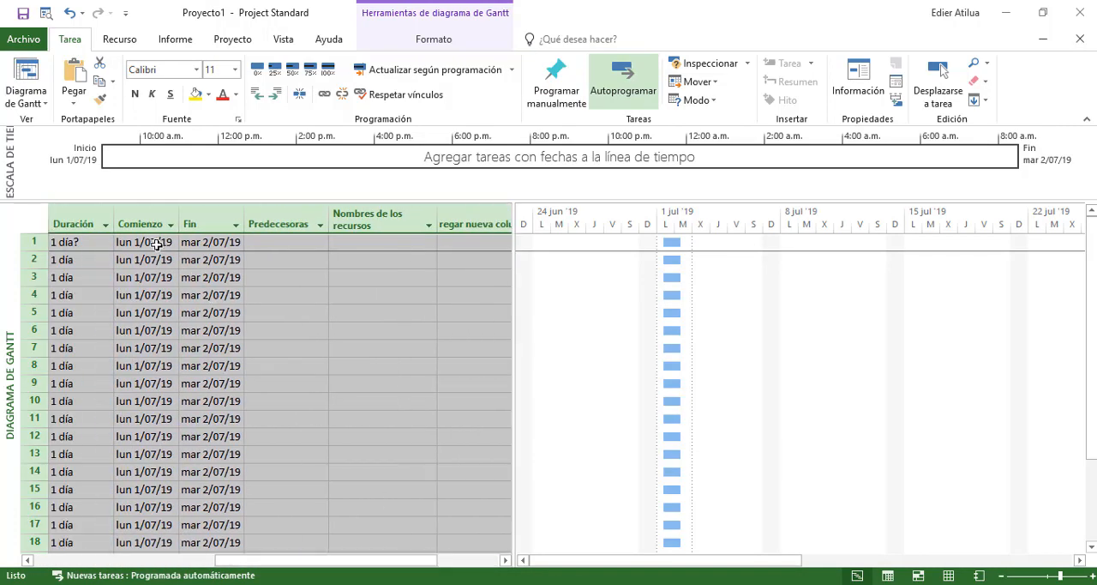
left_click(157, 244)
left_click(146, 257)
mouse_move(302, 563)
left_mouse_down()
mouse_move(172, 559)
mouse_move(394, 558)
mouse_move(309, 563)
left_mouse_up()
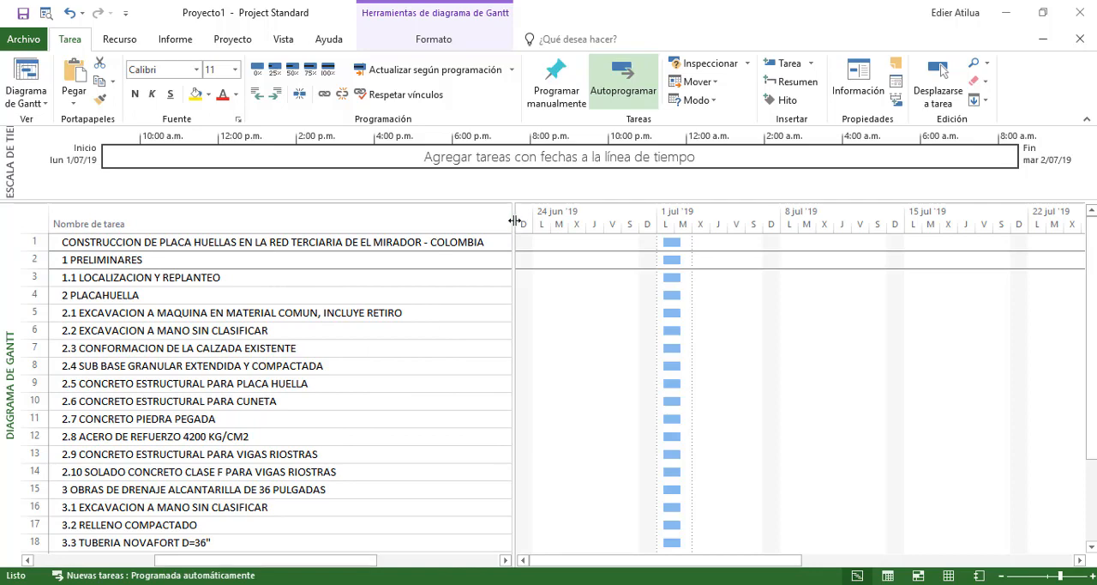
Narrow the task name column so long names wrap, and resize the task table to show the columns from task mode through start date
left_click_drag(514, 220, 713, 232)
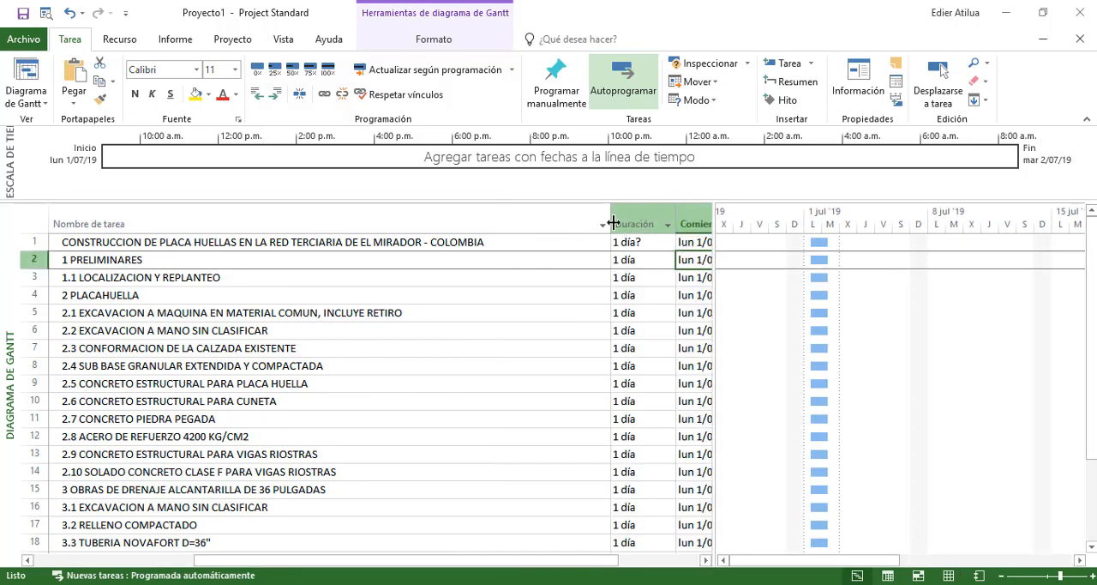
left_click_drag(614, 222, 258, 227)
left_click(129, 302)
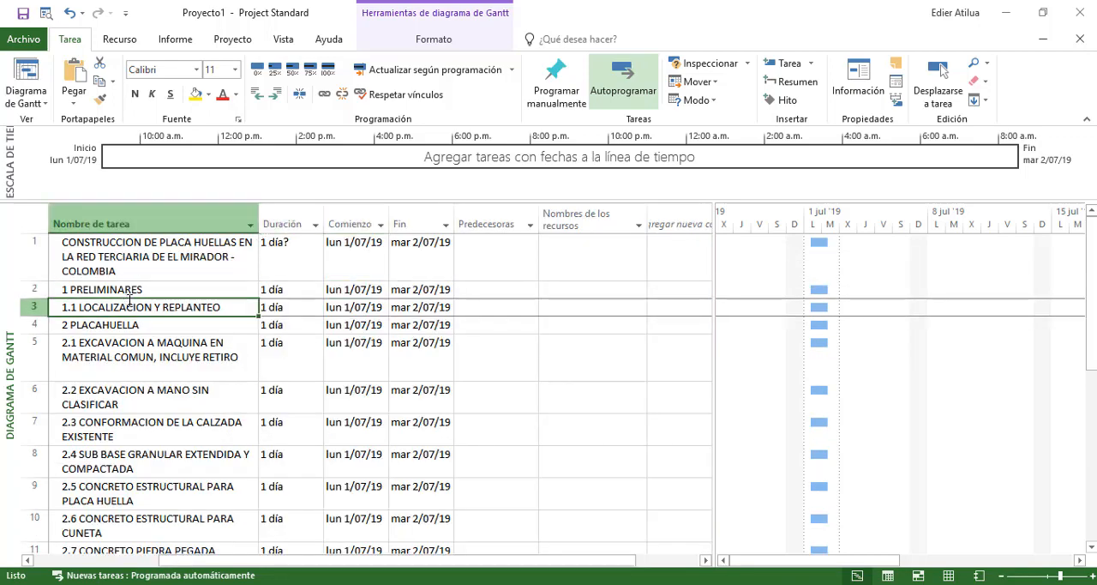
left_click_drag(335, 560, 207, 559)
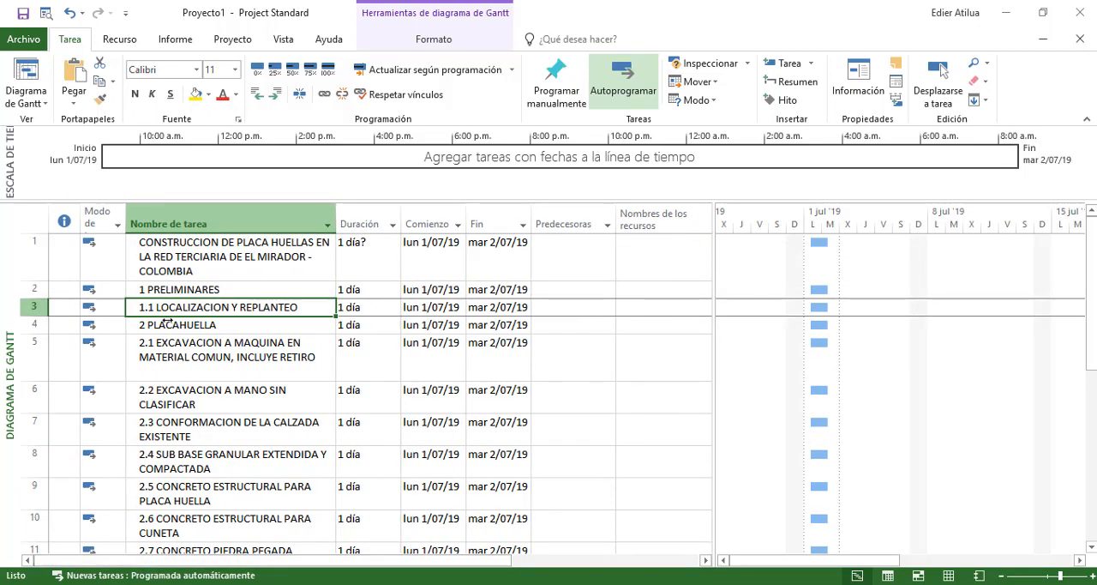
left_click(221, 264)
left_click_drag(711, 284, 480, 296)
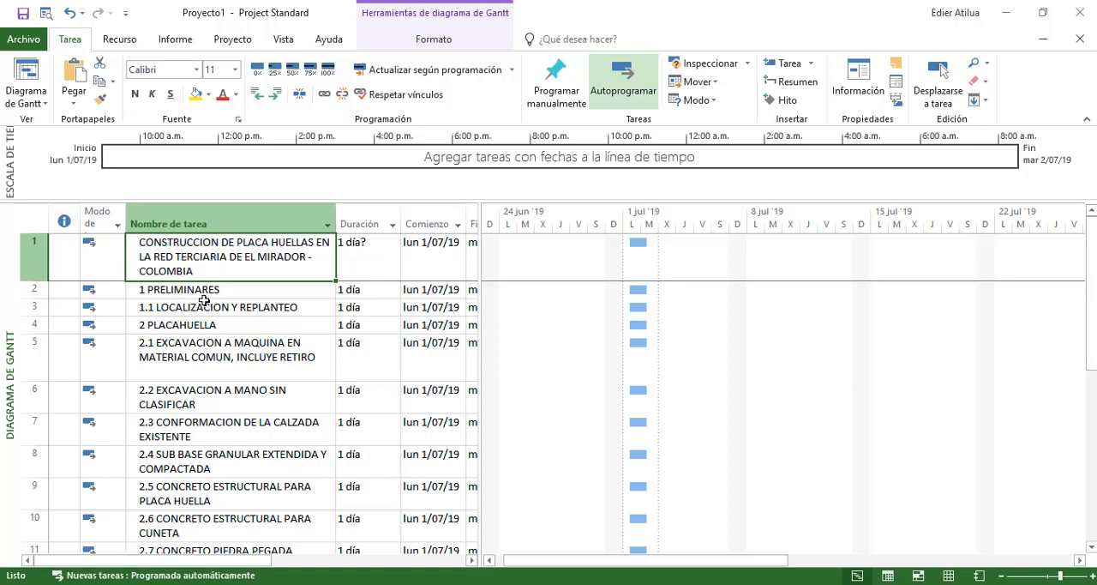
Indent task 1.1 LOCALIZACION Y REPLANTEO one level to make it a subtask of 1 PRELIMINARES
left_click(238, 325)
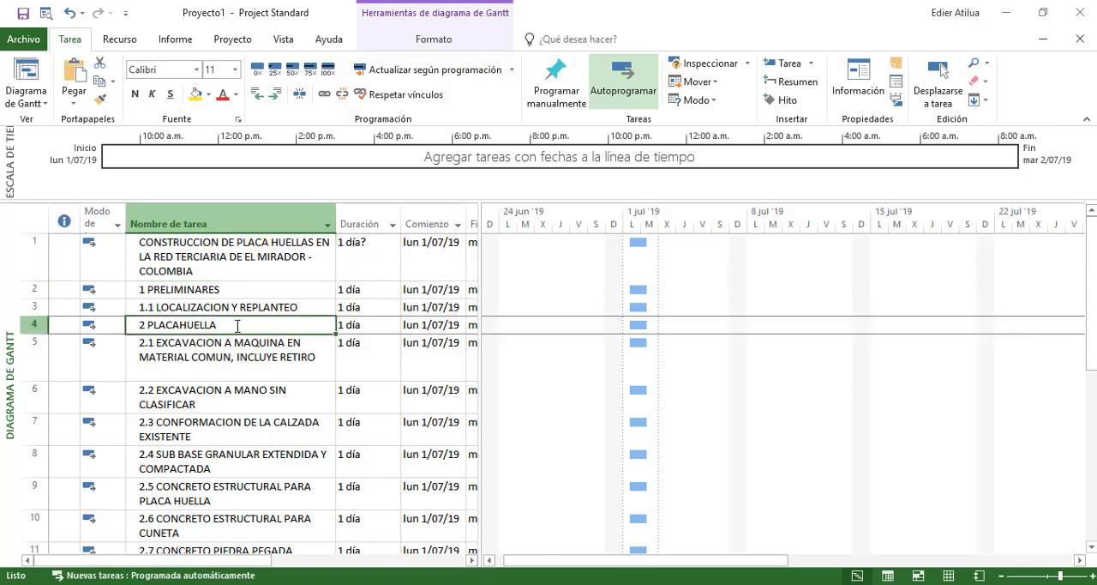
left_click(270, 265)
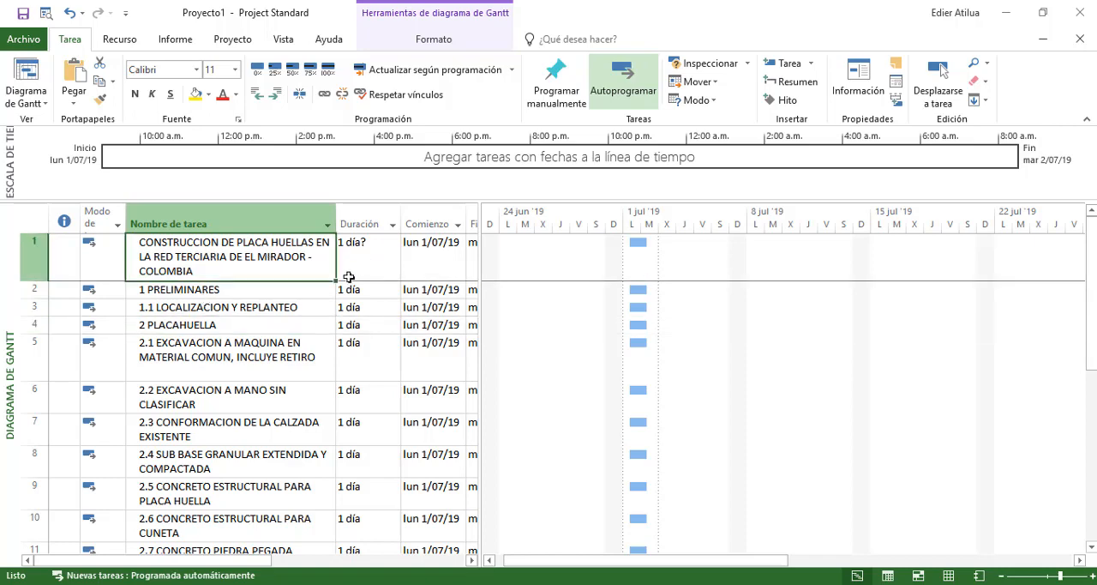
left_click(34, 307)
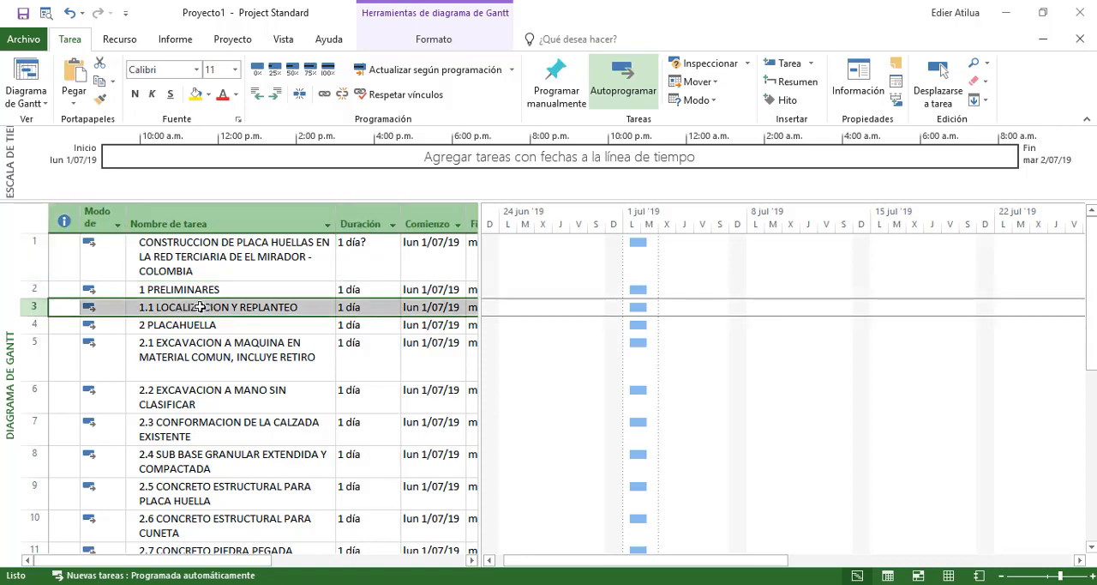
left_click(276, 94)
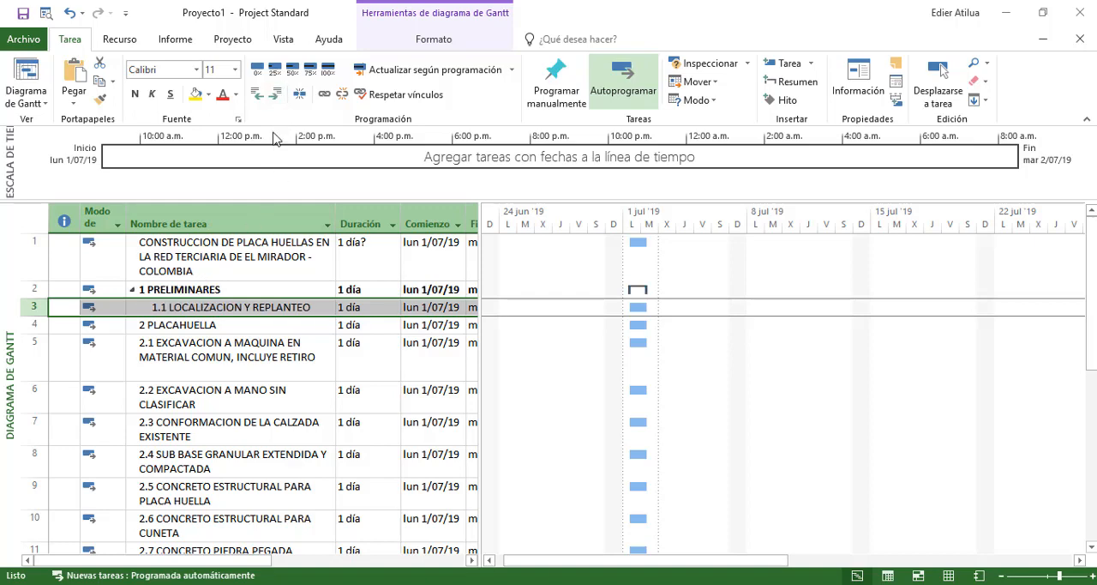
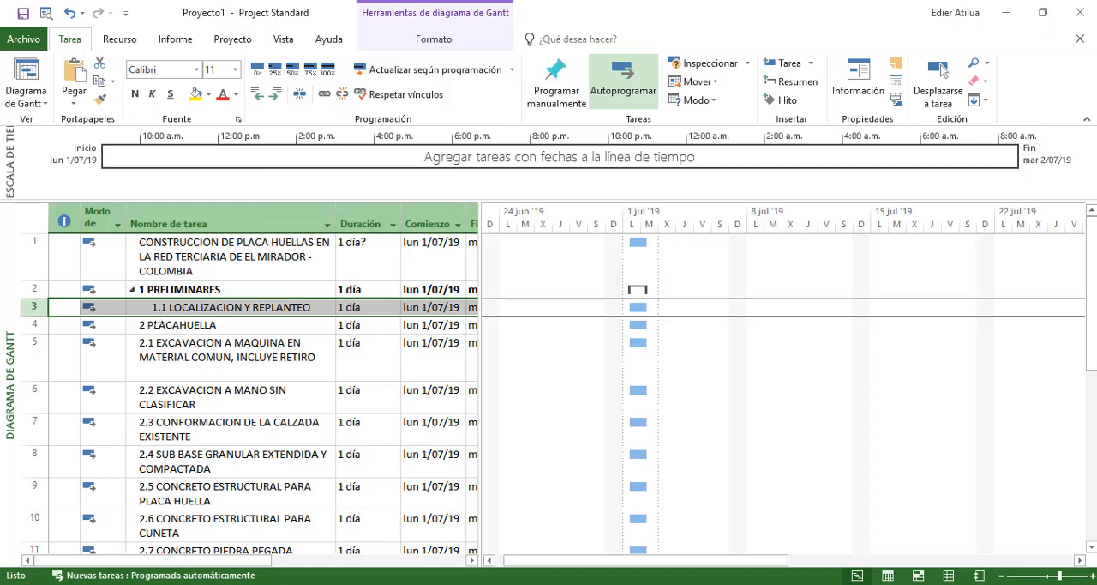
Indent activities 2.1 through 2.10 one level to make them subtasks of 2 PLACAHUELLA
key("Down")
key("Down")
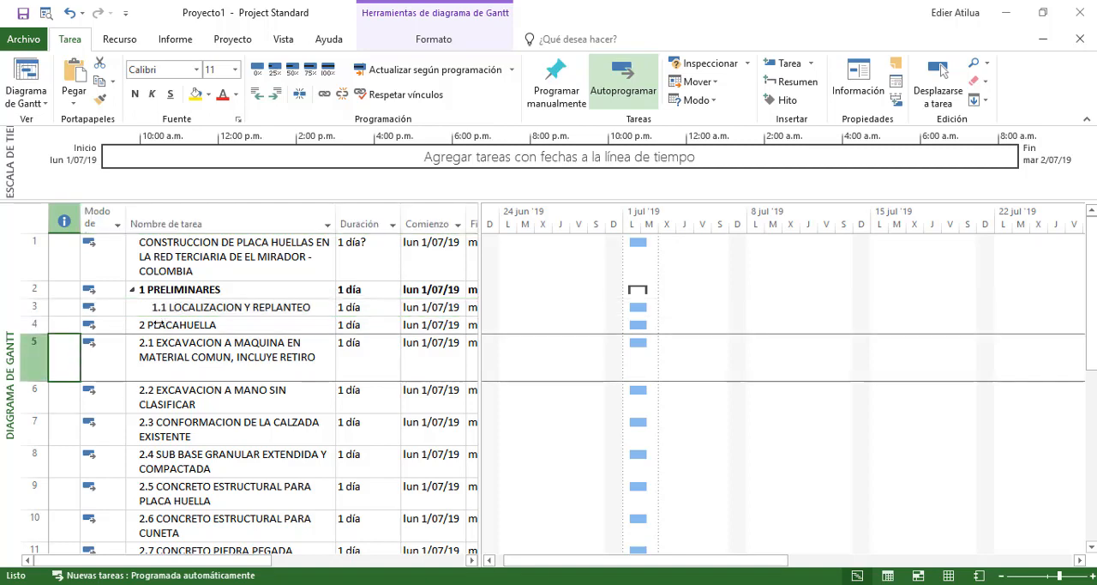
key("alt")
key("Down")
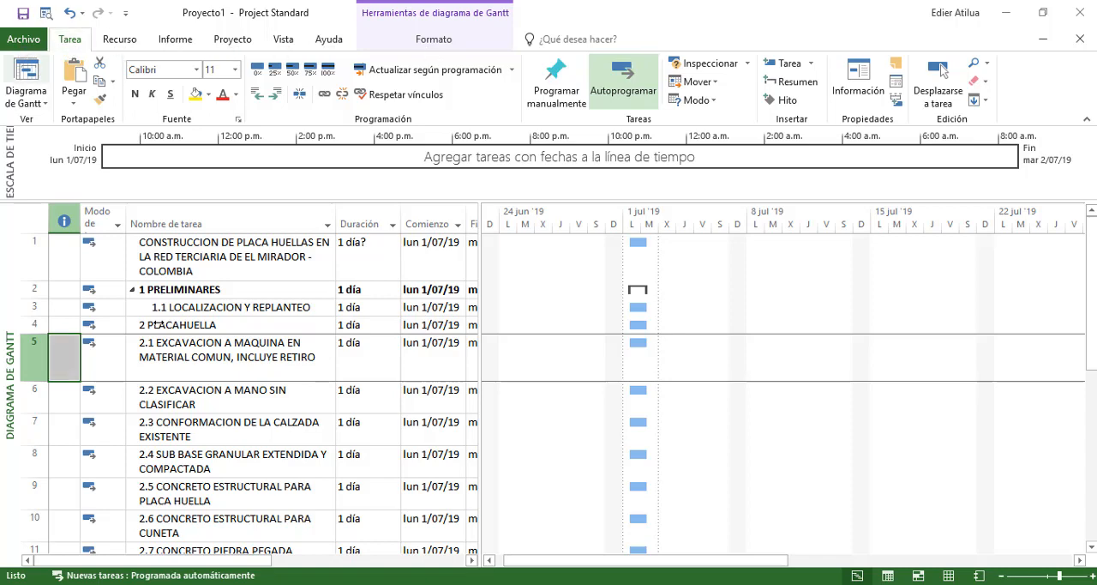
left_click(160, 352)
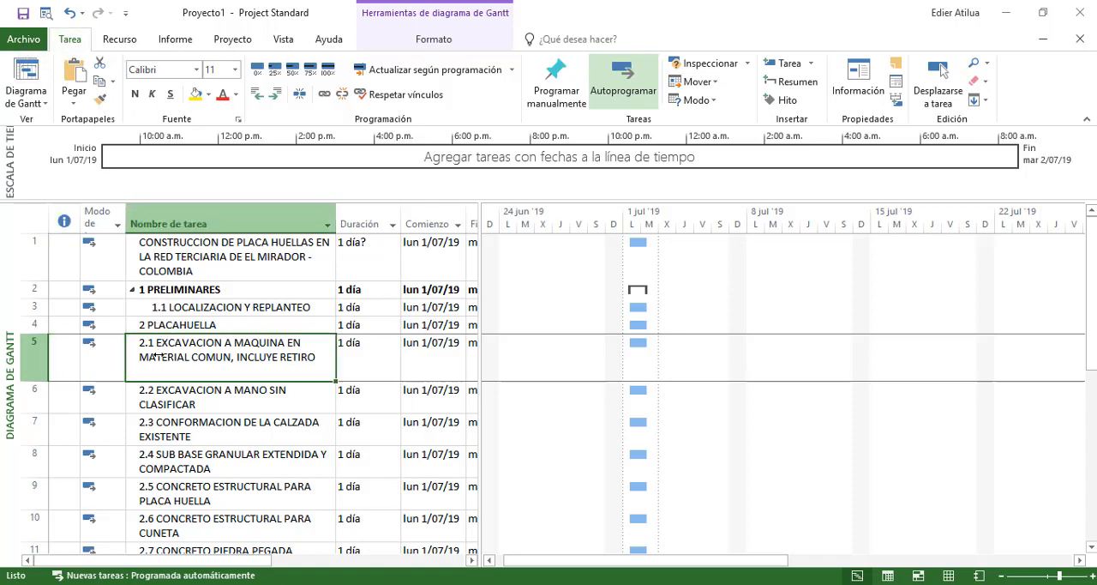
key("shift+Down")
key("shift+Down")
key("shift+Down")
key("shift+Down")
key("shift+Down")
key("shift+Down")
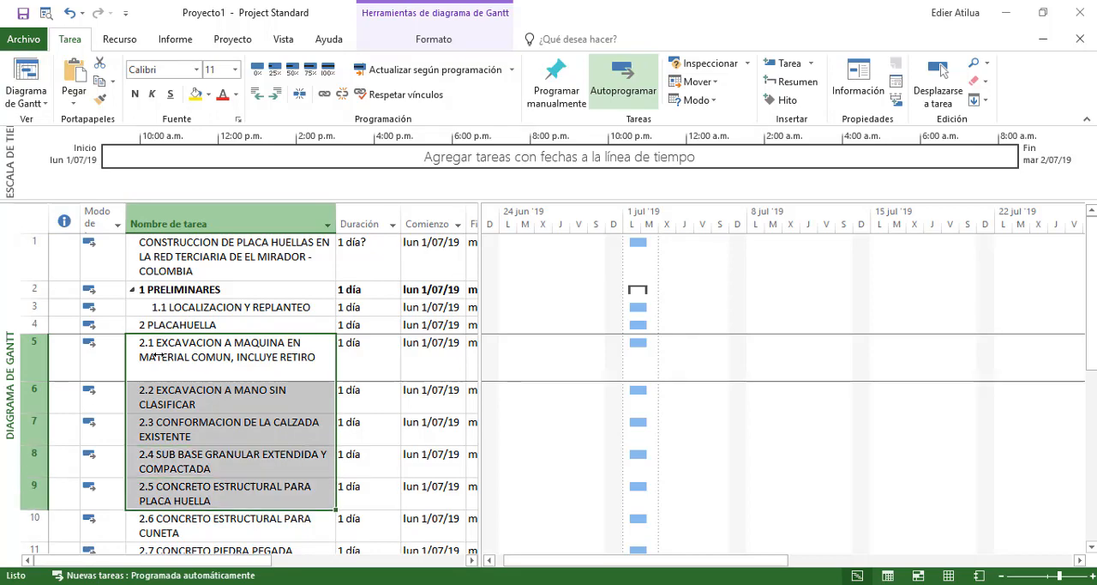
key("shift+Down")
key("shift+Down")
key("shift+Down")
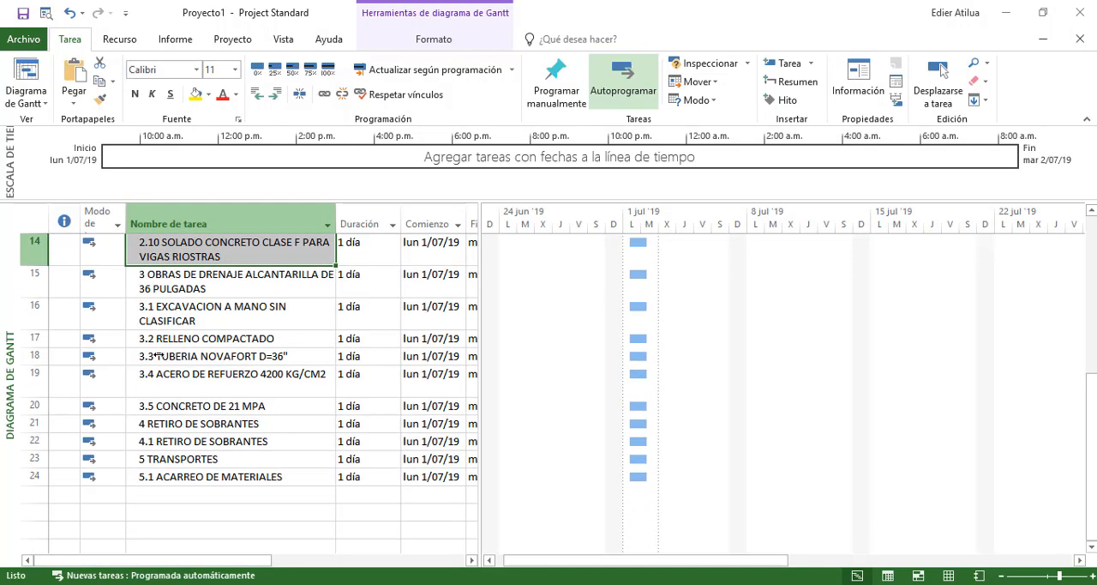
key("alt+shift+Right")
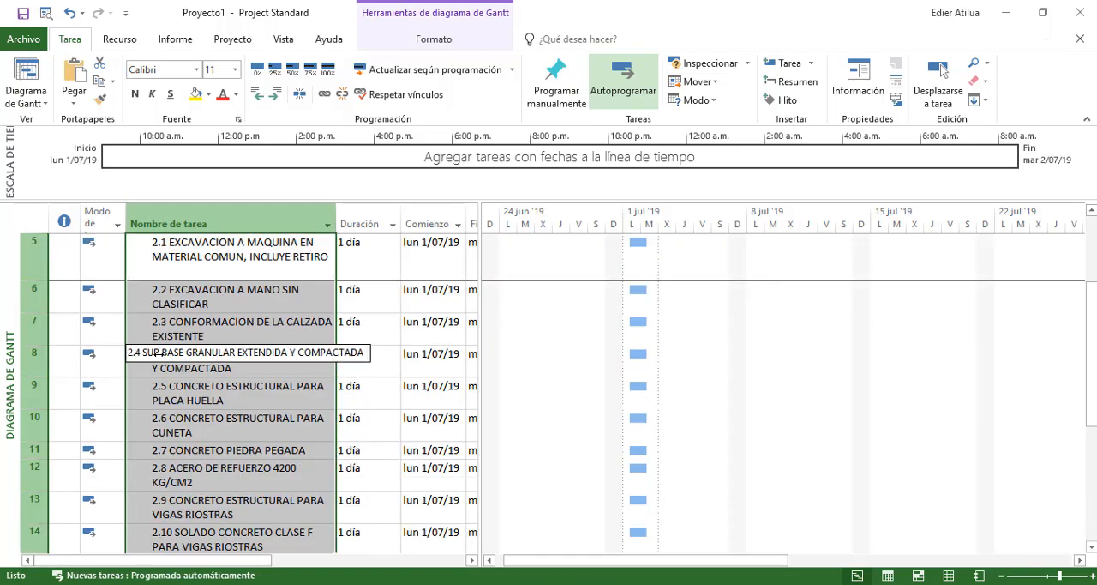
scroll(182, 331, "up", 1)
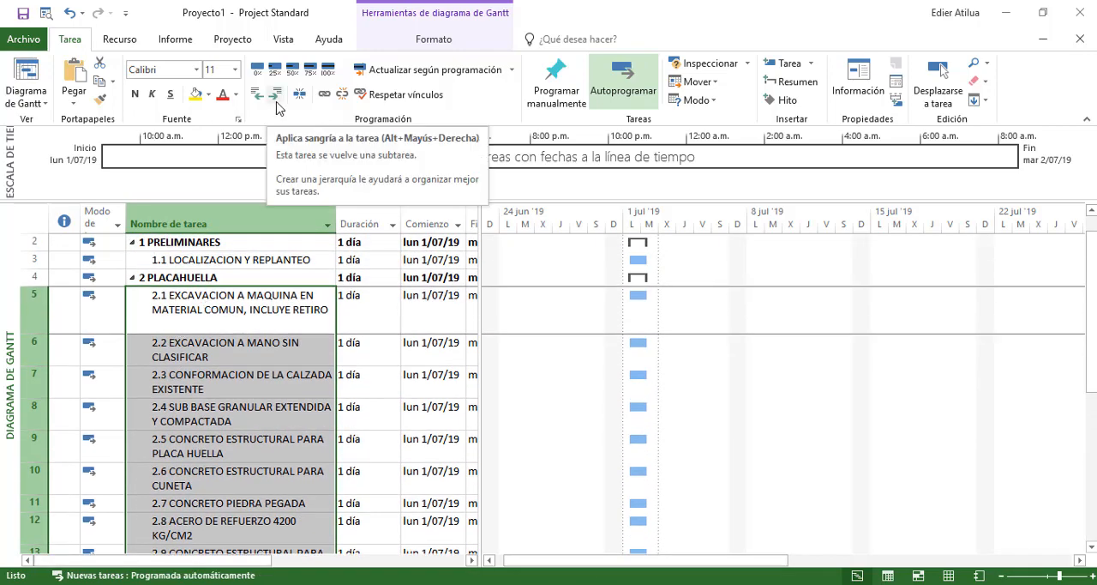
Indent activities 3.1 through 3.5 one level to make them subtasks of chapter 3 OBRAS DE DRENAJE ALCANTARILLA DE 36 PULGADAS
left_click(153, 332)
scroll(155, 331, "down", 4)
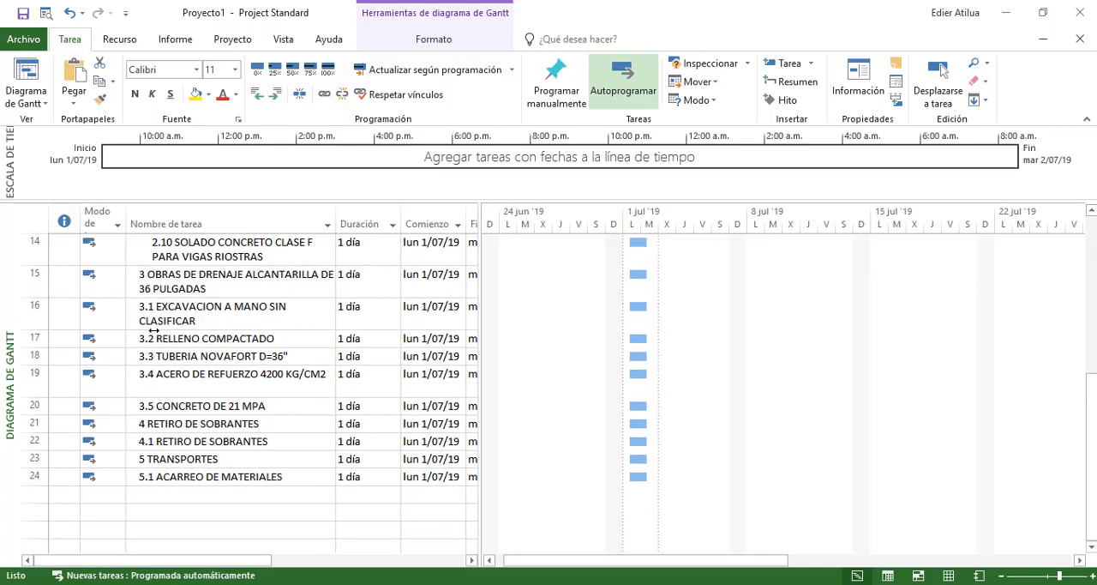
left_click_drag(32, 311, 31, 407)
left_click(274, 93)
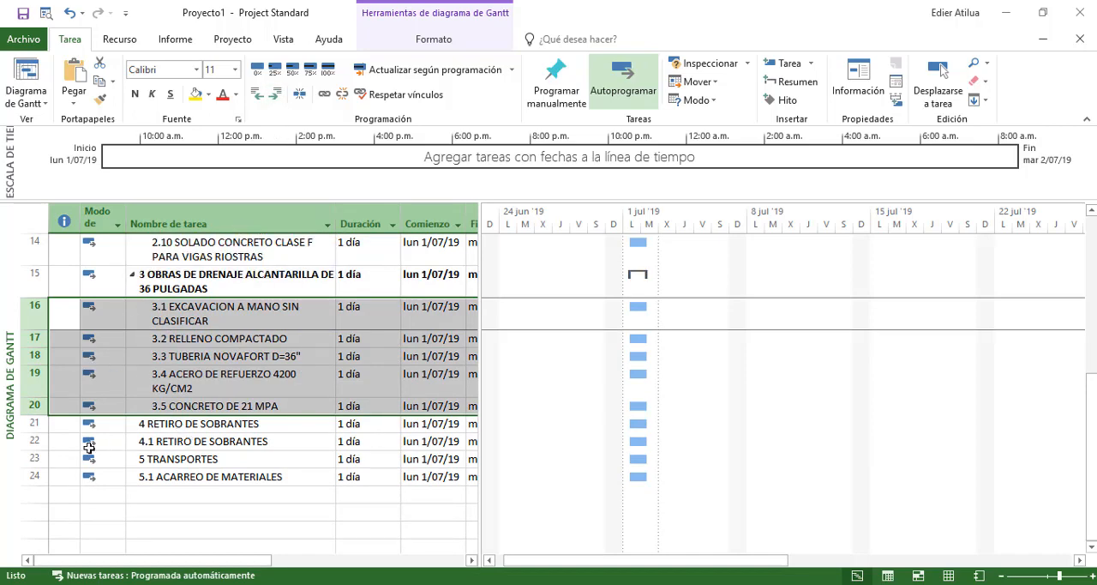
Indent 4.1 RETIRO DE SOBRANTES under chapter 4 and 5.1 ACARREO DE MATERIALES under 5 TRANSPORTES
left_click(34, 441)
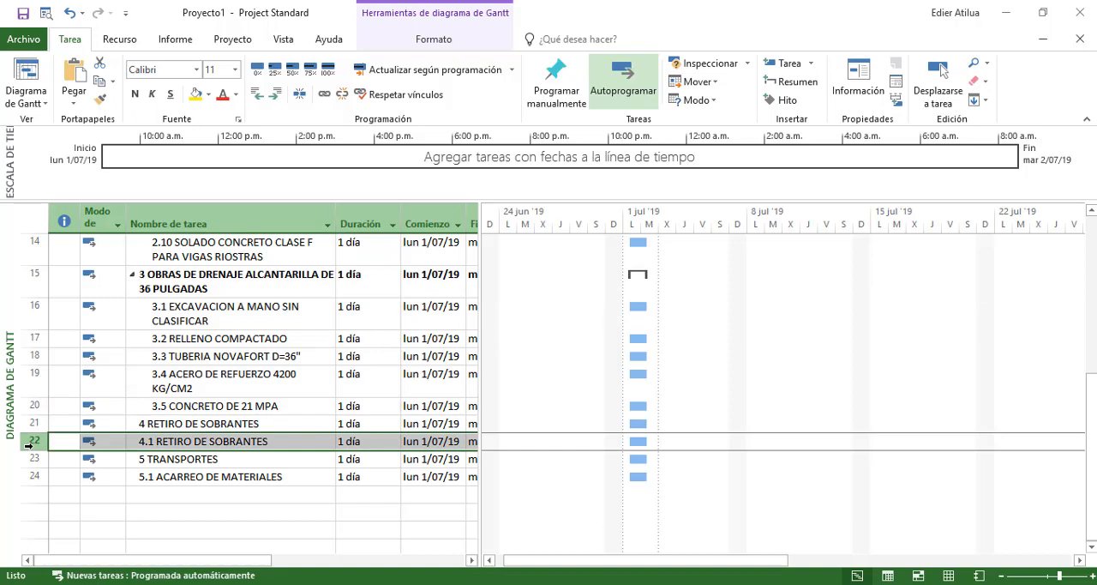
left_click(276, 94)
left_click(26, 476)
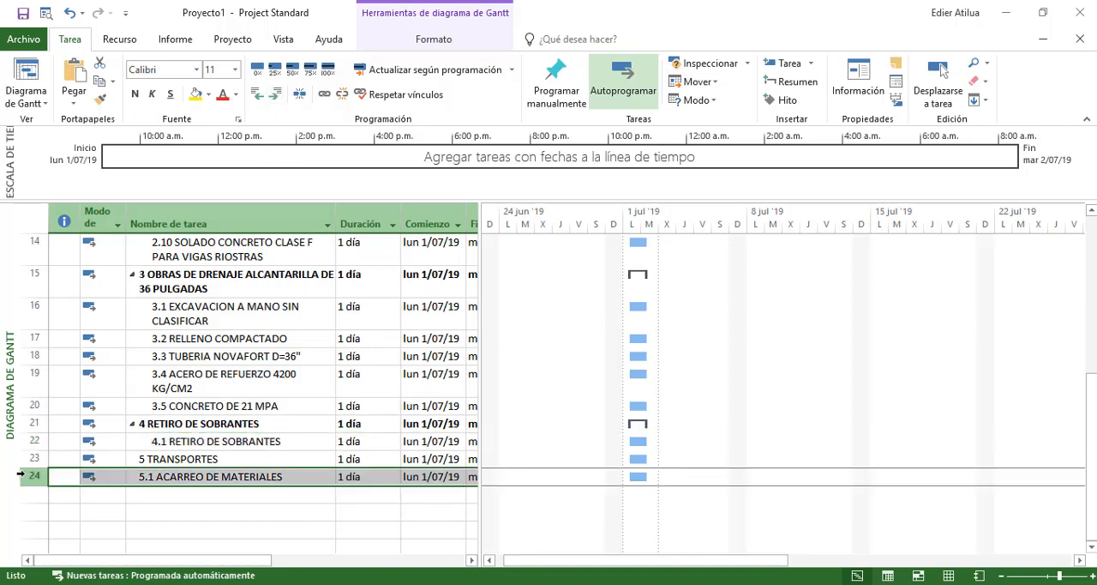
left_click(276, 94)
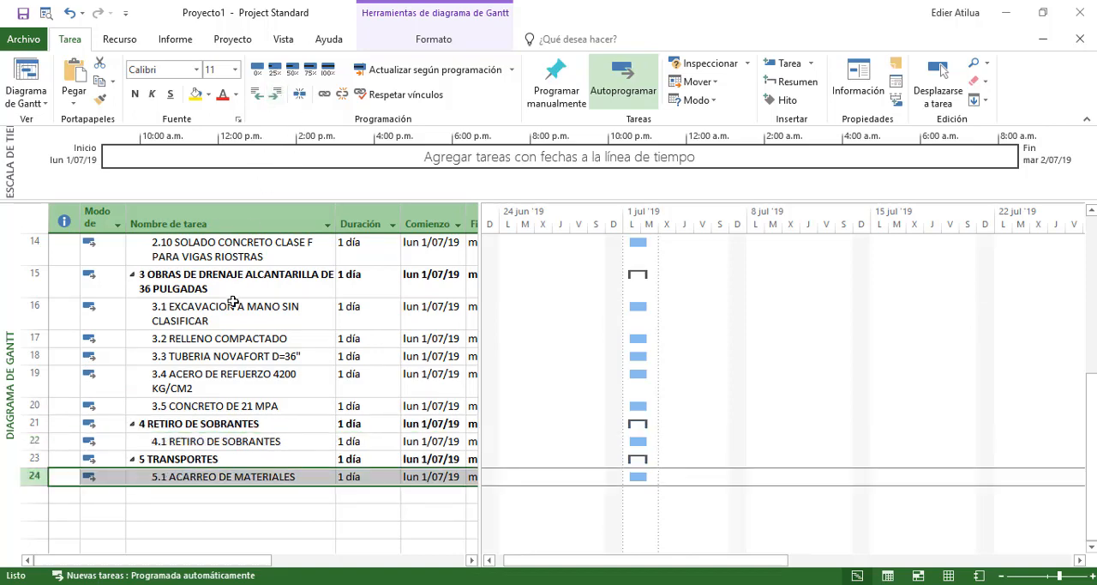
Review the outline from 5 TRANSPORTES up to the project title task, comparing the title's level with chapter 1 PRELIMINARES and its subtask
key("Up")
key("Up")
key("Up")
key("Up")
key("Up")
key("Up")
key("Up")
key("Up")
key("Up")
key("Up")
key("Up")
key("Up")
key("Up")
key("Up")
key("Up")
key("Up")
key("Up")
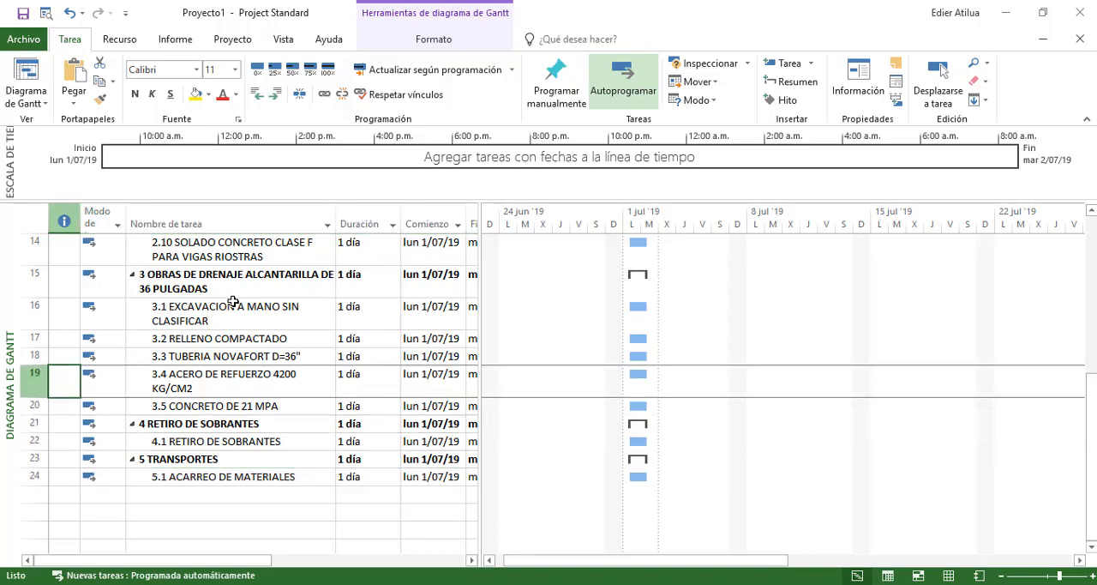
key("Up")
key("Up")
key("Up")
key("Up")
key("Up")
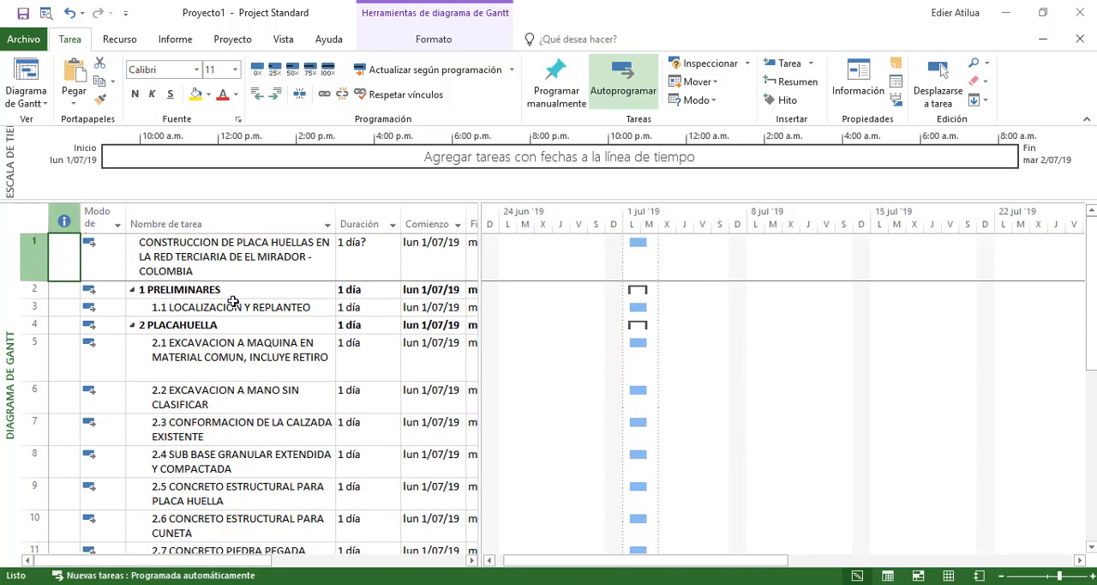
key("Down")
key("Up")
key("Down")
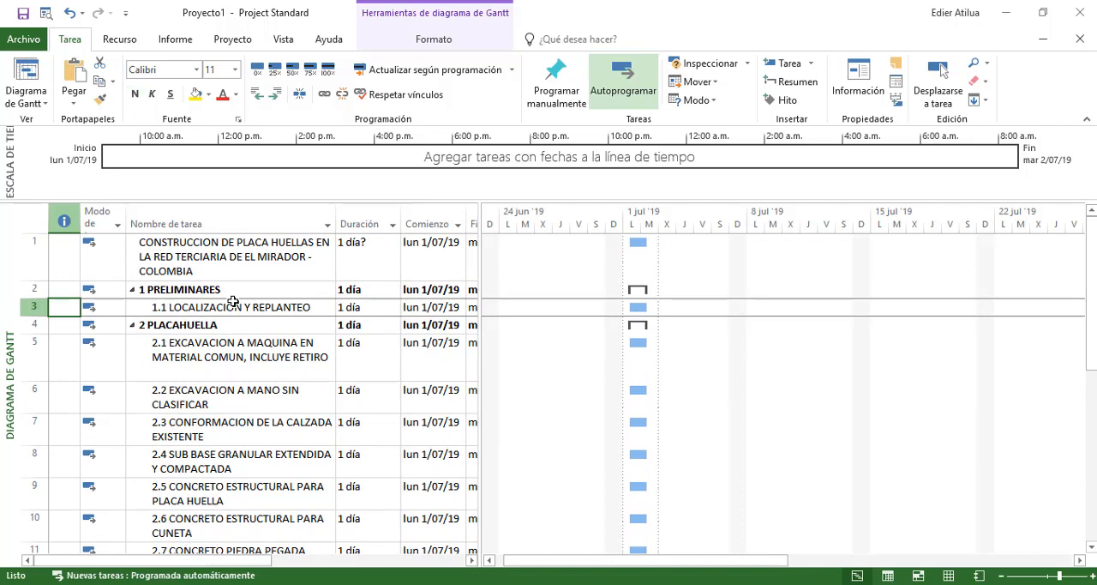
key("Up")
key("Down")
key("Up")
key("Down")
key("Down")
key("Up")
key("Up")
key("Up")
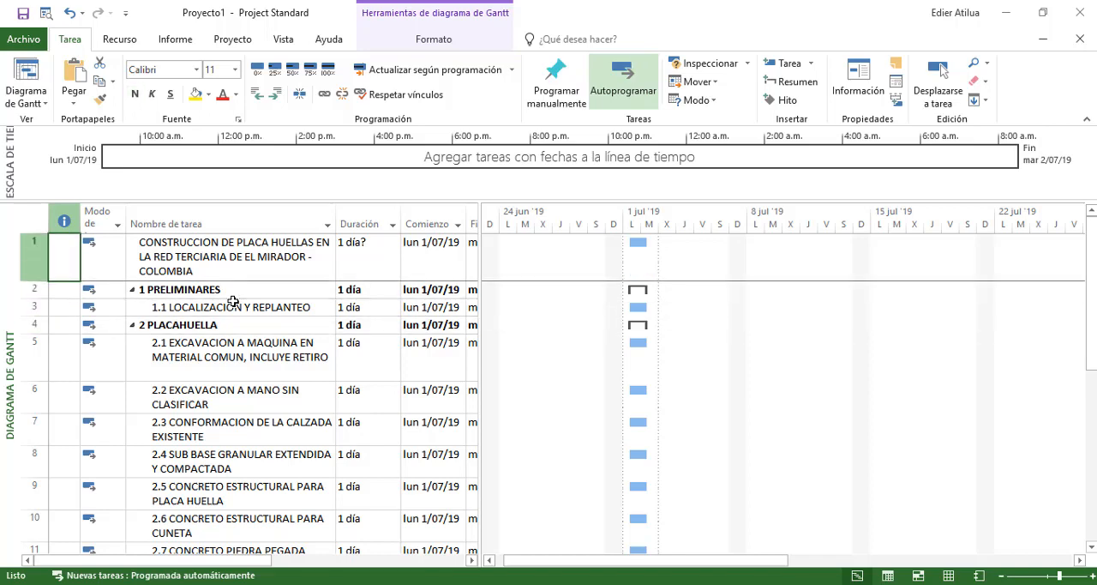
key("Down")
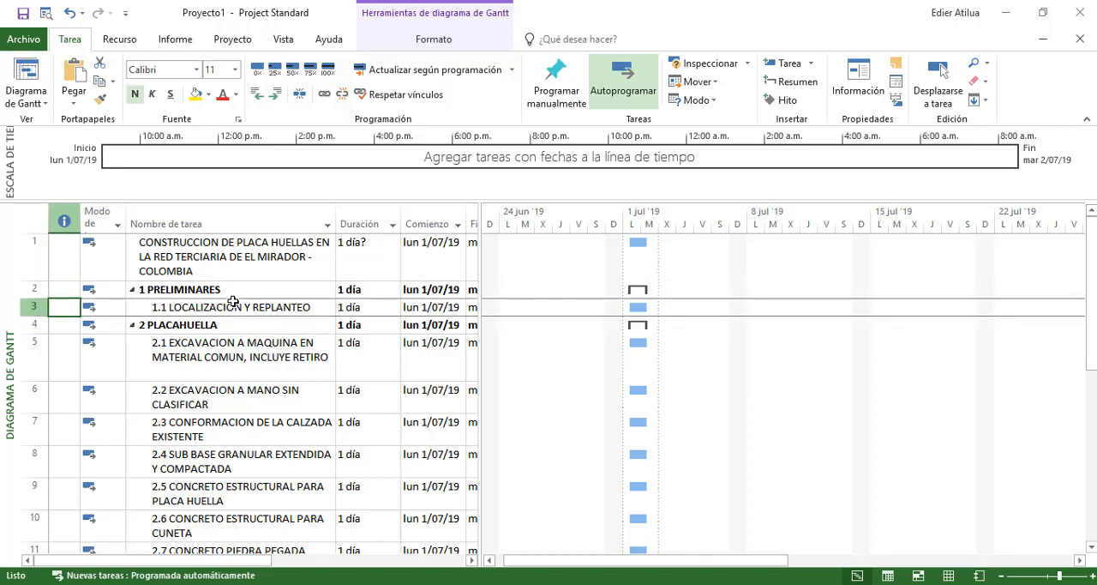
key("Up")
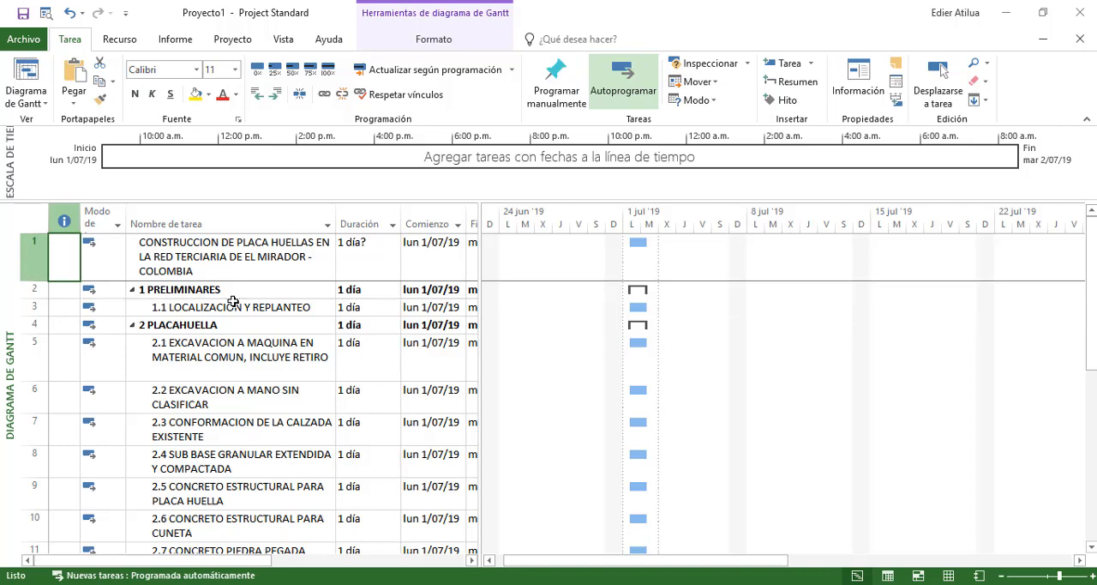
key("Down")
key("Up")
key("Down")
key("Down")
key("Down")
key("Down")
key("Down")
key("Down")
key("Down")
key("Down")
key("Down")
key("Down")
key("Down")
key("Down")
key("Down")
key("Down")
key("Down")
key("Down")
key("Down")
key("Down")
key("Down")
key("Down")
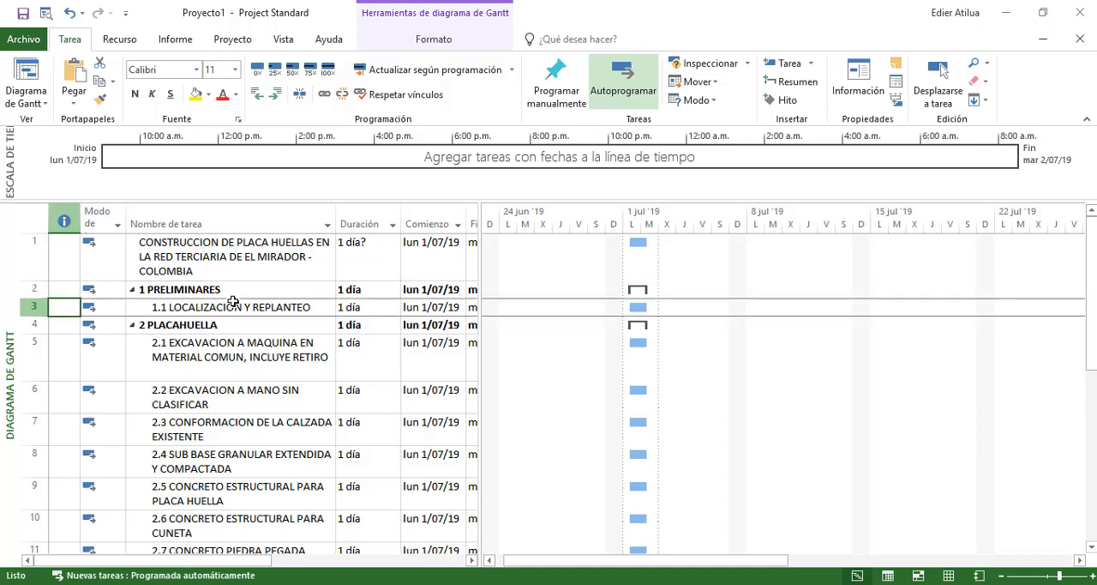
key("Up")
key("Up")
key("Up")
key("Up")
key("Up")
key("Up")
key("Up")
key("Up")
key("Up")
key("Up")
key("Up")
key("Up")
key("Up")
key("Up")
key("Up")
key("Up")
key("Up")
key("Up")
key("Up")
key("Up")
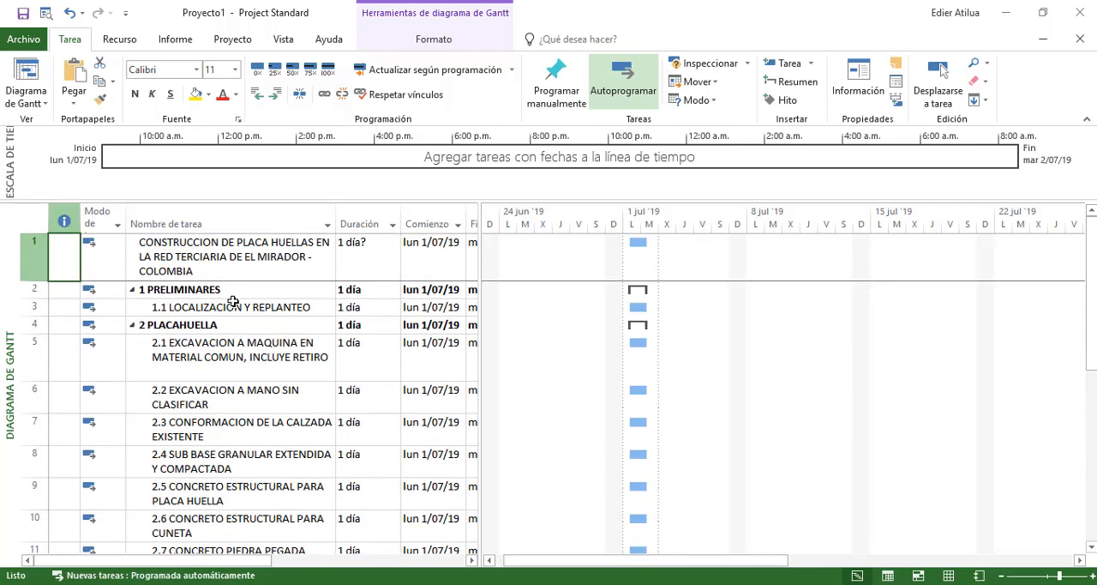
Try indenting all chapters and activities, from 1 PRELIMINARES to 5.1 ACARREO DE MATERIALES, under the project title task, and undo the indentation
left_click_drag(34, 289, 34, 343)
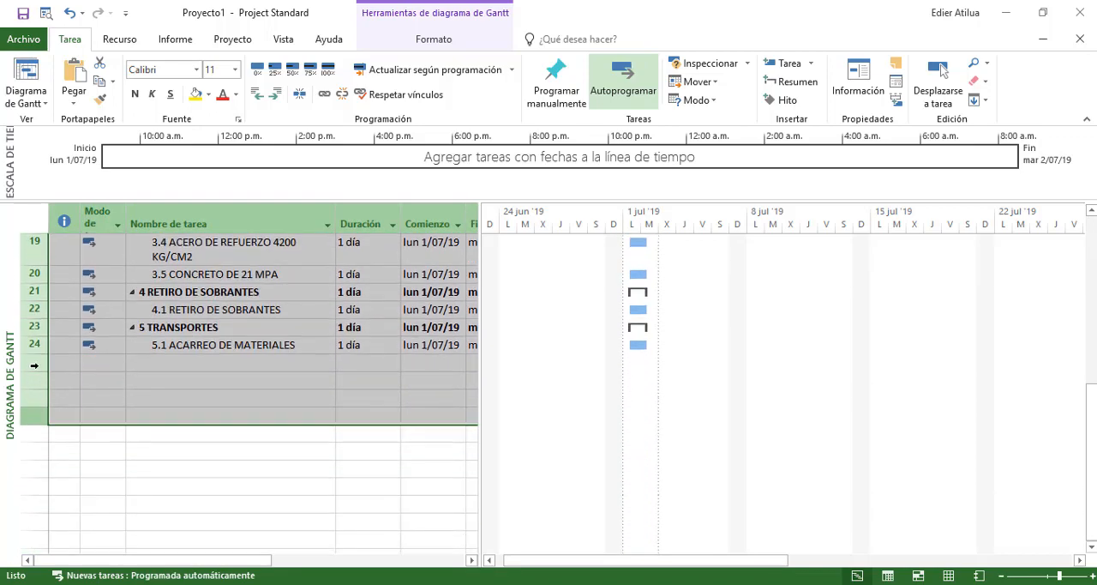
left_click(276, 94)
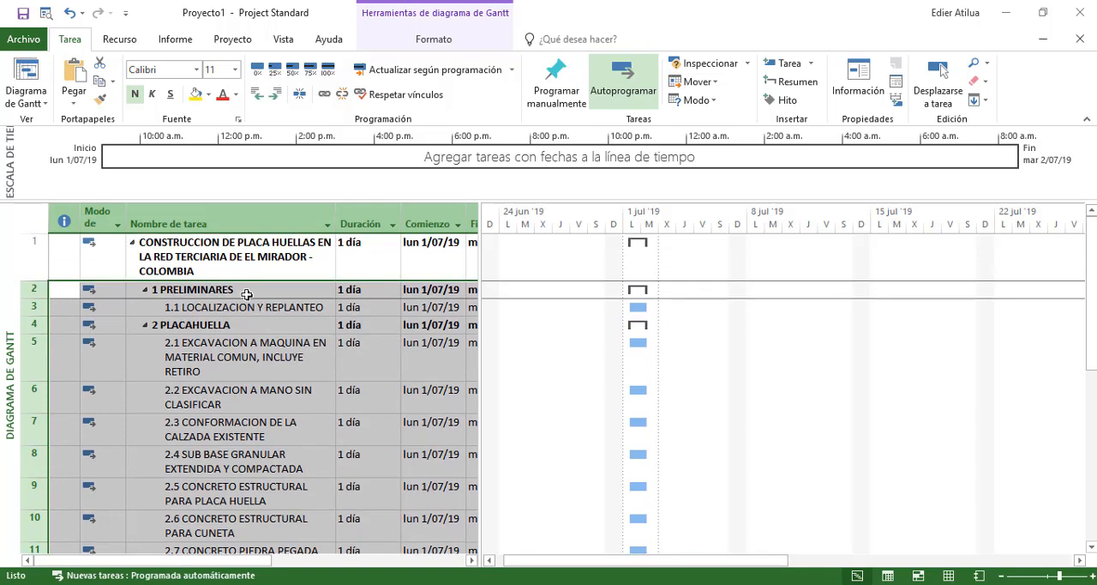
left_click(218, 247)
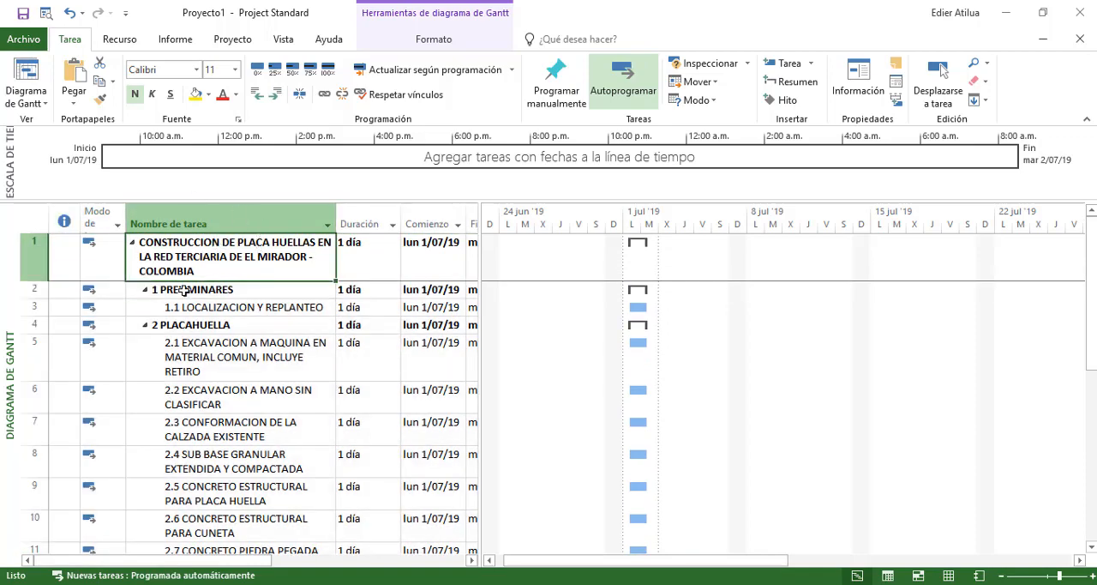
left_click(193, 255)
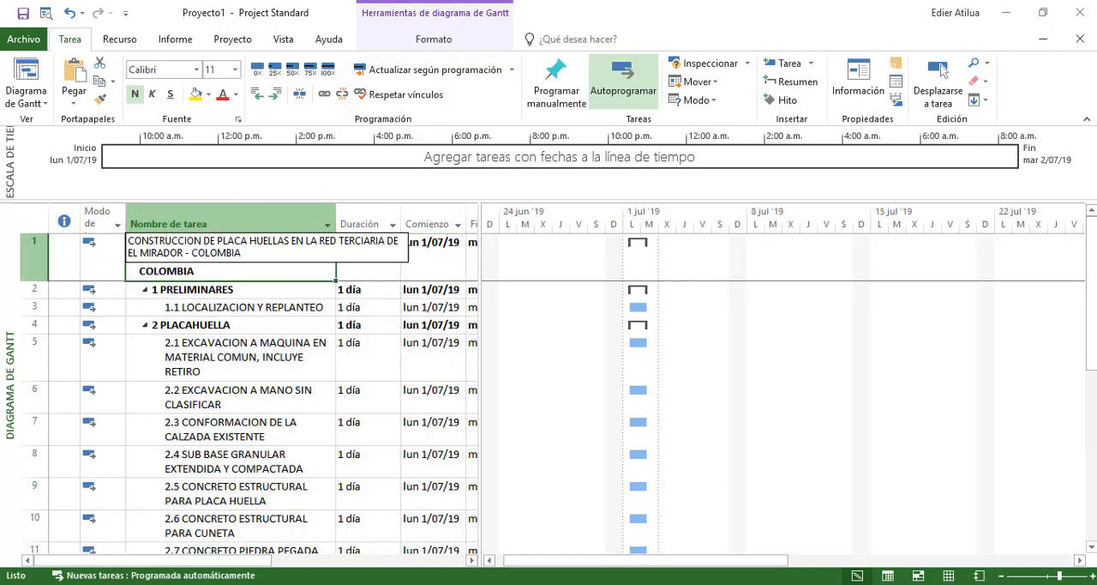
key("ctrl+z")
scroll(228, 264, "up", 6)
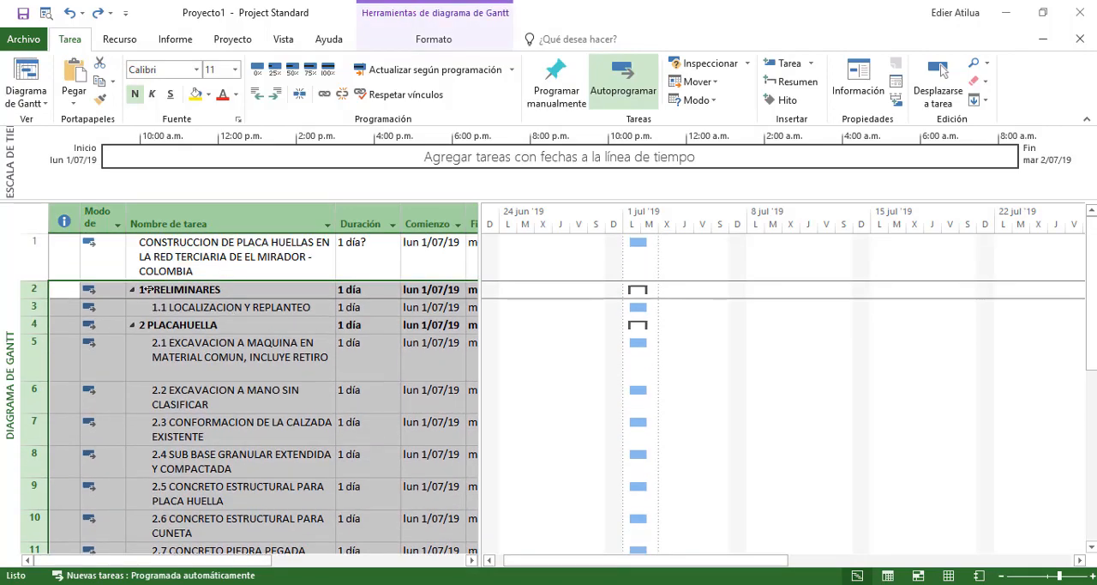
Try inserting a summary task above only the project title task, and undo the insertion
left_click(168, 258)
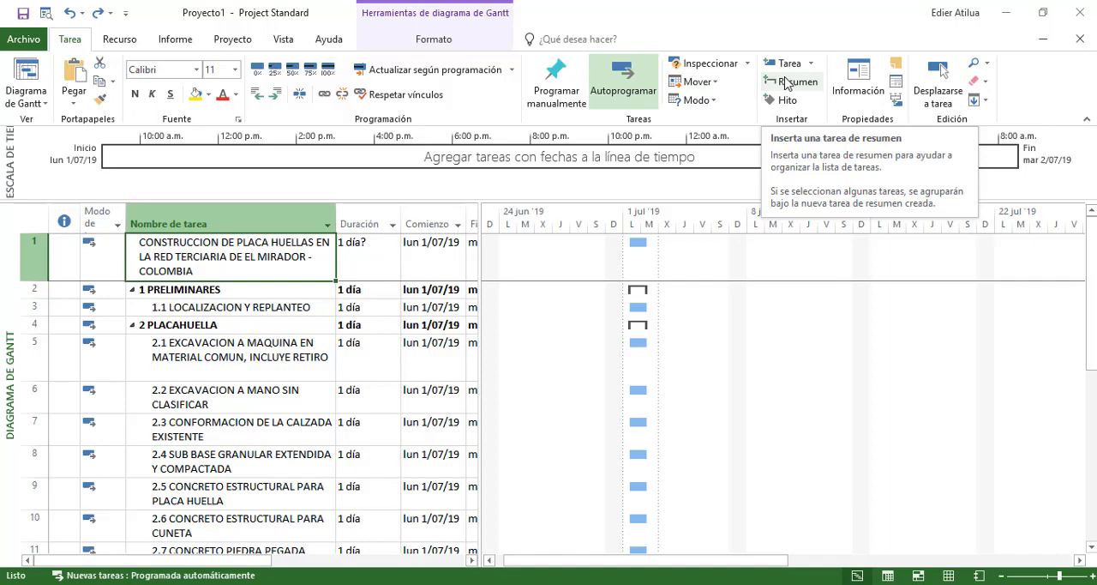
left_click(33, 290)
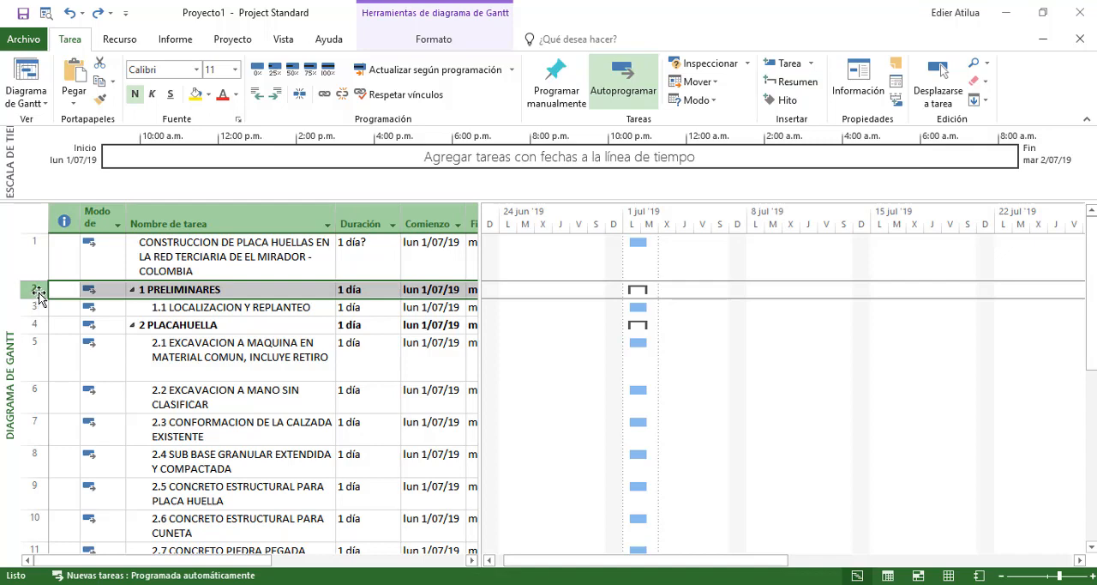
left_click(164, 253)
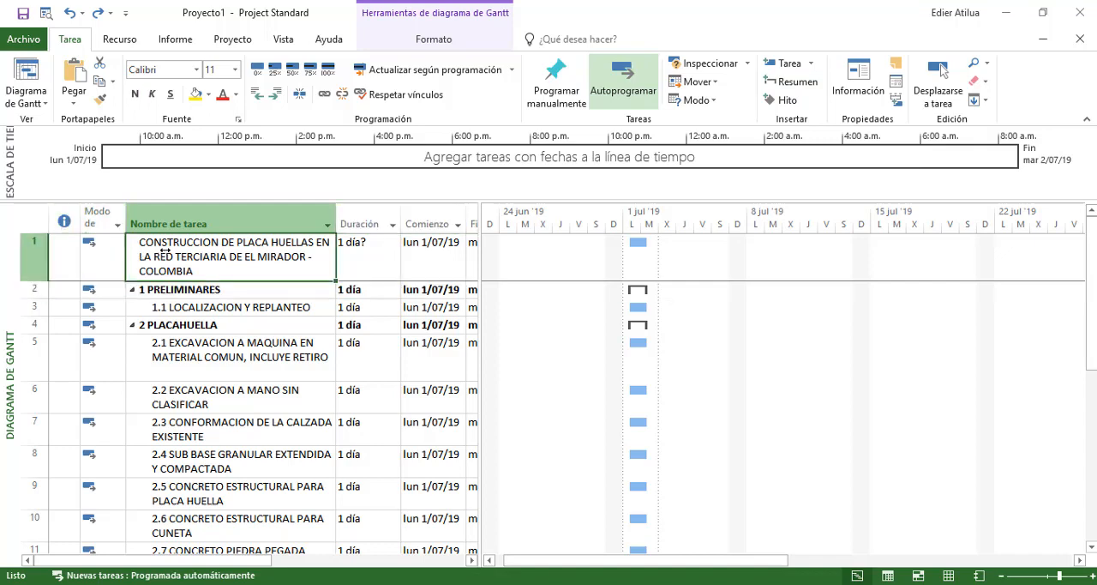
left_click(810, 86)
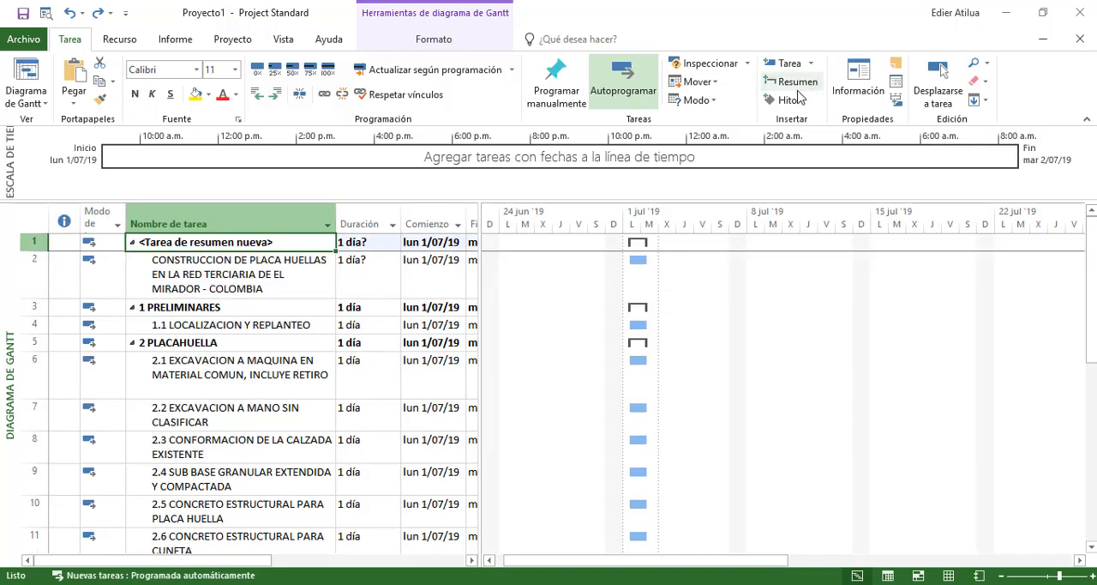
key("ctrl+z")
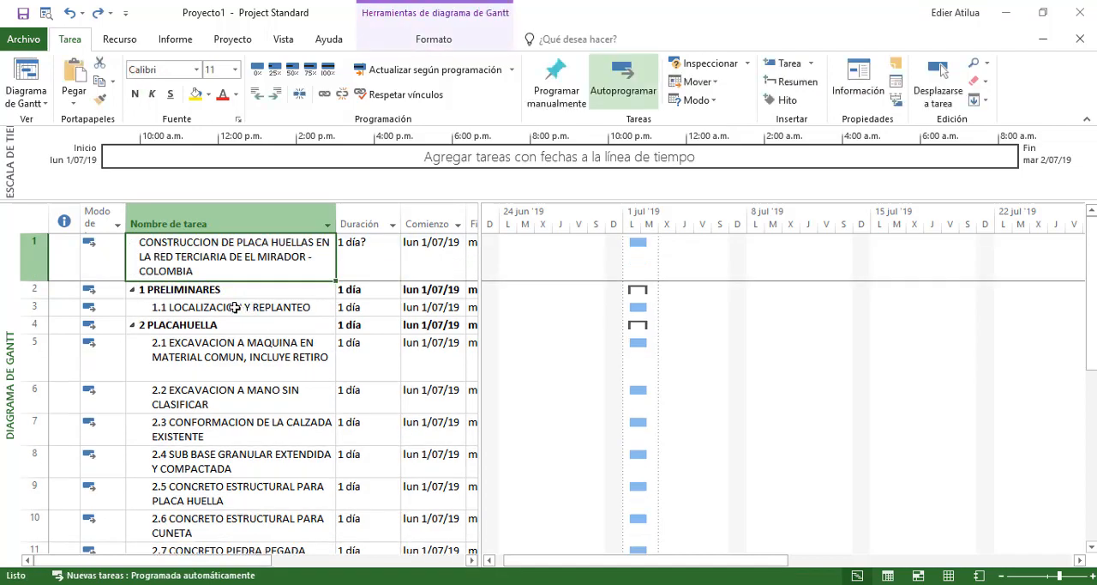
Try inserting a new summary task over all chapters and activities from 1 PRELIMINARES to 5.1 ACARREO DE MATERIALES, and undo it
left_click(34, 290)
left_click_drag(34, 291, 68, 270)
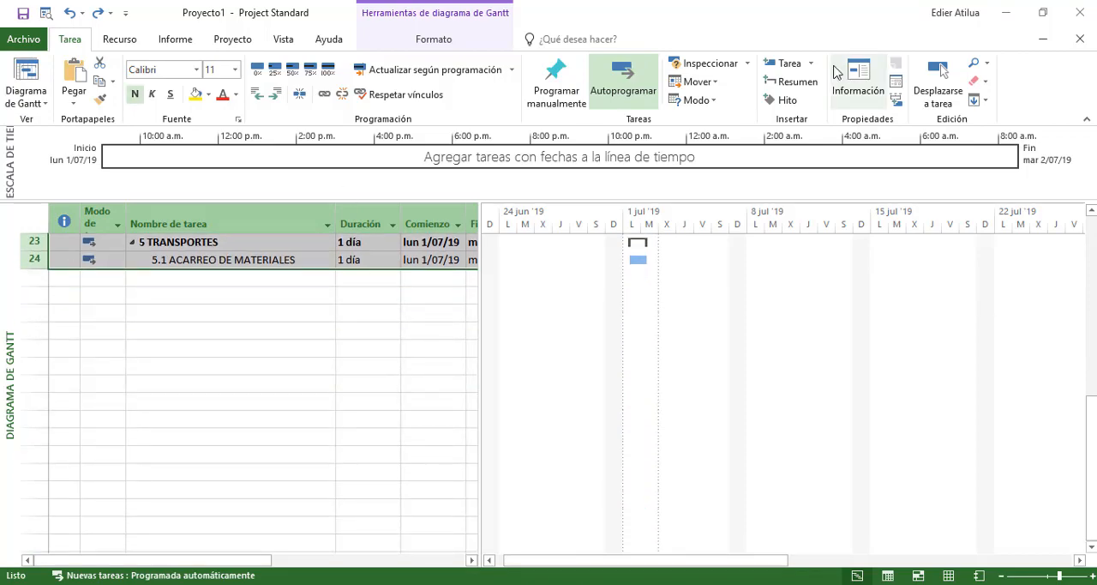
left_click(791, 81)
scroll(370, 306, "up", 1)
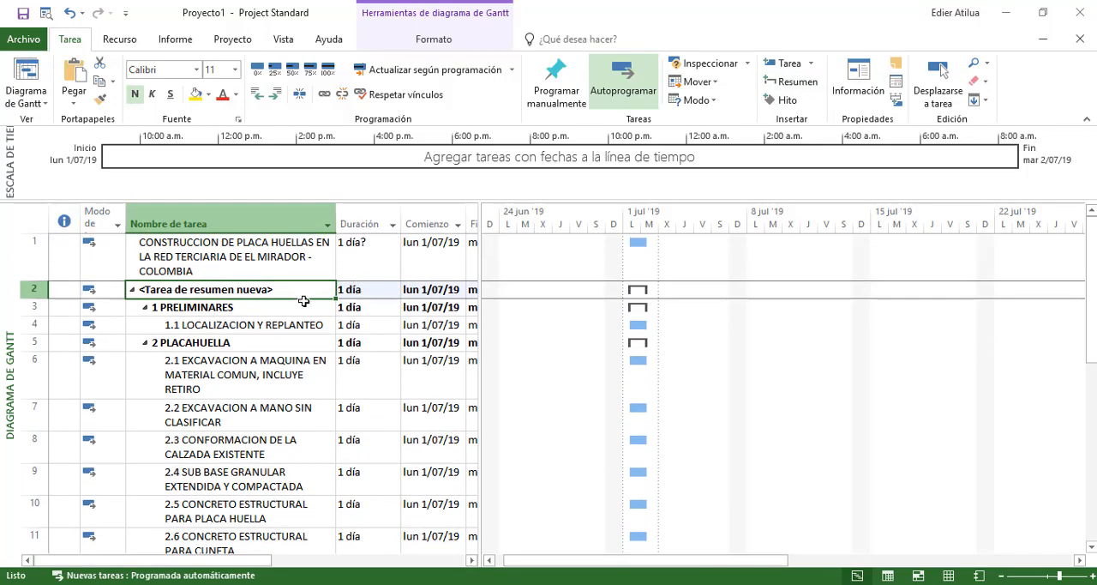
key("Down")
left_click(260, 292)
key("ctrl+z")
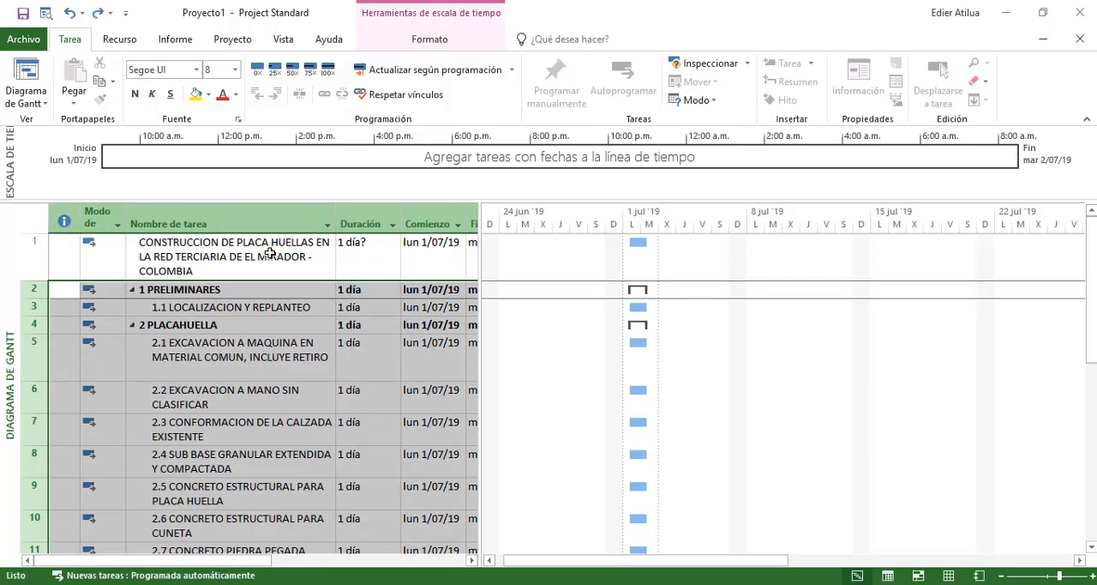
Indent all chapters and activities, from 1 PRELIMINARES to 5.1 ACARREO DE MATERIALES, one level under the project title task
left_click(210, 327)
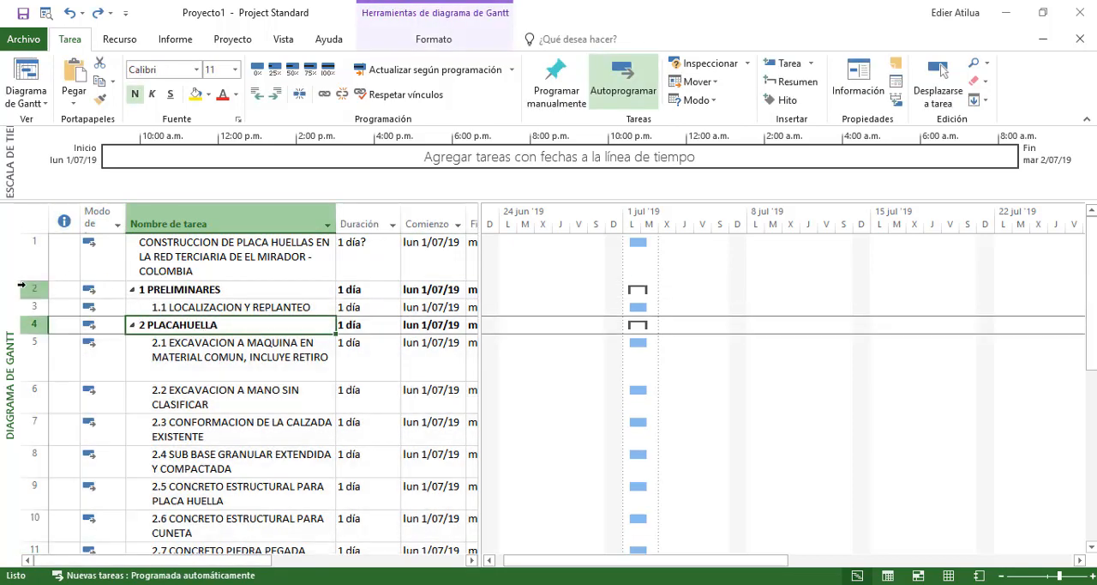
left_click_drag(26, 289, 92, 314)
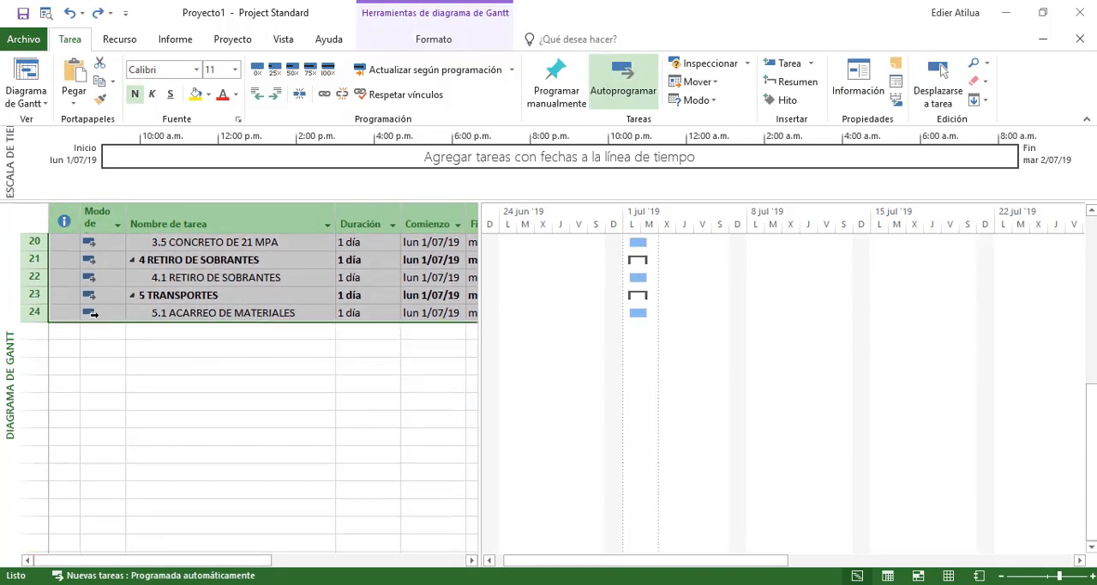
scroll(216, 283, "up", 6)
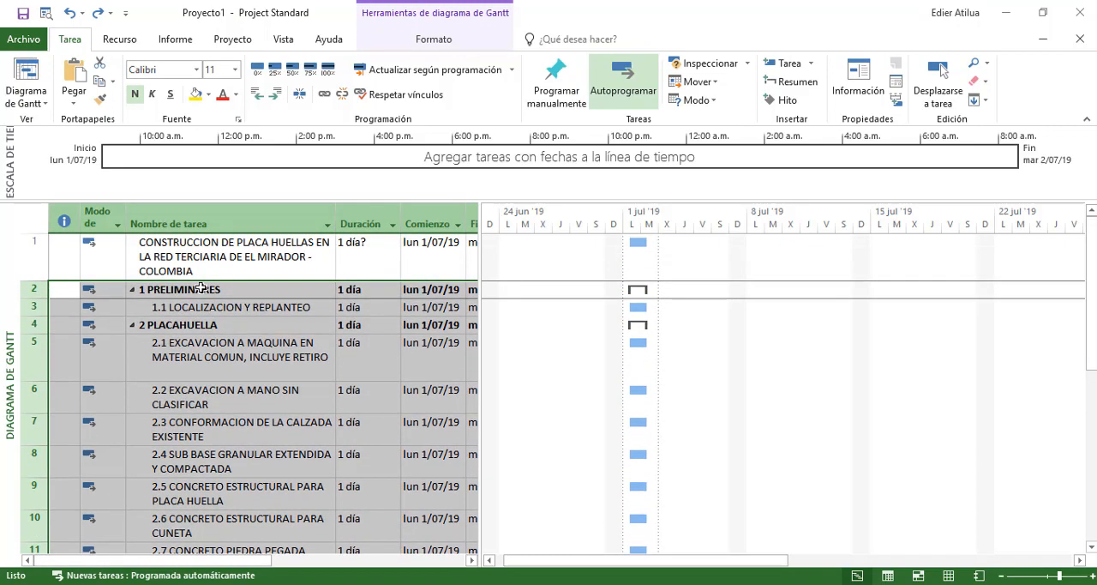
left_click(276, 96)
left_click(221, 384)
scroll(231, 343, "down", 10)
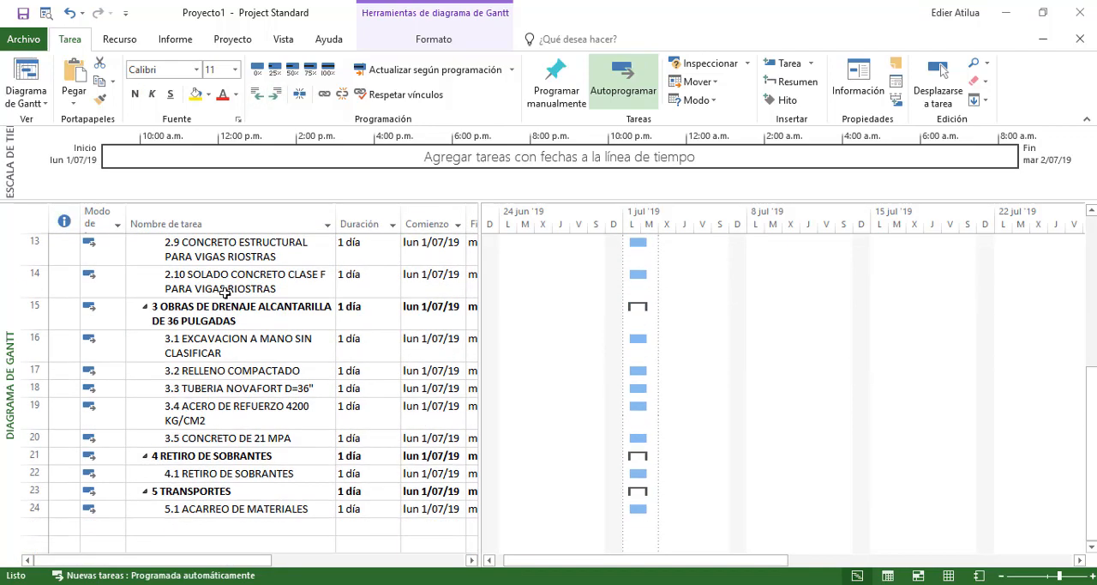
scroll(234, 293, "up", 10)
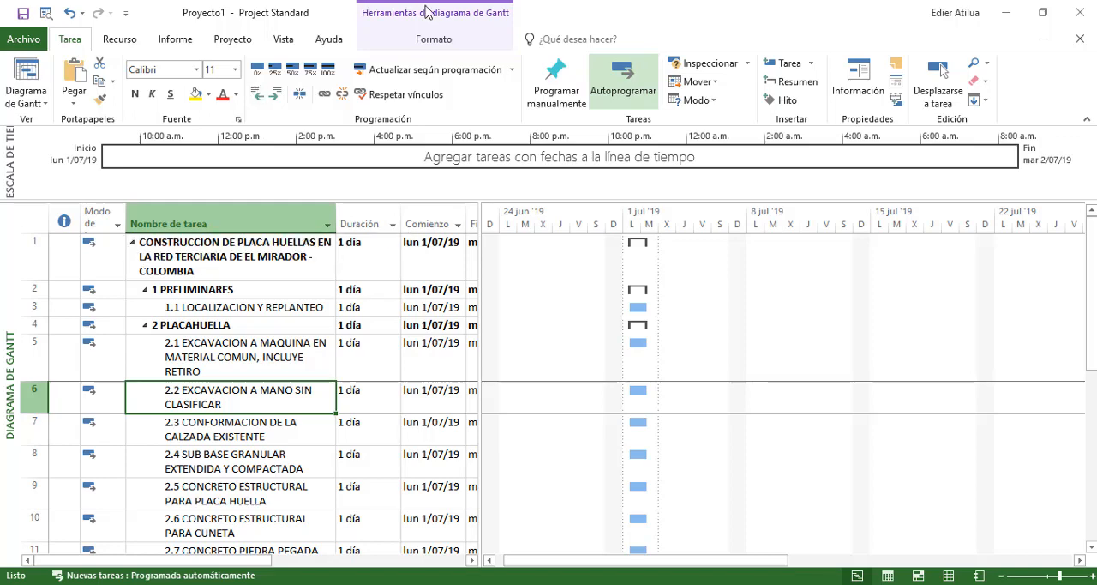
left_click(366, 307)
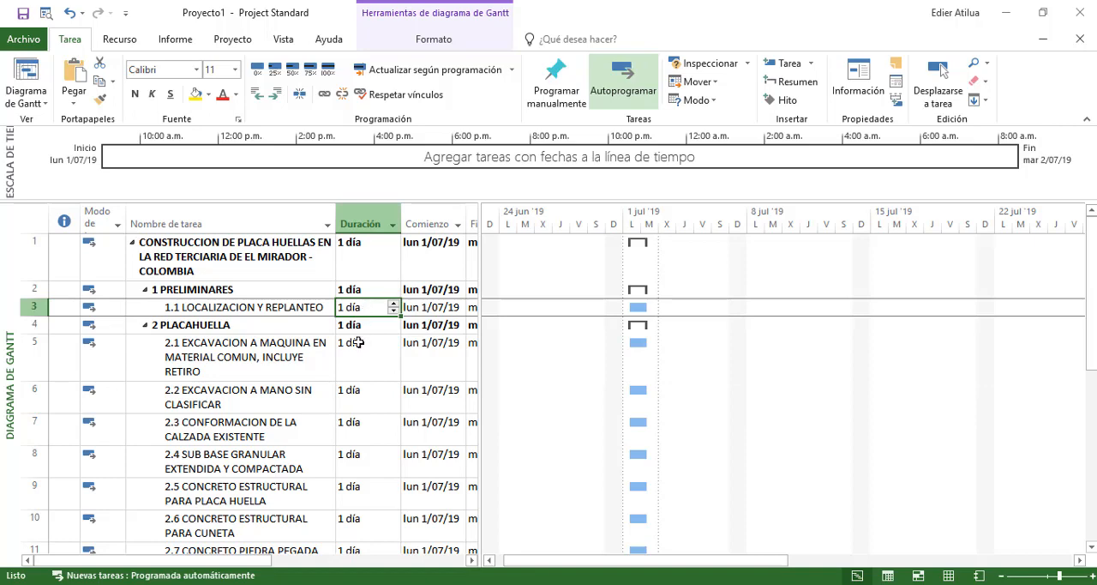
left_click(359, 342)
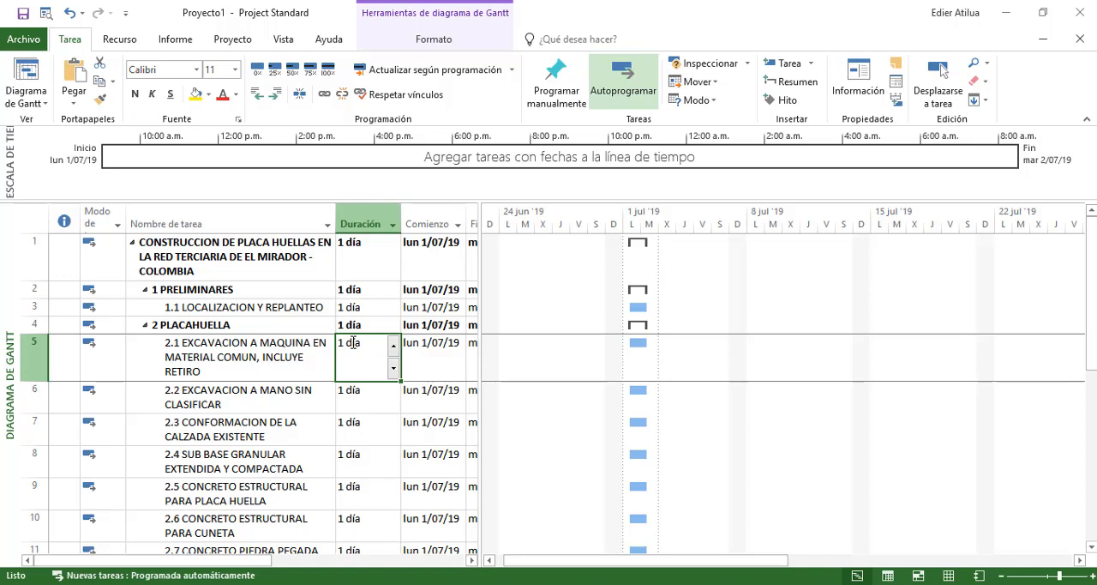
left_click(204, 352)
left_click(340, 353)
left_click(285, 347)
left_click(346, 347)
mouse_move(453, 583)
left_click(345, 392)
Look up activity 2.1's duration in the Excel budget PRESUPUESTO PLACA HUELLA.xlsx and set it to 15 days in the Project schedule
left_click(357, 360)
key("alt+Tab")
key("alt+Tab")
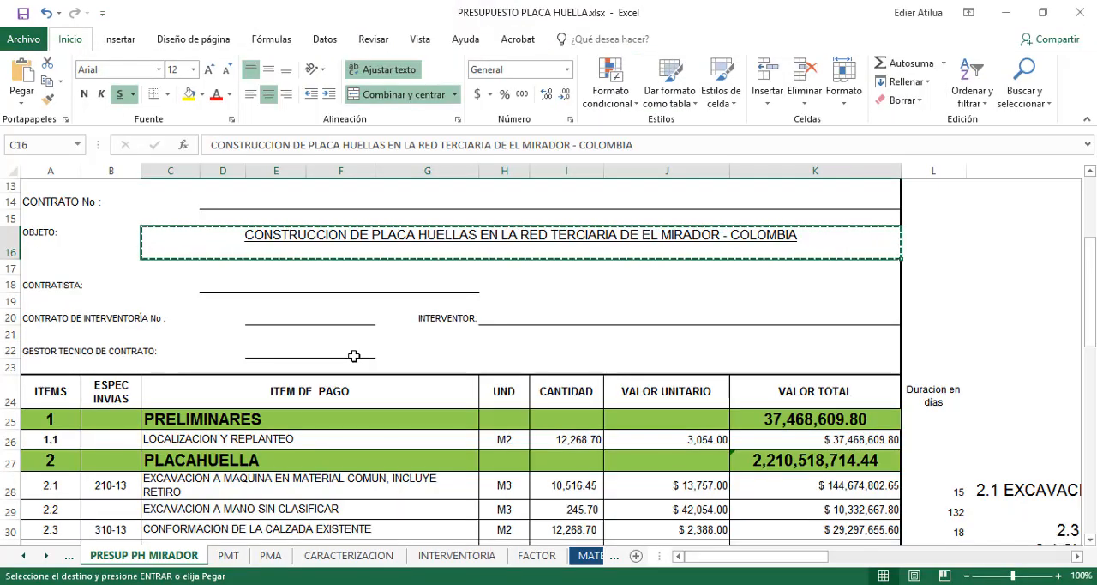
left_click(514, 321)
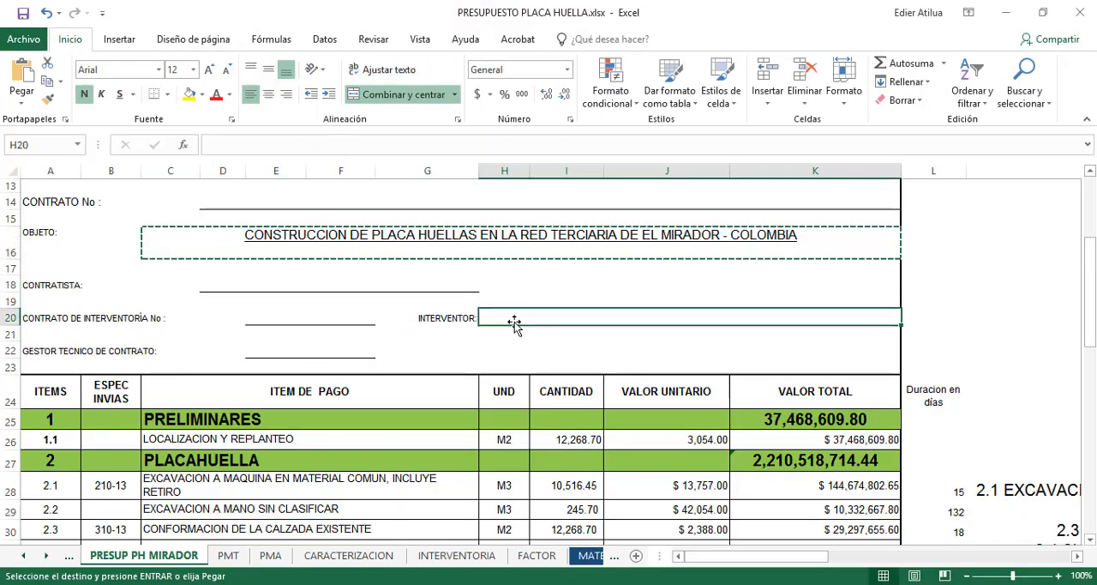
scroll(512, 321, "down", 2)
left_click(949, 381)
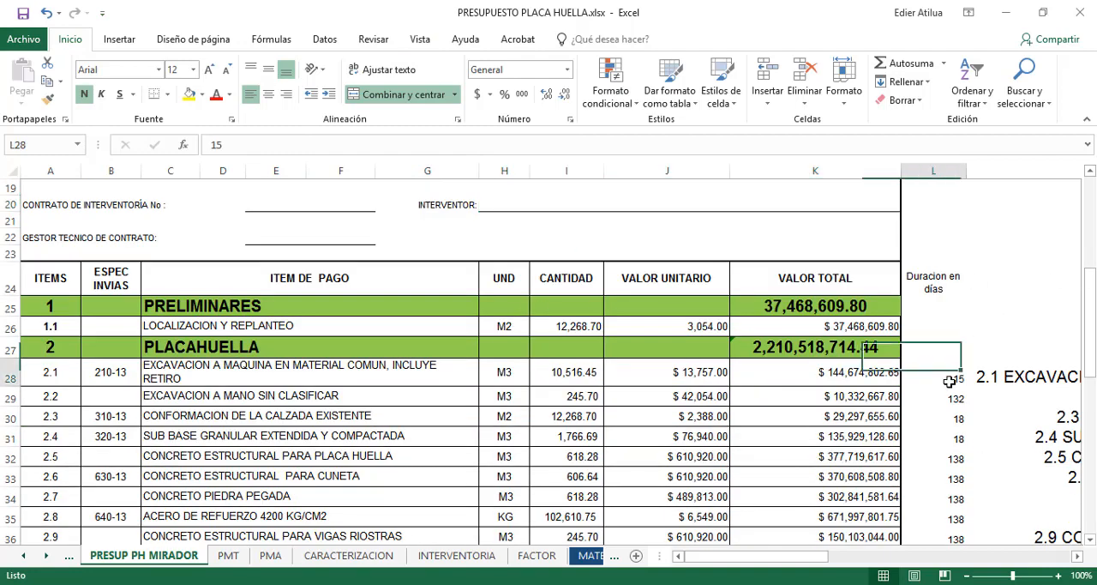
key("alt+Tab")
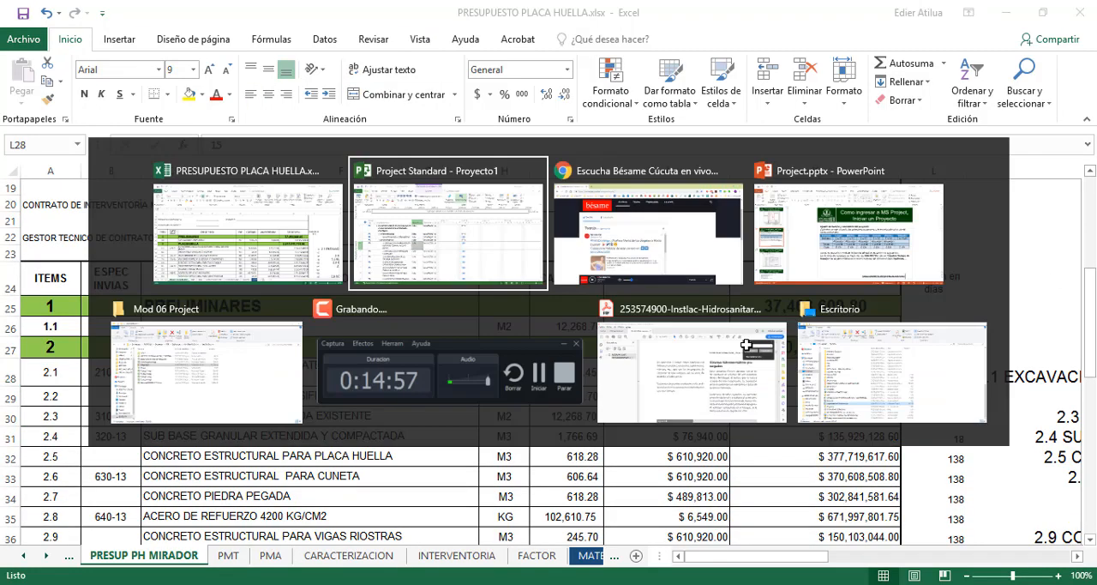
type("15")
key("Return")
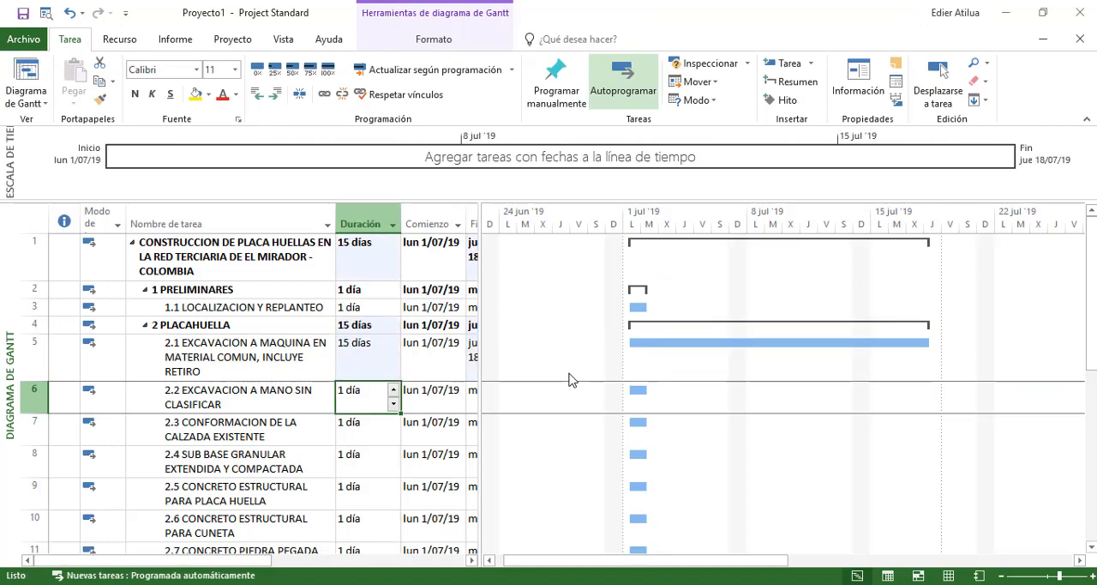
Set the duration of activity 2.2 EXCAVACION A MANO SIN CLASIFICAR to 132 days, checking the Excel budget for the value
key("alt+Tab")
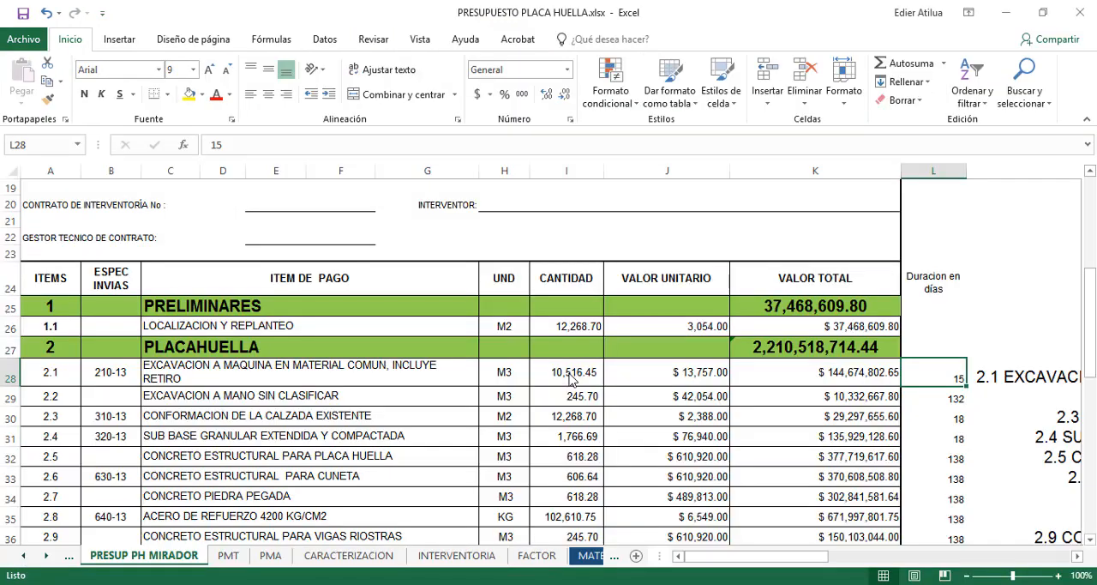
key("alt+Tab")
type("132")
key("Return")
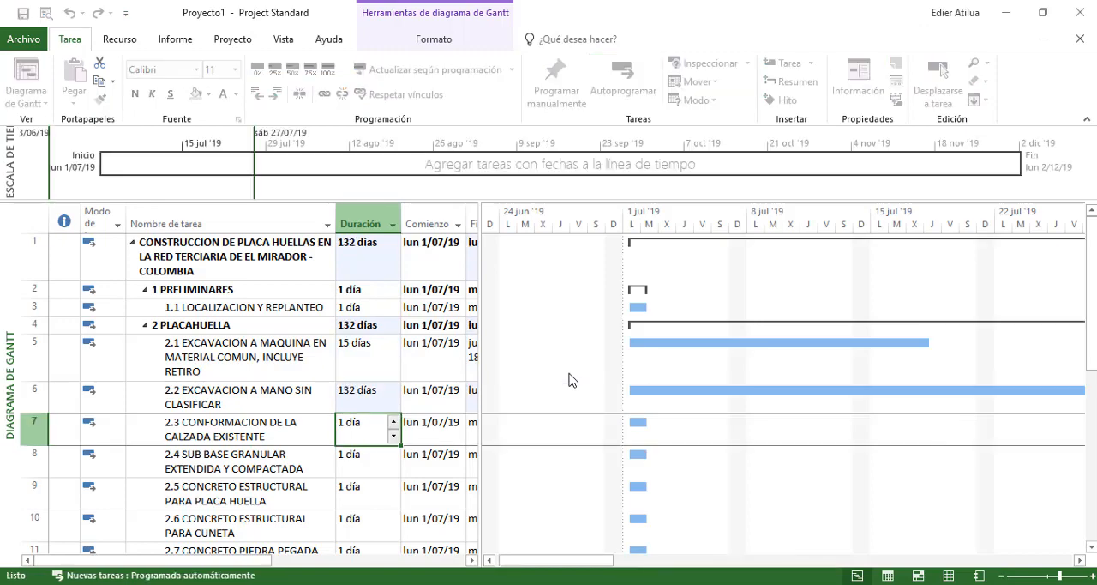
Copy the durations of activities 2.3 to 2.10 from the Excel budget into the Project duration column, matching the destination formatting
key("alt+Tab")
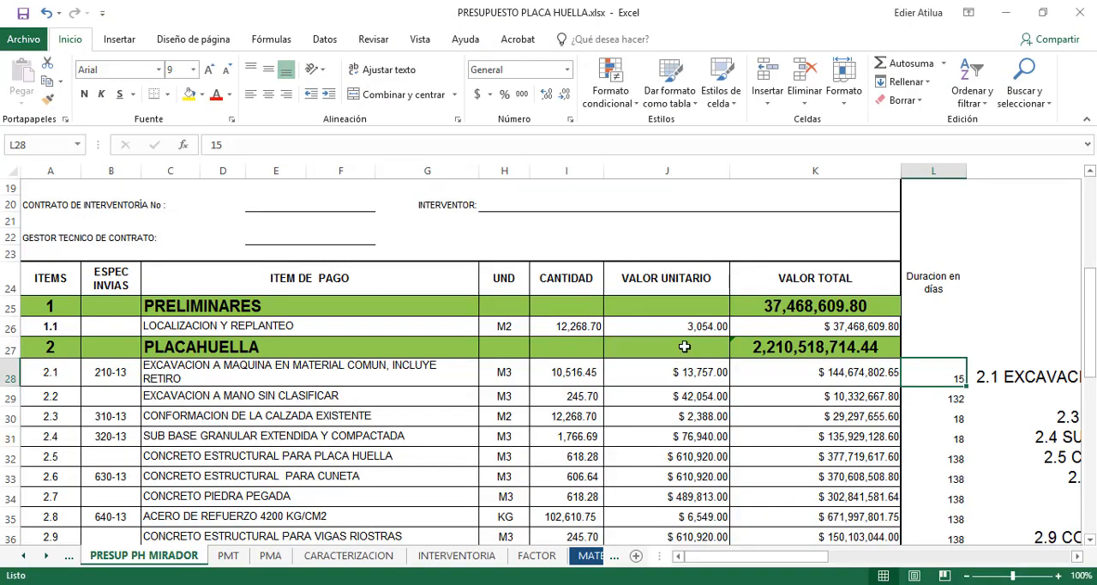
scroll(685, 347, "down", 2)
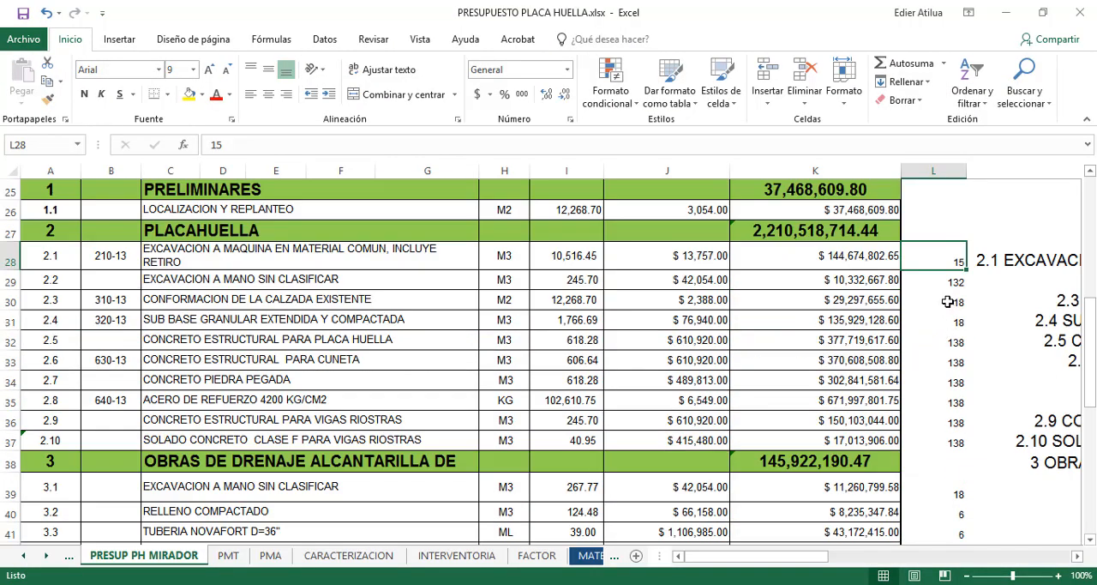
left_click_drag(948, 302, 961, 444)
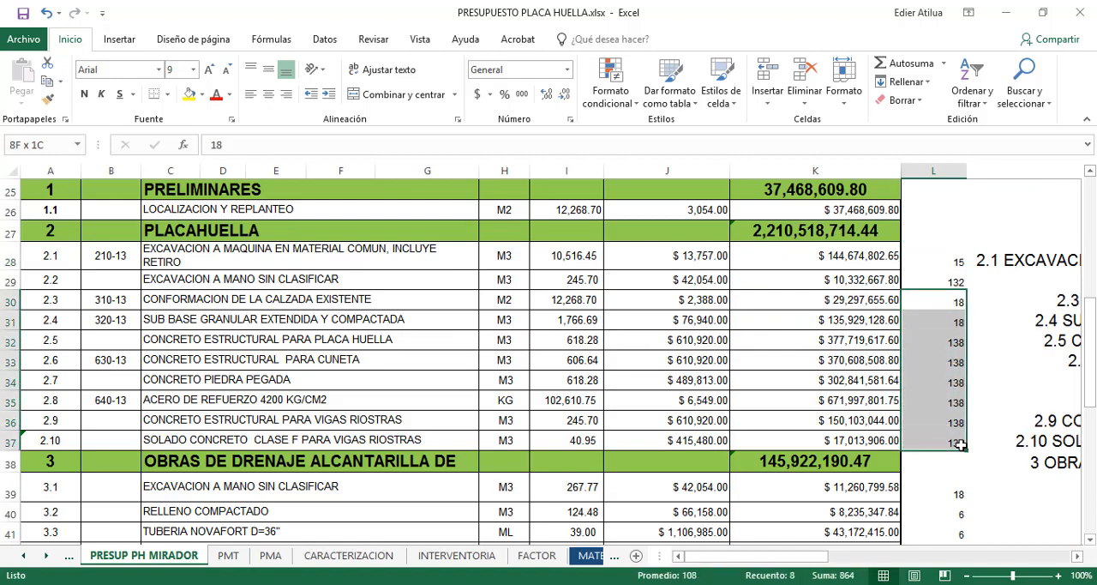
key("ctrl+c")
key("alt+Tab")
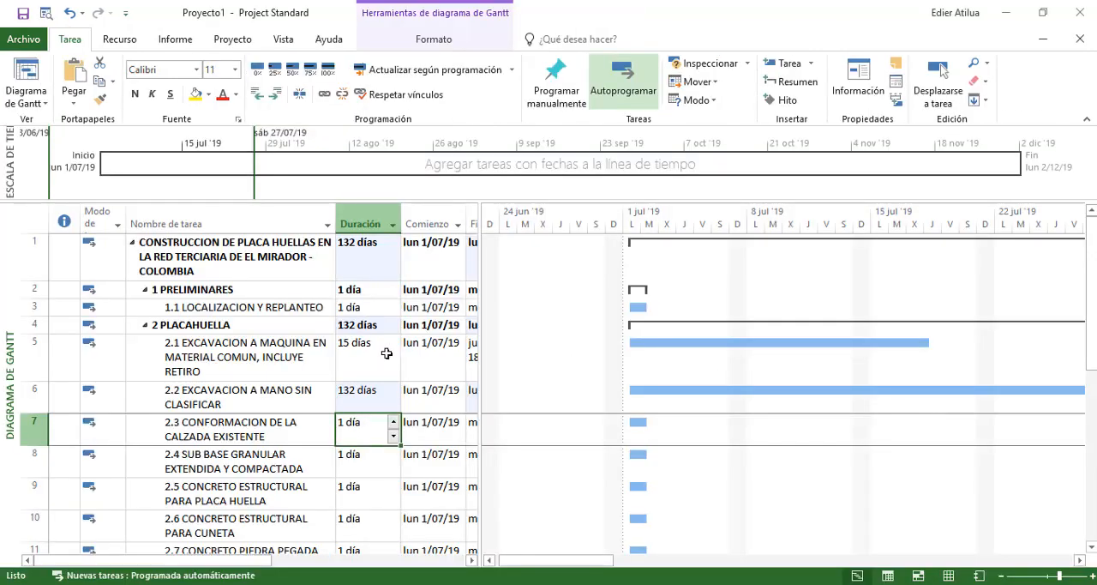
scroll(387, 353, "down", 1)
key("ctrl+v")
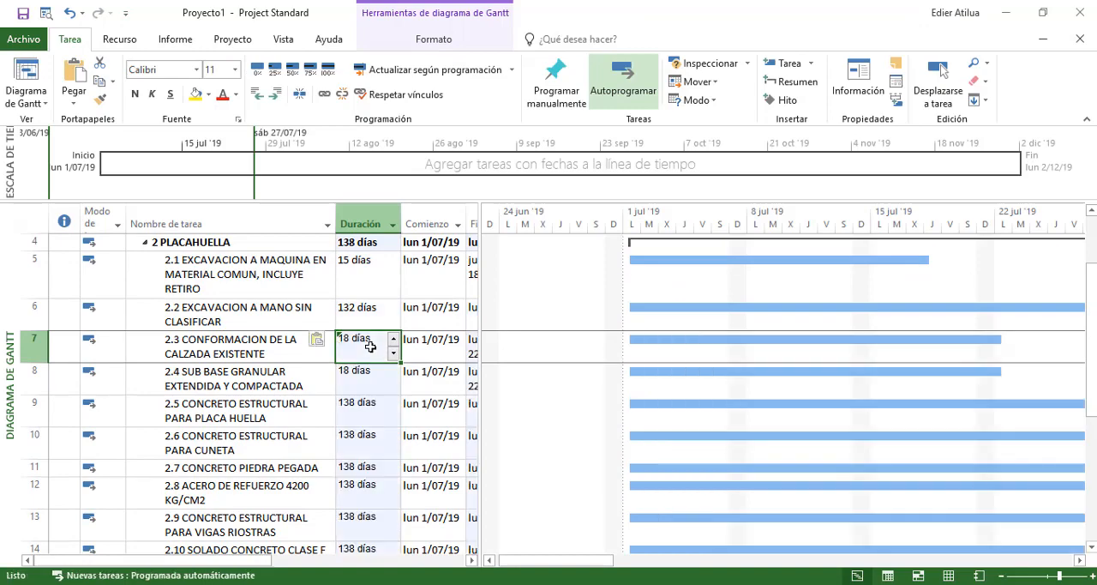
left_click(318, 340)
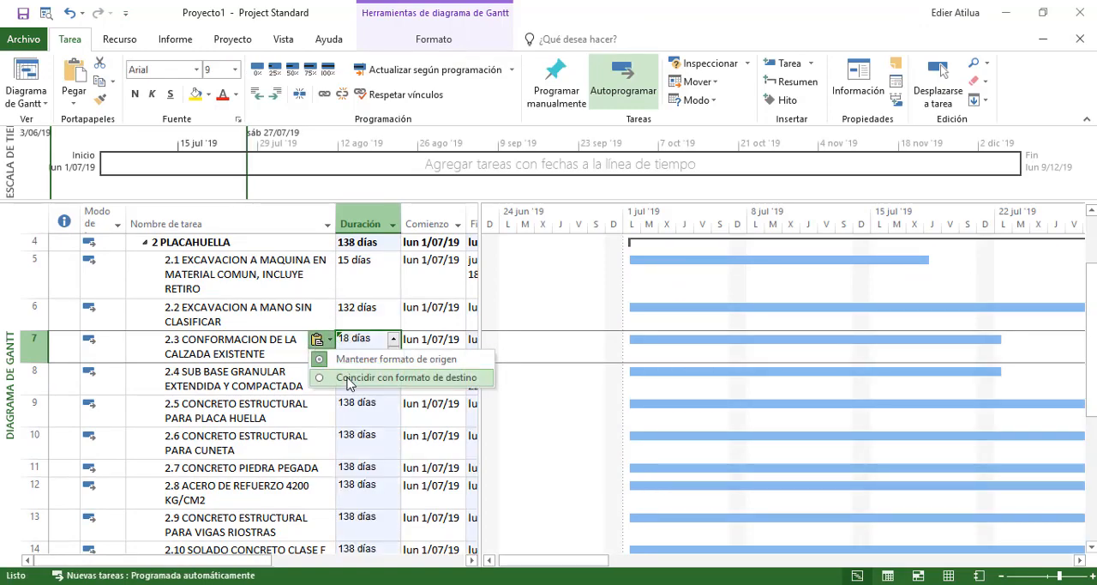
left_click(349, 379)
Review the pasted durations of activities 2.3 to 2.10 against their task names
left_click(360, 306)
scroll(360, 306, "down", 2)
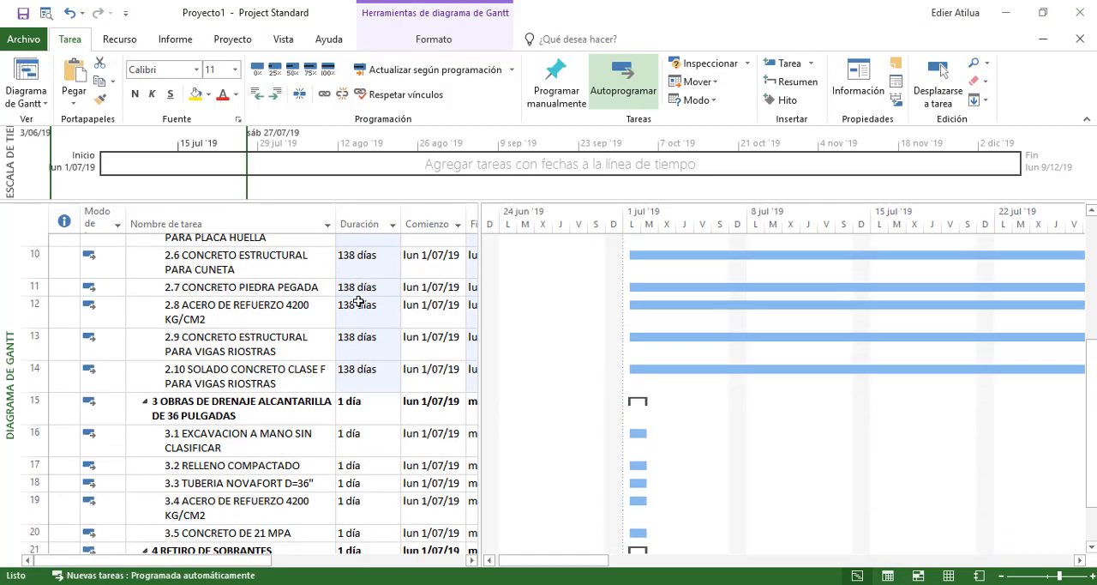
scroll(358, 326, "up", 2)
left_click(357, 339)
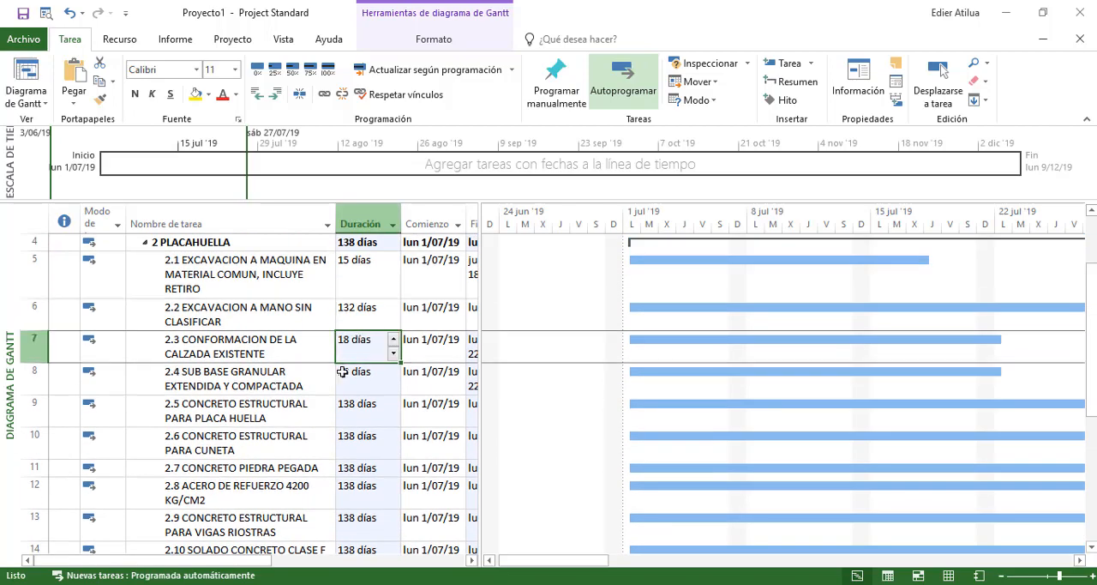
left_click(345, 374)
left_click(368, 467)
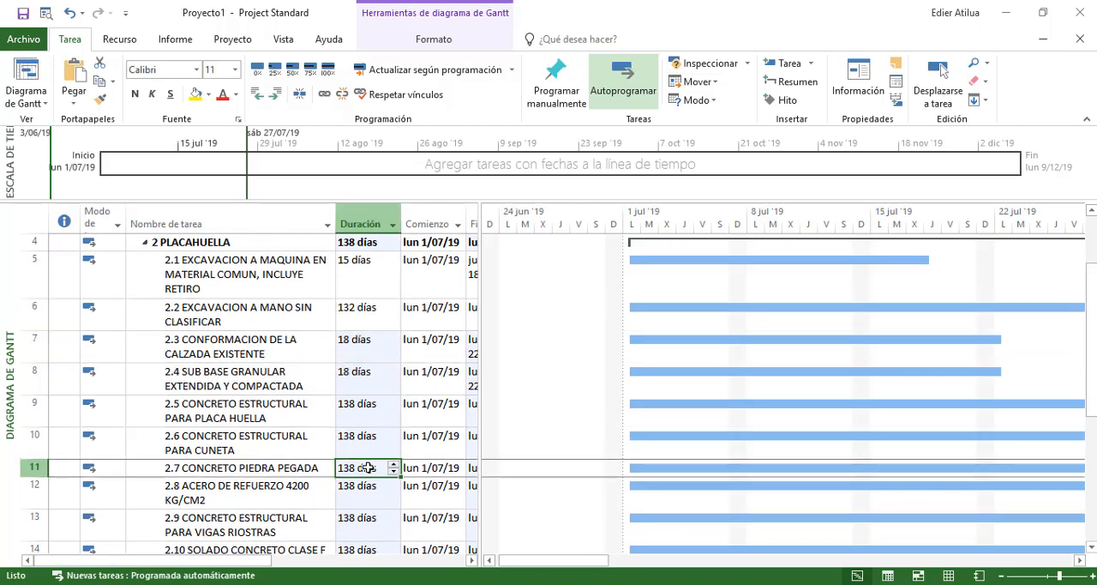
left_click(350, 521)
scroll(336, 425, "down", 1)
left_click(352, 457)
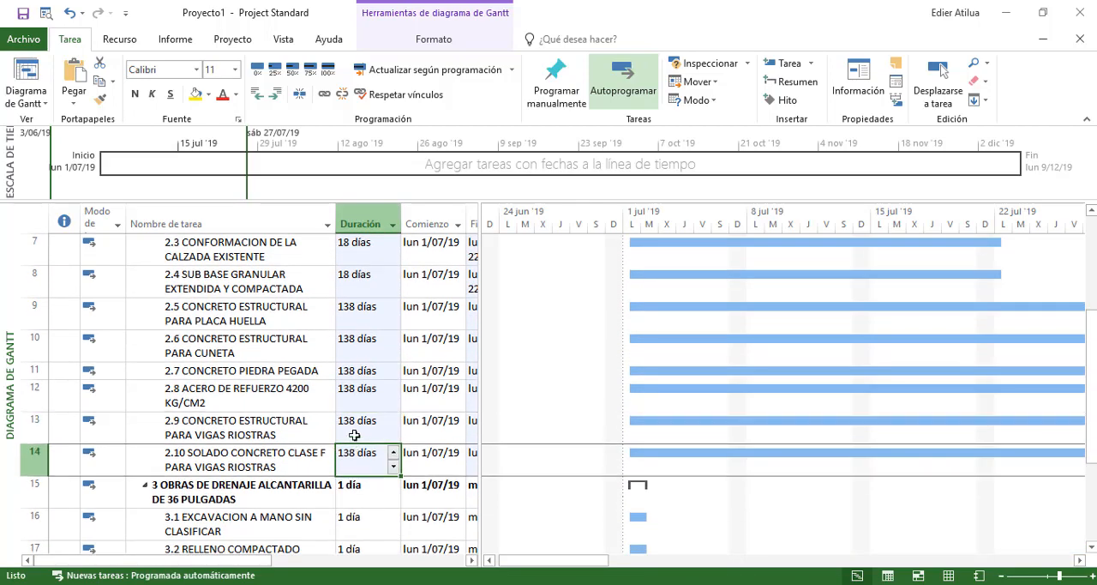
left_click(354, 434)
left_click(365, 387)
left_click(364, 354)
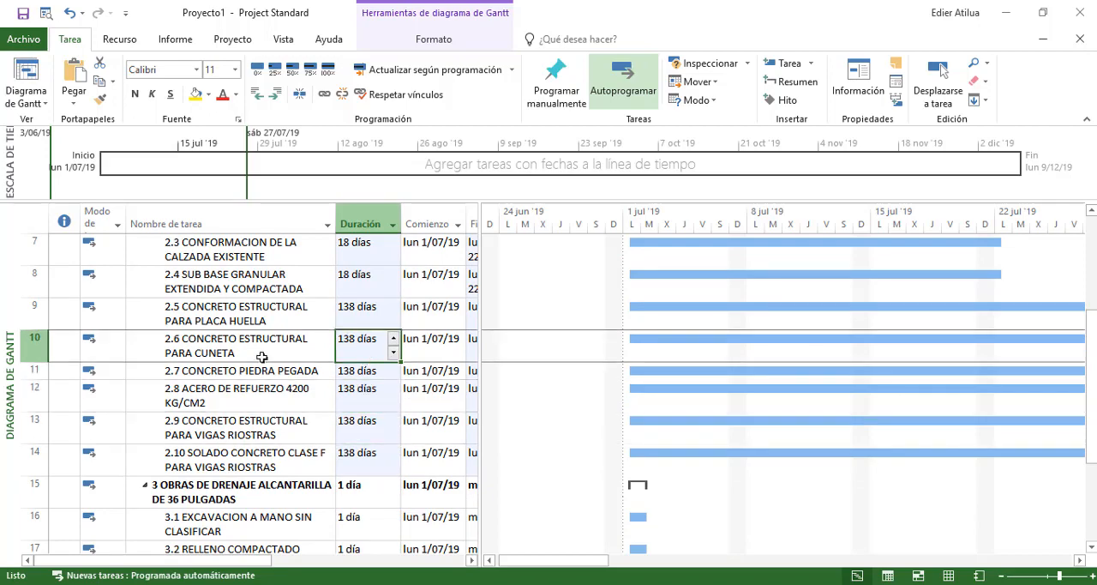
Try to copy the durations of activities 3.1 to 3.5 from the Excel budget into the Project schedule
scroll(252, 318, "down", 2)
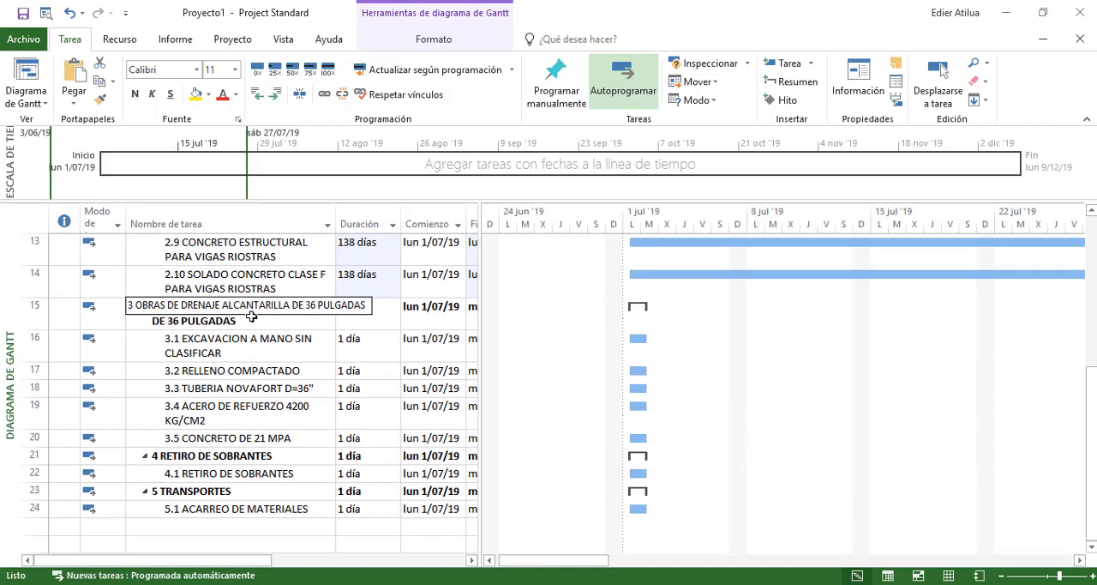
key("alt+Tab")
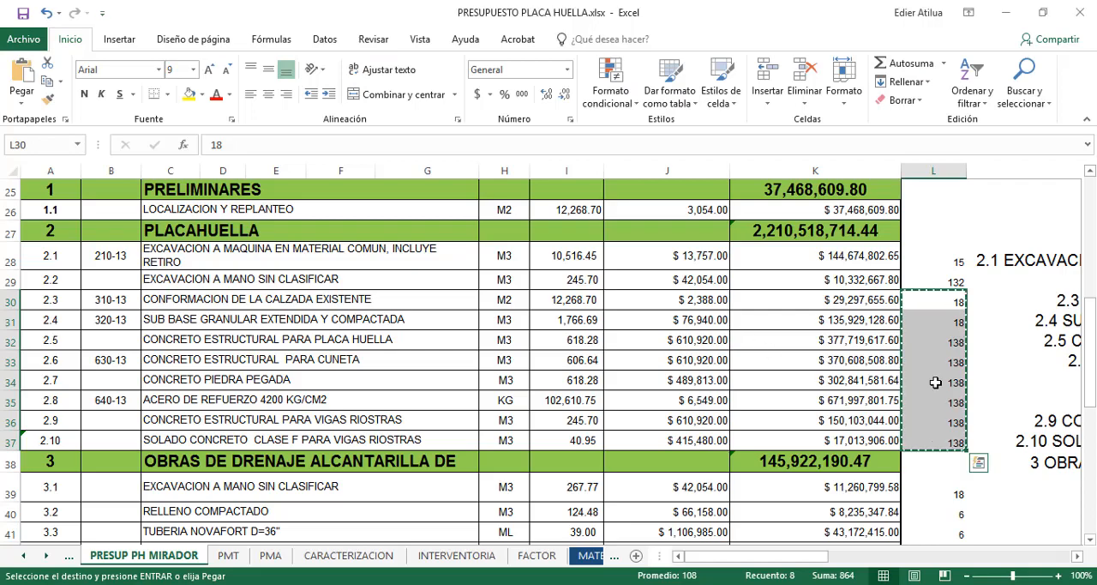
scroll(935, 369, "down", 2)
left_click_drag(943, 362, 938, 438)
key("ctrl+c")
key("alt+Tab")
left_click(369, 342)
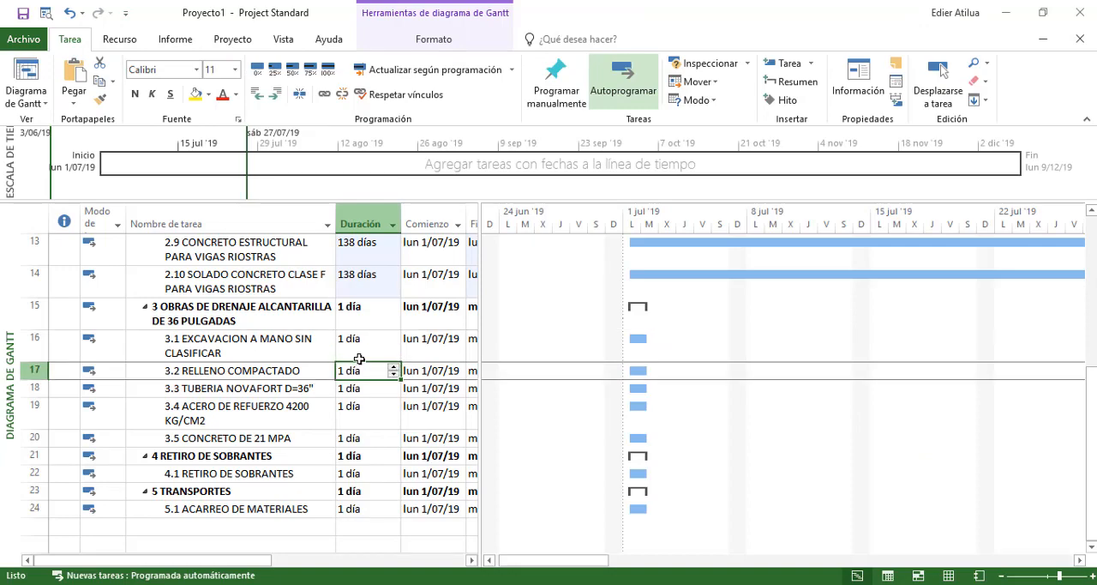
key("ctrl+v")
key("alt+Tab")
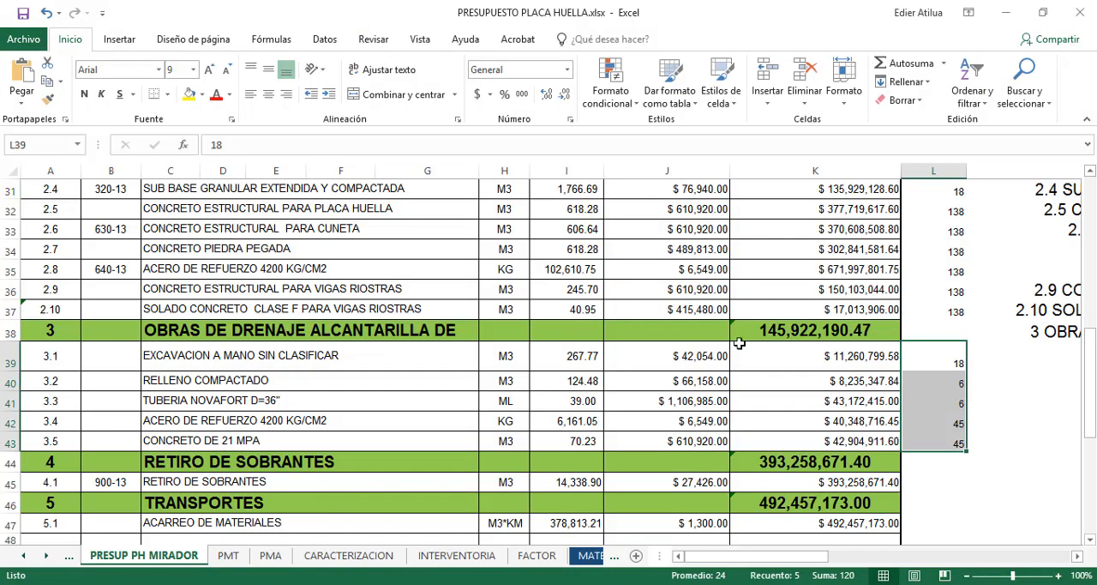
key("alt+Tab")
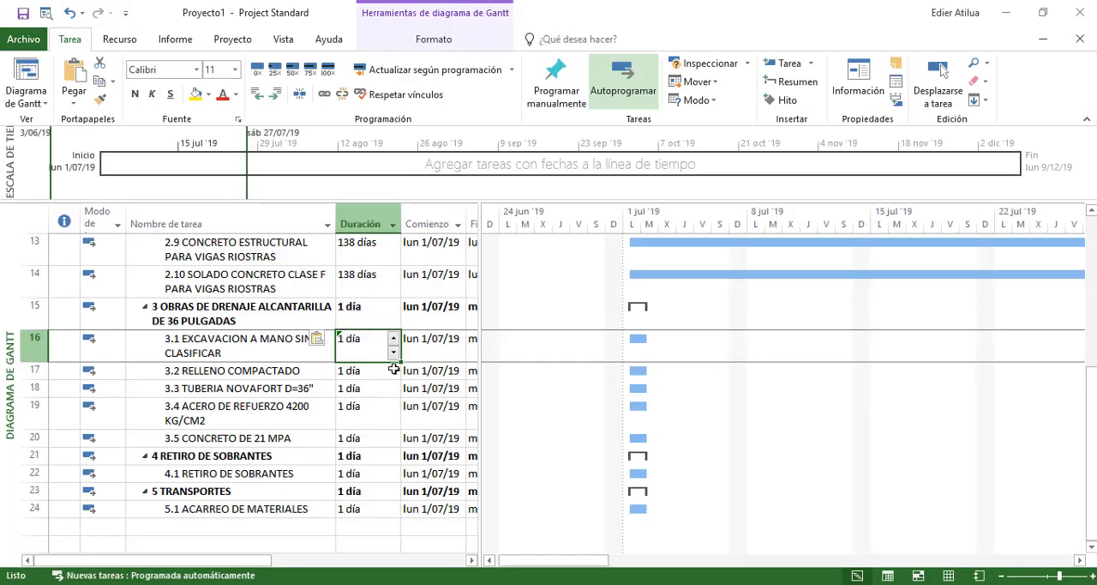
Recopy the 3.1 to 3.5 durations from the Excel budget and paste 18, 6, 6, 45 and 45 days into Project
key("alt+Tab")
left_click_drag(939, 348, 935, 433)
key("alt+Tab")
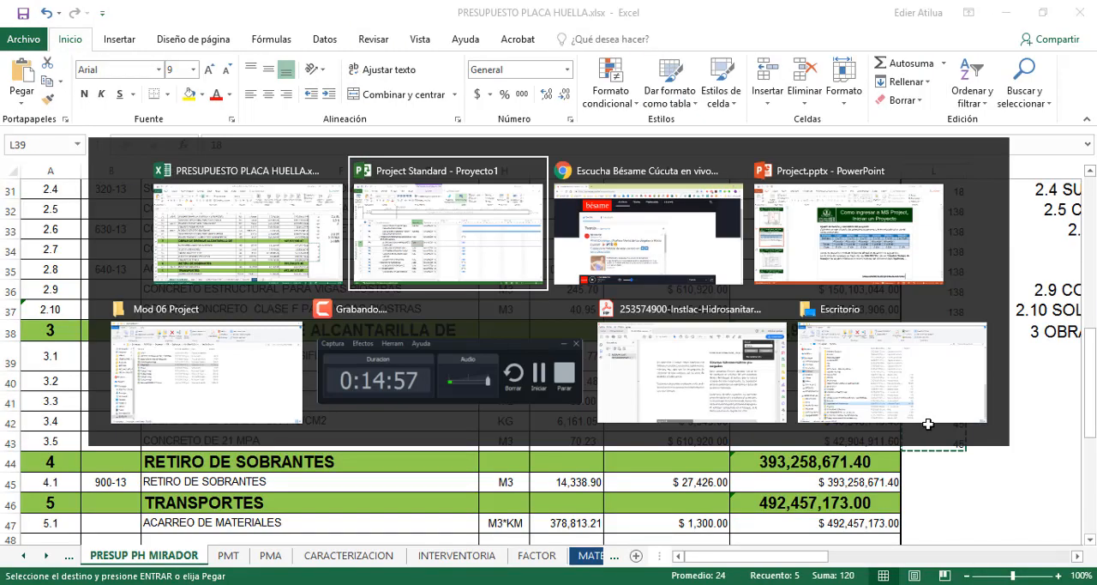
left_click(361, 370)
left_click(364, 347)
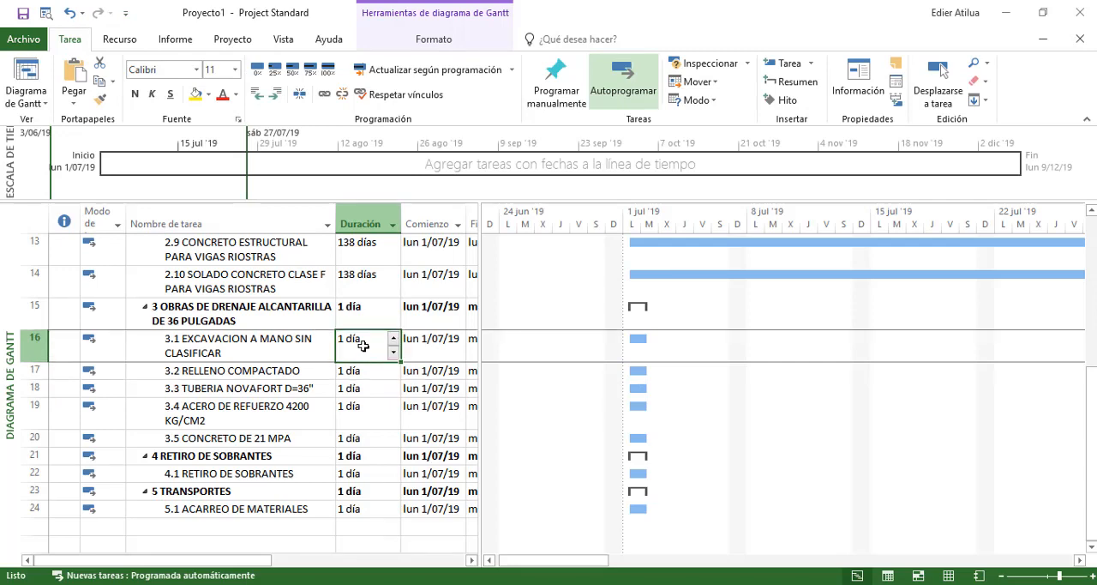
key("ctrl+v")
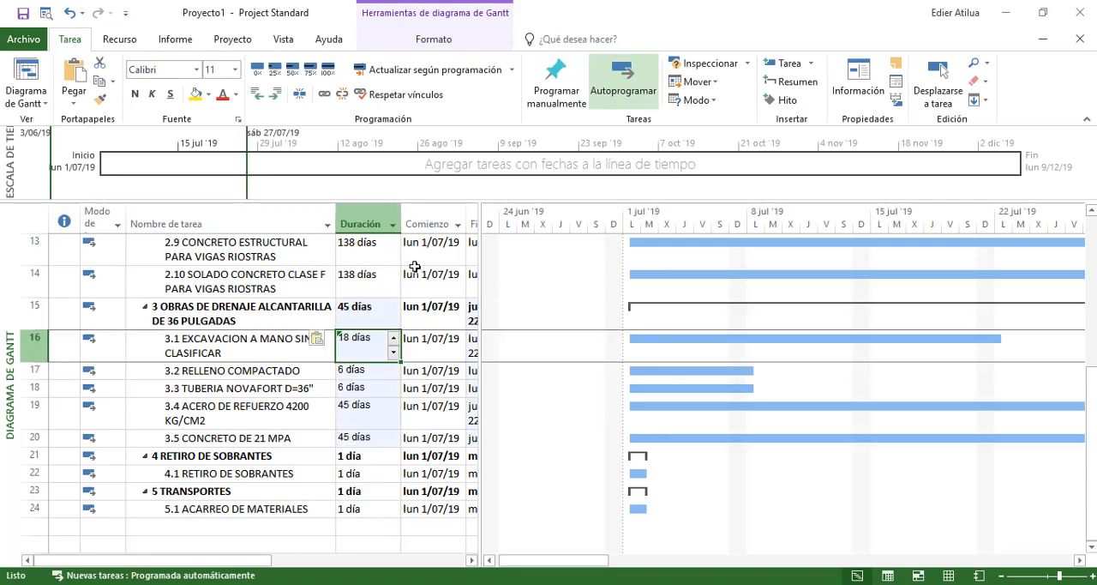
Review the durations of chapters 3 to 5 and of activity 1.1 in the schedule
left_click(350, 455)
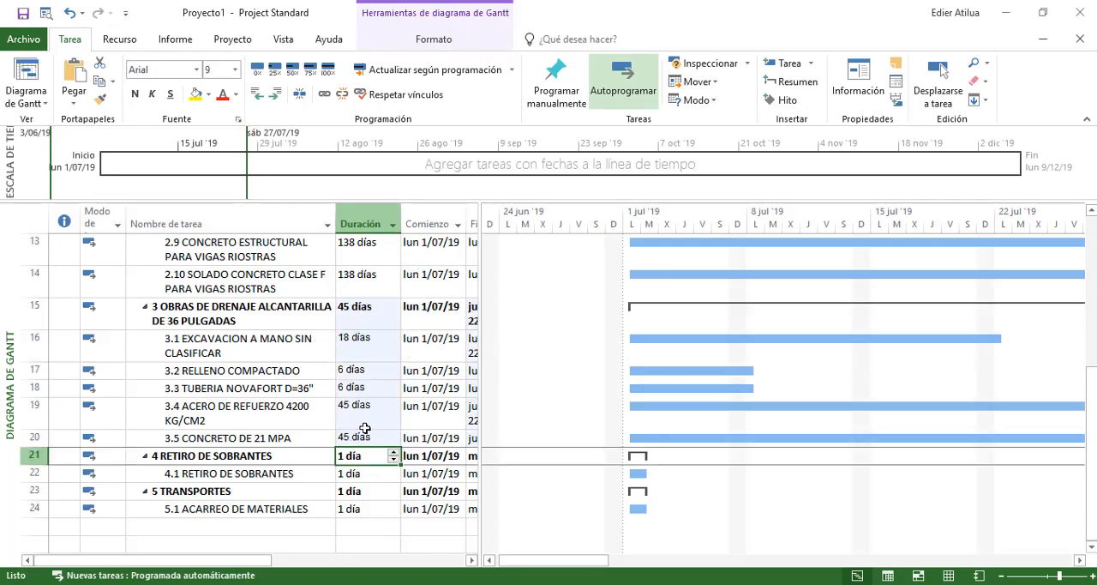
key("Up")
key("Up")
key("Up")
key("Up")
key("Up")
left_click(349, 473)
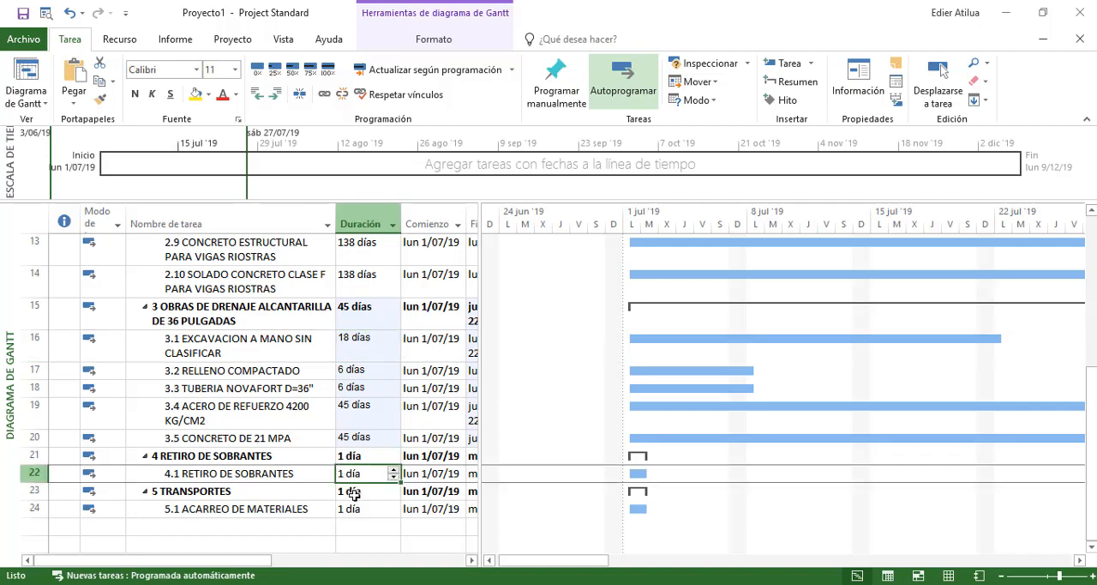
left_click(347, 509)
left_click(360, 474)
left_click(347, 509)
scroll(359, 350, "up", 5)
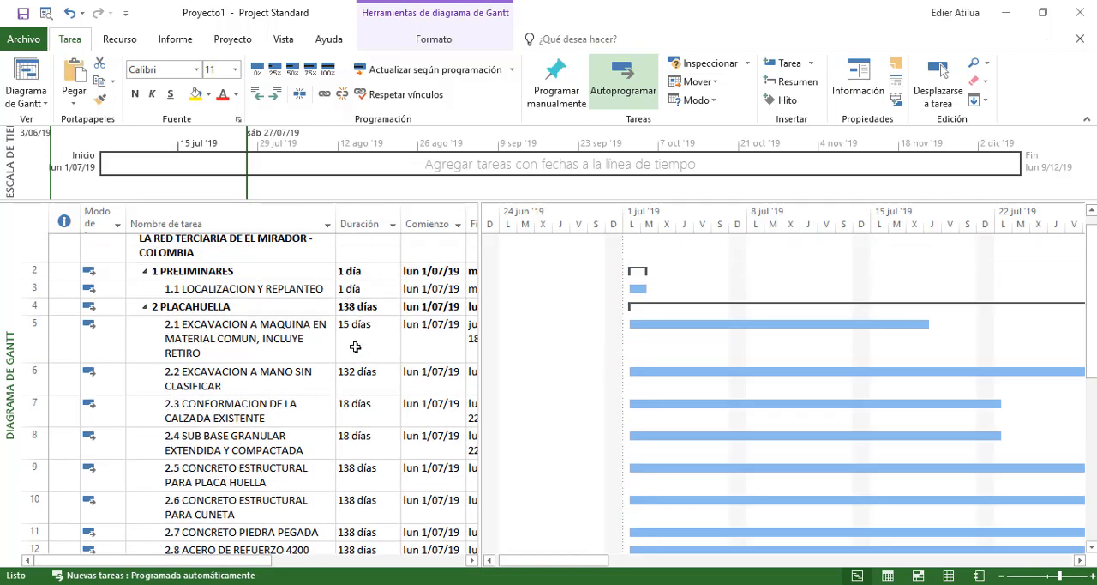
left_click(348, 305)
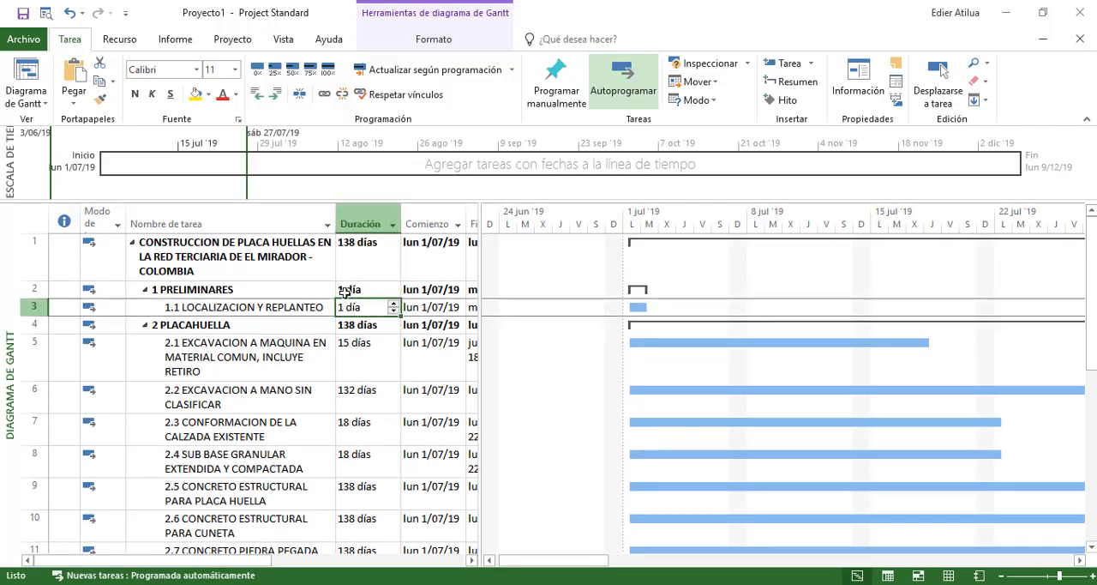
Save the project to the Escritorio folder as "Ejemplo Mod 6" in the Proyecto (*.mpp) format
left_click(22, 13)
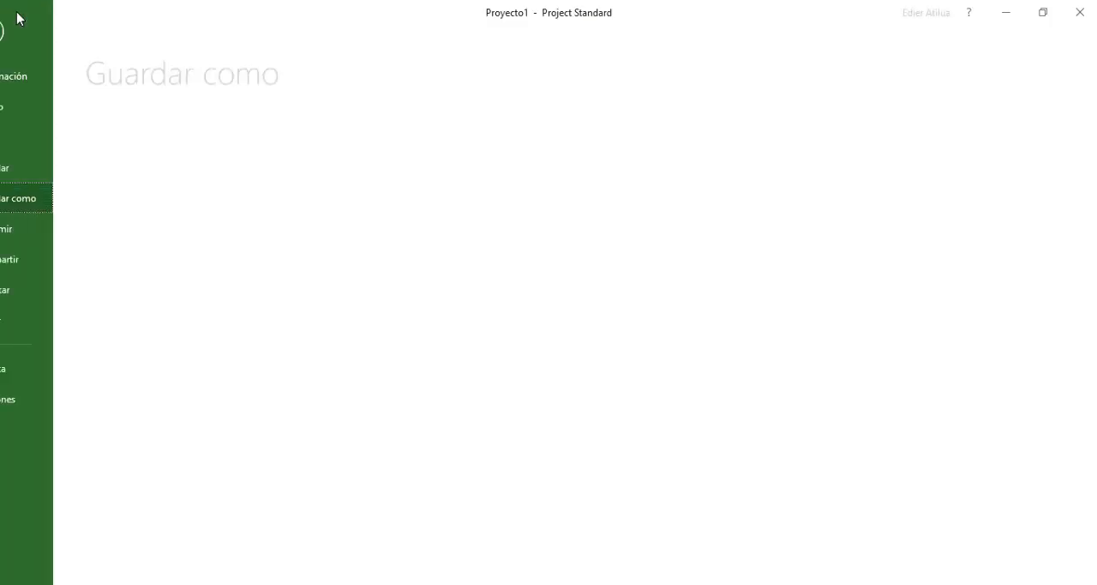
left_click(210, 273)
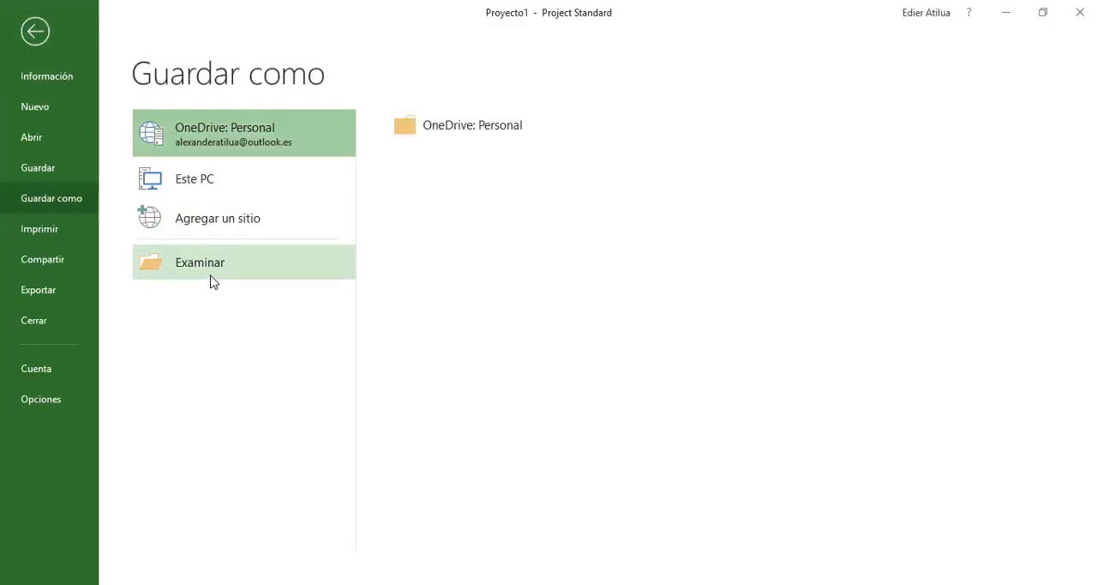
left_click(60, 171)
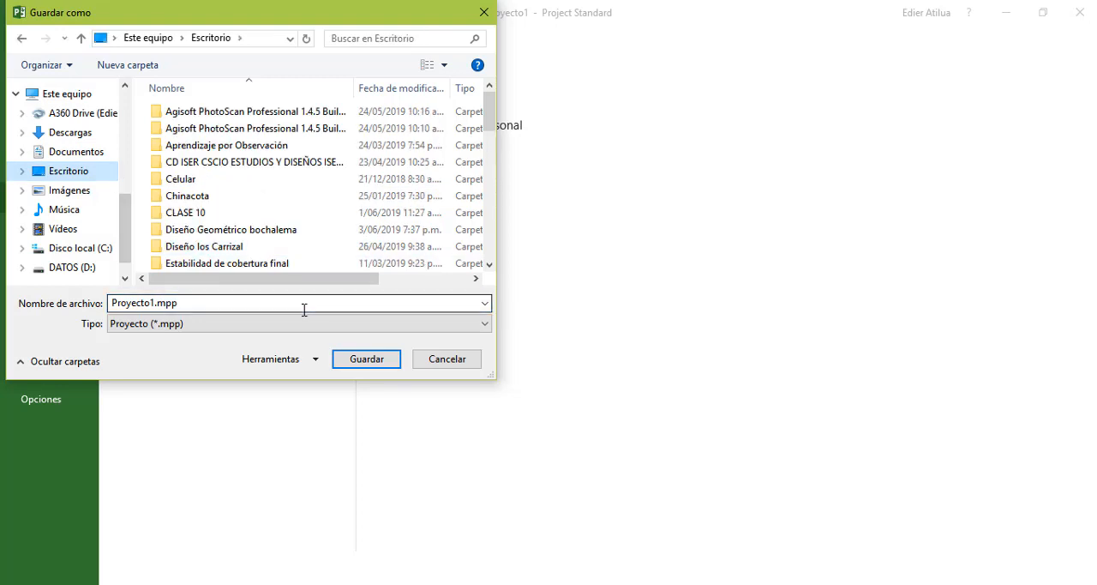
type("Ejemplo Mod")
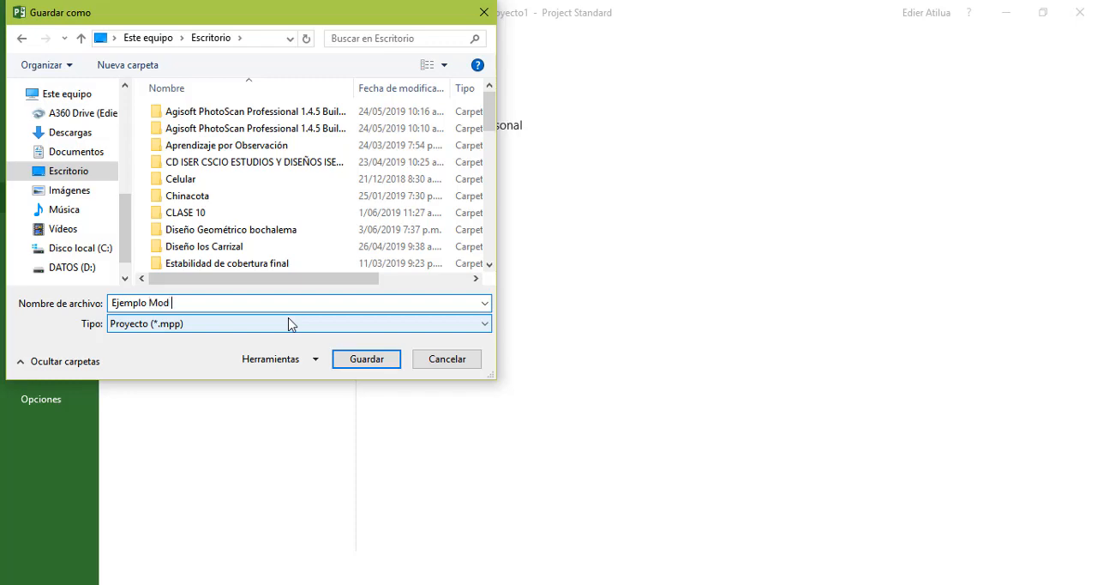
type(" 6")
key("Return")
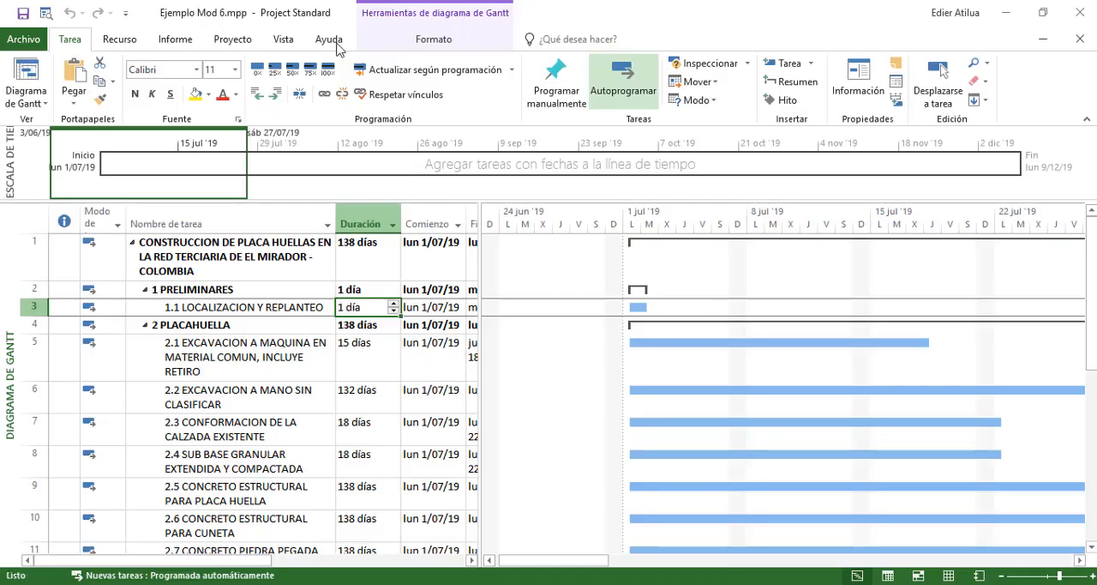
Look through the complete task list, from the project title to activity 5.1, checking durations and Gantt bars
left_click(356, 243)
scroll(356, 242, "down", 6)
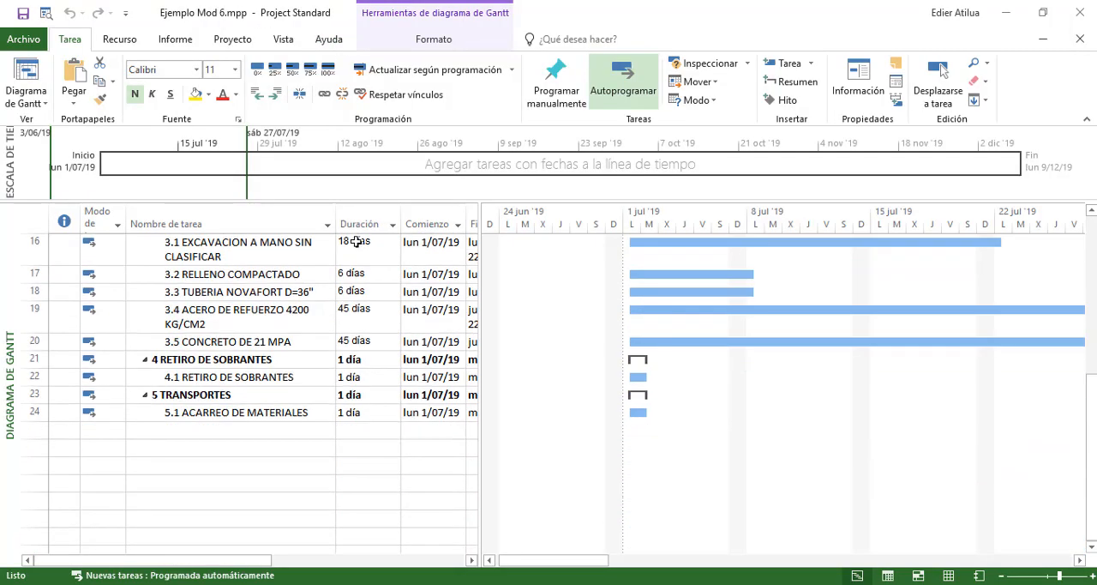
scroll(357, 243, "up", 6)
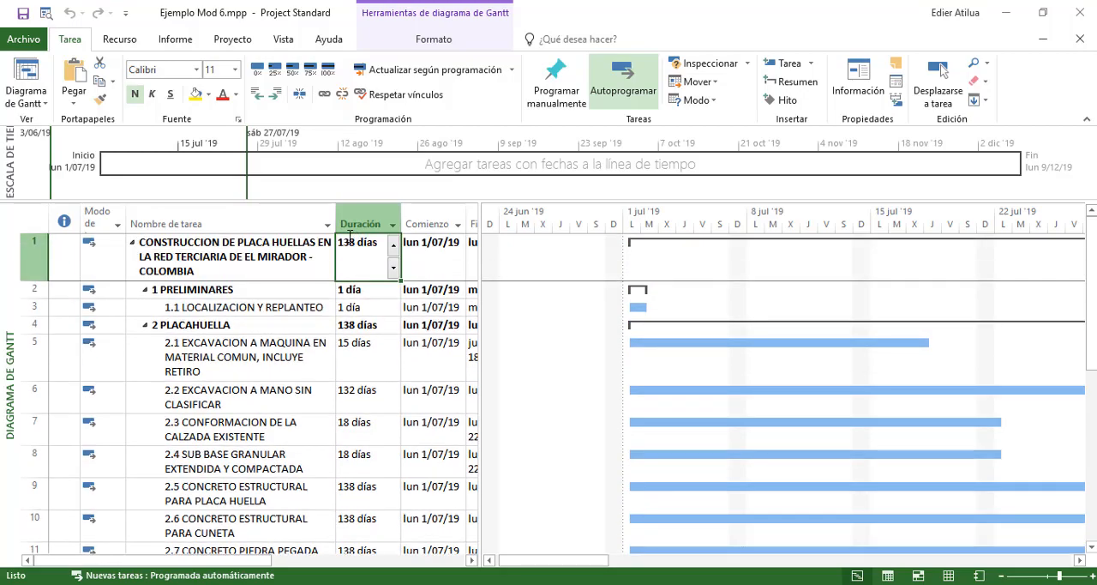
scroll(292, 363, "down", 5)
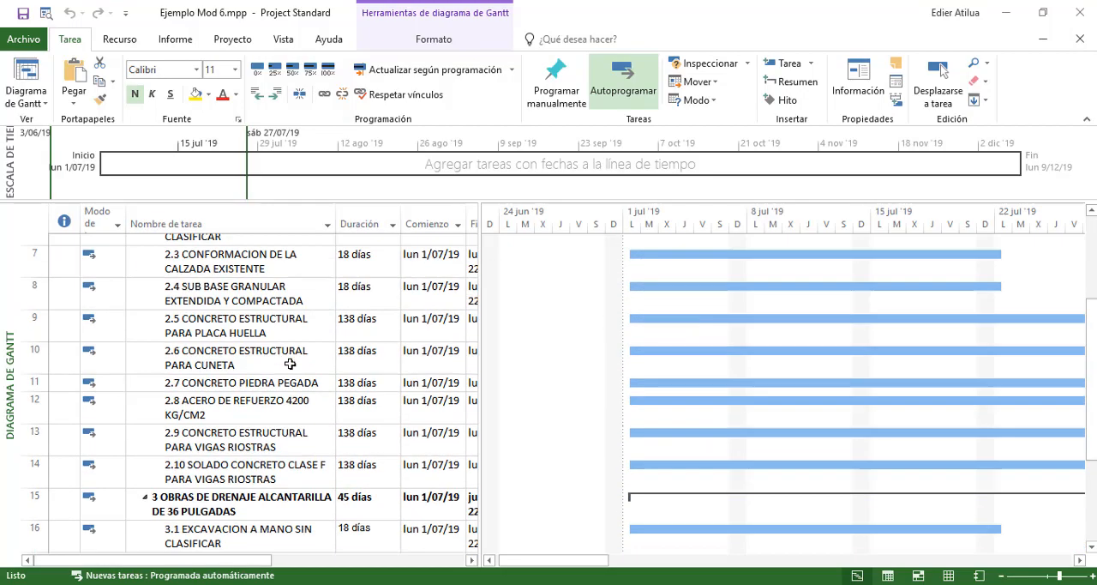
scroll(287, 363, "up", 5)
scroll(285, 363, "down", 7)
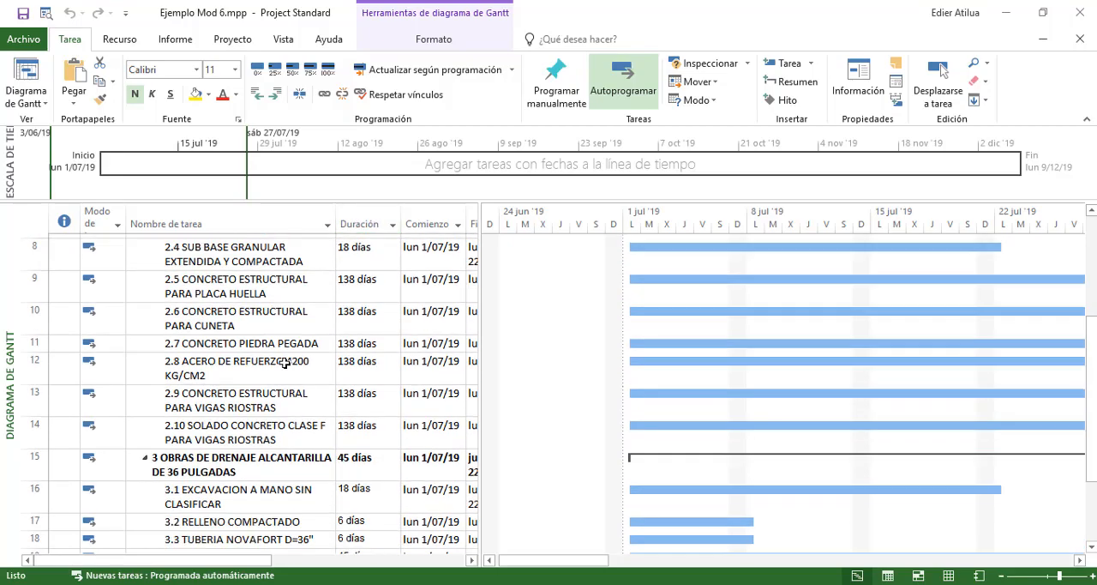
scroll(270, 358, "up", 7)
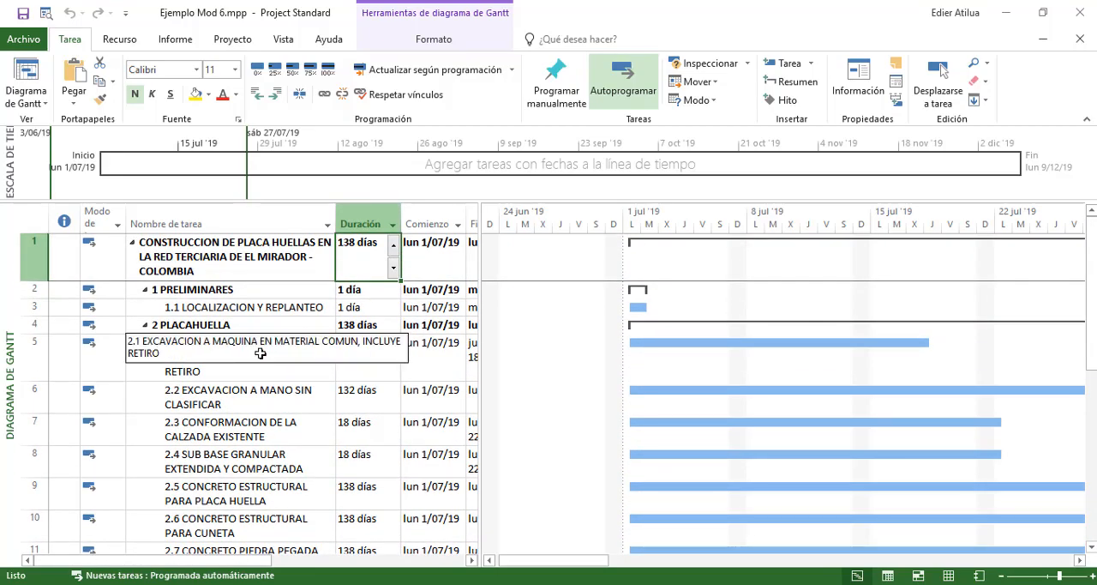
key("Left")
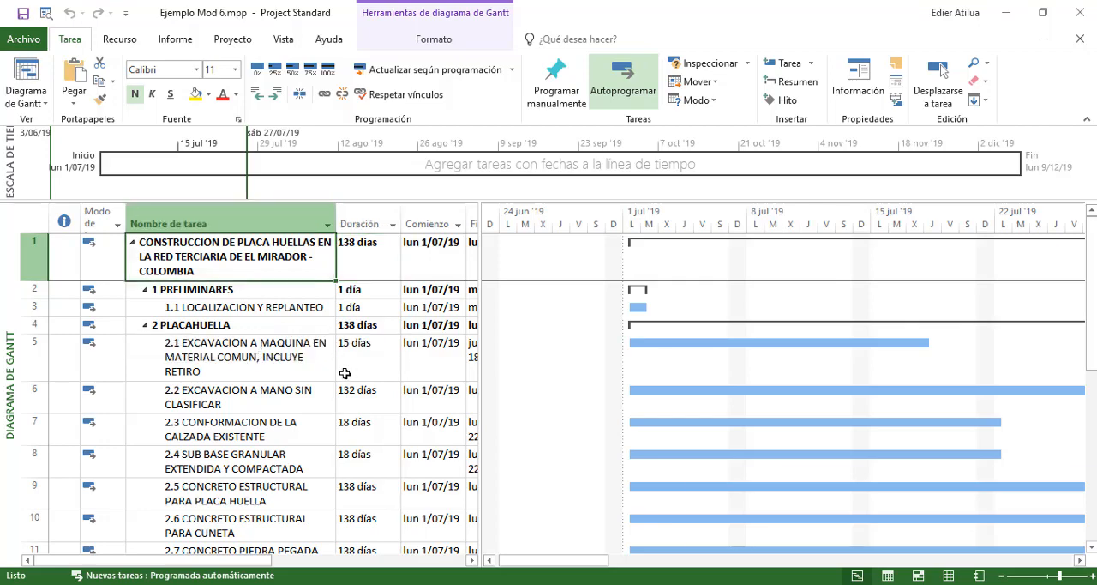
key("Down")
key("Down")
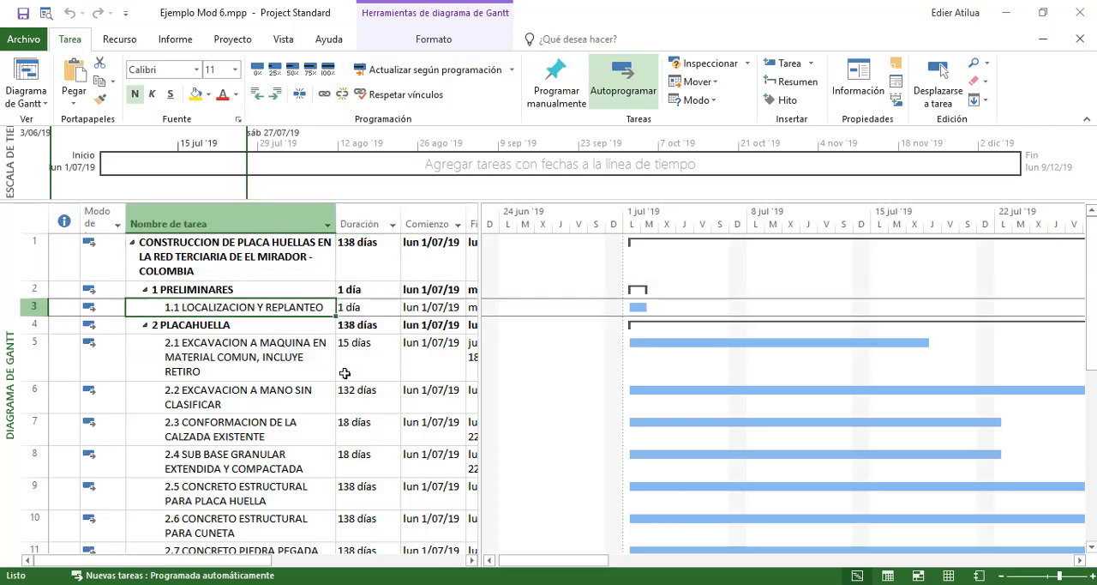
key("Down")
Examine the start, finish and predecessor columns for chapter 2 PLACAHUELLA and activity 1.1
key("Right")
key("Right")
key("Right")
key("Right")
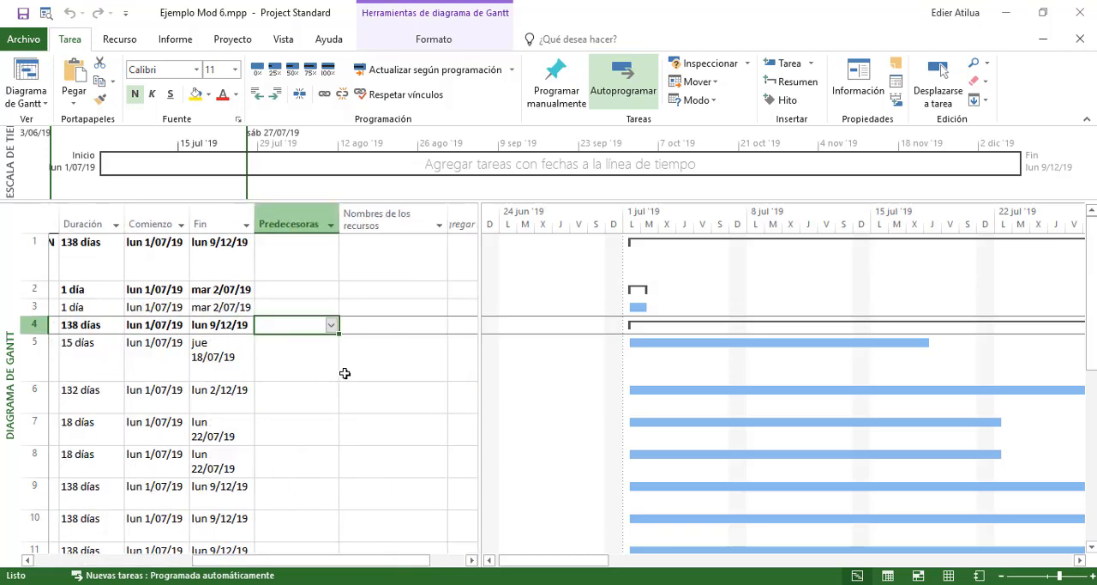
key("Left")
key("Left")
key("Left")
key("Left")
key("Left")
key("Up")
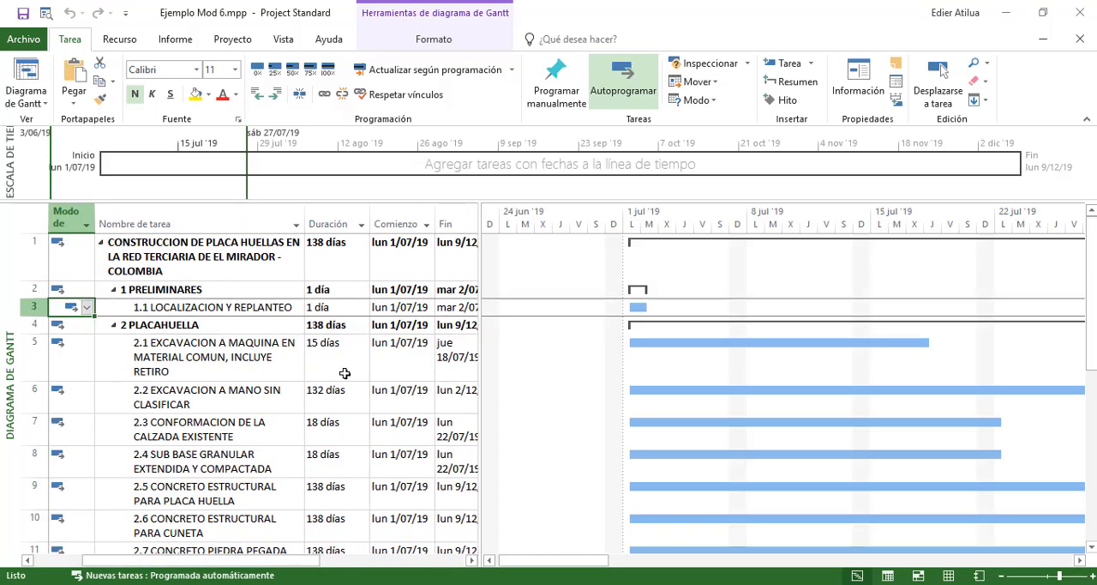
key("Right")
key("Right")
key("Left")
Go through the task names of chapter 2 down to the drainage works of chapter 3
key("Down")
key("Down")
key("Down")
key("Down")
key("Down")
key("Down")
key("Down")
key("Down")
key("Down")
key("Down")
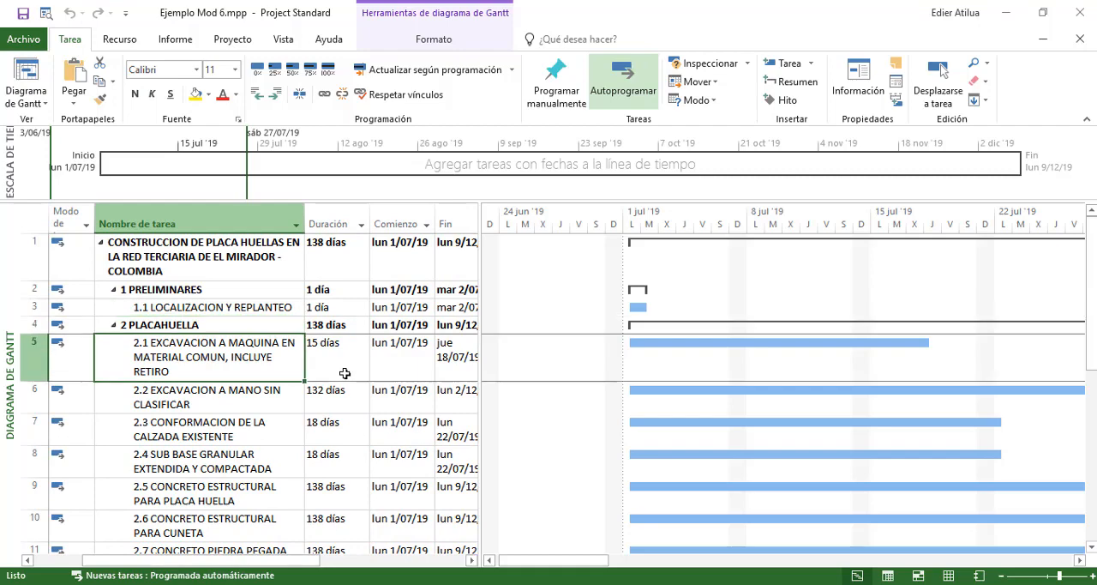
key("Down")
key("Down")
key("Down")
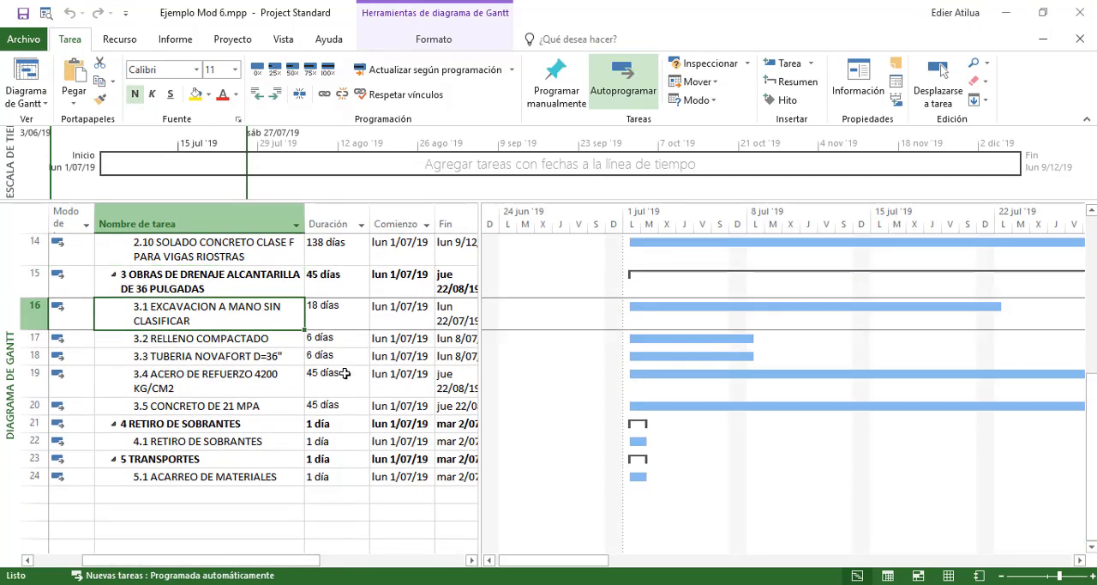
key("Down")
key("Down")
key("Up")
Examine activities 3.1 to 3.5 of the 36-inch culvert drainage chapter
key("Up")
key("Up")
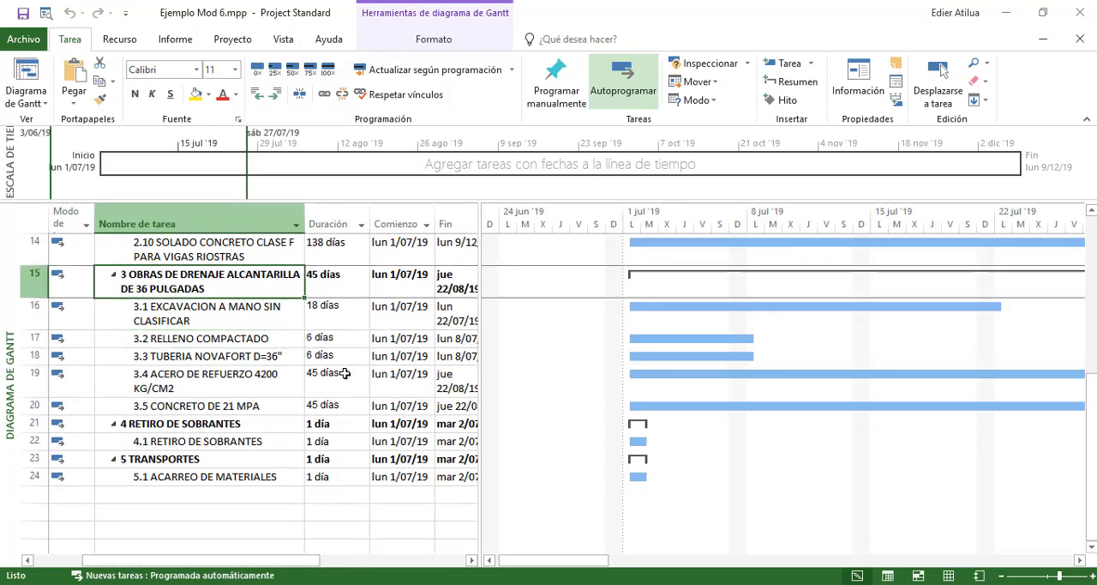
key("Down")
key("Down")
key("Down")
key("Down")
key("Down")
key("Up")
key("Up")
key("Up")
key("Up")
key("Up")
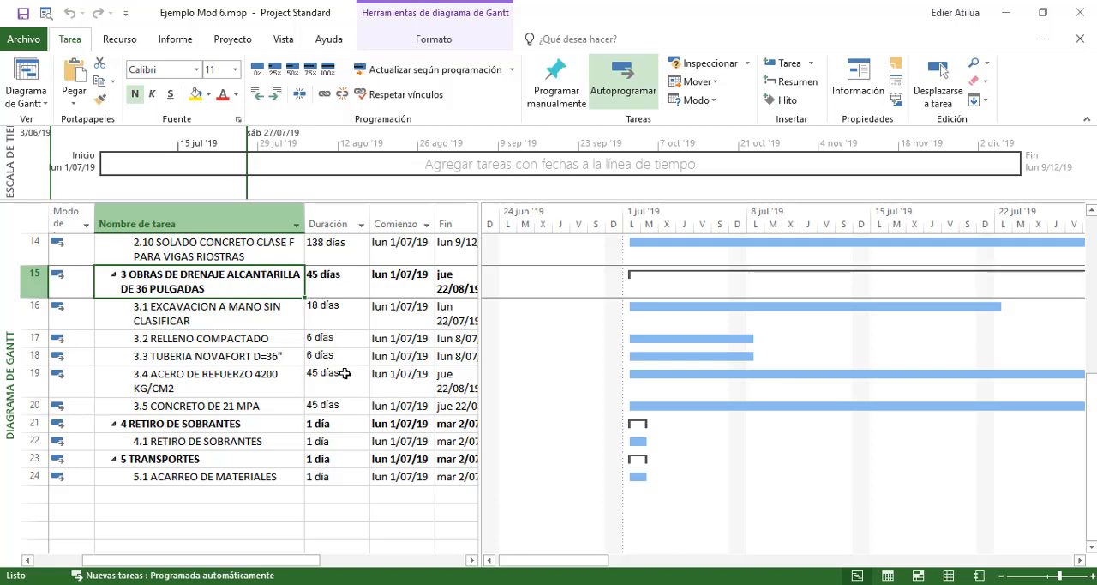
key("Down")
key("Down")
key("Down")
key("Down")
key("Down")
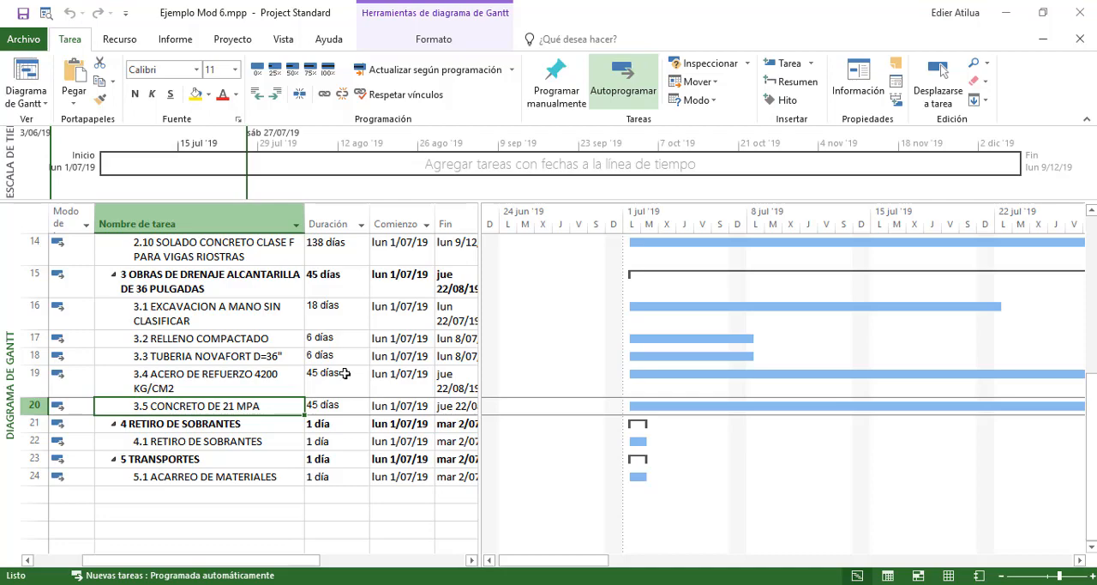
key("Up")
key("Up")
key("Up")
key("Up")
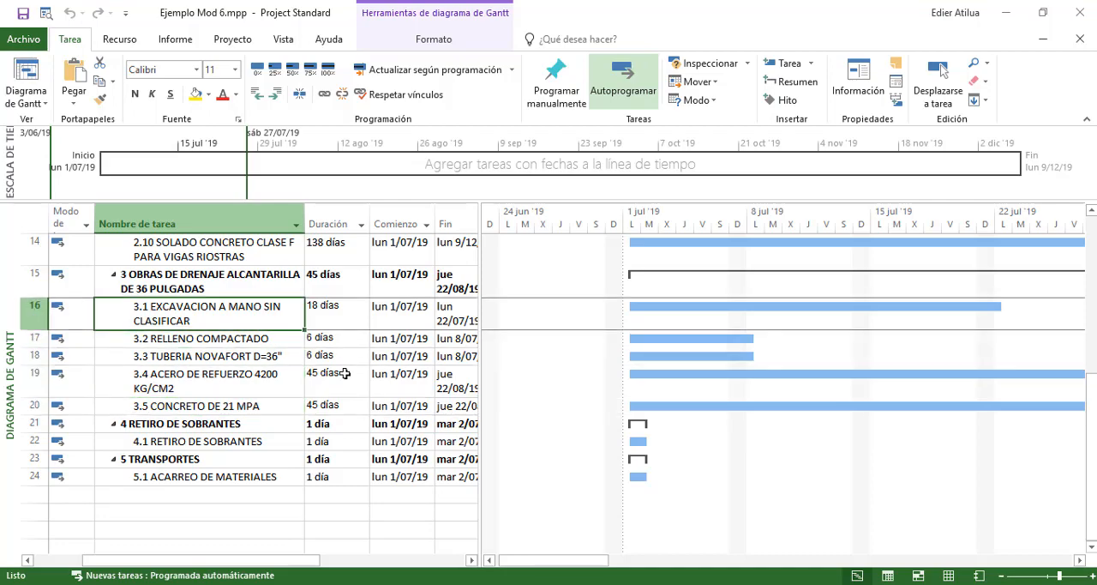
Examine the duration, start, finish and predecessor fields of activity 3.1 EXCAVACION A MANO SIN CLASIFICAR
key("Right")
key("Right")
key("Right")
key("Right")
key("Left")
key("Left")
key("Left")
key("Left")
key("Left")
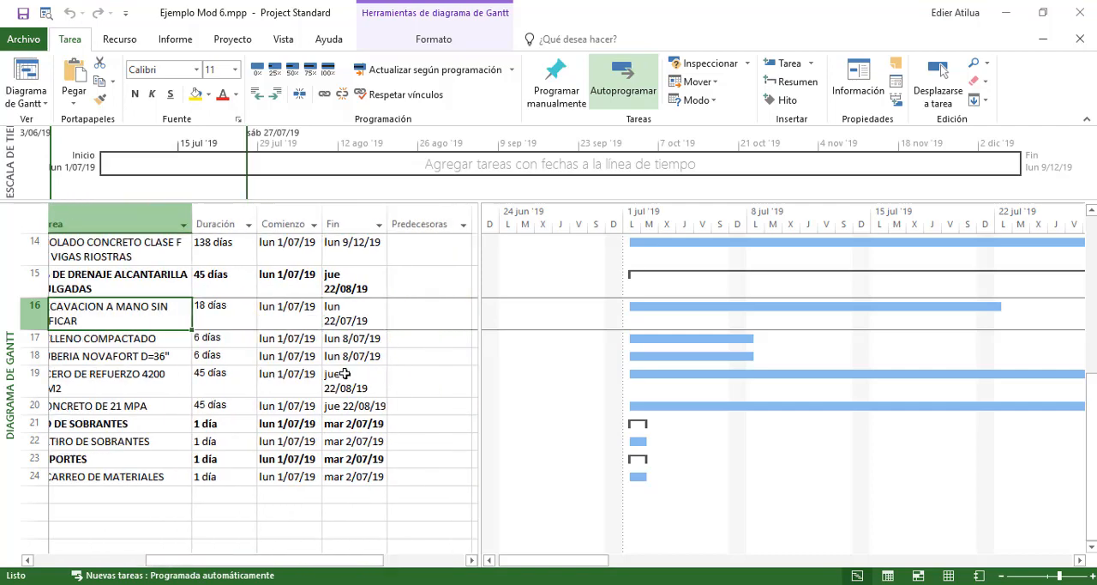
key("Right")
key("Right")
key("Left")
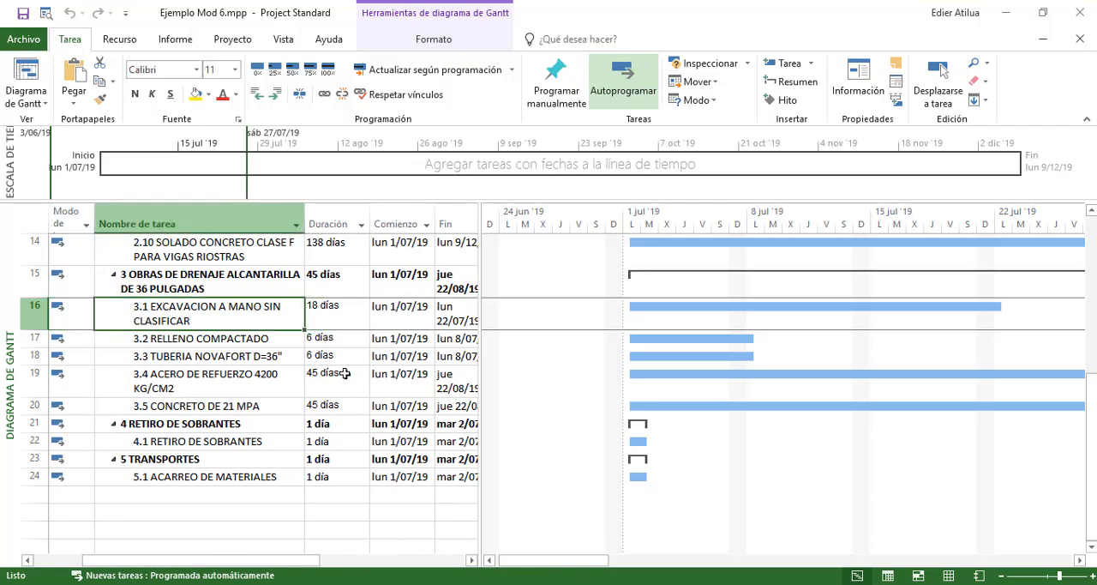
key("Left")
key("Right")
key("Right")
key("Right")
key("Right")
key("Right")
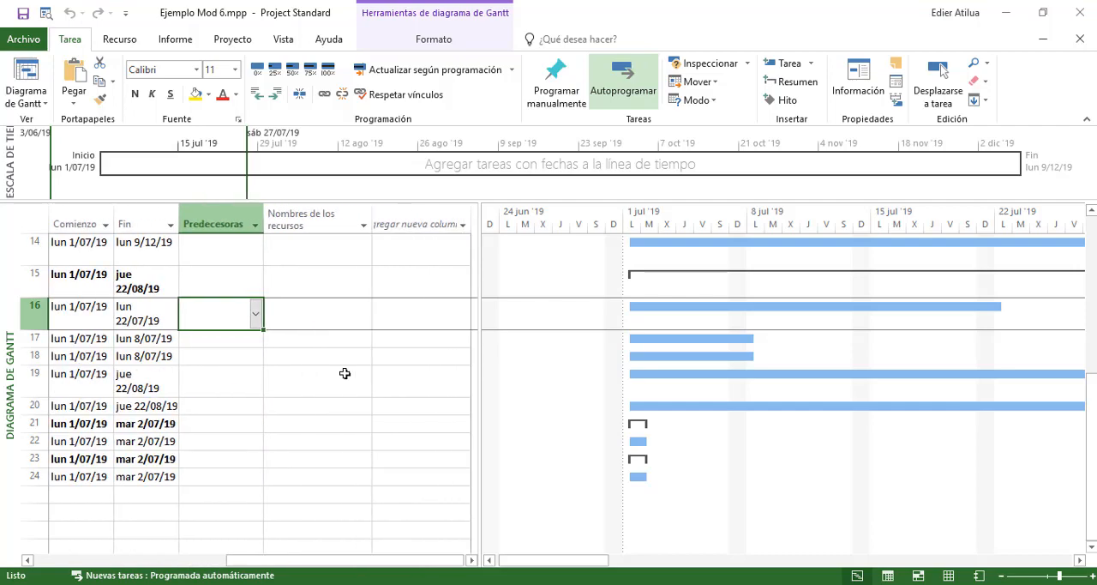
key("Left")
key("Left")
key("Left")
key("Left")
key("Left")
key("Right")
key("Right")
key("Right")
key("Right")
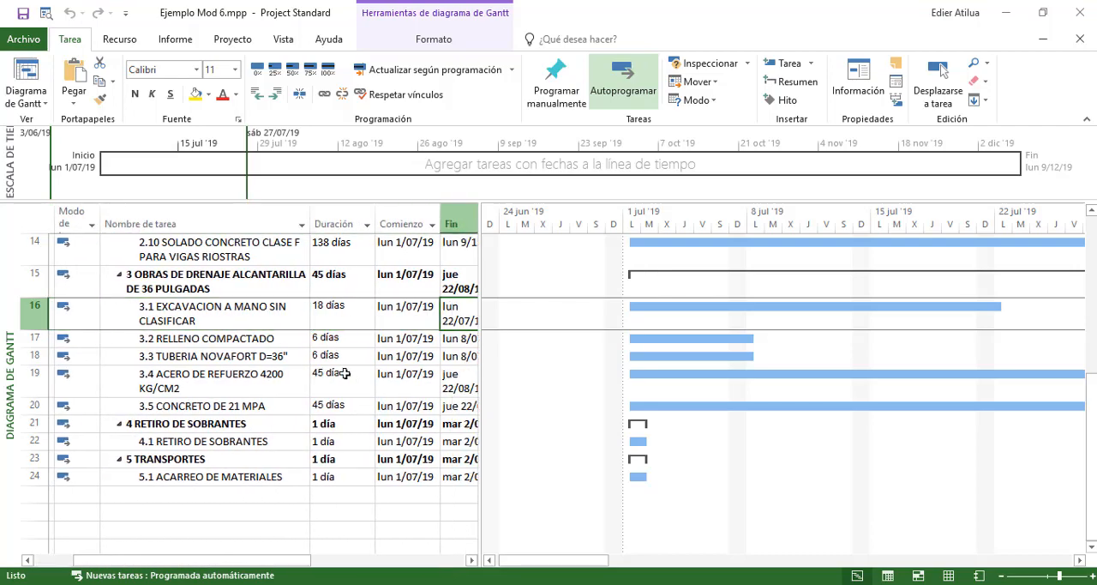
key("Right")
Return to the beginning of the schedule and check the date fields of activity 1.1 LOCALIZACION Y REPLANTEO
key("Up")
key("ctrl+Up")
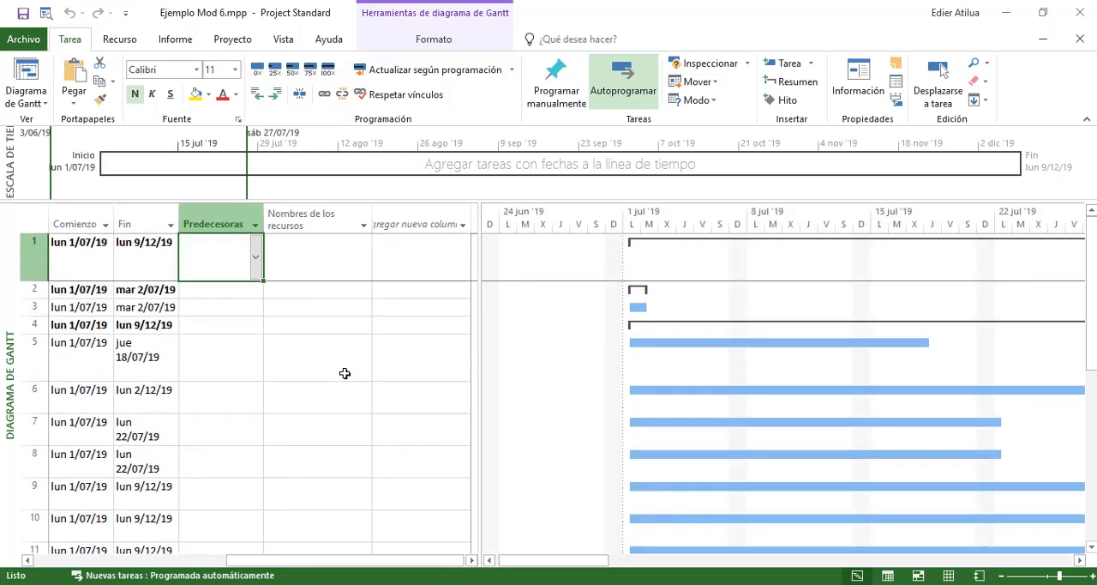
key("Left")
key("Left")
key("Left")
key("Left")
key("Left")
key("Down")
key("Down")
key("Right")
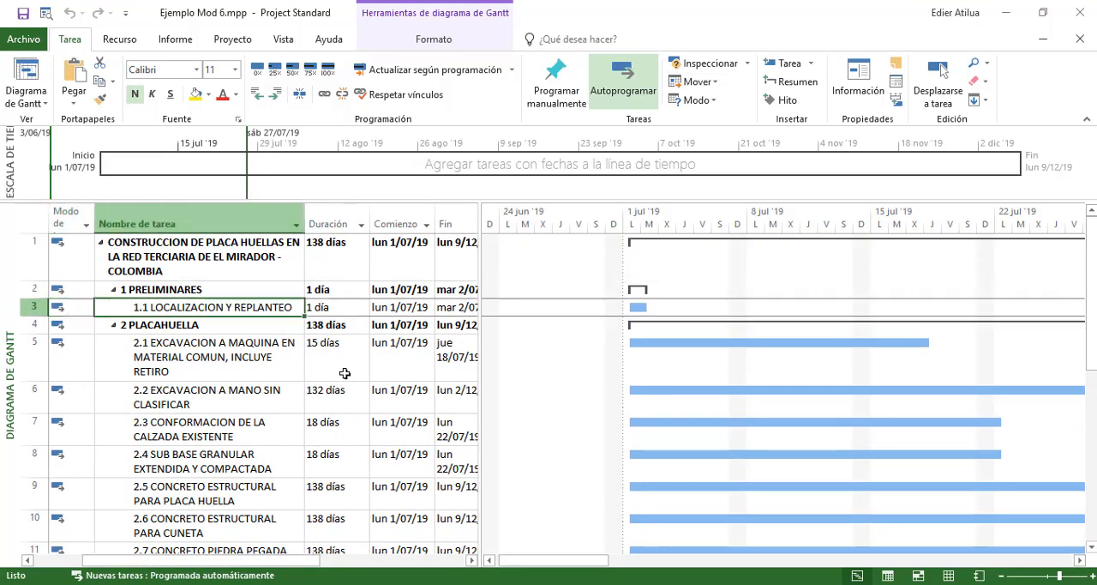
key("Right")
key("Right")
key("Home")
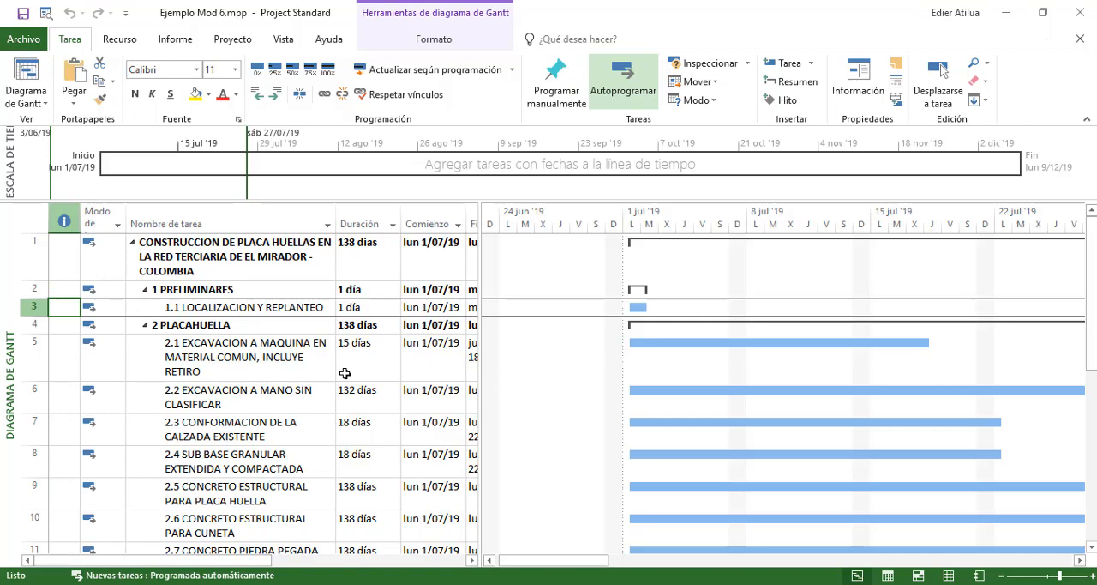
Check the duration column of the chapter 3 drainage activities again
key("Right")
key("Right")
key("Right")
key("Down")
key("Page_Down")
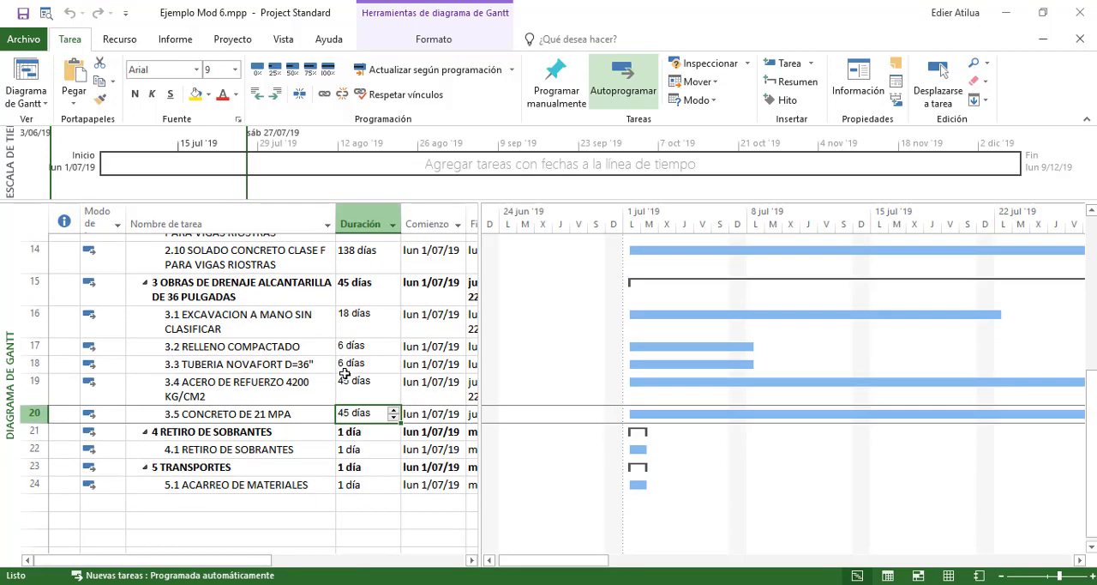
key("Up")
key("Up")
key("Up")
key("Up")
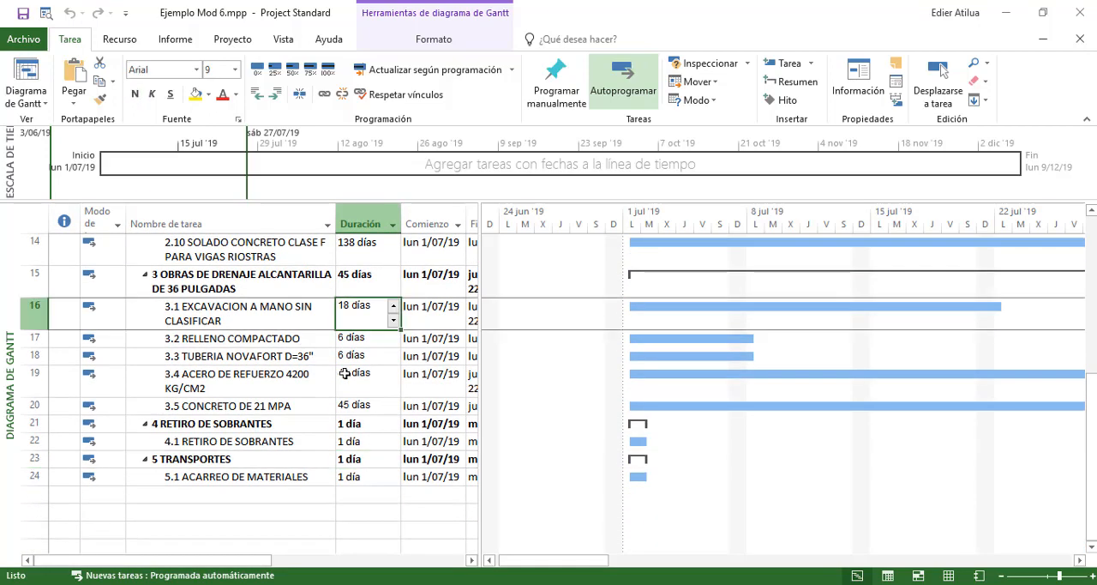
Review the start and finish dates of activity 3.1 and go to its predecessors cell
key("Right")
key("Right")
key("Right")
key("Left")
key("Left")
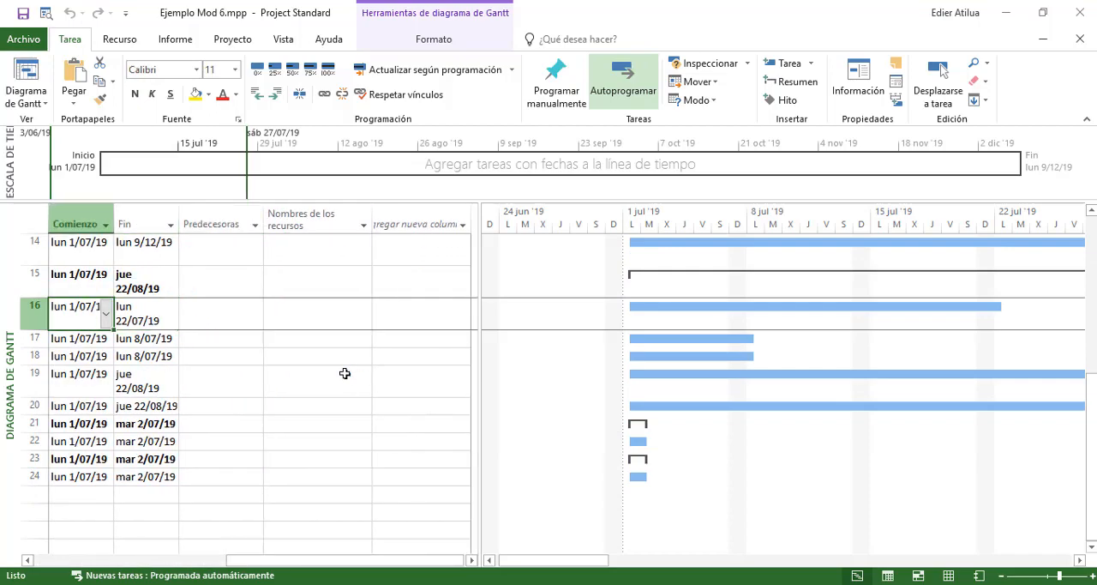
key("Left")
key("Left")
key("Right")
key("Right")
key("Right")
key("Right")
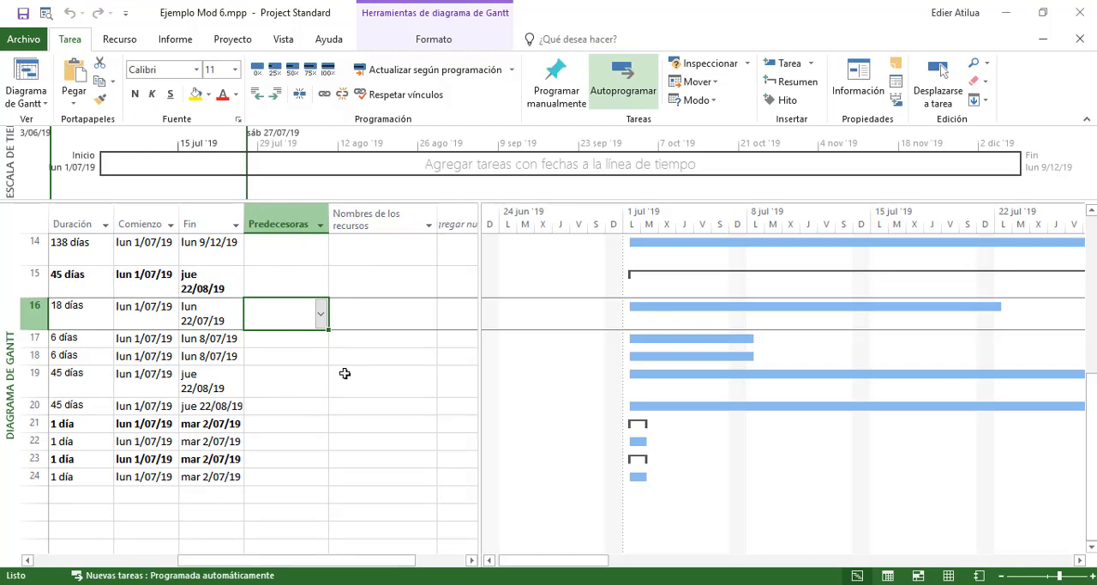
Set the predecessor of activity 3.1 EXCAVACION A MANO SIN CLASIFICAR to 3CC+3d
type("3CC+3d")
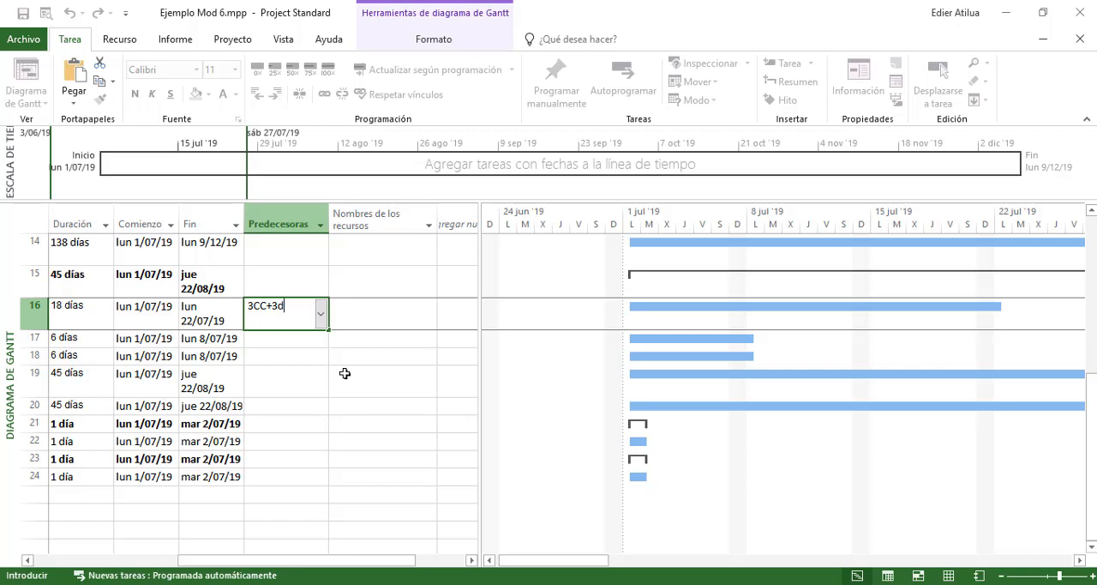
key("Return")
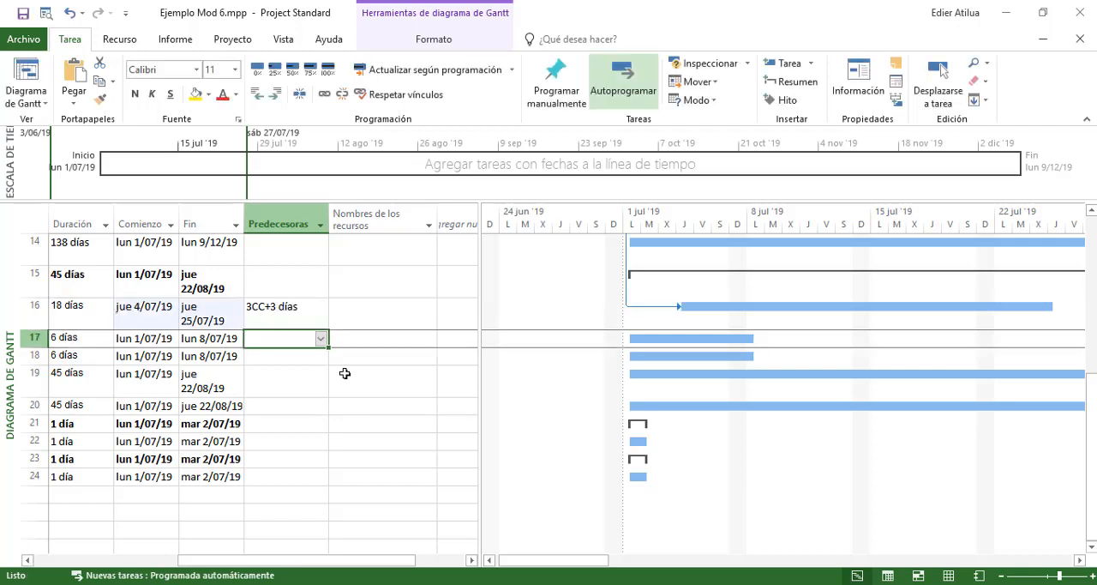
key("Up")
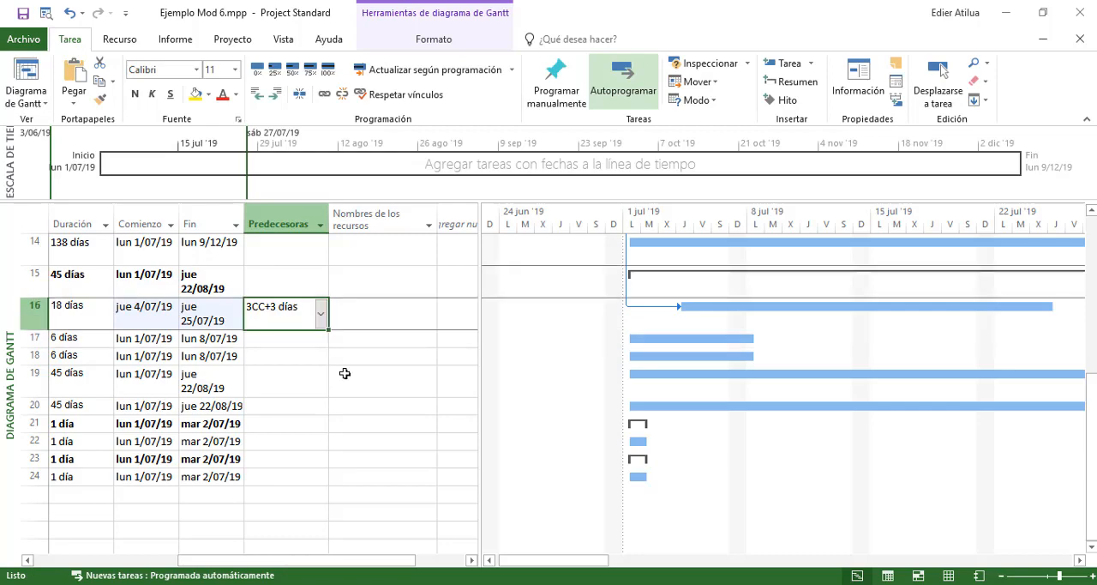
Return to the start of the schedule and check the row of activity 1.1 LOCALIZACION Y REPLANTEO up to its predecessors field
key("Left")
key("Left")
key("Left")
key("Left")
key("Left")
key("Right")
key("Right")
key("Right")
key("Right")
key("Right")
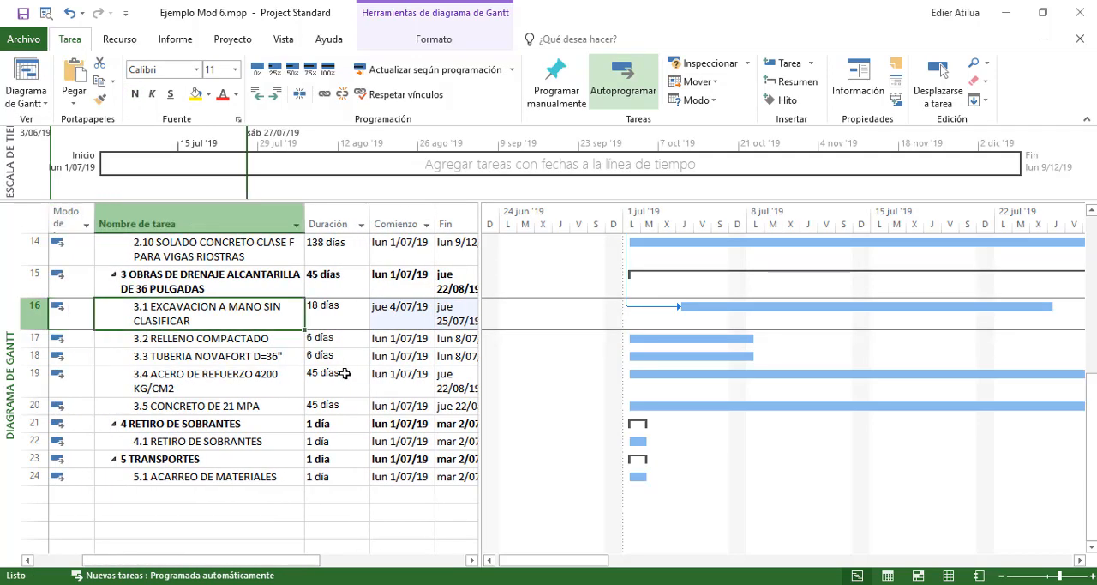
key("Up")
key("ctrl+Up")
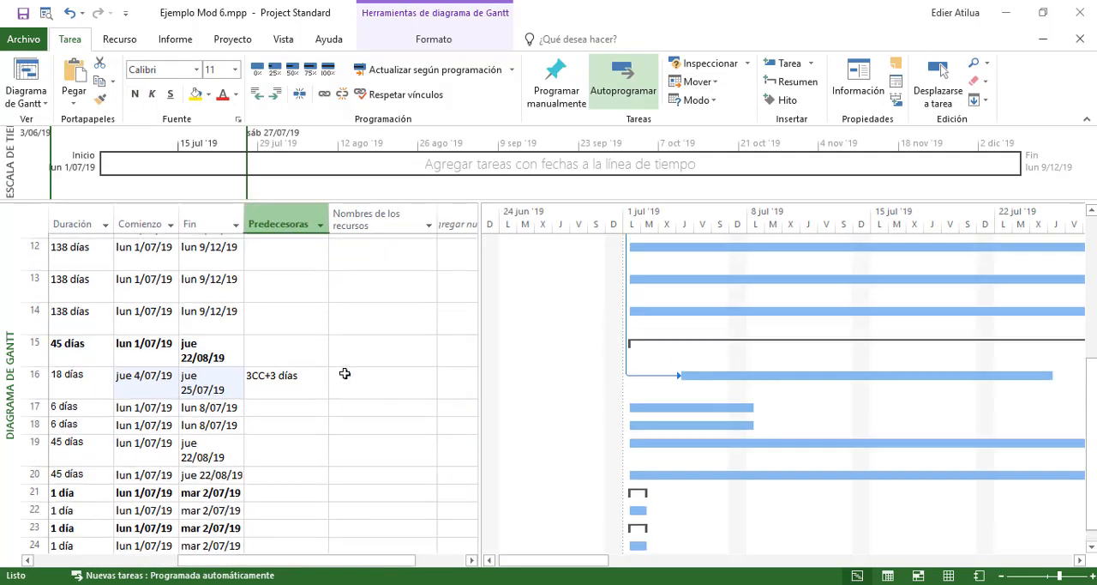
key("Left")
key("Left")
key("Left")
key("Left")
key("Left")
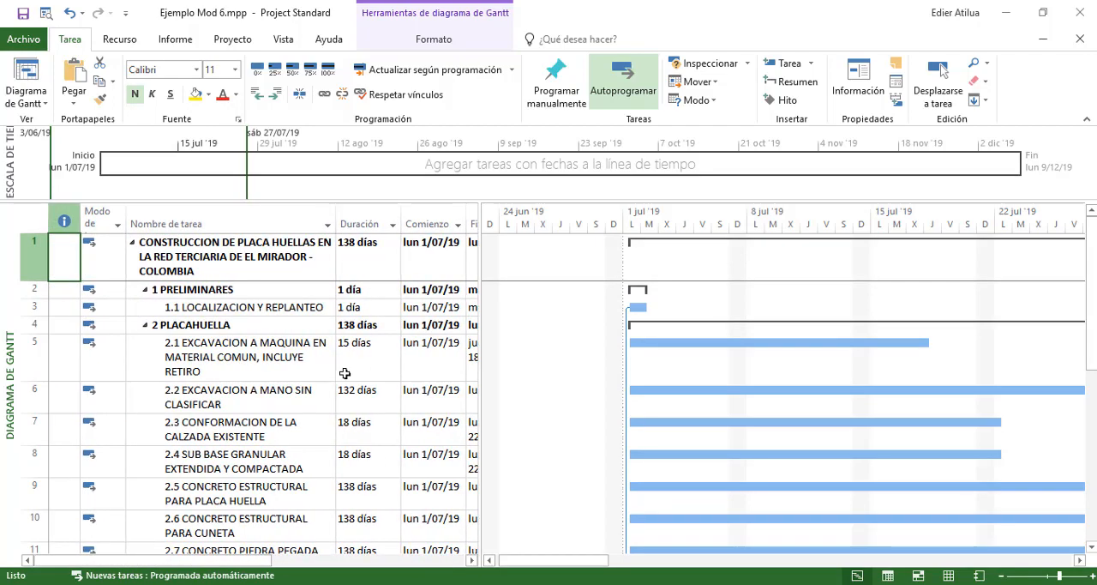
key("Down")
key("Down")
key("Right")
key("Right")
key("Right")
key("Right")
key("Right")
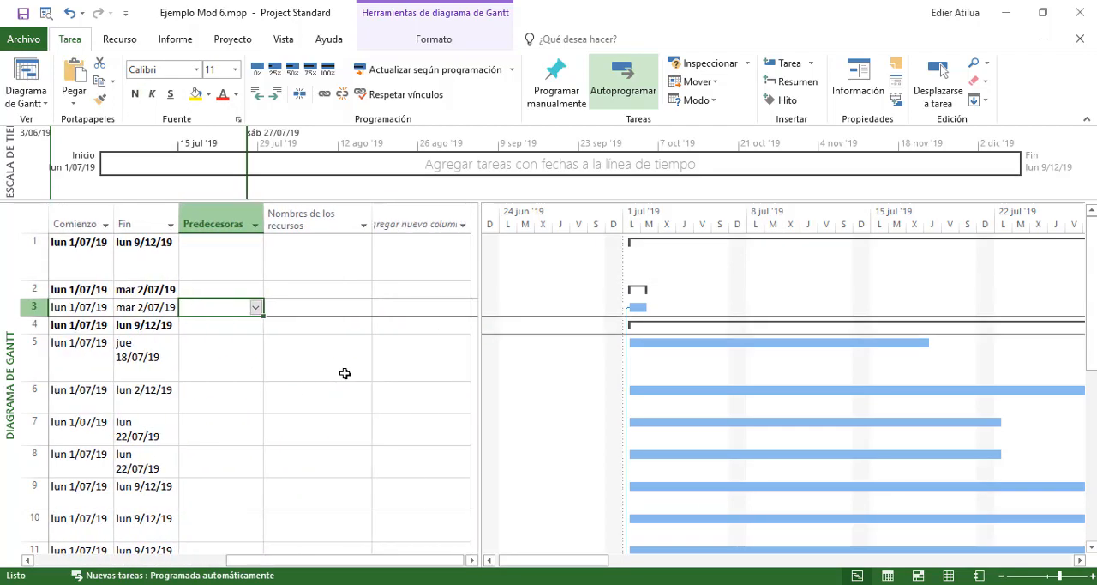
Review the duration, start, finish and predecessor fields of excavation activity 3.1 against its new link
key("Down")
key("Down")
key("Down")
key("Down")
key("Down")
key("Down")
key("Down")
key("Down")
key("Down")
key("Down")
key("Down")
key("Down")
key("Down")
key("Down")
key("Up")
key("Left")
key("Left")
key("Left")
key("Left")
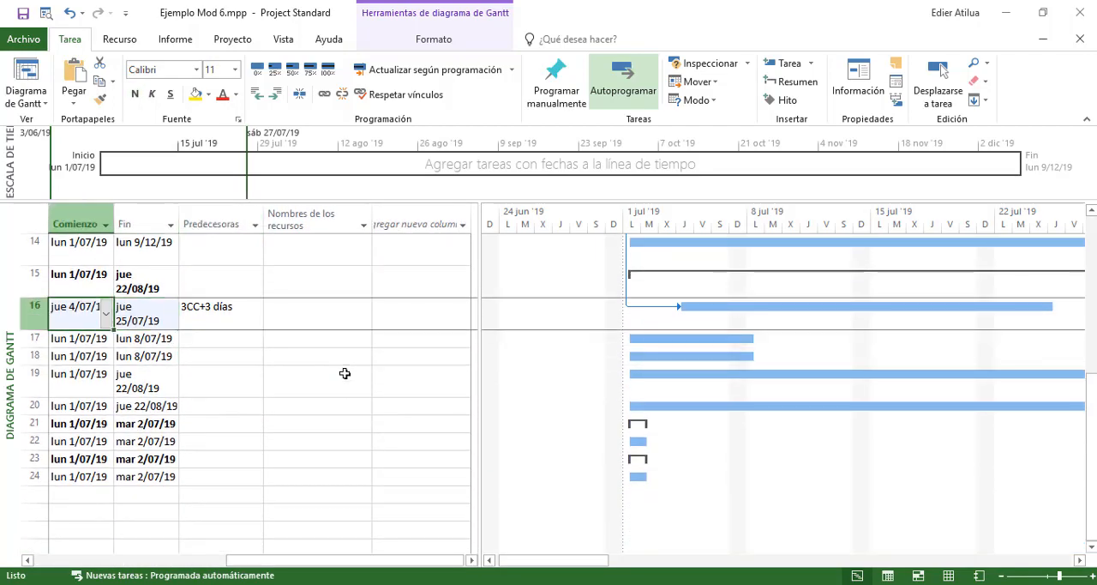
key("Right")
key("Right")
key("Right")
key("Right")
key("Right")
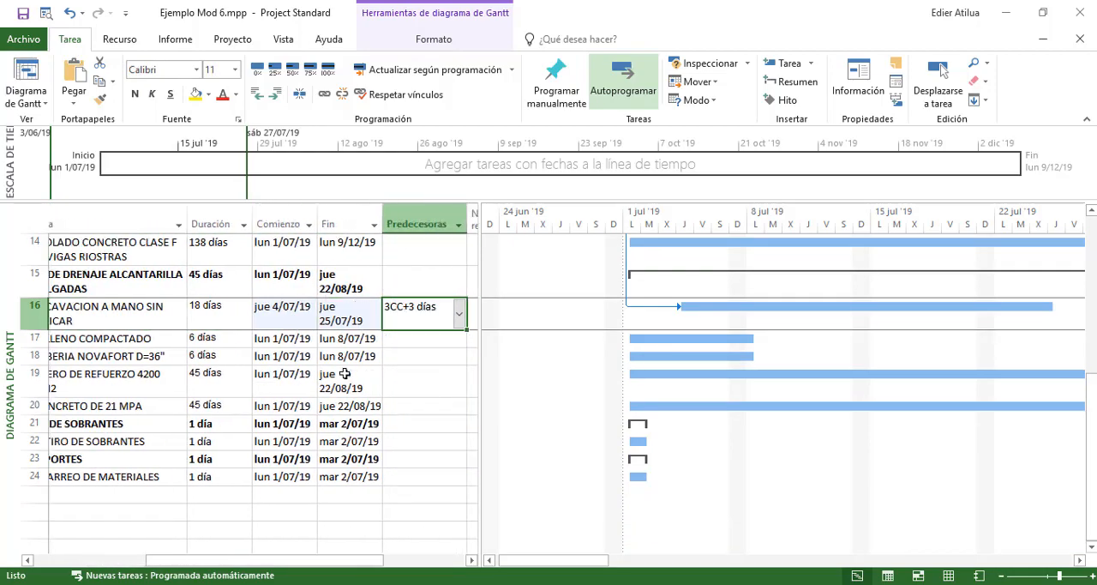
key("Left")
key("Left")
key("Left")
key("Left")
key("Left")
key("Left")
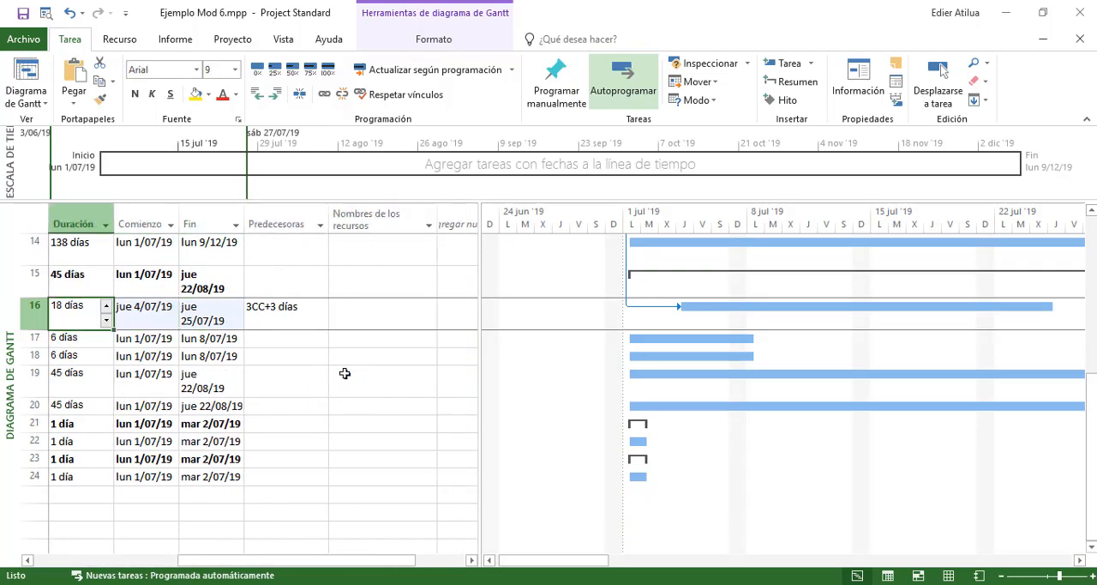
key("Right")
key("Right")
key("Right")
key("Right")
key("Right")
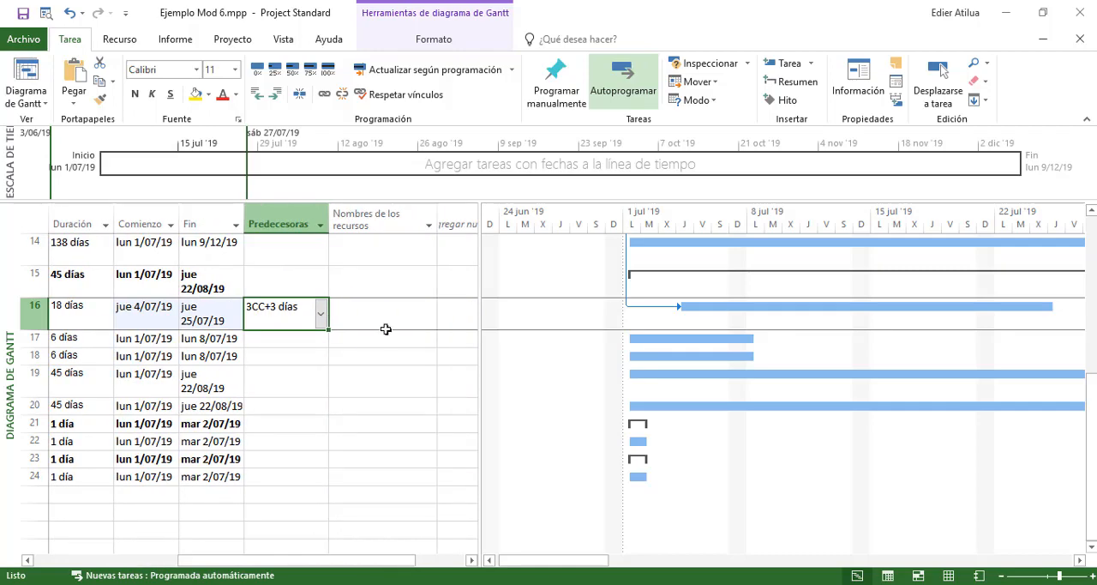
Dismiss the 360 Total Security driver update notification and return to the chapter 3 activities
scroll(698, 310, "up", 5)
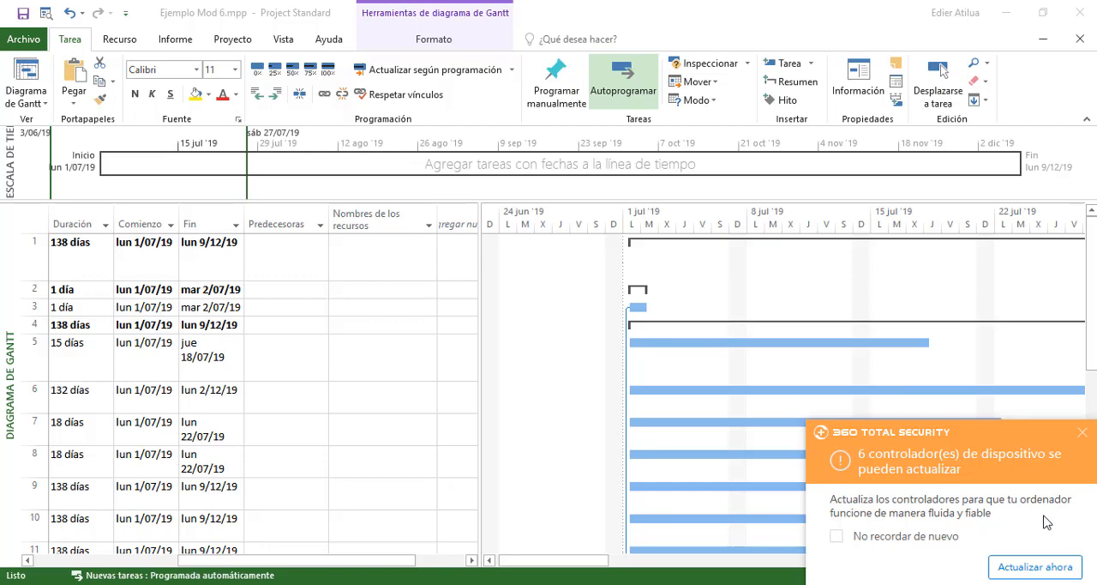
left_click(1082, 433)
scroll(844, 404, "down", 5)
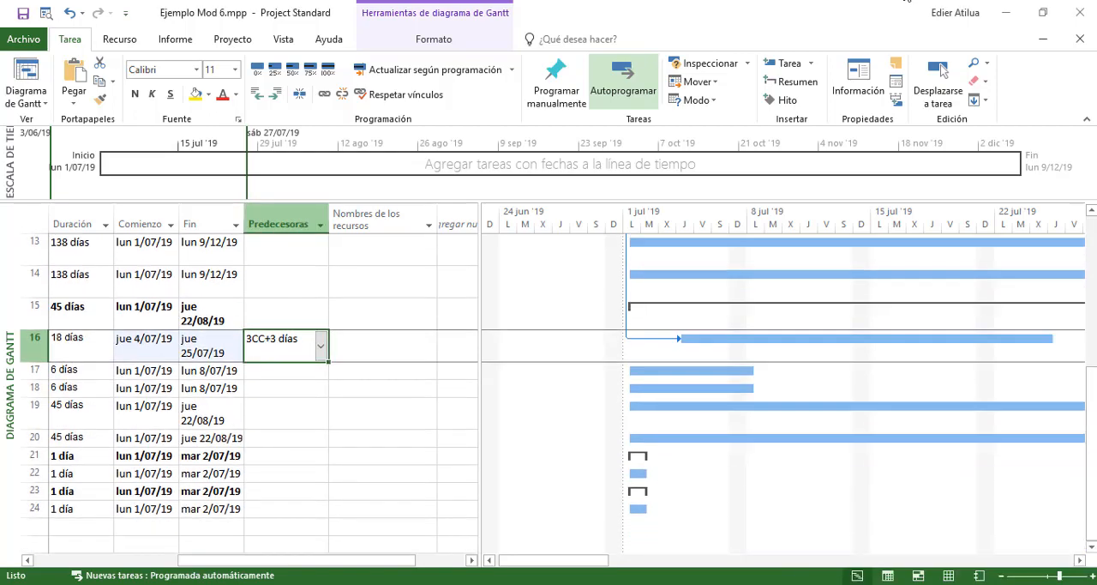
Examine the name, duration, start and predecessor fields of activity 3.2 RELLENO COMPACTADO
left_click(307, 372)
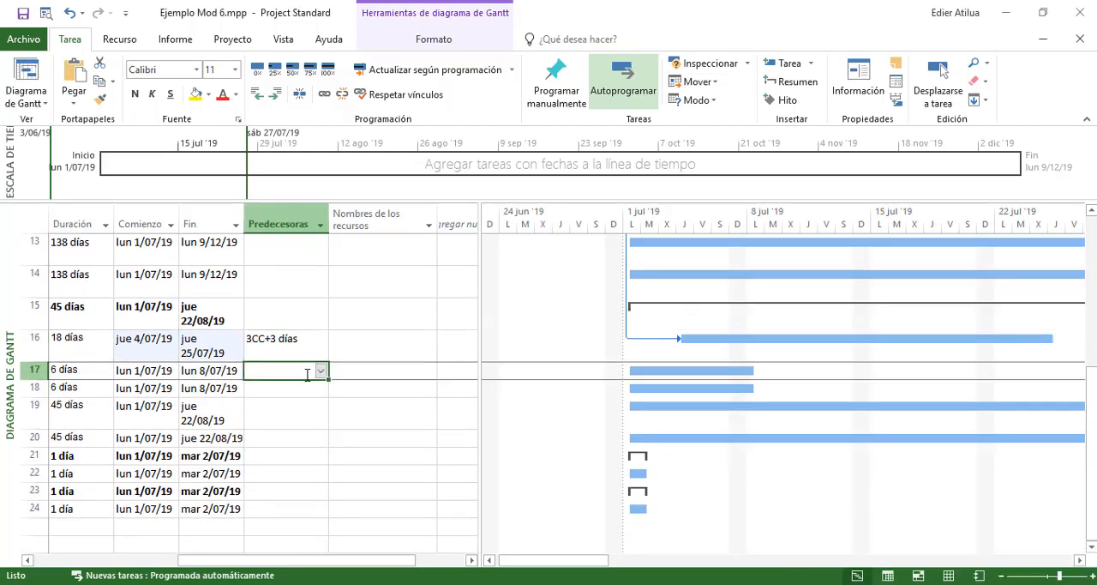
key("Left")
key("Left")
key("Left")
key("Left")
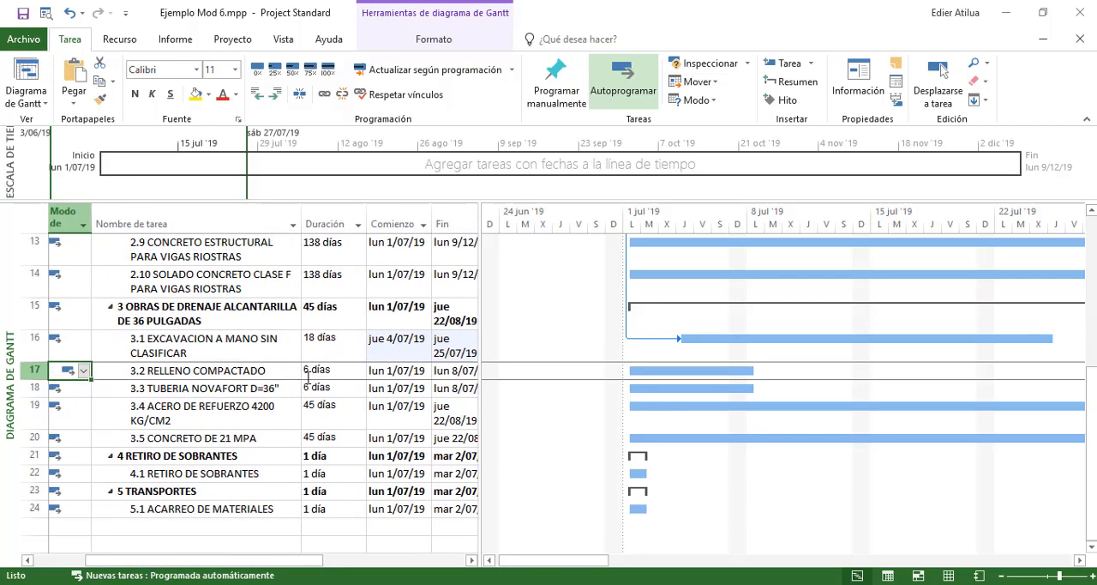
key("Right")
key("Right")
key("Right")
key("Right")
key("Right")
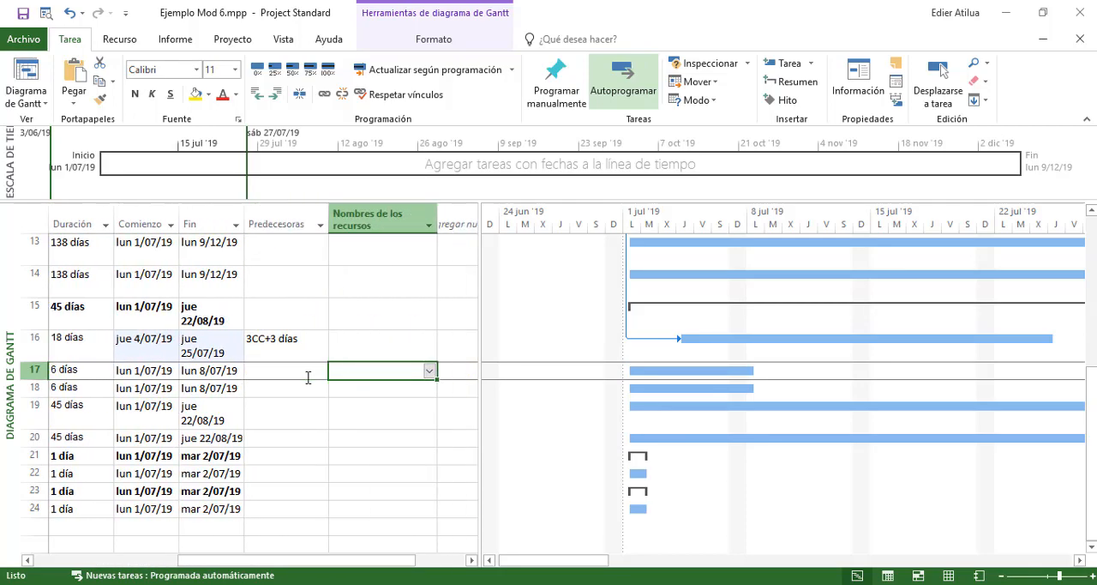
key("Left")
key("Left")
key("Left")
key("Left")
key("Right")
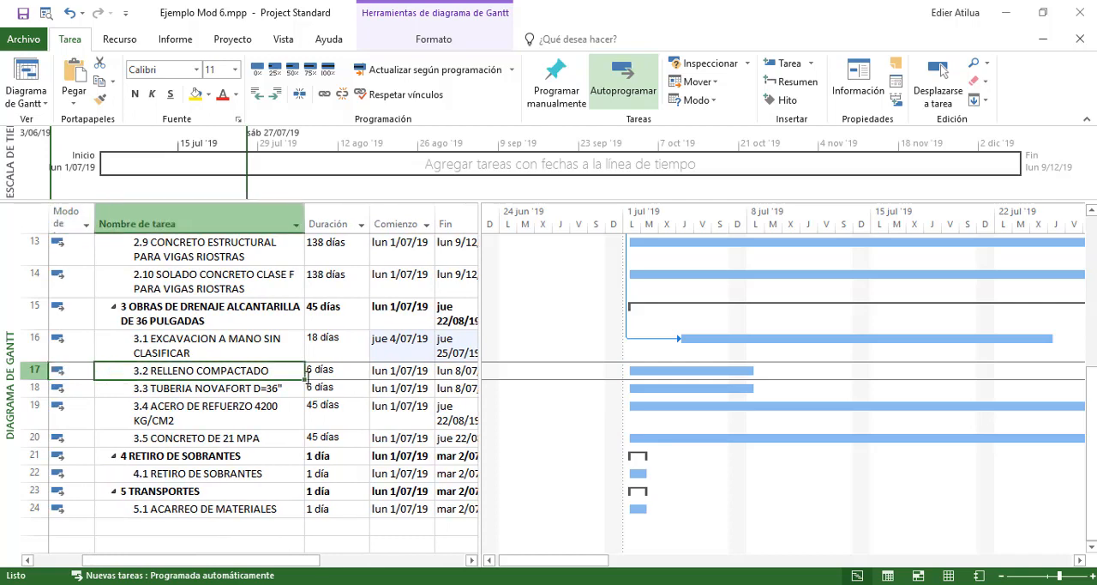
key("Right")
key("Right")
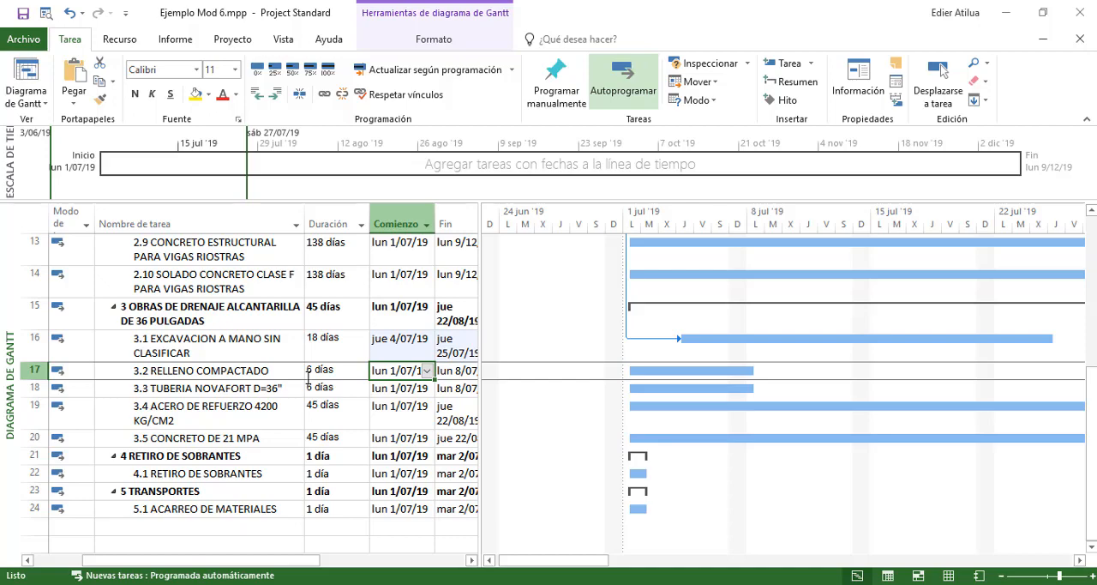
Compare activity 3.2 with activity 3.1, checking the excavation's duration, dates and predecessor link
key("Left")
key("Left")
key("Right")
key("Right")
key("Up")
key("Left")
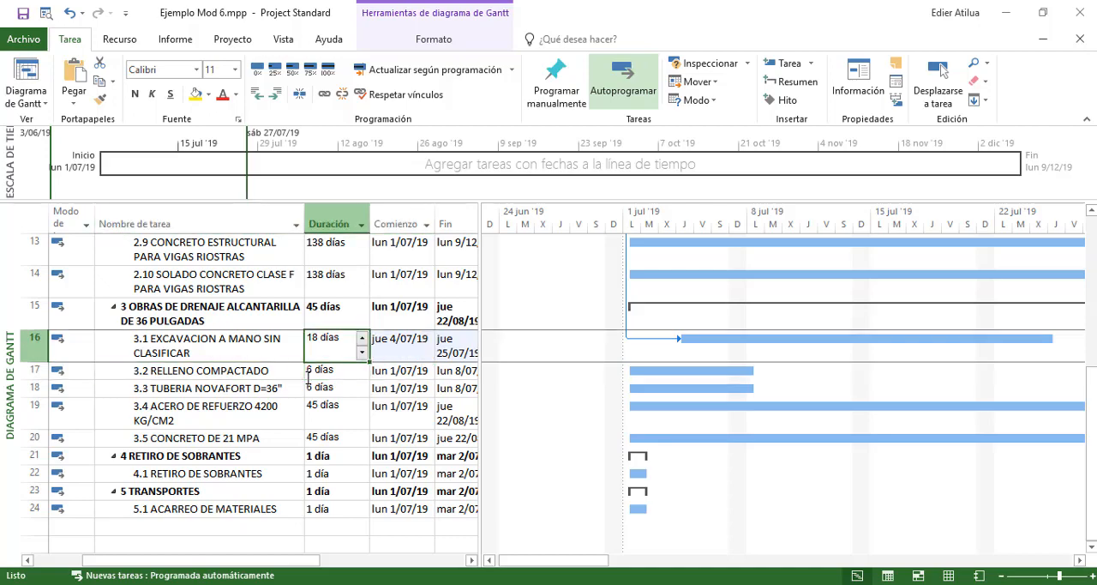
key("Left")
key("Left")
key("Right")
key("Right")
key("Right")
key("Right")
key("Right")
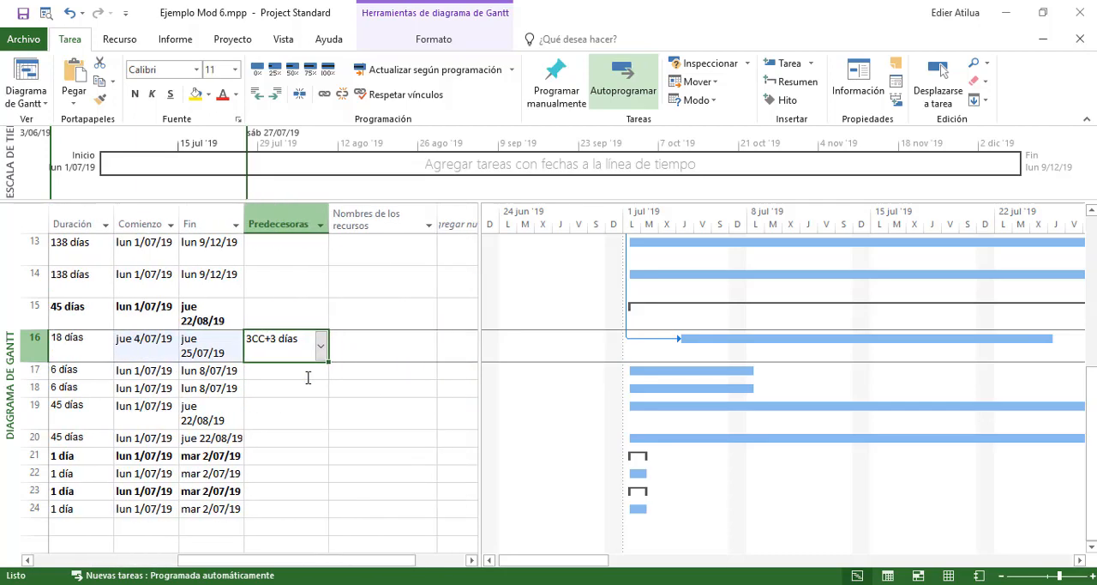
key("Left")
key("Left")
key("Left")
key("Left")
key("Left")
key("Right")
key("Right")
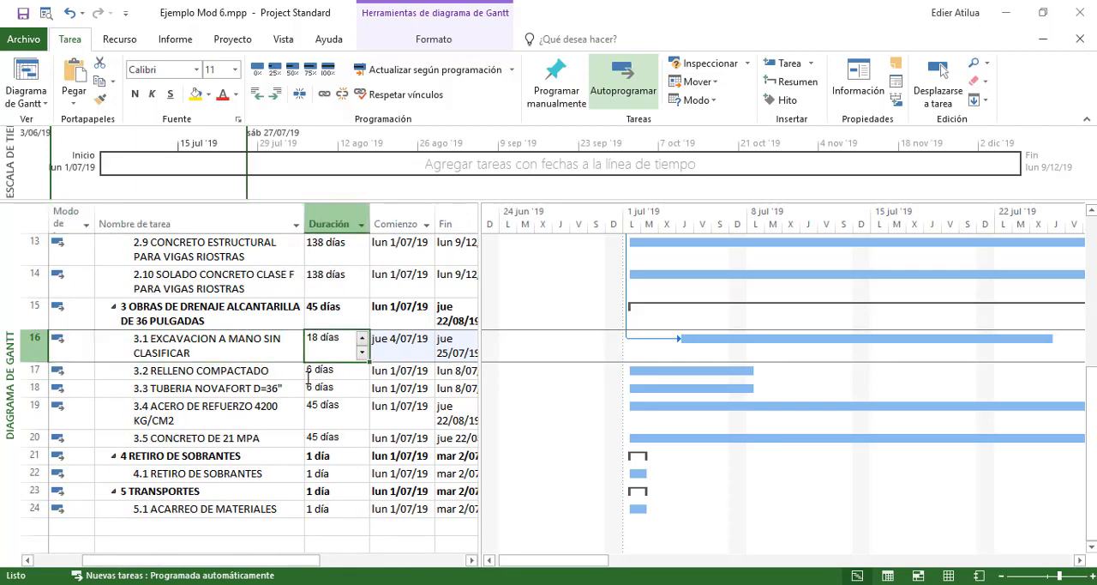
key("Right")
key("Left")
key("Left")
key("Left")
key("Left")
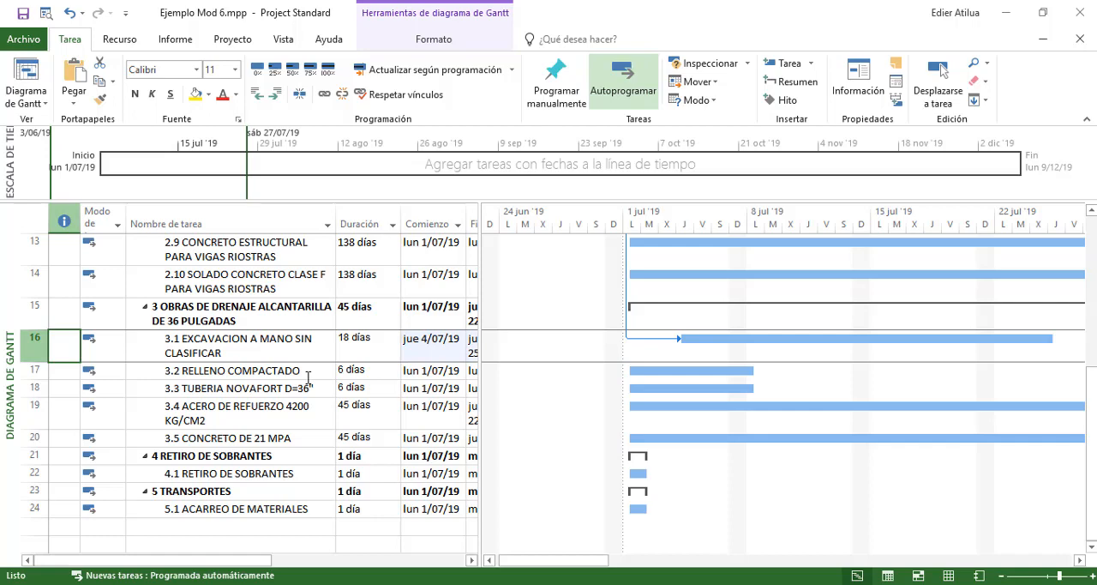
Look over the row of activity 3.2 RELLENO COMPACTADO from its indicator to its resource names field
key("Down")
key("Down")
key("Up")
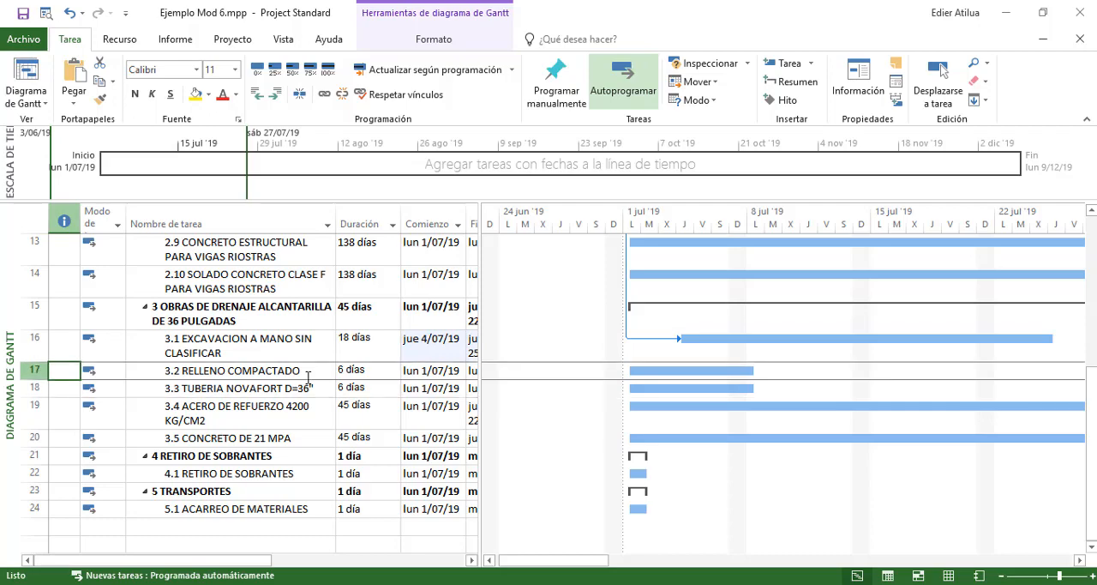
key("Right")
key("Right")
key("Right")
key("Right")
key("Right")
key("Right")
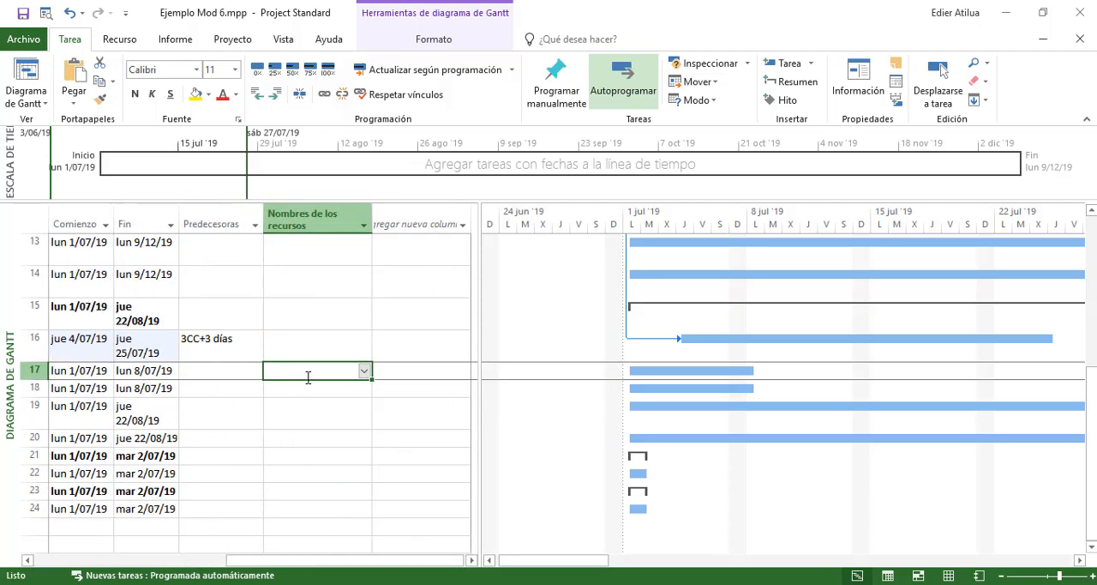
Examine activities 3.3 TUBERIA NOVAFORT D=36" and 3.4 ACERO DE REFUERZO 4200 KG/CM2 and the predecessors field of 3.3
key("Down")
key("Left")
key("Left")
key("Left")
key("Left")
key("Left")
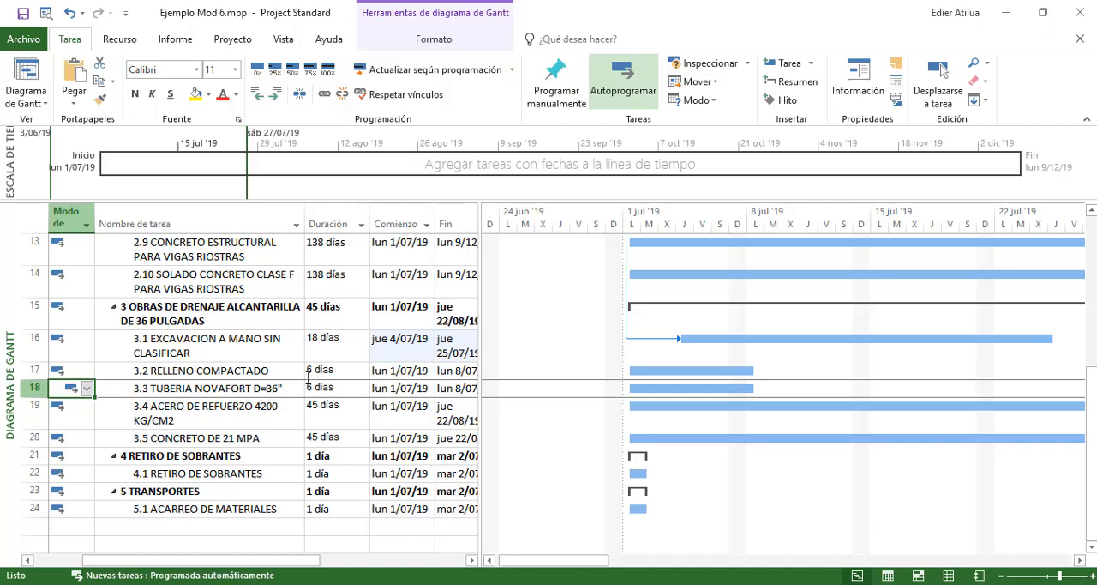
key("Right")
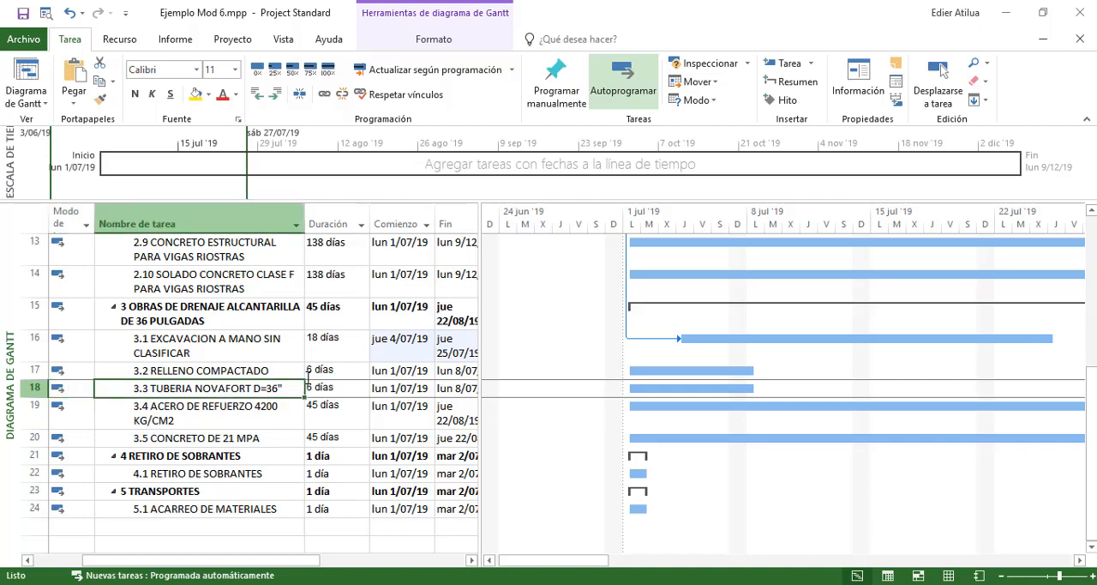
key("Down")
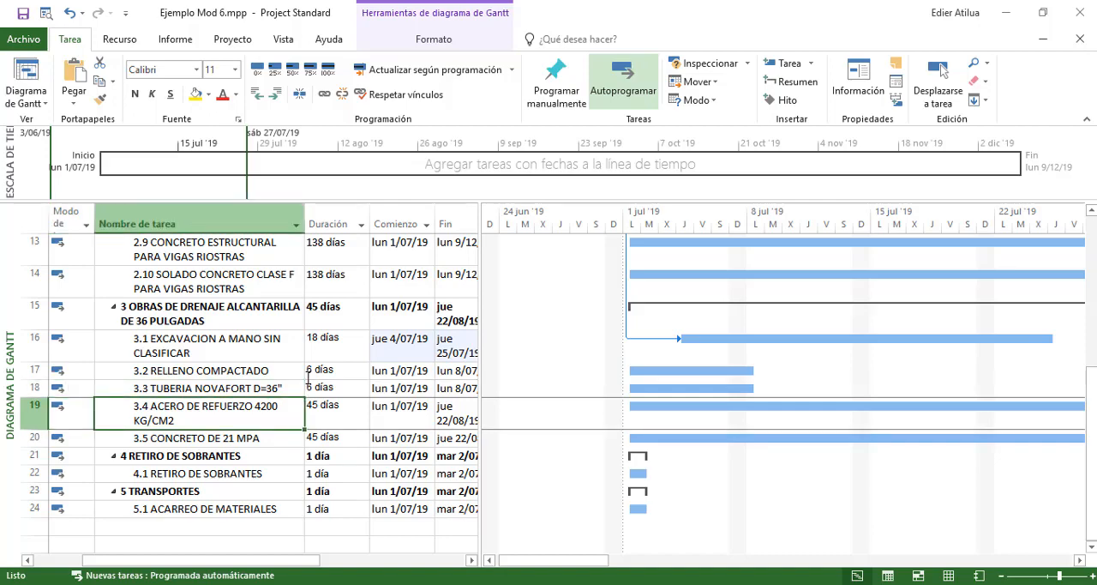
key("Right")
key("Right")
key("Right")
key("Right")
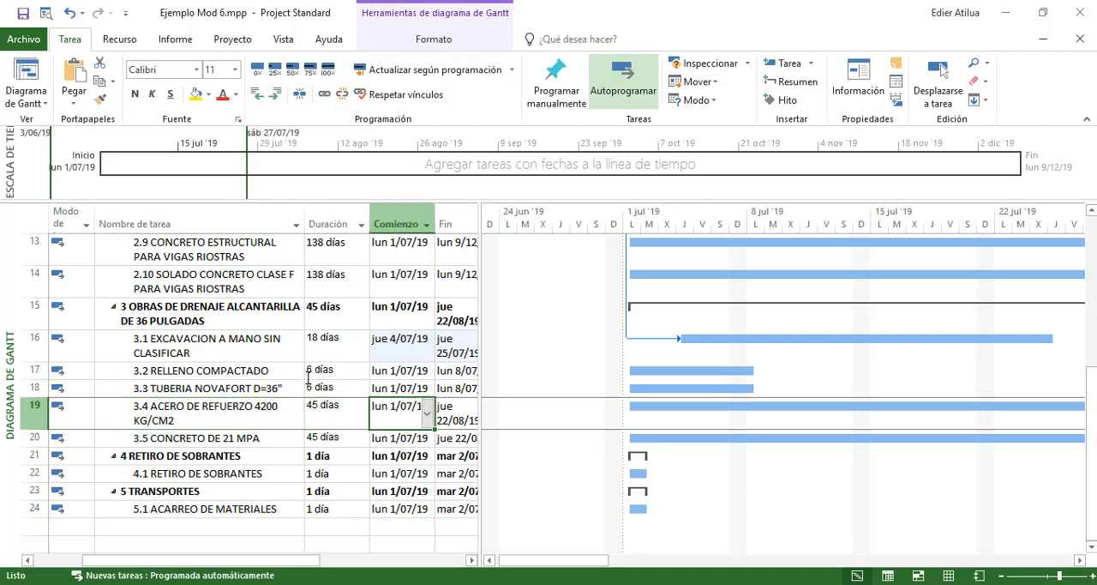
key("Up")
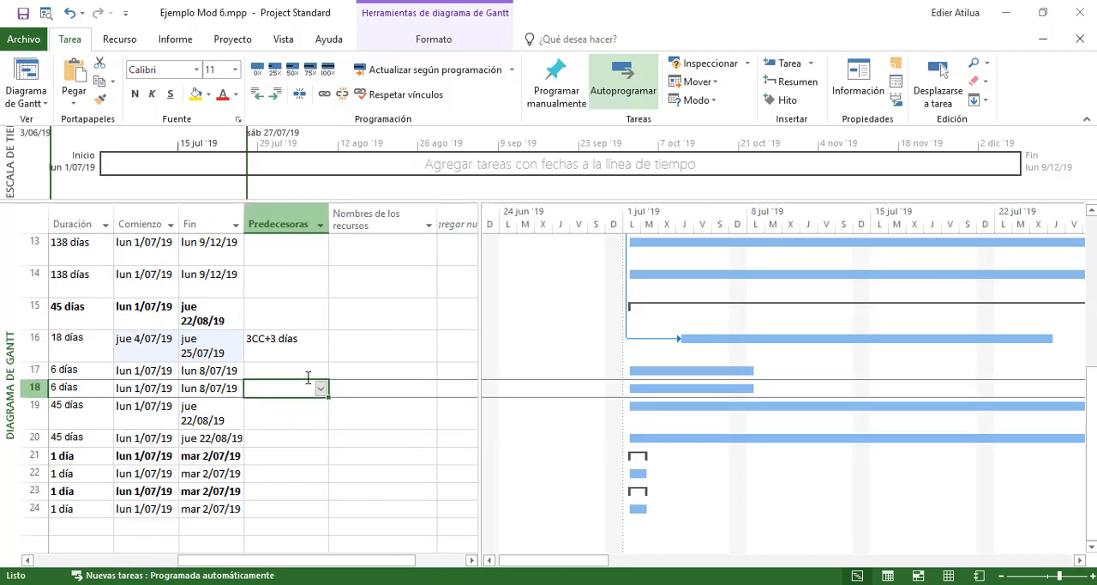
key("Left")
key("Left")
key("Left")
key("Left")
key("Left")
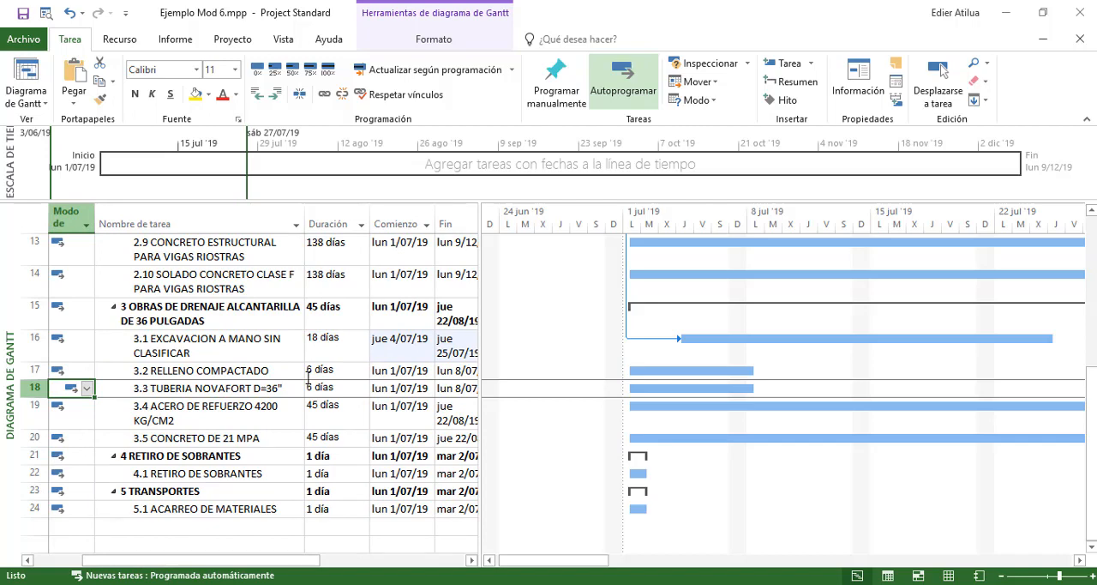
Set task 16 as the predecessor of activities 3.3 TUBERIA NOVAFORT D=36" and 3.4 ACERO DE REFUERZO 4200 KG/CM2
left_click(148, 351)
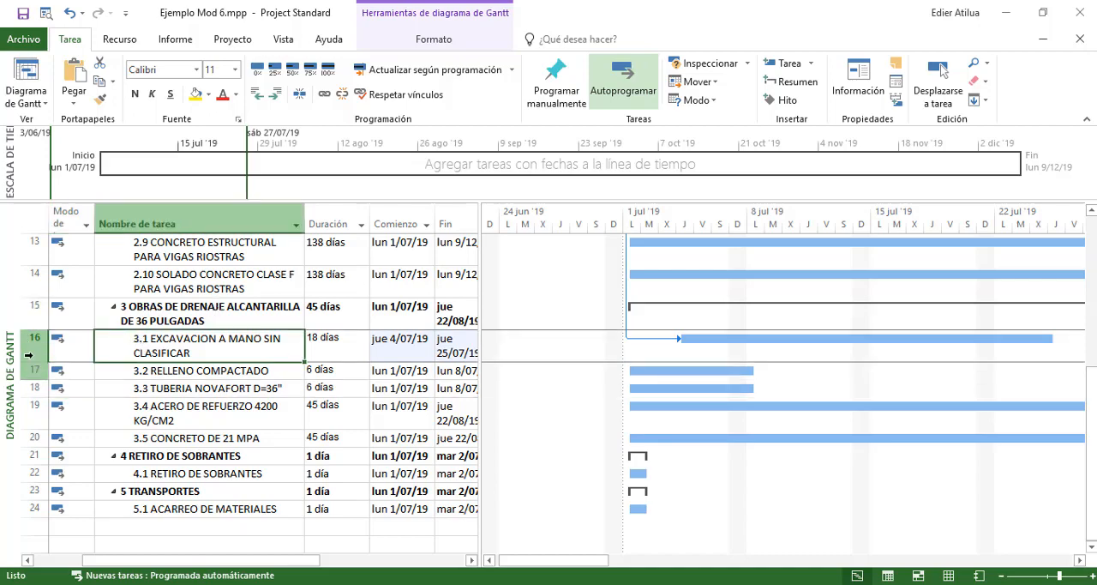
key("Down")
key("Down")
key("Right")
key("Right")
key("Right")
key("Right")
key("Right")
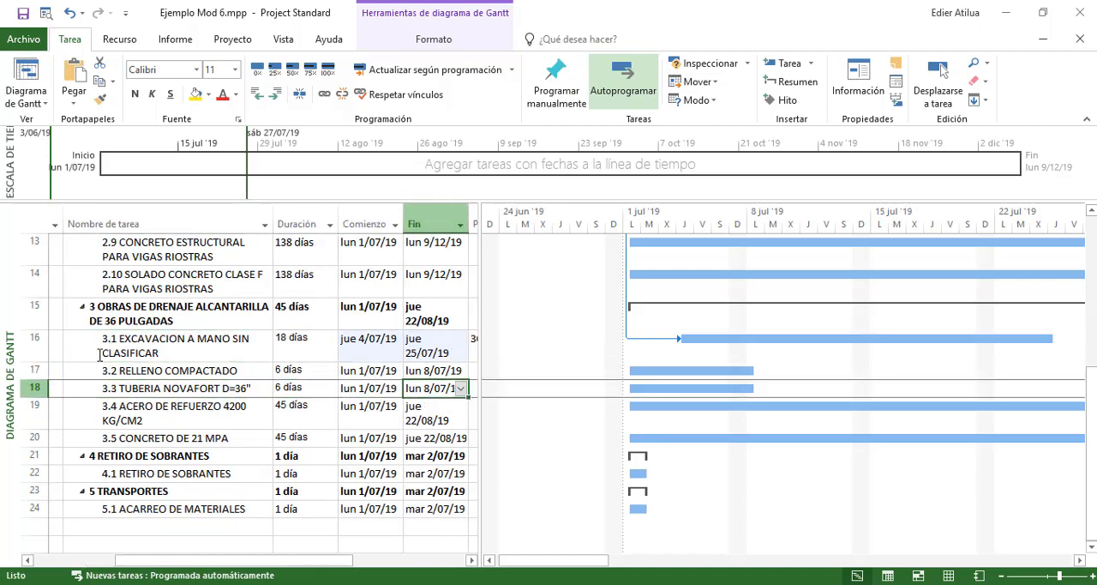
key("Left")
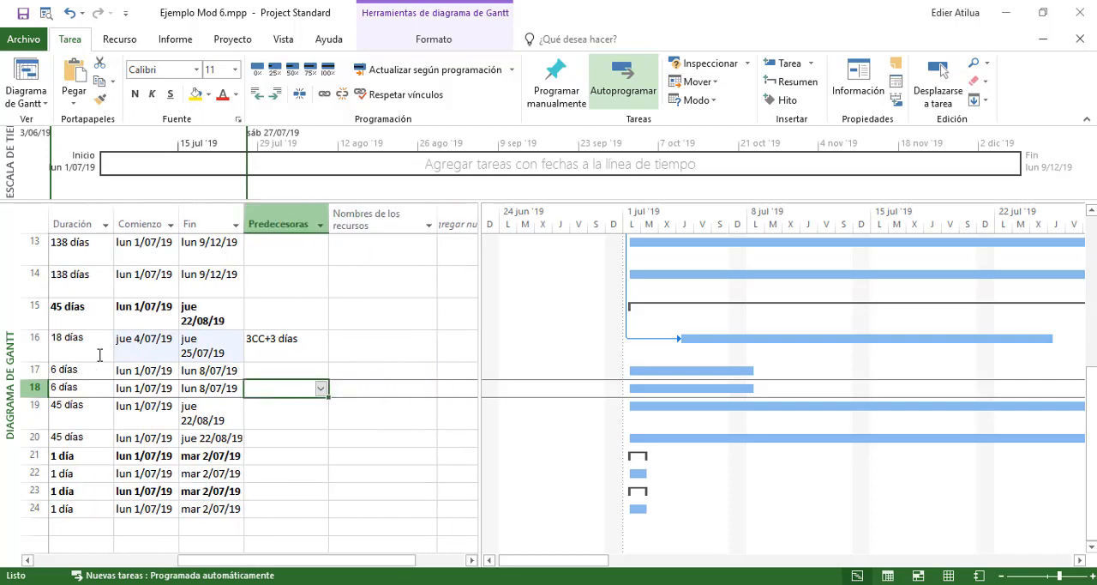
type("16")
key("Return")
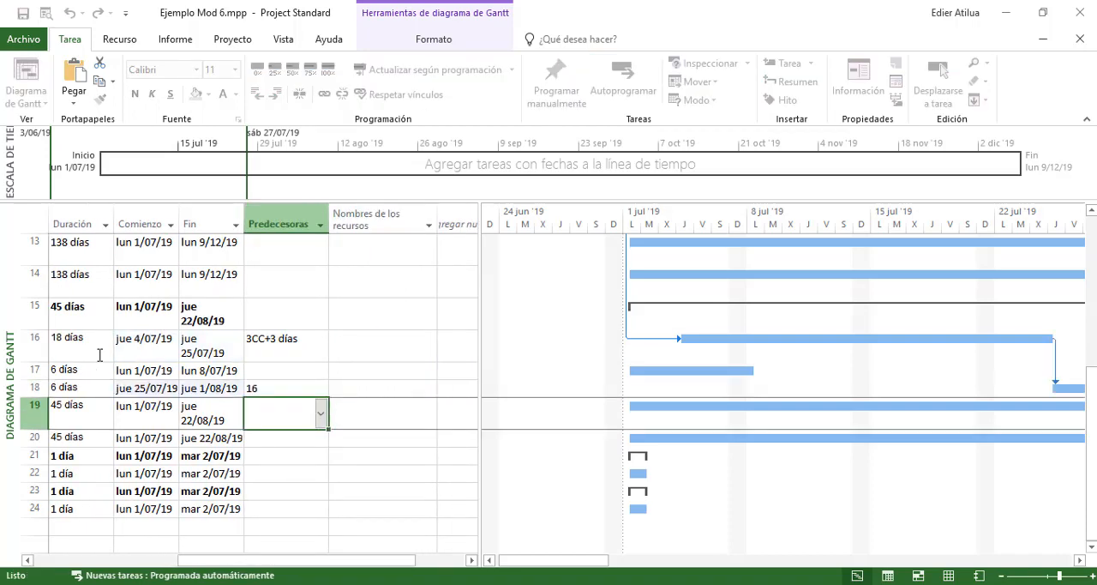
type("16")
key("Return")
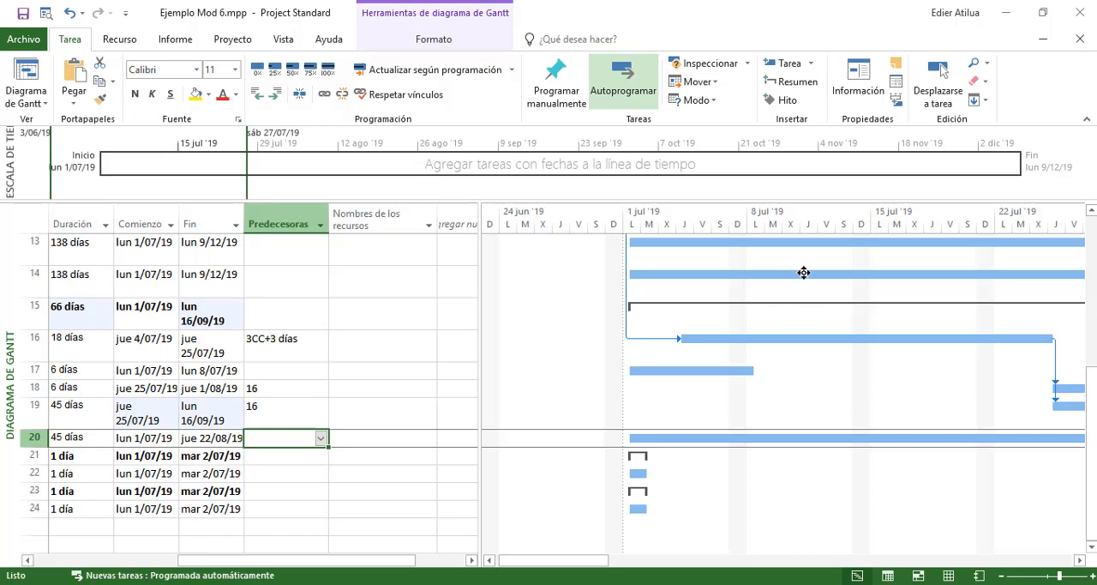
Examine the Gantt chart across the full project timescale, from the first activity down to the chapter 3 bars
left_click_drag(600, 560, 419, 498)
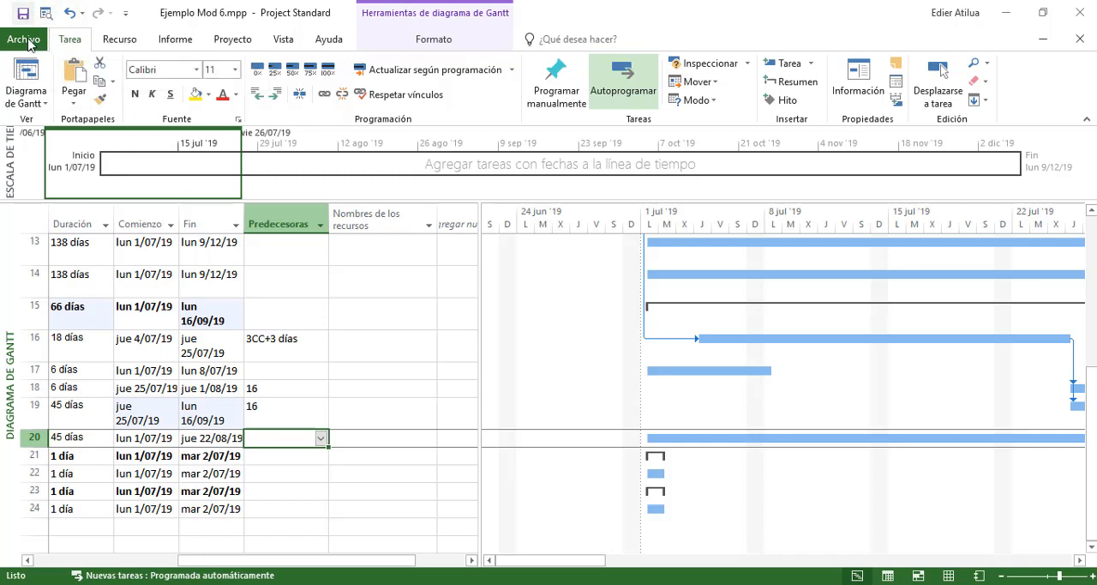
left_click(45, 13)
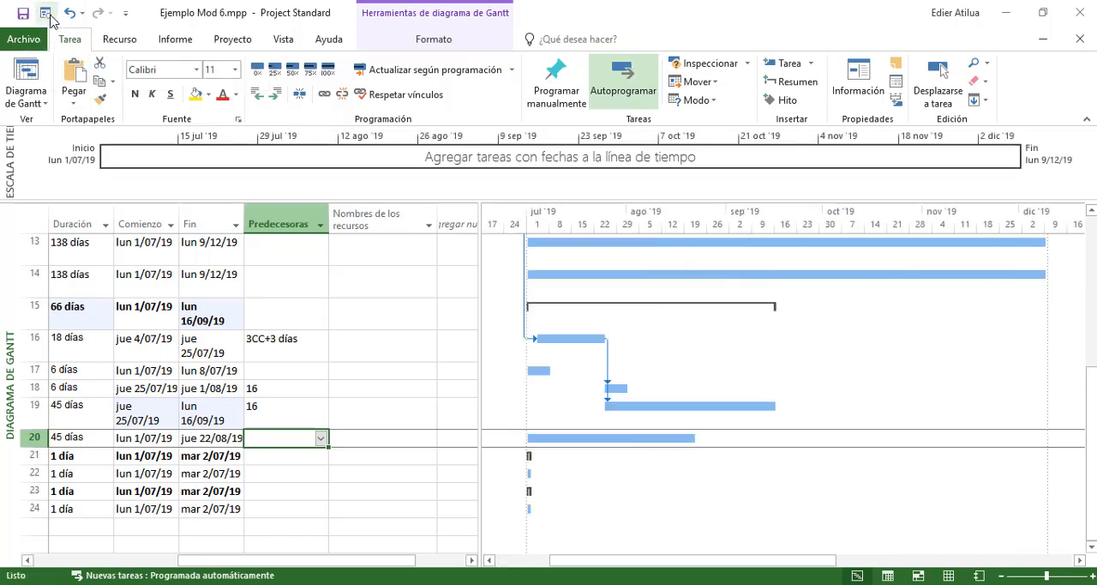
scroll(766, 383, "up", 5)
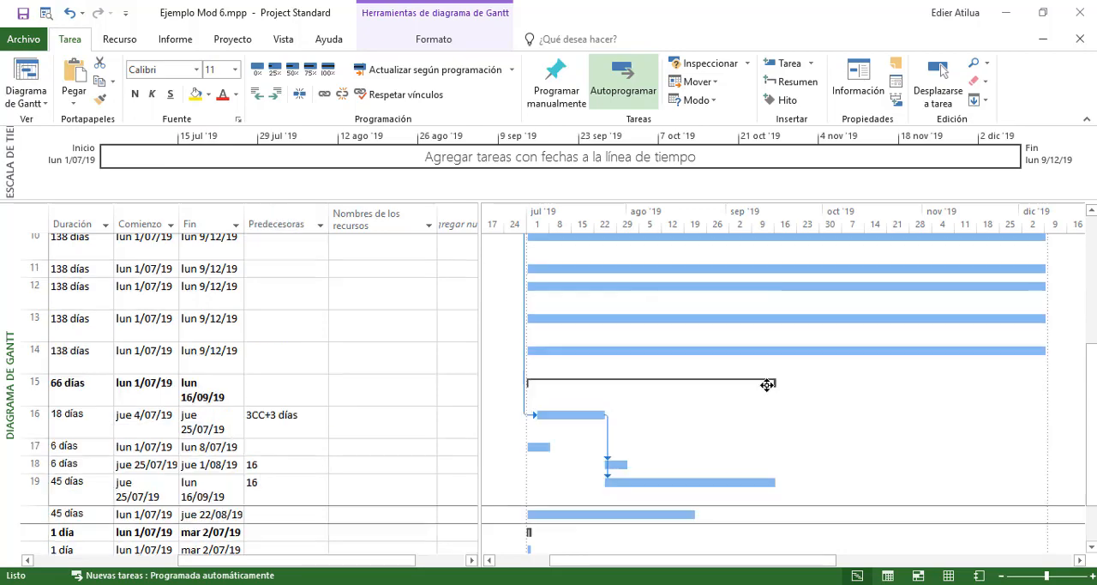
scroll(777, 386, "down", 5)
scroll(777, 386, "up", 4)
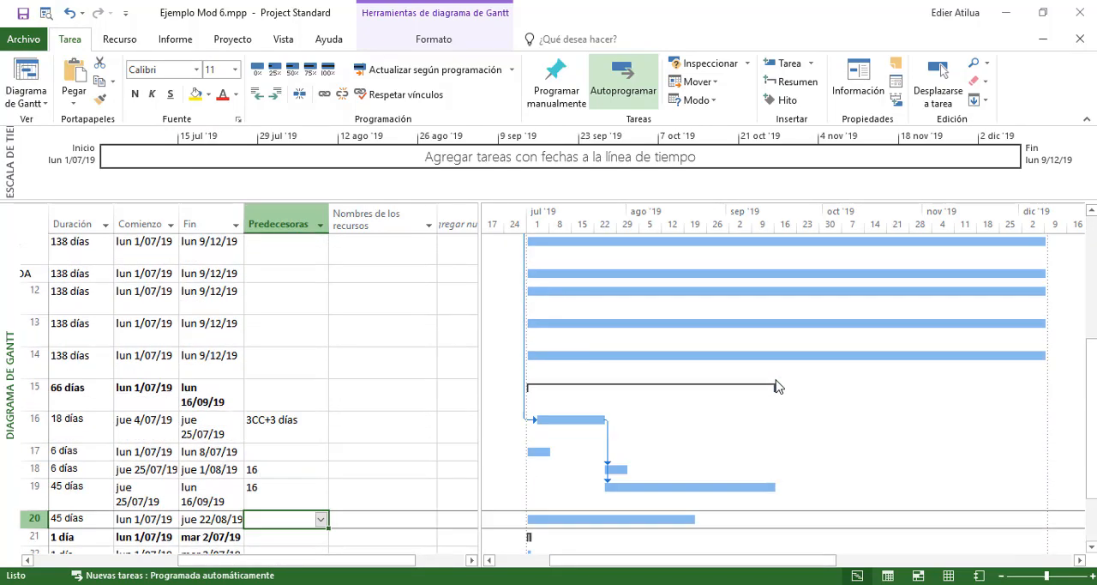
scroll(778, 386, "up", 1)
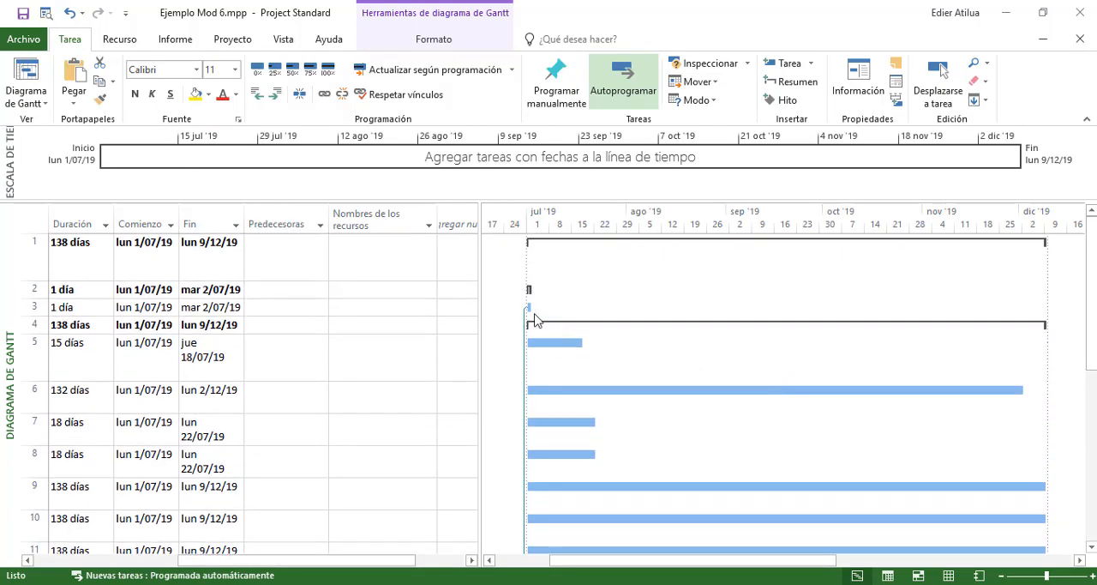
scroll(536, 311, "down", 3)
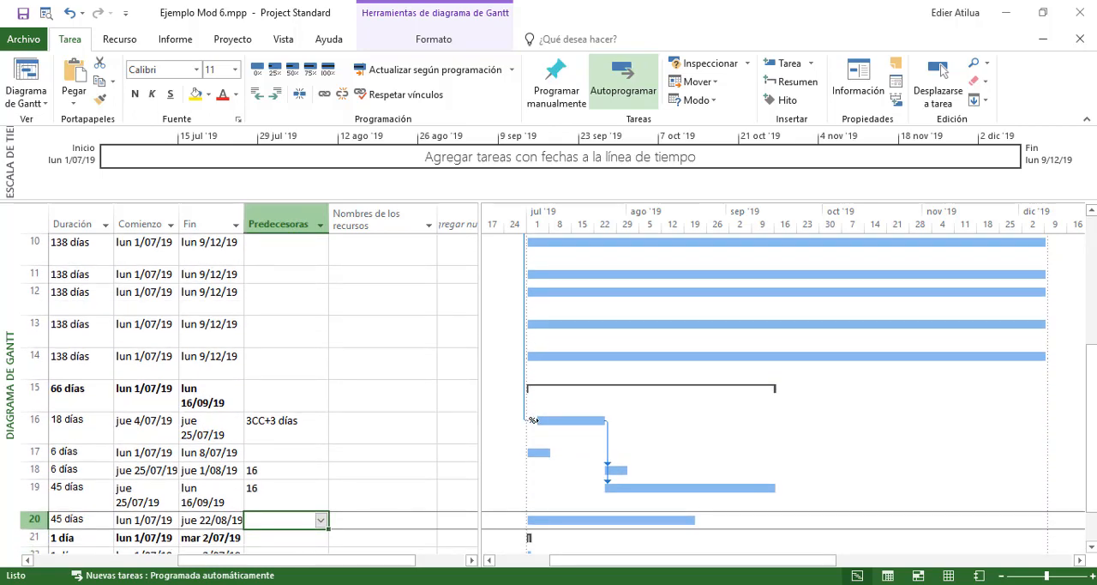
Check the predecessors of activities 3.1 to 3.4 against their link lines in the Gantt chart
left_click(559, 423)
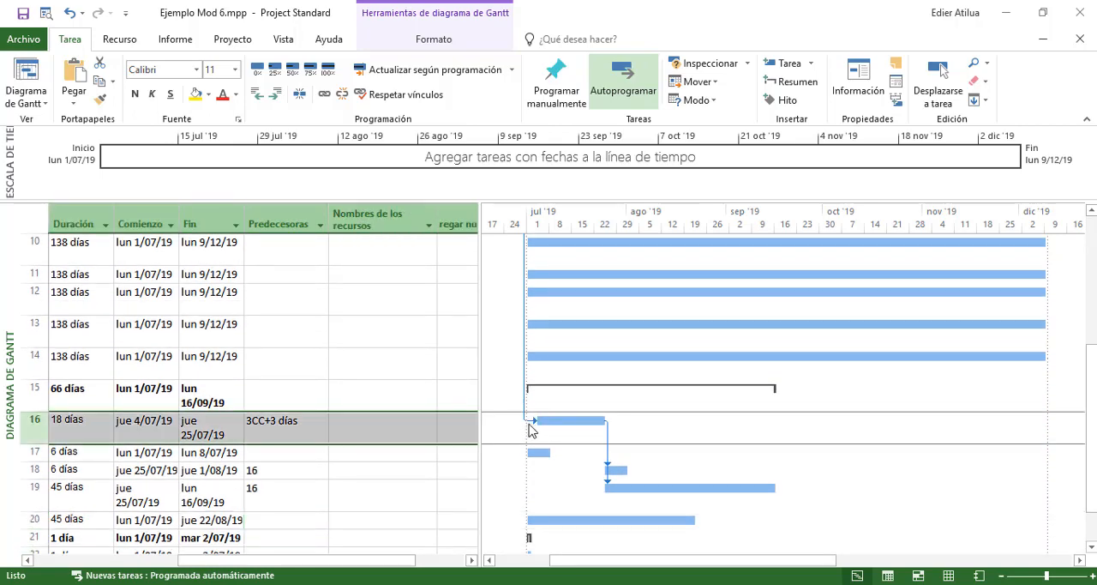
left_click(244, 422)
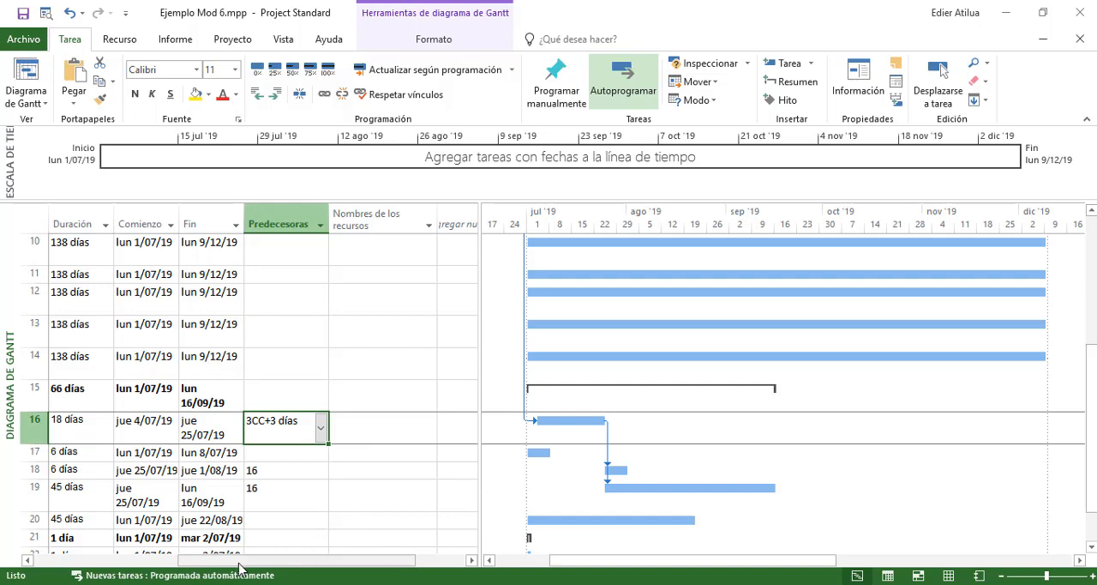
left_click_drag(234, 560, 283, 563)
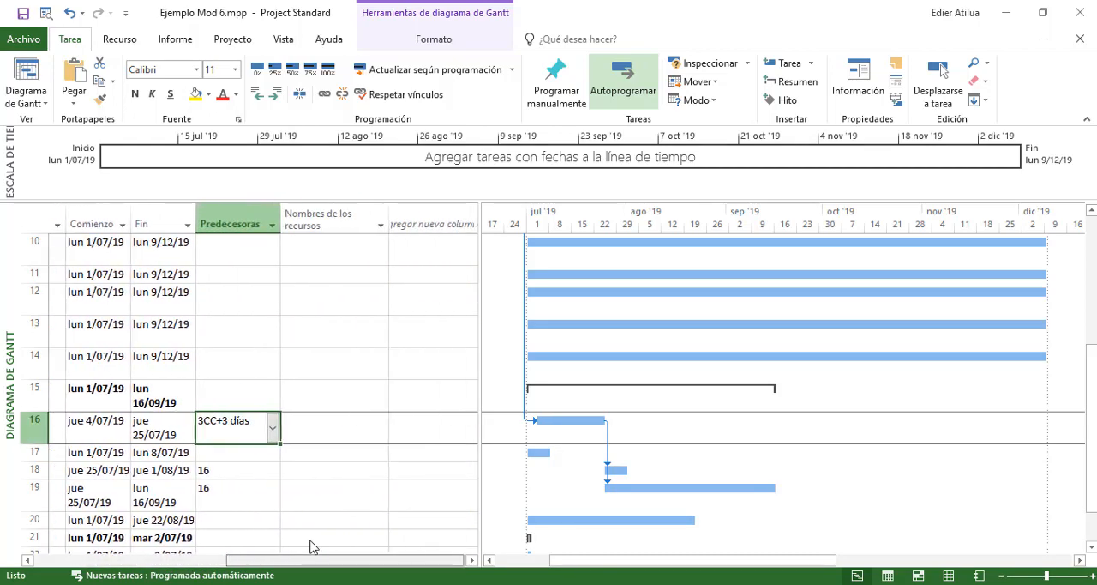
left_click(224, 454)
left_click(218, 469)
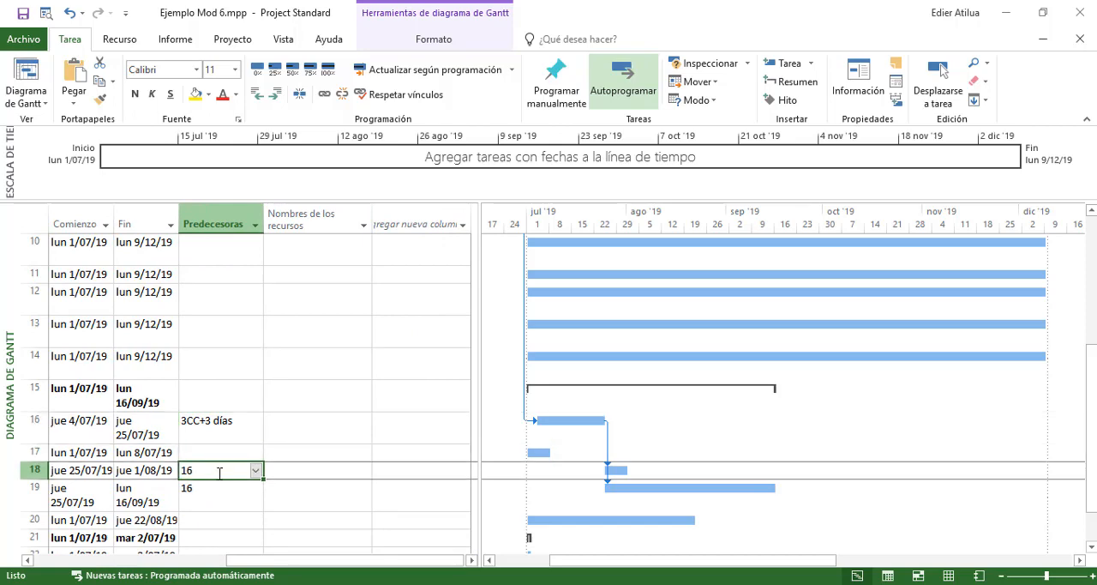
left_click(216, 489)
left_click(220, 469)
left_click(222, 452)
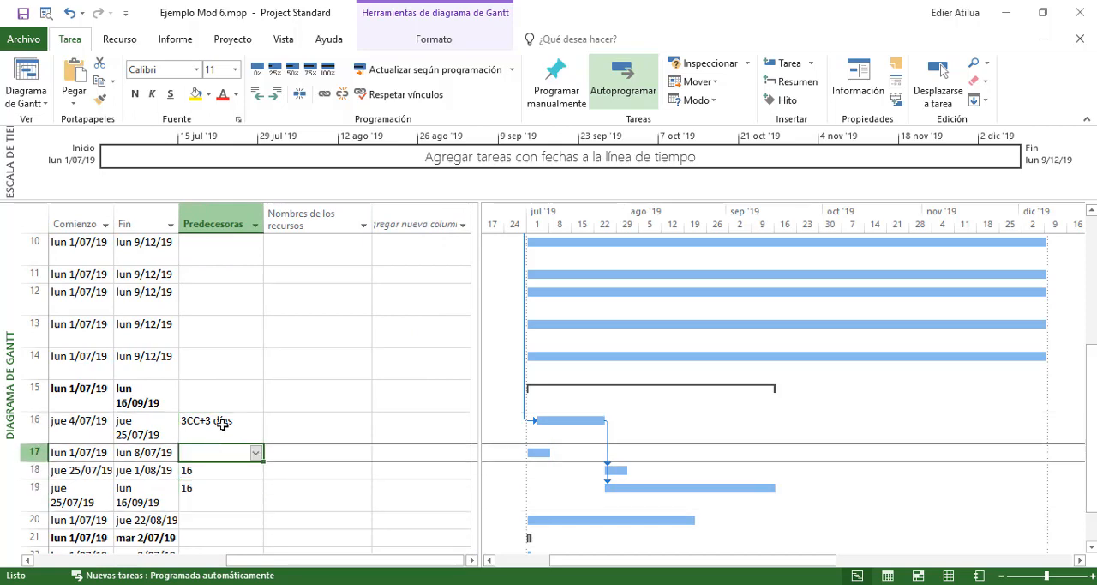
left_click(222, 425)
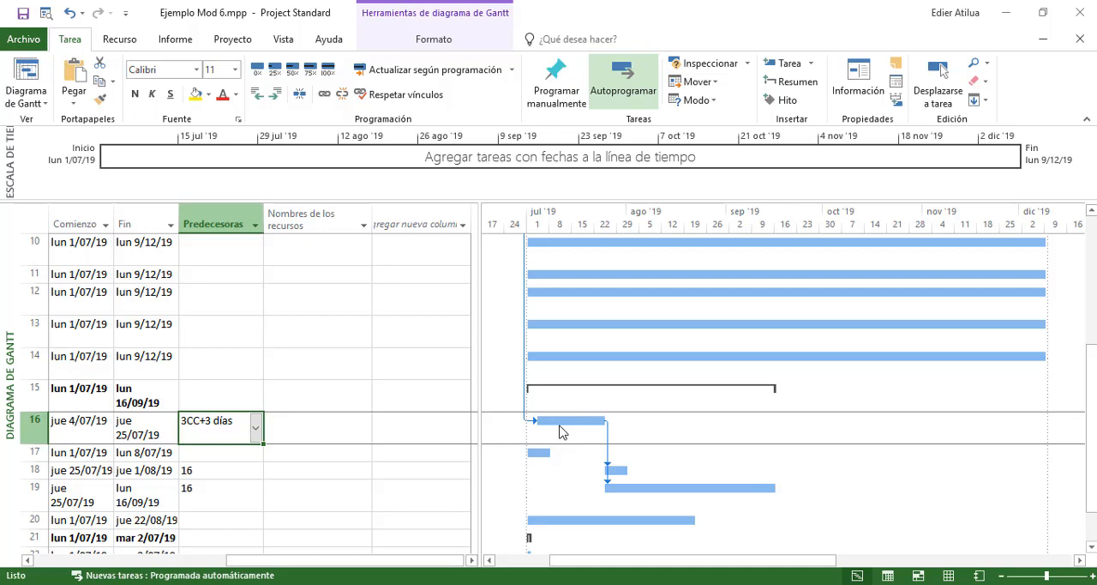
scroll(584, 386, "up", 3)
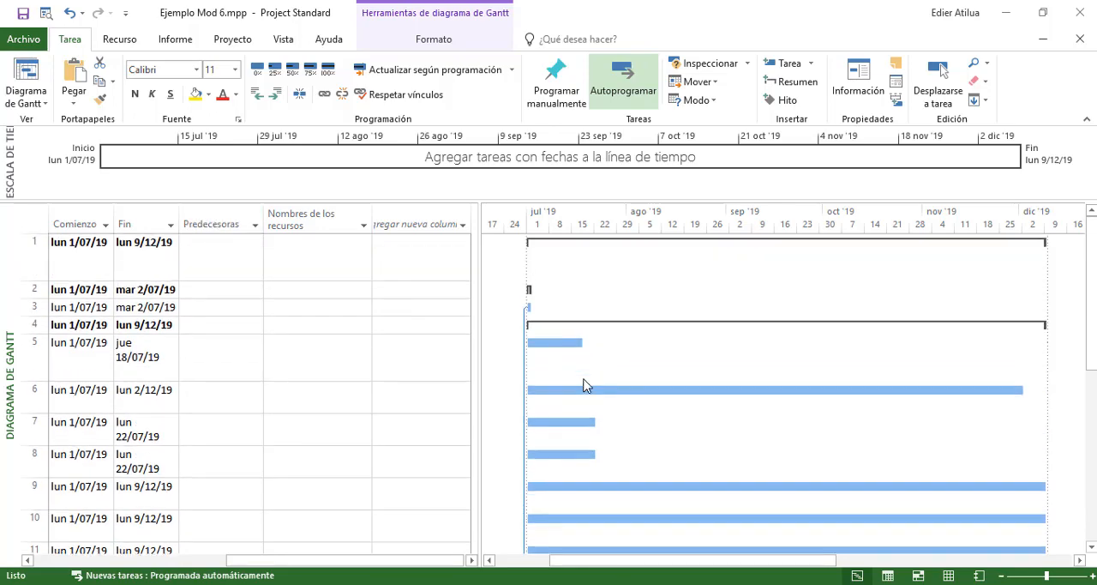
scroll(584, 386, "down", 4)
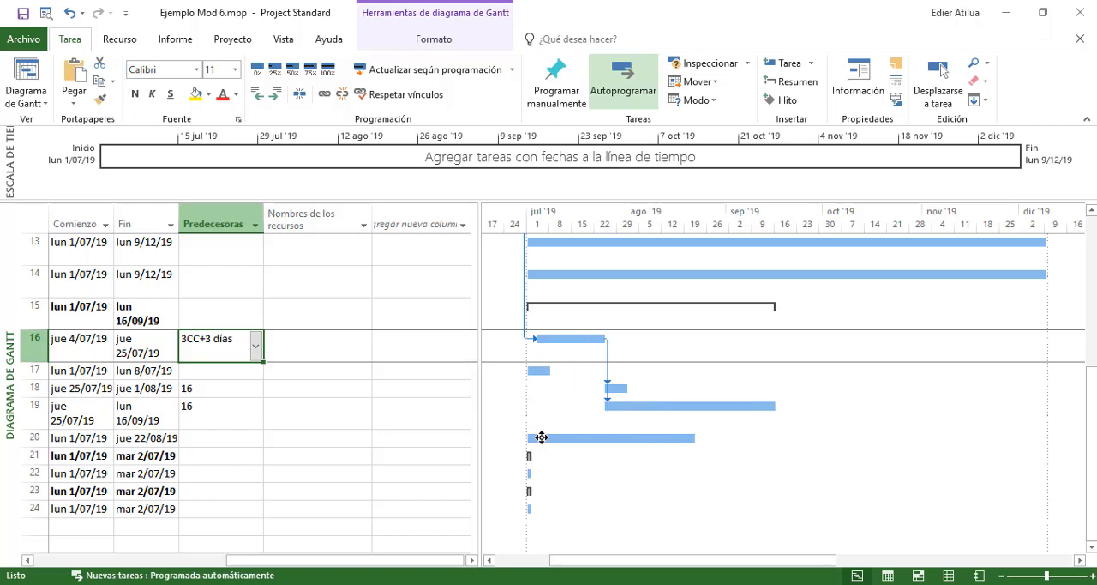
Set task 19 as the predecessor of activity 3.5 CONCRETO DE 21 MPA
left_click_drag(692, 560, 623, 561)
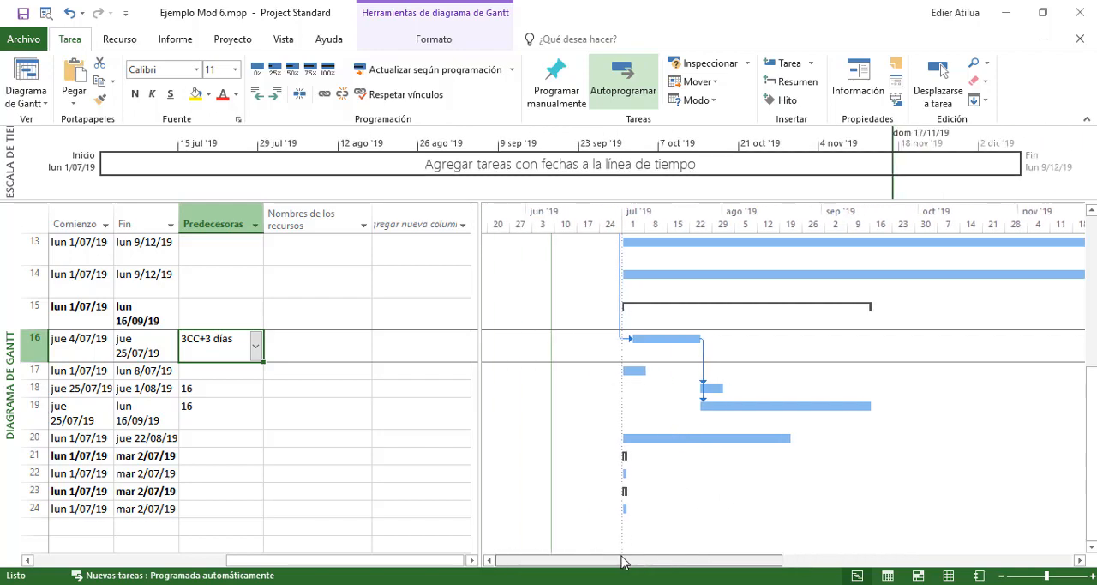
left_click_drag(355, 563, 247, 574)
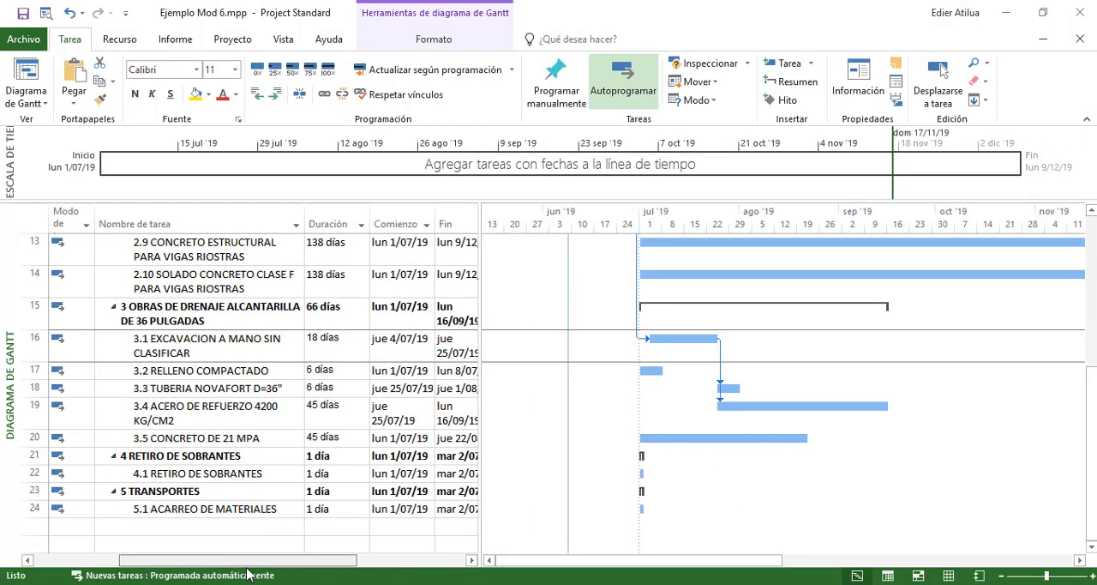
left_click(197, 437)
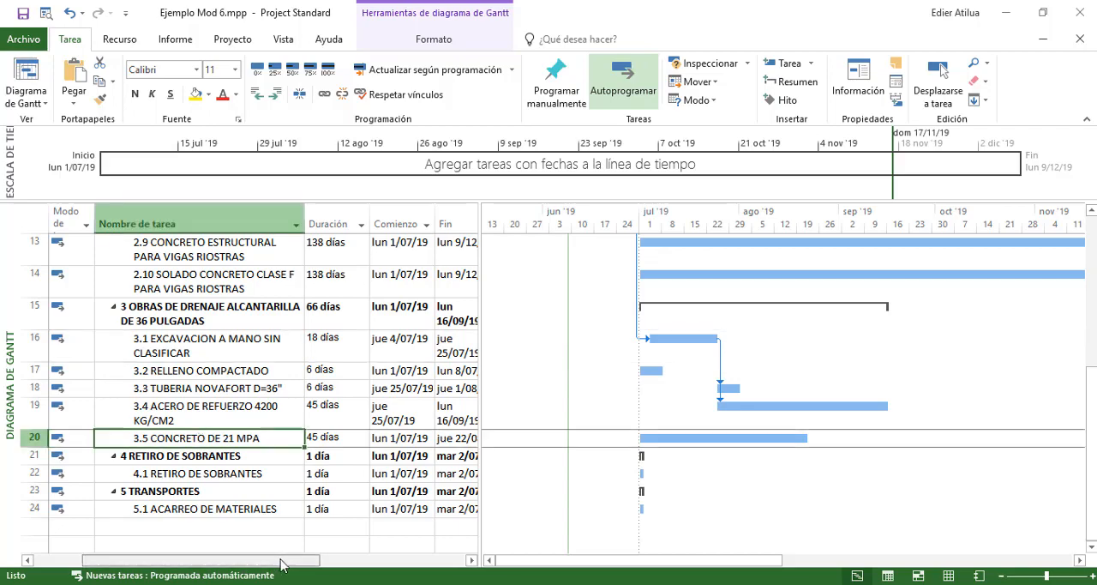
left_click_drag(283, 563, 379, 564)
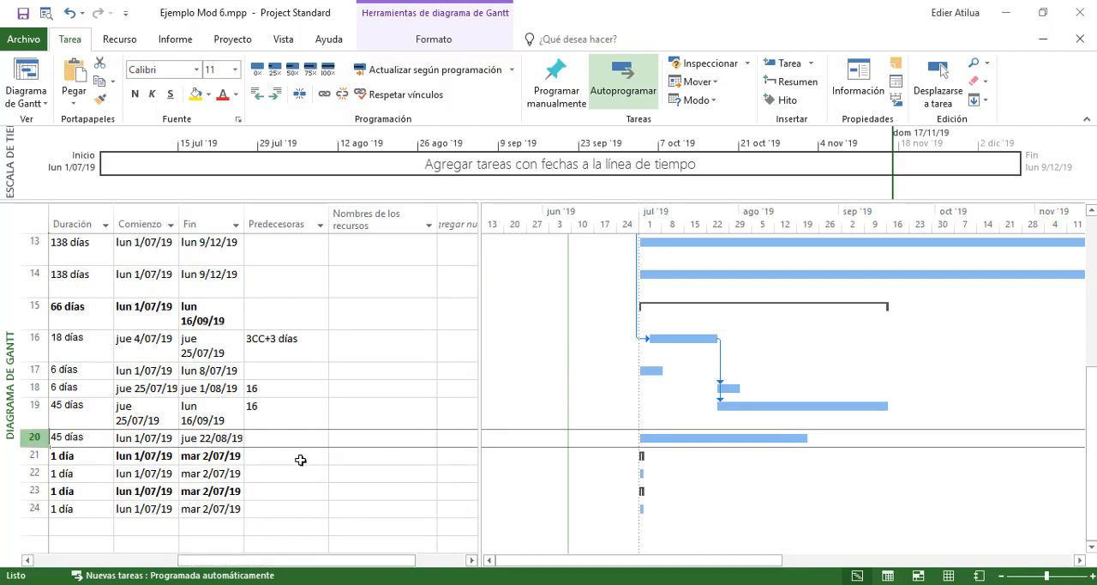
left_click(291, 439)
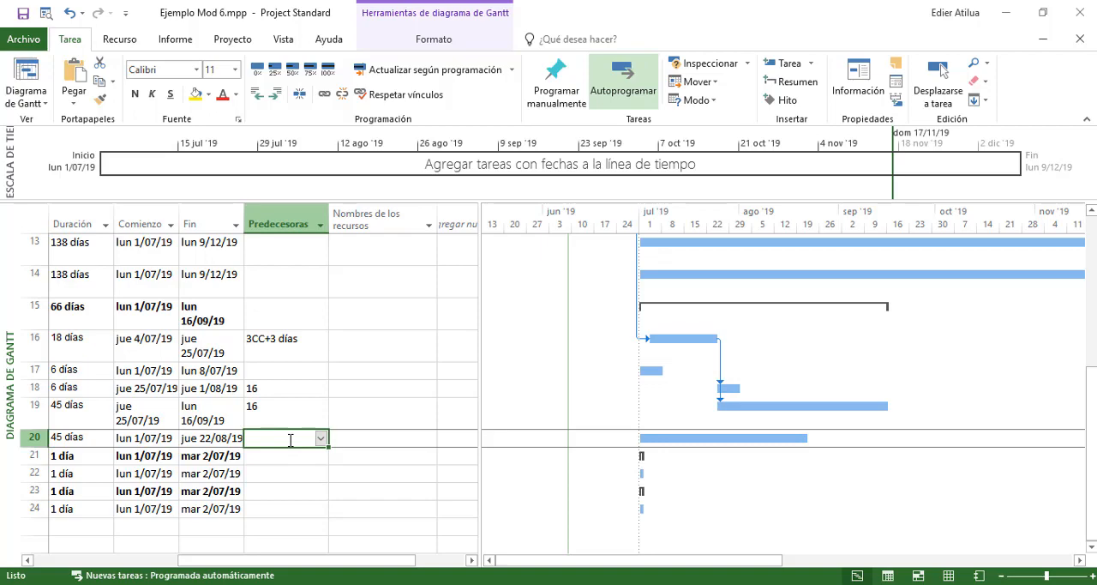
left_click_drag(343, 561, 210, 568)
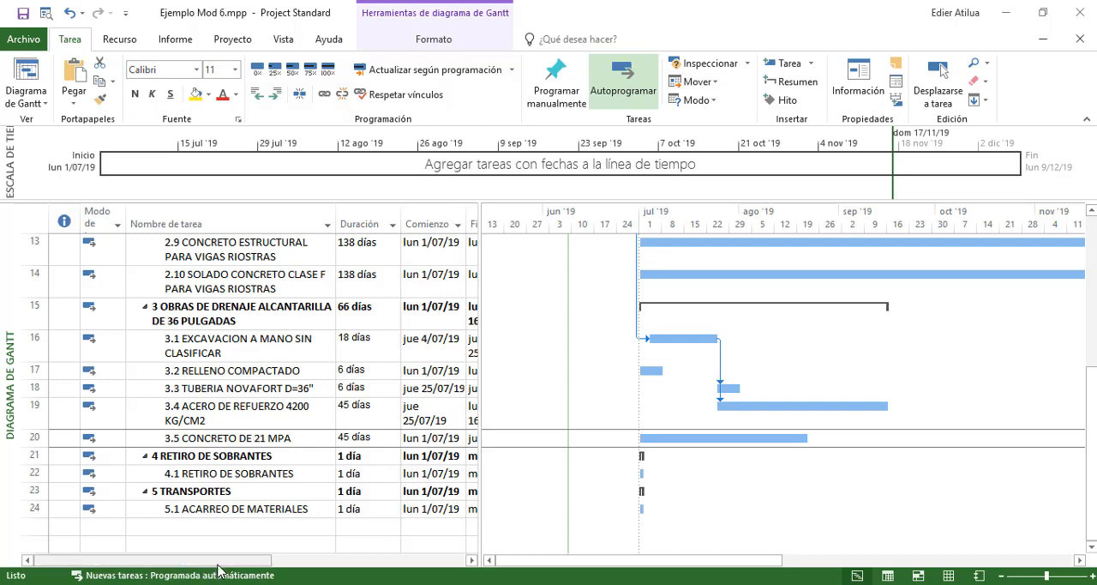
left_click_drag(222, 560, 382, 555)
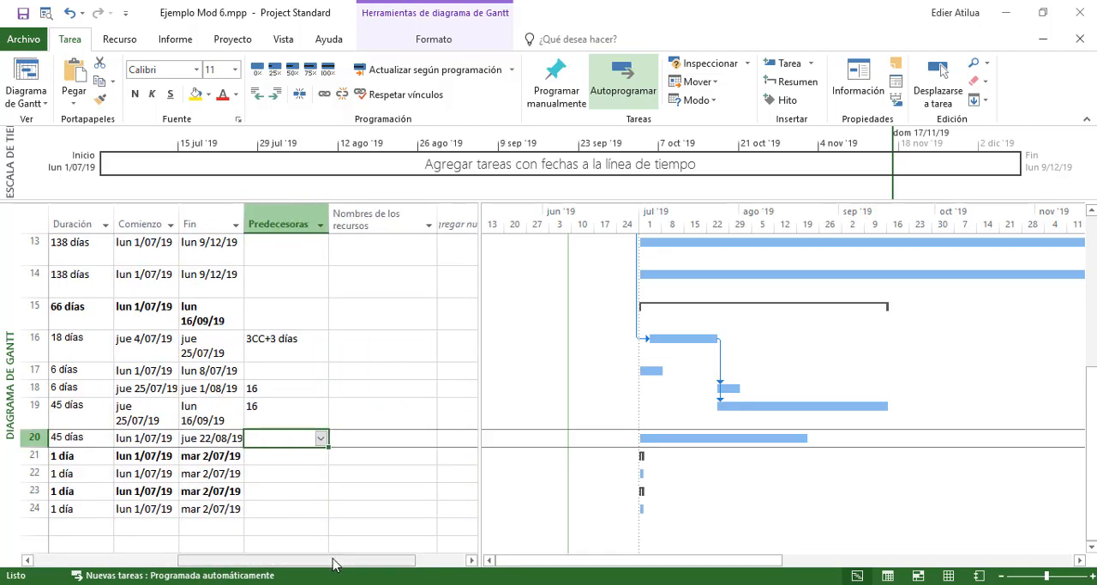
left_click_drag(311, 558, 330, 568)
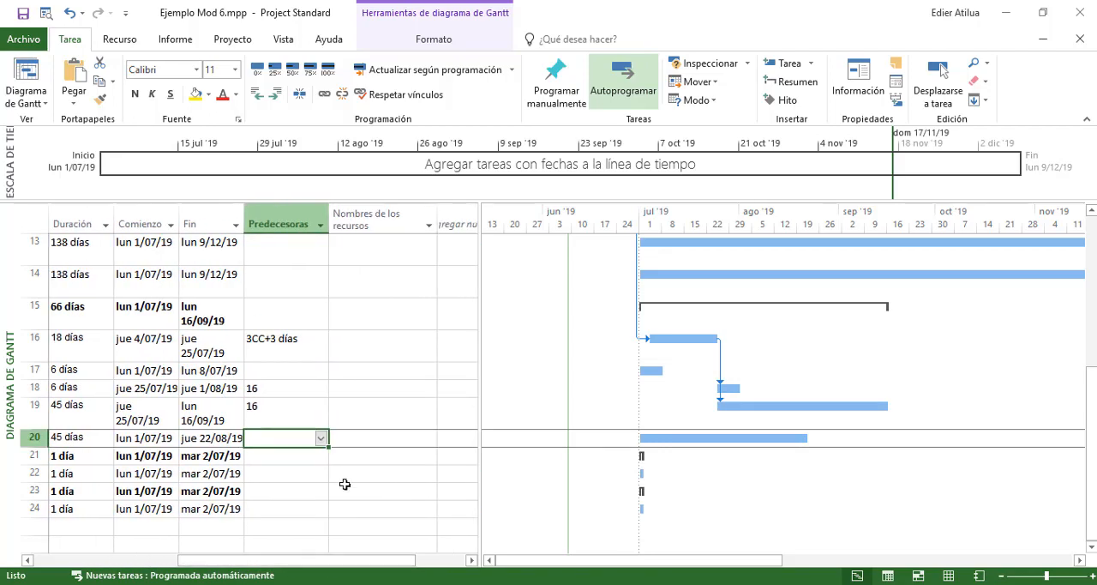
type("19")
key("Return")
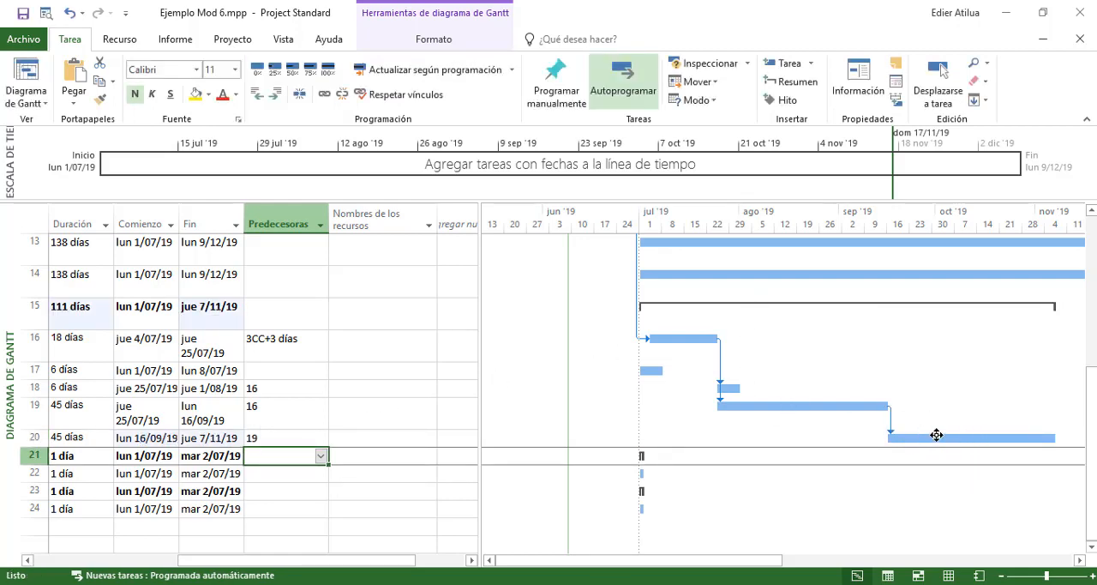
Select the durations of activities 3.1 to 3.5, switch to the Excel budget and clear its pending copy selection
left_click_drag(417, 562, 326, 567)
left_click_drag(346, 340, 344, 436)
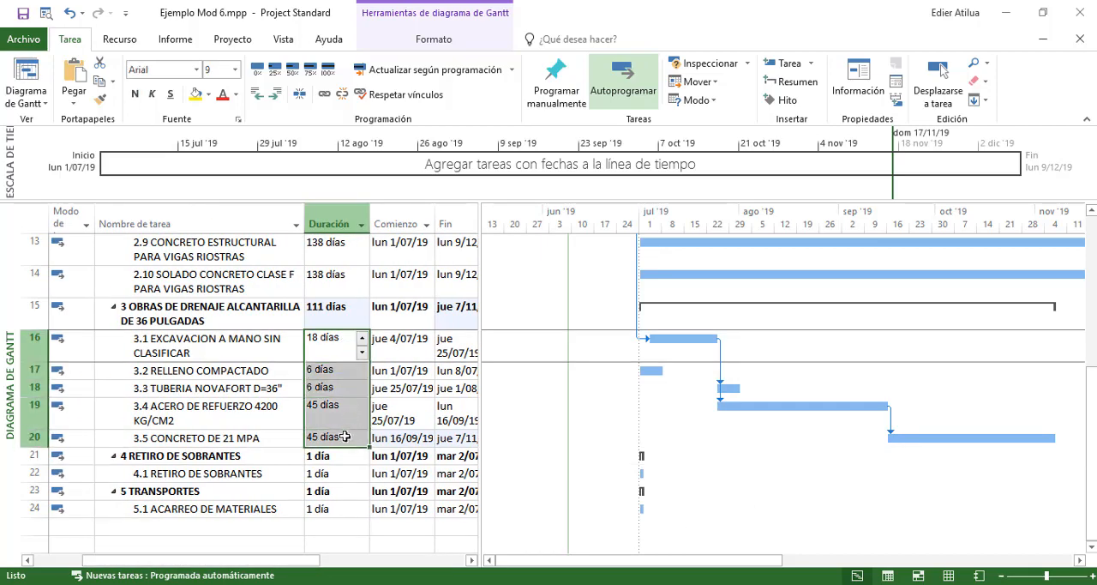
key("alt+Tab")
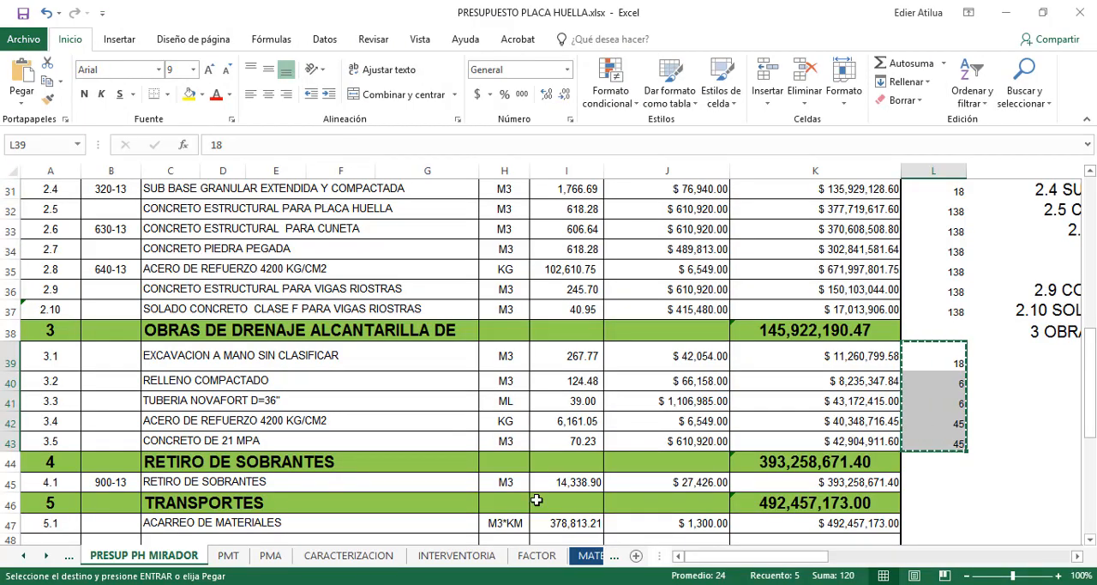
key("Escape")
left_click(999, 352)
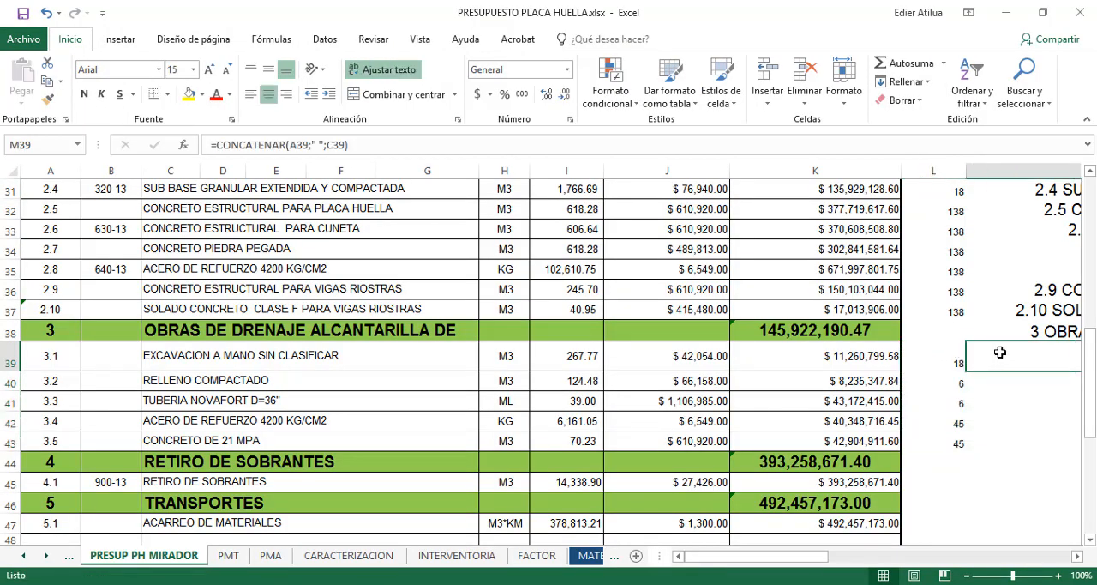
type("=")
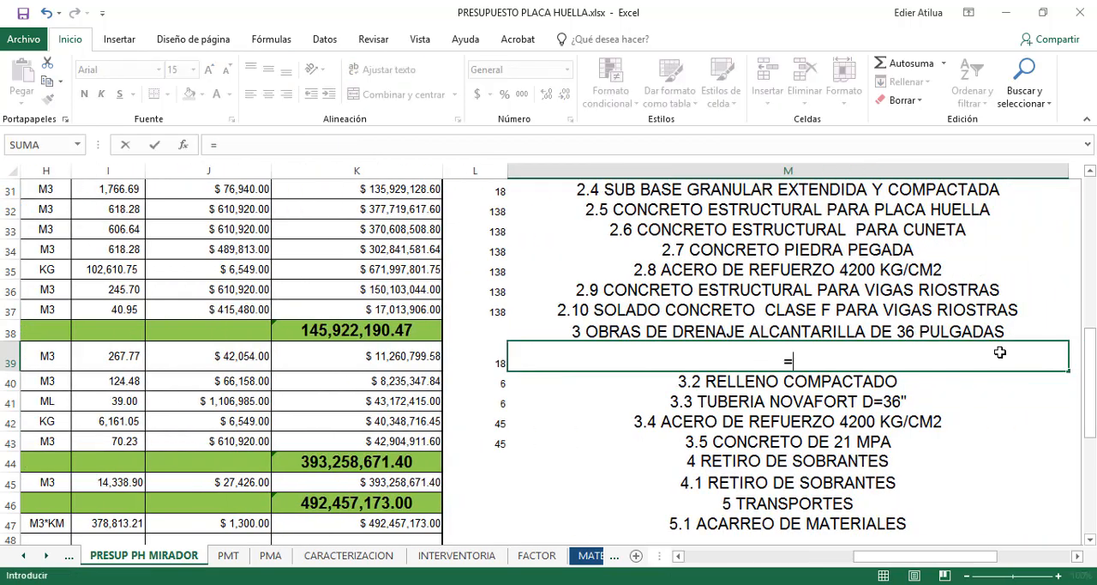
key("Escape")
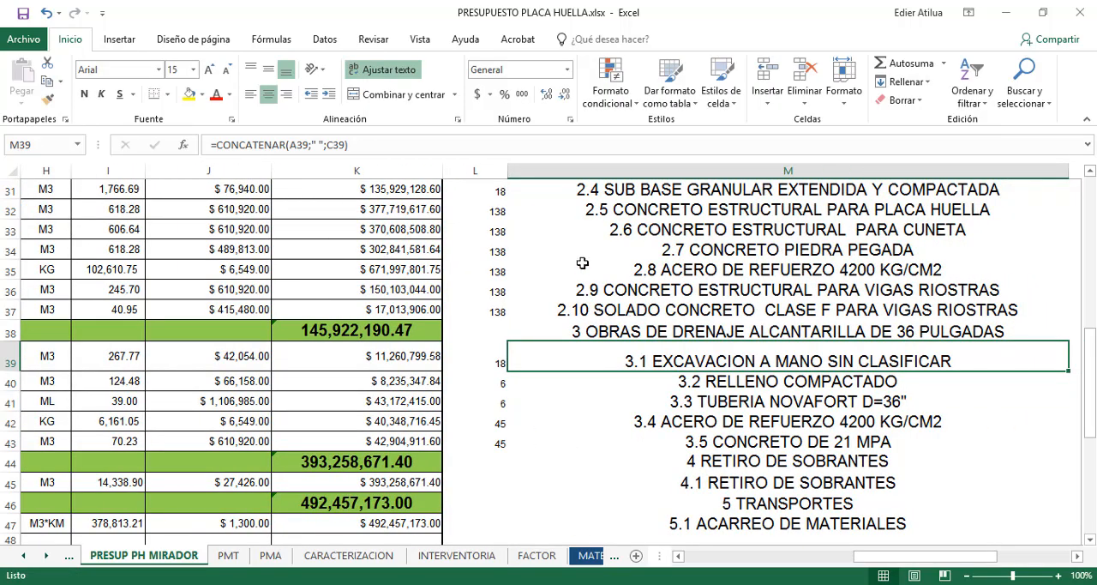
Insert a blank column M beside the durations in column L of the budget sheet
left_click(542, 174)
right_click(541, 174)
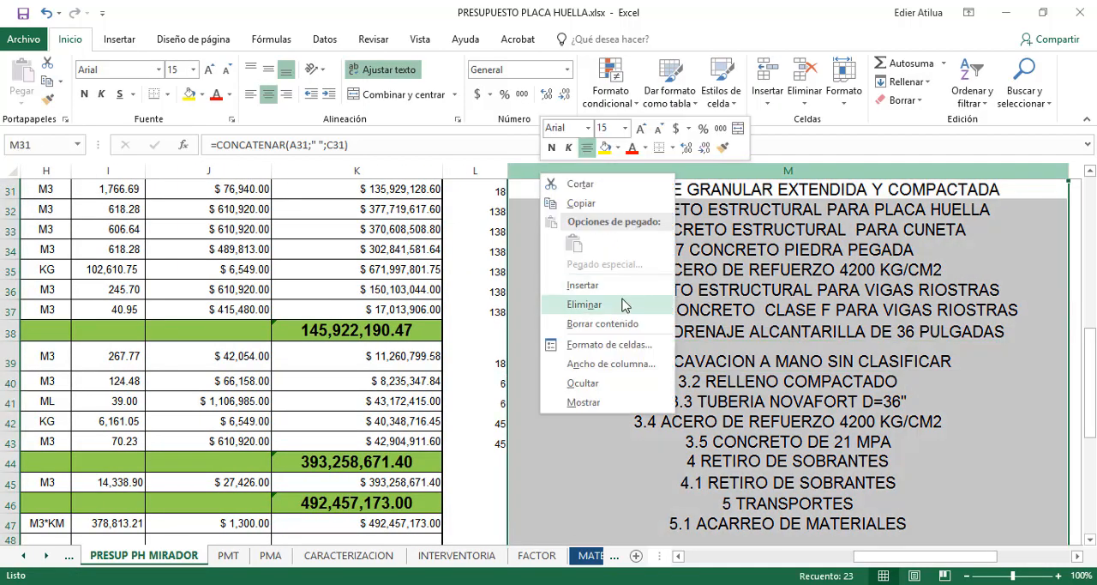
left_click(607, 287)
Halve the chapter 3 durations with the formula =L39/2 in M39, filled down to M43
left_click(541, 367)
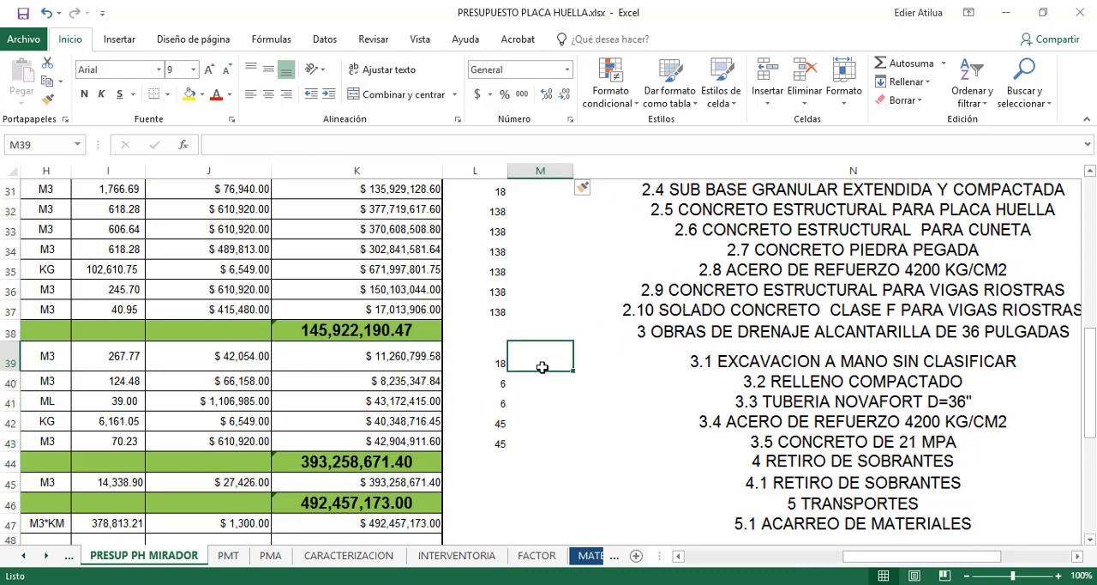
type("=")
key("Left")
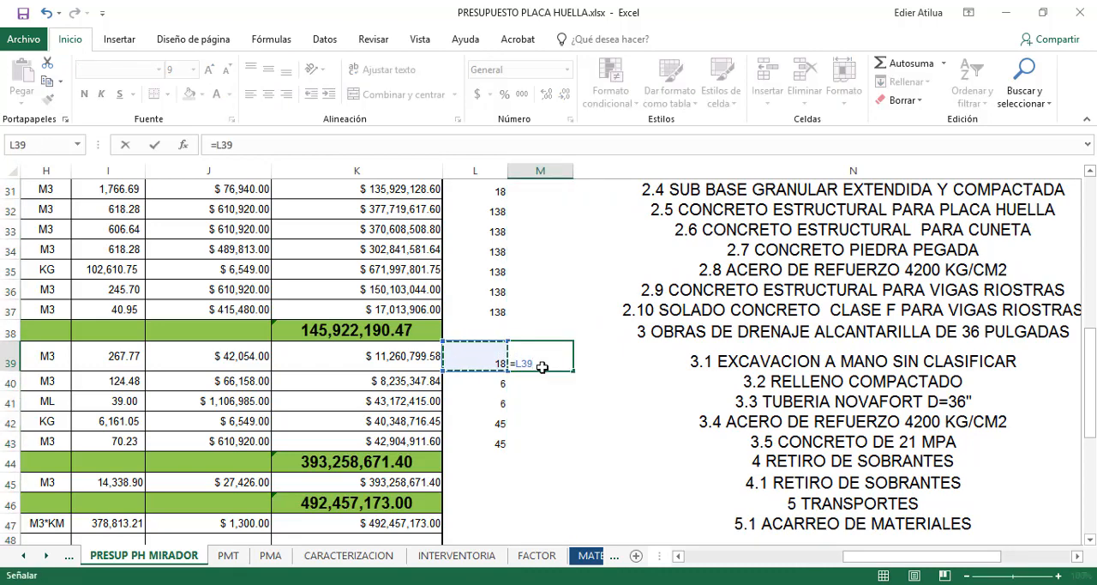
type("/")
left_click(541, 366)
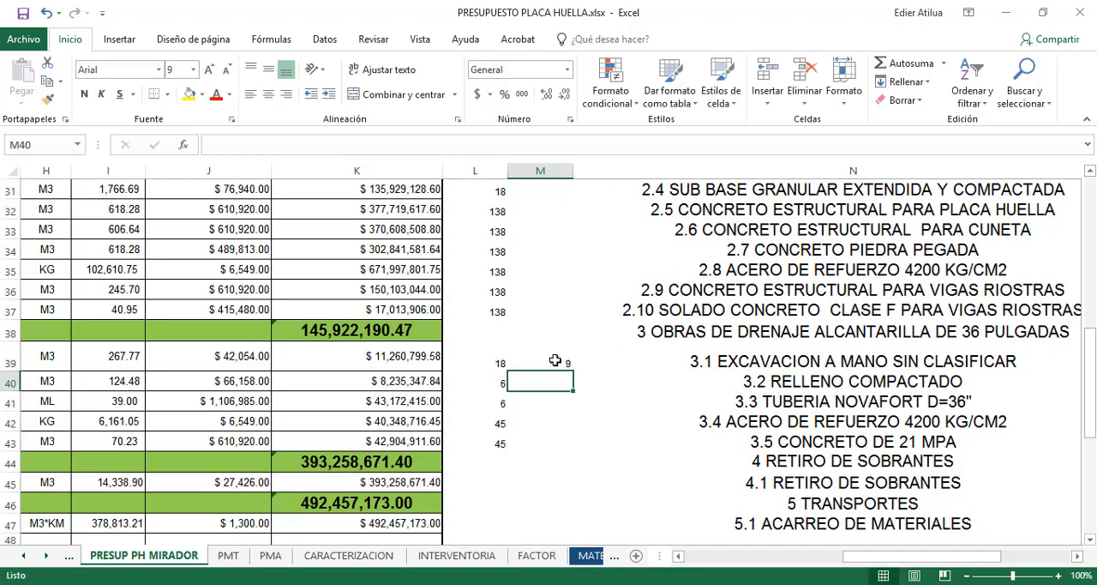
left_click_drag(573, 370, 558, 443)
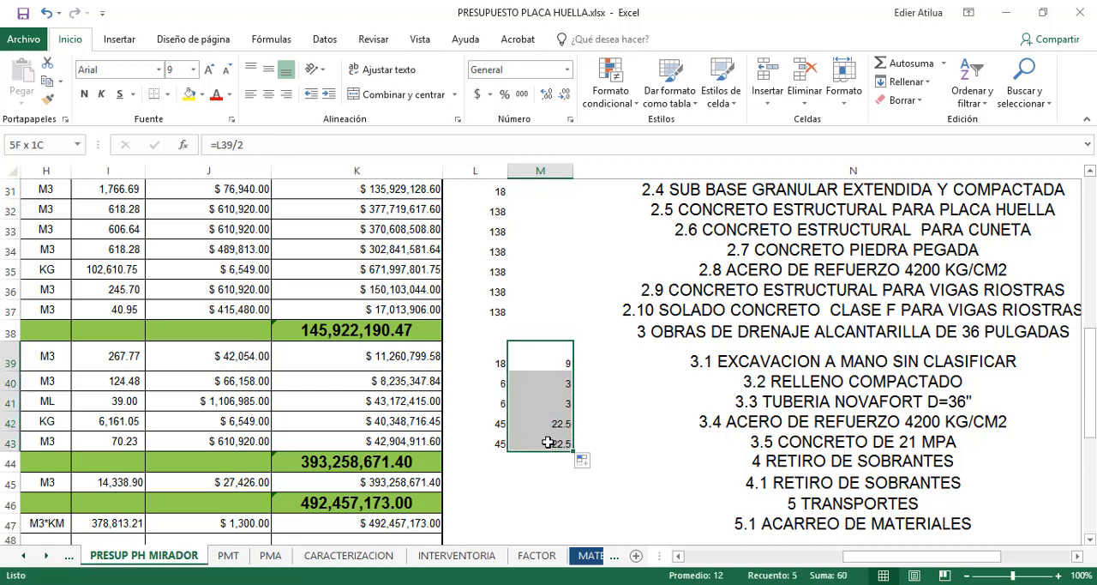
Copy the halved durations M39:M43 from the Excel budget and paste them in Project as the durations of activities 3.1 to 3.5
key("ctrl+c")
key("alt+Tab")
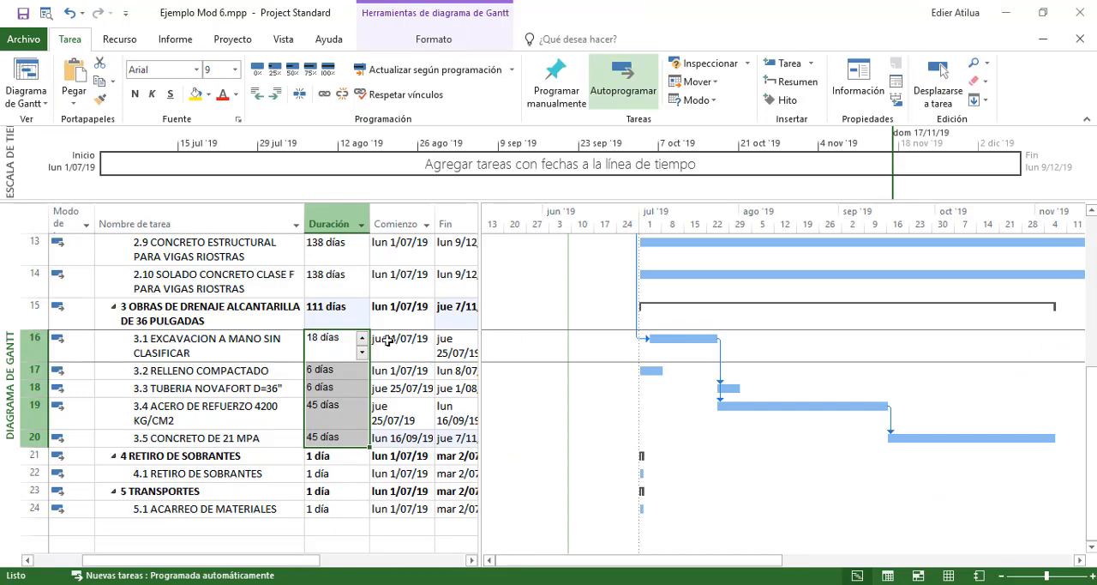
left_click(330, 336)
right_click(330, 336)
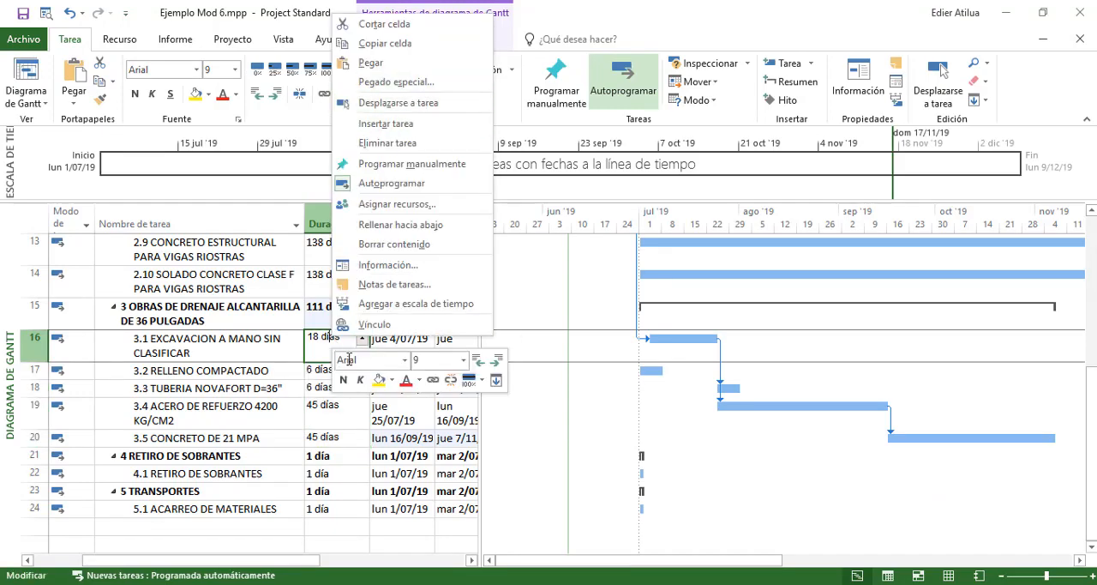
left_click(313, 371)
right_click(319, 344)
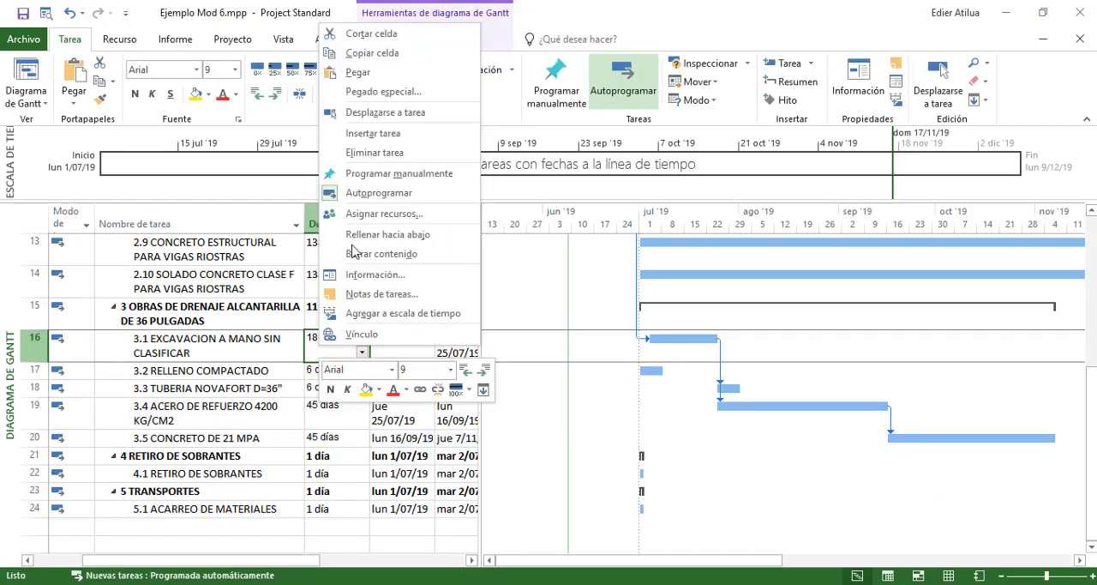
left_click(358, 74)
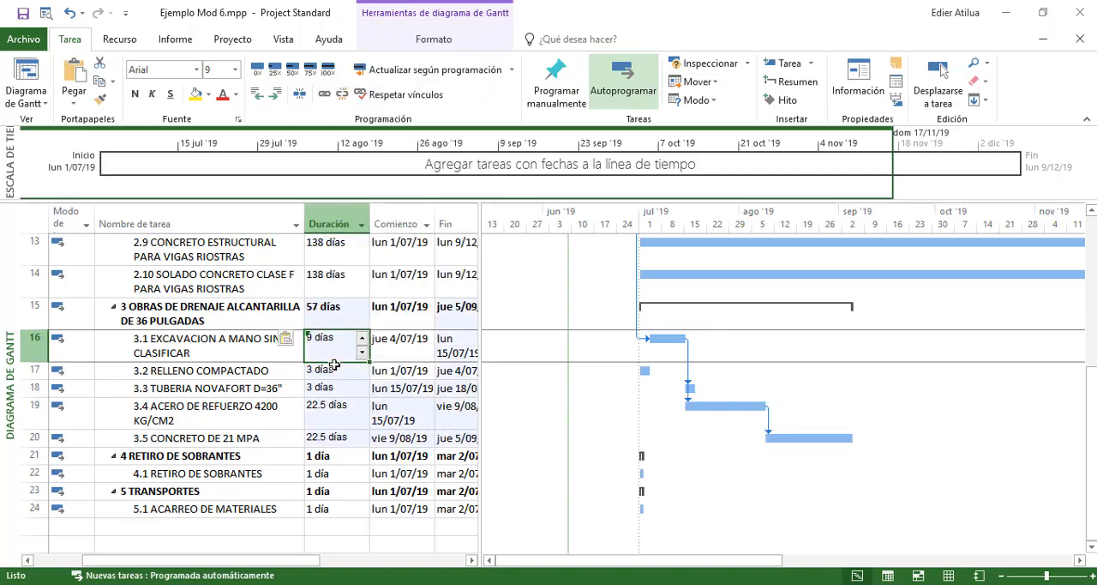
Set the durations of activities 3.4 ACERO DE REFUERZO and 3.5 CONCRETO DE 21 MPA to 23 days each
left_click(342, 403)
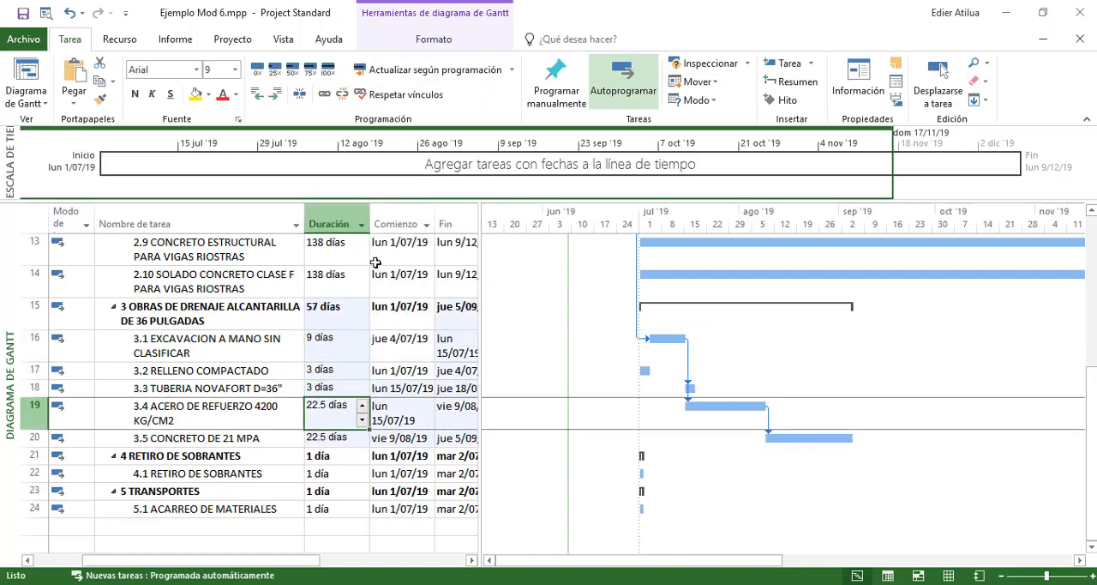
type("23")
key("Return")
type("23")
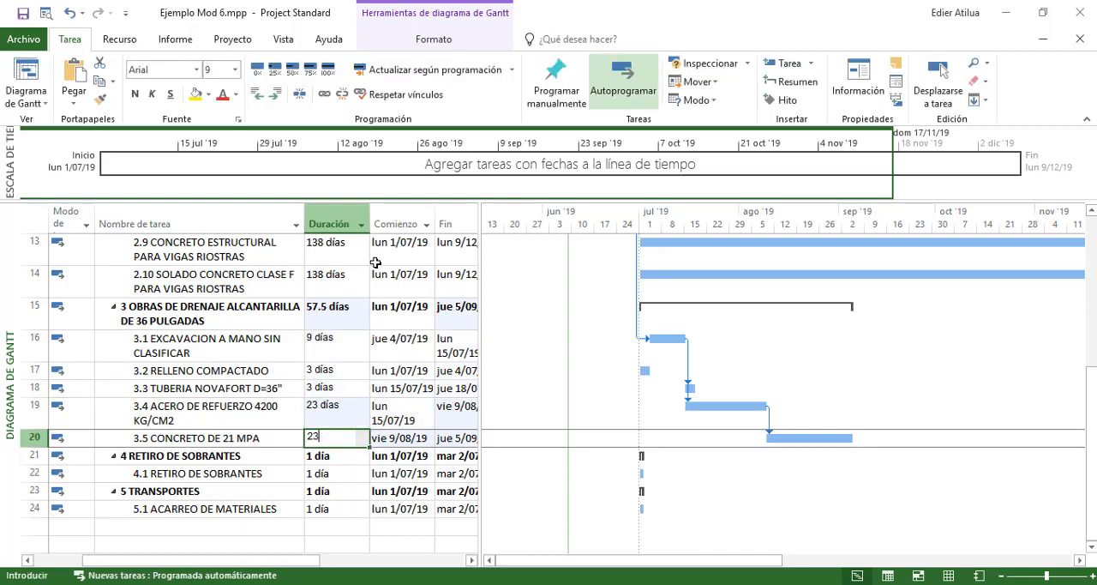
key("Return")
Review the durations of the chapter 3 drainage activities against their bars in the Gantt chart
left_click(342, 339)
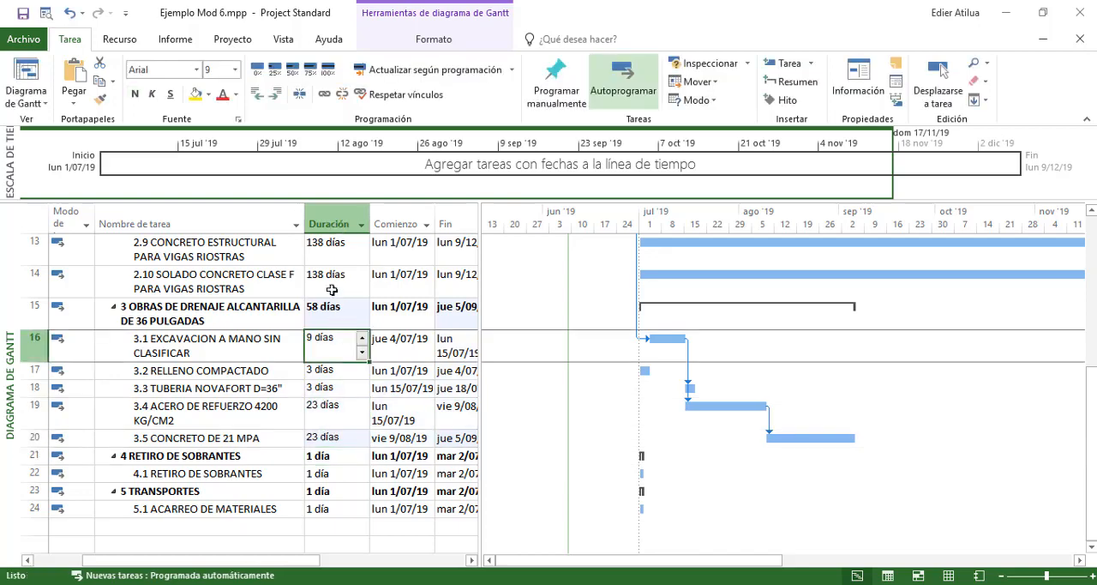
left_click(331, 290)
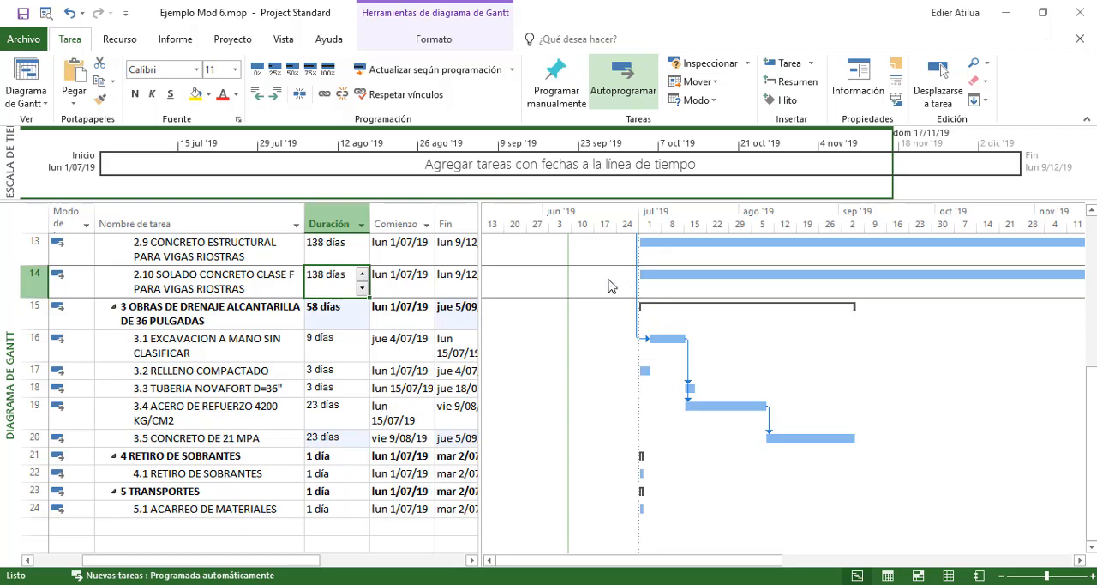
left_click(45, 14)
left_click(336, 339)
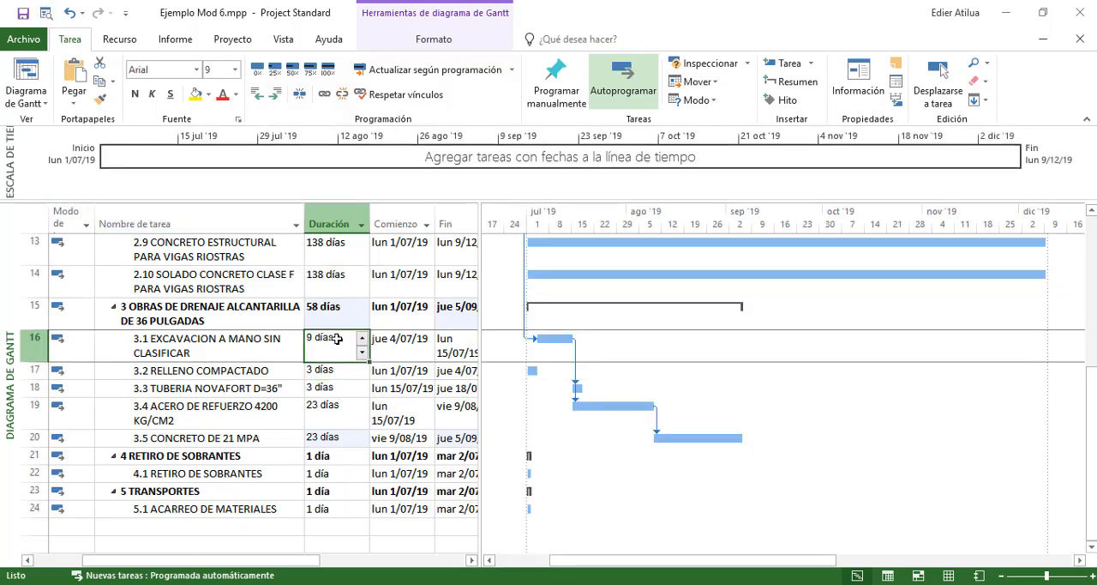
left_click(331, 388)
left_click(324, 370)
left_click(346, 342)
left_click(341, 382)
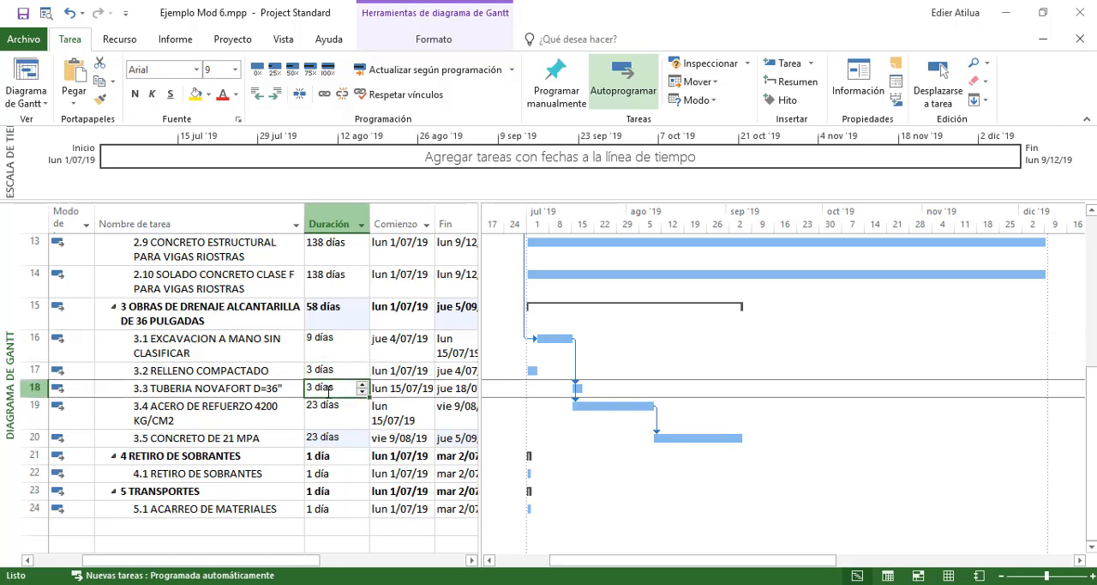
left_click(319, 399)
left_click(319, 388)
left_click(325, 341)
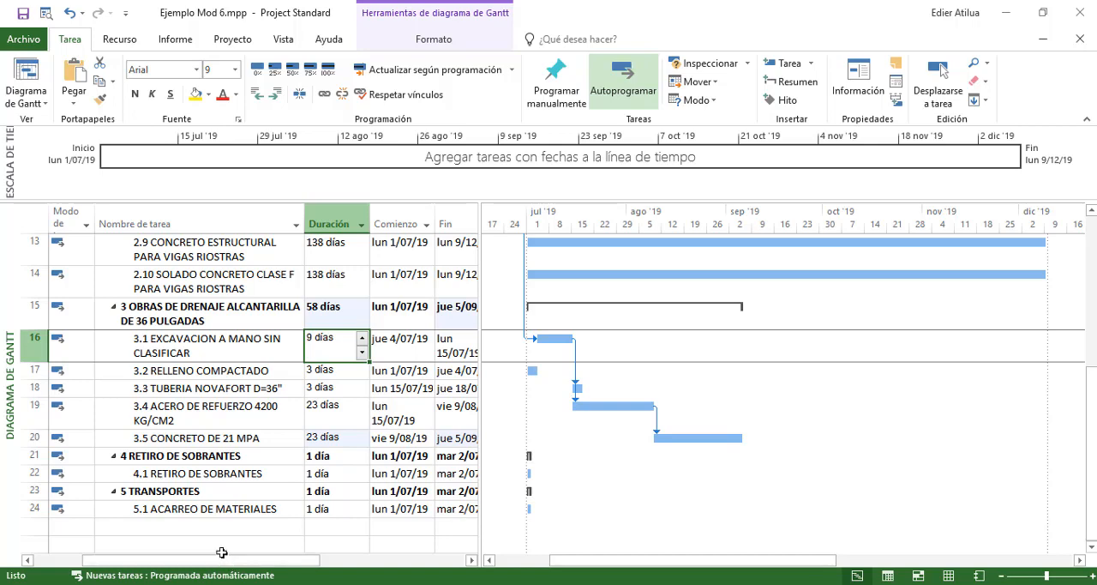
left_click(345, 297)
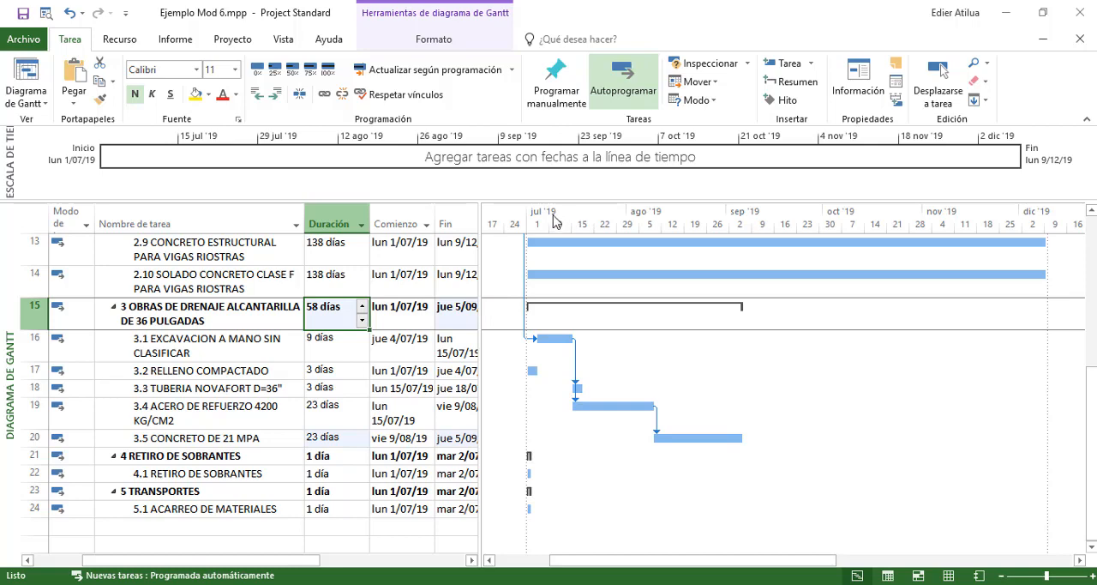
left_click(356, 408)
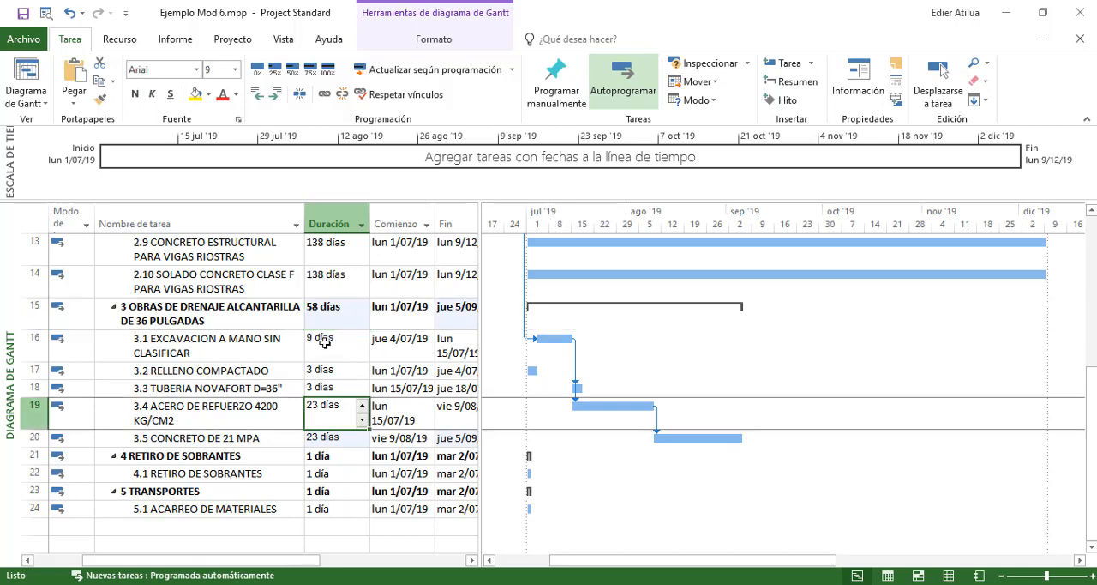
mouse_move(320, 343)
left_mouse_down()
mouse_move(344, 444)
mouse_move(323, 339)
left_mouse_up()
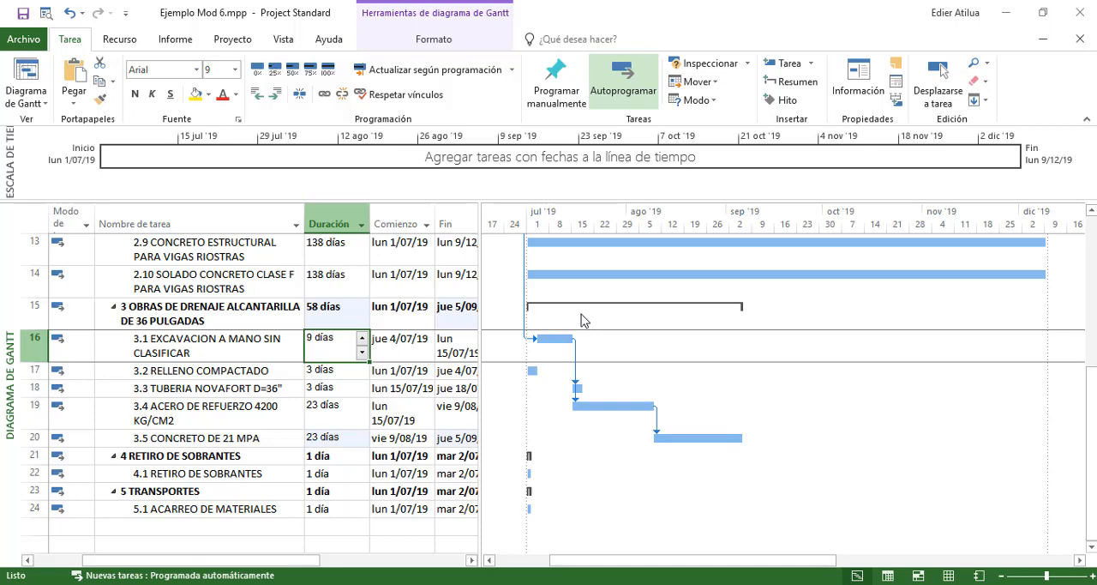
scroll(581, 318, "left", 1)
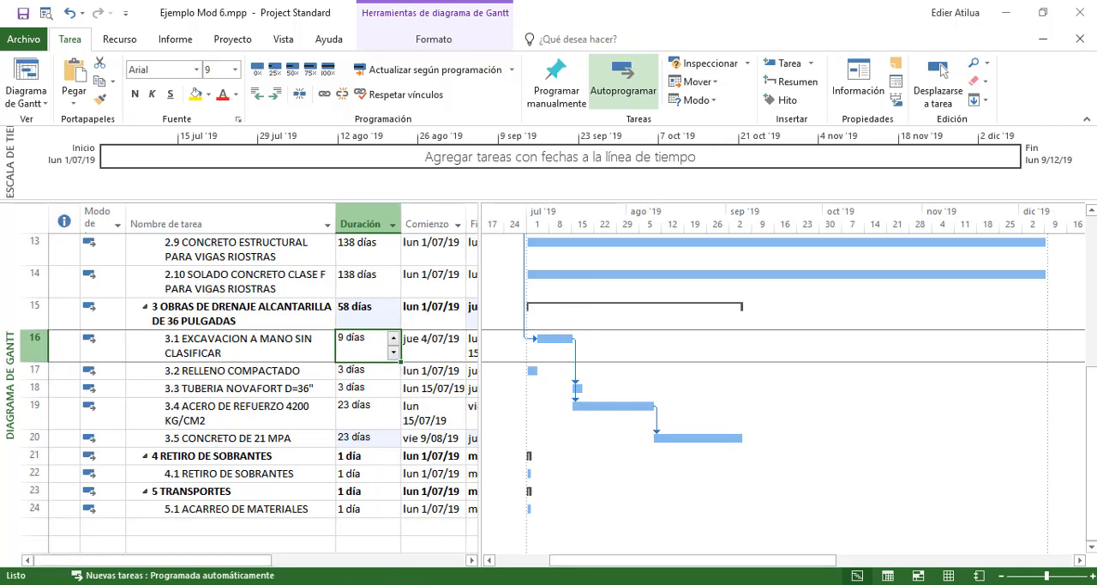
key("alt+Tab")
key("alt+Tab")
key("alt+Tab")
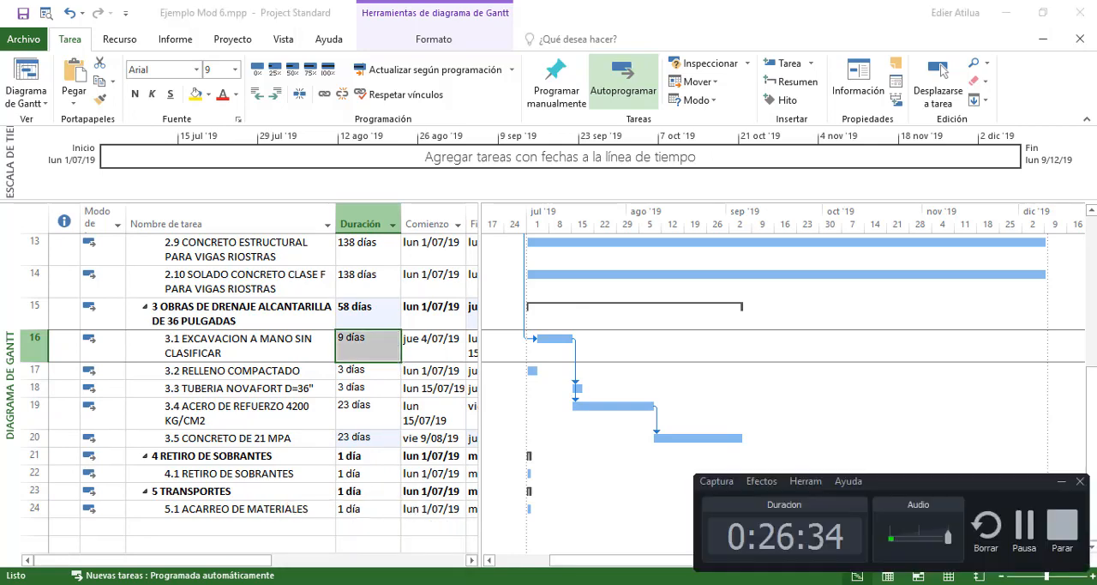
key("alt+Tab")
Change the predecessor of activity 3.5 CONCRETO DE 21 MPA to 19CC+7, a start-to-start link with a 7-day lag
left_click(361, 370)
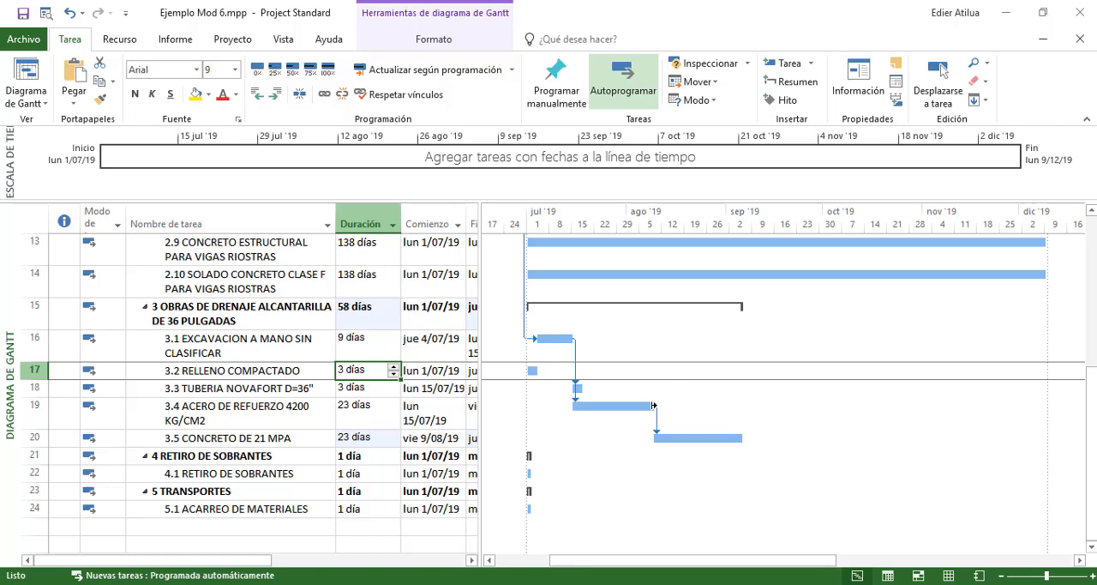
mouse_move(653, 406)
left_click_drag(241, 560, 385, 568)
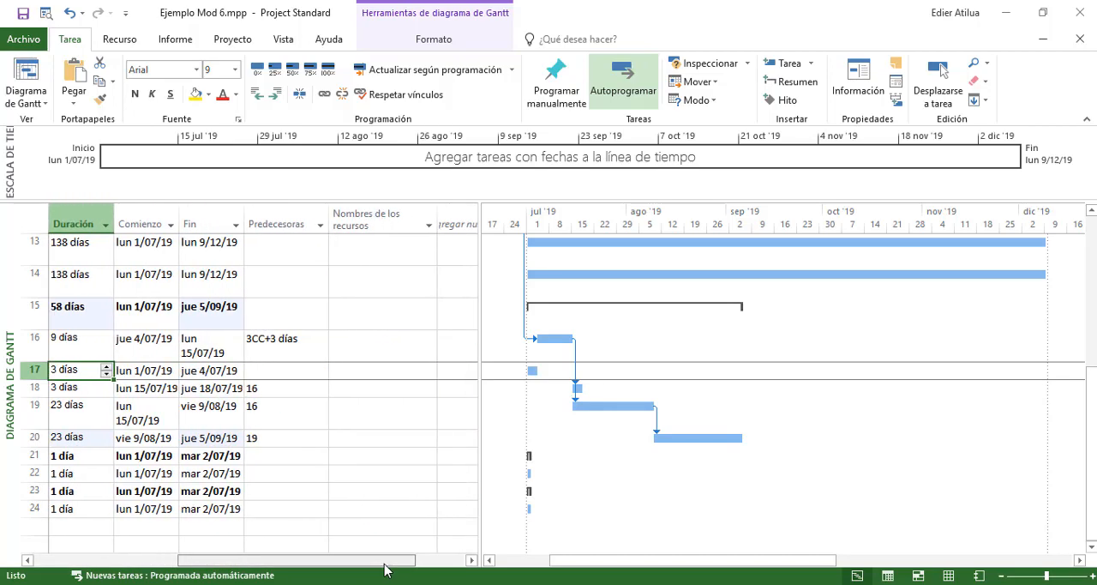
left_click(297, 441)
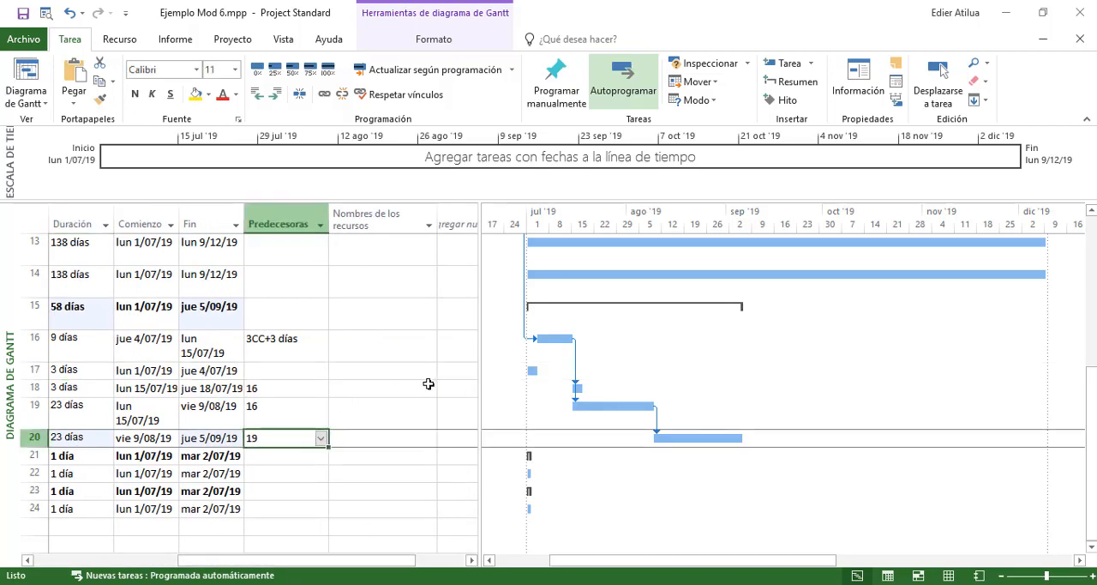
key("F2")
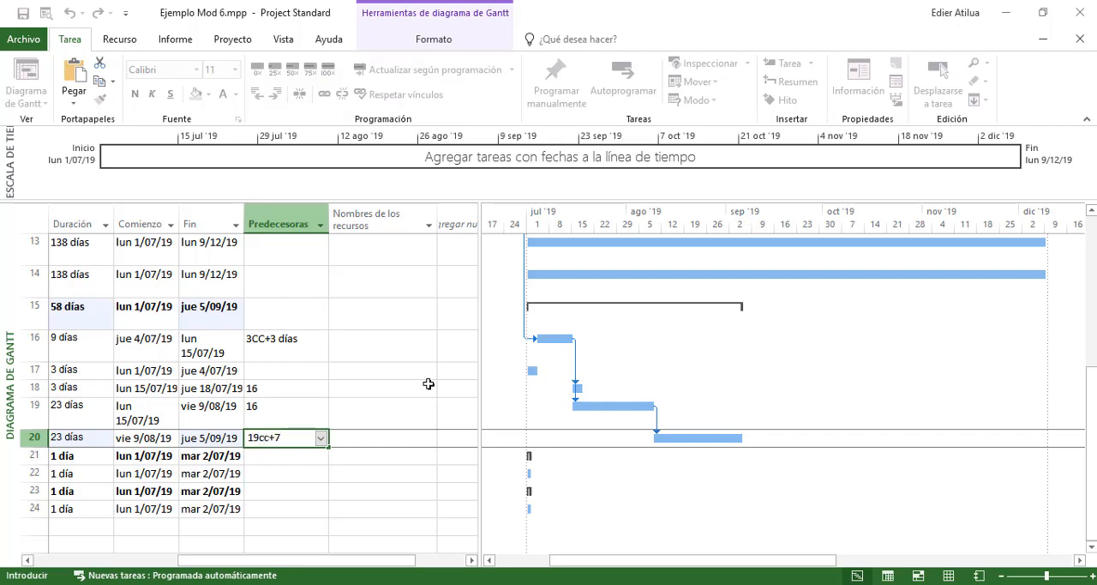
key("Return")
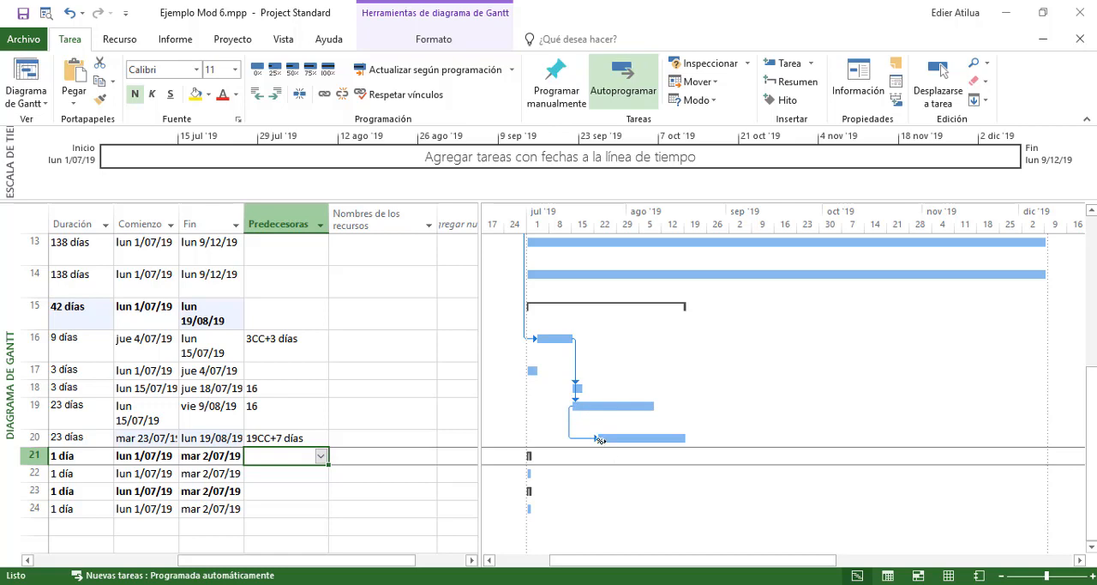
Set 20CC+7 as the predecessor of activity 3.2 RELLENO COMPACTADO, linking it start-to-start with a 7-day lag
mouse_move(669, 438)
left_click_drag(300, 559, 144, 559)
left_click(220, 368)
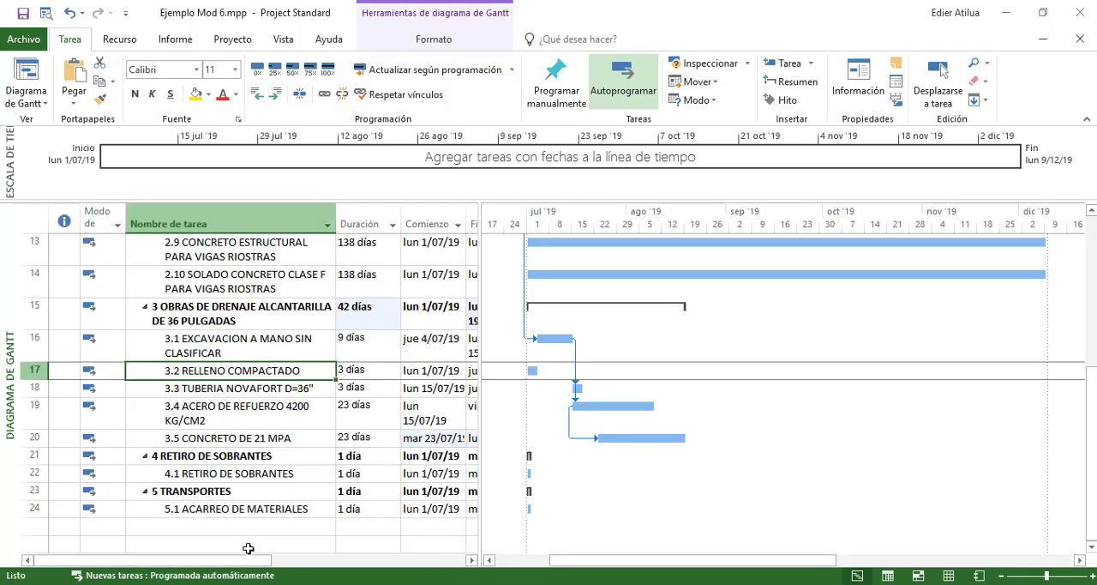
left_click_drag(248, 547, 399, 549)
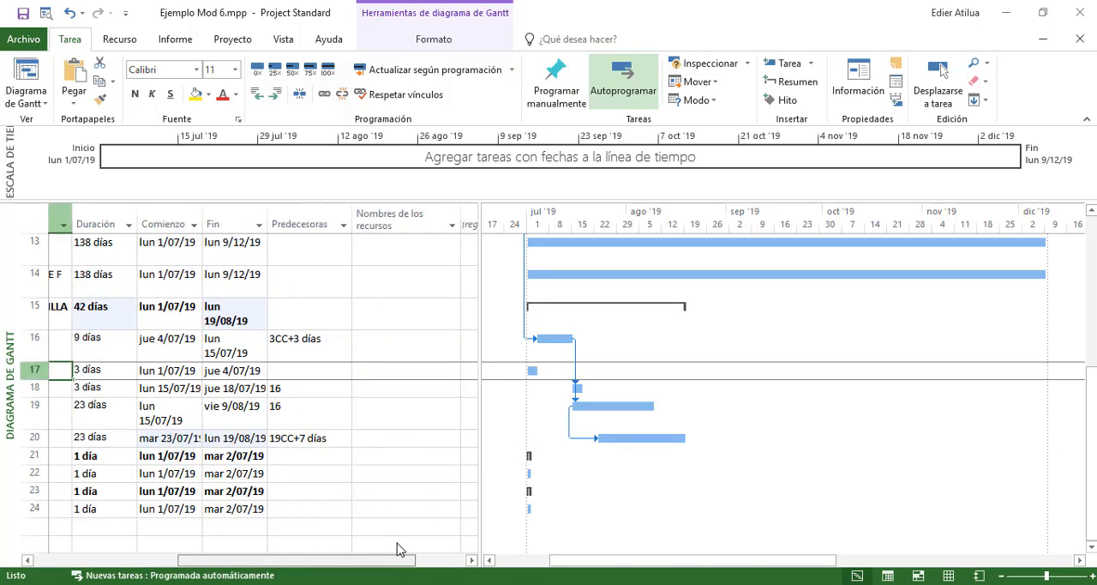
left_click(307, 371)
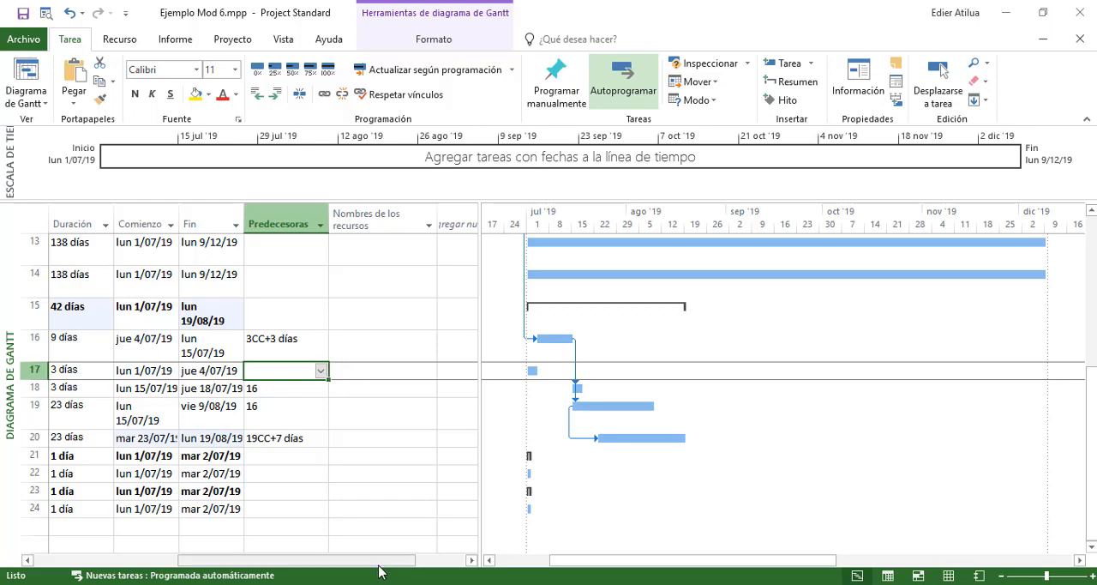
left_click_drag(392, 562, 319, 563)
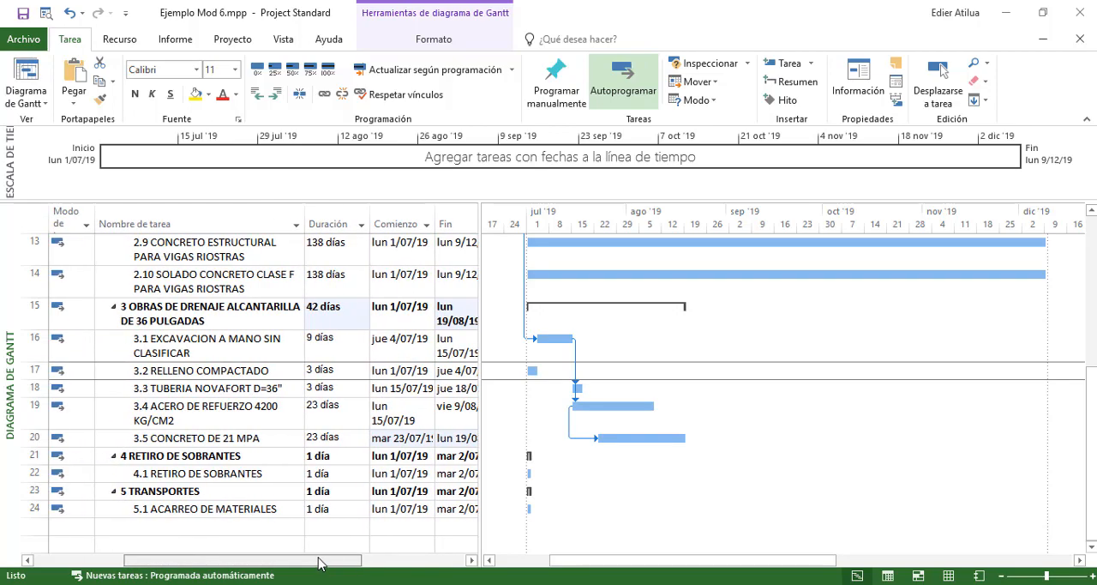
left_click(228, 437)
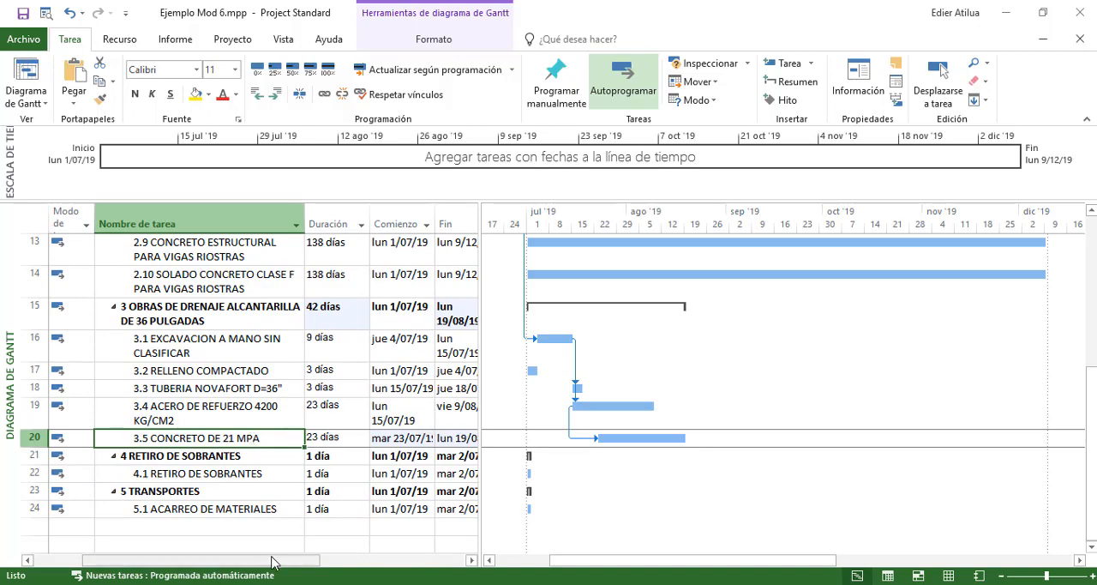
left_click_drag(272, 562, 386, 554)
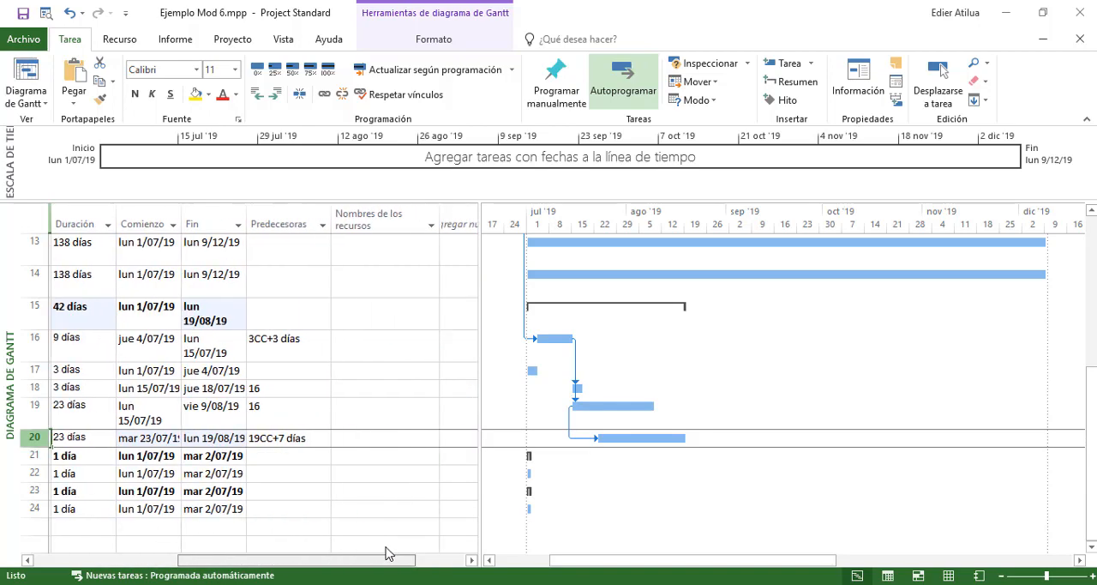
left_click(293, 370)
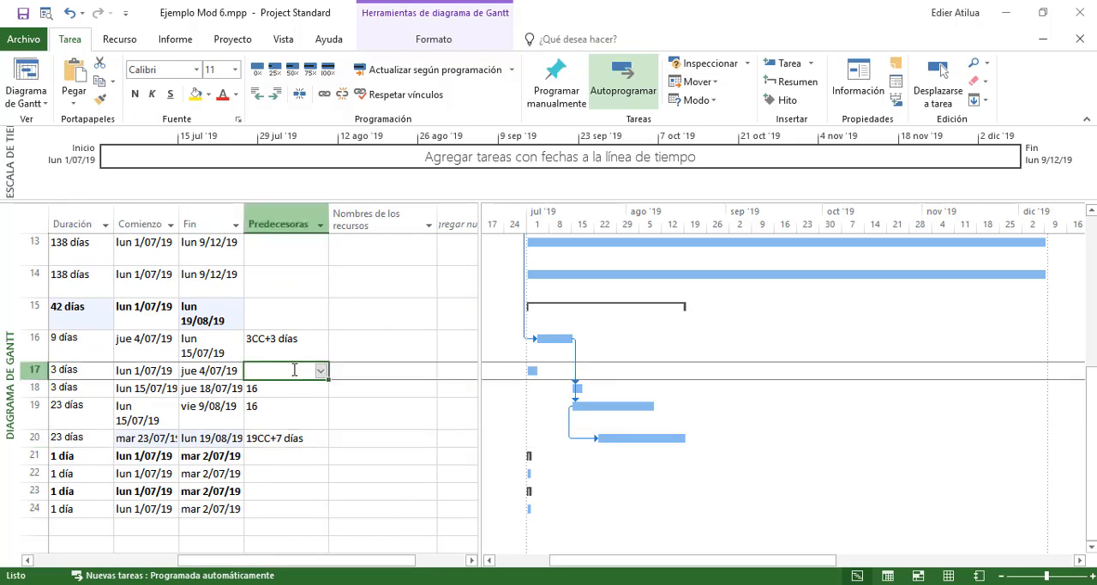
left_click(266, 438)
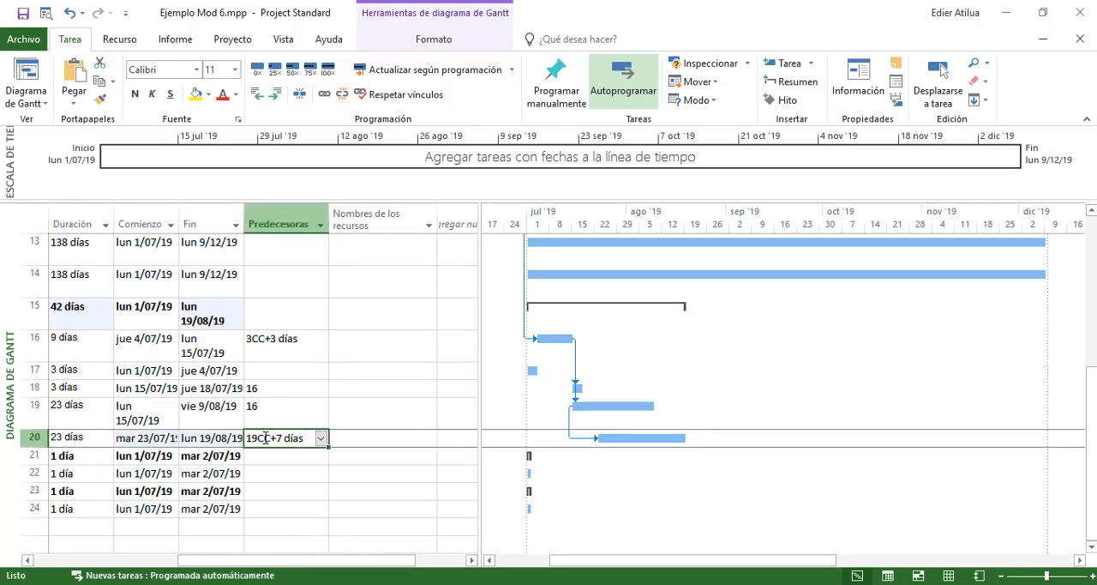
left_click(268, 374)
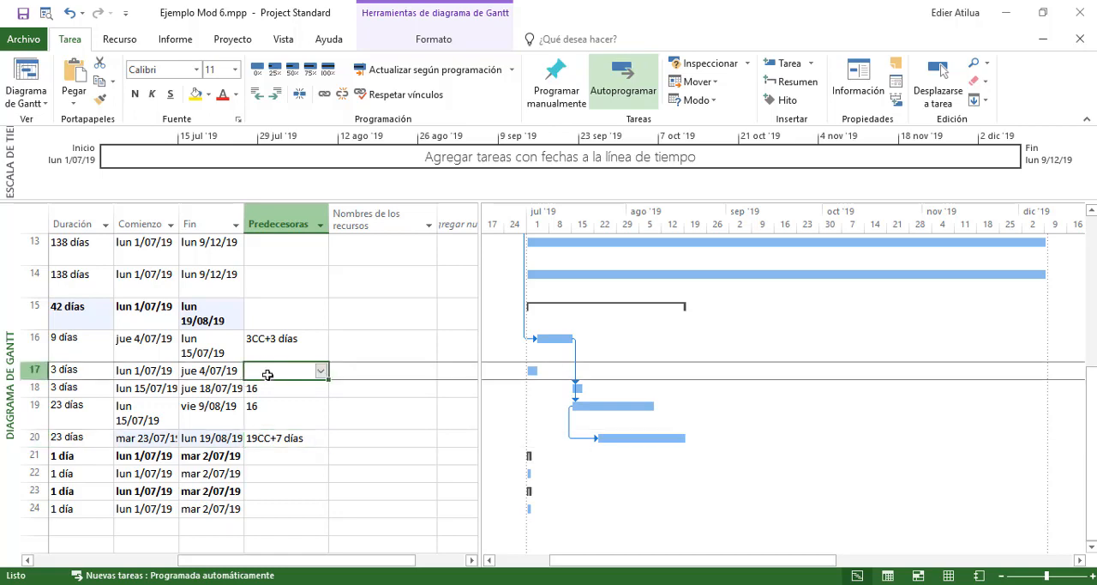
type("20cc+7")
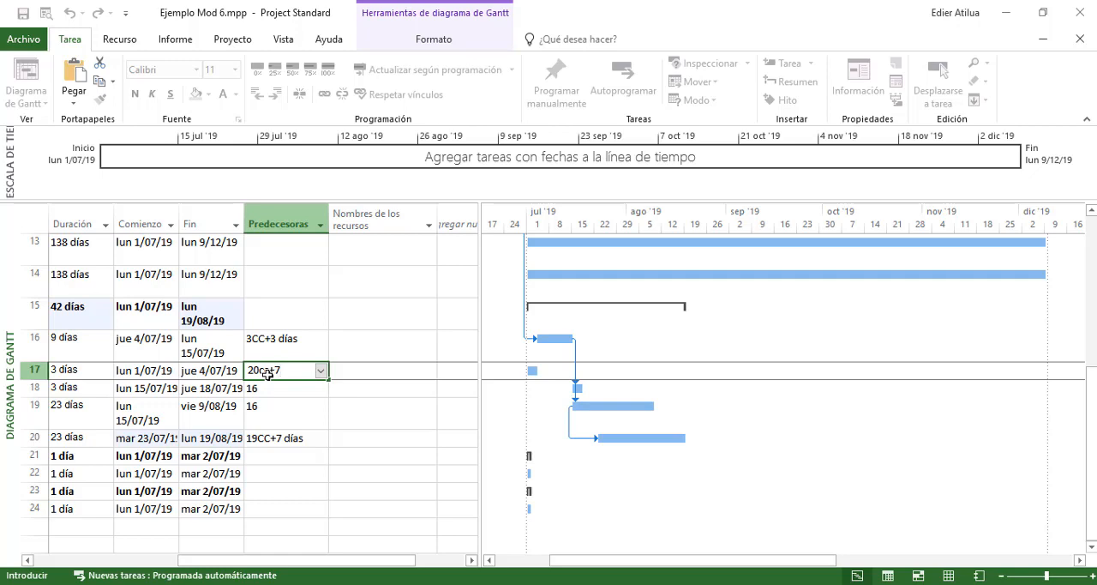
key("Return")
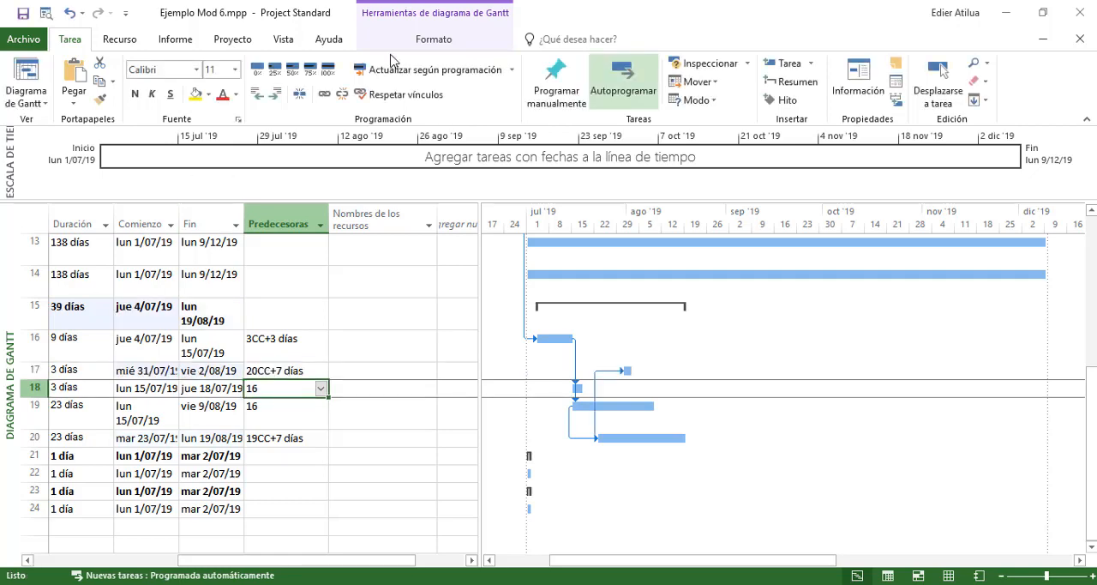
Check the durations and dates of activities 3.2, 3.4 and 3.5 against their linked Gantt bars
left_click_drag(339, 564, 311, 563)
left_click(316, 369)
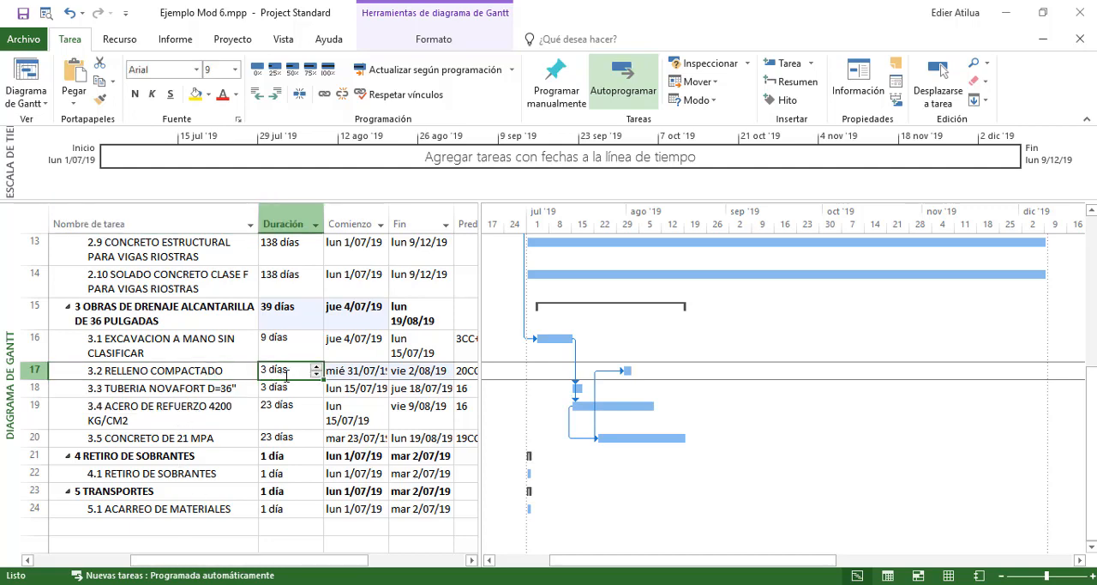
left_click(214, 411)
left_click(180, 437)
left_click(416, 437)
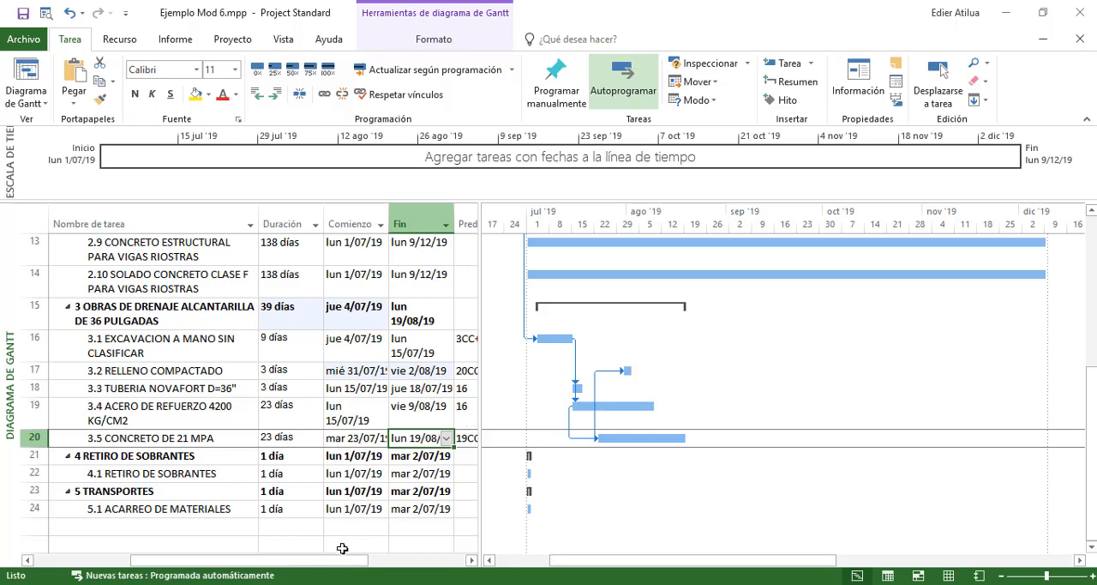
left_click_drag(329, 562, 283, 562)
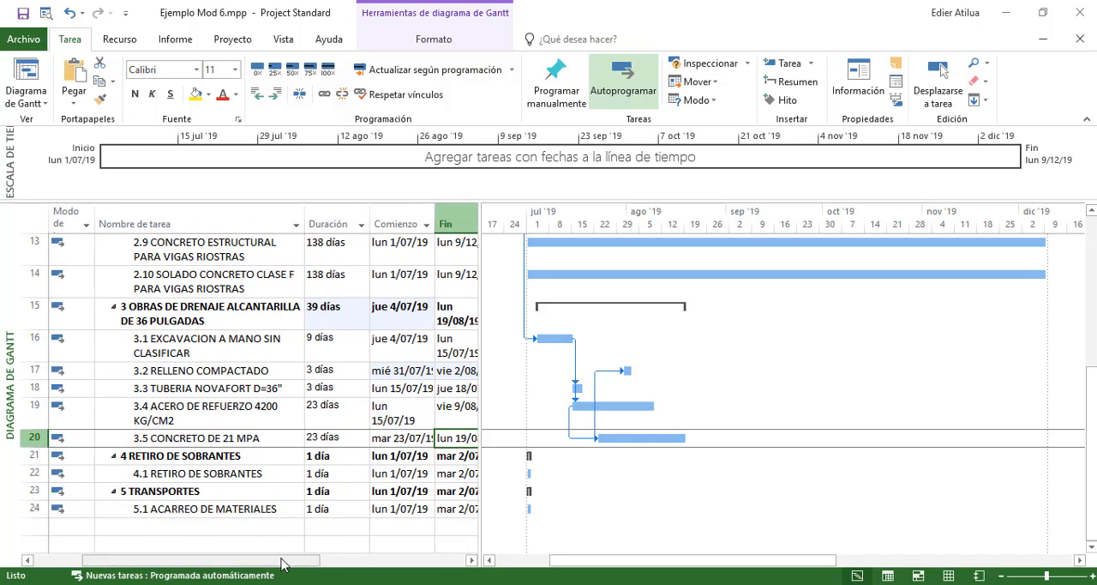
Check the predecessor and duration of activity 3.2 RELLENO COMPACTADO against the Gantt bar of activity 3.5 CONCRETO DE 21 MPA
left_click(229, 374)
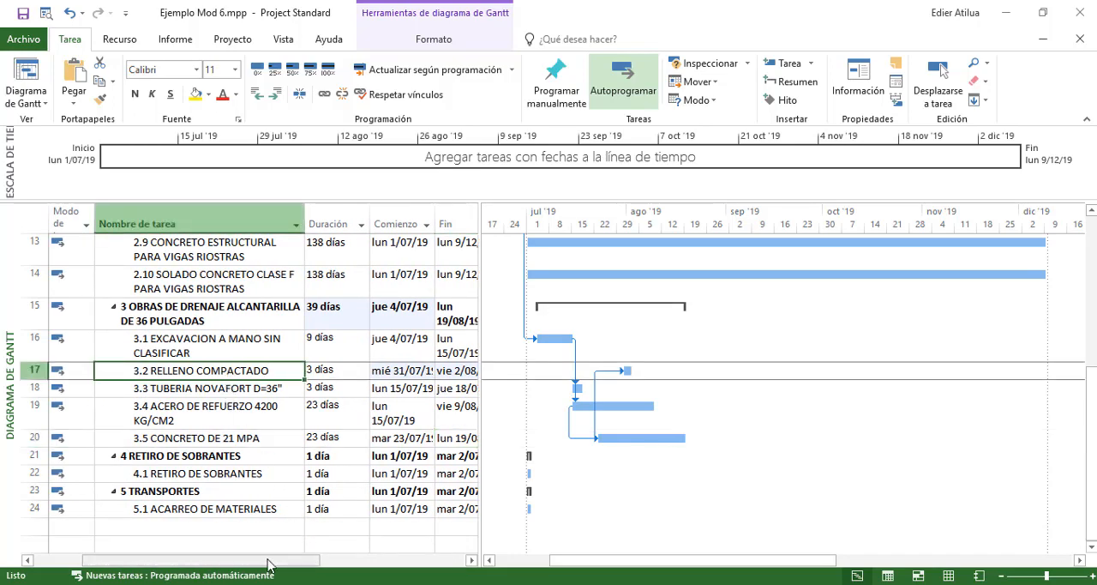
left_click_drag(283, 562, 364, 551)
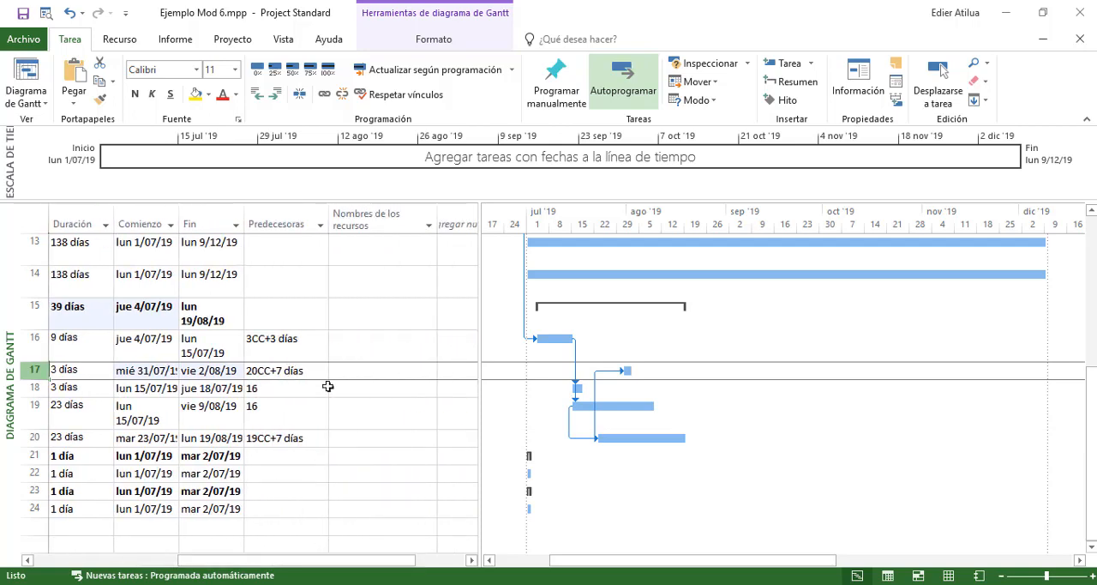
left_click(307, 370)
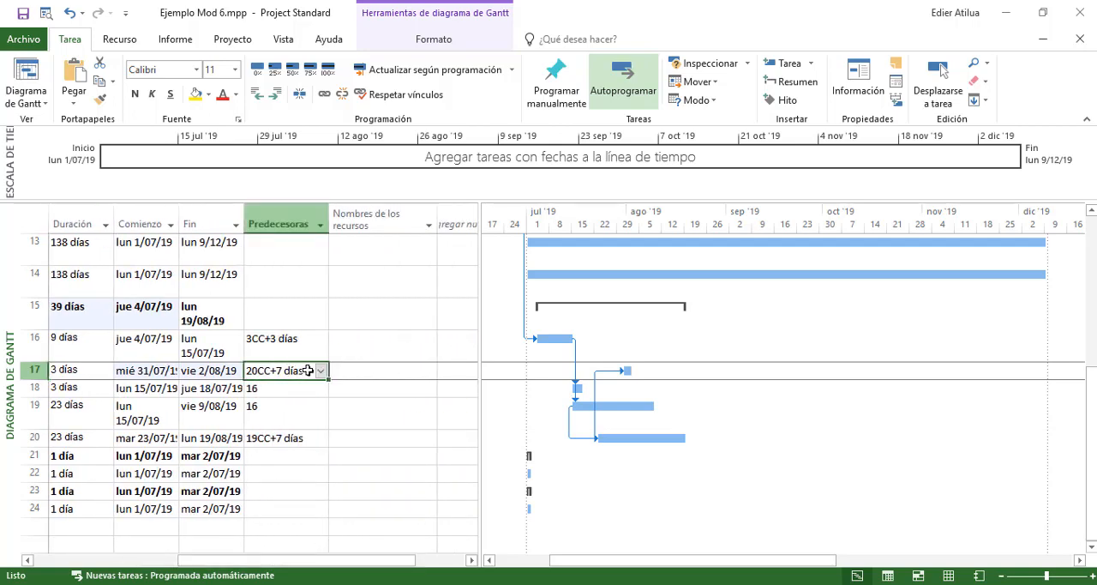
left_click(84, 374)
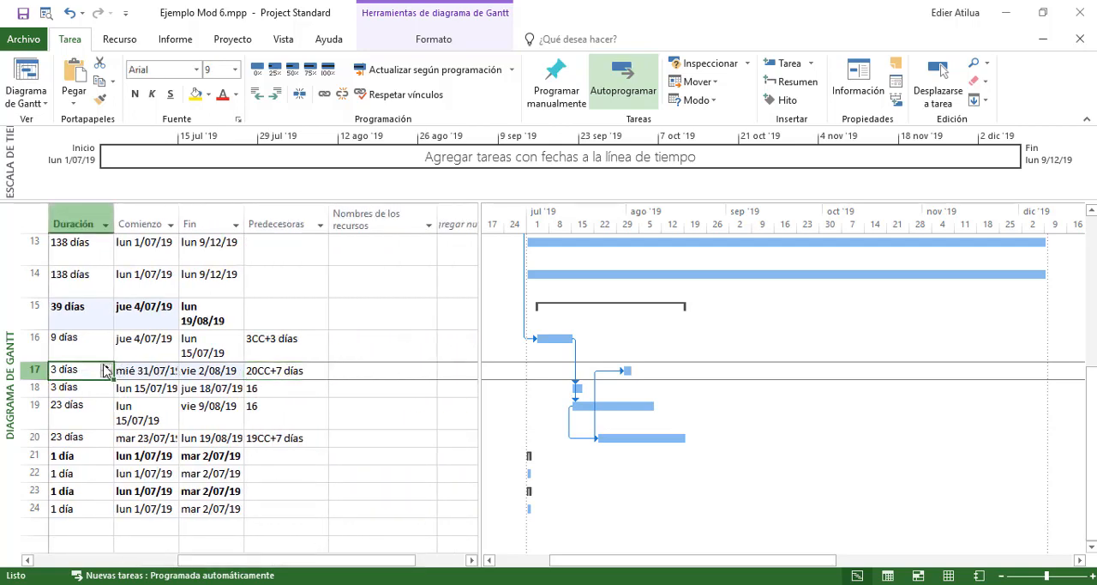
left_click(647, 437)
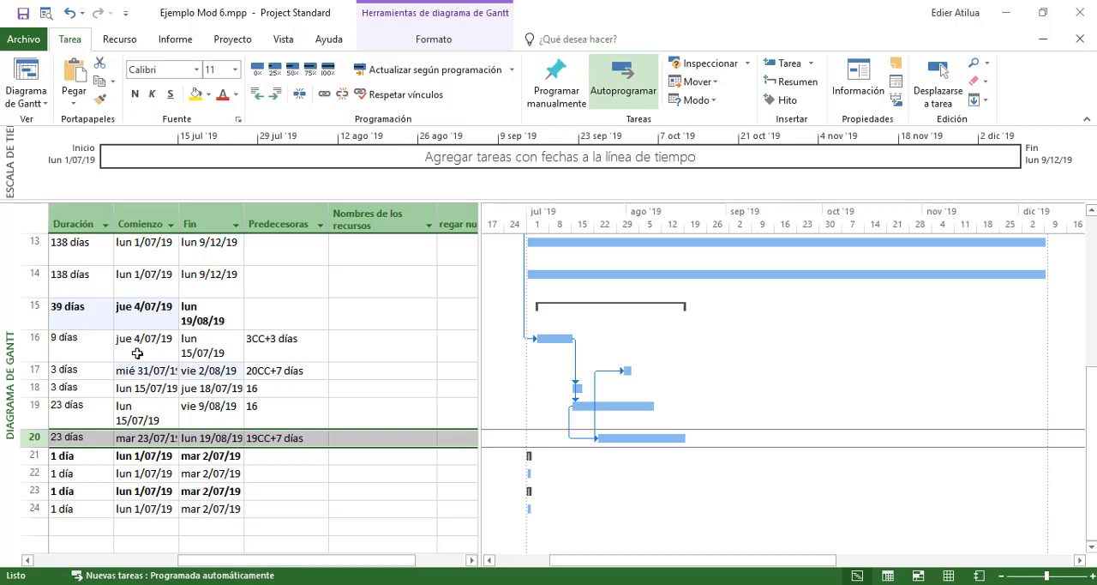
left_click(86, 333)
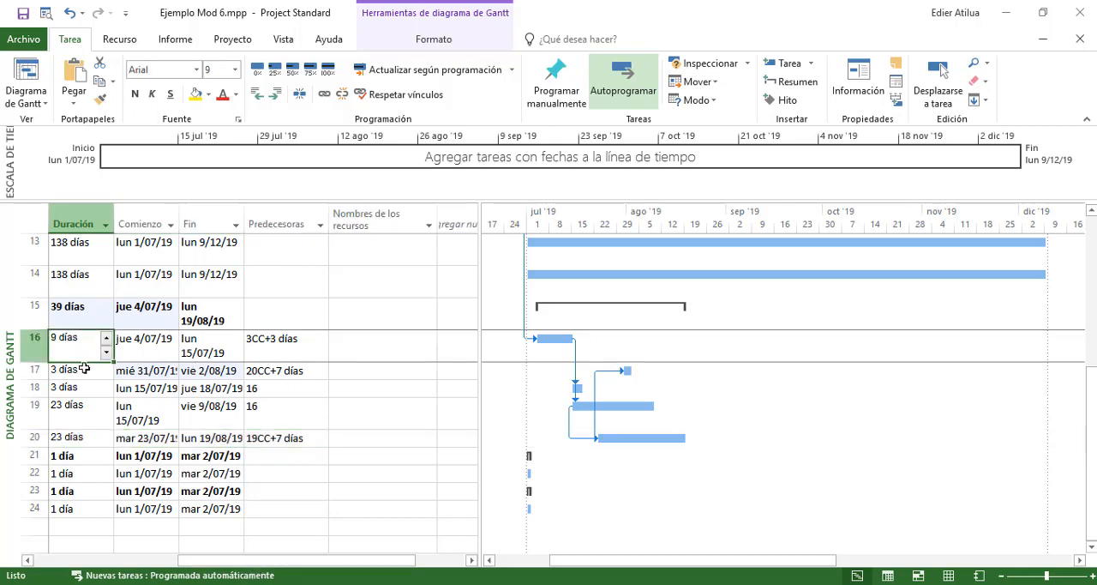
Set the duration of activity 3.2 RELLENO COMPACTADO to 9 days
left_click(83, 368)
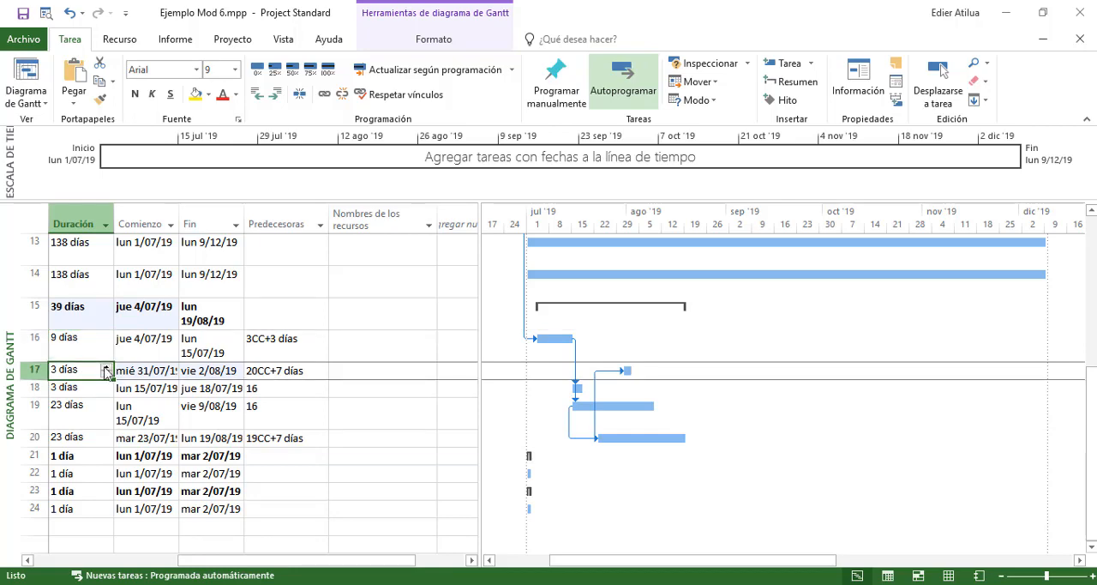
left_click(105, 367)
left_click(106, 367)
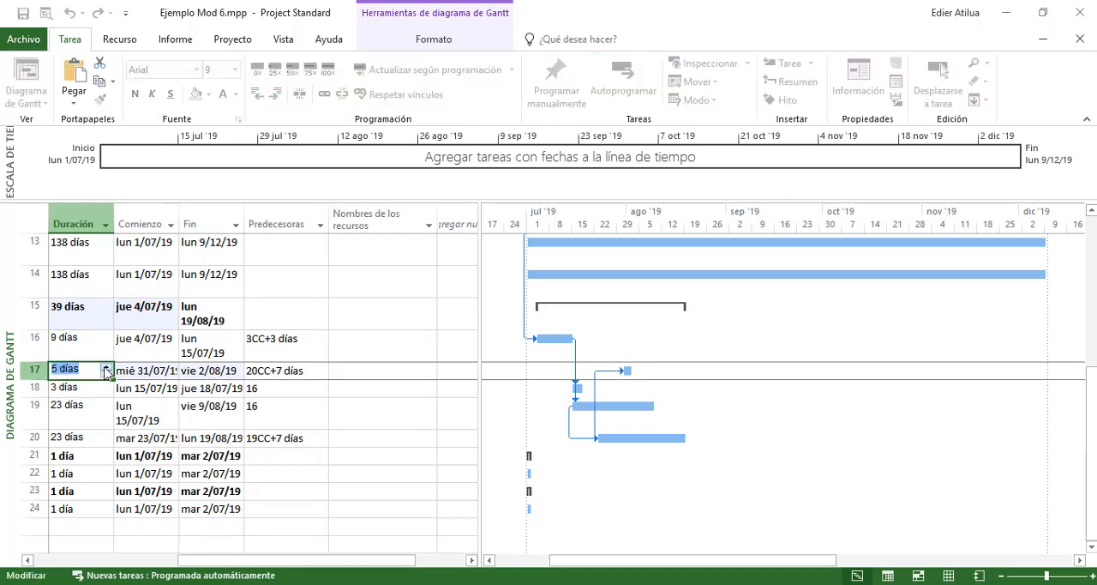
left_click(106, 367)
left_click(105, 367)
left_click(73, 385)
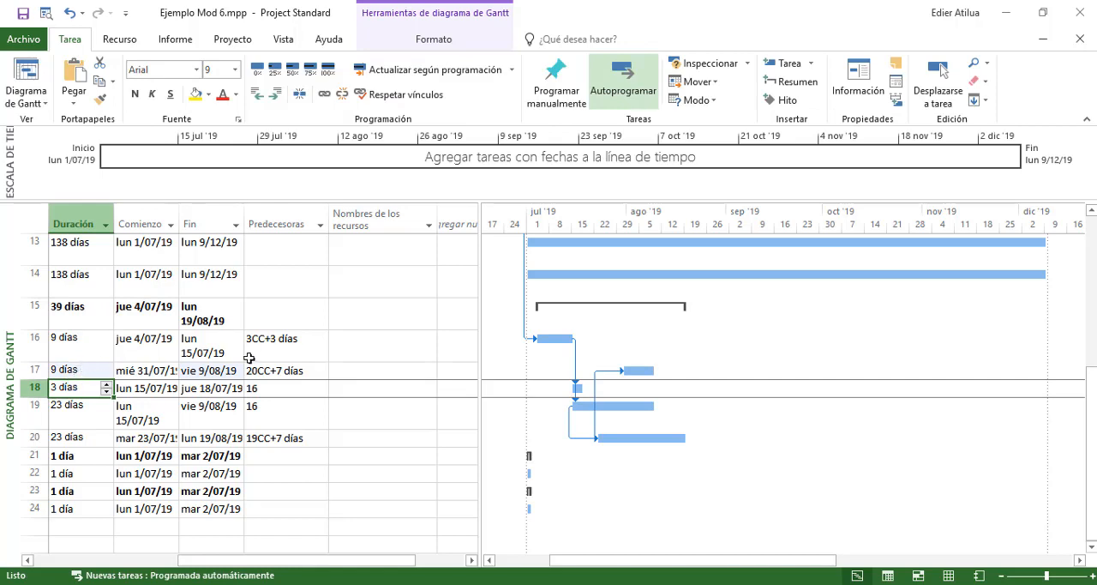
Increase the duration of activity 3.2 RELLENO COMPACTADO to 19 days
left_click(217, 368)
left_click(100, 376)
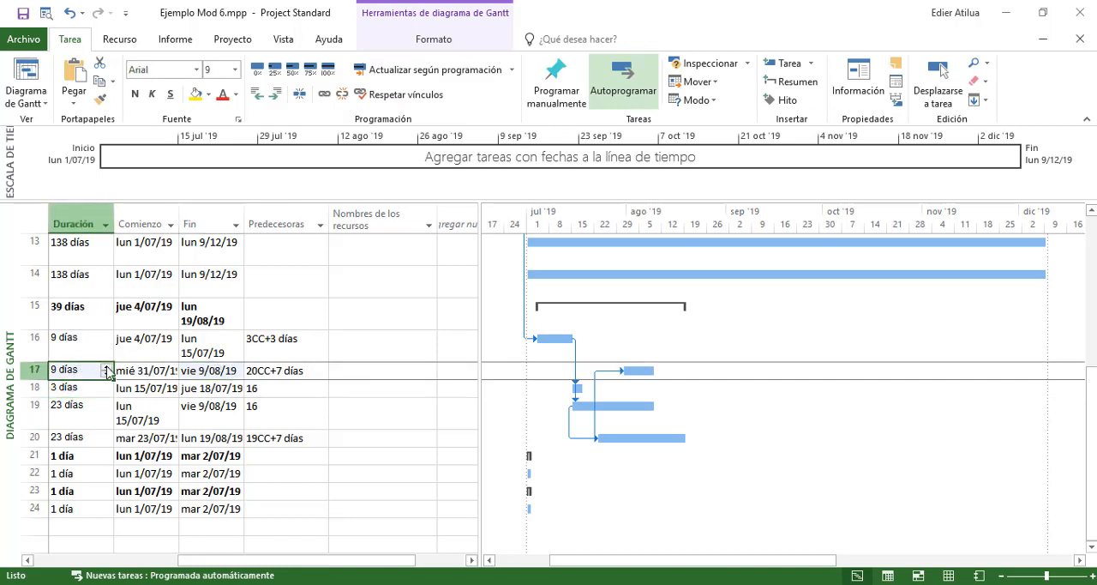
left_click(107, 367)
left_click(107, 368)
left_click(106, 368)
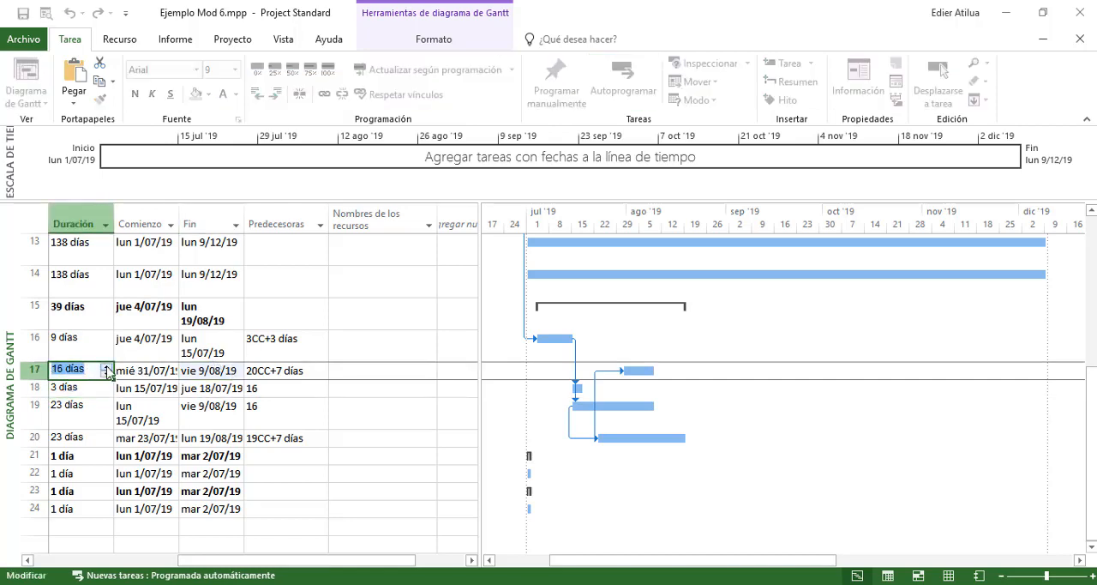
left_click(106, 367)
left_click(73, 385)
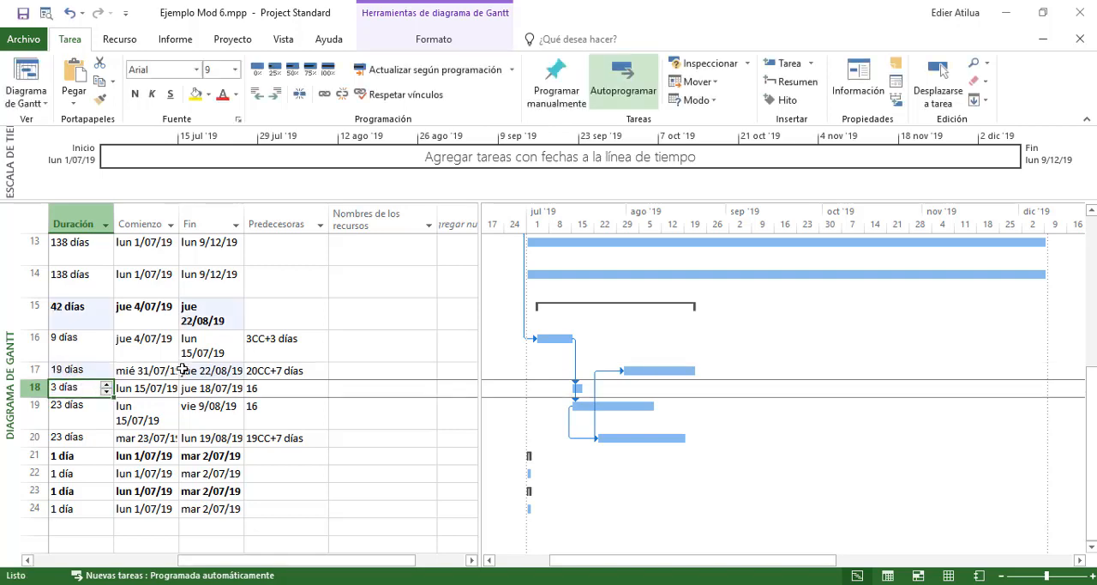
Reduce the duration of activity 3.2 RELLENO COMPACTADO to 18 days and check its finish date
left_click(174, 370)
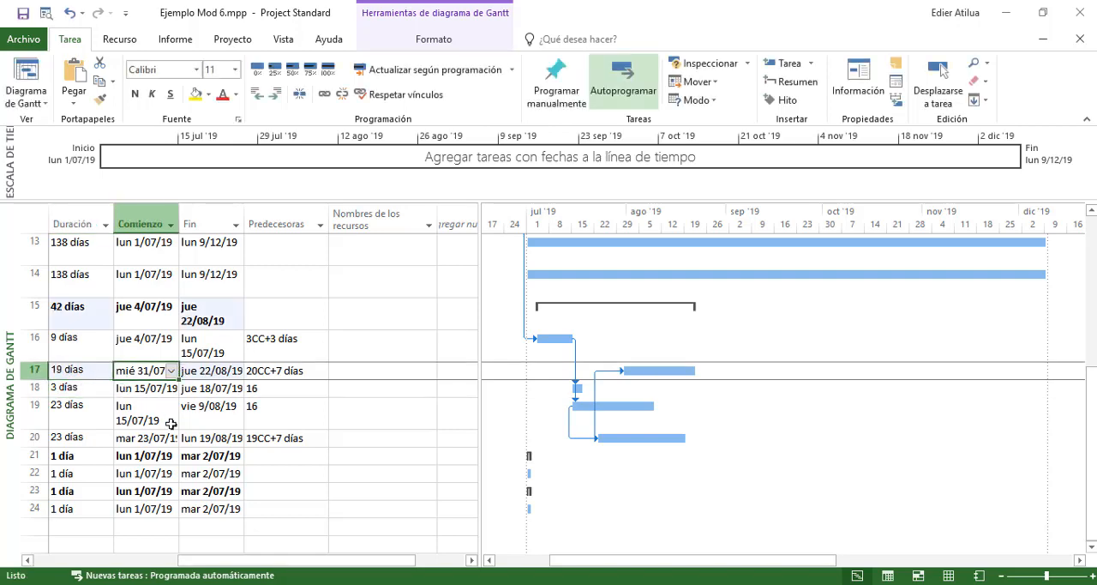
left_click(104, 374)
left_click(106, 374)
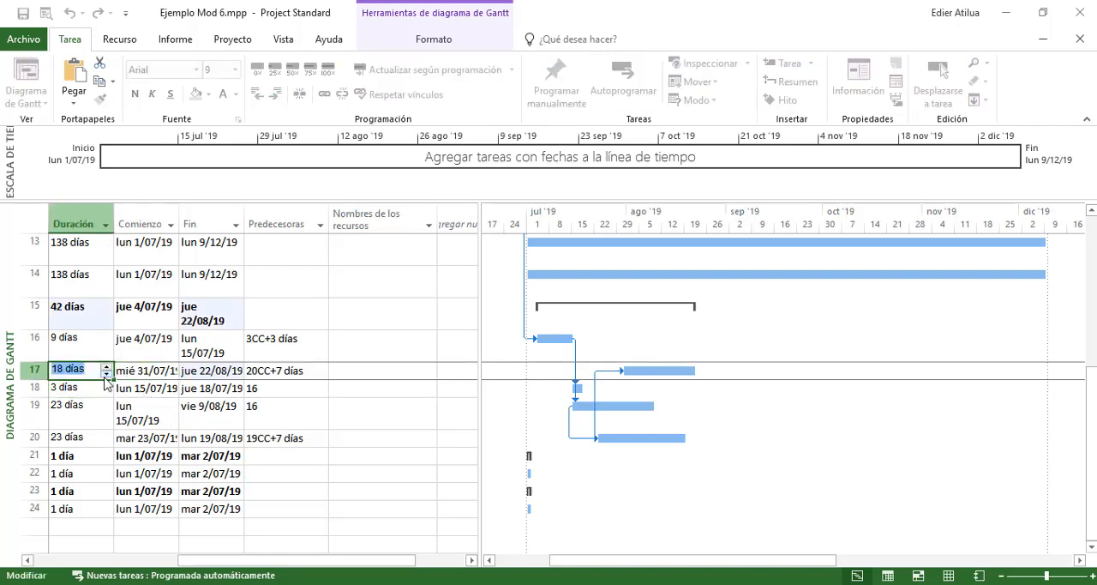
left_click(163, 369)
left_click(220, 366)
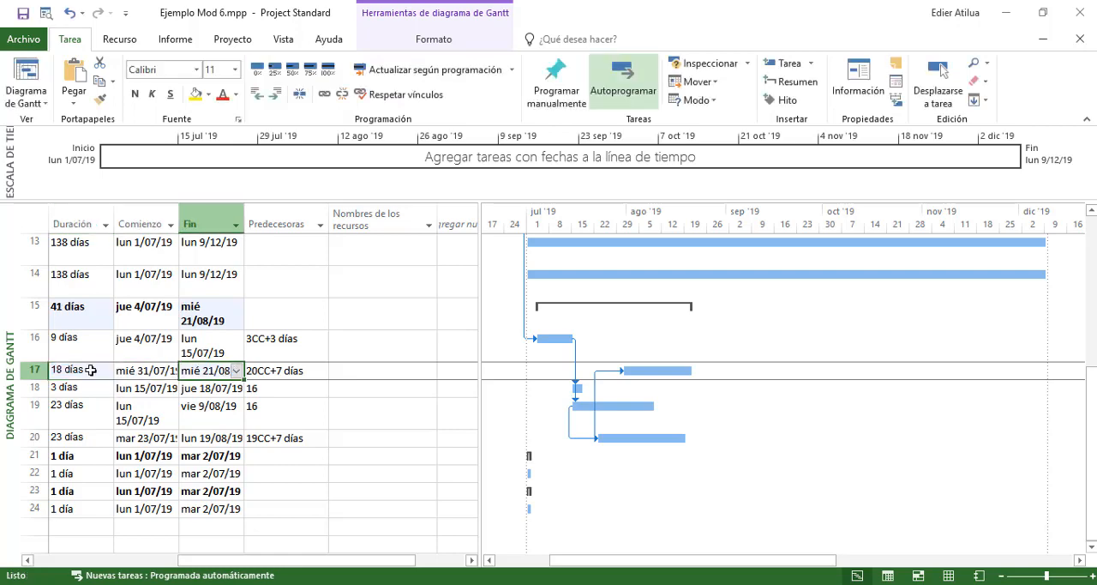
Reduce the duration of activity 3.2 RELLENO COMPACTADO to 16 days and compare its finish date with activity 3.5
left_click(88, 369)
double_click(107, 374)
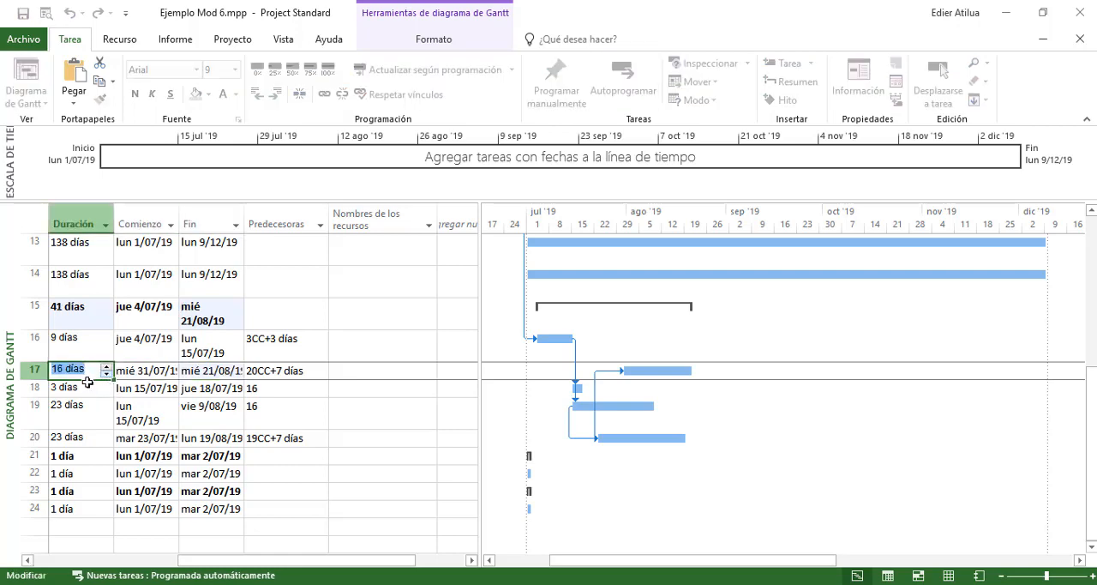
left_click(91, 386)
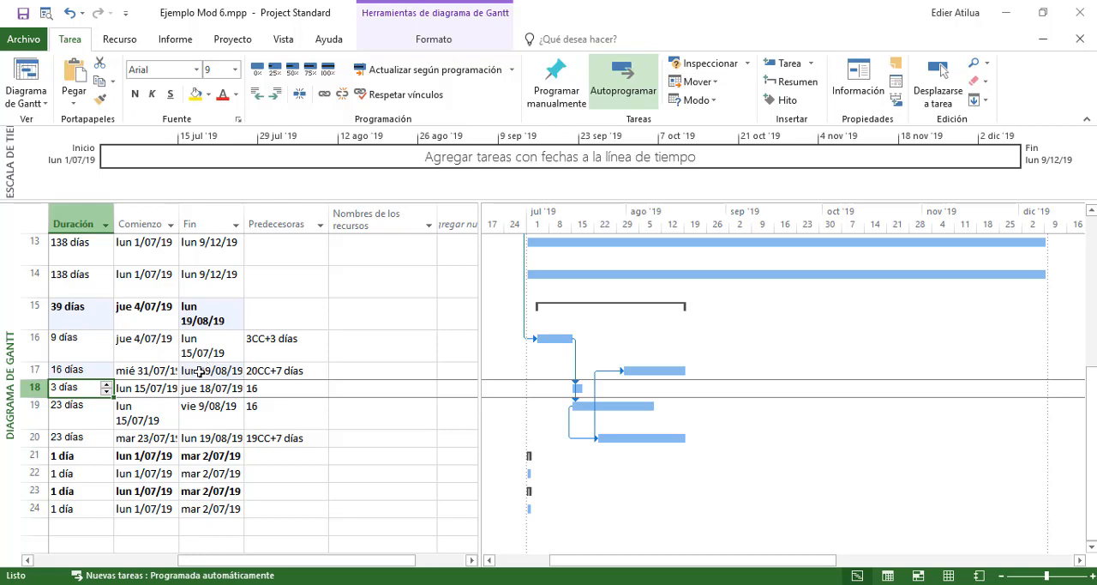
left_click(205, 438)
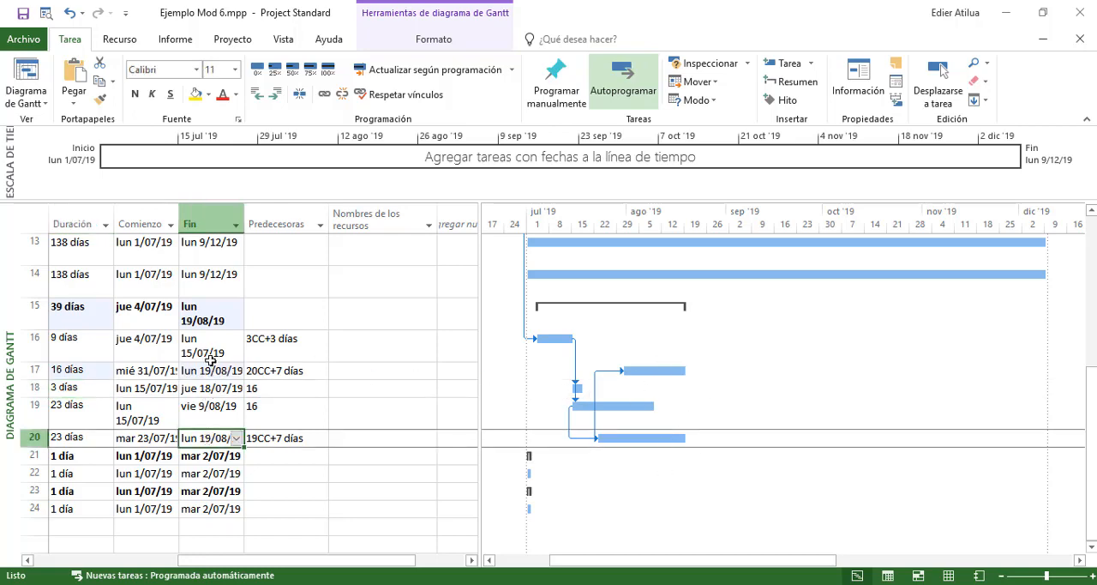
Set the duration of activity 3.2 RELLENO COMPACTADO to 17 days, so it finishes one day after activity 3.5
left_click(195, 369)
left_click(101, 373)
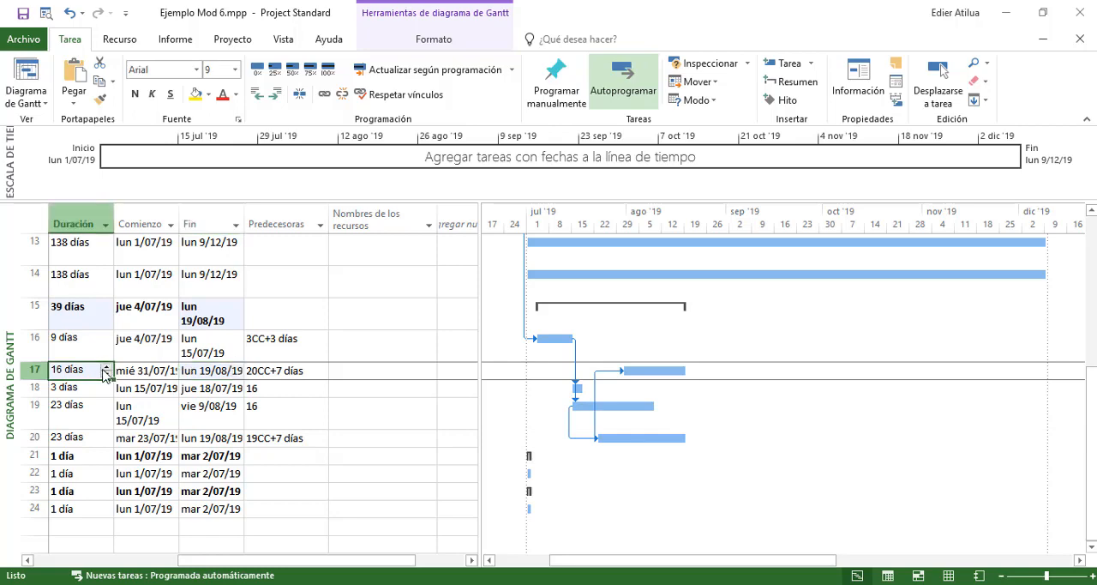
left_click(106, 366)
left_click(227, 370)
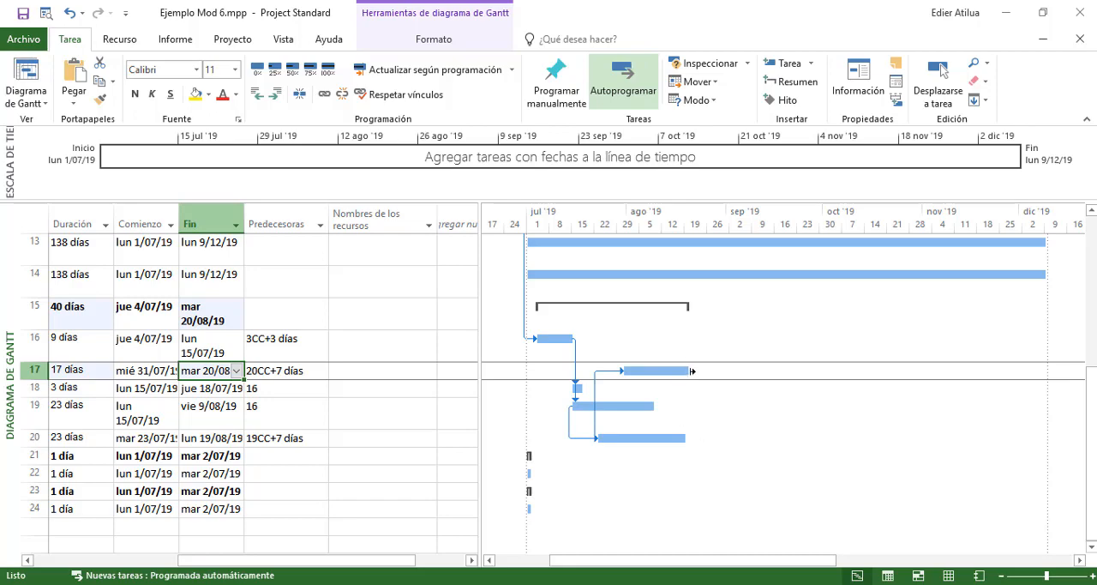
Compare the Gantt bars of the chapter 2 activities with the linked chapter 3 drainage activities
mouse_move(693, 371)
scroll(691, 309, "up", 4)
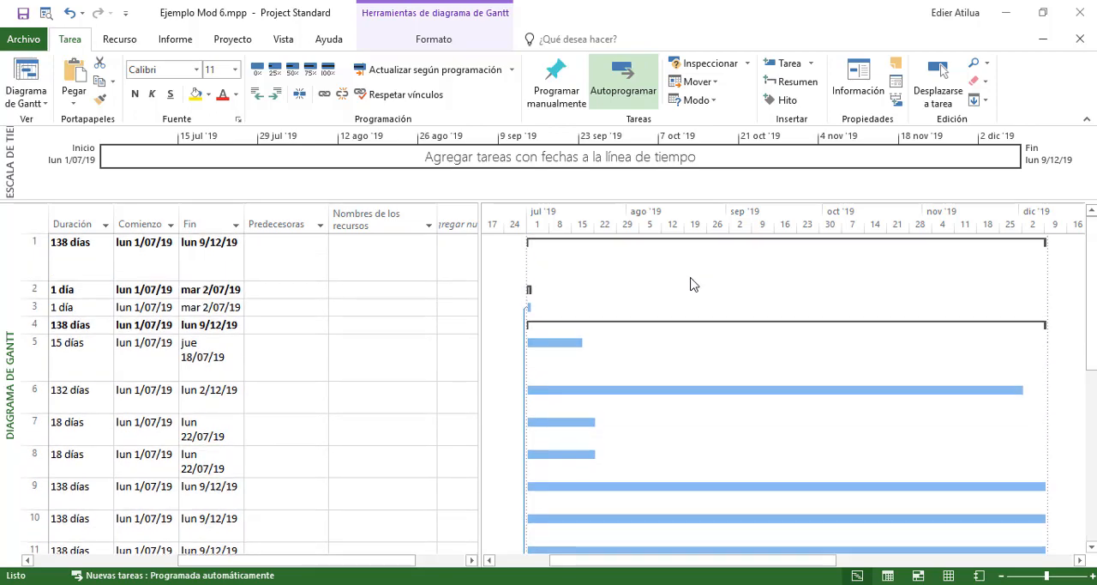
scroll(692, 283, "down", 5)
scroll(696, 275, "up", 5)
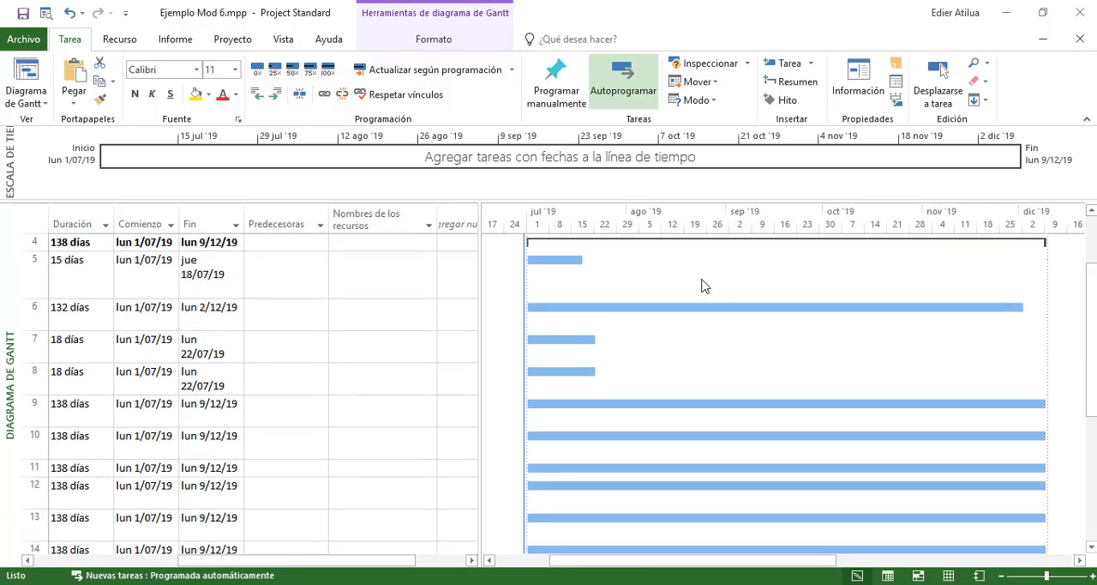
scroll(694, 272, "down", 6)
scroll(693, 271, "up", 3)
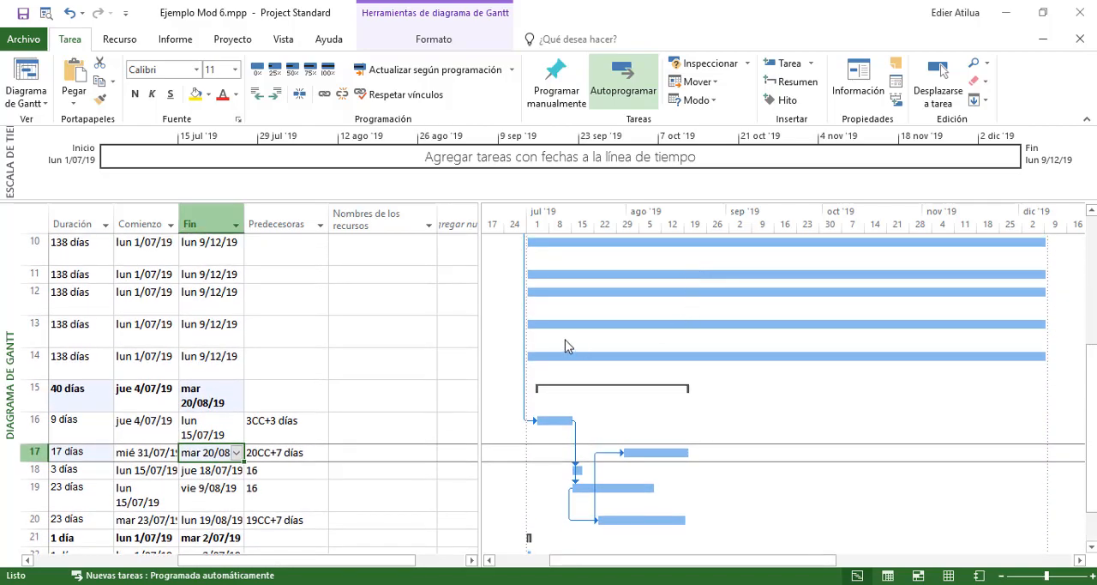
scroll(569, 335, "up", 3)
scroll(574, 309, "down", 5)
scroll(784, 331, "up", 3)
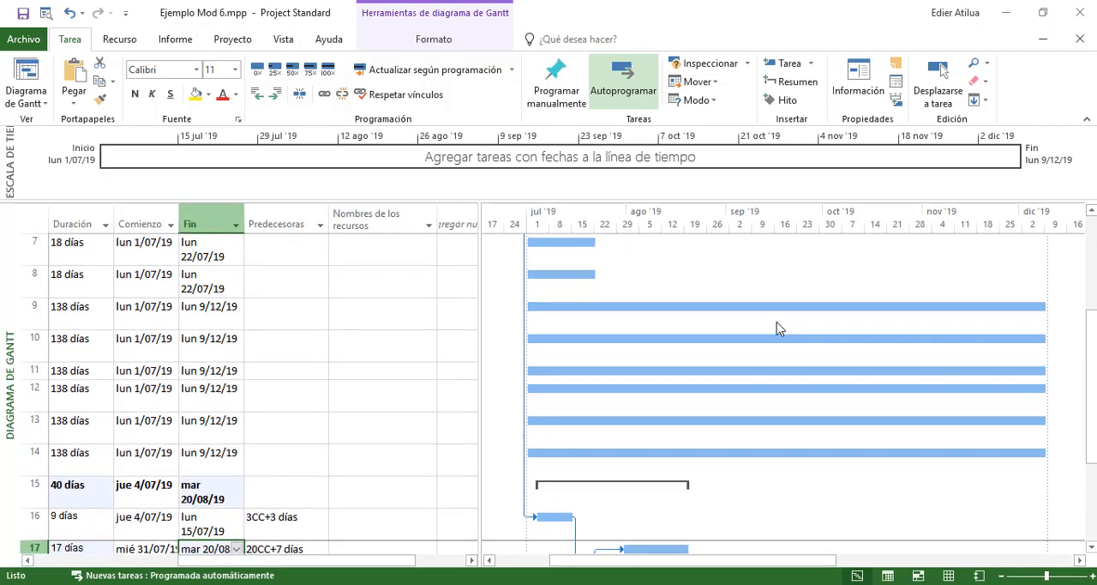
scroll(767, 317, "down", 4)
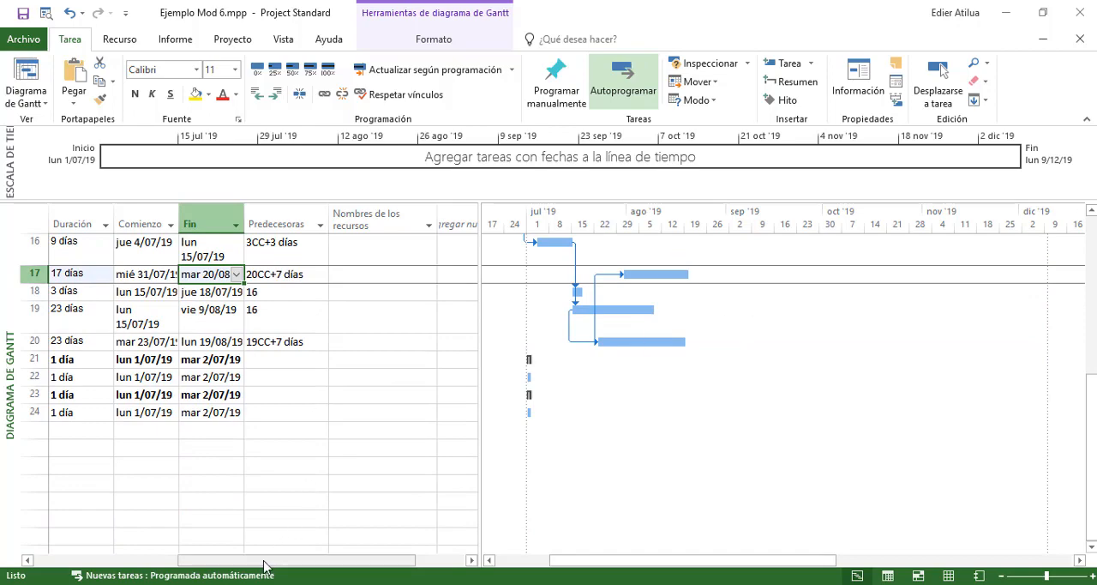
Review the names, durations, dates and predecessor cells of the chapter 2 PLACAHUELLA activities, starting at 2.1, alongside the chapter 3 activities
left_click_drag(266, 566, 120, 566)
scroll(240, 446, "up", 5)
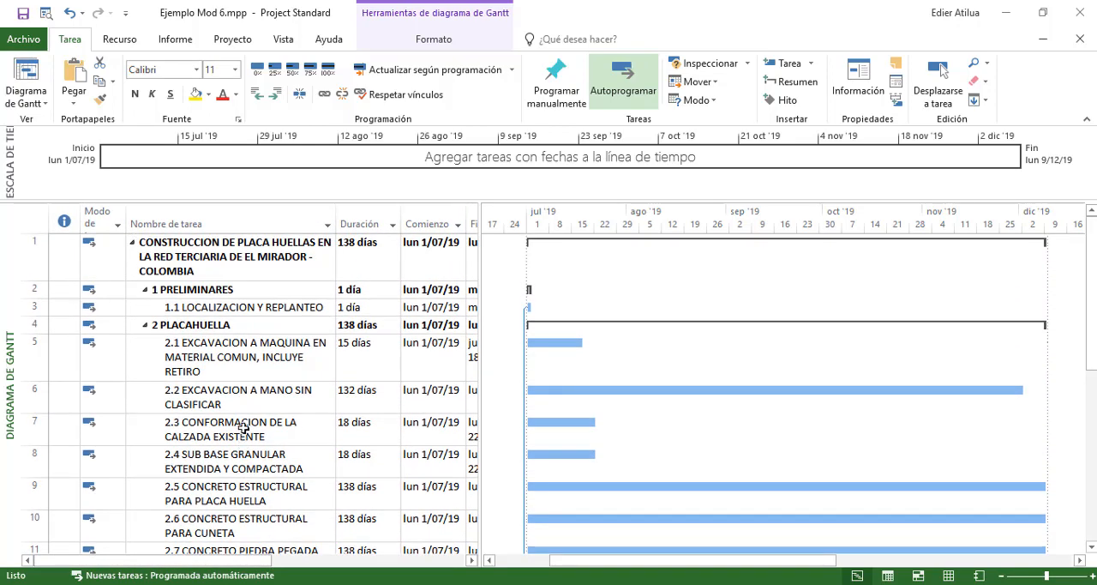
left_click(232, 353)
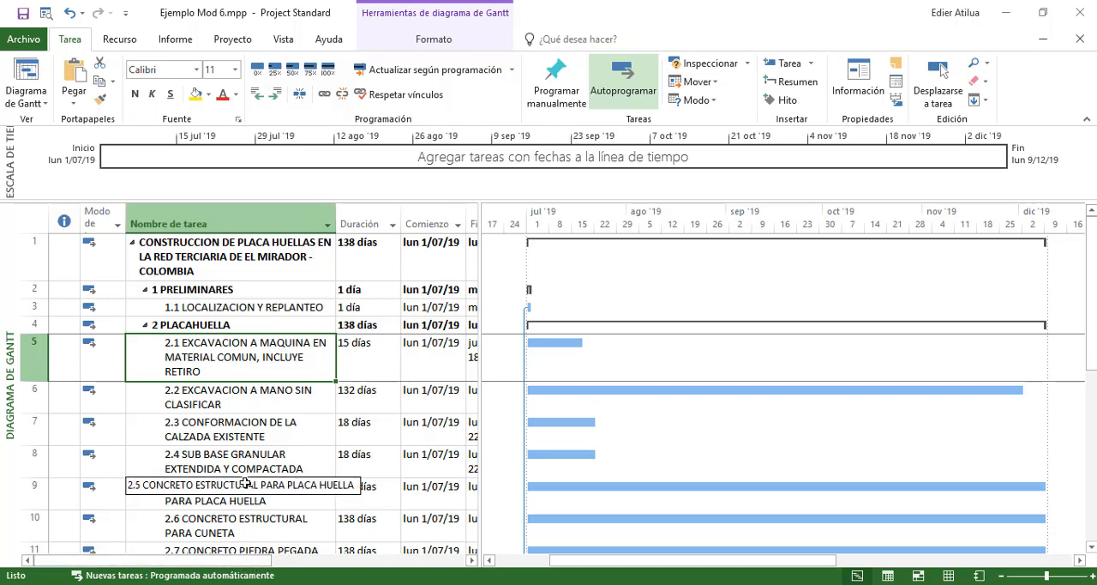
scroll(352, 435, "down", 1)
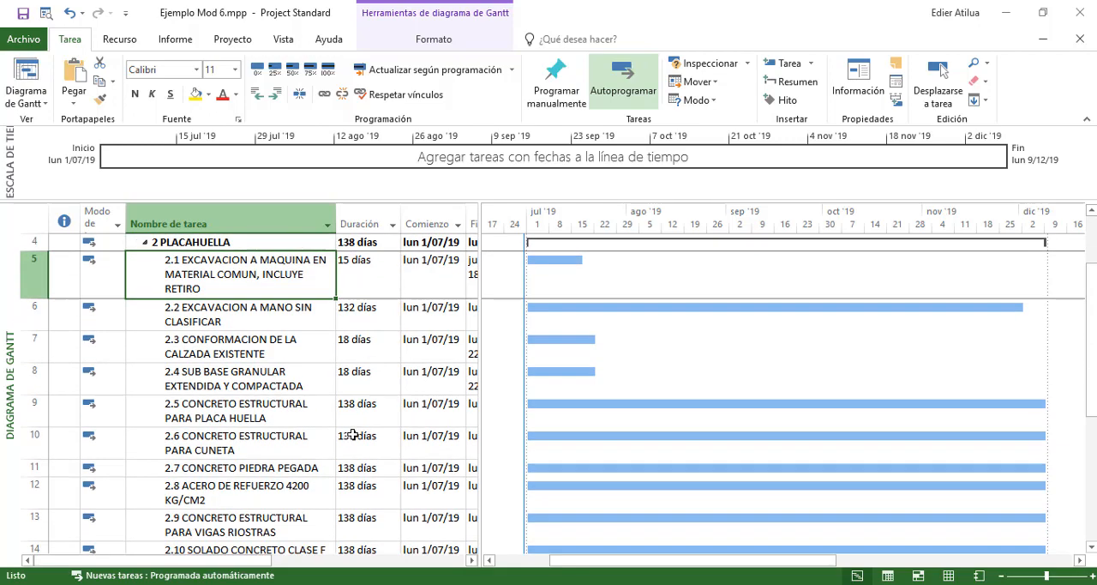
scroll(334, 451, "up", 1)
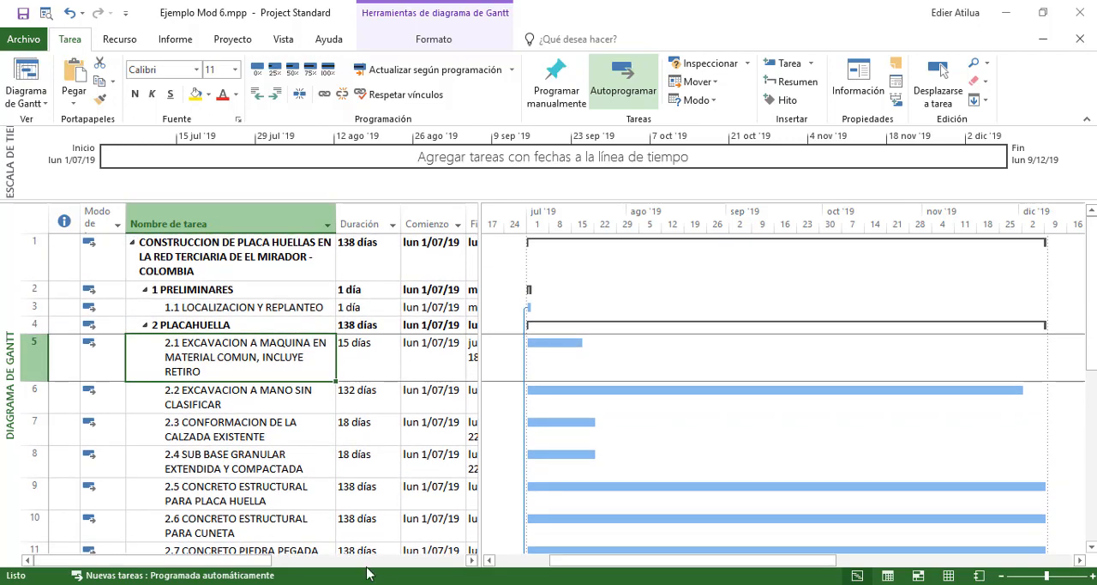
left_click(472, 560)
left_click(472, 561)
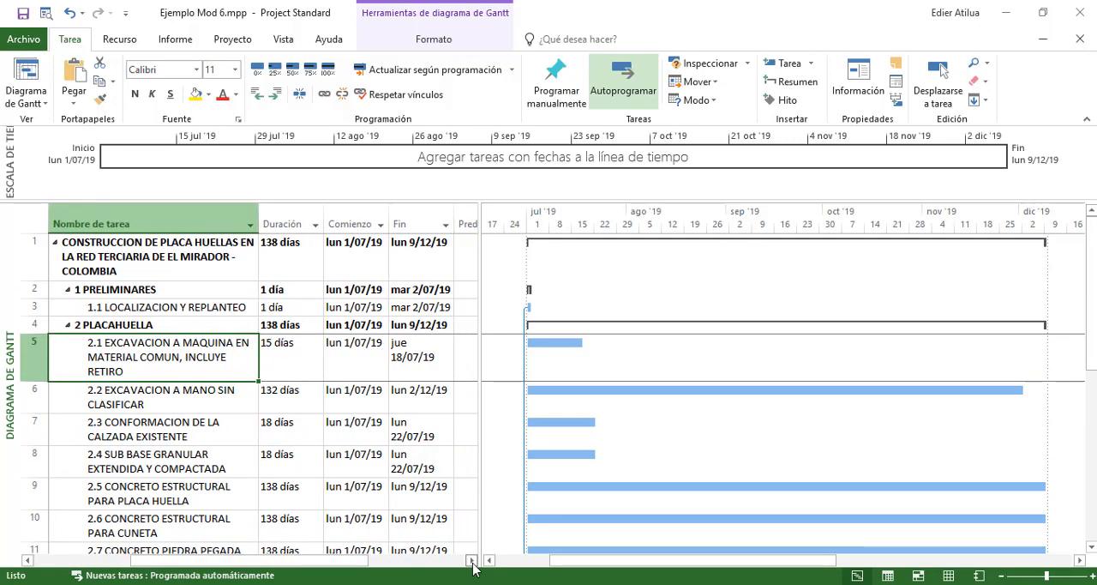
left_click(471, 560)
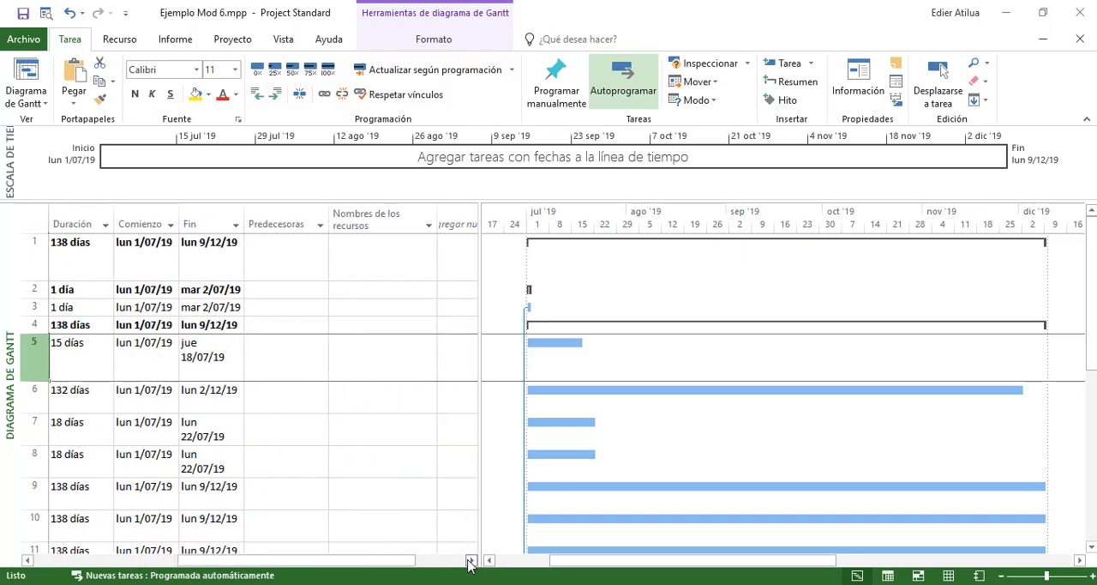
left_click(295, 360)
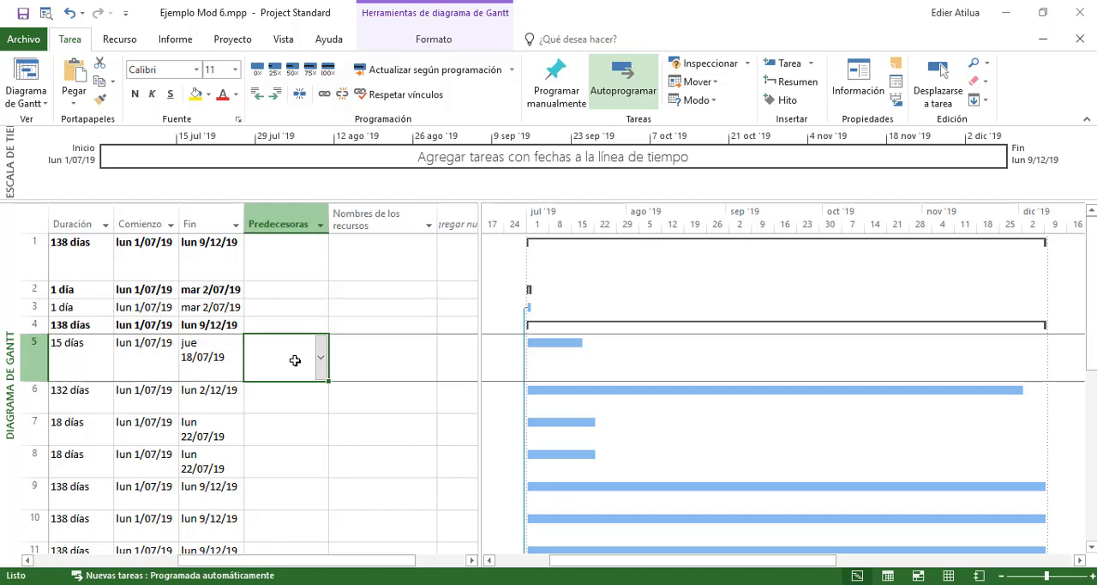
mouse_move(367, 562)
left_mouse_down()
mouse_move(295, 566)
mouse_move(366, 563)
left_mouse_up()
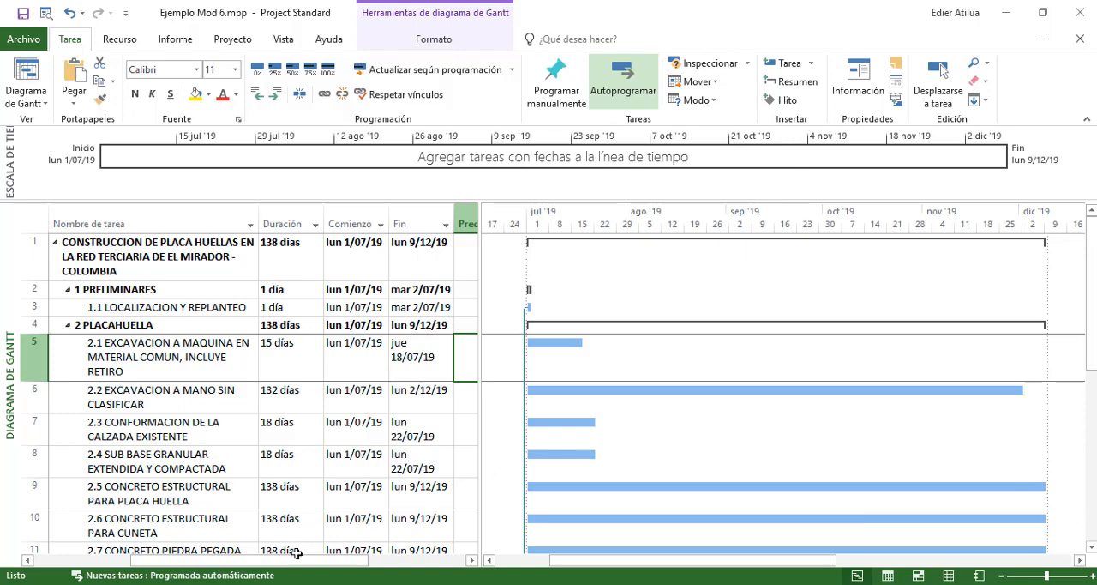
left_click_drag(310, 566, 358, 562)
scroll(420, 375, "down", 6)
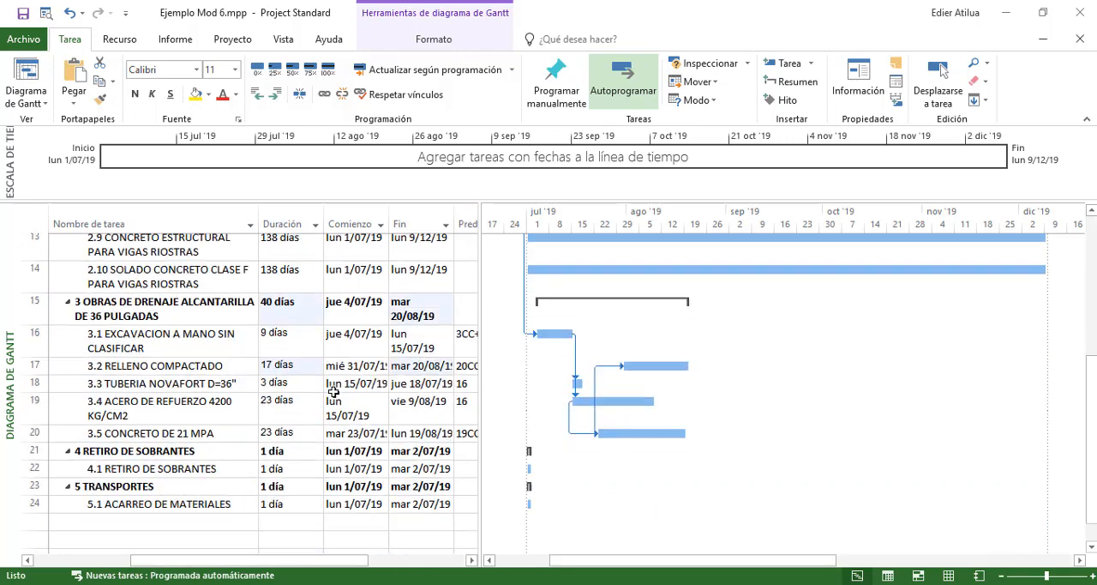
scroll(333, 391, "up", 3)
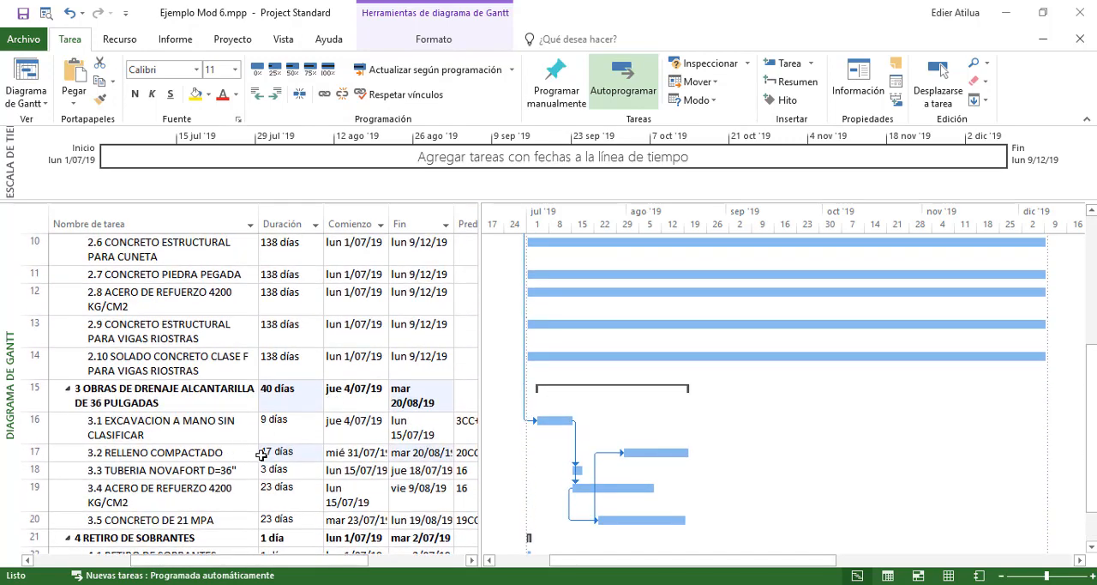
Link activity 2.1 EXCAVACION A MAQUINA to follow 3.2 RELLENO COMPACTADO by entering 17 as its predecessor
left_click(197, 454)
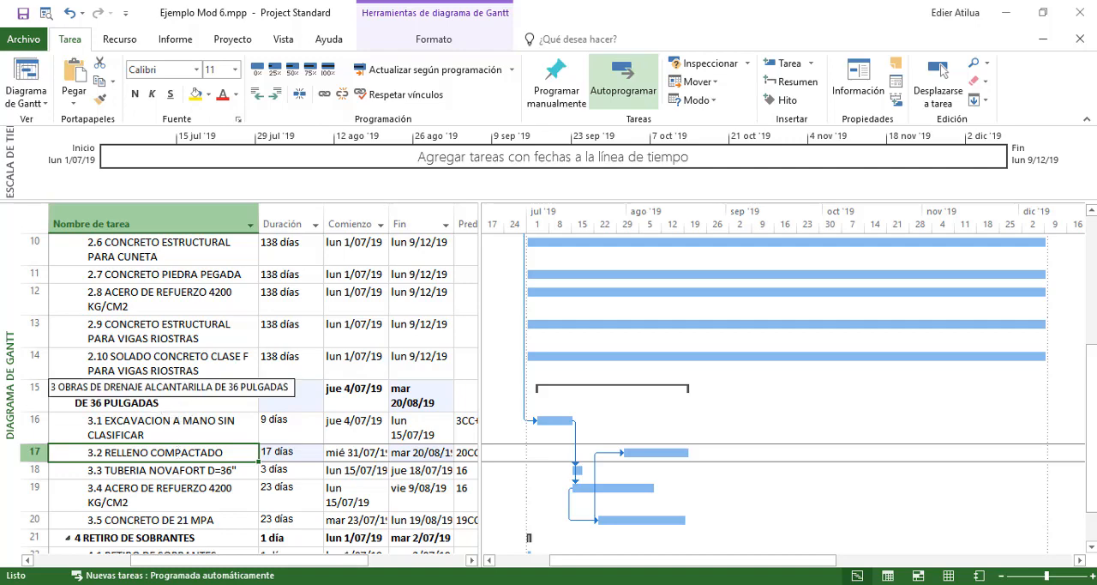
scroll(374, 391, "up", 3)
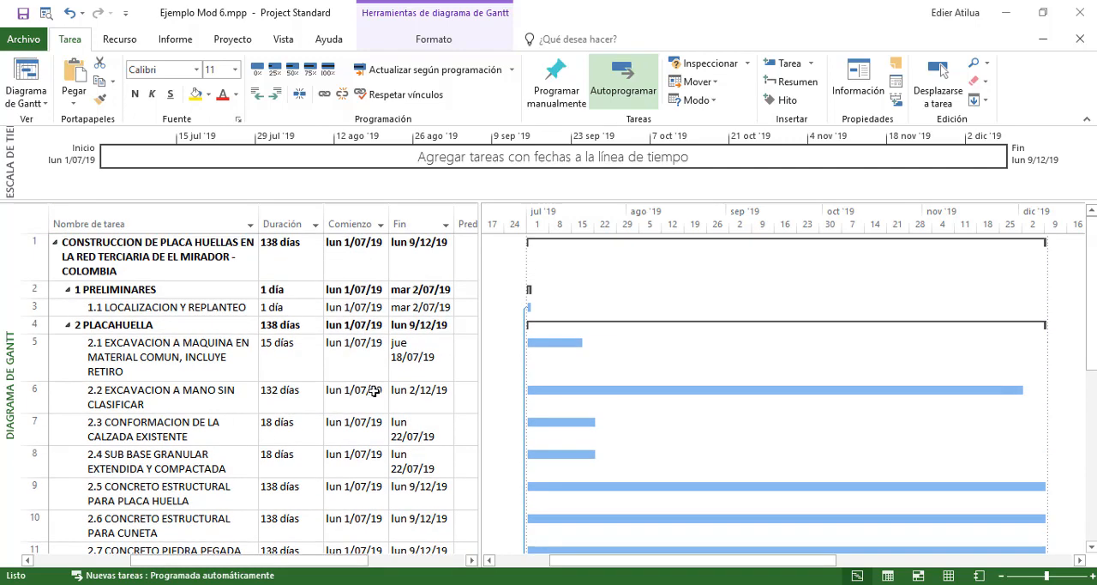
left_click(463, 346)
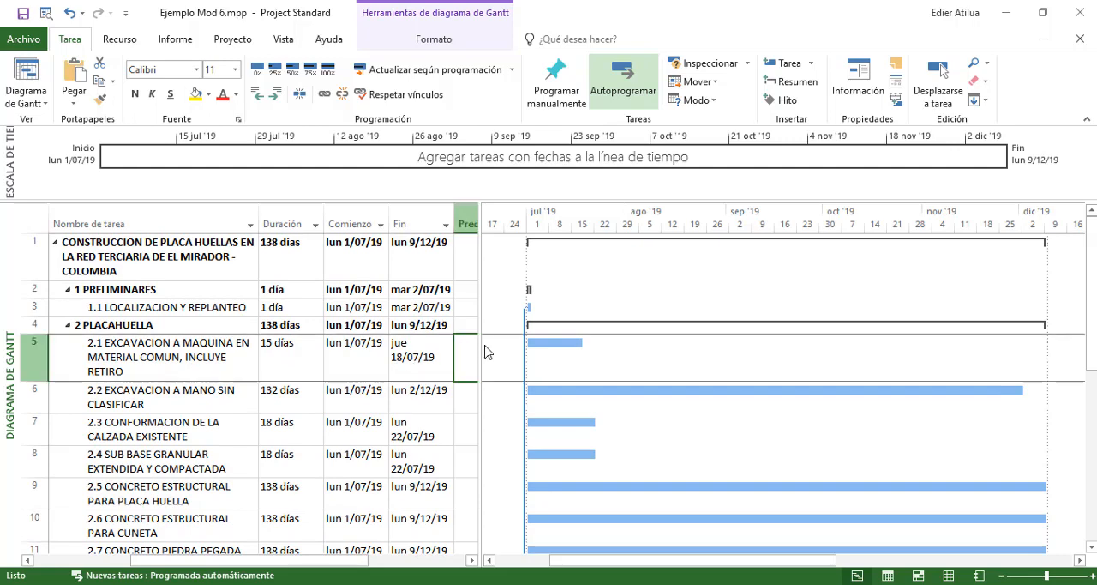
type("17")
key("Return")
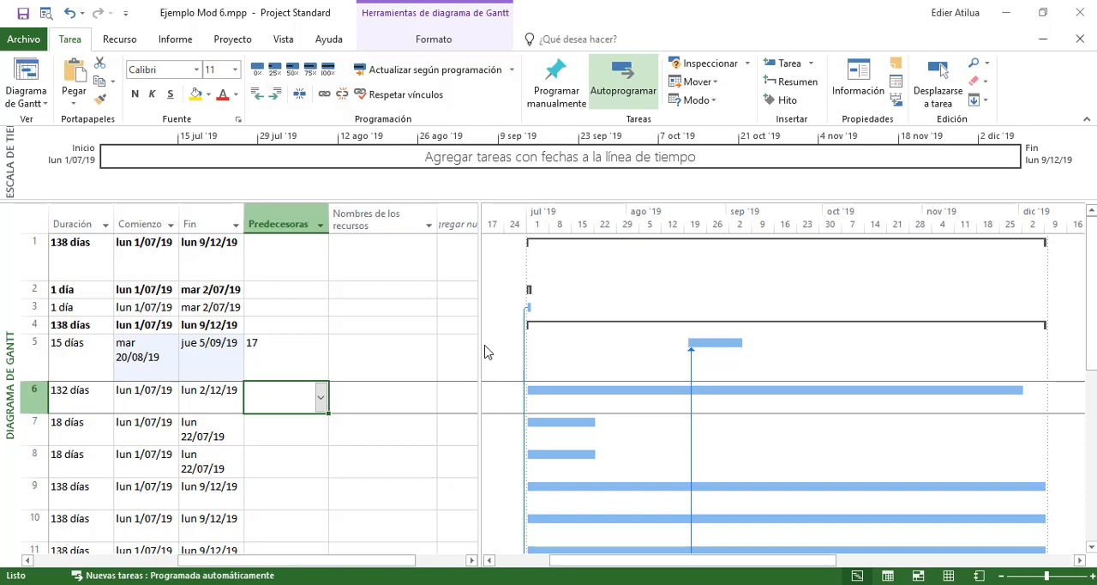
Review the names, durations and start dates of activities 2.2 to 2.4 to decide which one follows the machine excavation
key("Left")
key("Left")
key("Left")
key("Left")
key("Left")
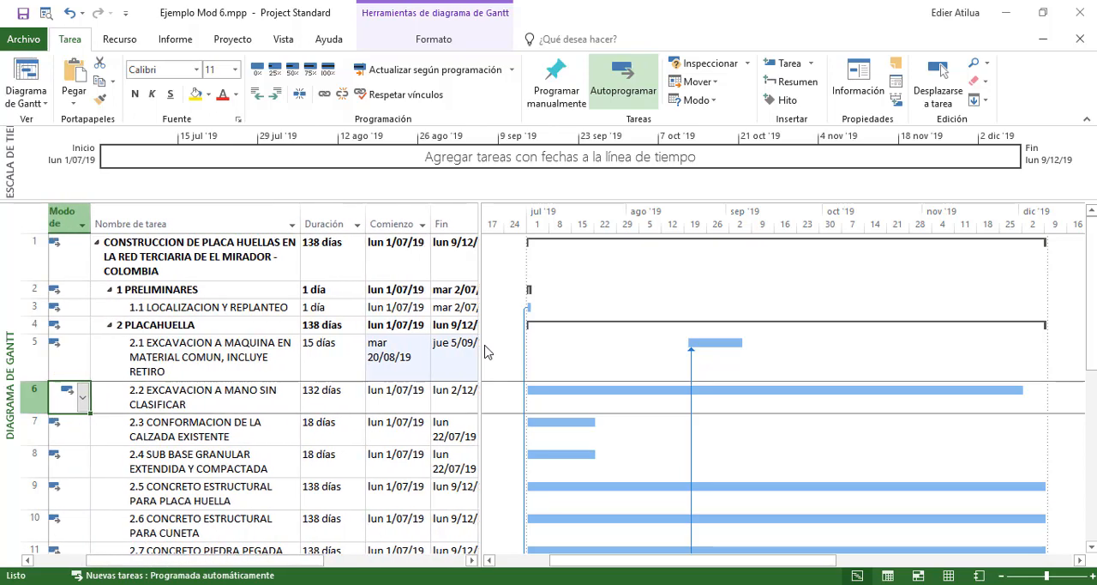
key("Right")
key("Right")
key("Right")
key("Right")
key("Right")
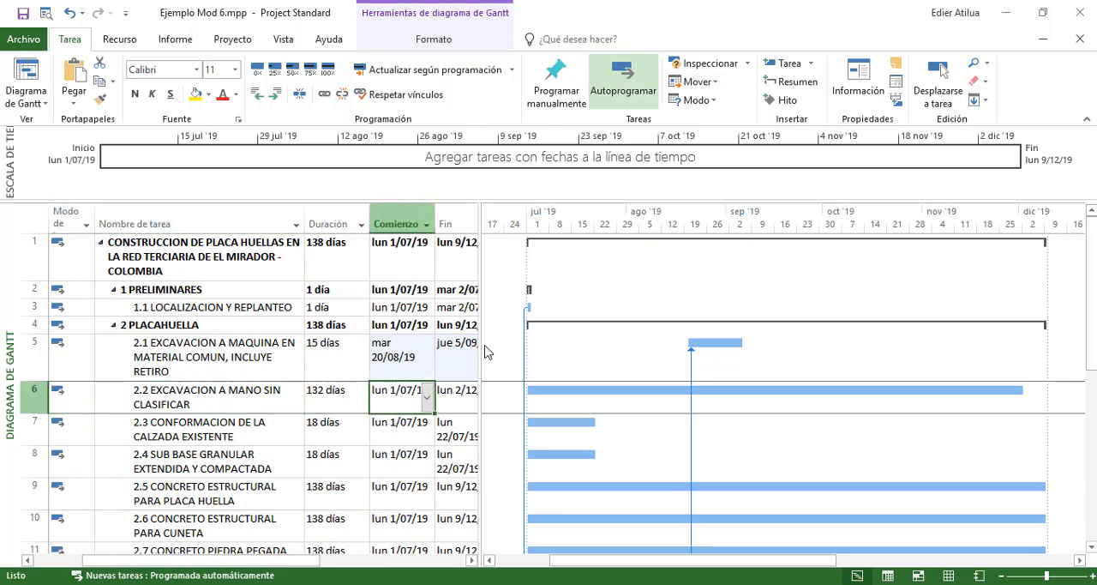
key("Left")
key("Left")
key("Left")
key("Left")
key("Left")
key("Left")
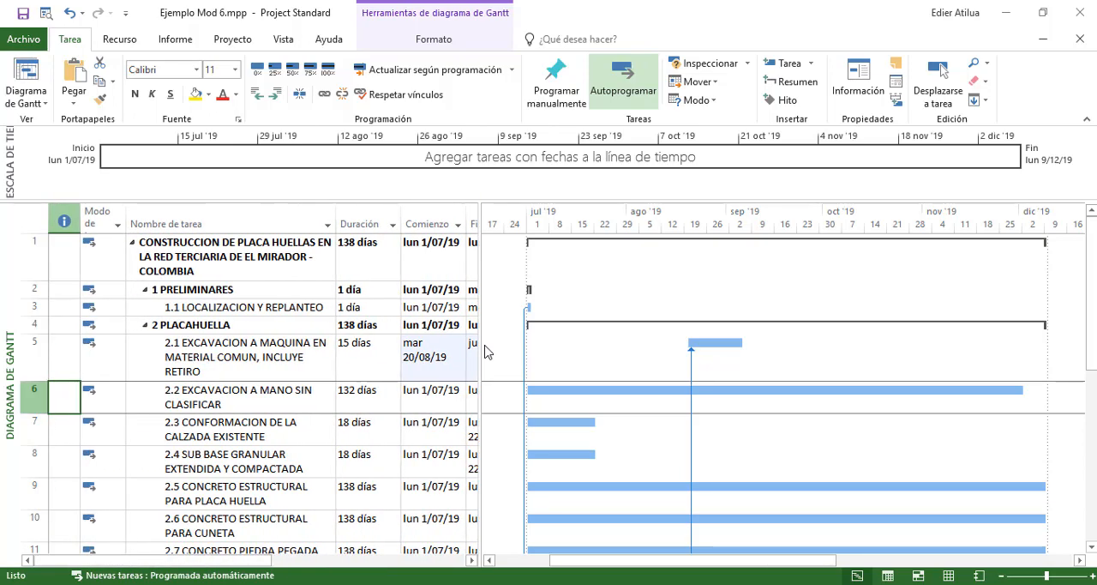
key("Down")
key("Down")
key("Right")
key("Up")
key("Up")
key("Right")
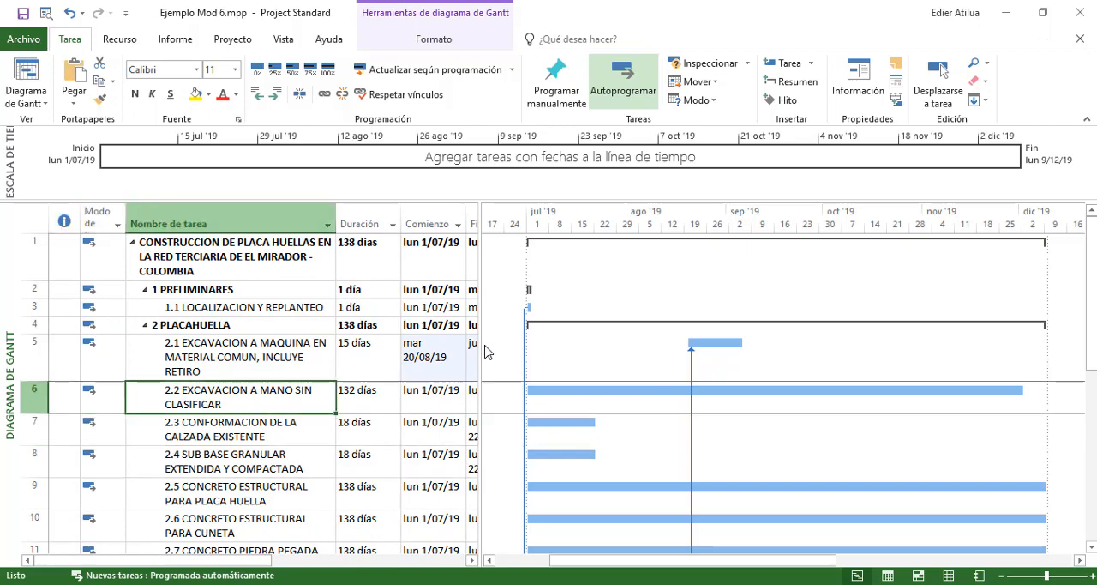
Link activity 2.3 CONFORMACION DE LA CALZADA EXISTENTE to follow activity 2.1 by entering 5 as its predecessor
key("Down")
key("Right")
key("Right")
key("Right")
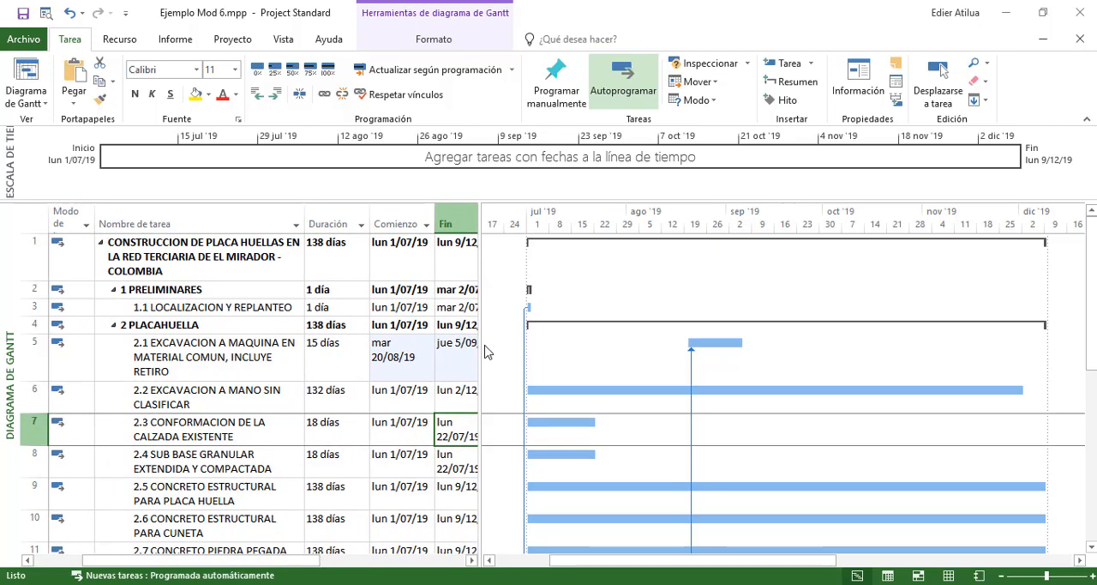
key("Left")
key("Left")
key("Left")
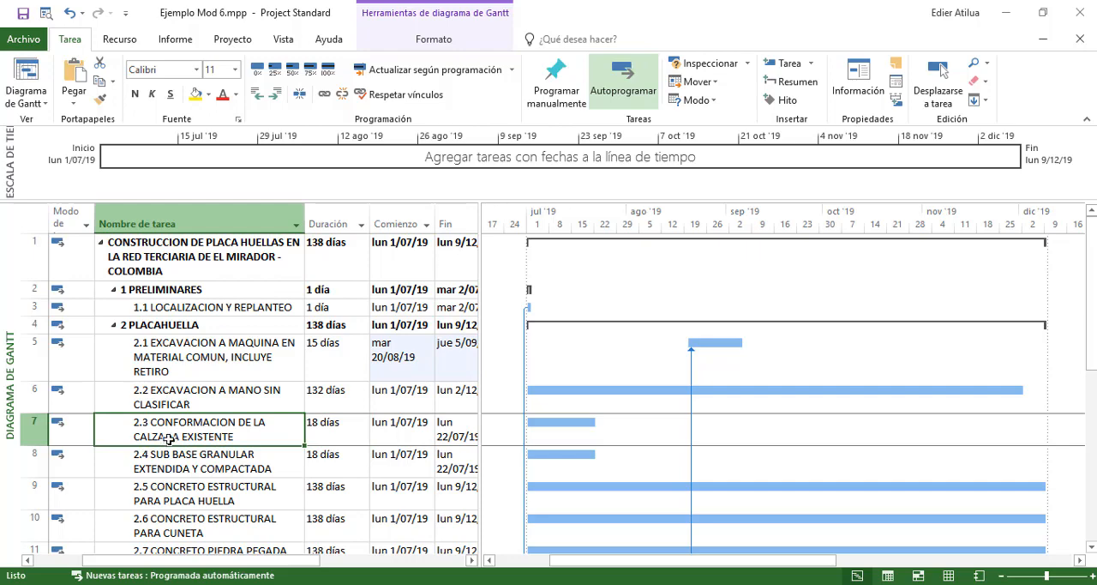
key("F2")
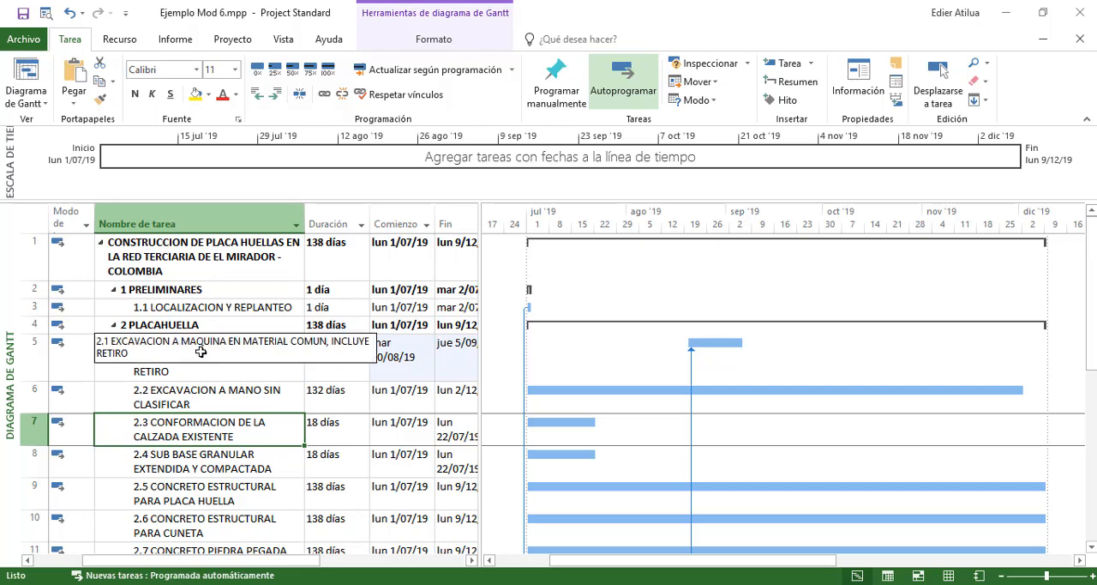
key("Tab")
key("Tab")
key("Tab")
key("Tab")
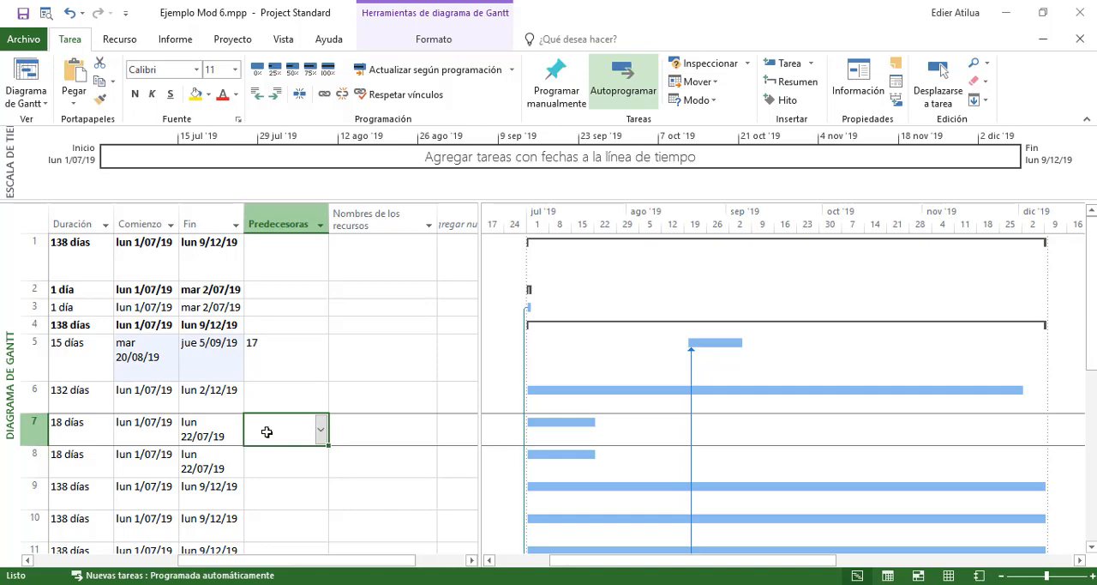
type("5")
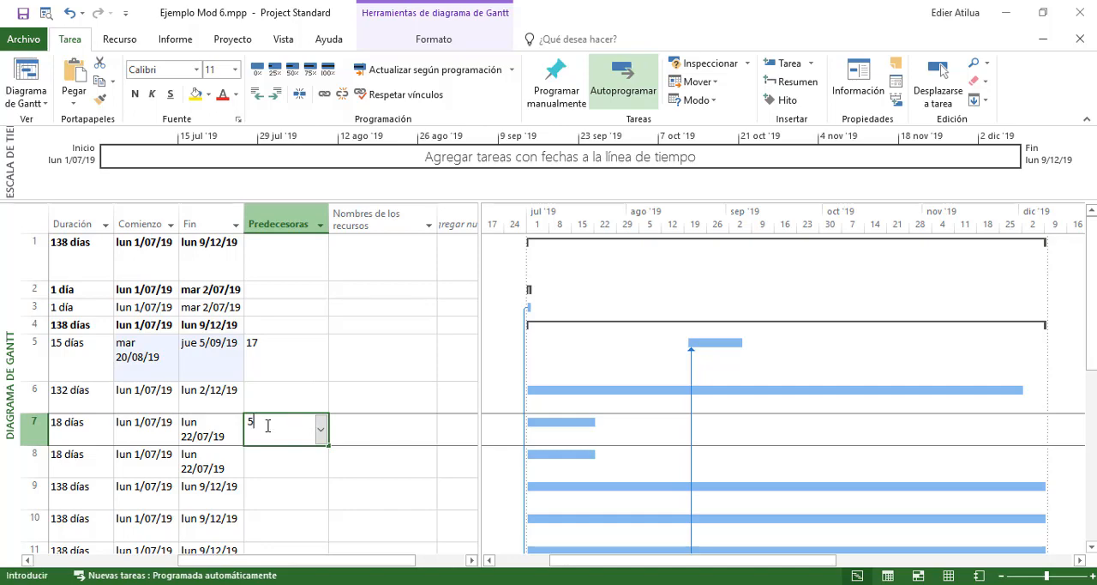
key("Return")
left_click_drag(366, 563, 318, 563)
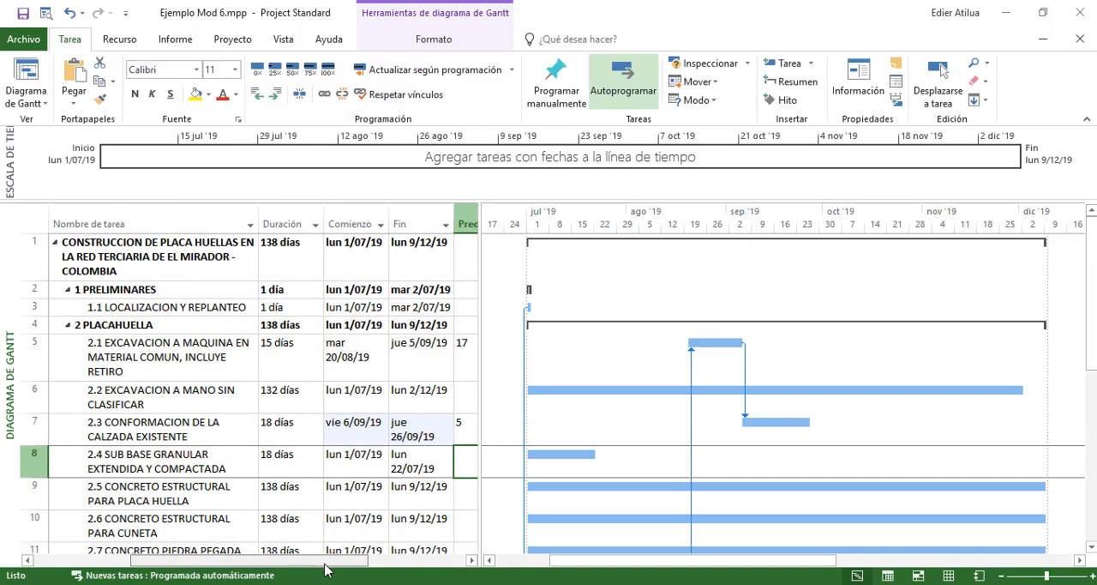
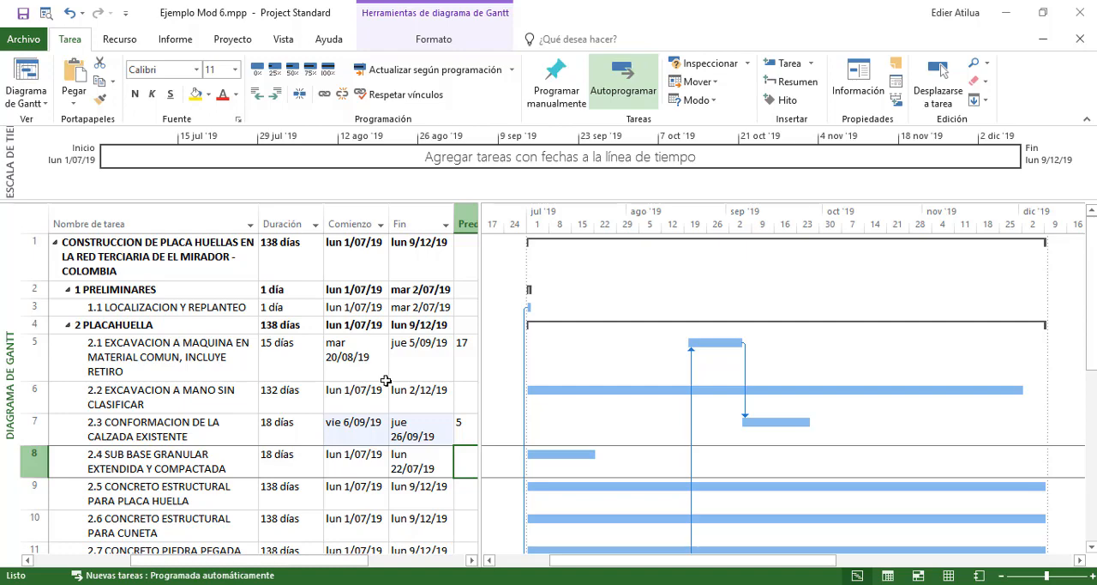
Link activity 2.4 SUB BASE GRANULAR EXTENDIDA Y COMPACTADA to follow activity 2.3 by entering 7 as its predecessor
type("7")
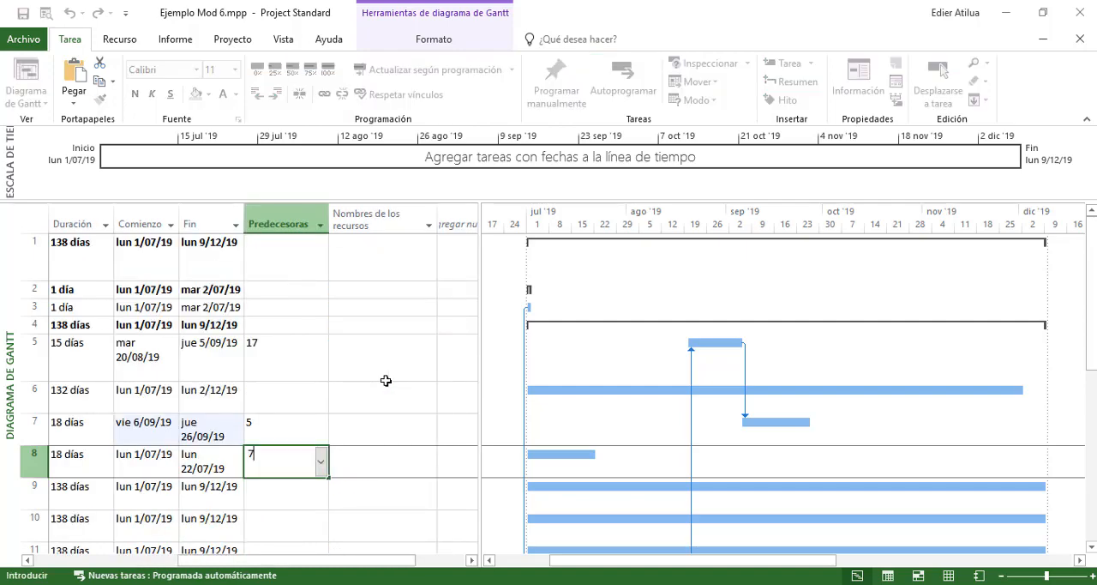
key("Return")
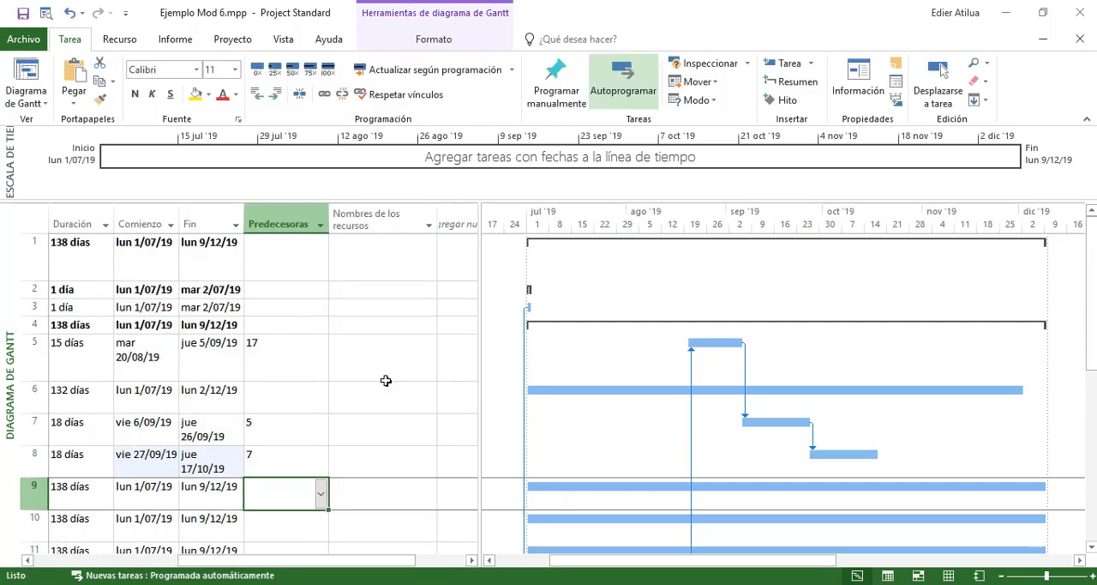
Check the name, duration, dates and predecessor of activity 2.4 SUB BASE GRANULAR against the neighbouring activities
key("Up")
key("Left")
key("Left")
key("Left")
key("Left")
key("Left")
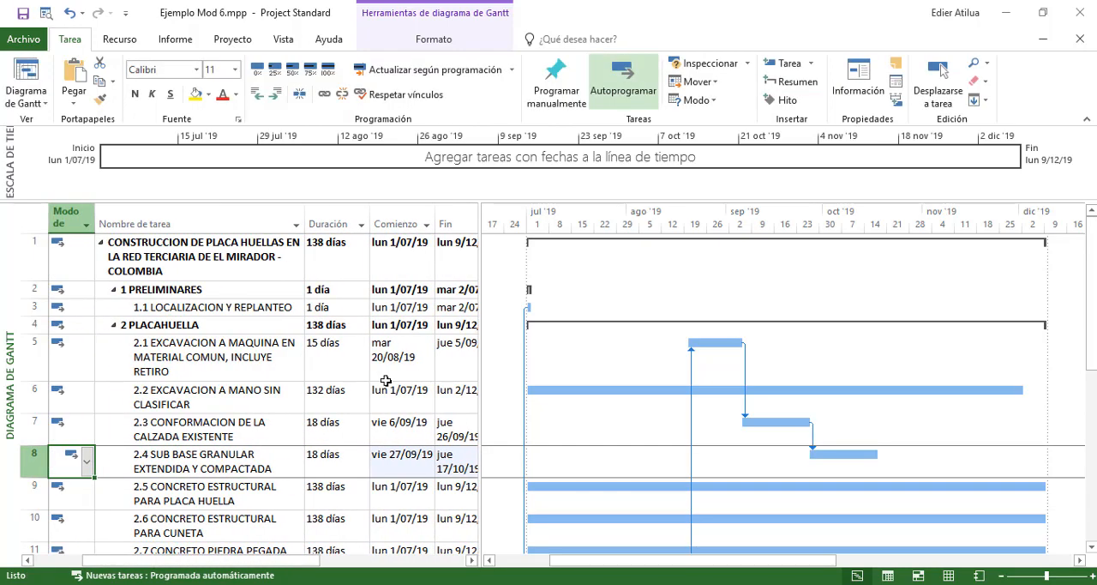
key("Right")
key("Right")
key("Right")
key("Right")
key("Right")
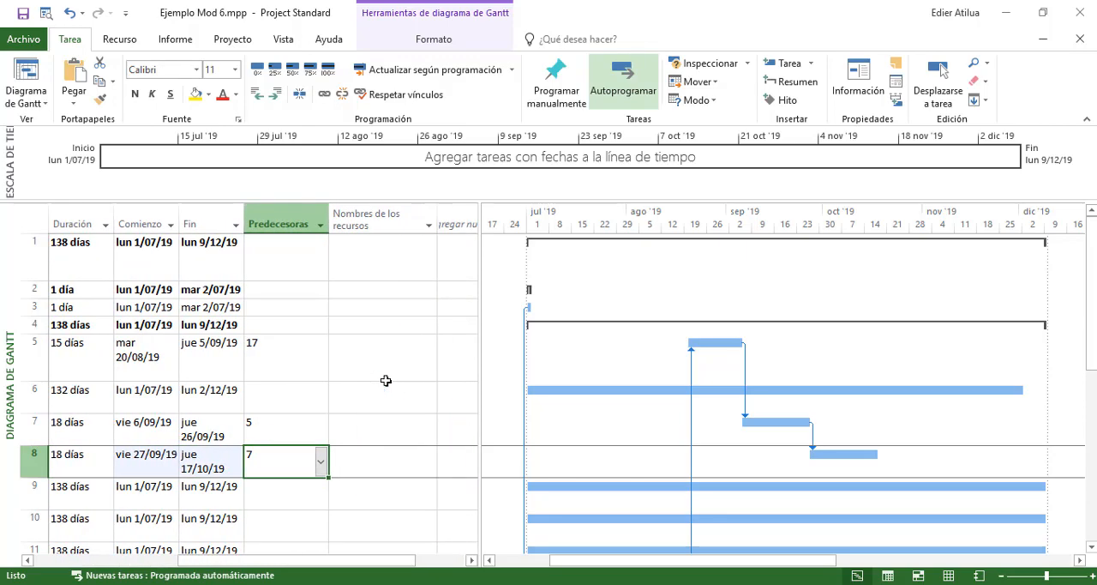
key("Left")
key("Left")
key("Left")
key("Left")
key("Left")
key("Right")
key("Right")
key("Right")
key("Right")
key("Right")
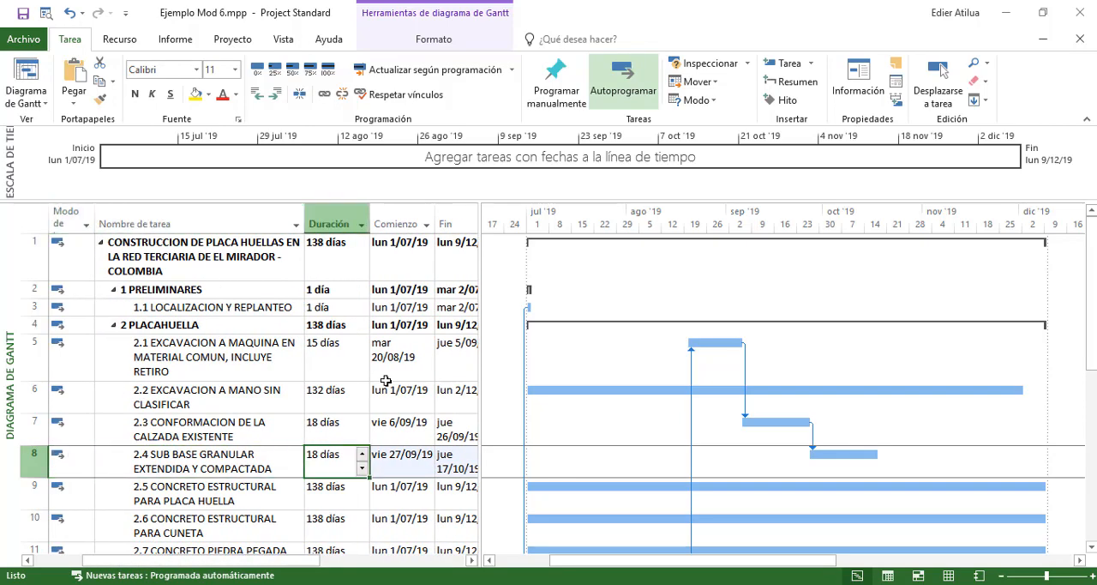
key("Left")
key("Left")
key("Left")
key("Left")
key("Left")
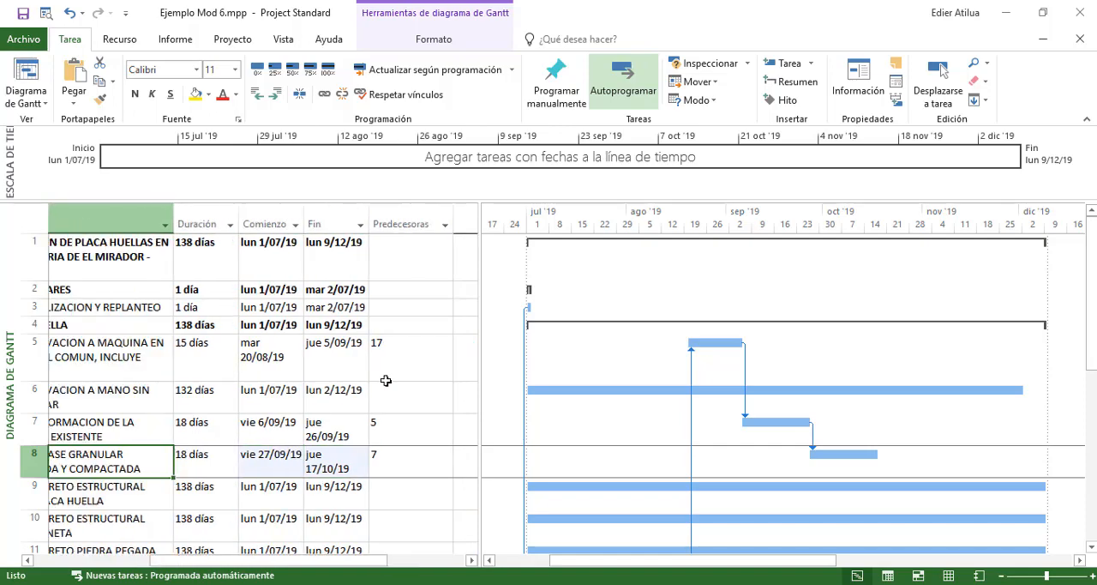
Review the concrete and steel activities 2.5 to 2.10 alongside 2.1 to 2.4 to decide what follows the granular sub-base
key("Down")
key("Down")
scroll(386, 379, "down", 2)
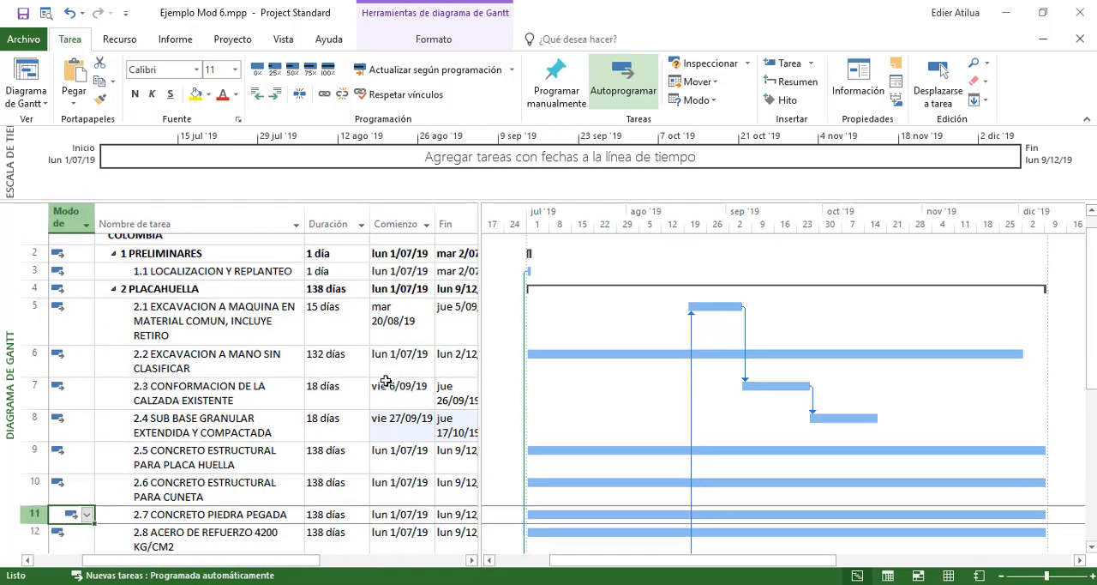
key("Up")
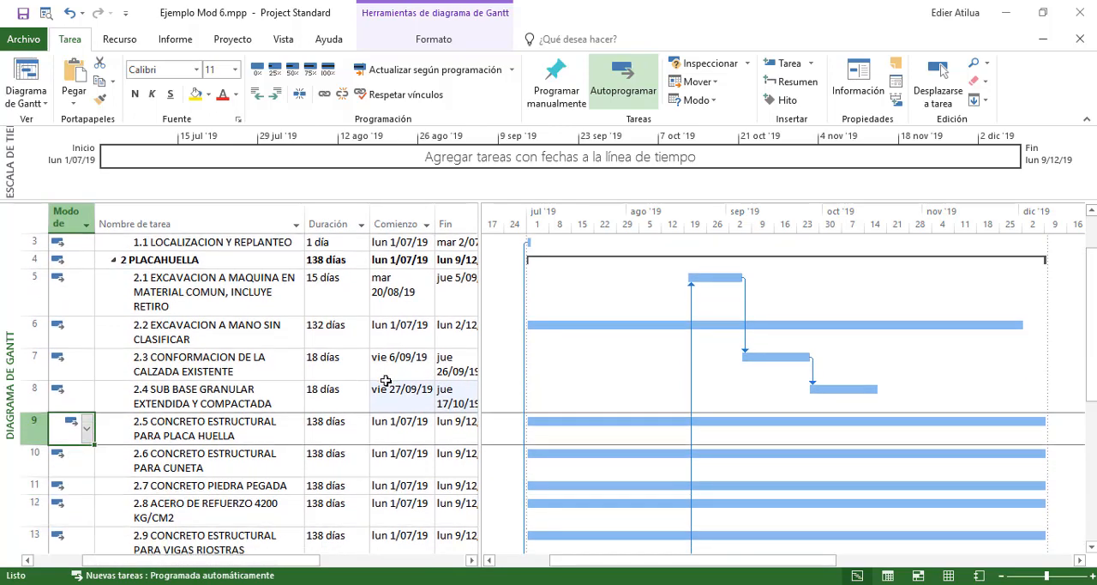
key("Right")
key("Down")
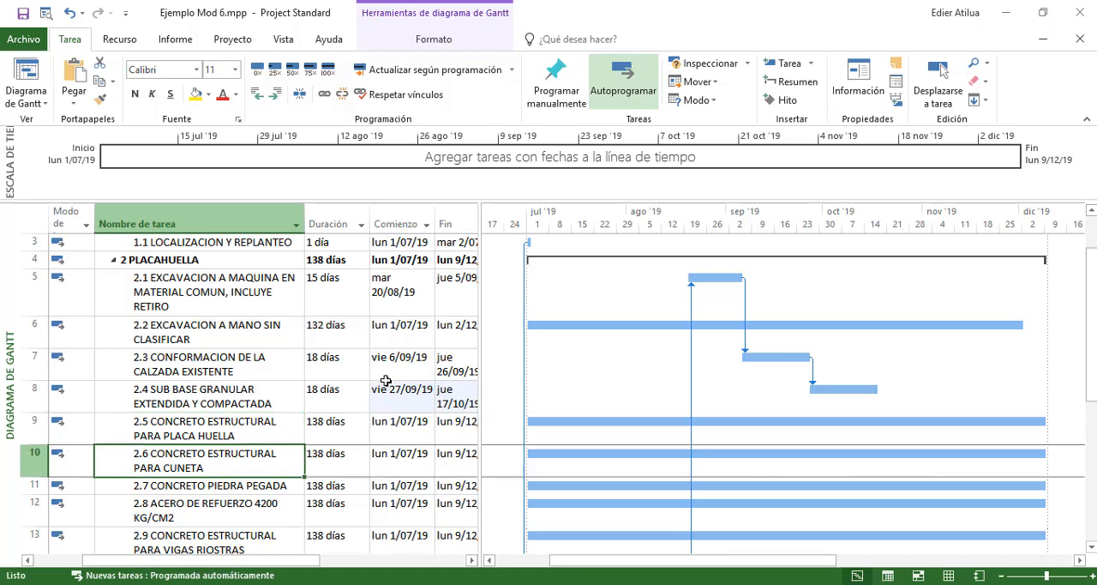
key("Down")
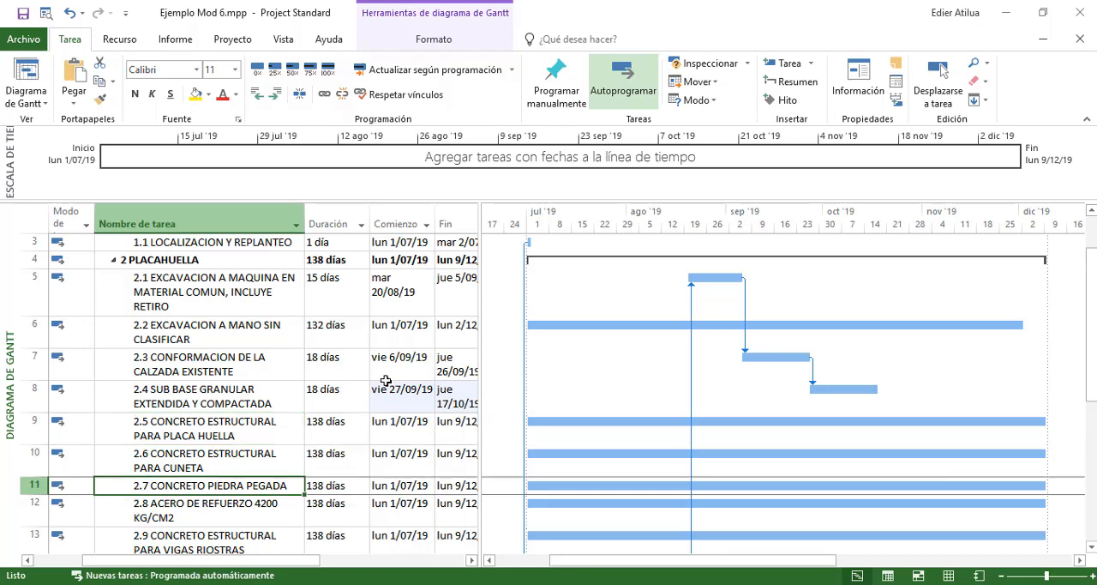
key("Down")
key("Down")
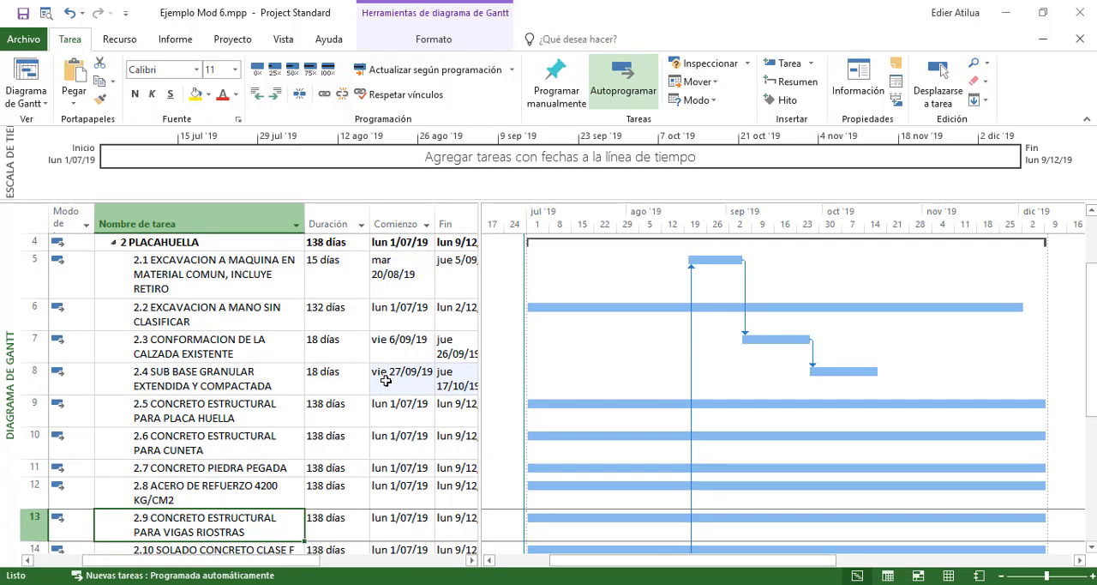
key("Down")
key("Up")
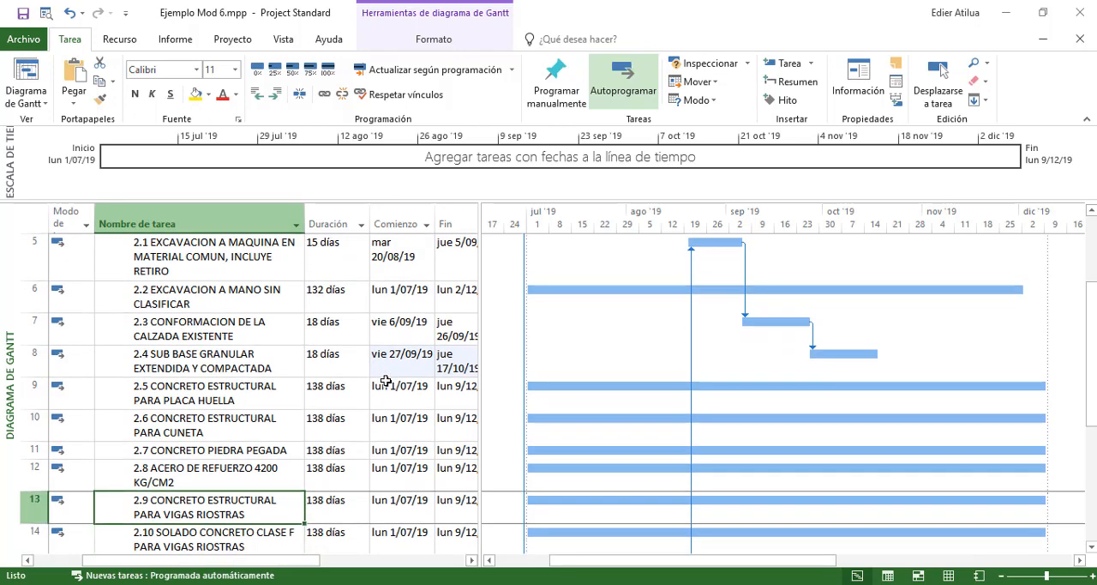
key("Down")
key("Up")
key("Up")
key("Up")
key("Up")
key("Up")
key("Up")
key("Up")
key("Up")
key("Up")
key("Up")
key("Up")
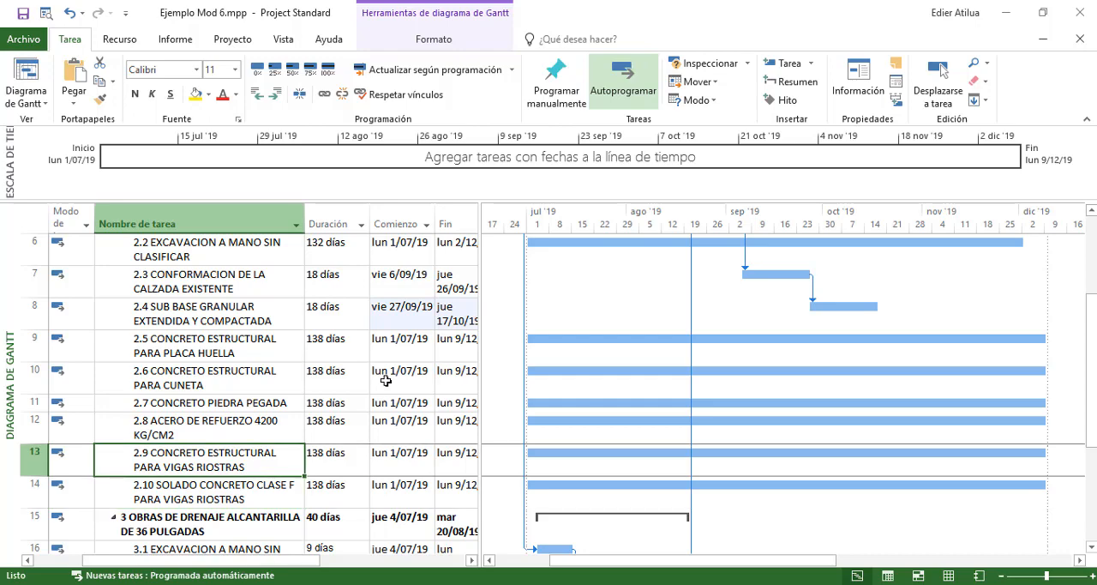
key("Down")
key("Down")
key("Down")
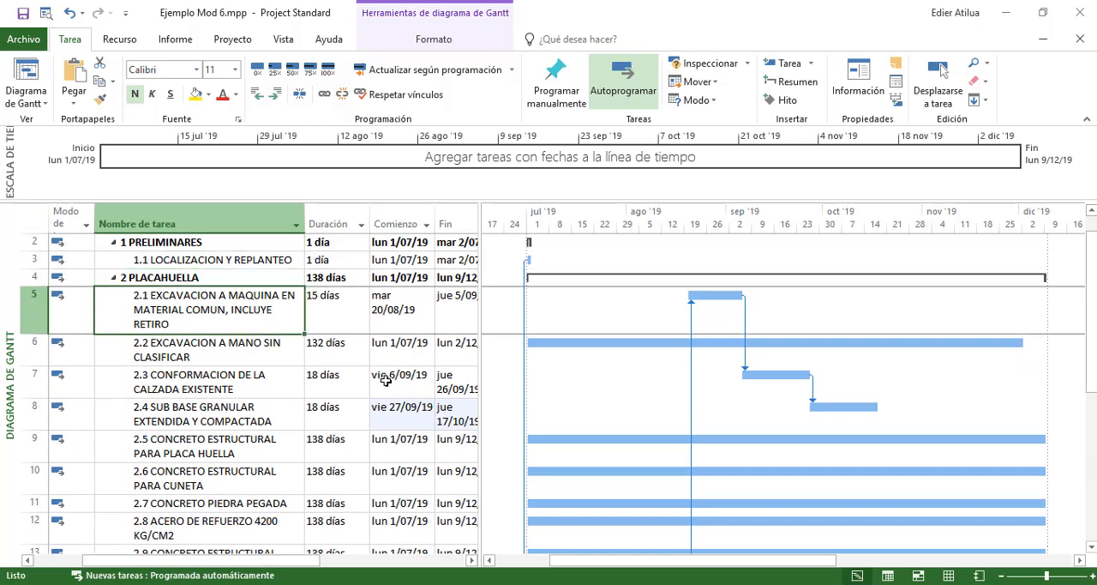
Link activity 2.2 EXCAVACION A MANO SIN CLASIFICAR to follow activity 2.4 by entering 8 as its predecessor
key("Right")
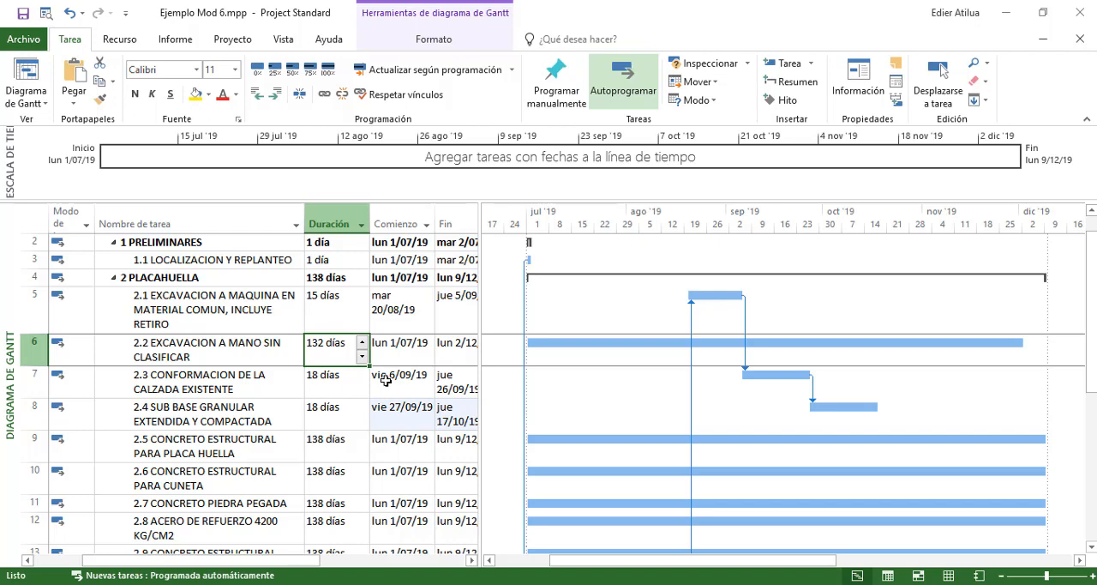
key("Tab")
key("Tab")
key("Tab")
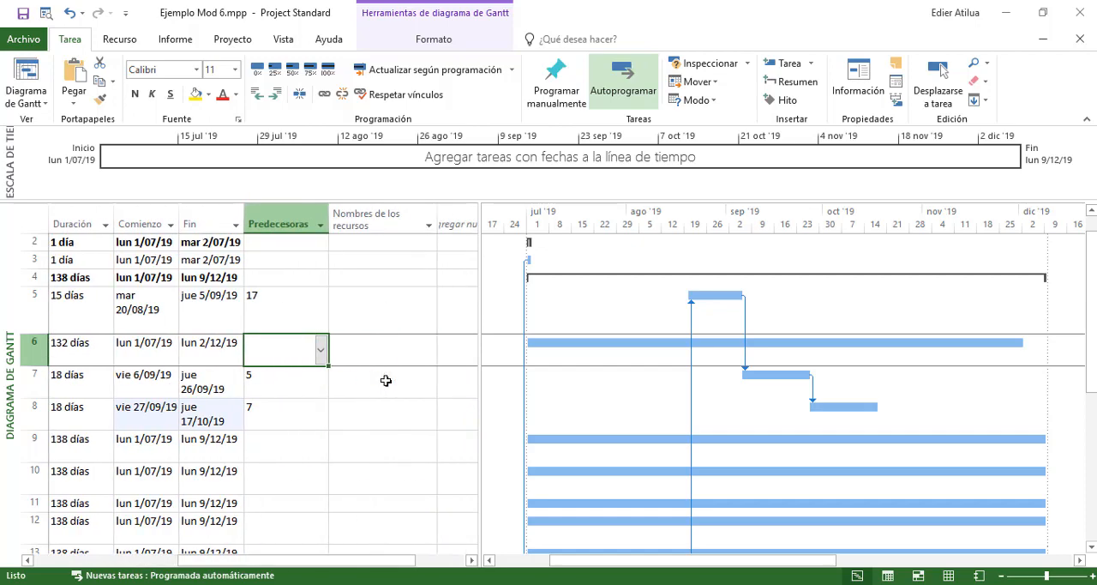
key("Down")
key("Left")
key("Down")
key("Left")
key("Left")
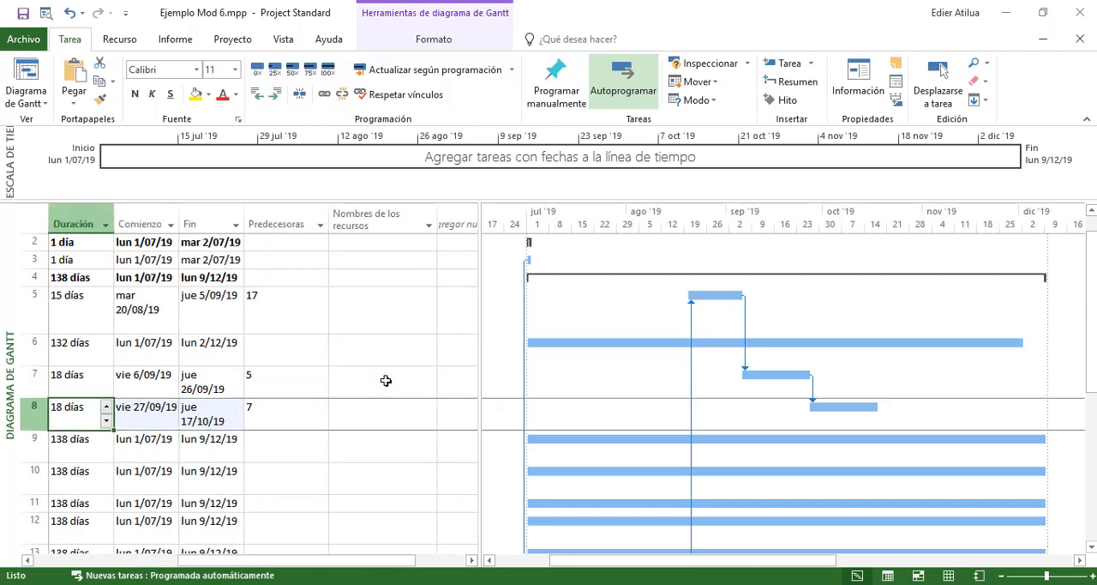
key("Left")
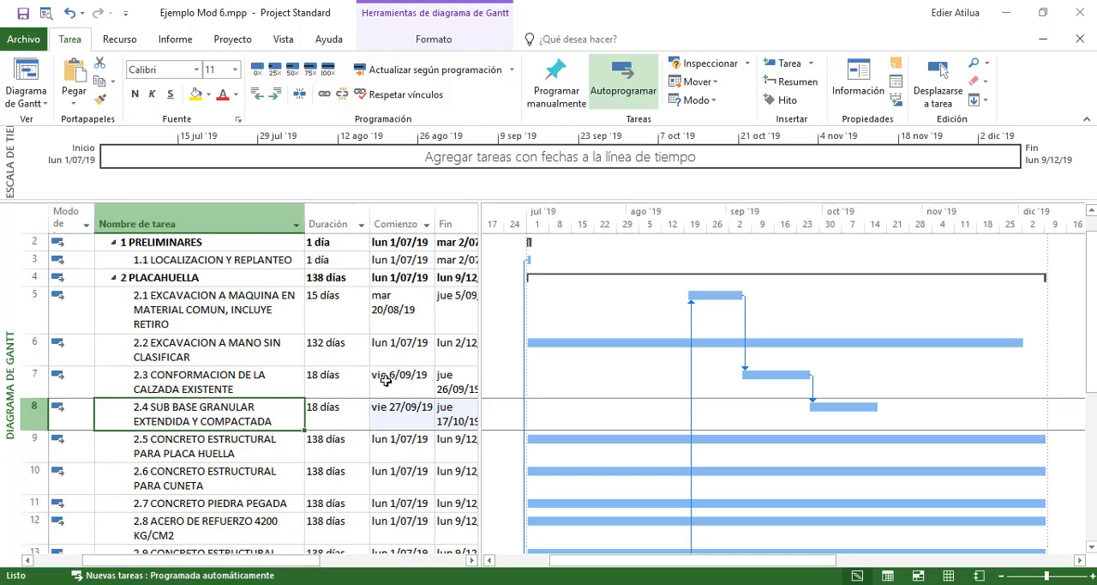
key("Right")
key("Right")
key("Right")
key("Right")
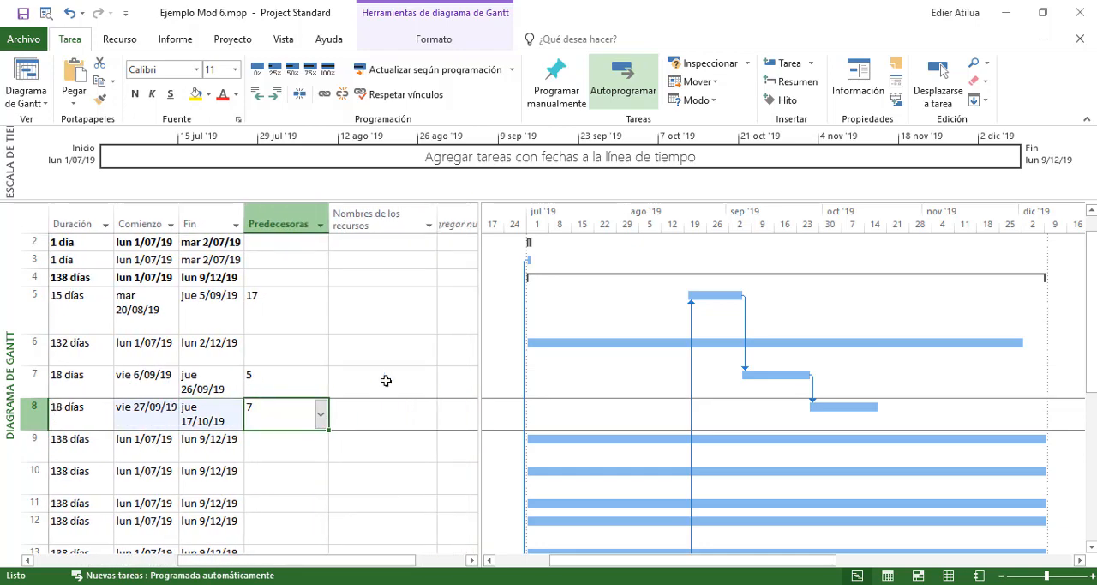
key("Up")
key("Up")
type("8")
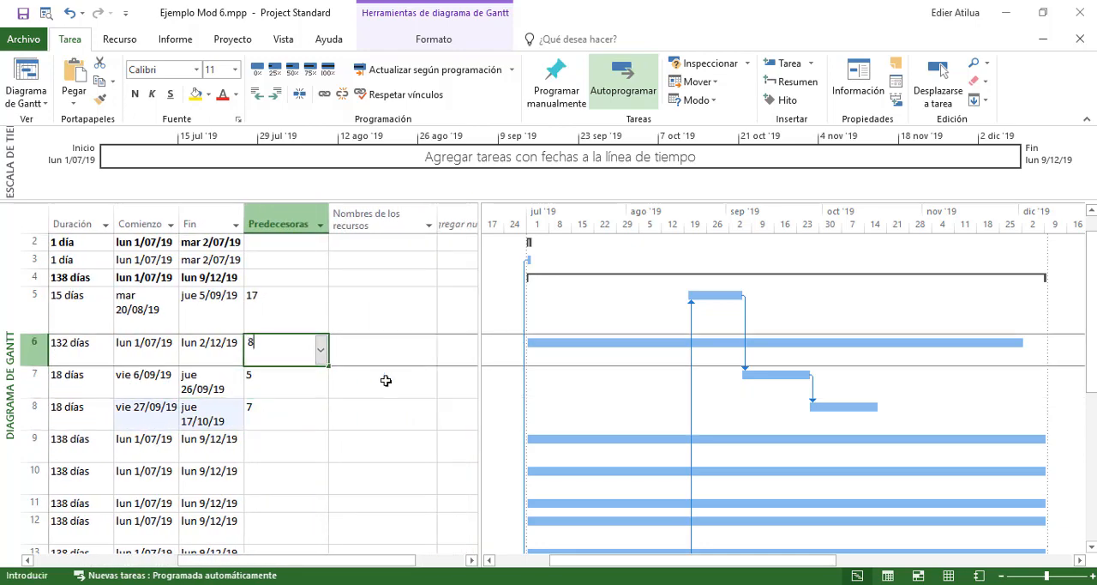
key("Return")
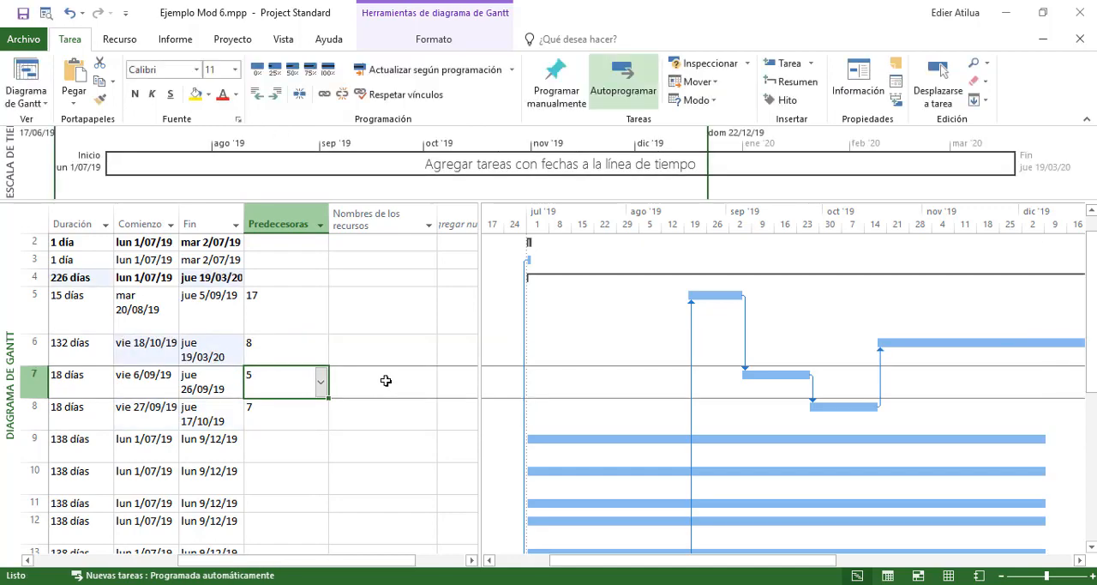
Review the names, durations and start dates of activities 2.5 to 2.10 to decide which one follows the manual excavation
key("Down")
key("Down")
key("Down")
key("Left")
key("Left")
key("Left")
key("Left")
key("Left")
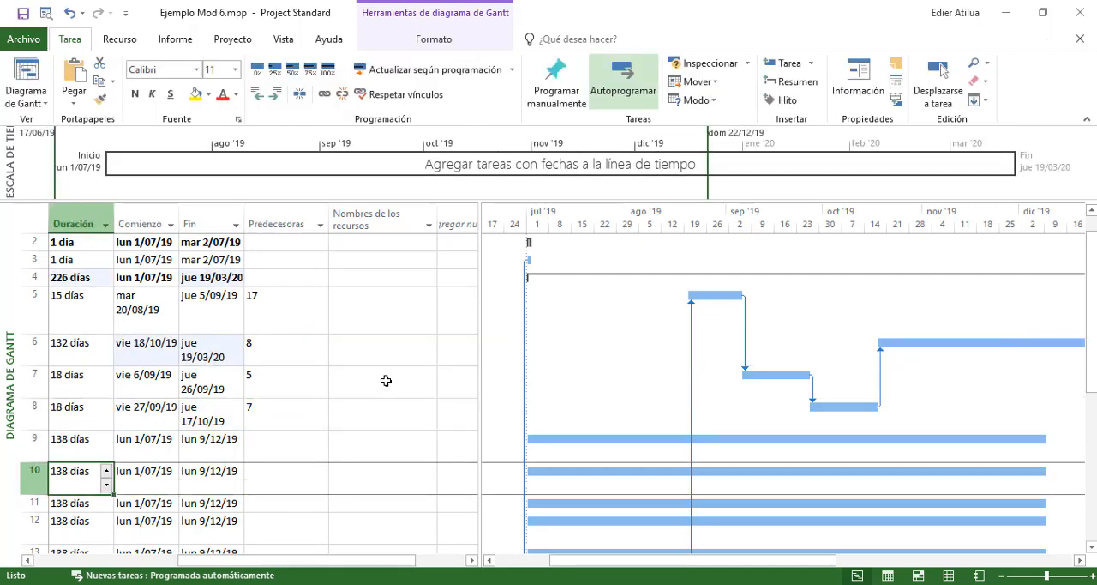
key("Down")
key("Down")
key("Down")
key("Down")
key("Up")
key("Up")
key("Up")
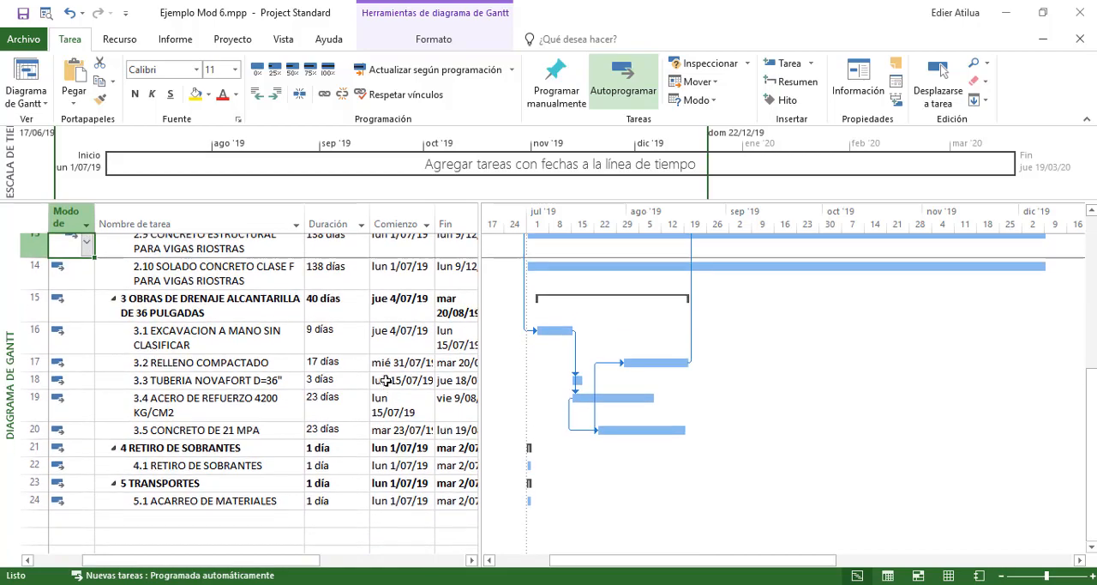
key("Up")
key("Up")
key("Up")
key("Down")
key("Down")
key("Down")
key("Down")
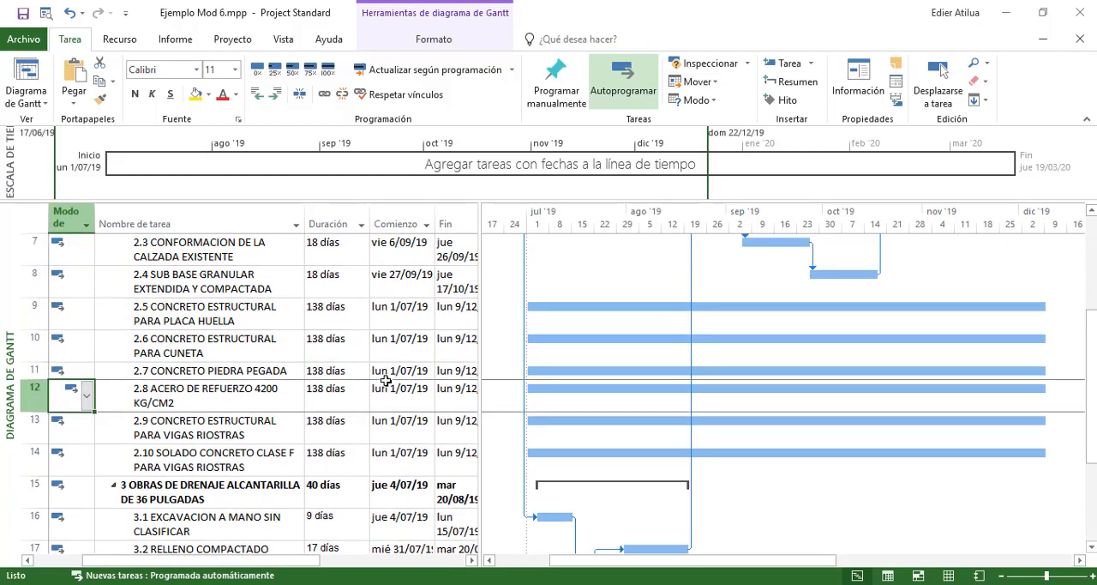
key("Down")
key("Down")
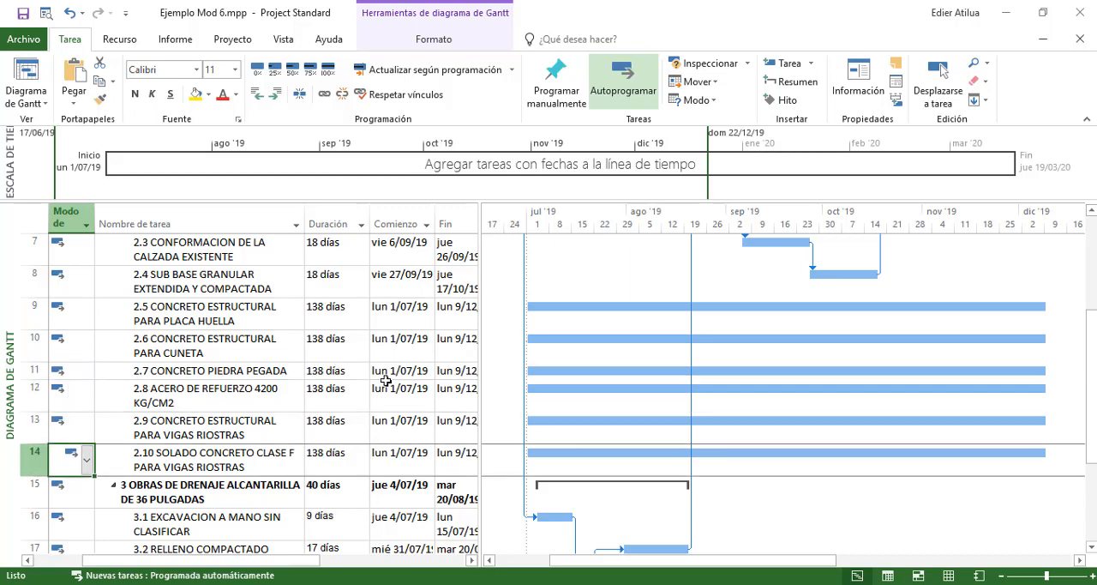
Examine the duration, dates and predecessor cell of activity 2.10 SOLADO CONCRETO CLASE F, comparing it with activities 2.7 to 2.9
key("Right")
key("Right")
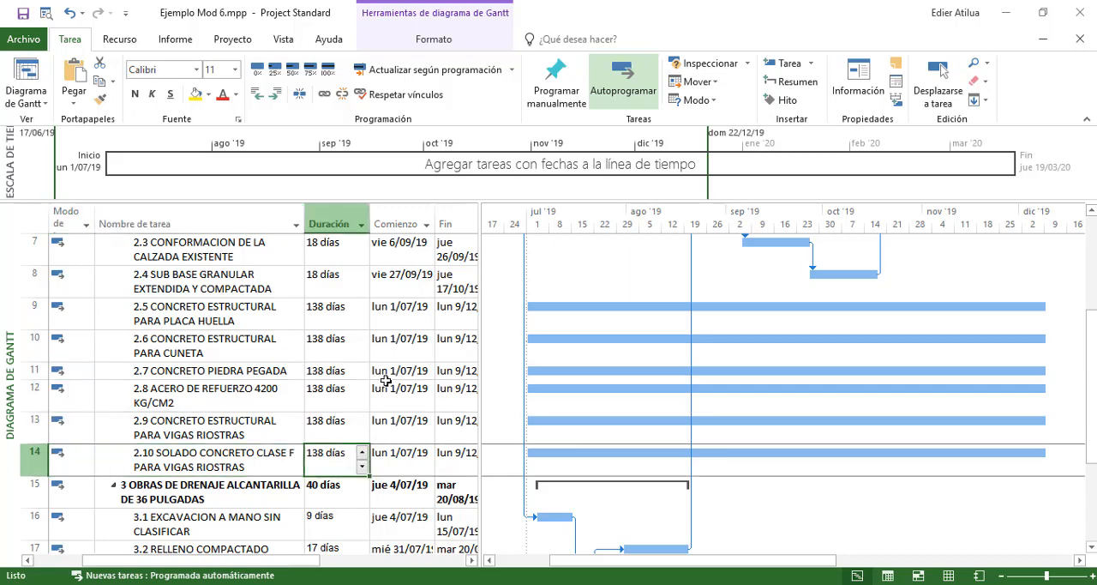
key("Right")
key("Right")
key("Right")
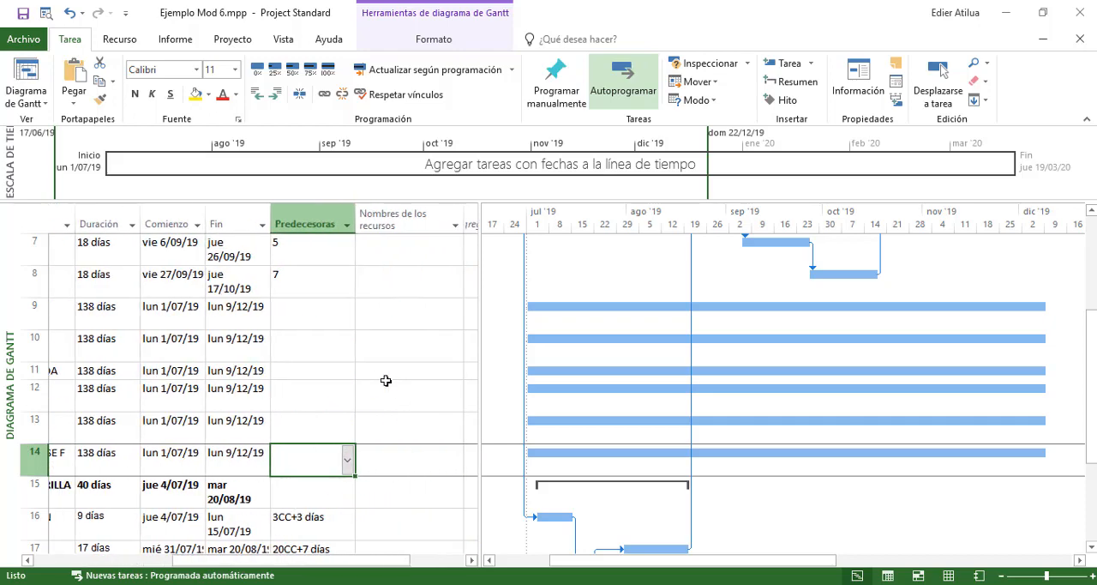
key("Left")
key("Left")
key("Left")
key("Left")
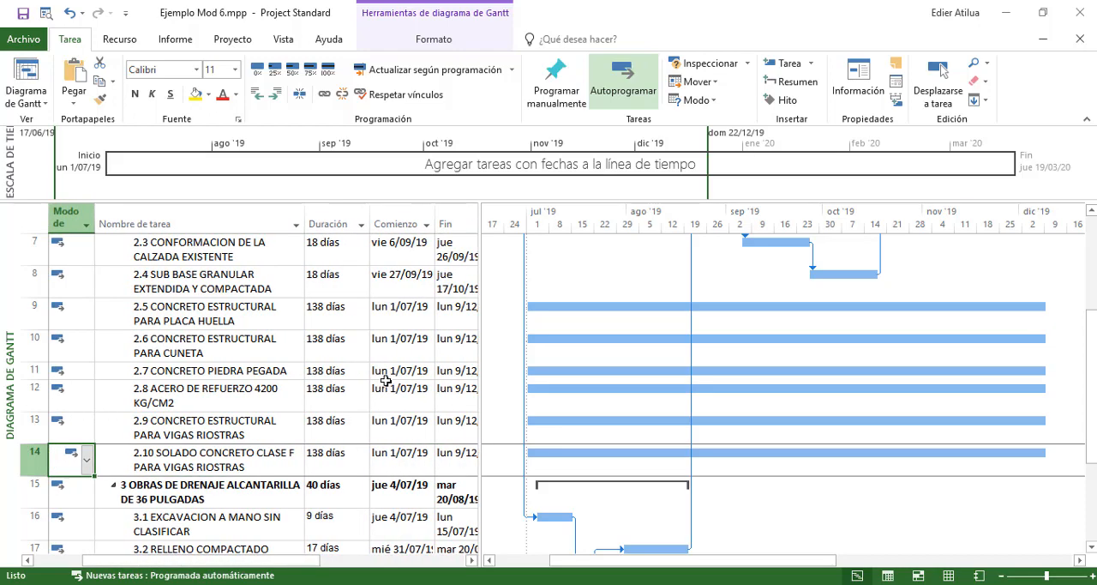
key("Up")
key("Up")
key("Up")
key("Up")
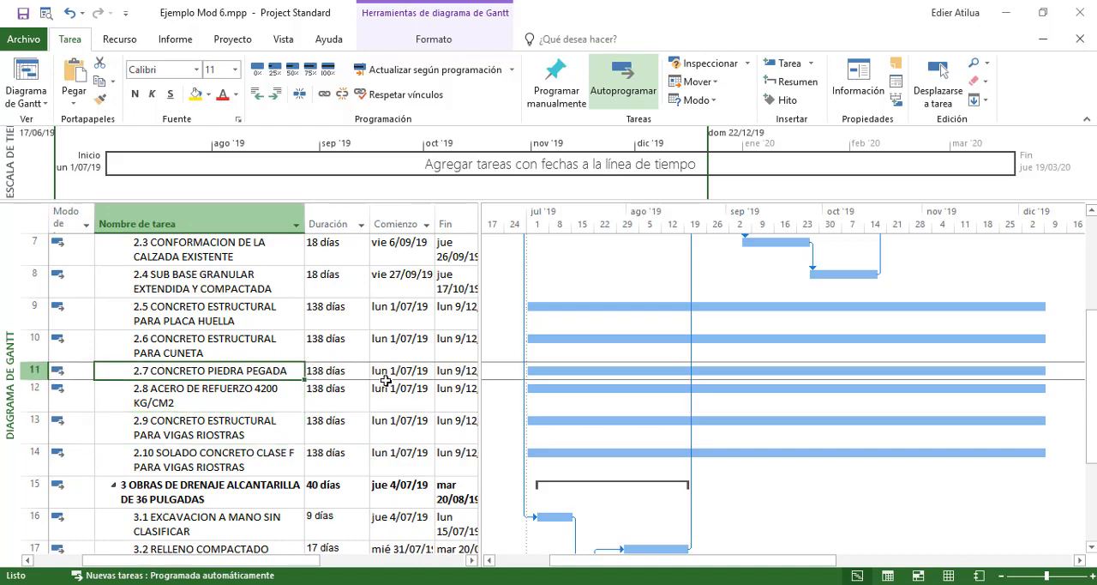
key("Down")
key("Down")
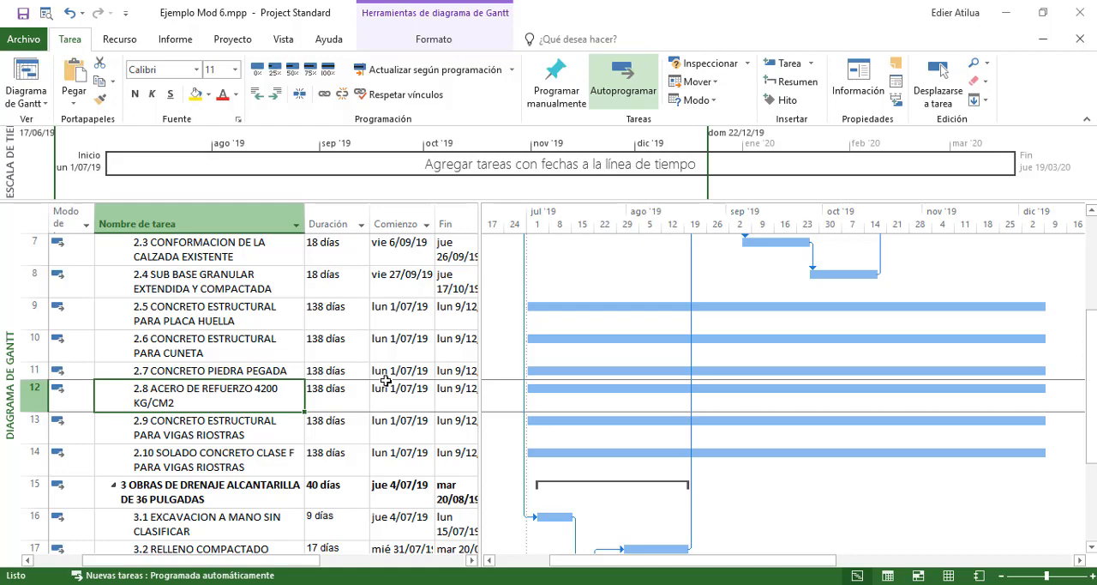
key("Down")
key("Down")
key("Right")
key("Right")
key("Right")
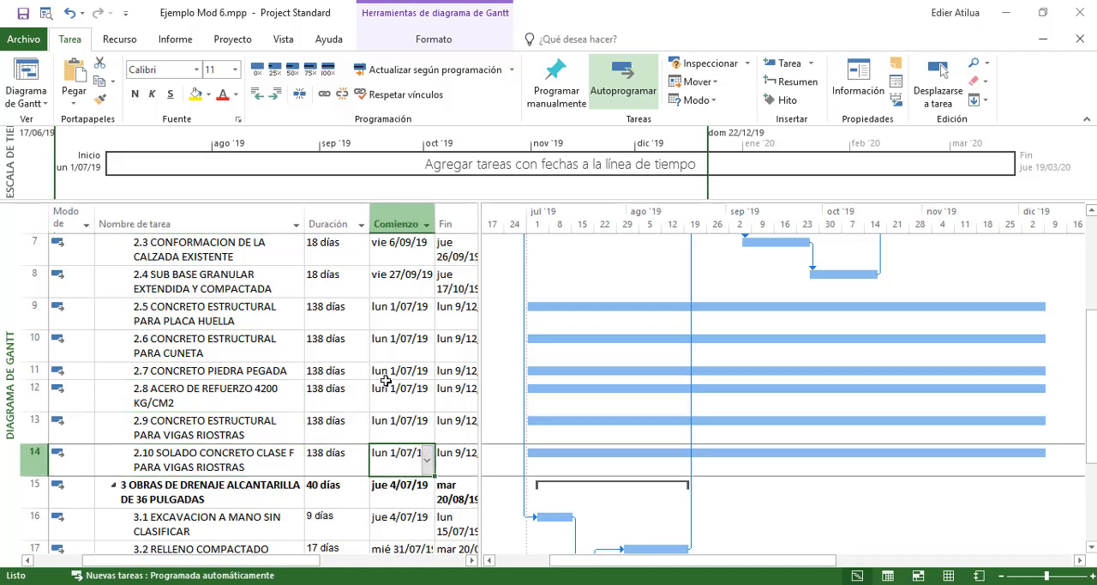
key("Right")
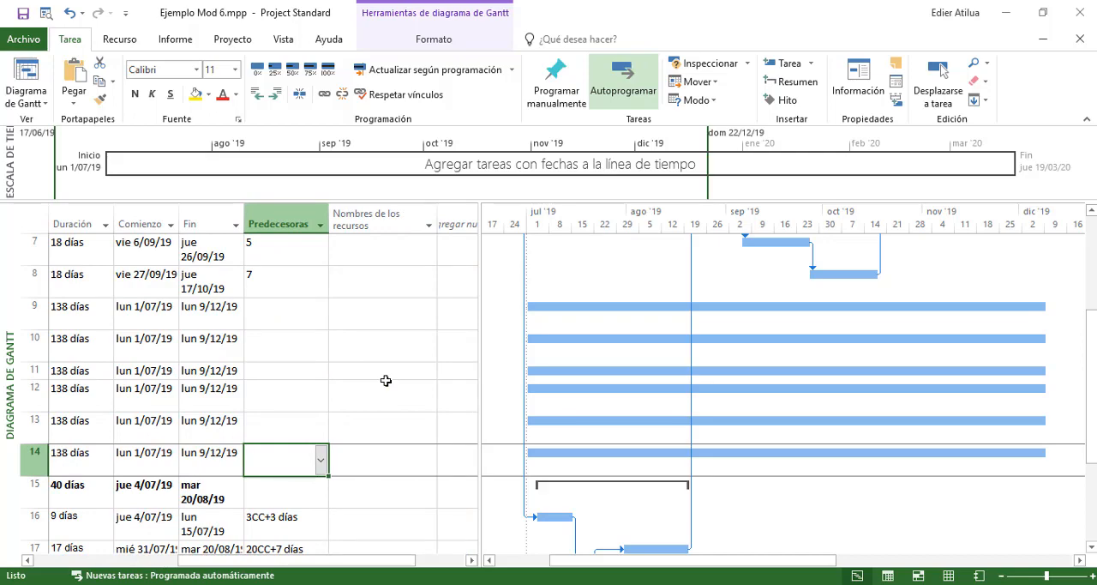
key("Left")
key("Left")
key("Left")
key("Left")
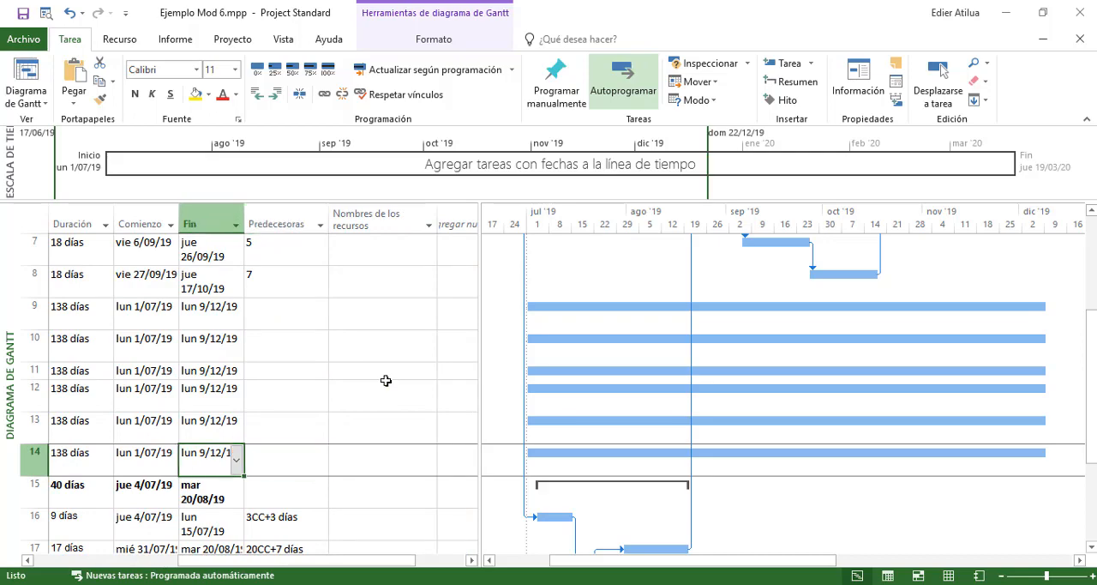
key("Right")
key("Right")
key("Right")
key("Right")
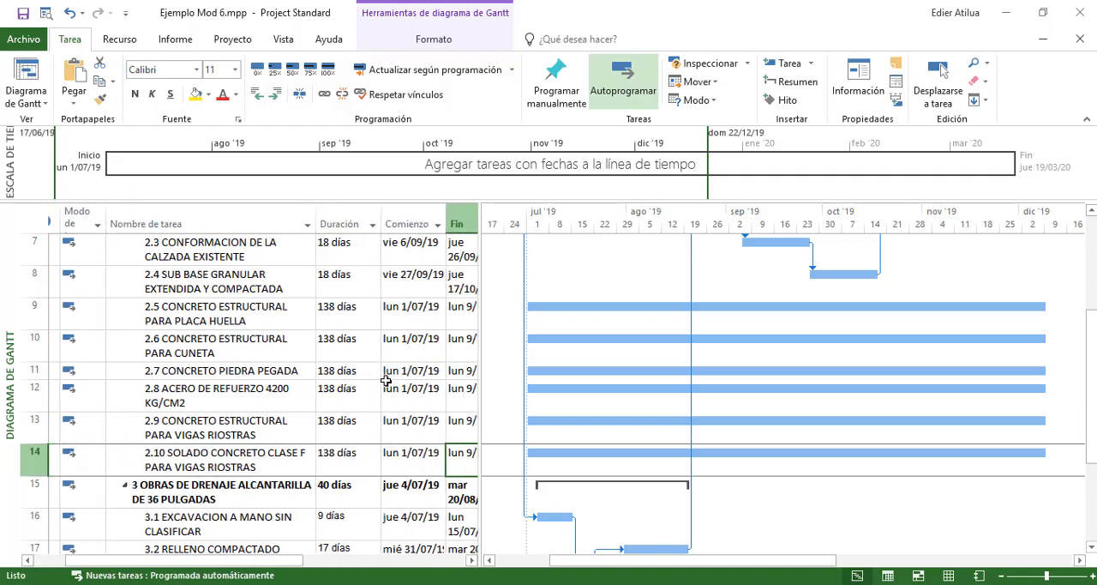
Compare the durations, start dates and predecessors of activities 2.2 to 2.5 to decide how the solado in 2.10 links to the manual excavation
key("Up")
key("Up")
key("Up")
key("Up")
key("Up")
key("Up")
key("Up")
key("Up")
key("Left")
key("Left")
key("Left")
key("Left")
key("Left")
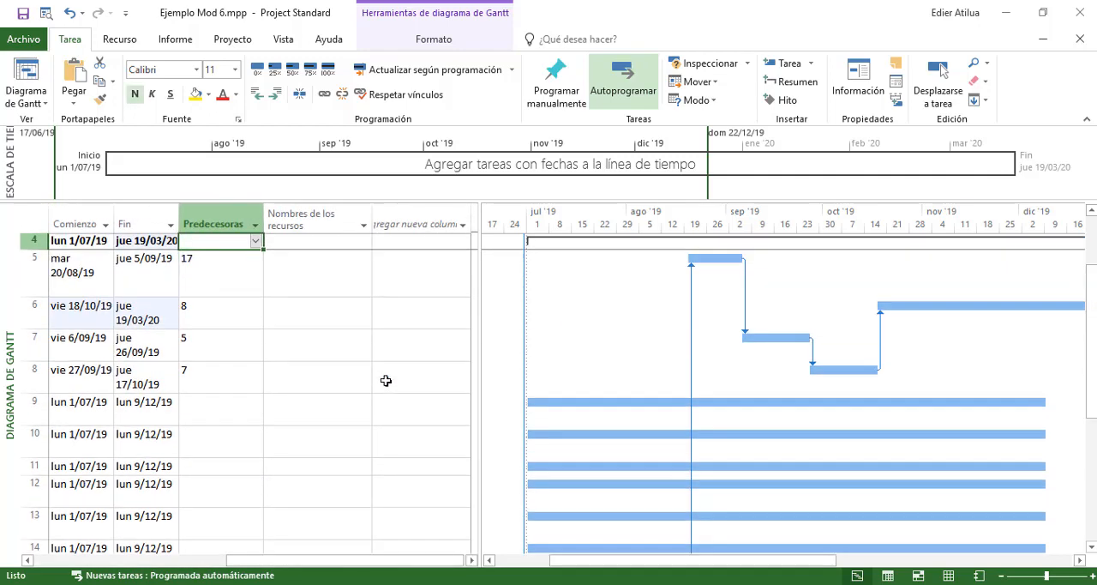
key("Down")
key("Right")
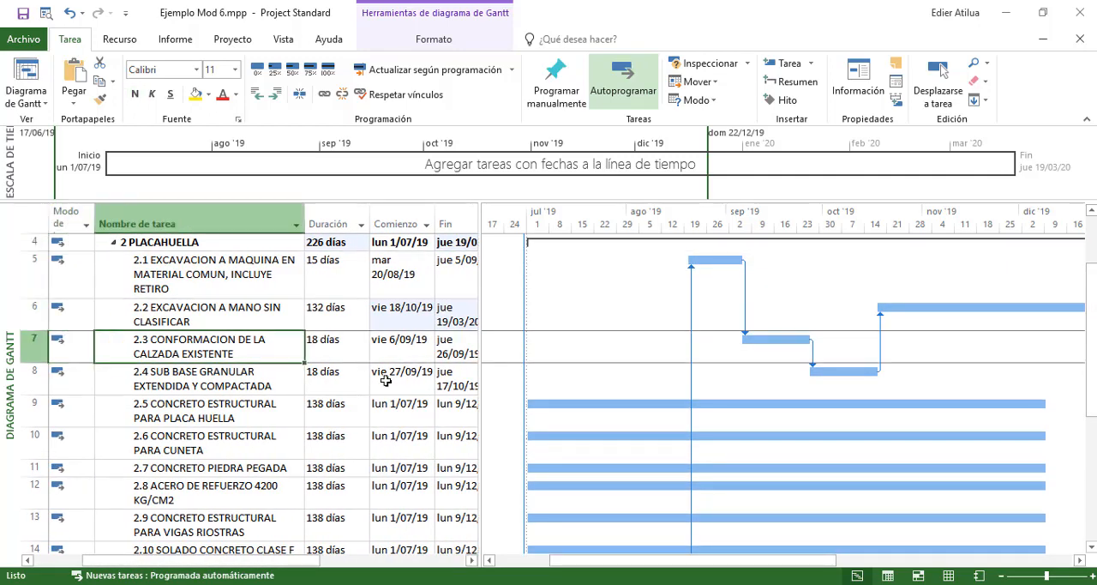
key("Up")
key("Right")
key("Right")
key("Right")
key("Right")
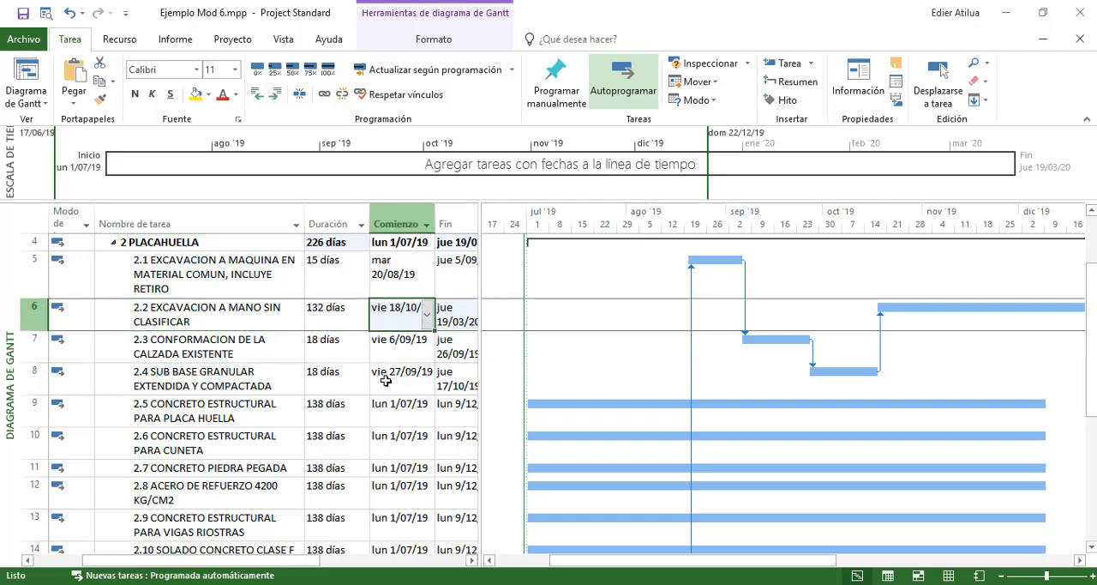
key("Down")
key("Down")
key("Down")
key("Down")
key("Down")
key("Down")
key("Down")
key("Down")
key("Down")
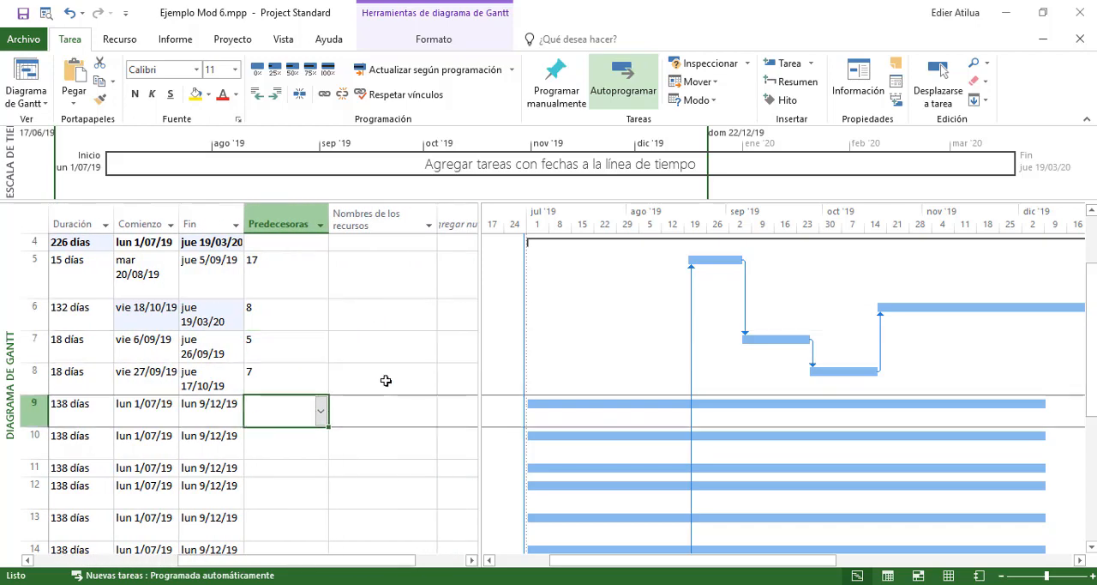
key("Up")
key("Up")
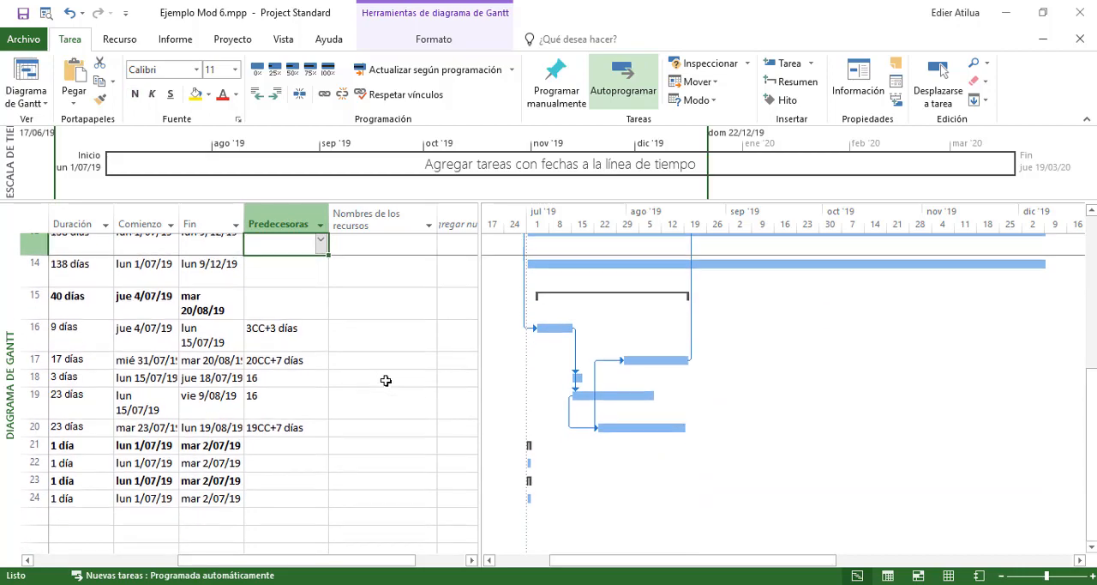
Link activity 2.10 SOLADO CONCRETO CLASE F to start one day after the start of 2.2 by entering 6CC+1 as its predecessor
key("Left")
key("Left")
key("Left")
key("Left")
key("Left")
key("Down")
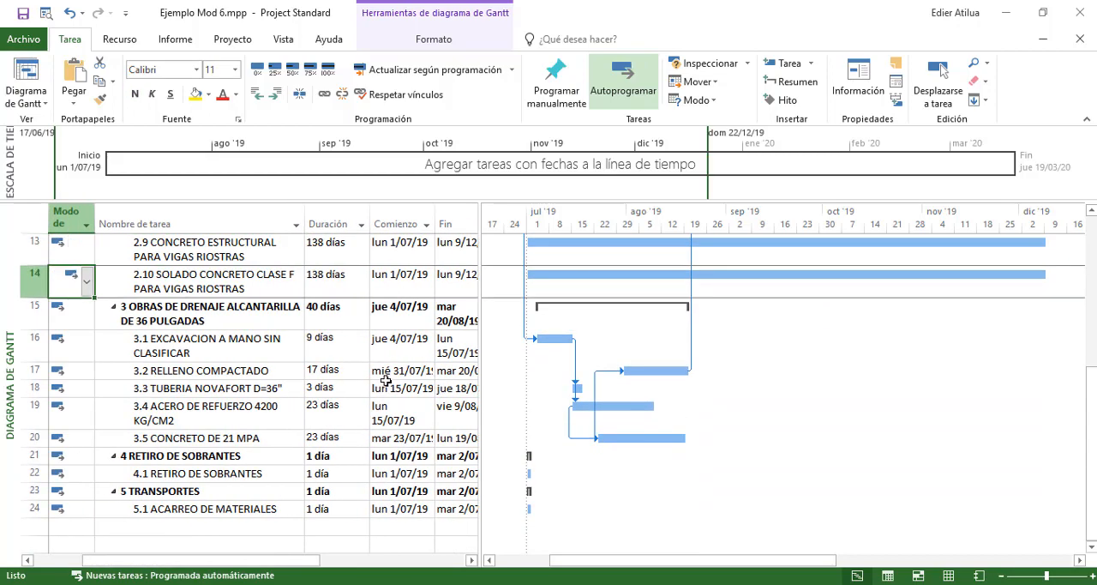
key("Right")
key("Right")
key("Right")
key("Right")
key("Right")
type("6cc+1")
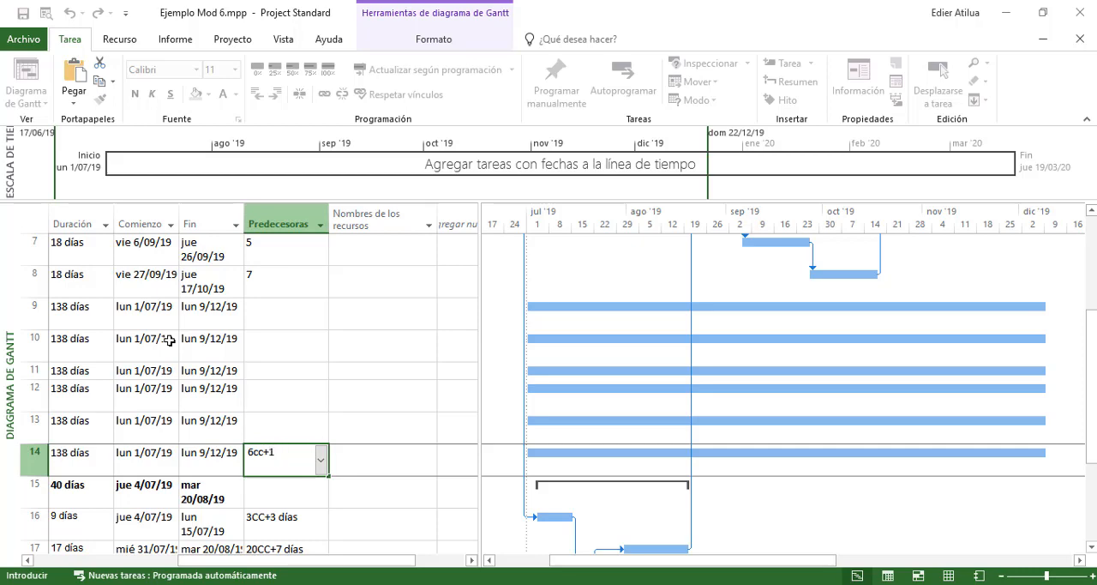
key("Return")
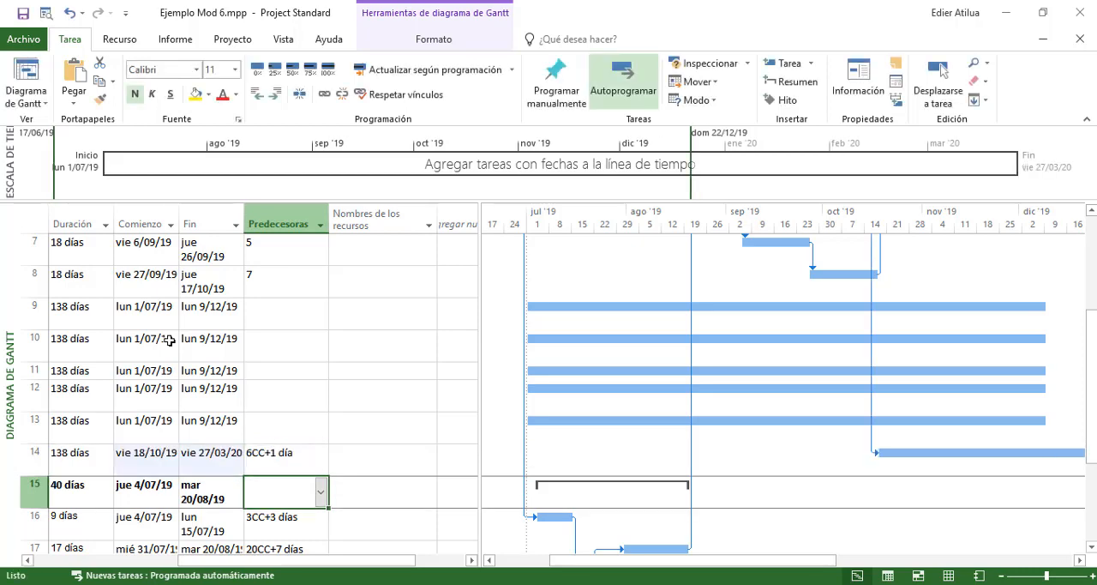
Link activity 2.8 ACERO DE REFUERZO to start one day after the start of 2.10 by entering 14CC+1 as its predecessor
key("Up")
key("Up")
key("Left")
key("Left")
key("Left")
key("Left")
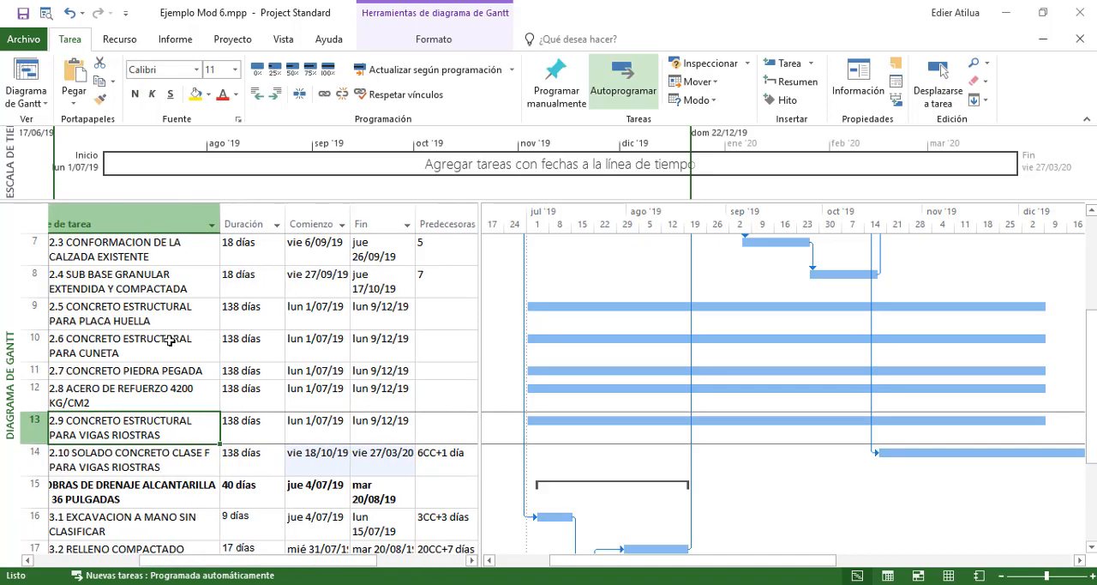
key("Up")
key("Right")
key("Right")
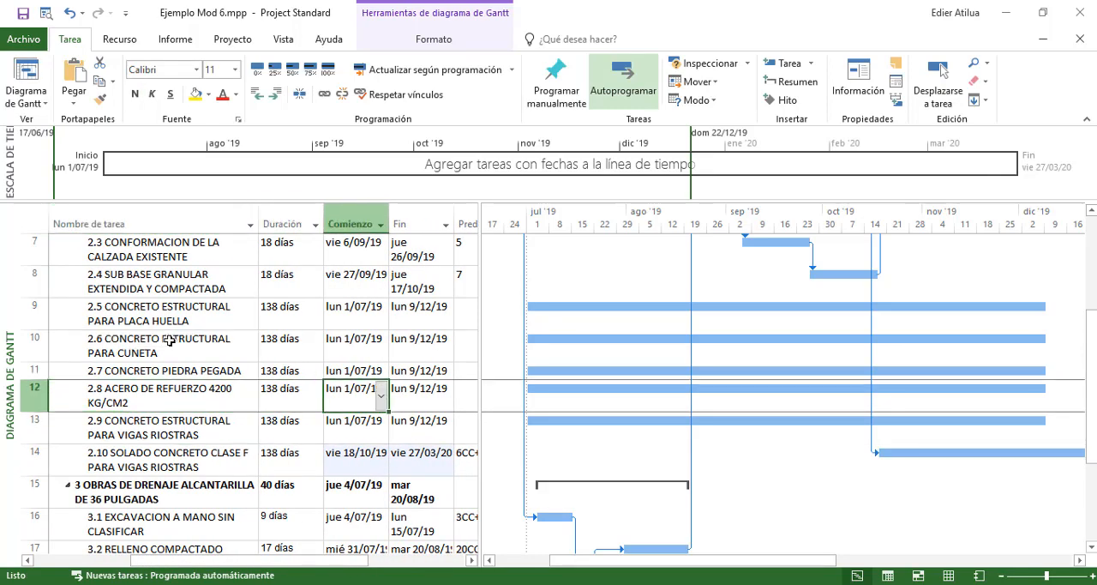
key("Right")
key("Right")
type("=")
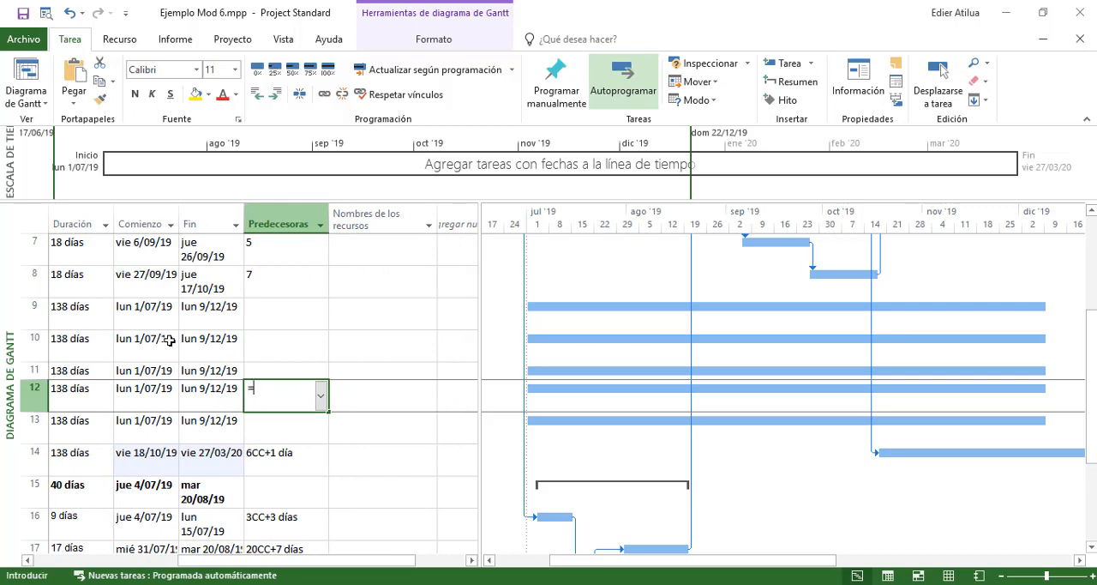
key("BackSpace")
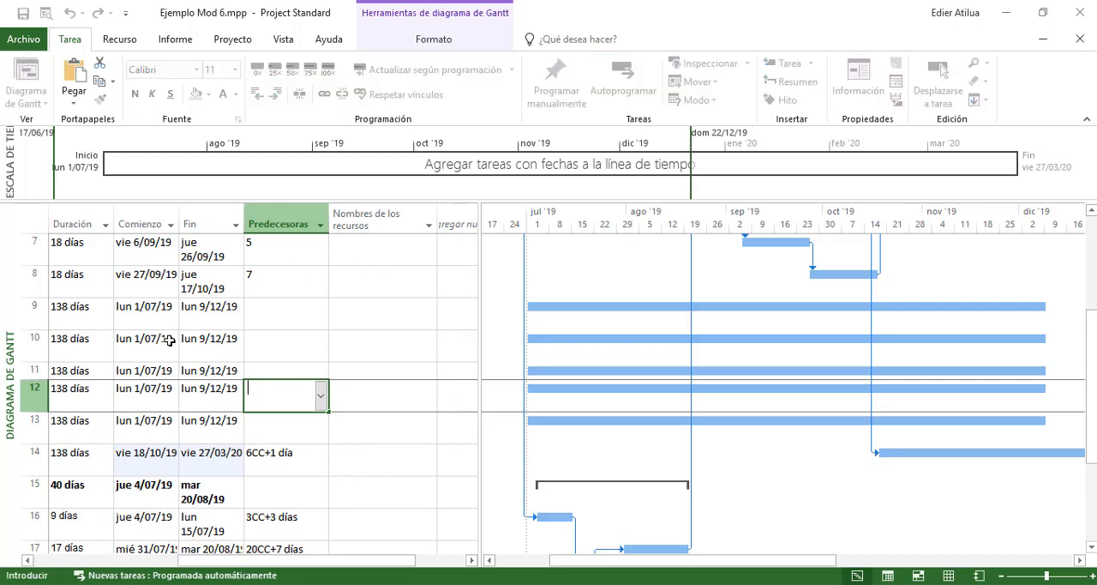
type("14cc+1")
key("Return")
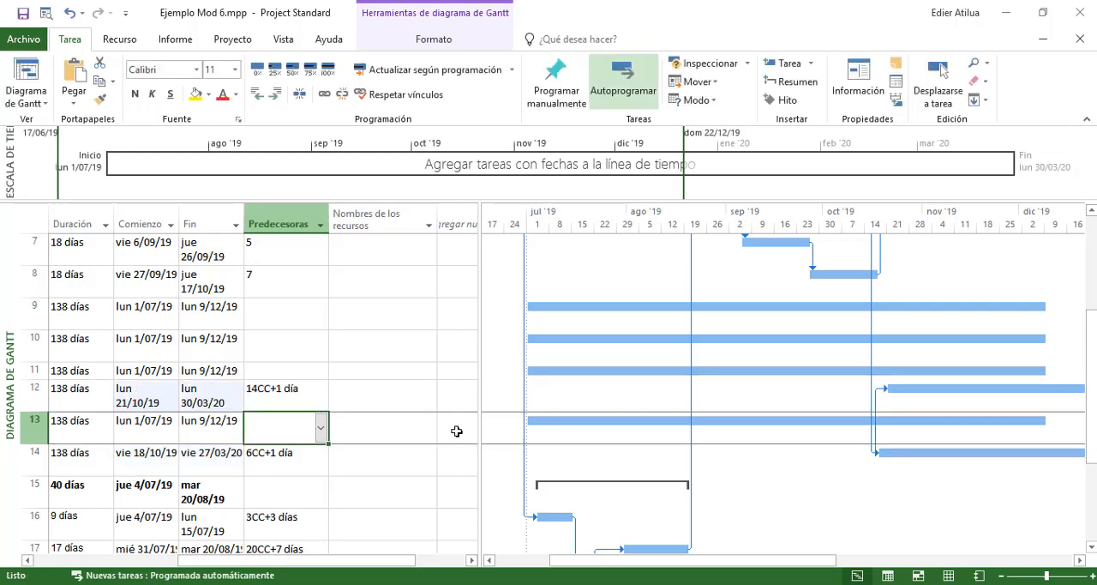
Check the Gantt bars and link arrows of activities 2.4, 2.2, 2.10 and 2.8 to verify their construction sequence
scroll(952, 416, "up", 1)
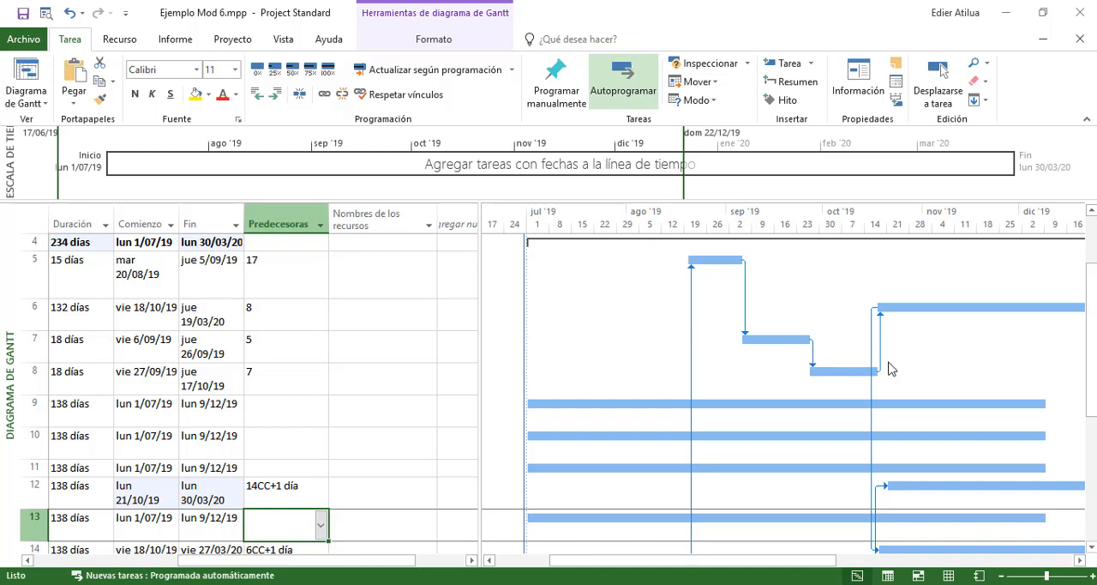
left_click(826, 375)
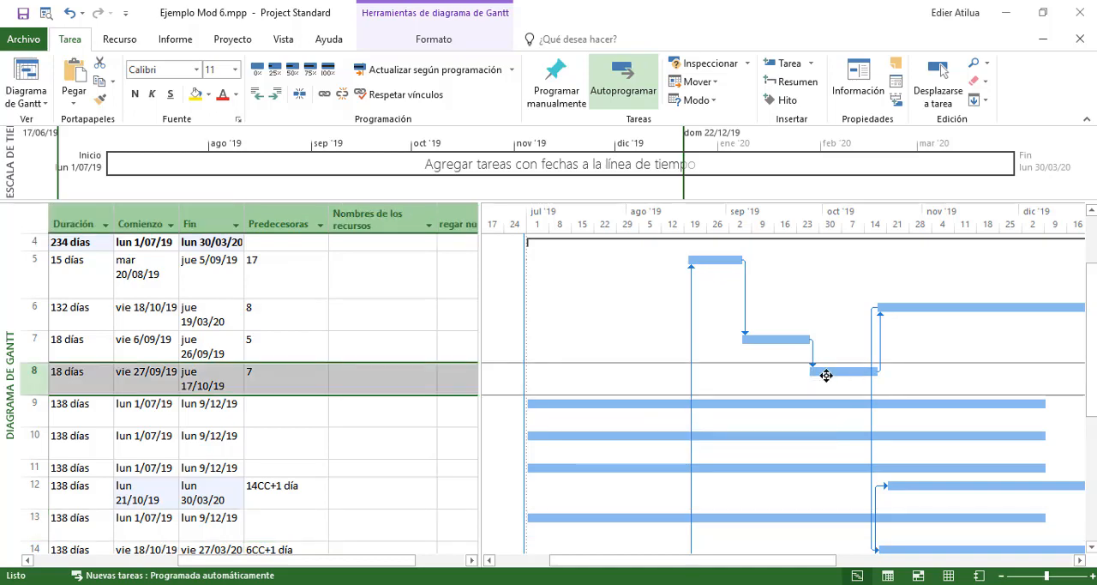
left_click_drag(402, 561, 333, 574)
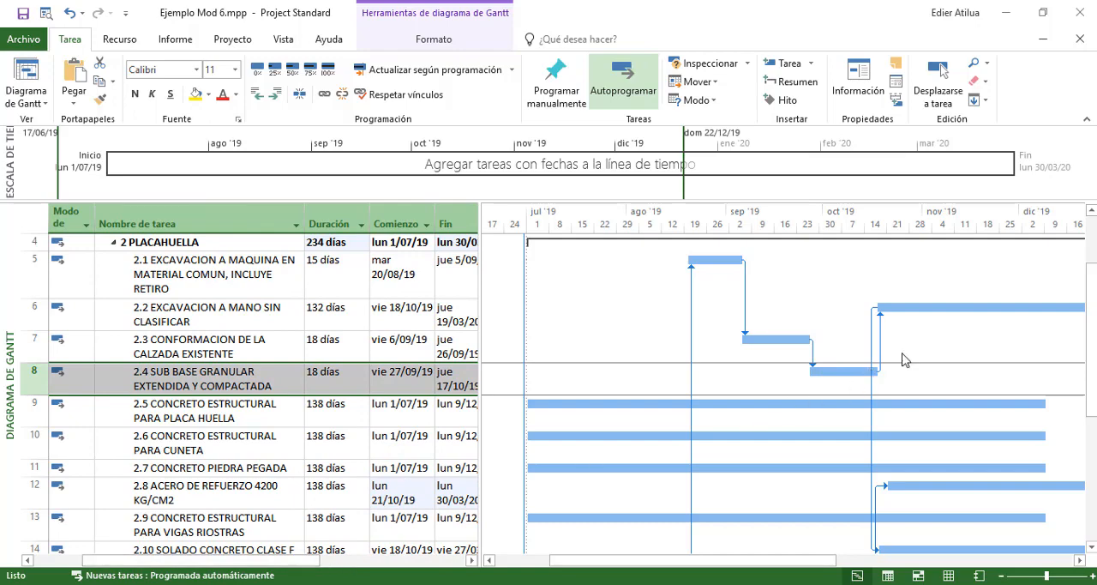
left_click(911, 304)
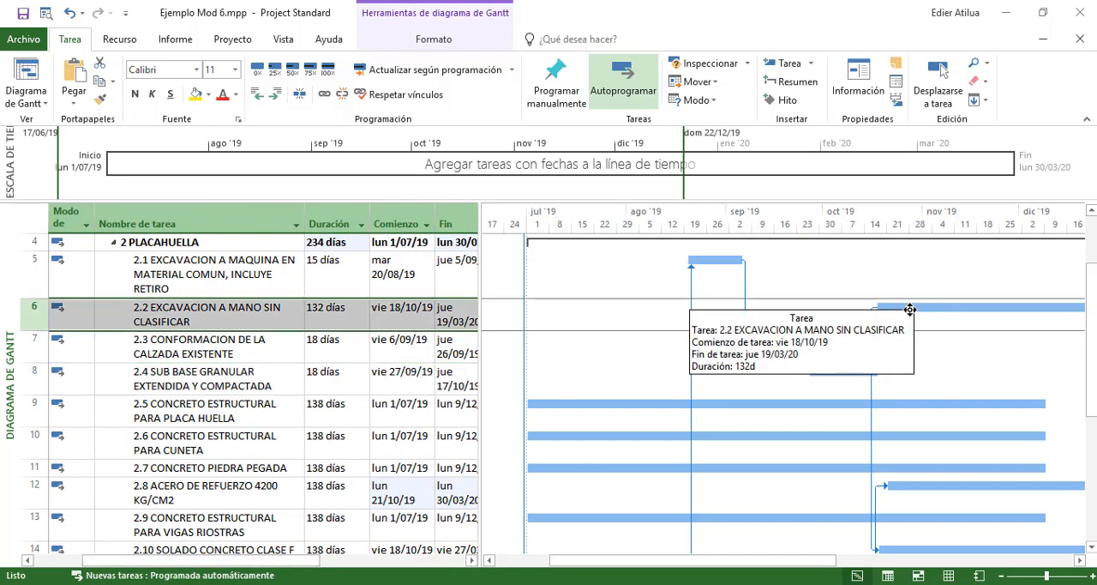
scroll(910, 306, "down", 2)
scroll(911, 311, "up", 2)
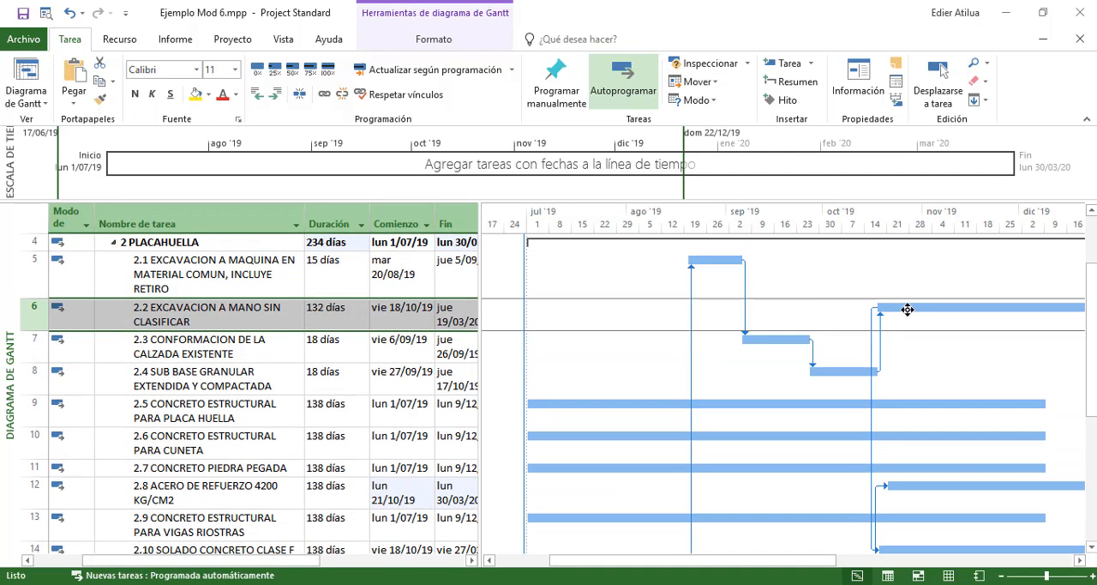
scroll(908, 310, "down", 3)
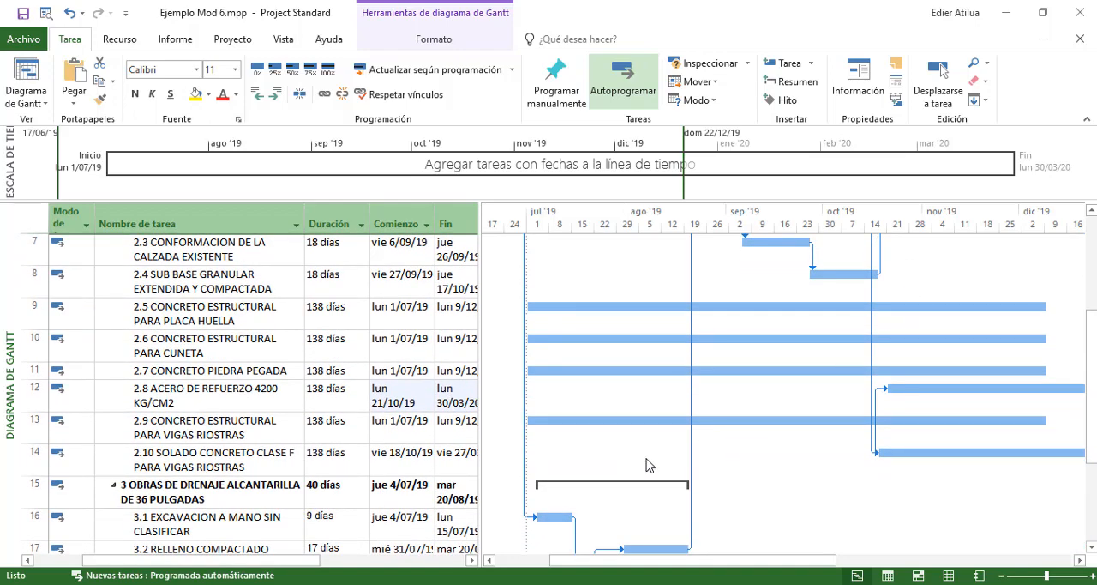
left_click(869, 465)
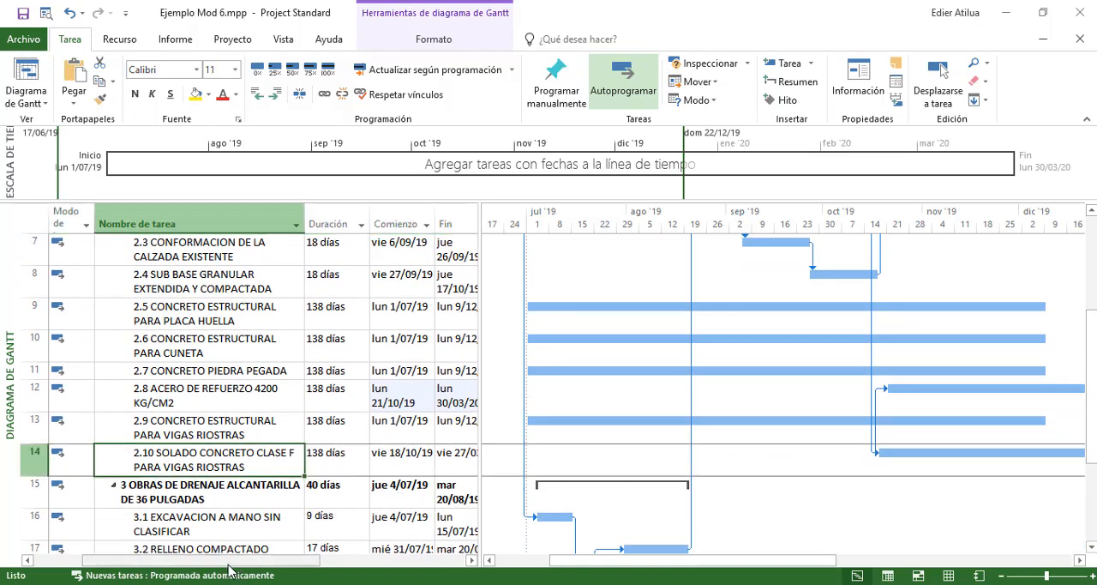
Link activity 2.5 CONCRETO ESTRUCTURAL PARA PLACA HUELLA to start one day after the start of 2.8 by entering 12CC+1 as its predecessor
left_click_drag(236, 563, 380, 564)
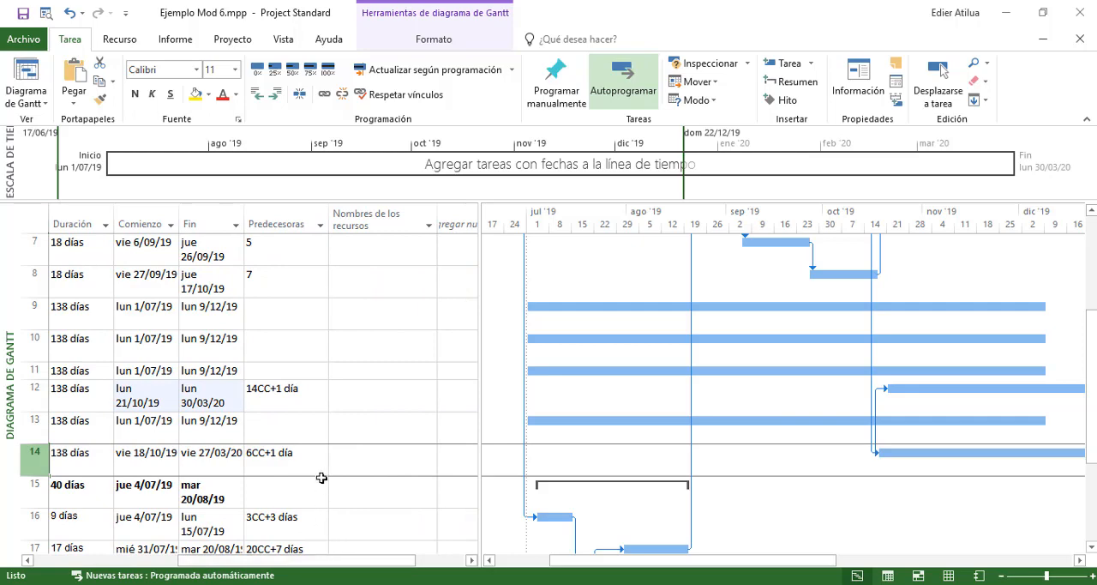
left_click(331, 392)
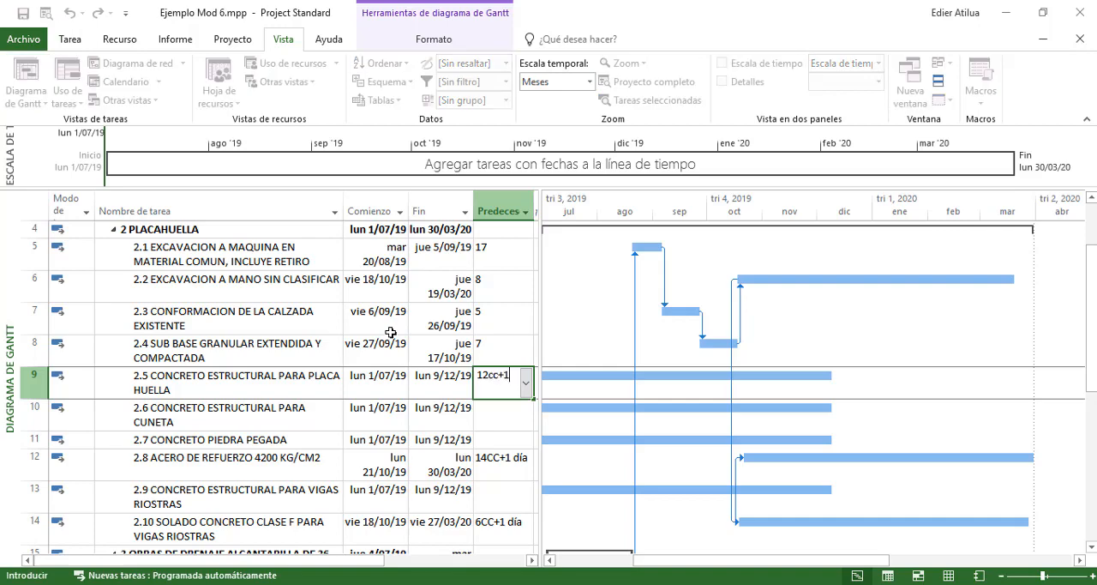
key("Return")
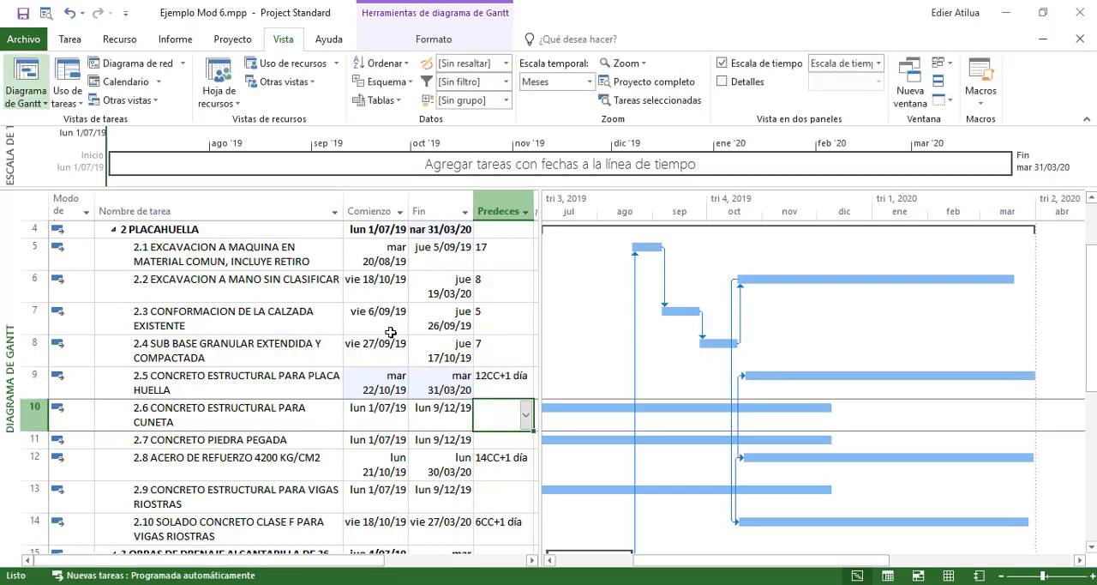
Make concrete activities 2.6, 2.7 and 2.9 start together with 2.5 by entering 9CC as the predecessor of each
type("9cc")
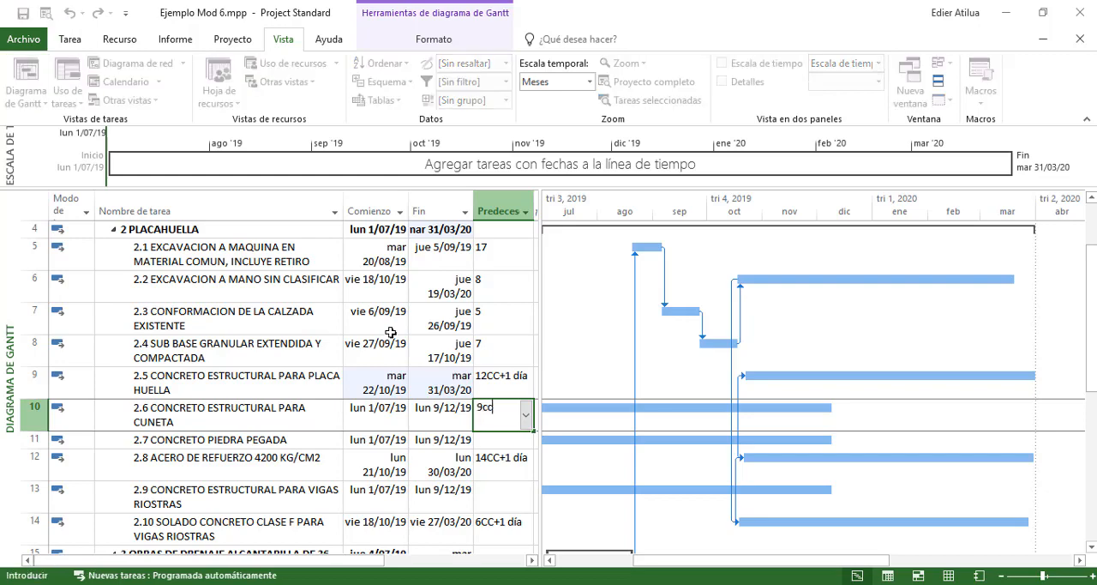
key("Return")
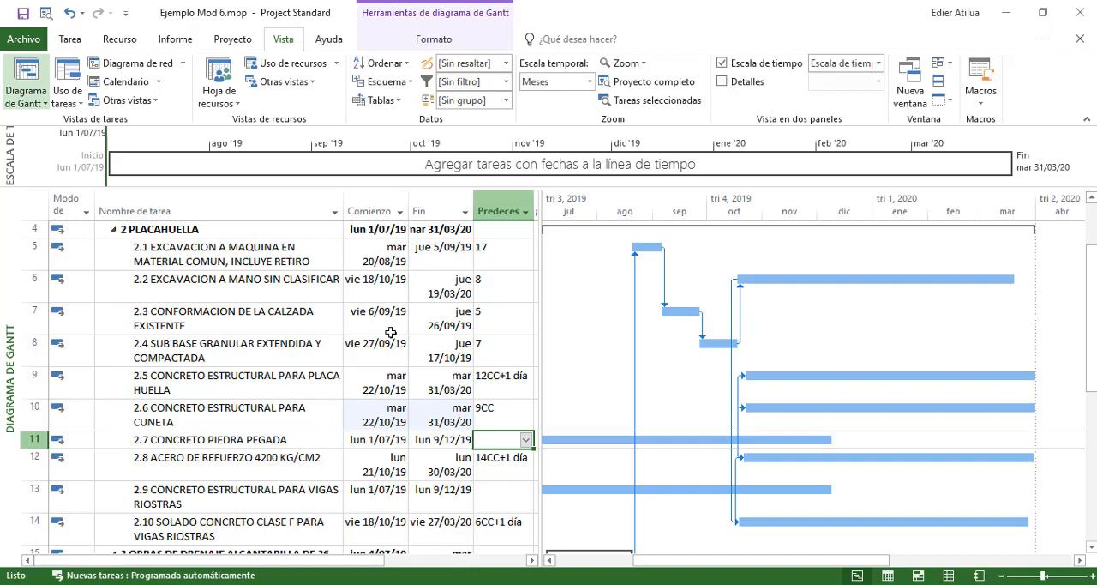
type("9cc")
key("Return")
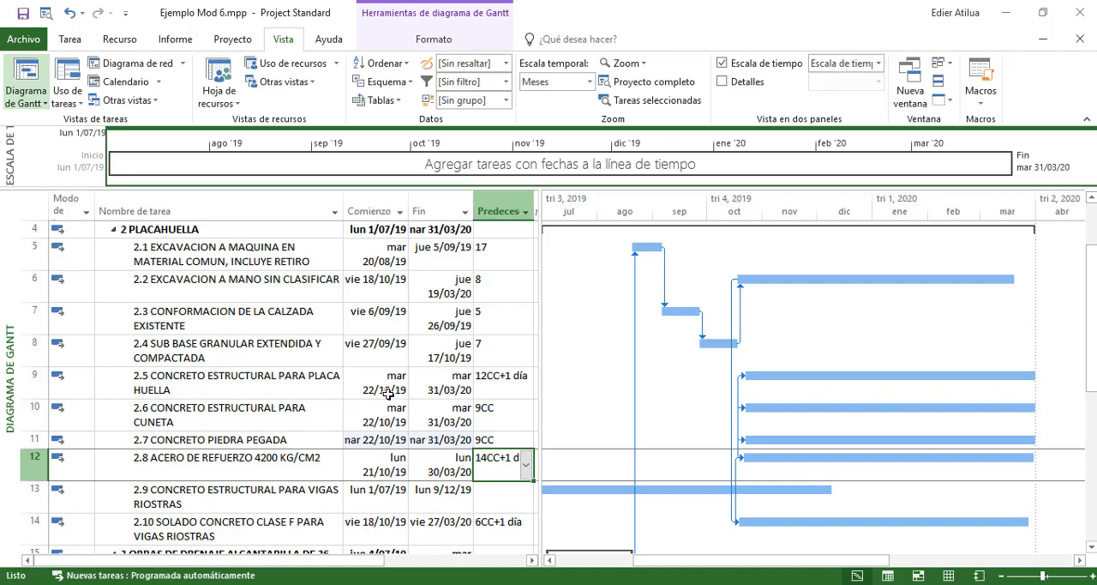
key("Return")
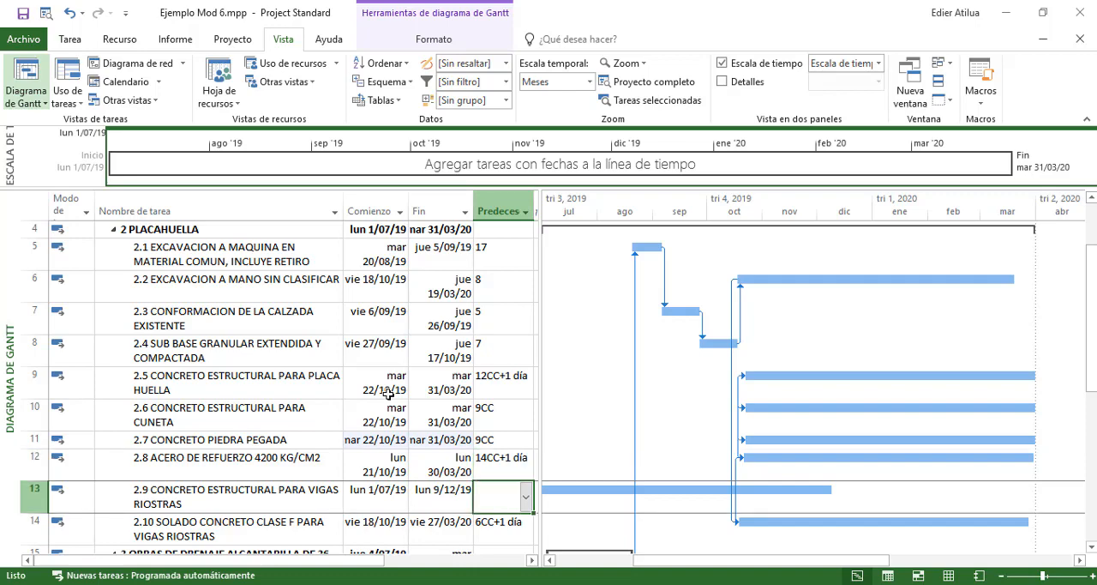
type("9cc")
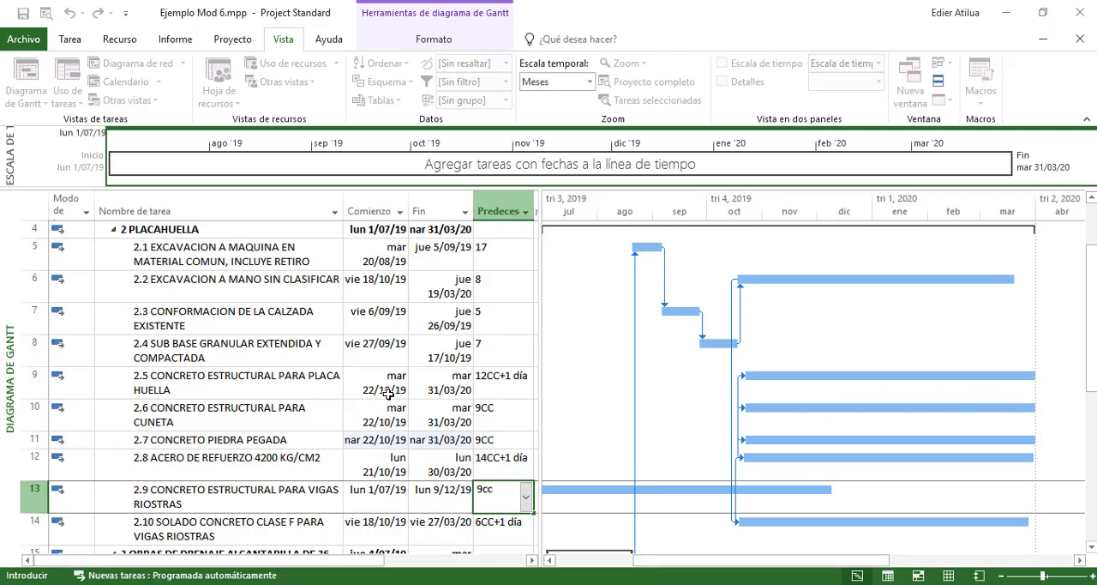
key("Return")
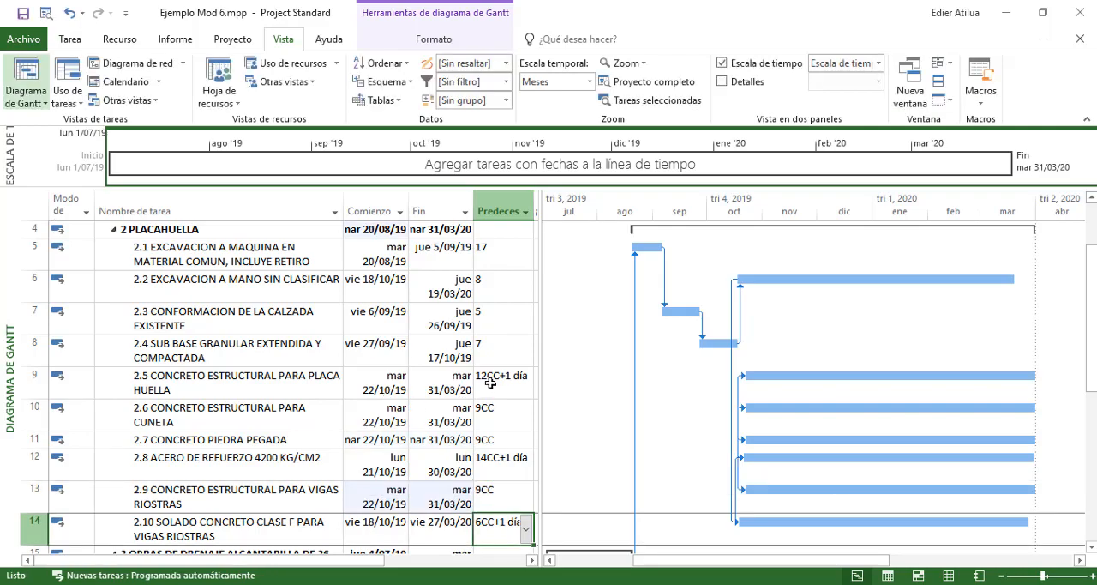
Review the predecessors and Gantt links of chapters 2 PLACAHUELLA and 3 OBRAS DE DRENAJE for missing relationships
scroll(490, 382, "down", 3)
scroll(498, 341, "up", 3)
scroll(498, 341, "up", 1)
left_click(495, 359)
scroll(488, 358, "down", 3)
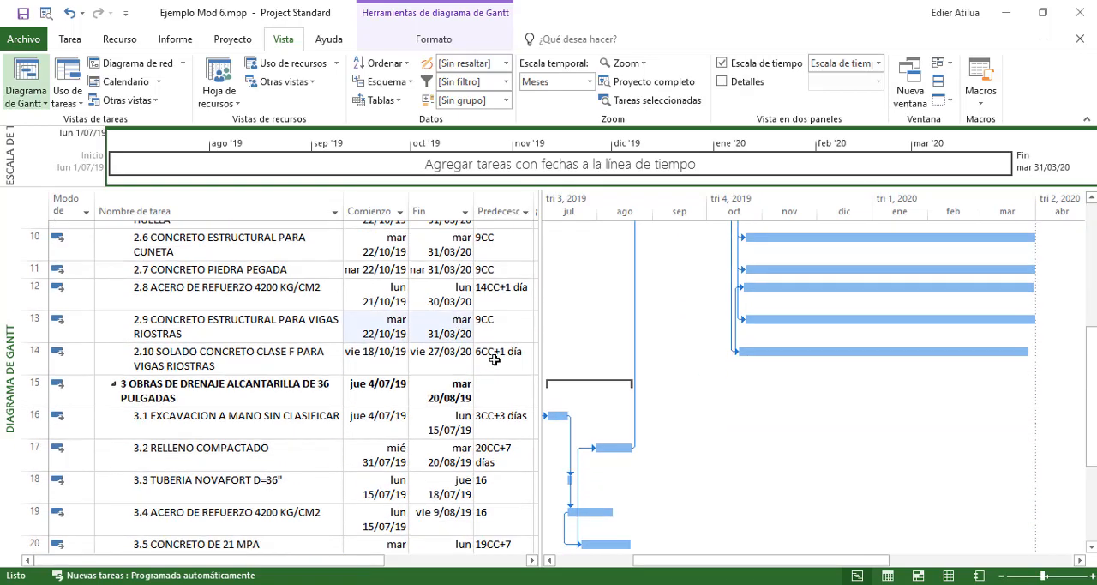
scroll(490, 343, "up", 3)
scroll(492, 341, "down", 1)
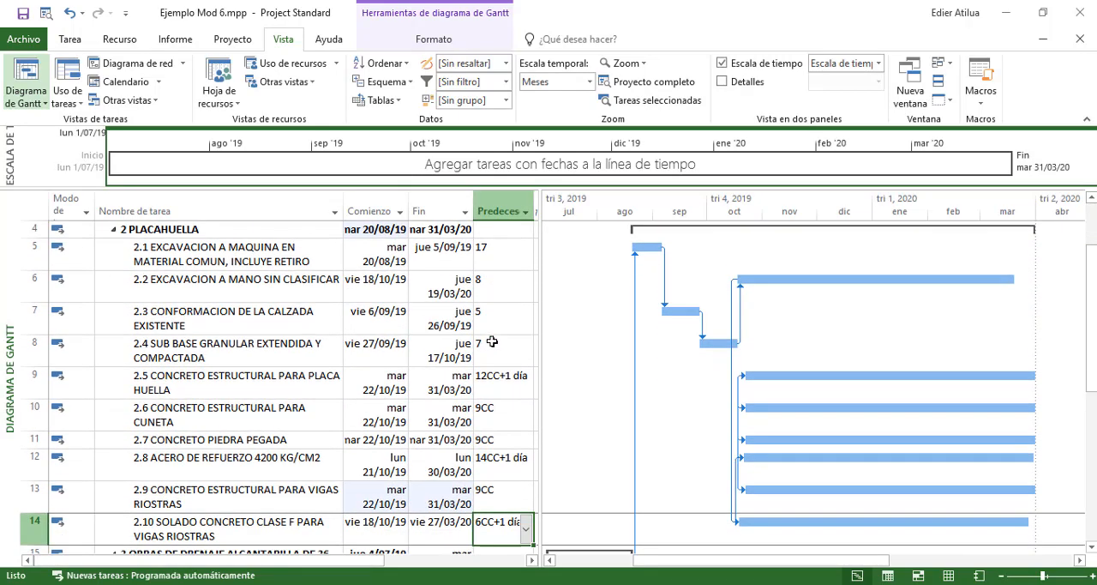
scroll(492, 341, "up", 1)
Examine the start and finish dates and durations of chapter 2 PLACAHUELLA and activity 1.1 LOCALIZACION Y REPLANTEO against the whole project
left_click(469, 342)
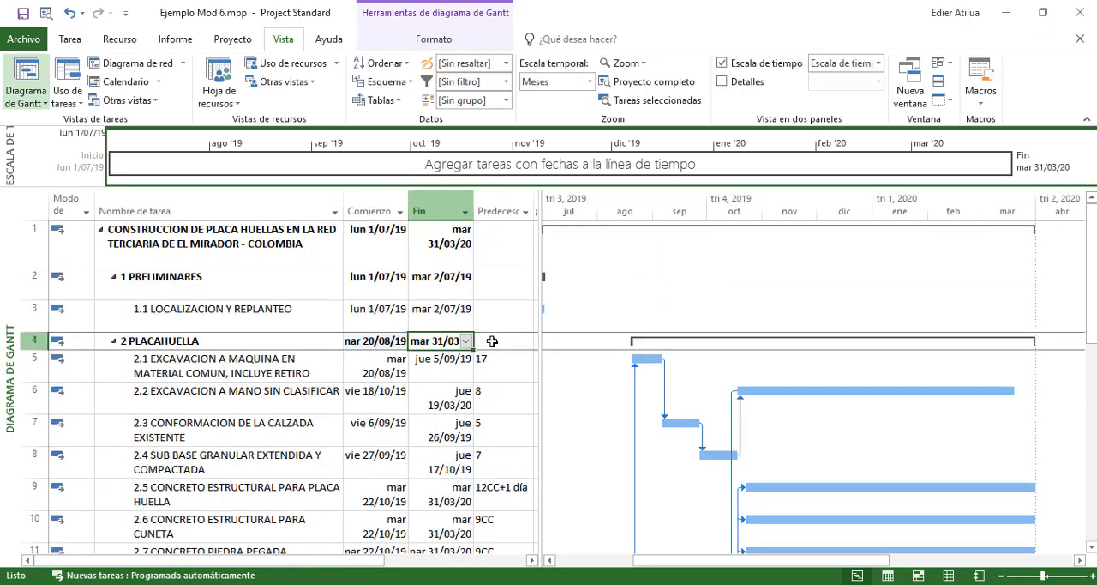
left_click(386, 341)
left_click(419, 339)
left_click(442, 317)
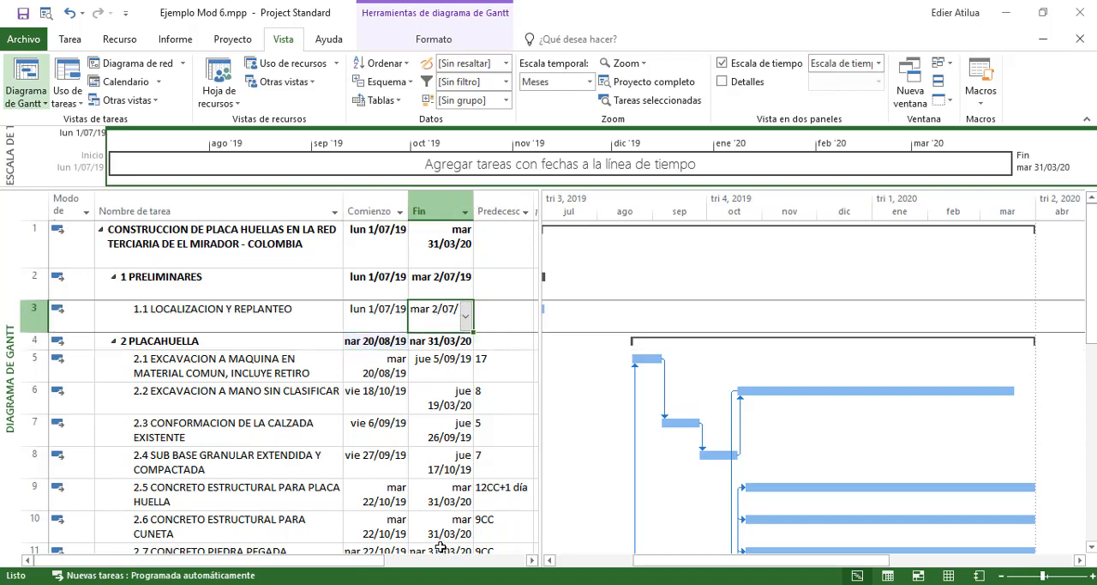
left_click(531, 559)
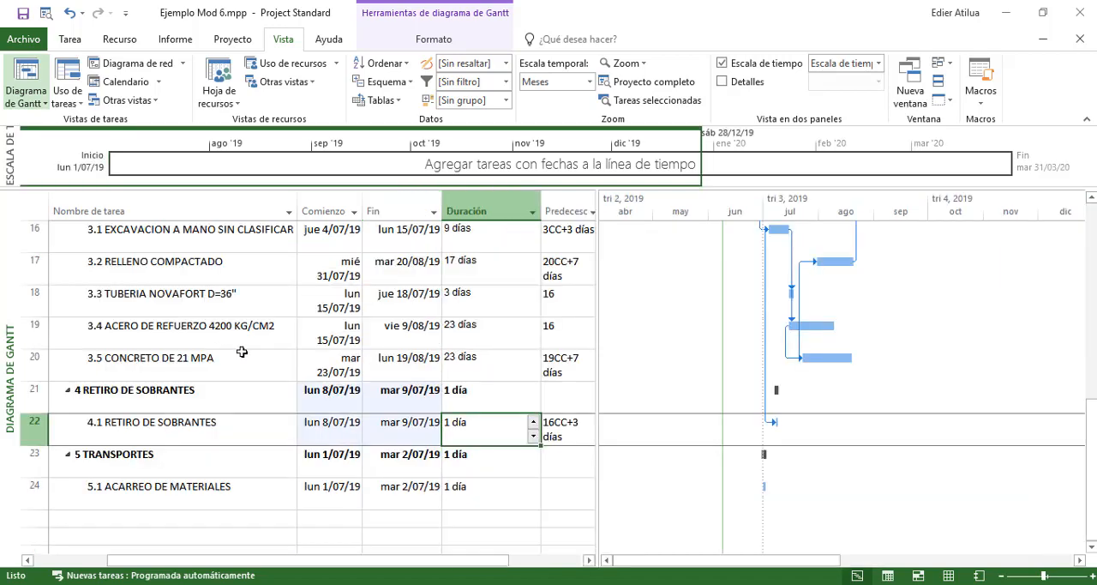
scroll(444, 318, "up", 3)
scroll(453, 307, "up", 3)
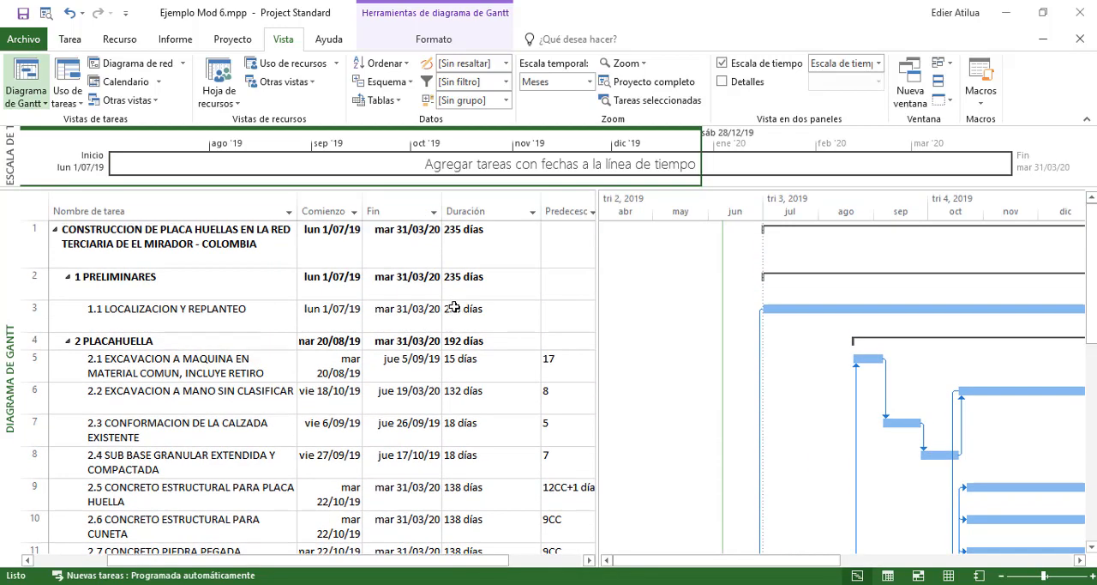
Set the duration of activity 4.1 RETIRO DE SOBRANTES to 233 days
left_click(521, 286)
scroll(521, 285, "down", 3)
scroll(520, 285, "down", 3)
left_click(509, 310)
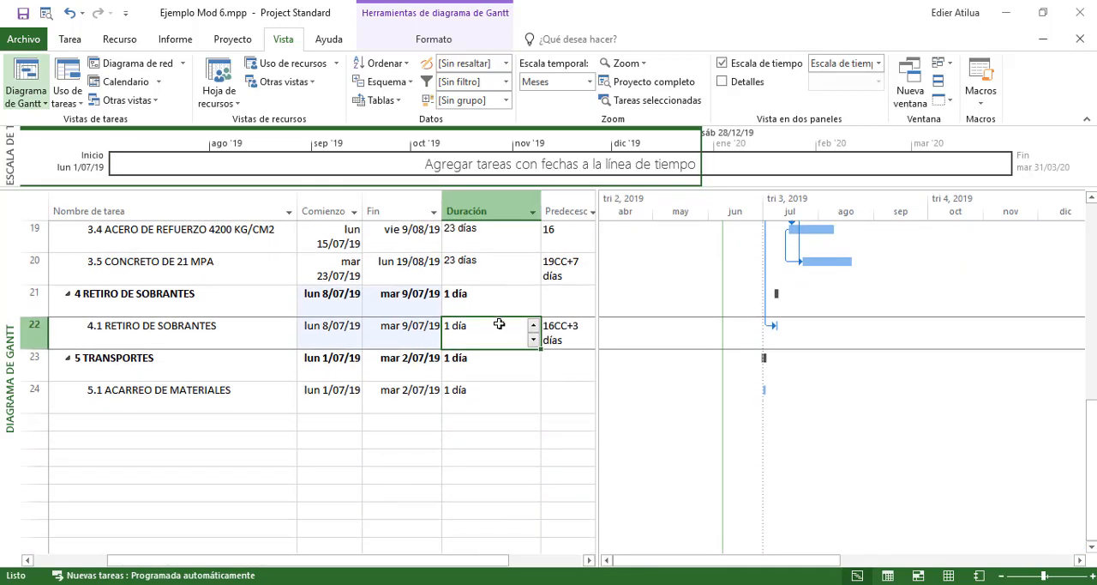
type("233")
key("Return")
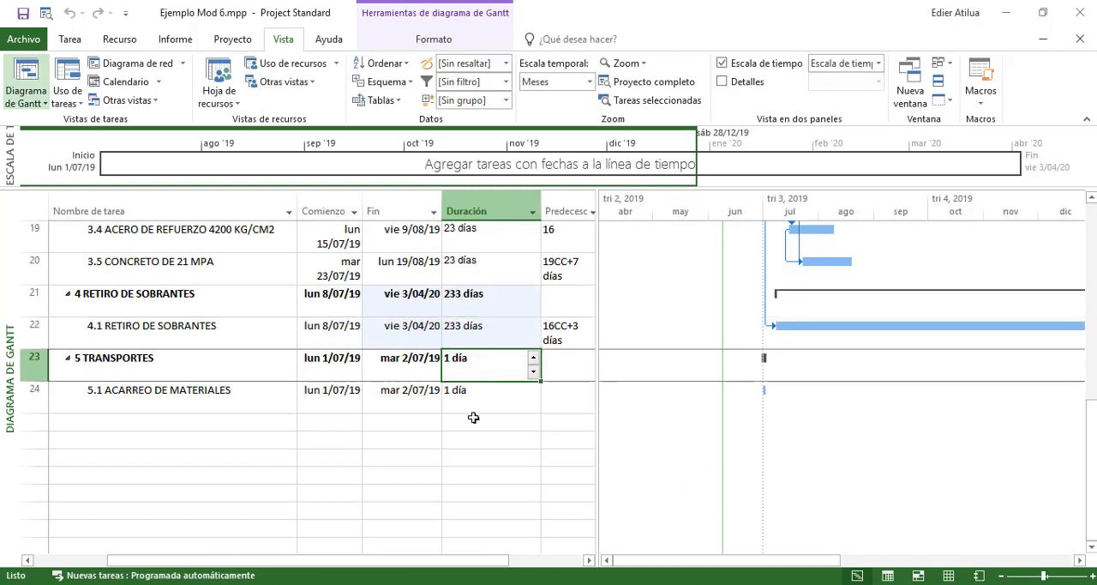
Examine the dates, durations and predecessors of activities 4.1 RETIRO DE SOBRANTES and 5.1 ACARREO DE MATERIALES
left_click(407, 327)
left_click(471, 324)
left_click(409, 329)
left_click(455, 330)
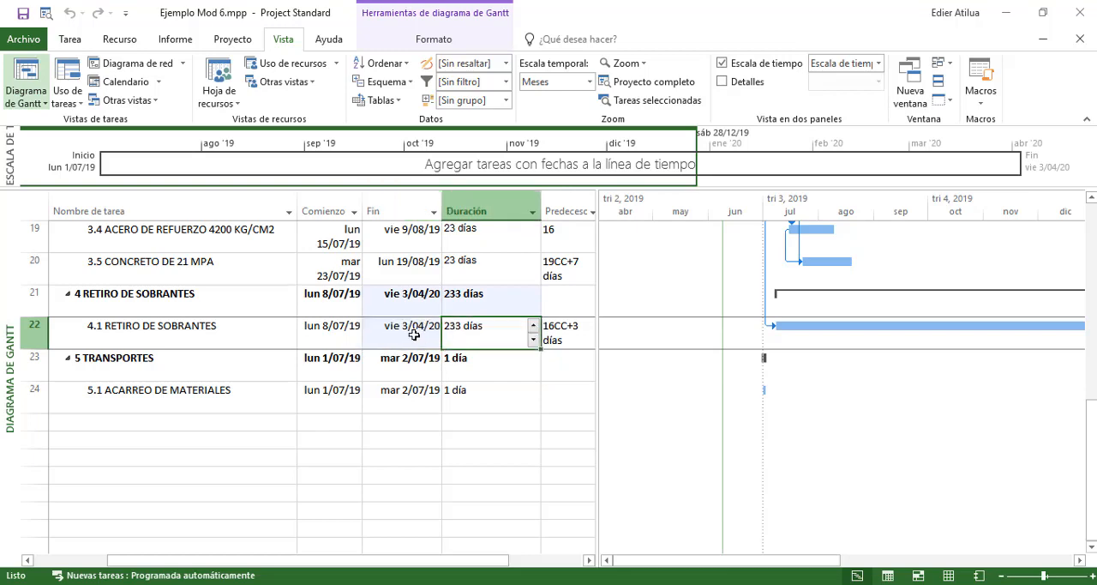
left_click(413, 334)
left_click(466, 334)
left_click(402, 333)
left_click(483, 339)
left_click(223, 401)
left_click(322, 401)
left_click(408, 398)
left_click(453, 400)
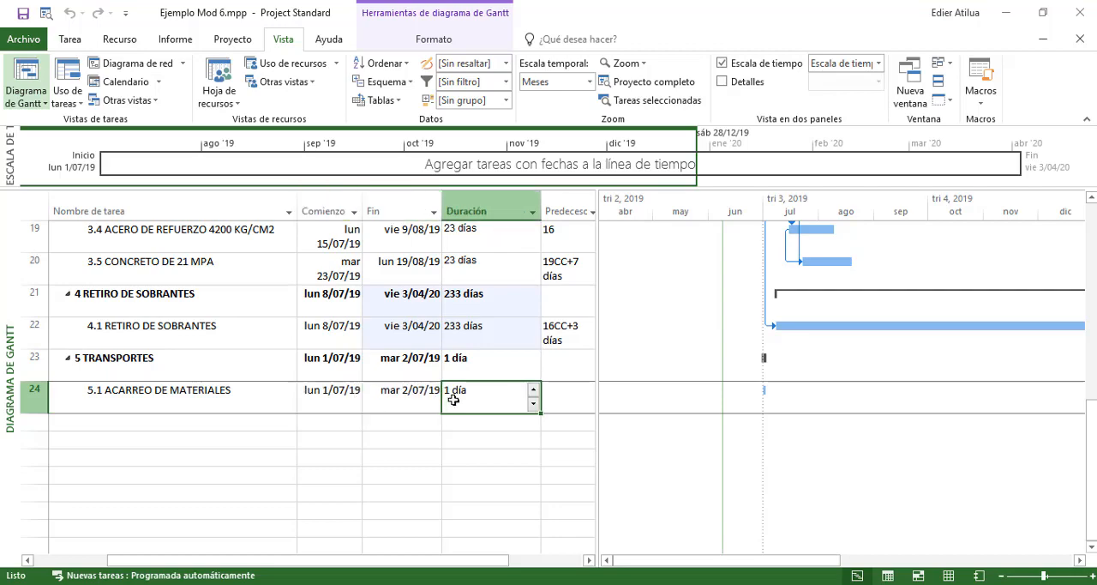
left_click(557, 396)
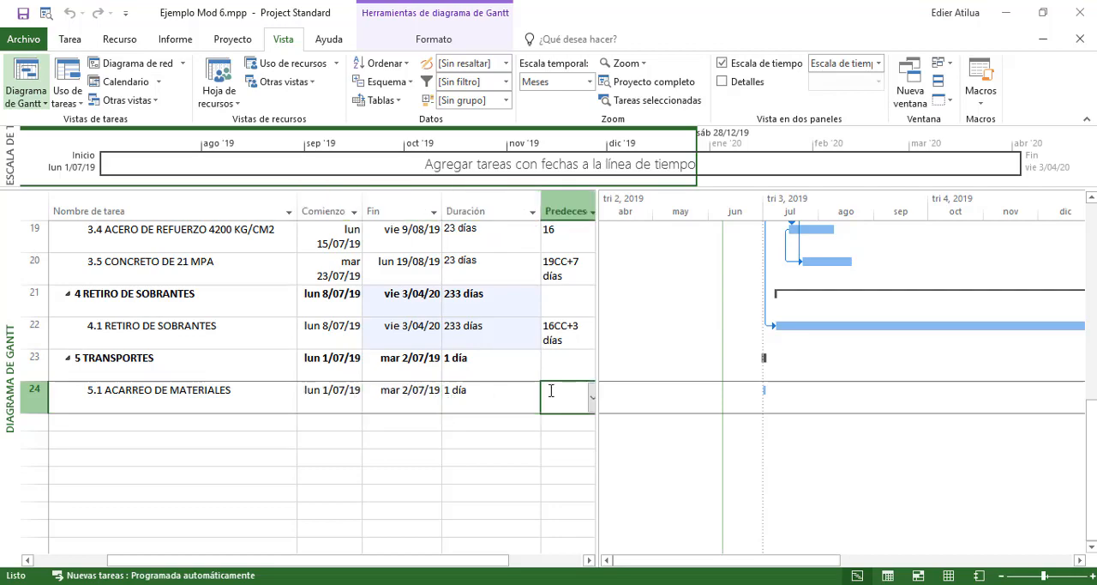
Examine drainage activities 3.3 TUBERIA NOVAFORT, 3.4 ACERO DE REFUERZO and 3.5 CONCRETO to find a suitable predecessor for 5.1 ACARREO DE MATERIALES
scroll(544, 390, "up", 3)
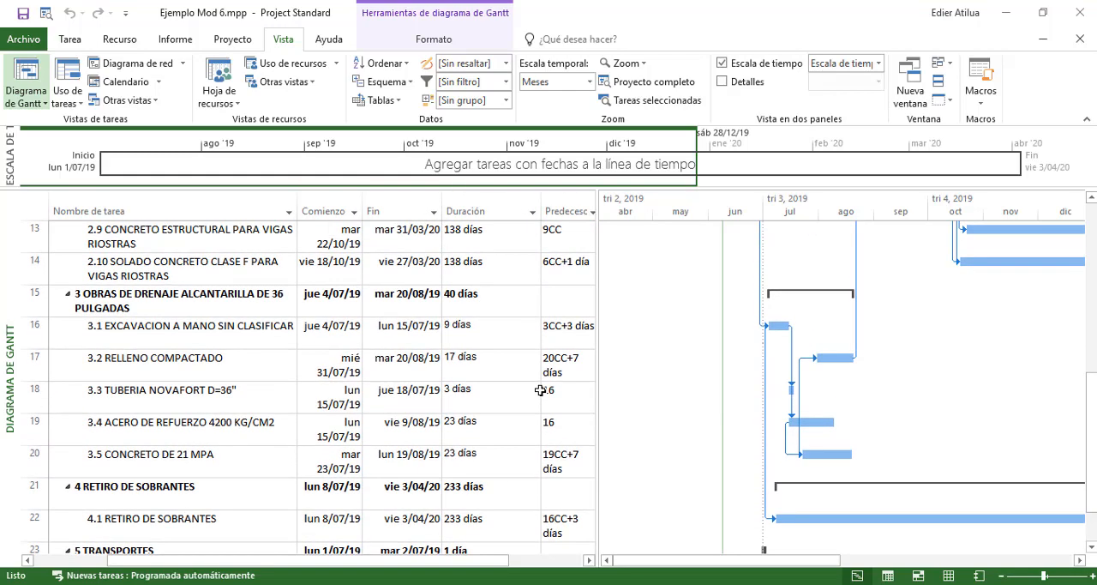
left_click(246, 394)
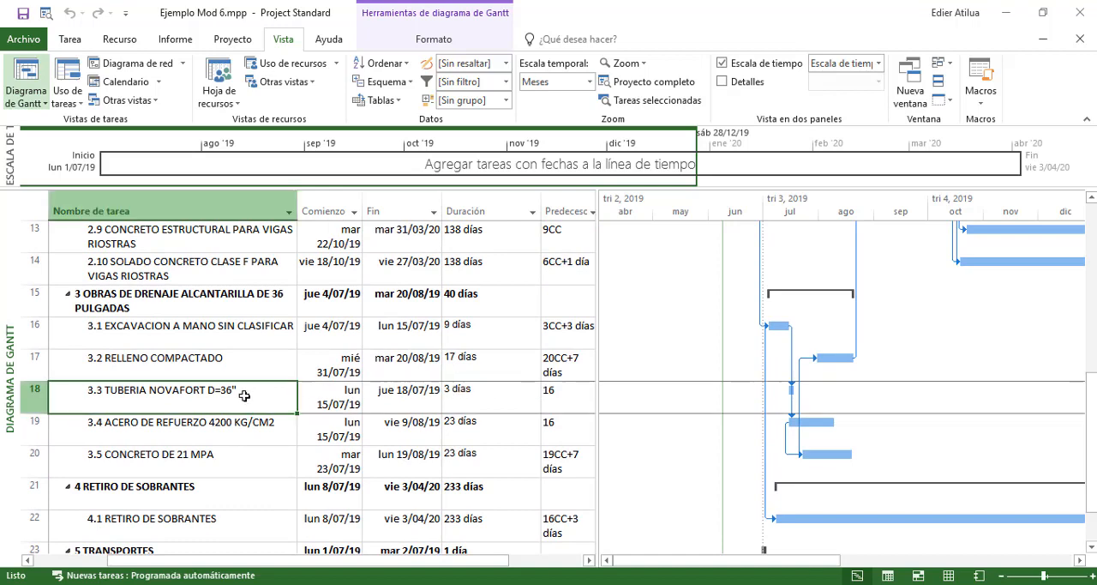
left_click(206, 427)
left_click(214, 395)
left_click(204, 429)
left_click(203, 405)
left_click(206, 426)
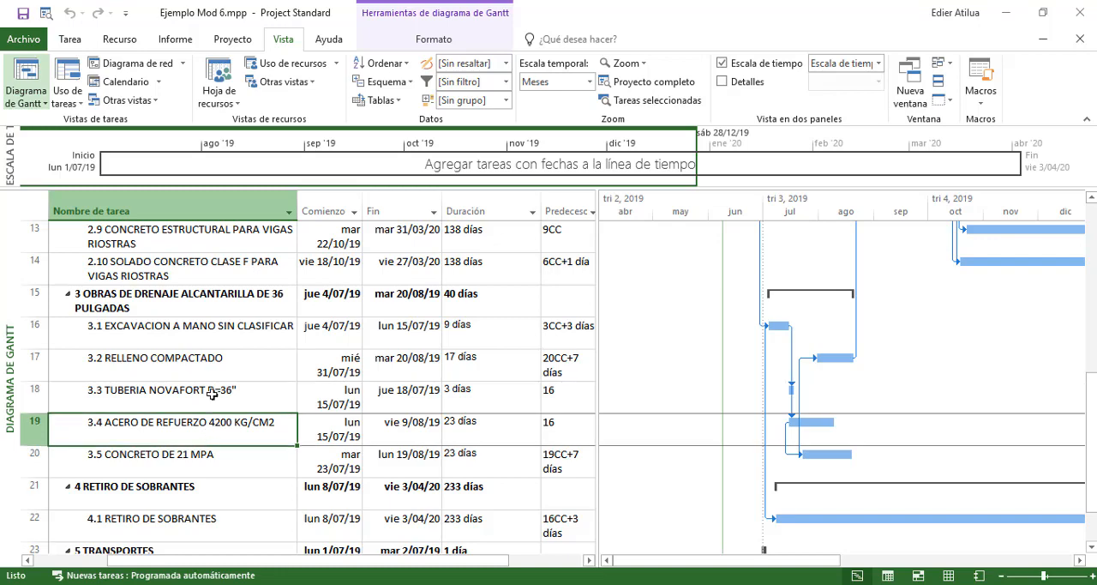
left_click(210, 396)
left_click(189, 427)
left_click(192, 396)
left_click(190, 426)
left_click(182, 452)
left_click(179, 440)
left_click(191, 395)
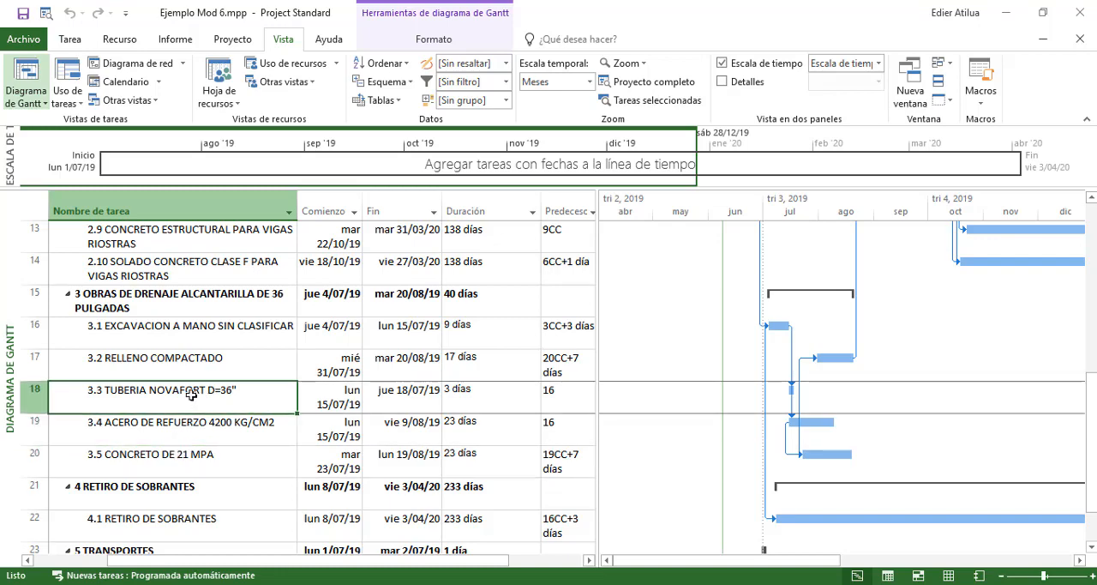
left_click(415, 392)
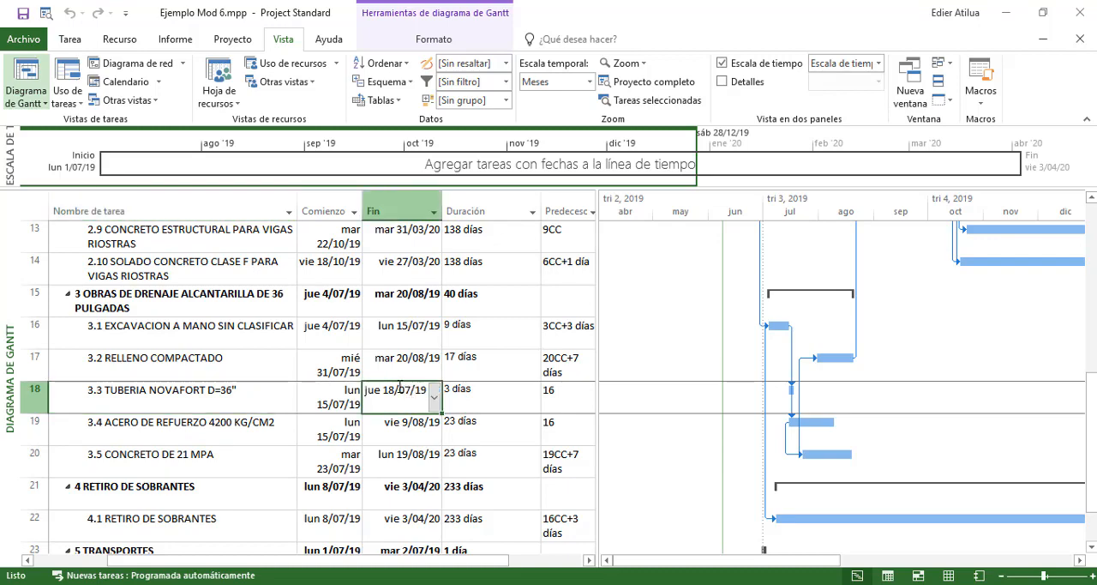
scroll(445, 381, "down", 2)
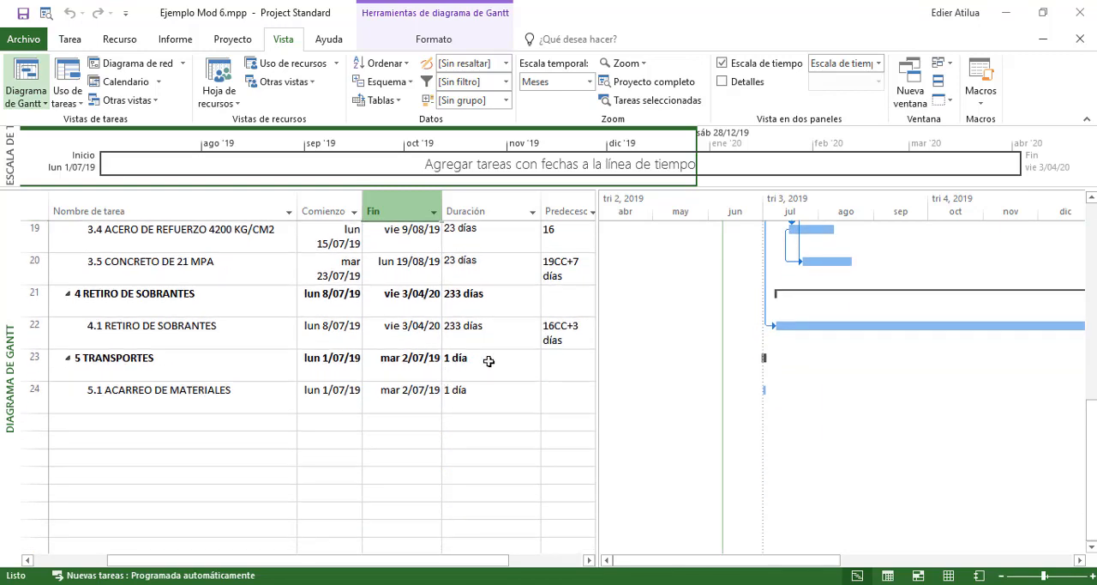
scroll(489, 361, "up", 1)
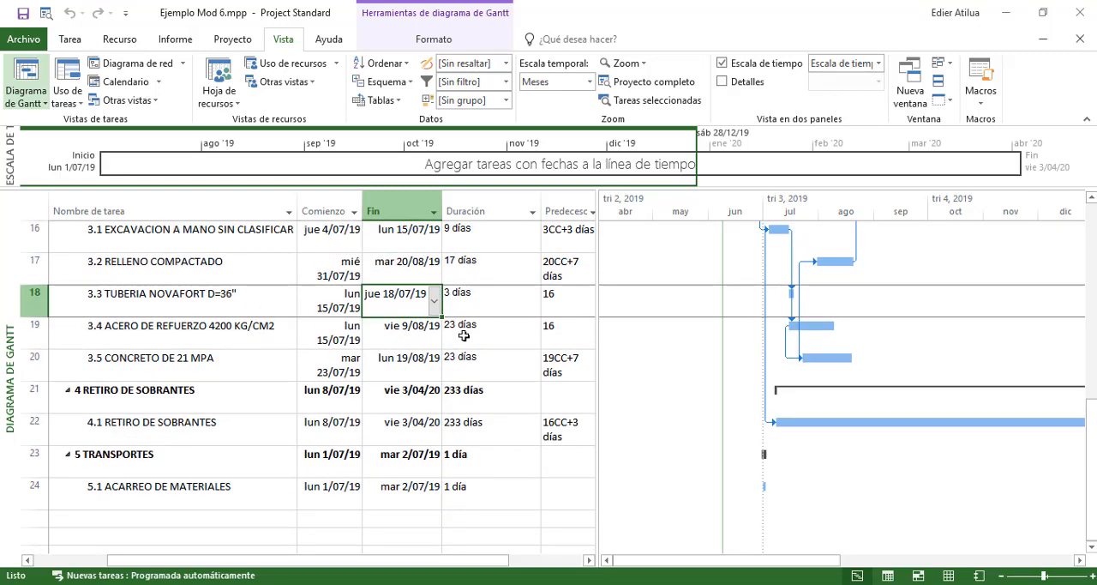
Link 5.1 ACARREO DE MATERIALES to start three days before the start of 3.3 by entering 18CC-3 as its predecessor
left_click(551, 462)
key("Return")
type("18")
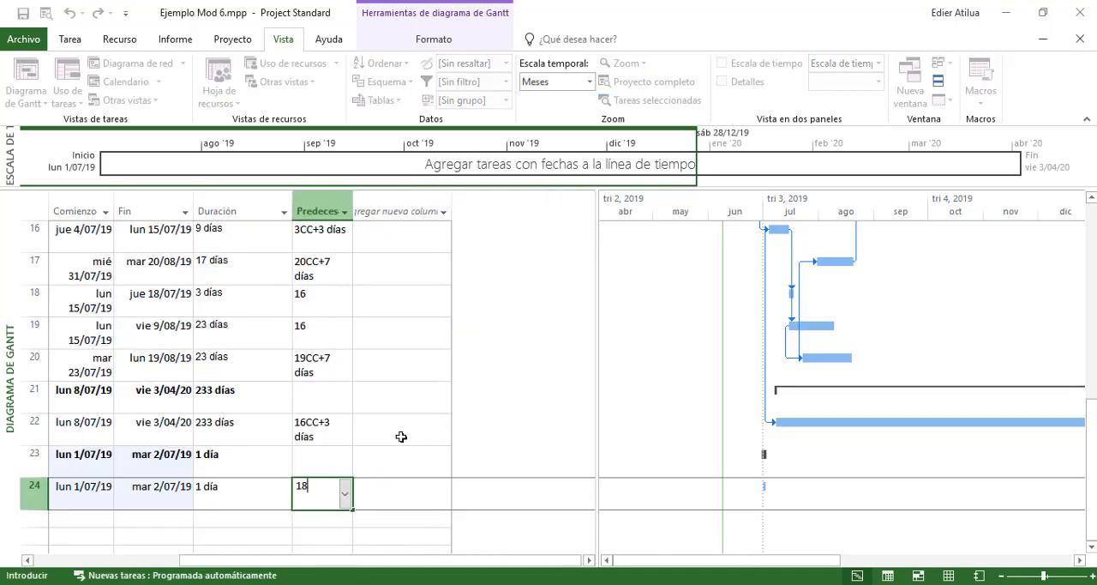
type("cc-3")
key("Return")
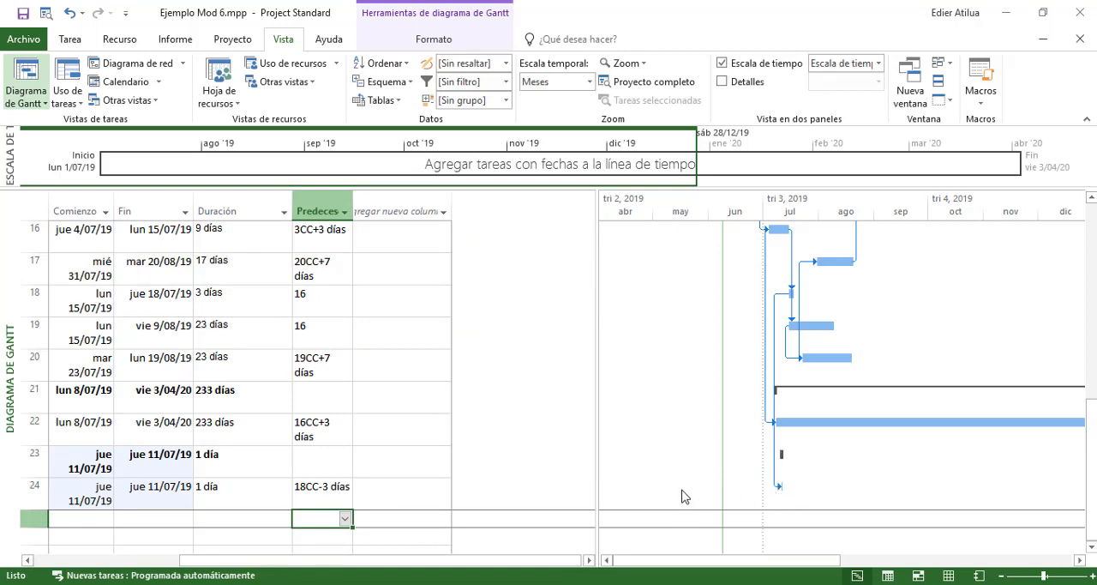
left_click_drag(364, 566, 295, 566)
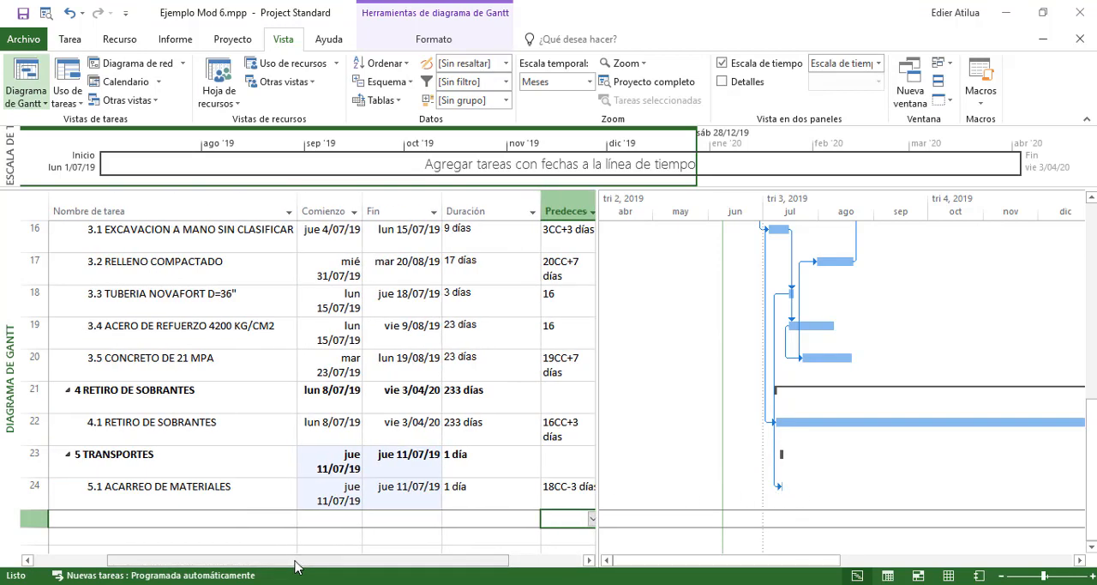
Compare the durations of 1.1 and chapter 2, and set the duration of 5.1 ACARREO DE MATERIALES to 219 days
left_click(458, 499)
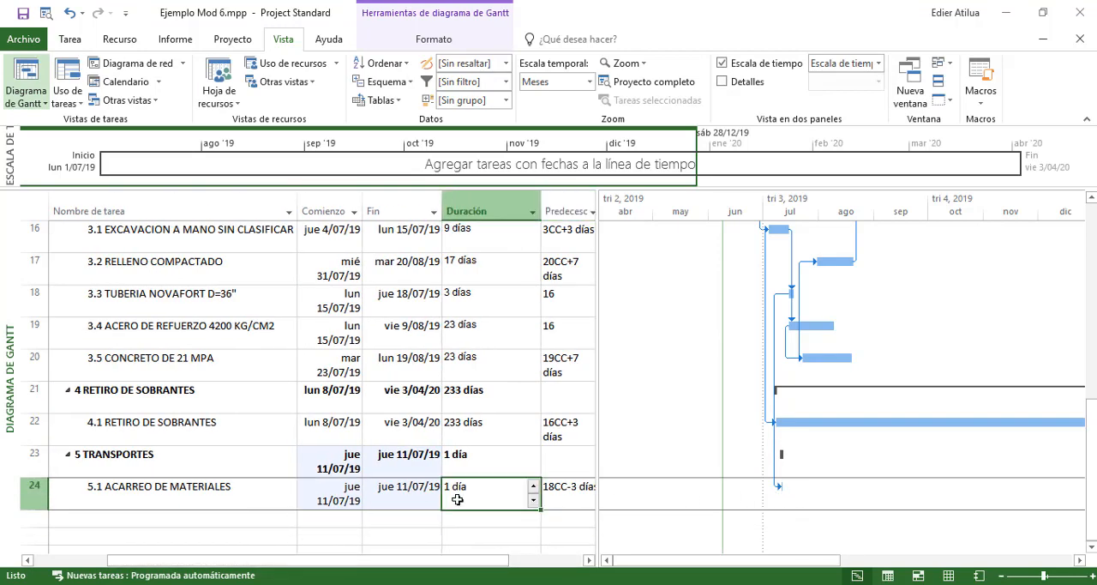
scroll(477, 435, "up", 10)
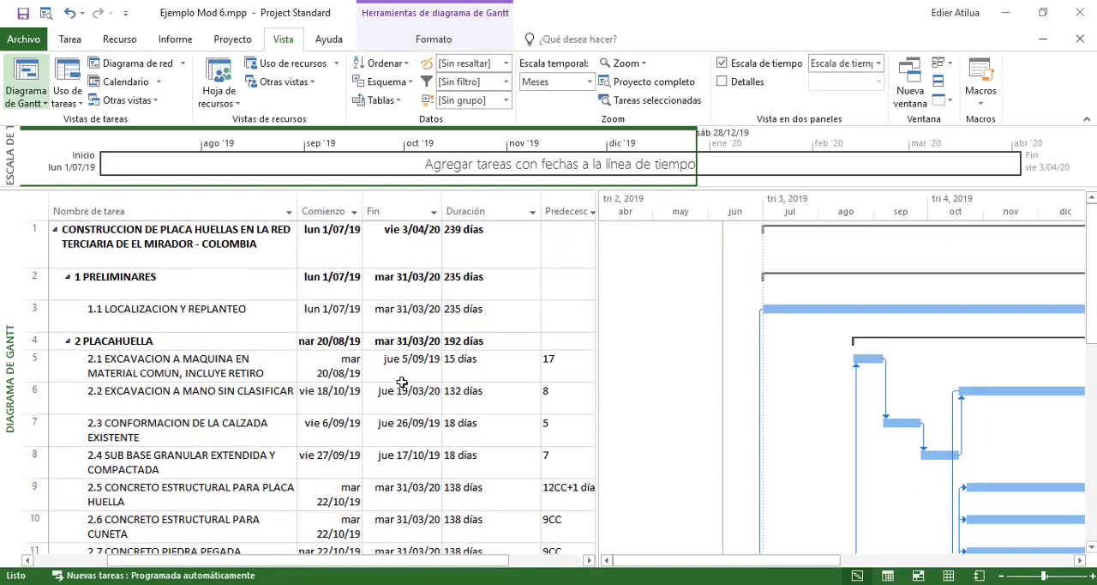
left_click(253, 335)
left_click(478, 340)
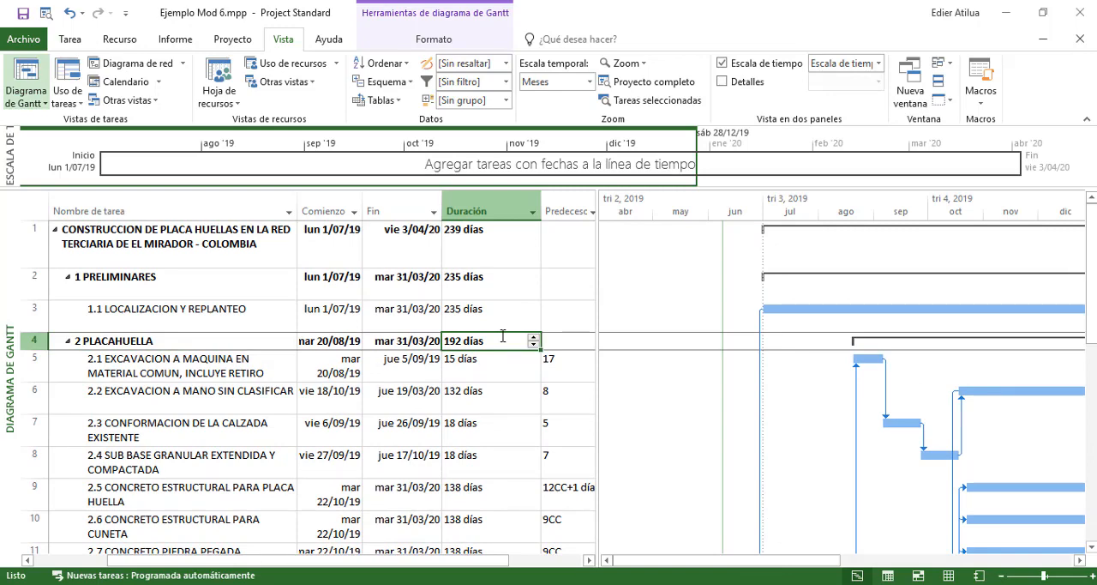
left_click(410, 313)
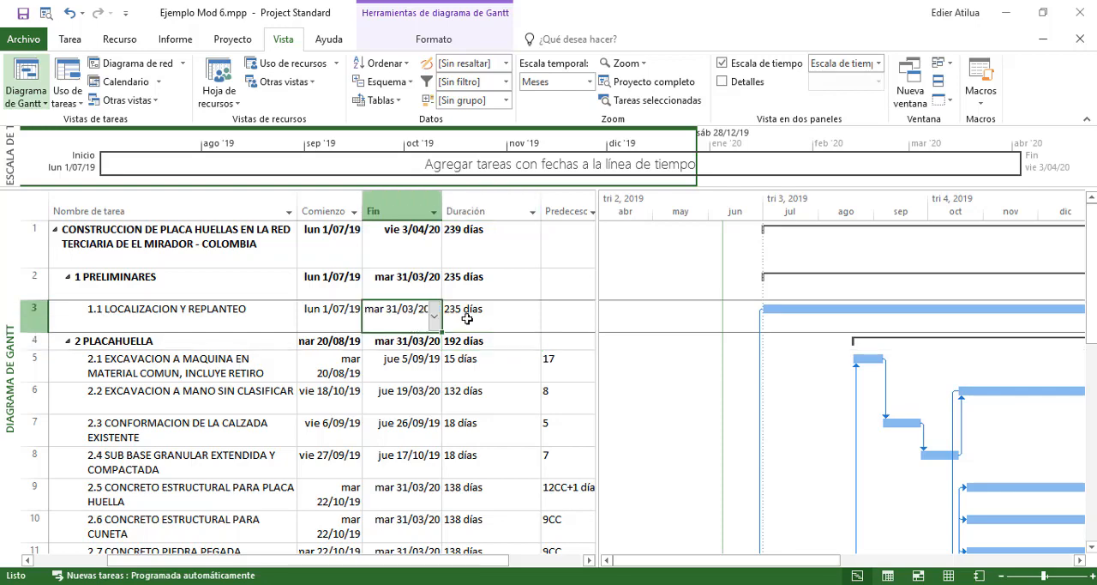
scroll(476, 315, "down", 6)
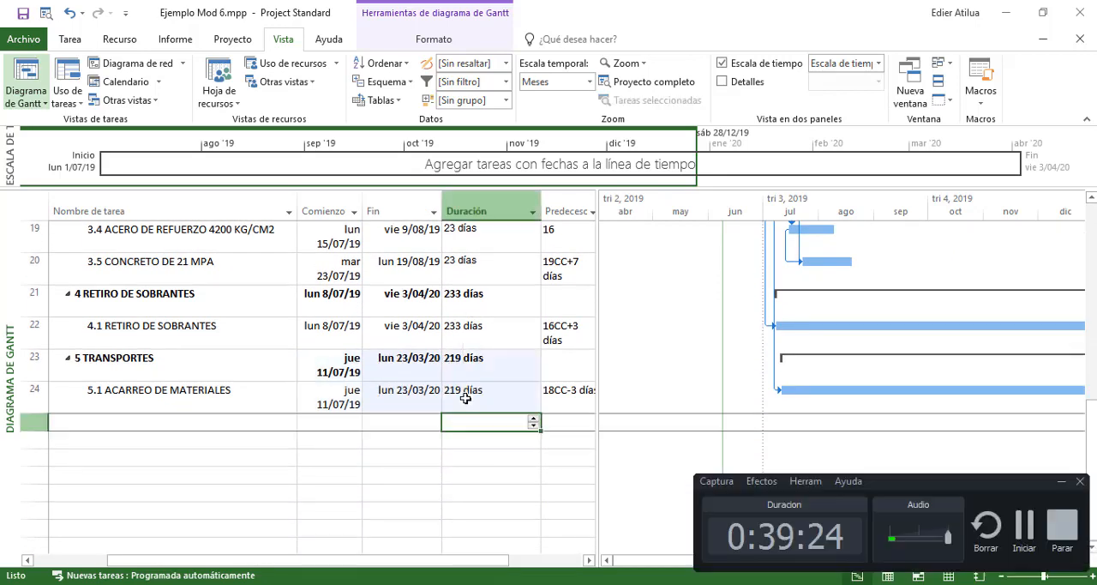
left_click(431, 391)
left_click(459, 391)
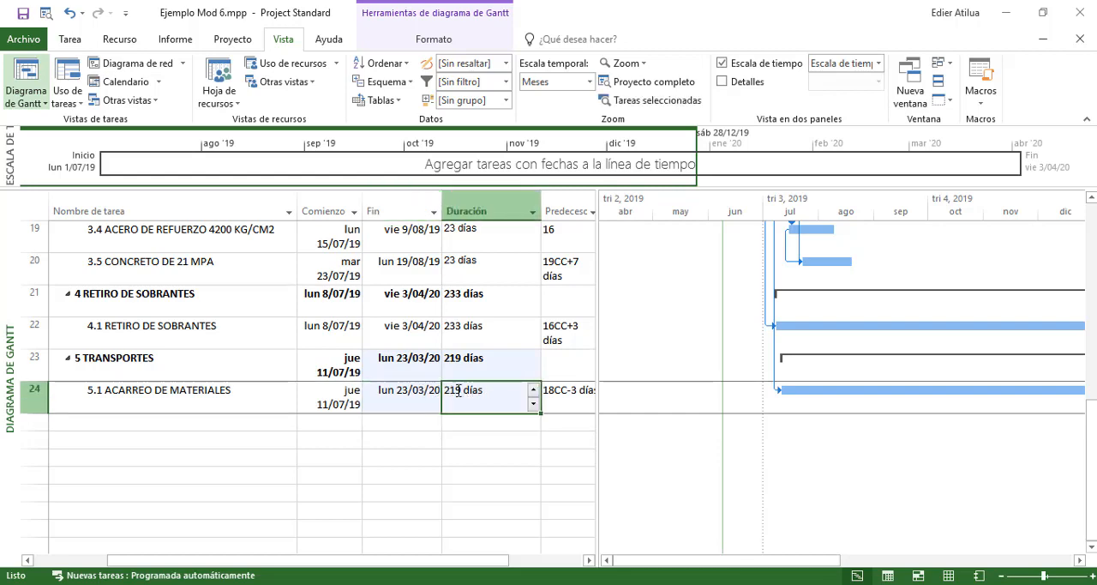
Check the start, finish, duration and predecessor of 5.1 ACARREO DE MATERIALES and the end of its Gantt bar
left_click(567, 405)
left_click(509, 405)
left_click(398, 397)
left_click(326, 403)
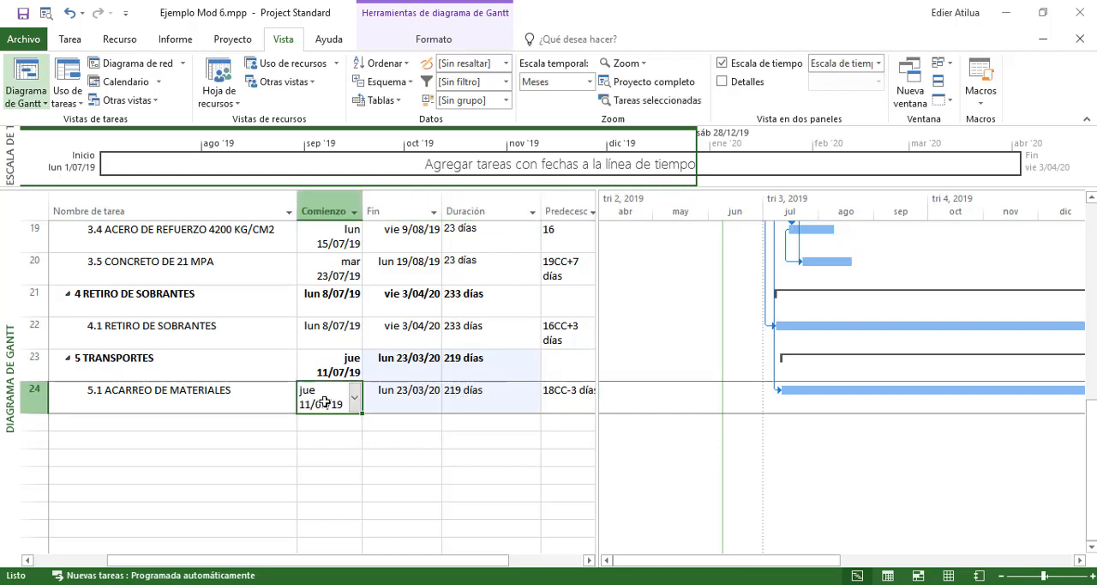
left_click(254, 401)
left_click(306, 407)
left_click(400, 391)
left_click(500, 393)
left_click(547, 390)
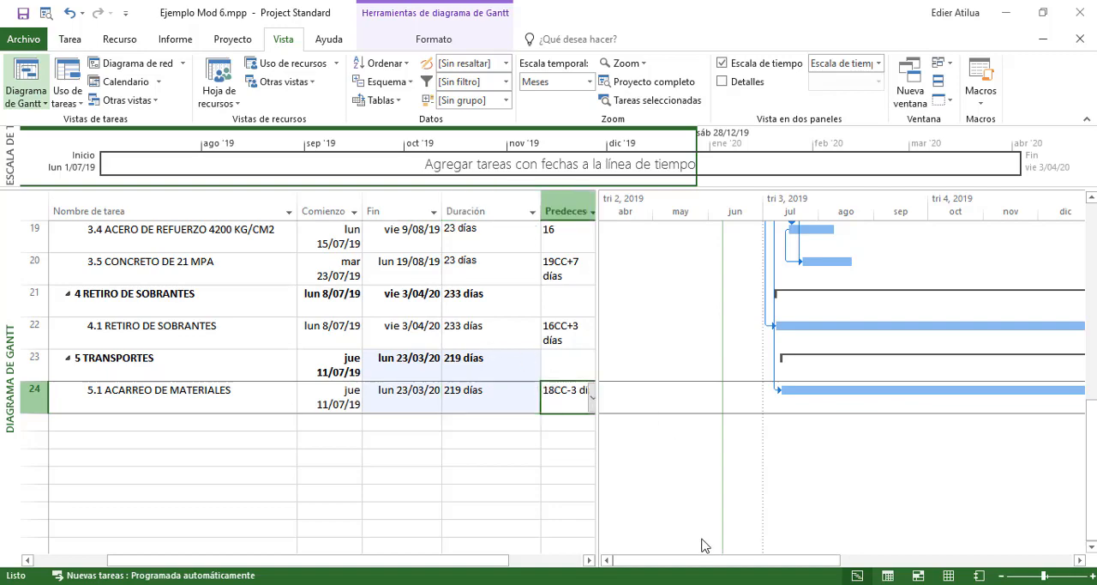
mouse_move(704, 560)
left_mouse_down()
mouse_move(1004, 551)
mouse_move(685, 551)
left_mouse_up()
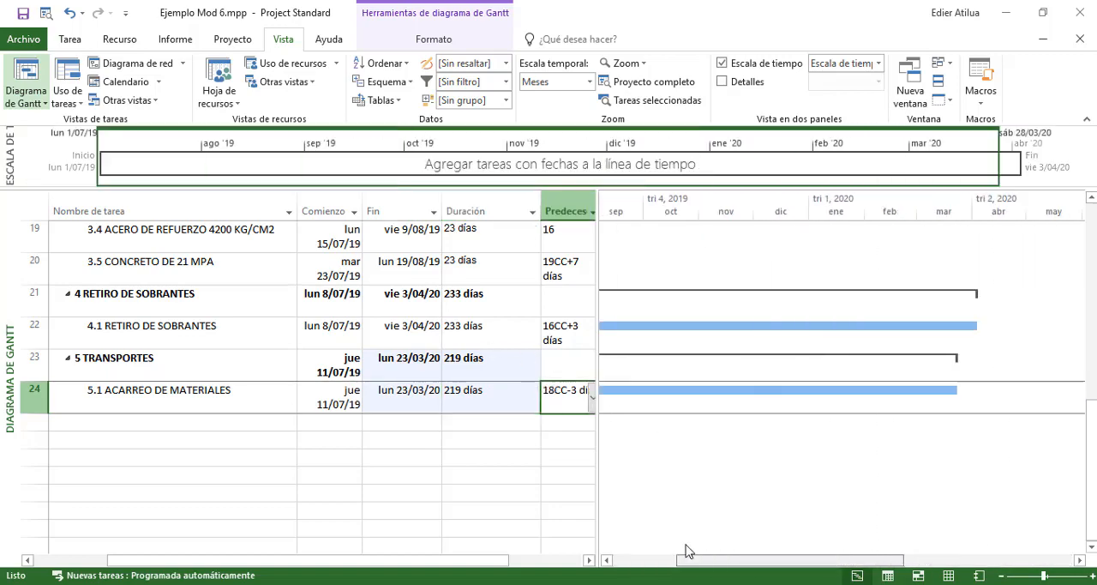
Fit the whole project's duration in the Gantt chart and look over all the activity bars
scroll(808, 343, "up", 6)
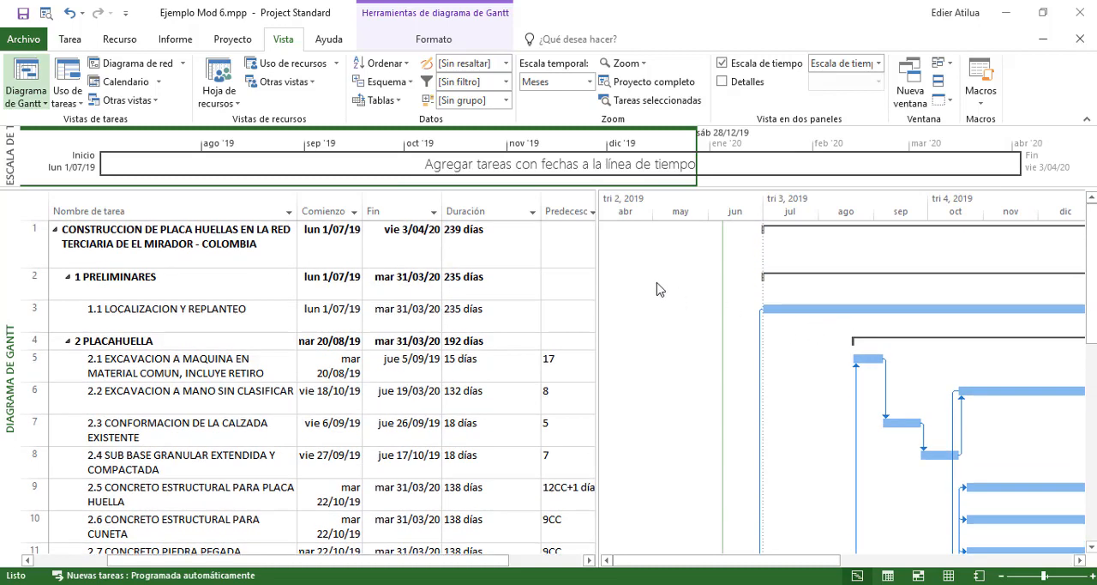
left_click(46, 13)
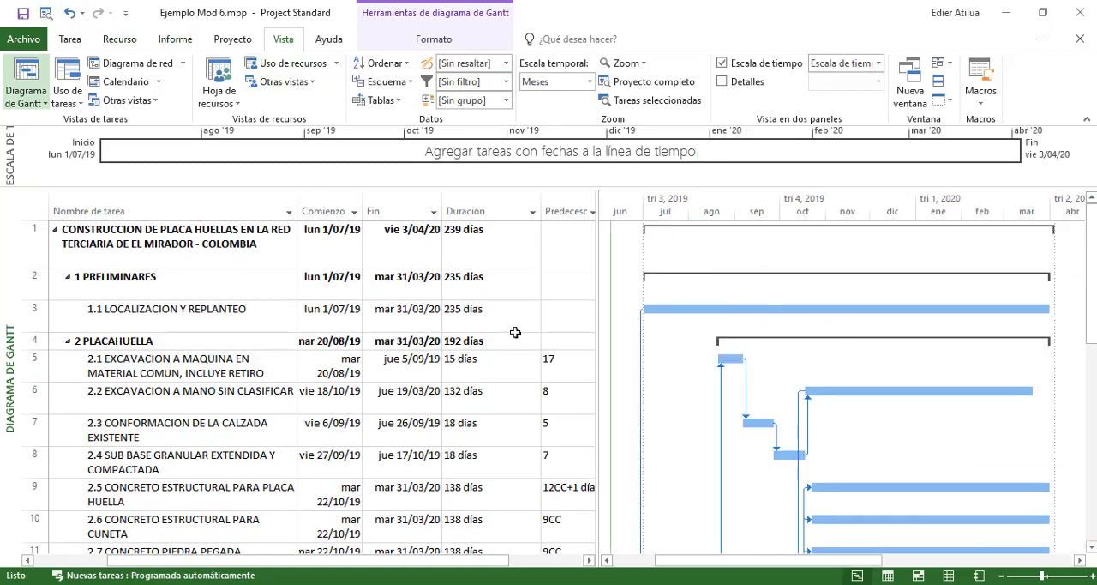
scroll(869, 356, "down", 1)
left_click_drag(1094, 316, 1078, 267)
Show the critical tasks bar style in the Gantt chart and review which activities are critical
right_click(813, 361)
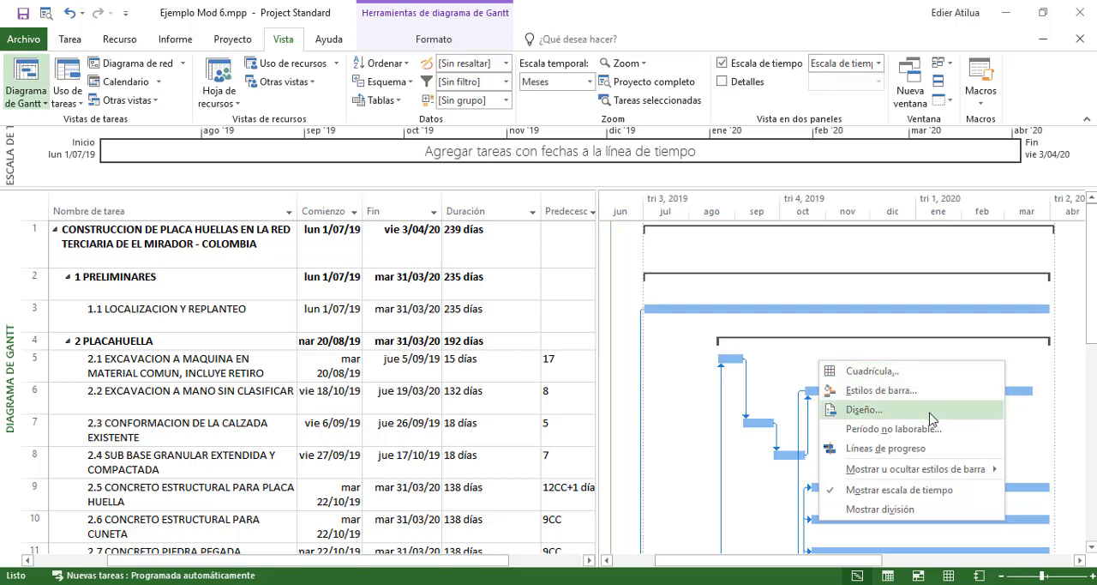
mouse_move(936, 476)
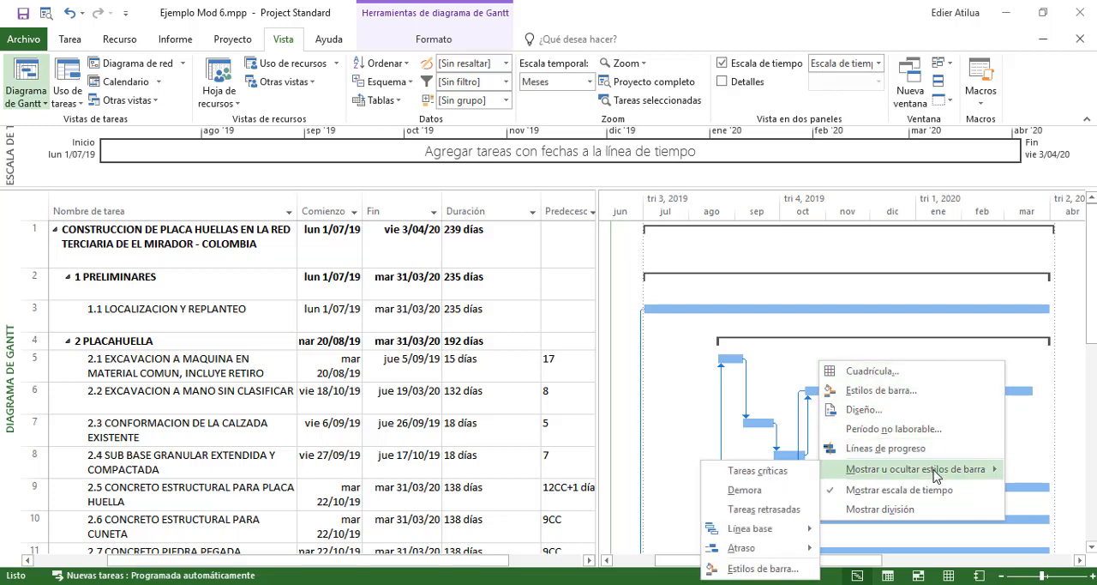
left_click(801, 473)
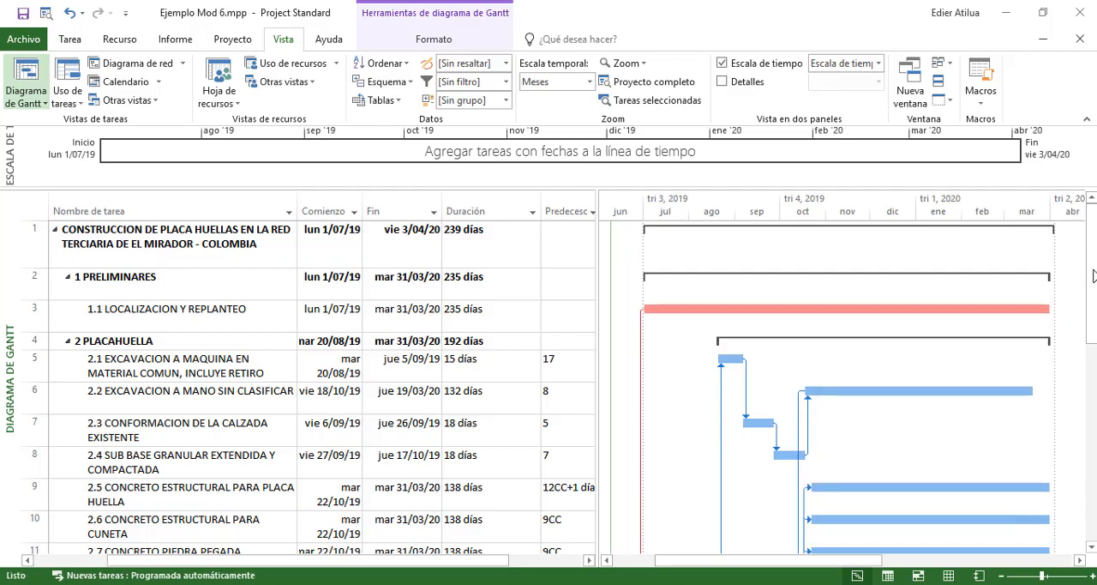
left_click_drag(1094, 275, 1085, 320)
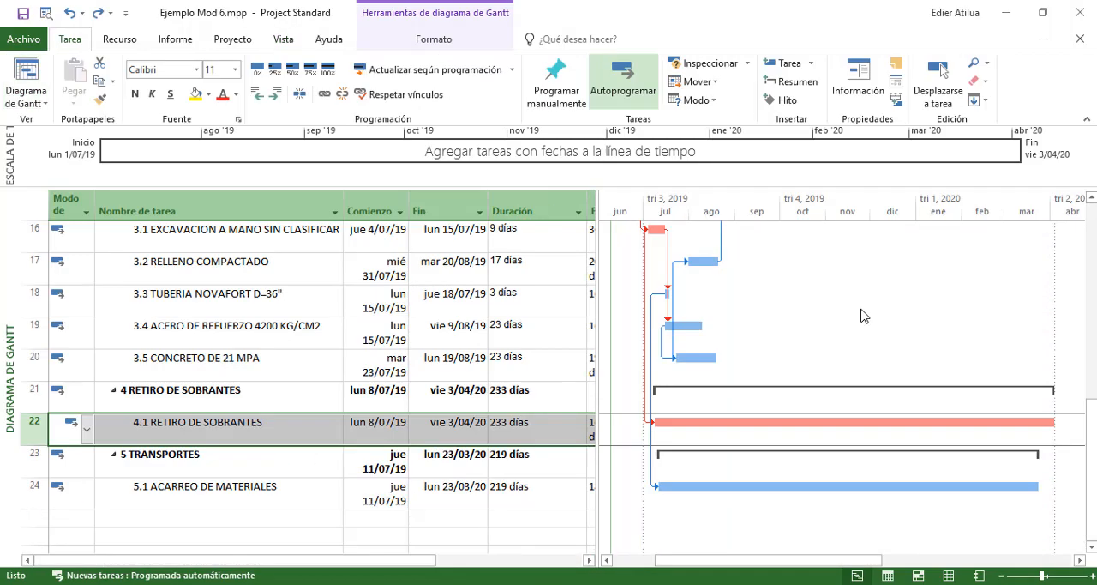
scroll(863, 314, "up", 1)
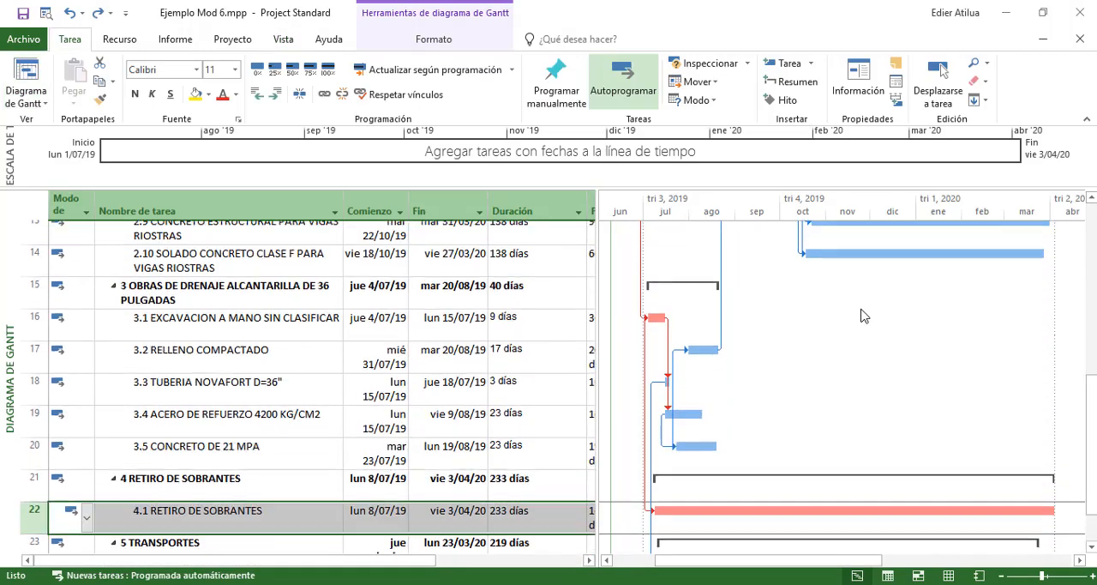
In the project's advanced calculation options, raise the slack limit in days at or below which tasks count as critical
scroll(864, 315, "down", 1)
left_click(24, 40)
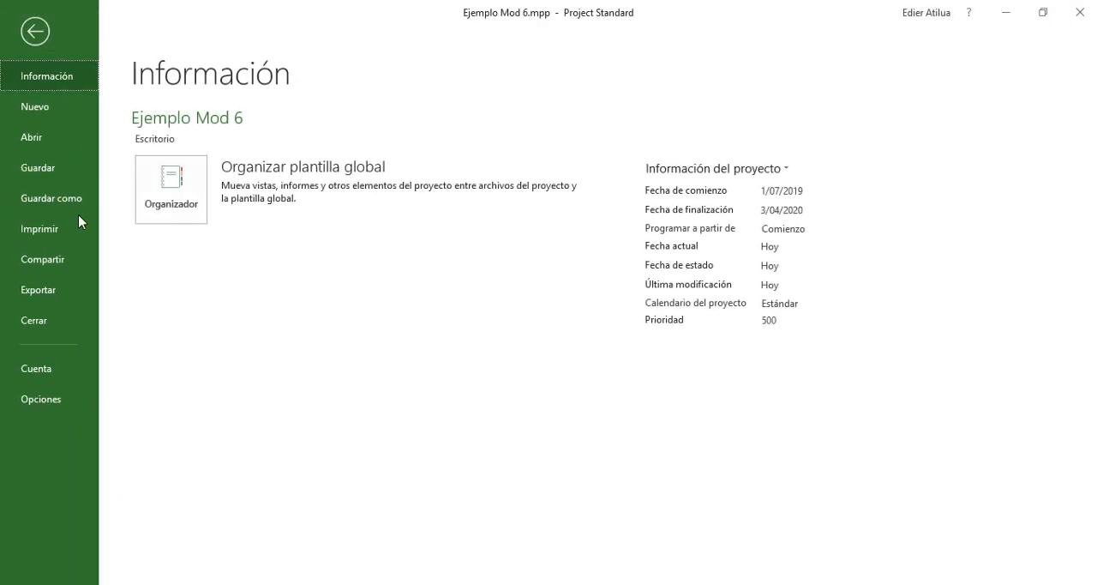
left_click(44, 399)
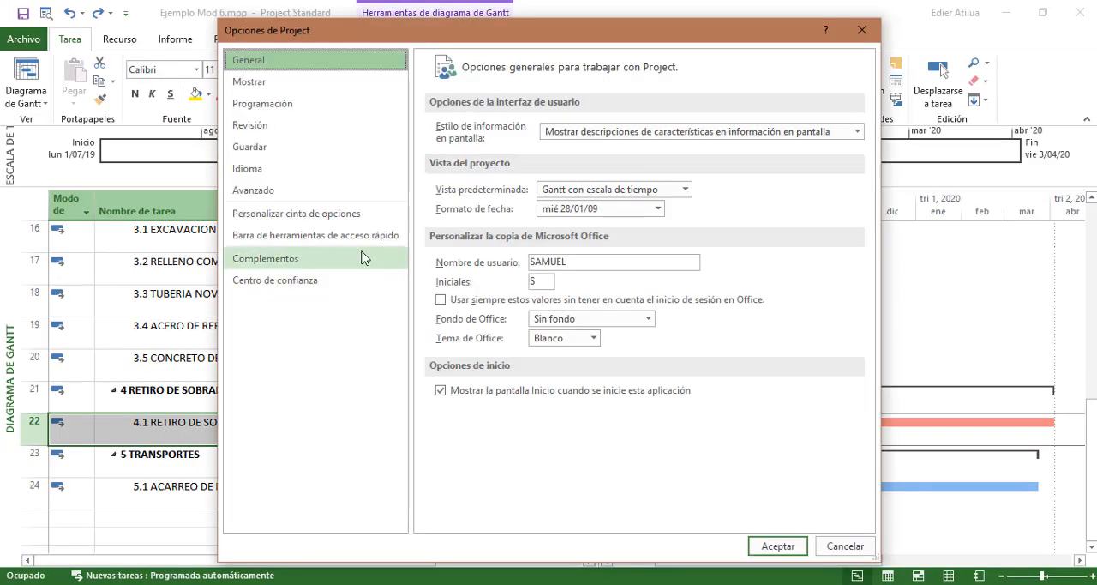
left_click(274, 192)
scroll(583, 312, "down", 10)
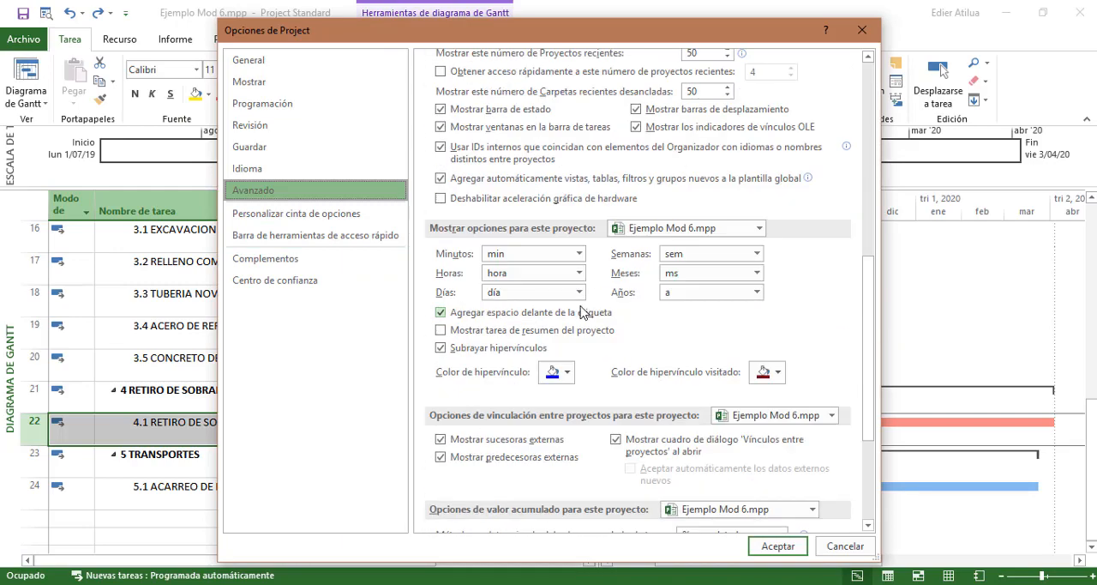
scroll(580, 312, "down", 5)
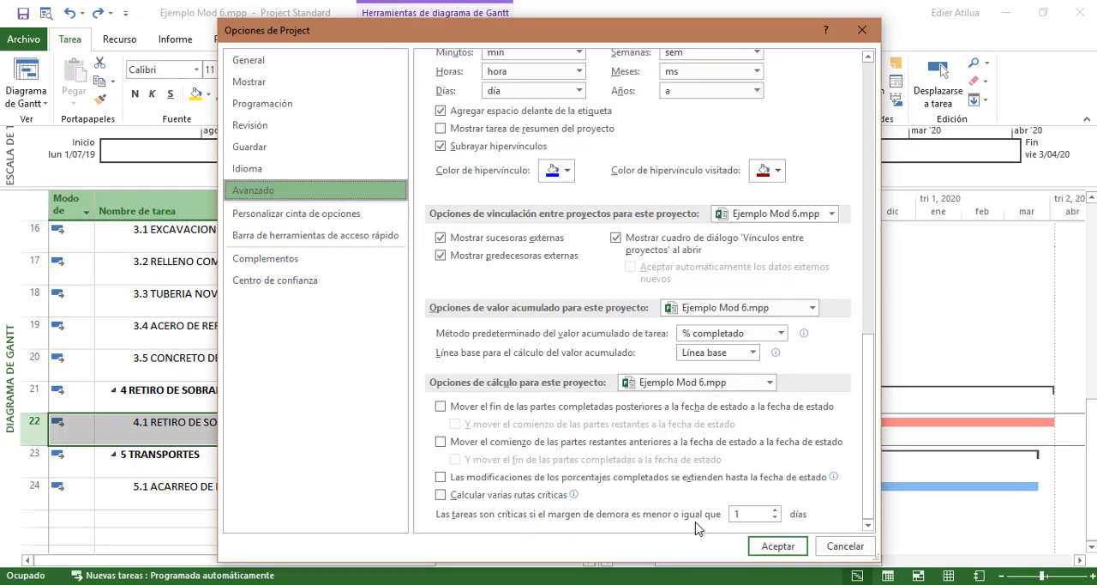
left_click(775, 510)
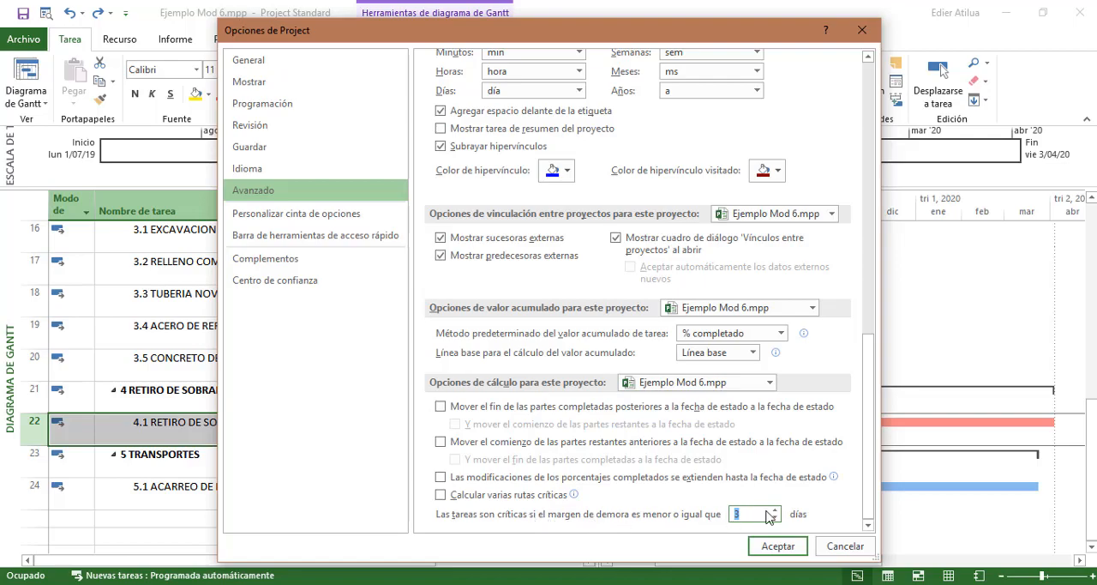
left_click(774, 510)
left_click(774, 549)
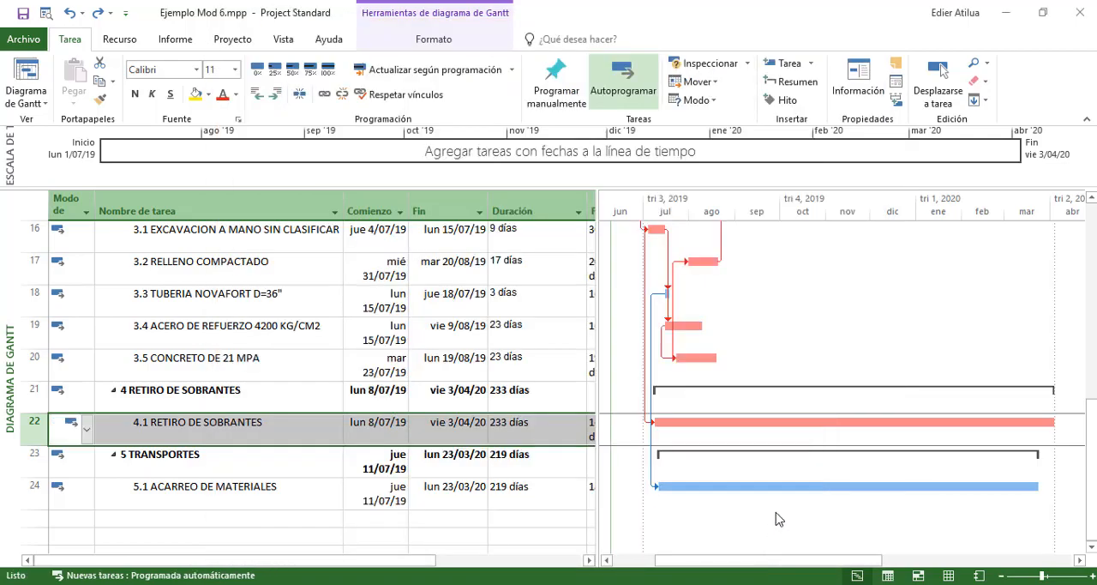
Look over the critical bars in all chapters and check the duration of 4.1 RETIRO DE SOBRANTES
scroll(791, 404, "up", 3)
scroll(793, 403, "up", 3)
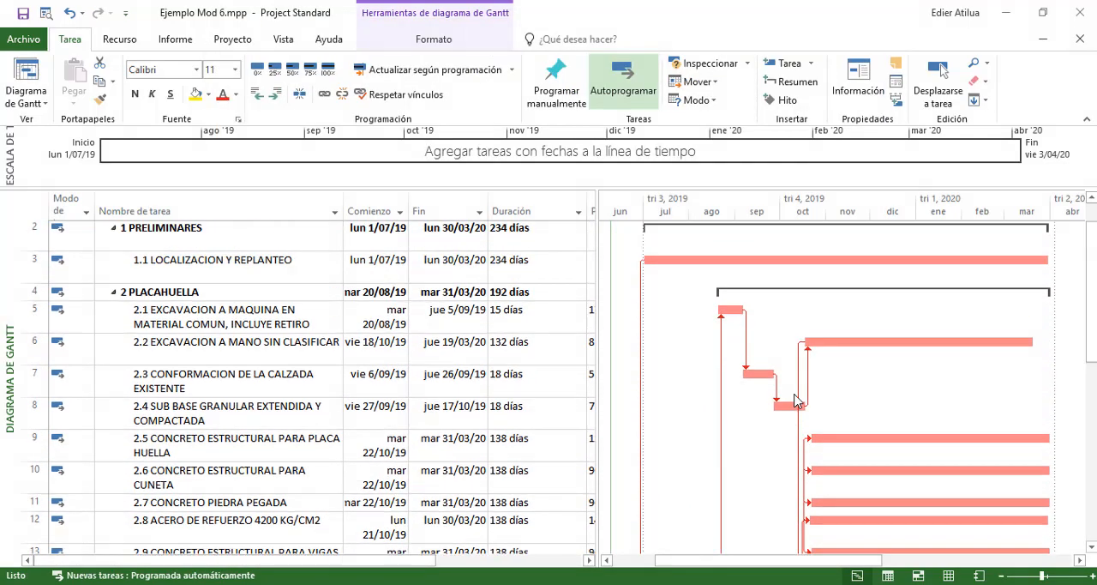
scroll(745, 341, "down", 7)
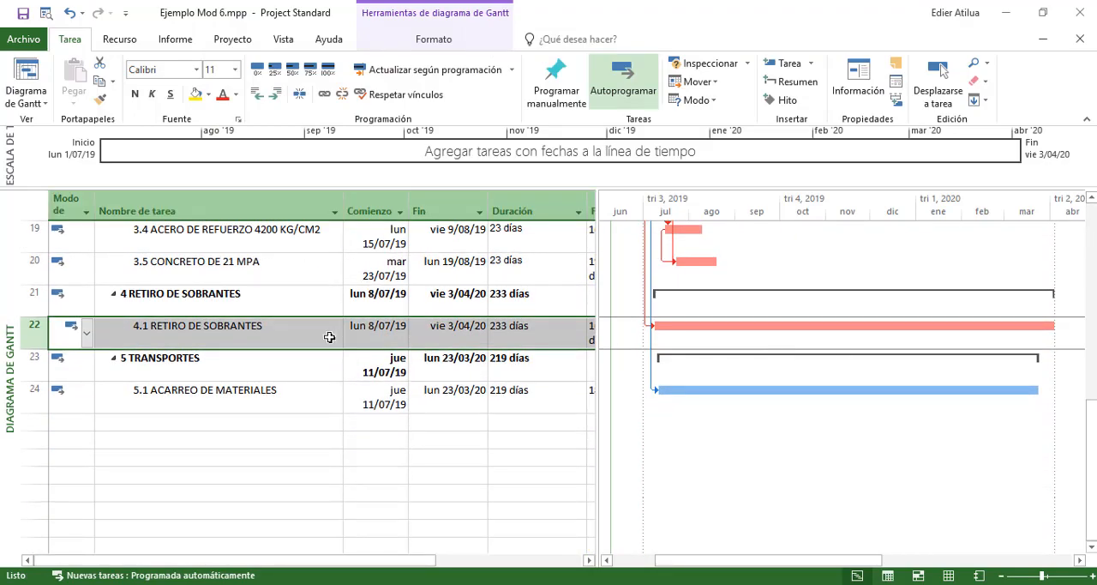
left_click(241, 353)
left_click(253, 330)
left_click(500, 342)
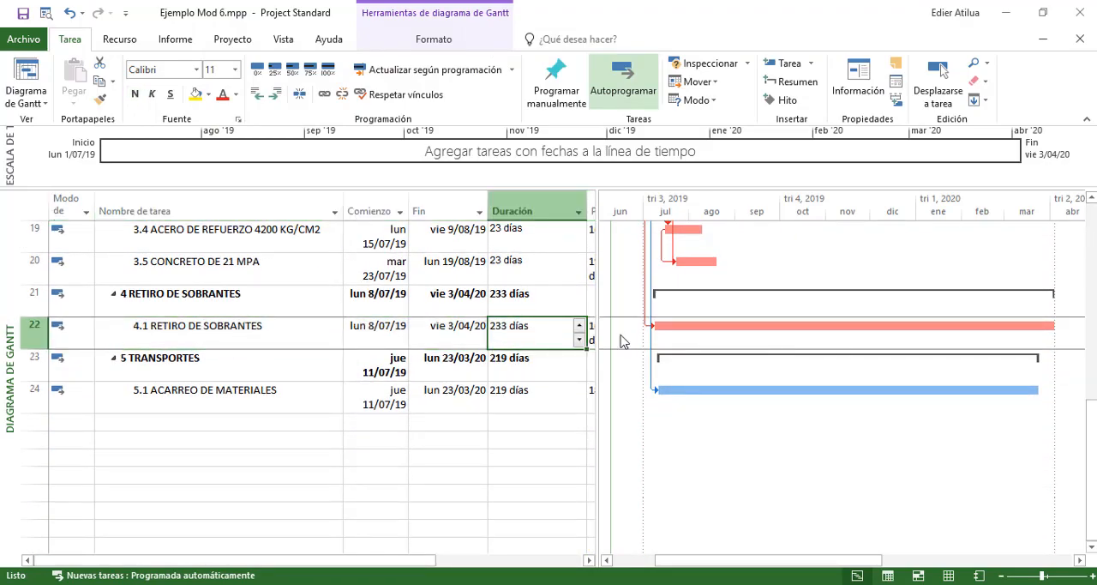
Review the critical links through chapters 1 to 4, and check the finish and duration of 5.1 ACARREO DE MATERIALES
scroll(787, 349, "up", 6)
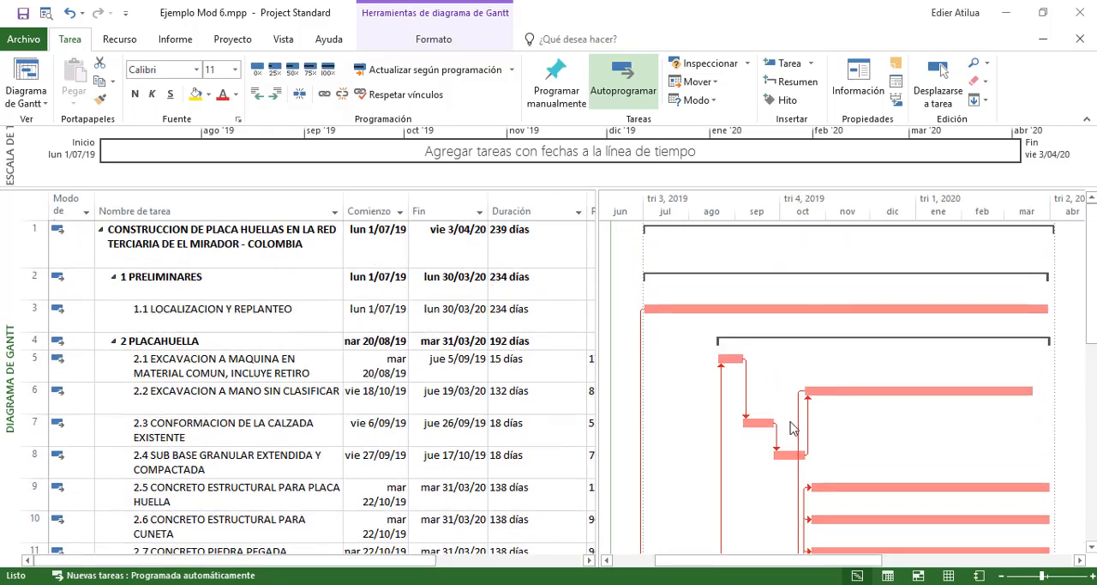
scroll(923, 366, "down", 4)
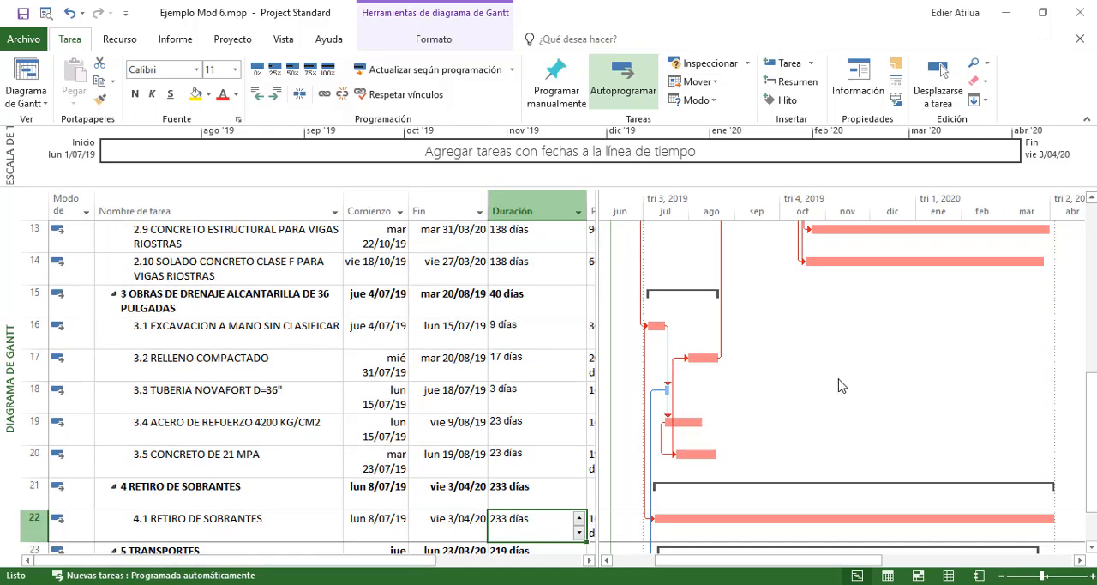
scroll(836, 381, "down", 2)
scroll(829, 372, "up", 2)
scroll(637, 359, "up", 4)
scroll(686, 308, "down", 4)
scroll(723, 283, "up", 3)
scroll(828, 318, "down", 5)
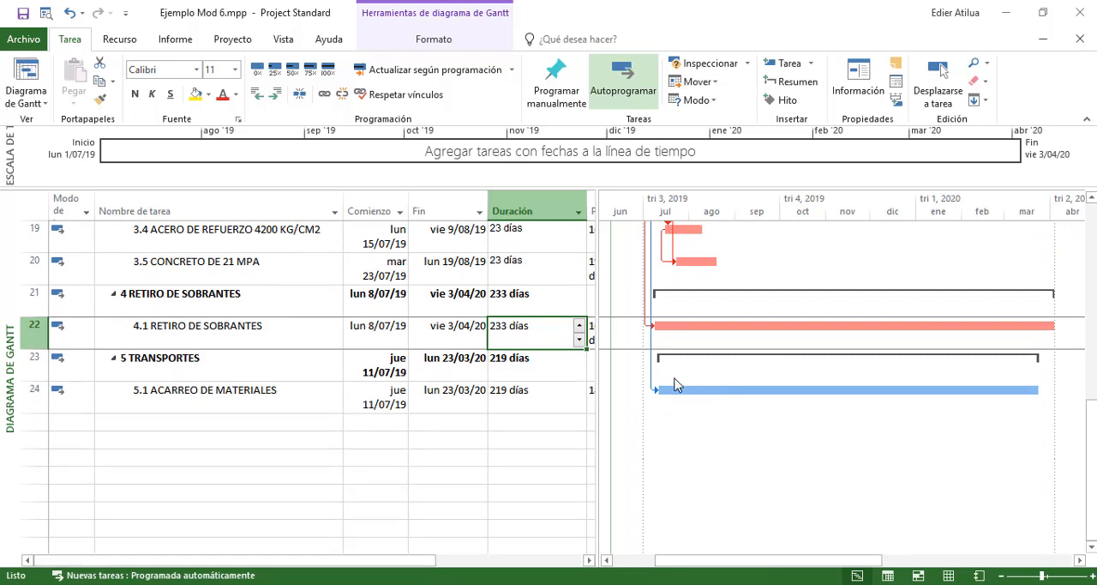
left_click(478, 390)
left_click(527, 385)
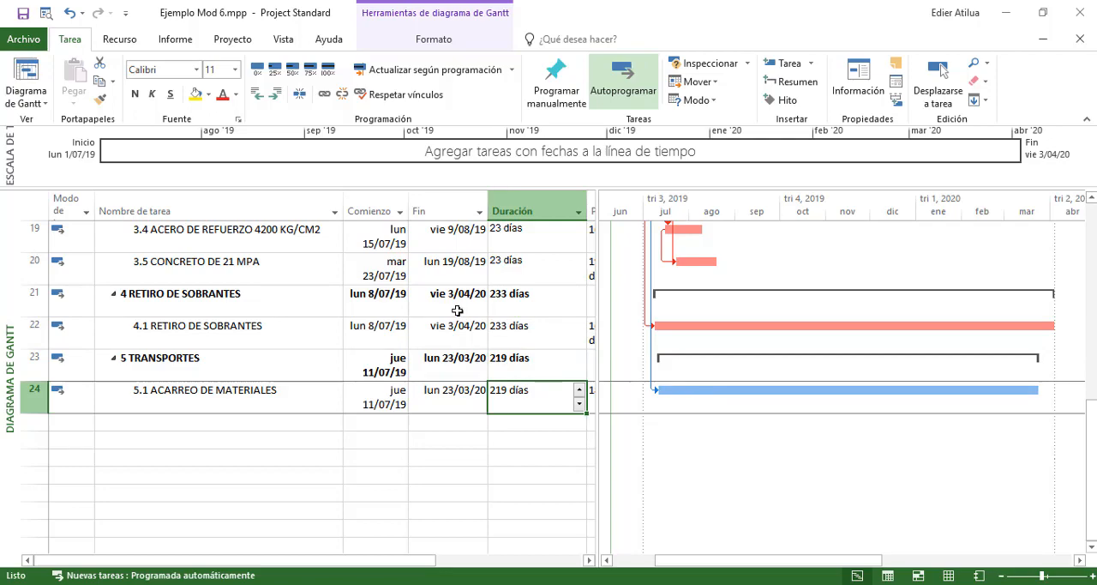
Switch to the Excel budget to look over the items that follow chapter 5 TRANSPORTES, and return to Project
key("alt+Tab")
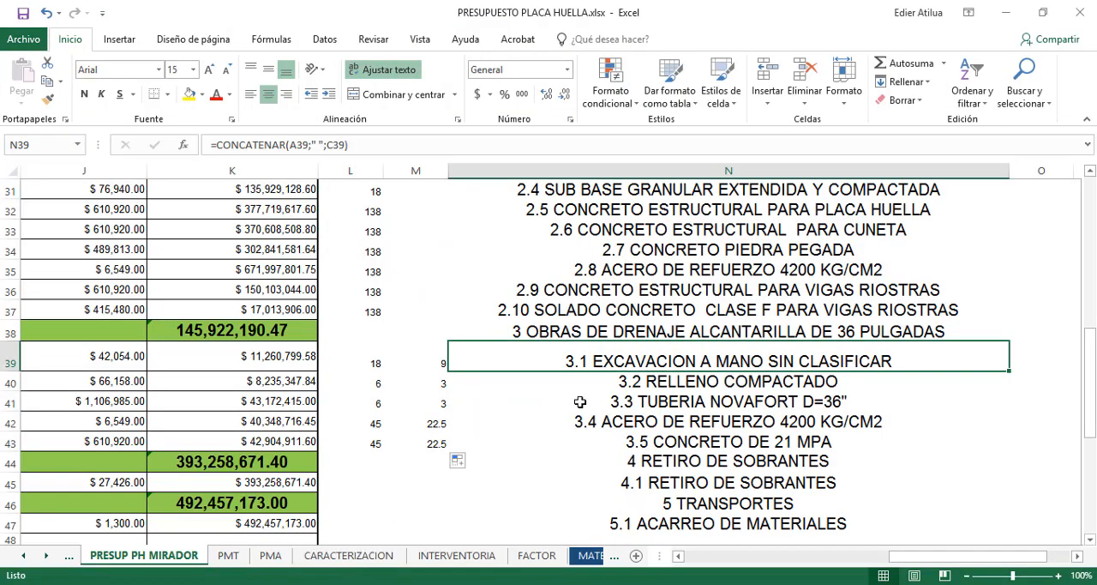
scroll(580, 401, "down", 3)
scroll(526, 345, "left", 5)
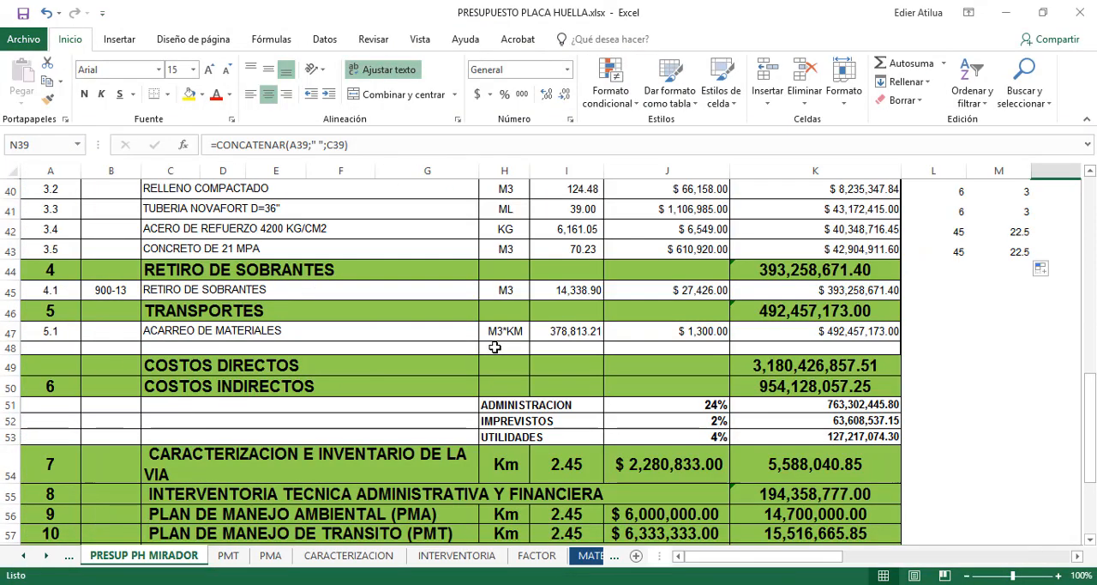
left_click(336, 584)
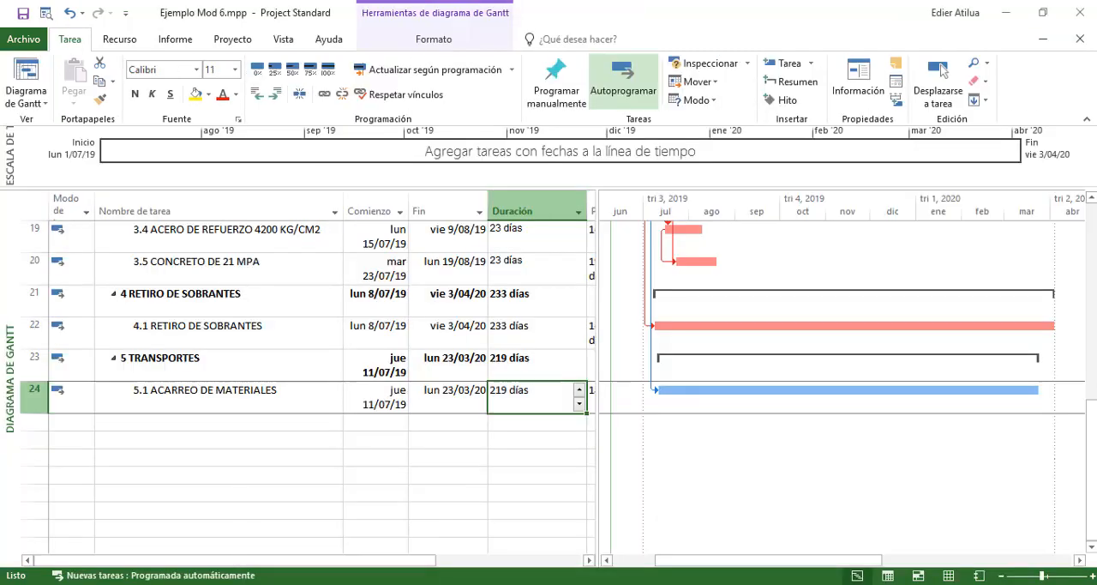
mouse_move(177, 583)
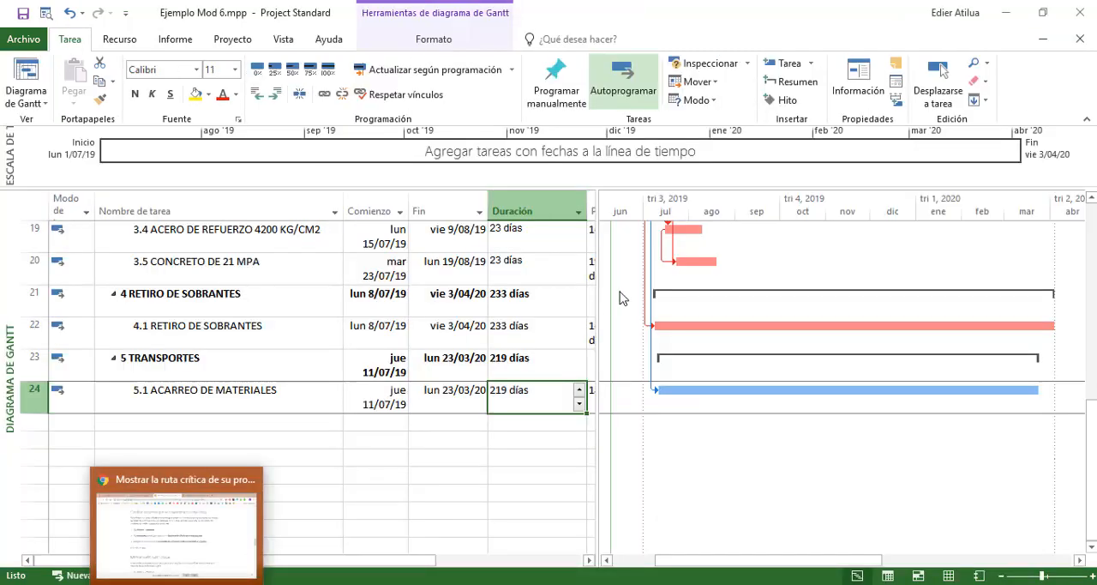
left_click(1010, 10)
left_click(336, 584)
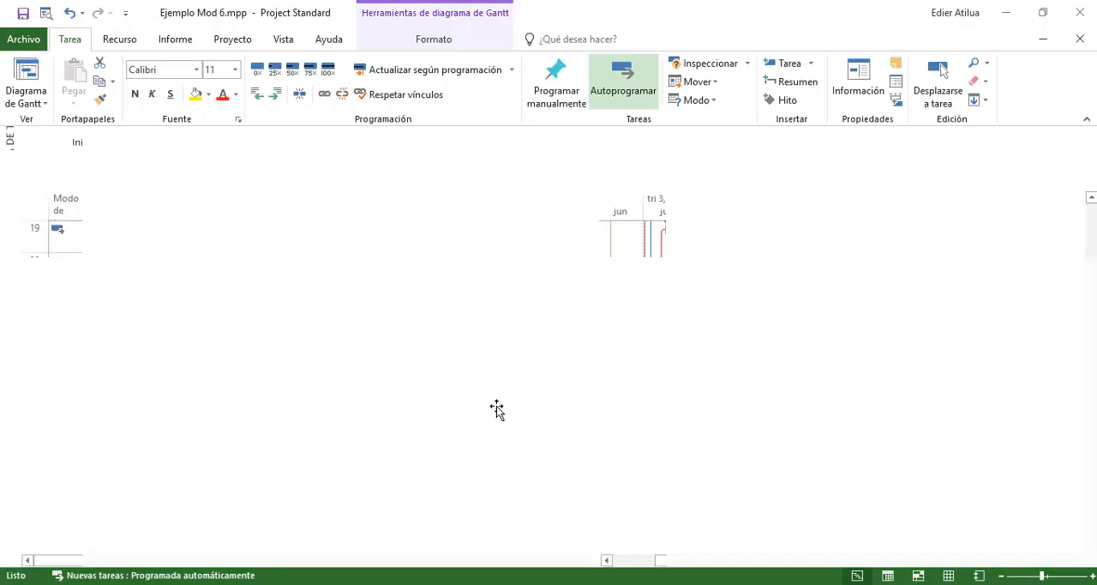
Trace the critical path through the whole Gantt chart, ending at the 4.1 RETIRO DE SOBRANTES bar
scroll(816, 322, "up", 4)
scroll(816, 322, "up", 3)
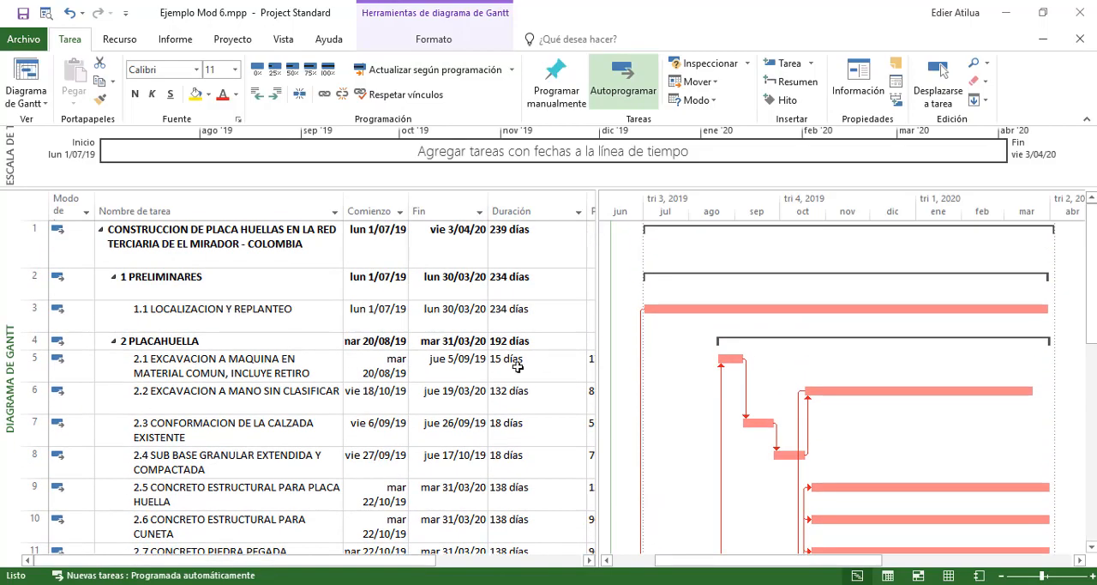
scroll(683, 343, "down", 5)
scroll(686, 343, "down", 2)
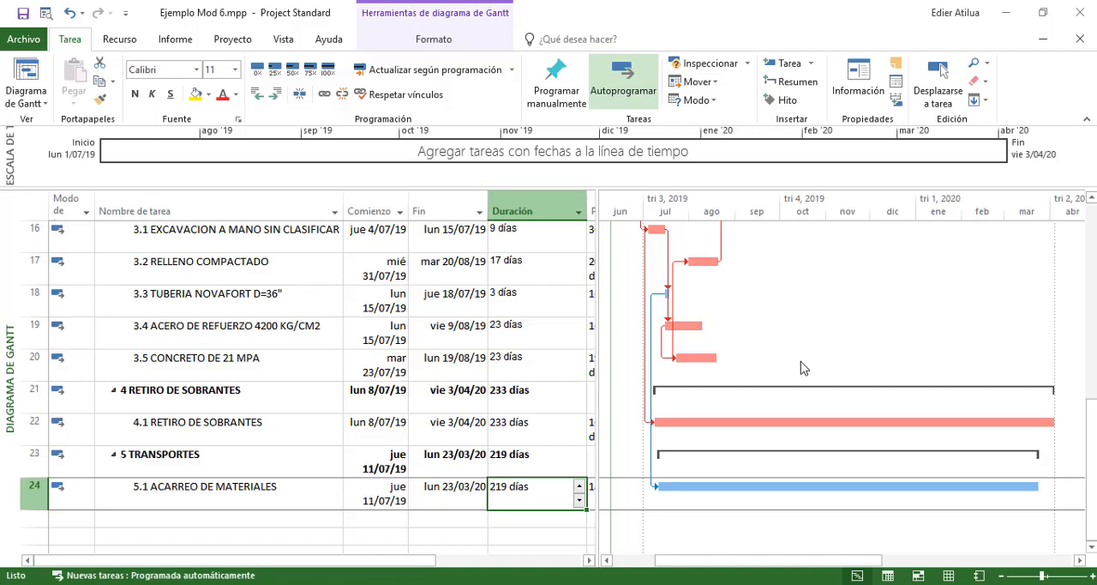
scroll(771, 373, "up", 3)
scroll(688, 380, "down", 2)
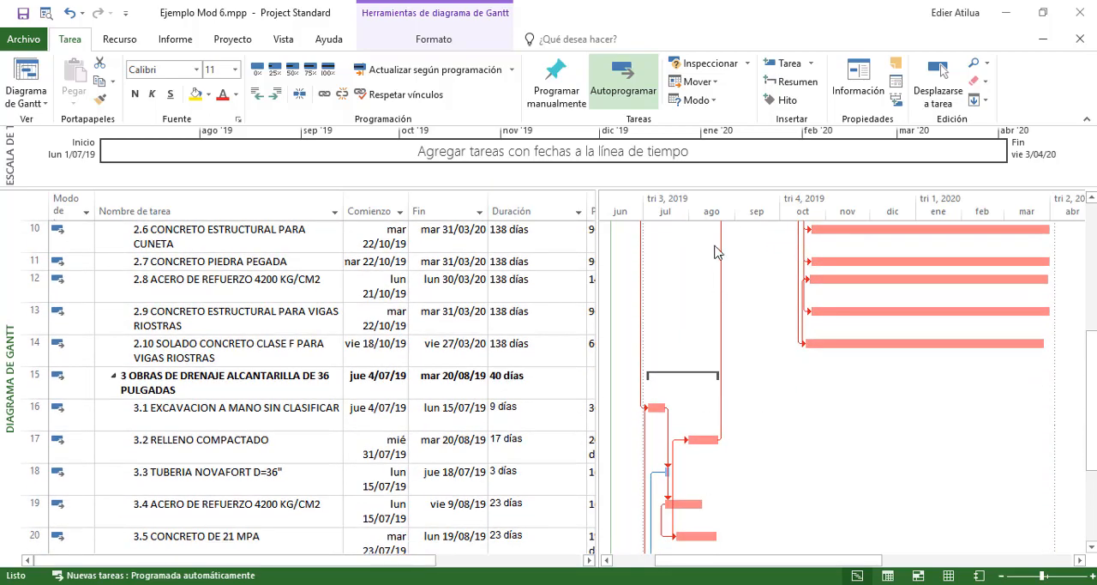
scroll(724, 266, "up", 3)
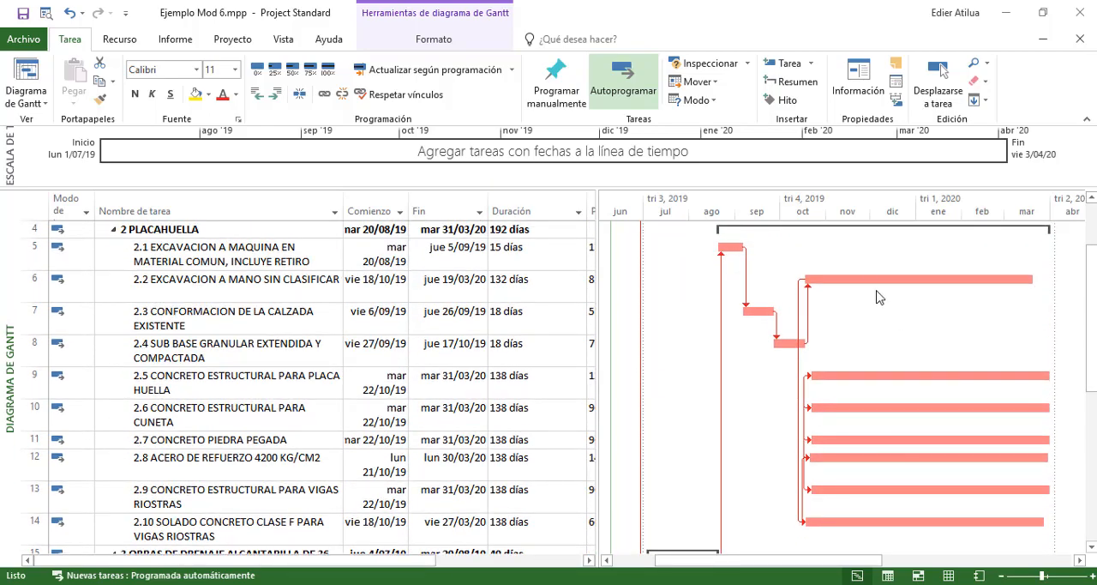
scroll(807, 313, "down", 3)
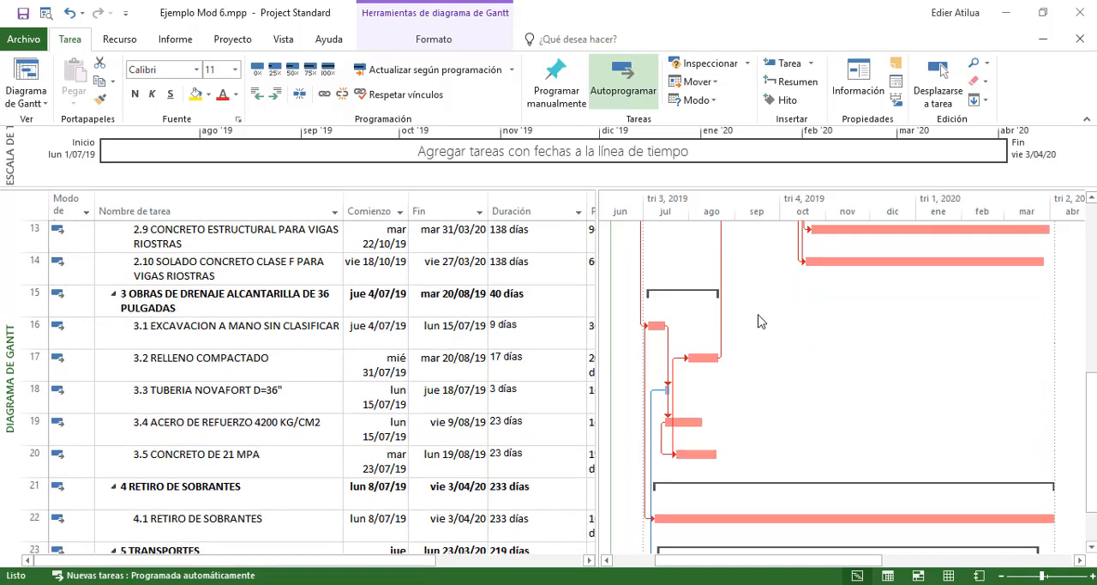
scroll(754, 321, "down", 1)
left_click(259, 437)
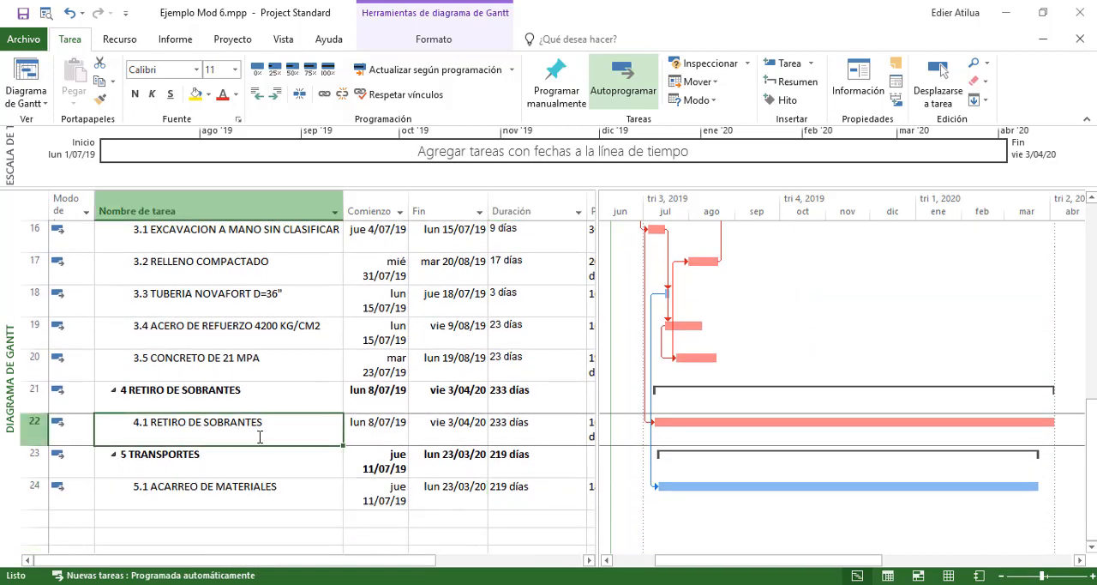
left_click(760, 423)
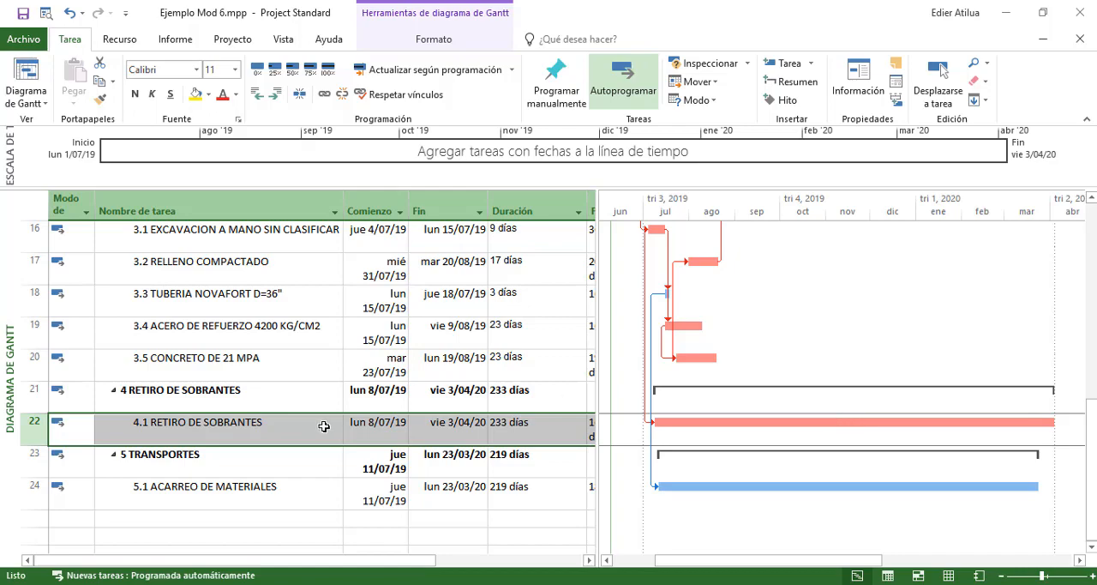
In the Excel budget, review the rows for 6 COSTOS INDIRECTOS and chapters 7 to 10 down to COSTO TOTAL DE LA OBRA, and return to Project
key("alt+Tab")
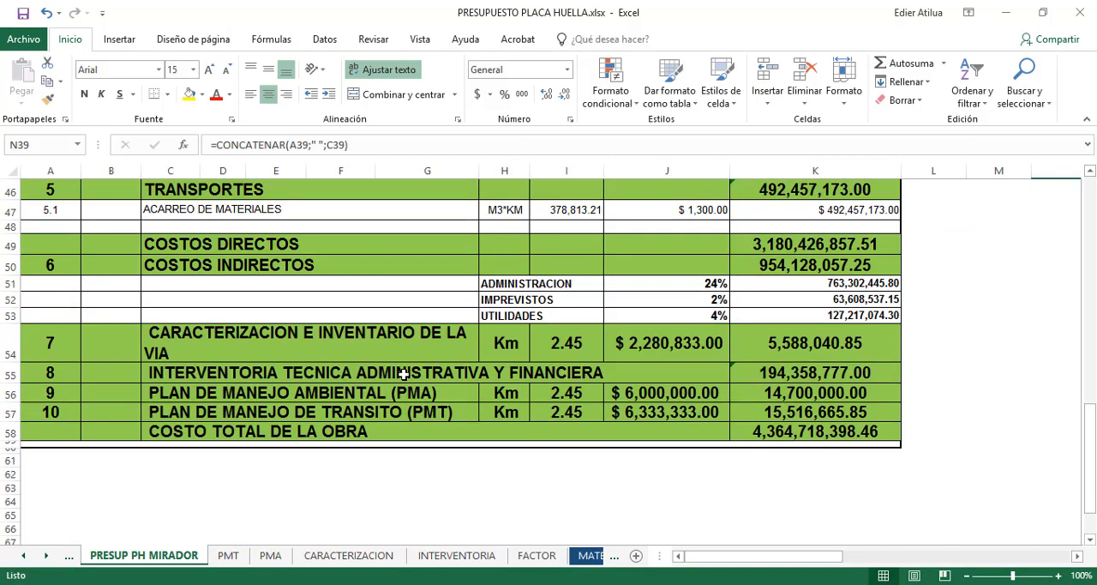
scroll(403, 374, "up", 1)
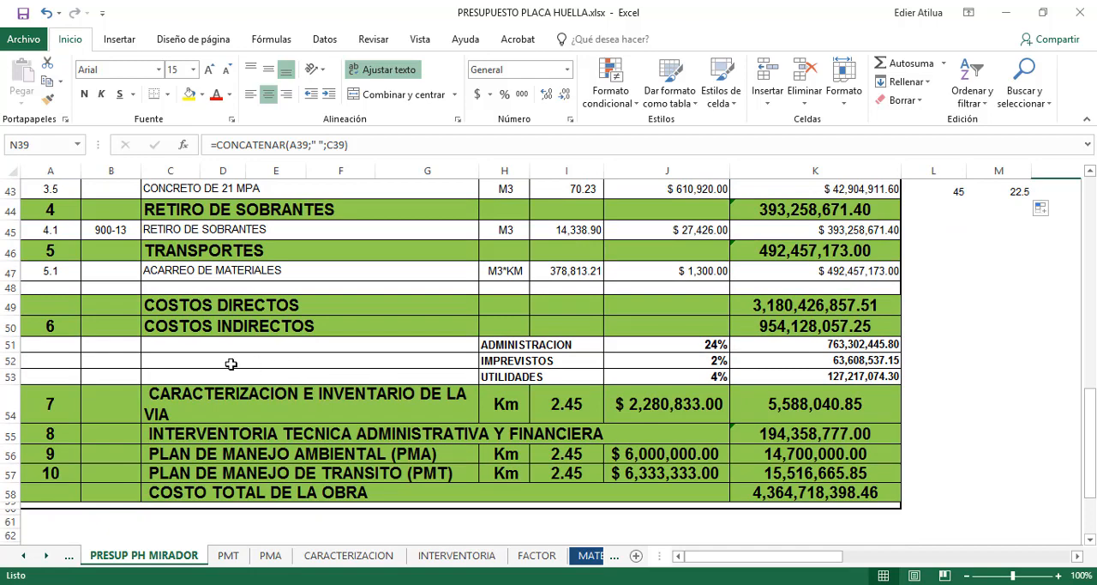
left_click_drag(53, 326, 830, 334)
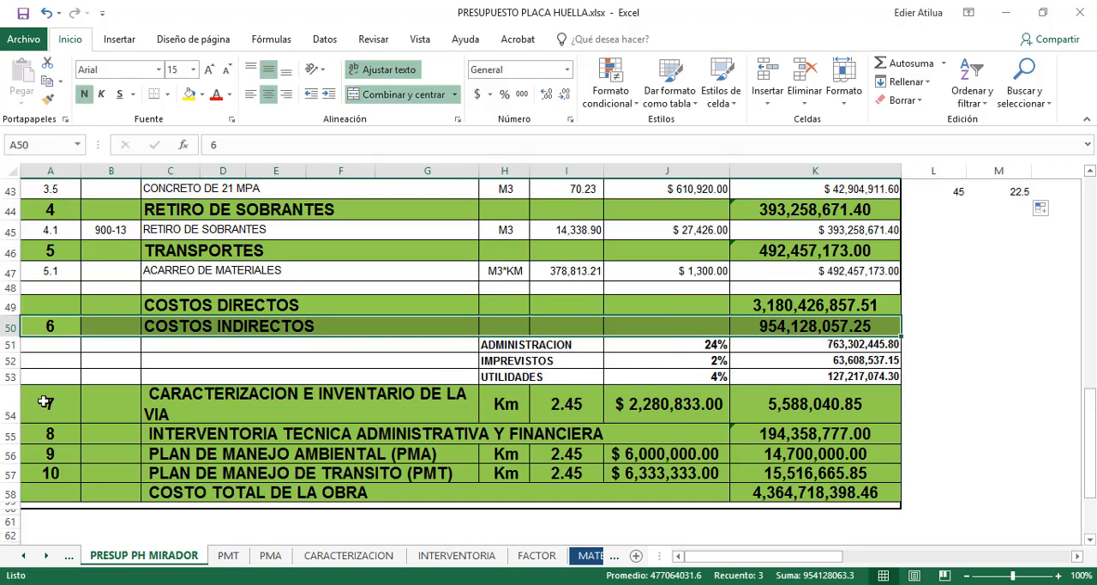
left_click_drag(46, 401, 801, 488)
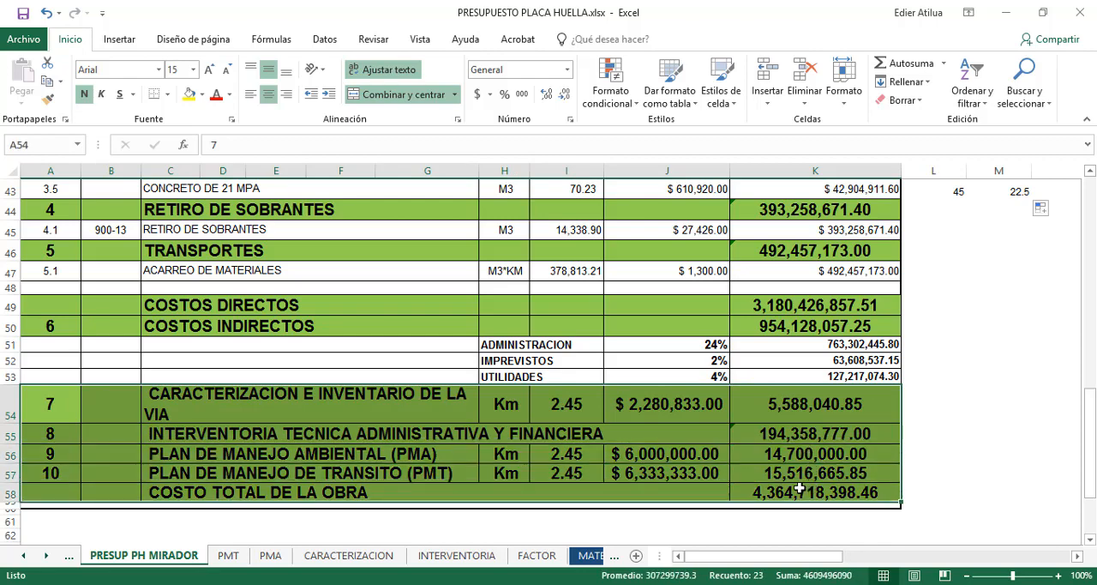
key("alt+Tab")
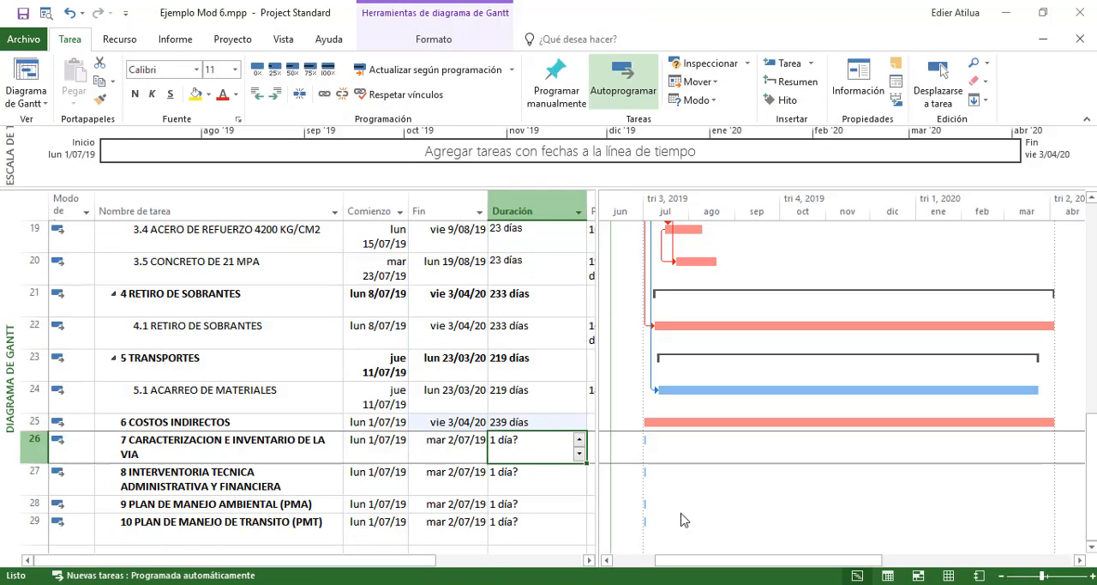
left_click(376, 584)
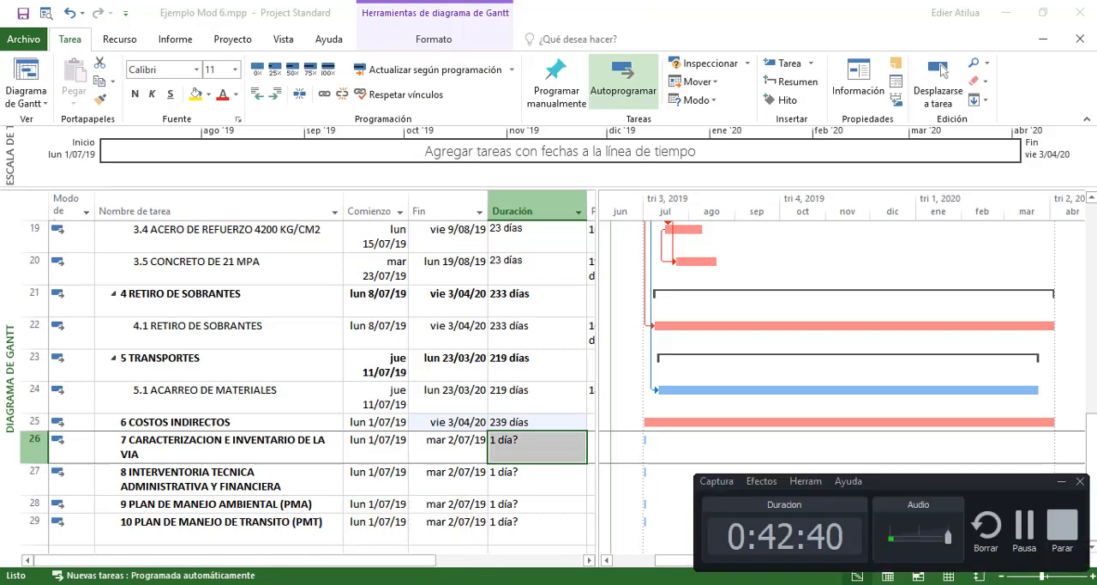
left_click(376, 584)
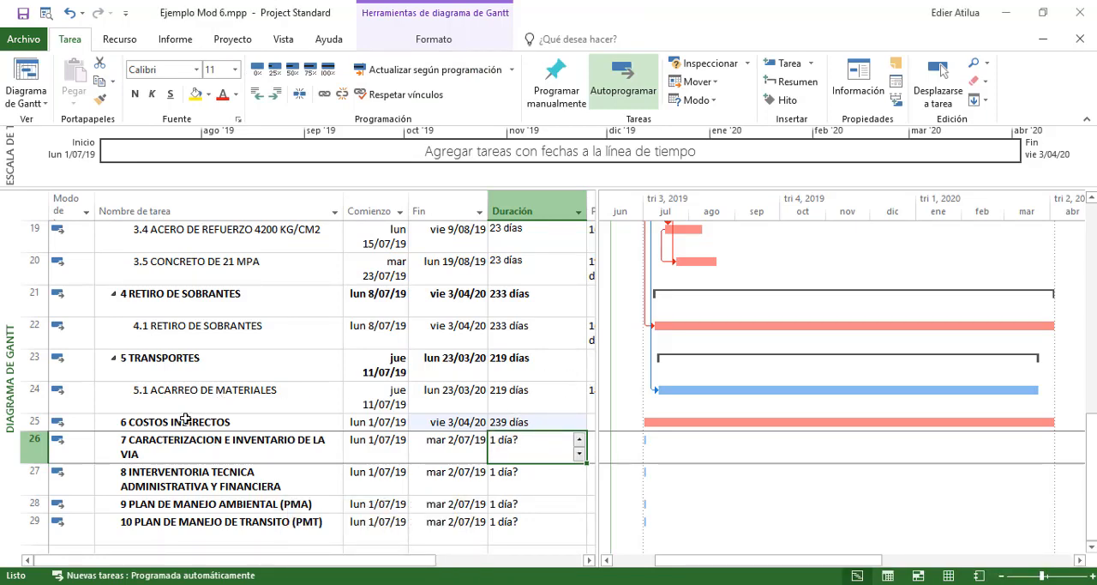
Look over the added chapters 6 to 10 and check the start, finish and duration of 6 COSTOS INDIRECTOS
left_click_drag(185, 418, 202, 515)
left_click(525, 419)
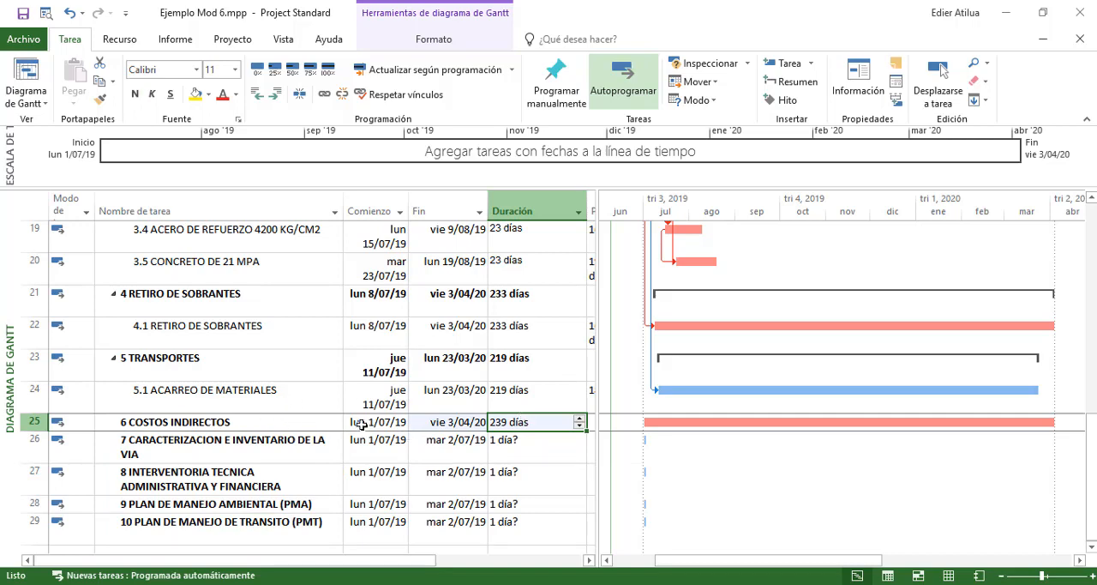
left_click_drag(362, 424, 421, 420)
left_click(523, 420)
left_click(445, 419)
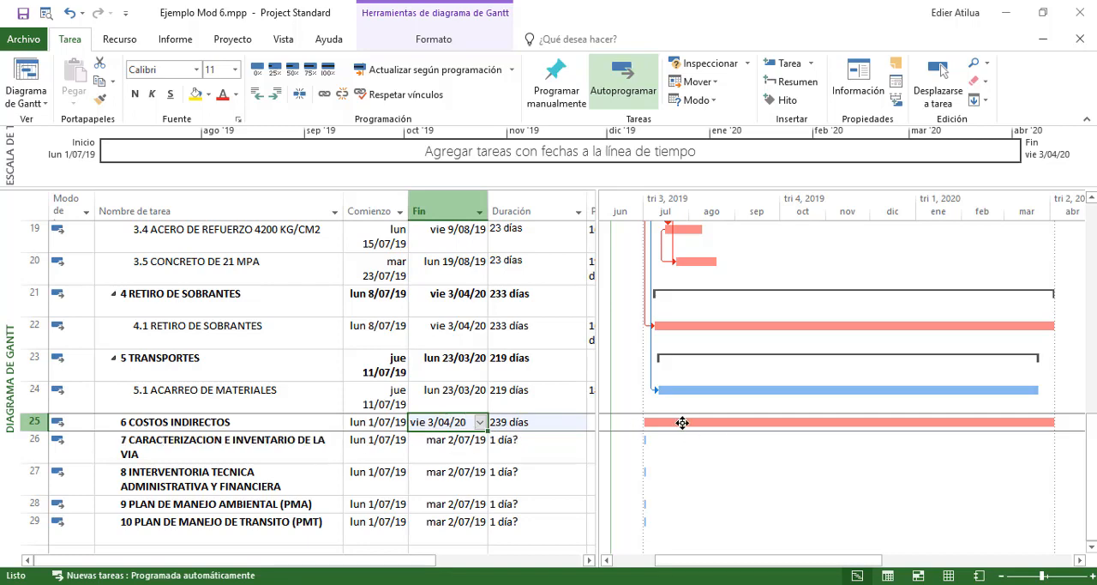
Set the duration of 7 CARACTERIZACION E INVENTARIO DE LA VIA to 30 days
left_click(275, 449)
left_click(383, 451)
left_click(462, 452)
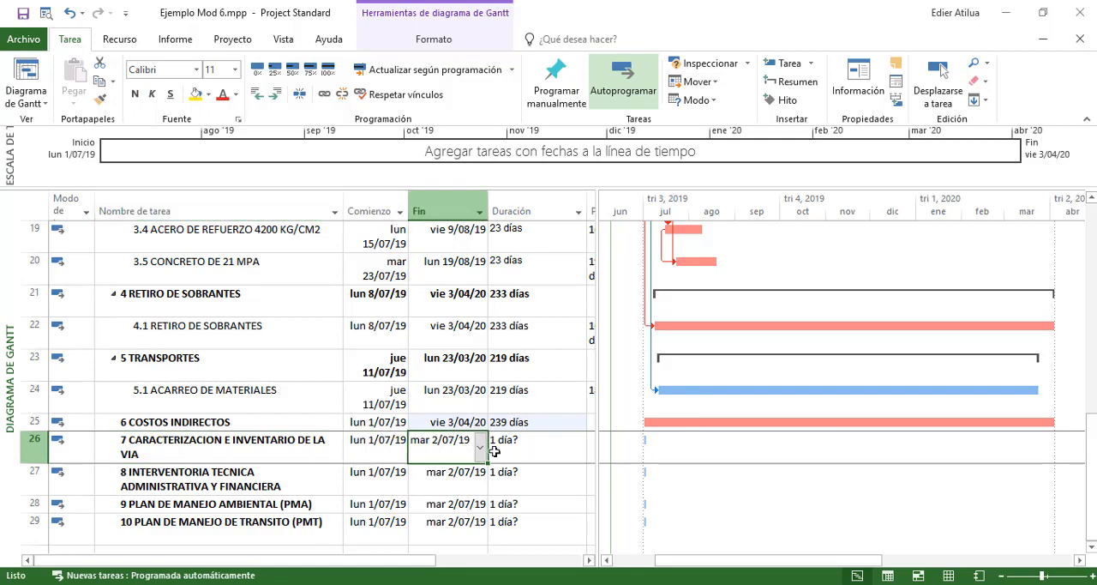
left_click(523, 447)
type("30")
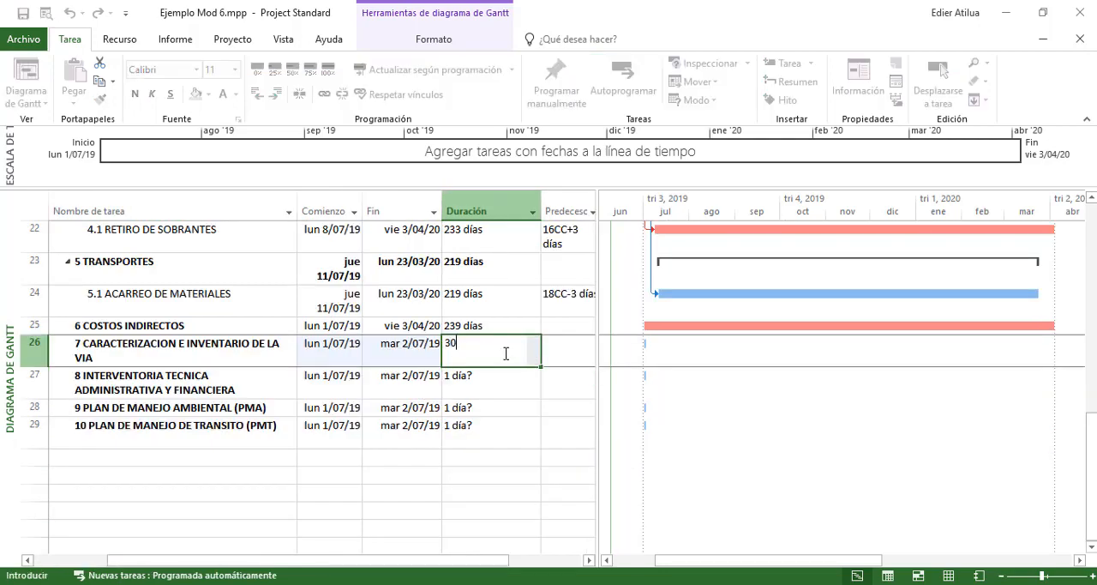
key("Return")
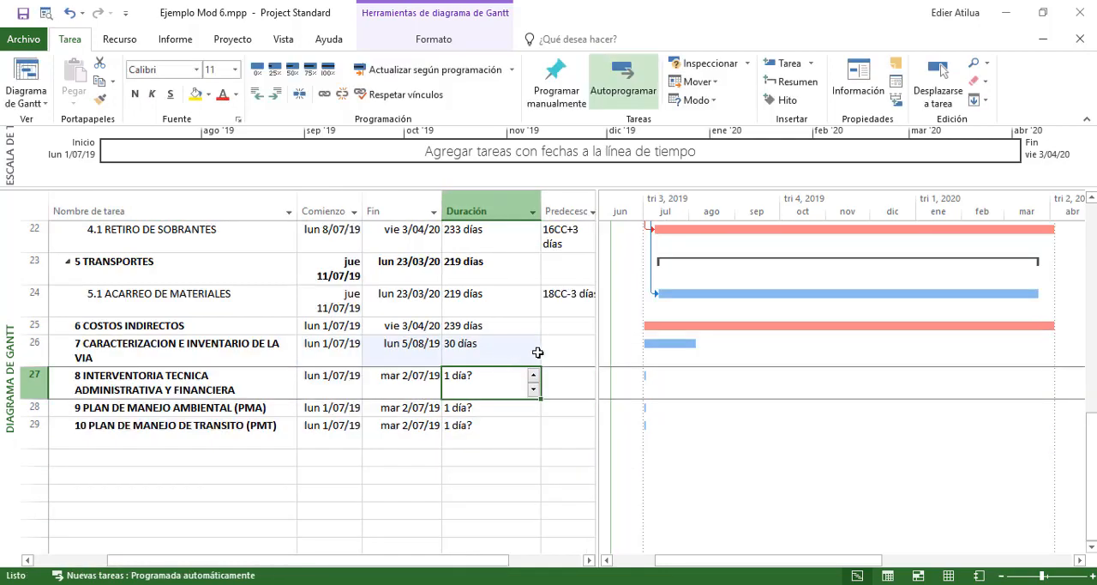
Link 7 CARACTERIZACION E INVENTARIO DE LA VIA to task 9 with the predecessor 9FF and check its finish date
left_click(565, 351)
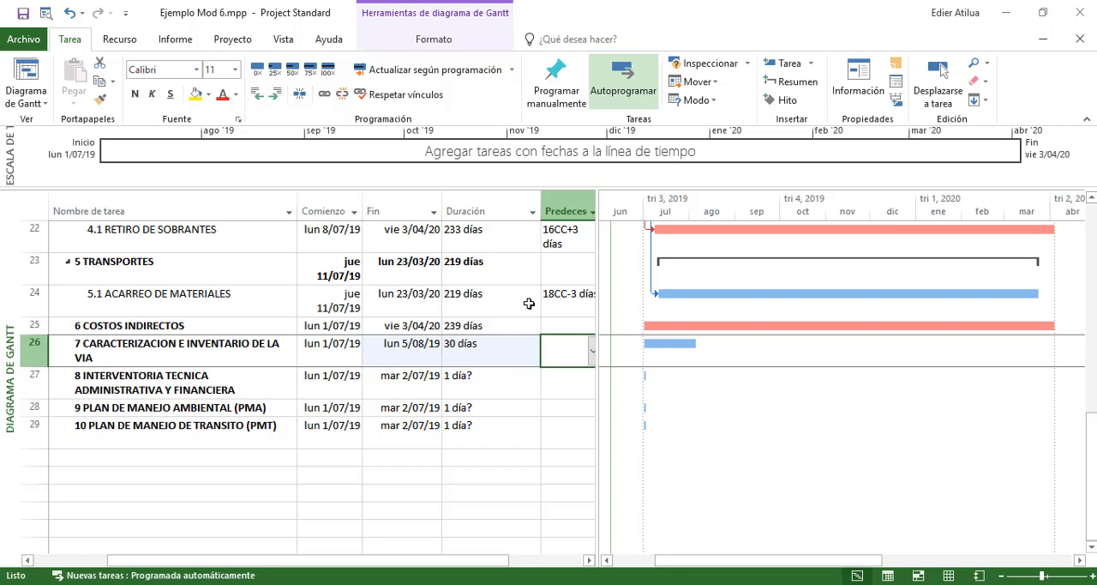
type("9ff")
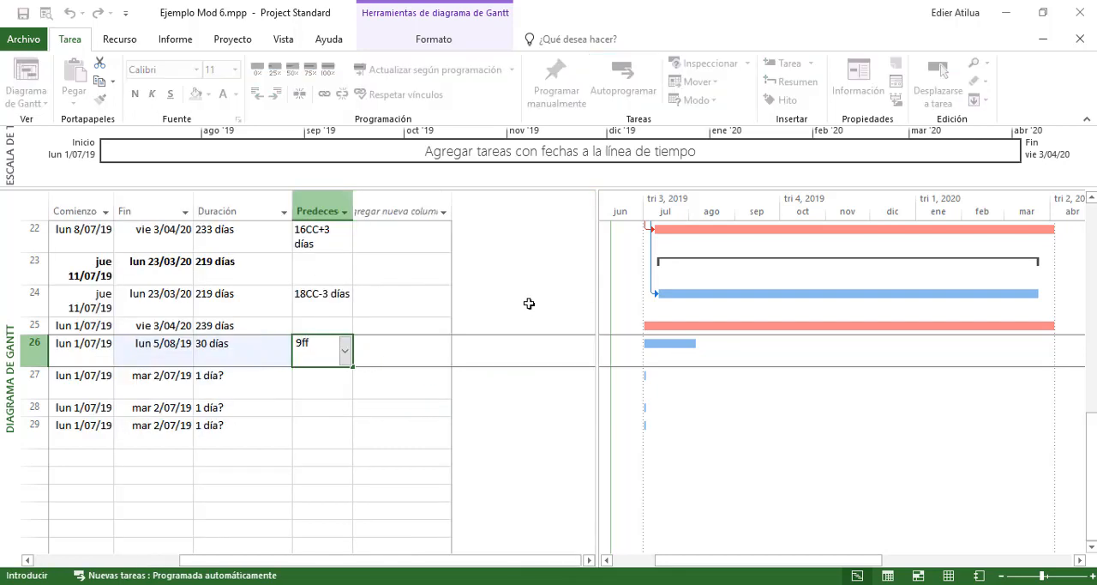
key("Return")
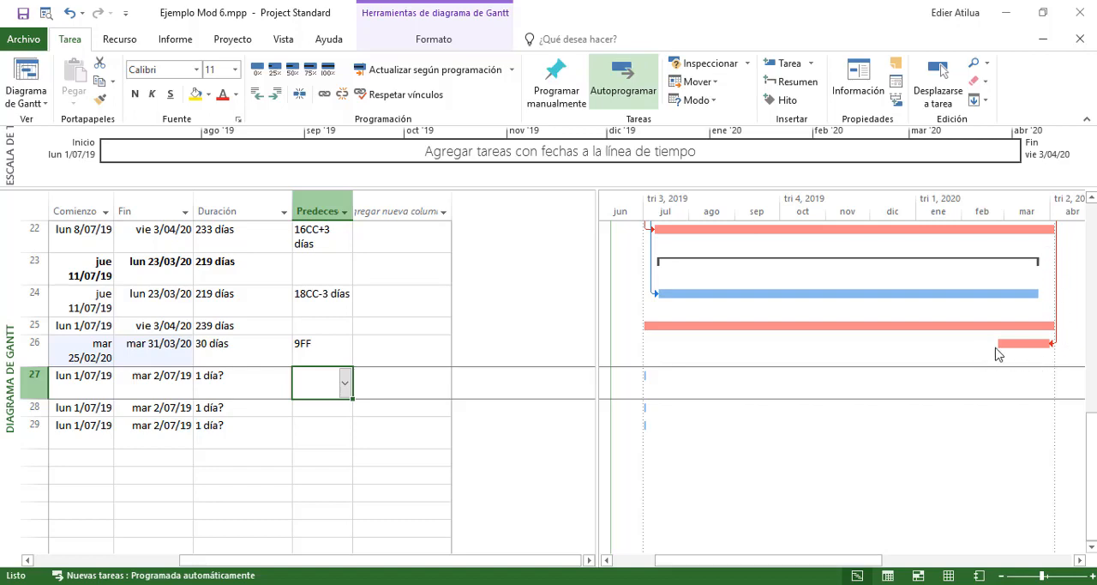
left_click_drag(520, 561, 446, 561)
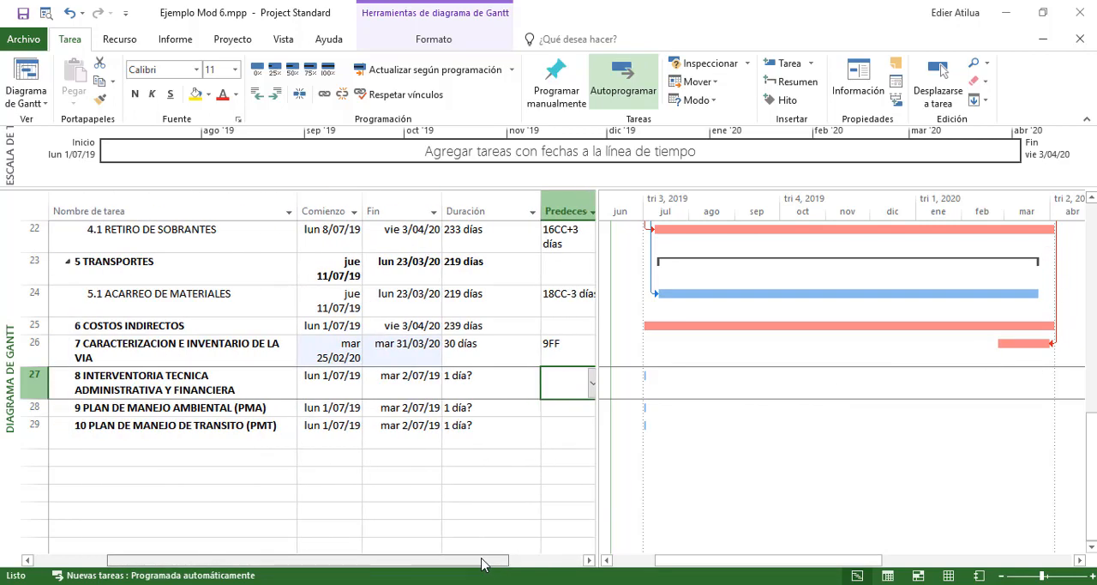
left_click(427, 346)
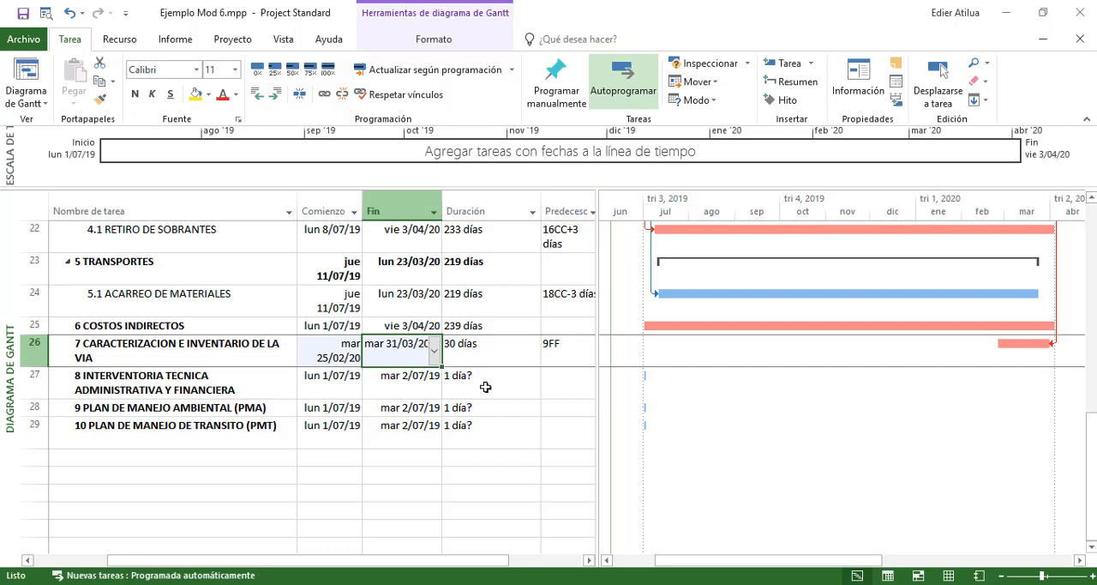
Set the durations of 8 INTERVENTORIA TECNICA, 9 PLAN DE MANEJO AMBIENTAL and 10 PLAN DE MANEJO DE TRANSITO to 239 days each
left_click(514, 380)
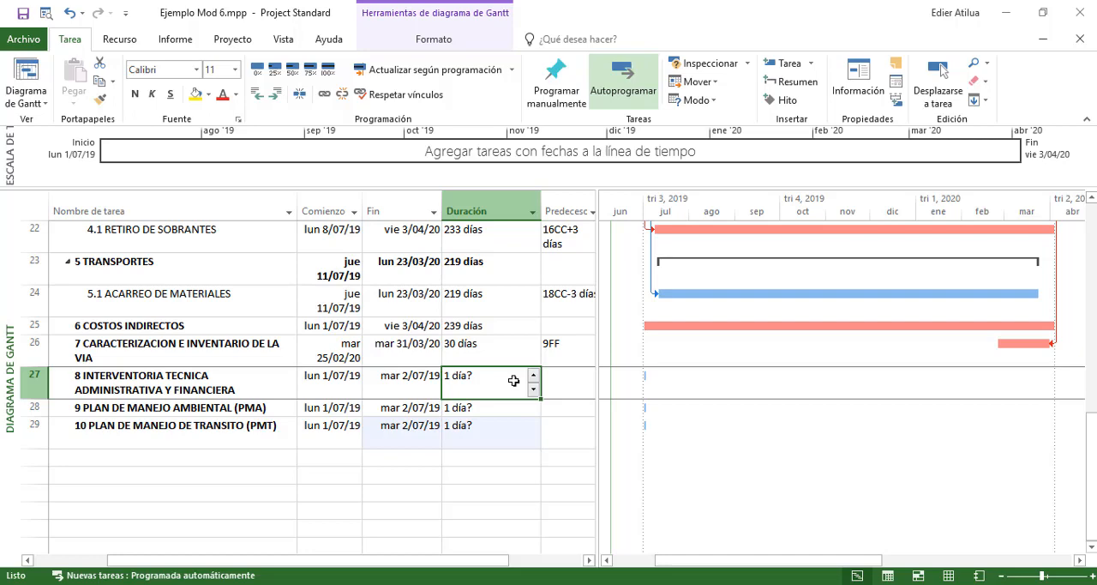
type("239")
key("Return")
type("23")
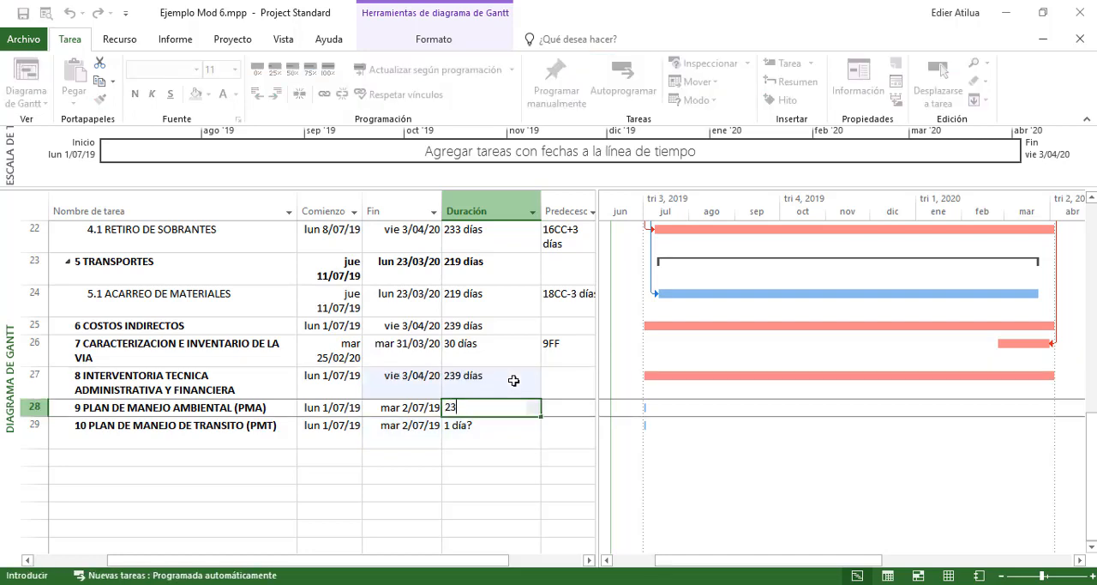
type("*")
key("Return")
key("Return")
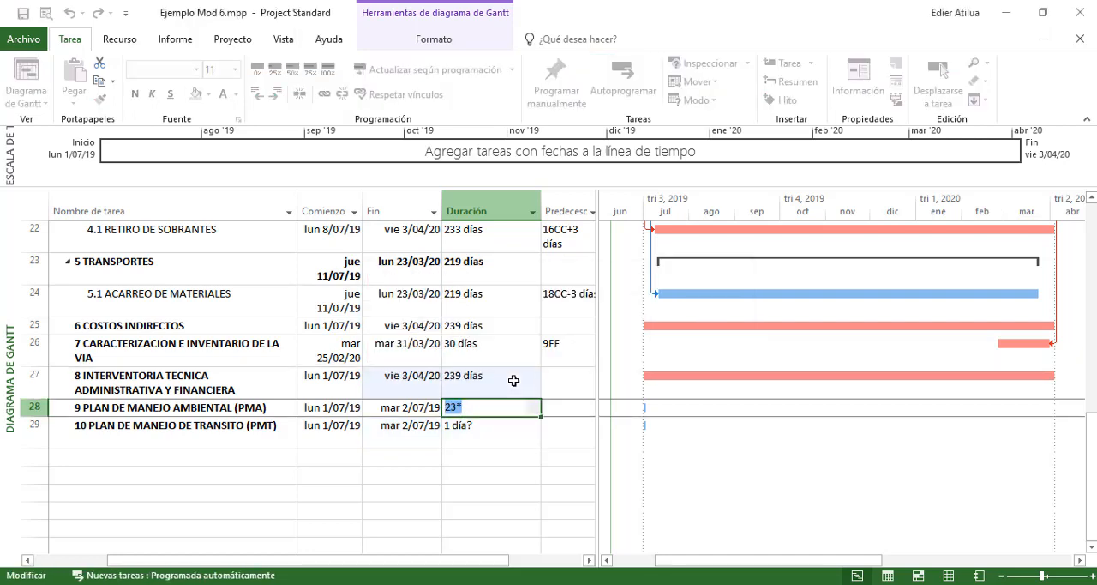
type("239")
key("Return")
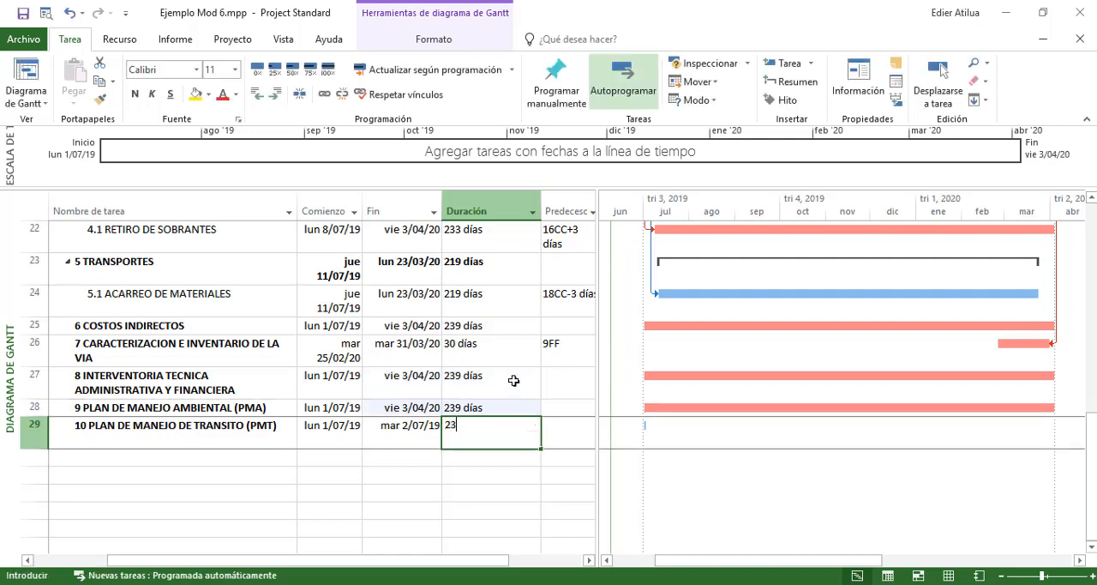
key("Return")
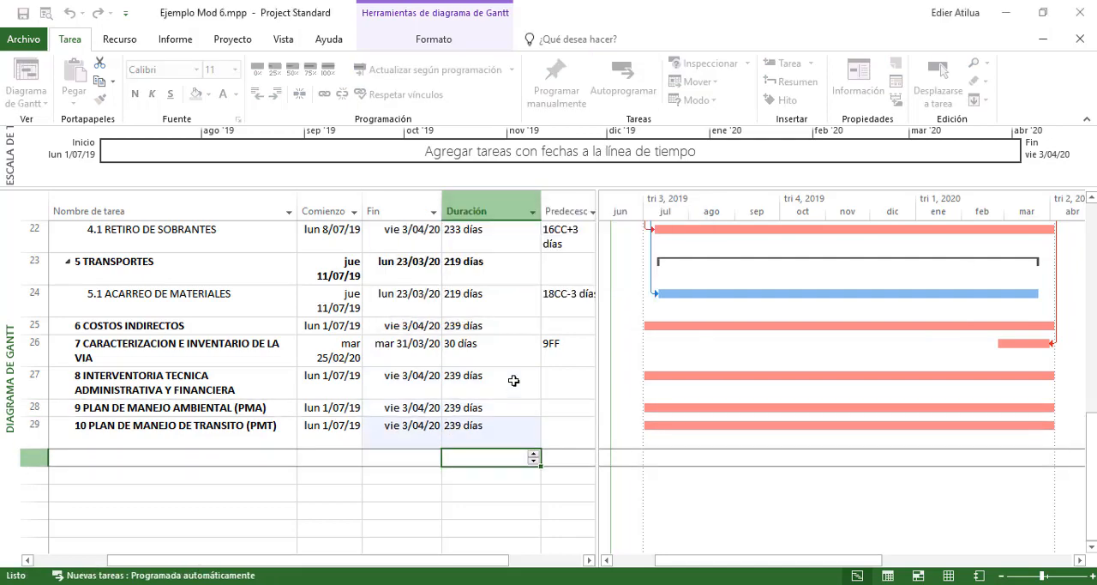
Review the whole Gantt chart and its critical bars, from 1 PRELIMINARES down to chapter 10
scroll(882, 421, "up", 7)
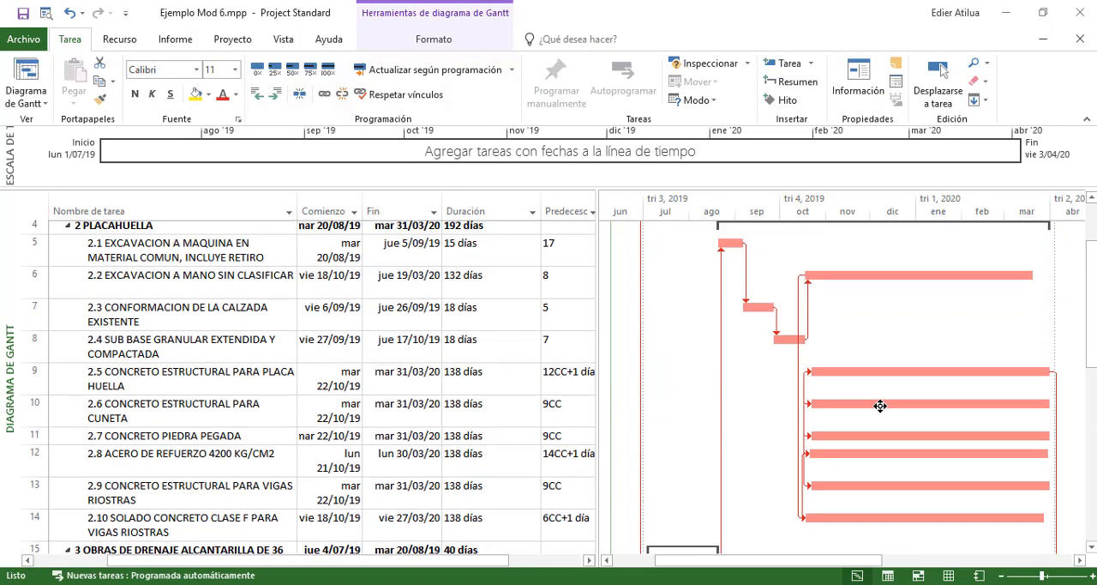
scroll(882, 400, "down", 4)
scroll(882, 402, "down", 3)
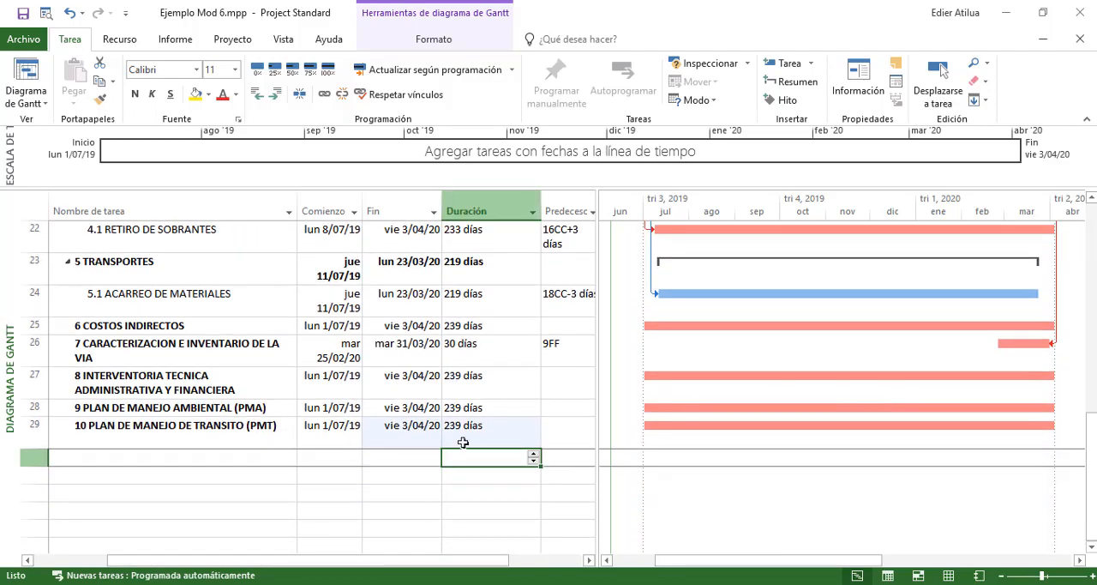
scroll(911, 434, "up", 4)
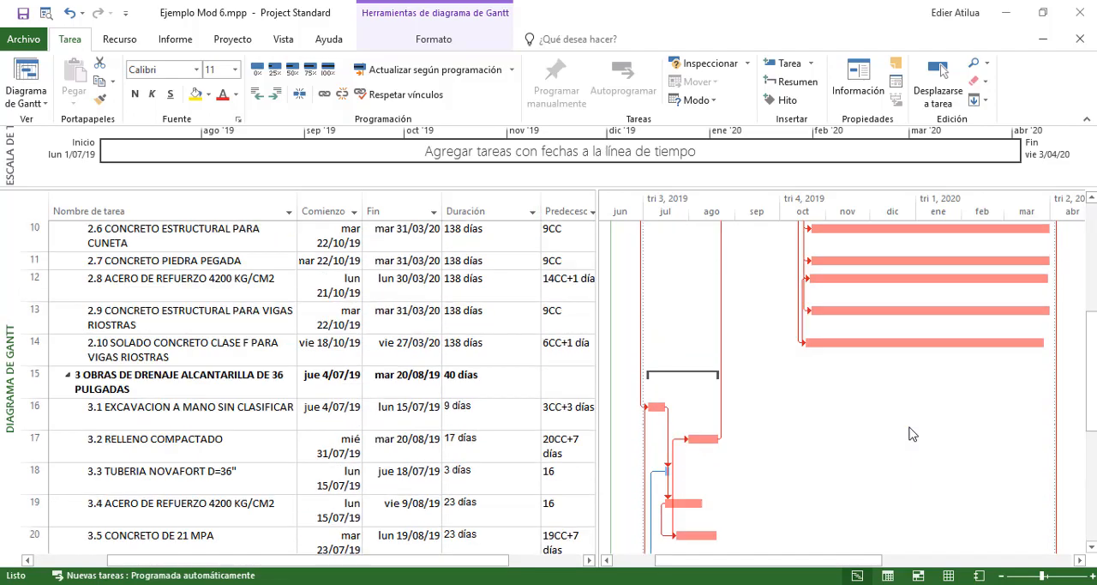
scroll(911, 434, "up", 4)
scroll(799, 304, "down", 4)
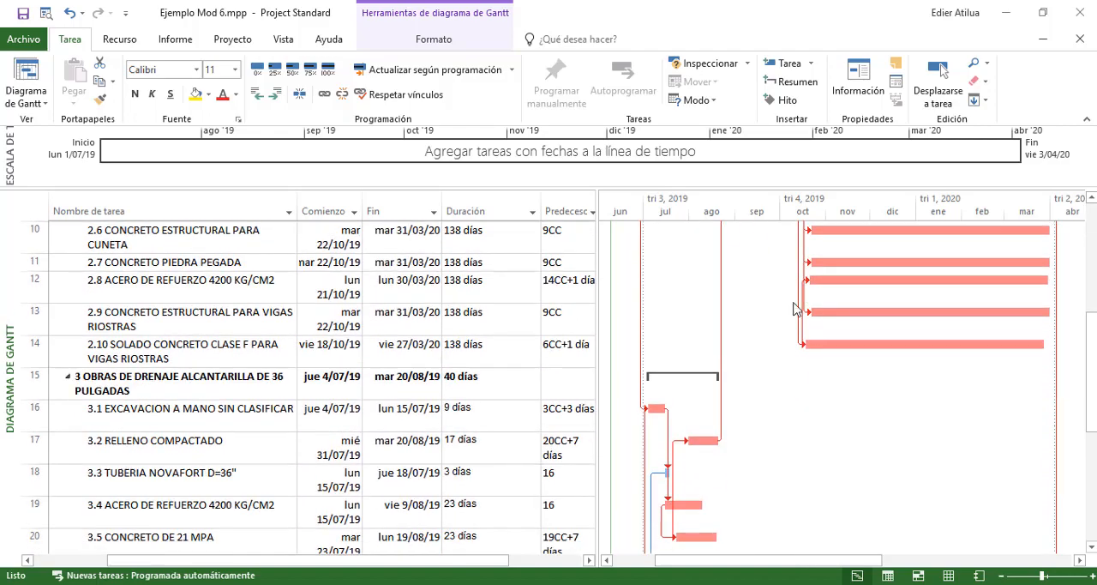
scroll(771, 269, "down", 4)
scroll(799, 343, "up", 8)
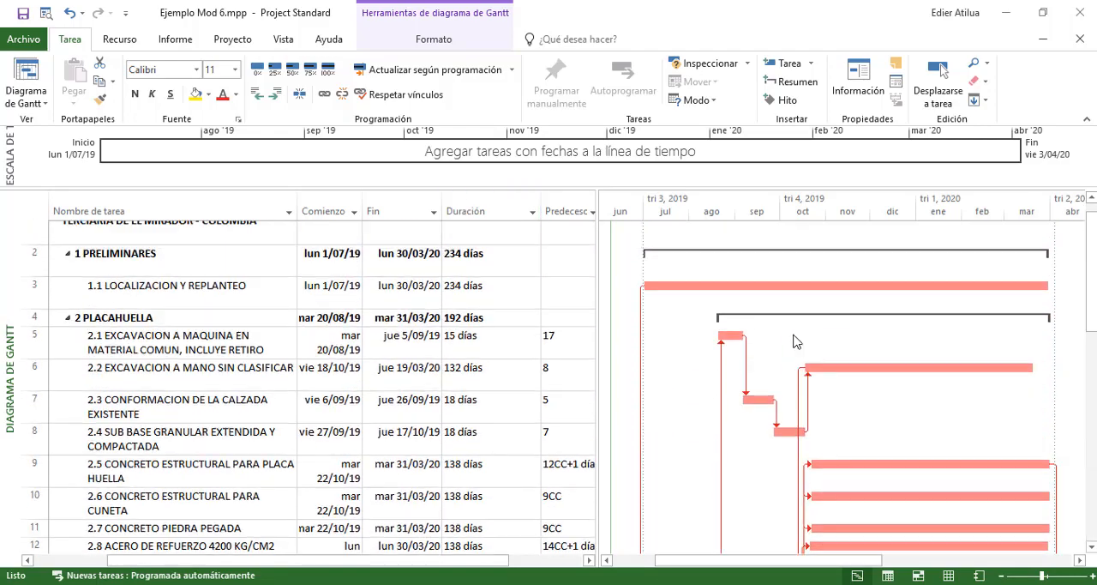
scroll(277, 447, "down", 7)
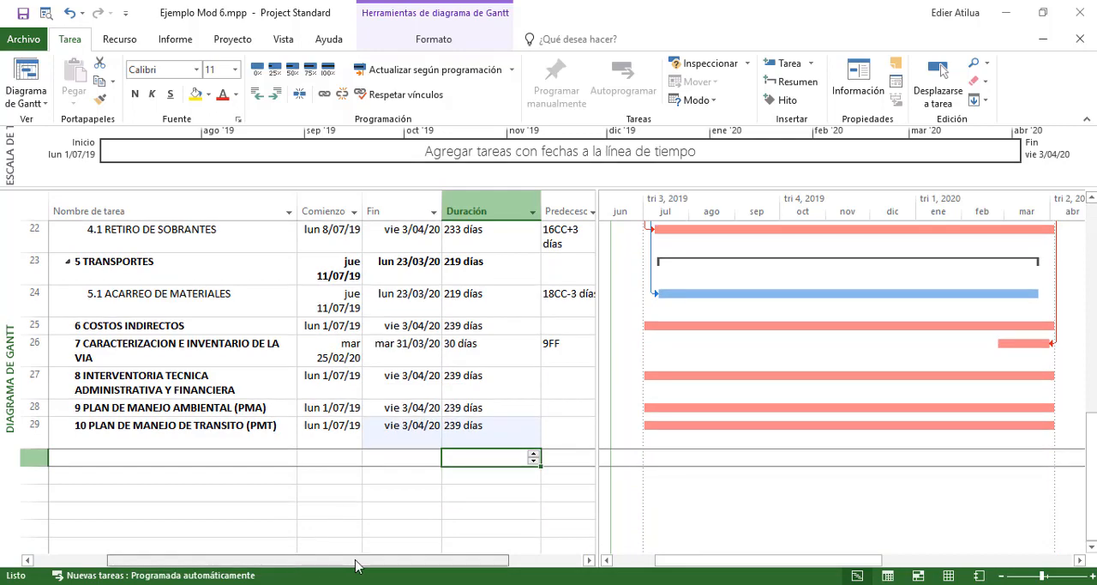
Add a Costo column to the task table after the predecessors column
left_click_drag(314, 560, 385, 559)
scroll(405, 367, "up", 8)
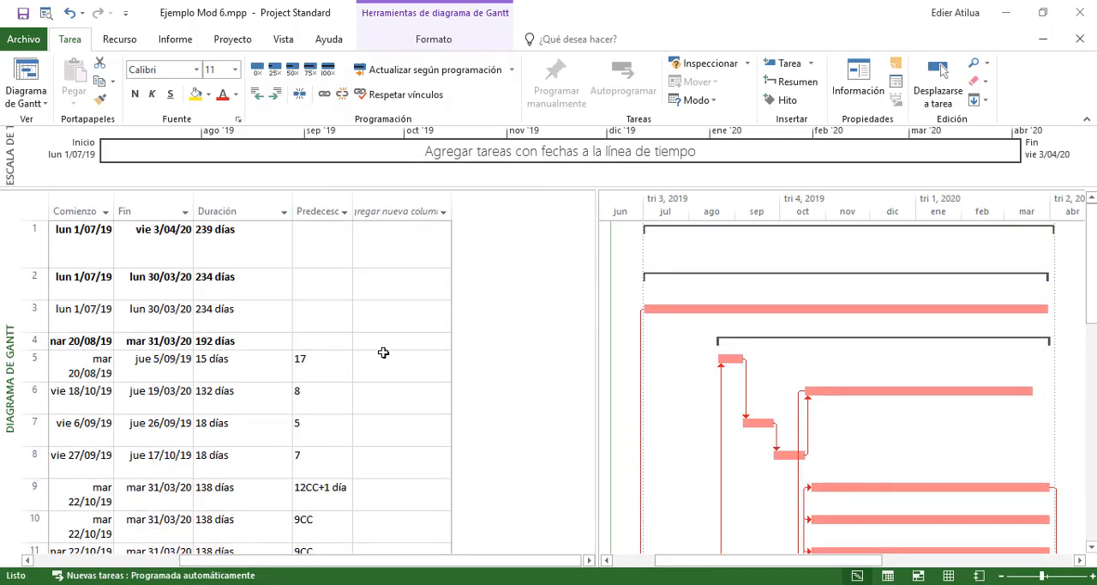
left_click(400, 214)
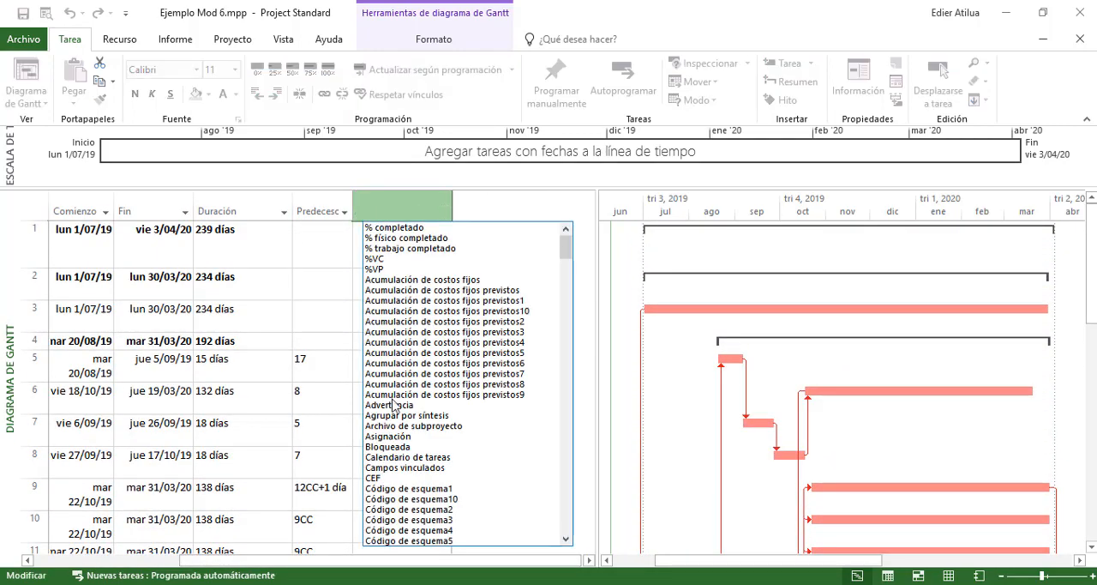
scroll(388, 466, "down", 20)
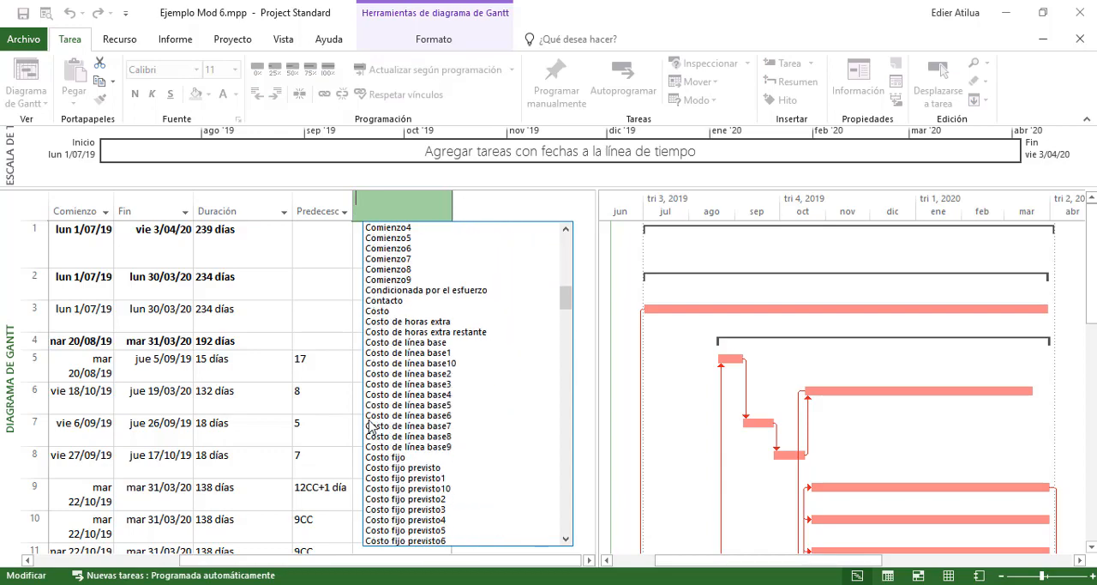
left_click(397, 311)
left_click(483, 250)
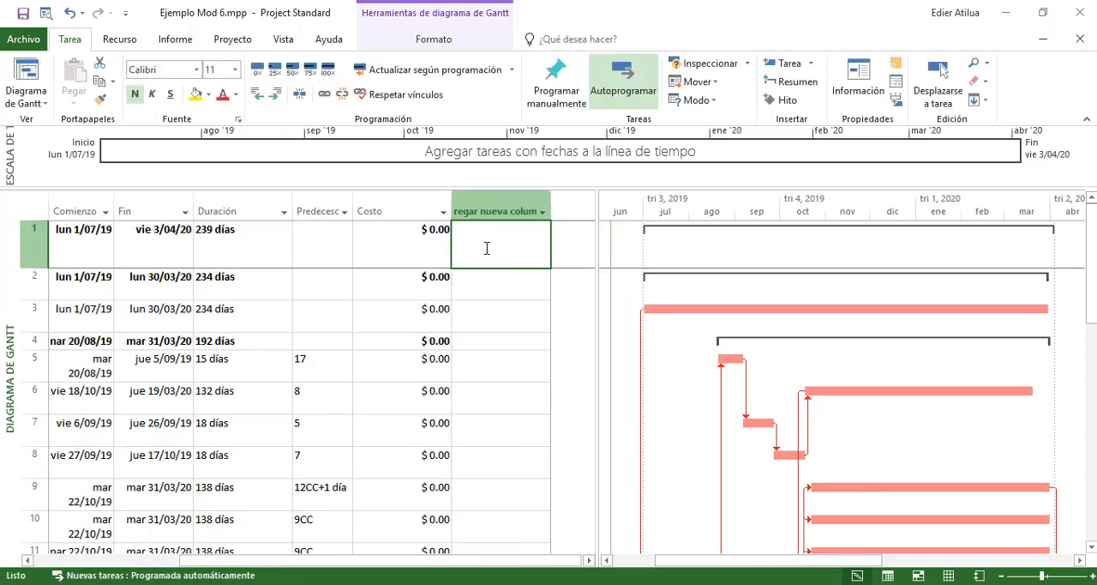
left_click(405, 261)
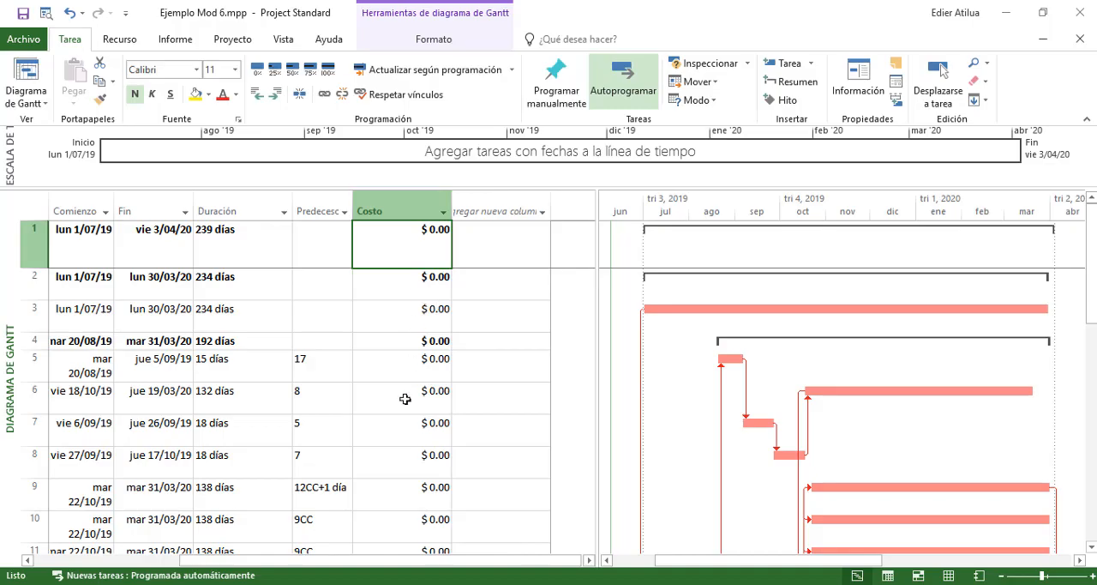
Copy the VALOR TOTAL of item 1.1, $ 37,468,609.80, from the Excel budget into the Costo of 1.1 LOCALIZACION Y REPLANTEO in Project
left_click(178, 584)
left_click(204, 583)
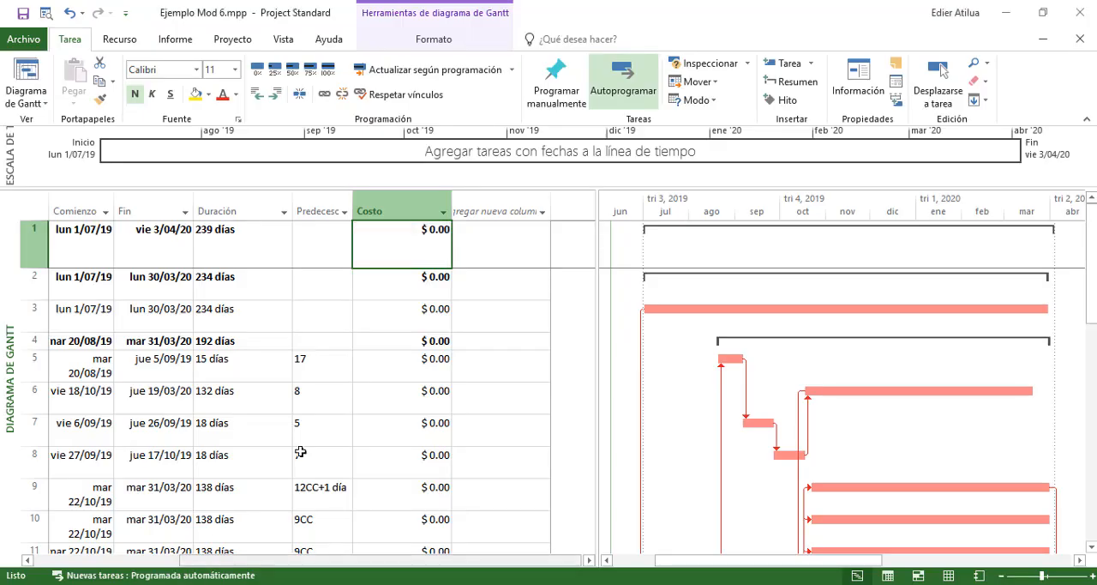
left_click_drag(421, 561, 449, 551)
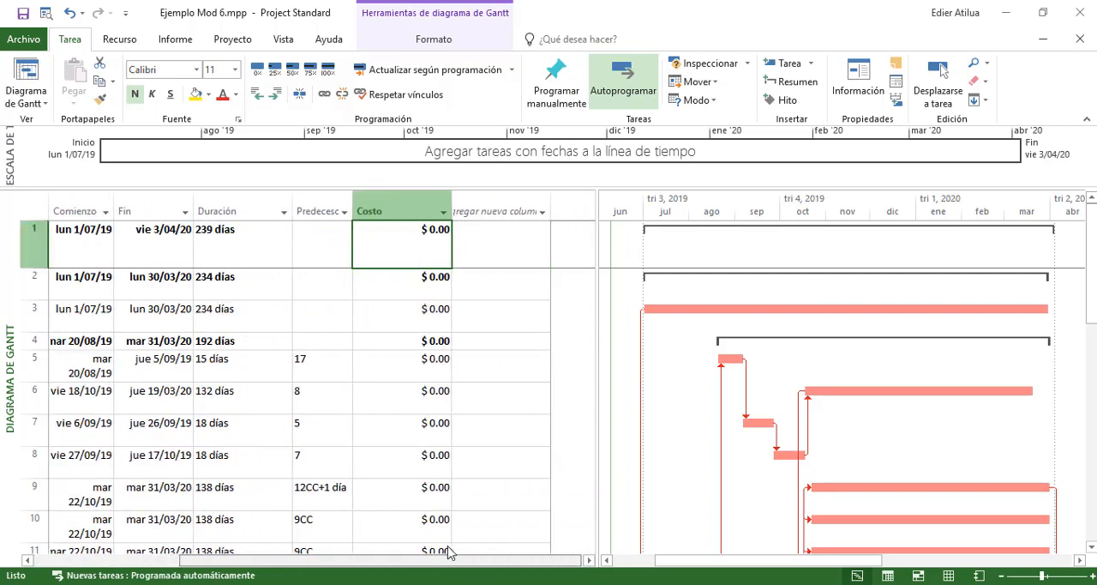
left_click(411, 325)
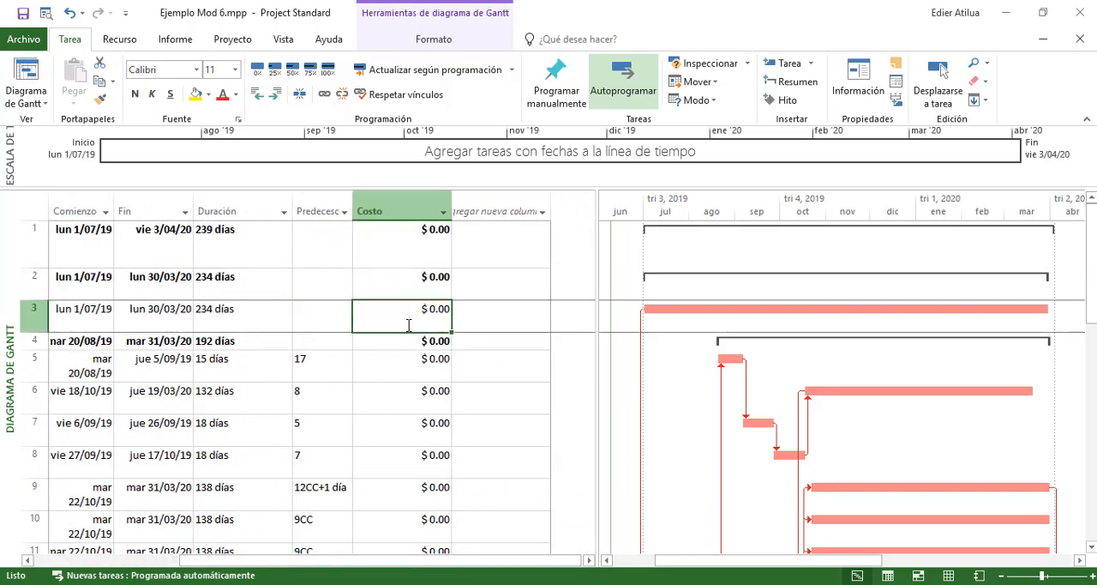
scroll(408, 324, "down", 8)
scroll(408, 323, "up", 8)
key("alt+Tab")
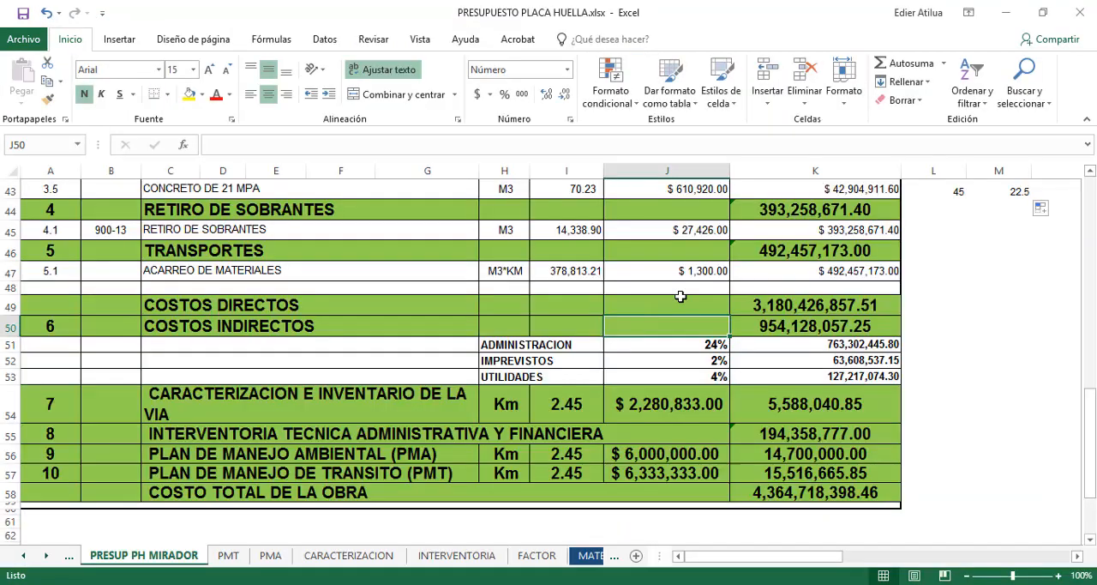
scroll(821, 252, "up", 8)
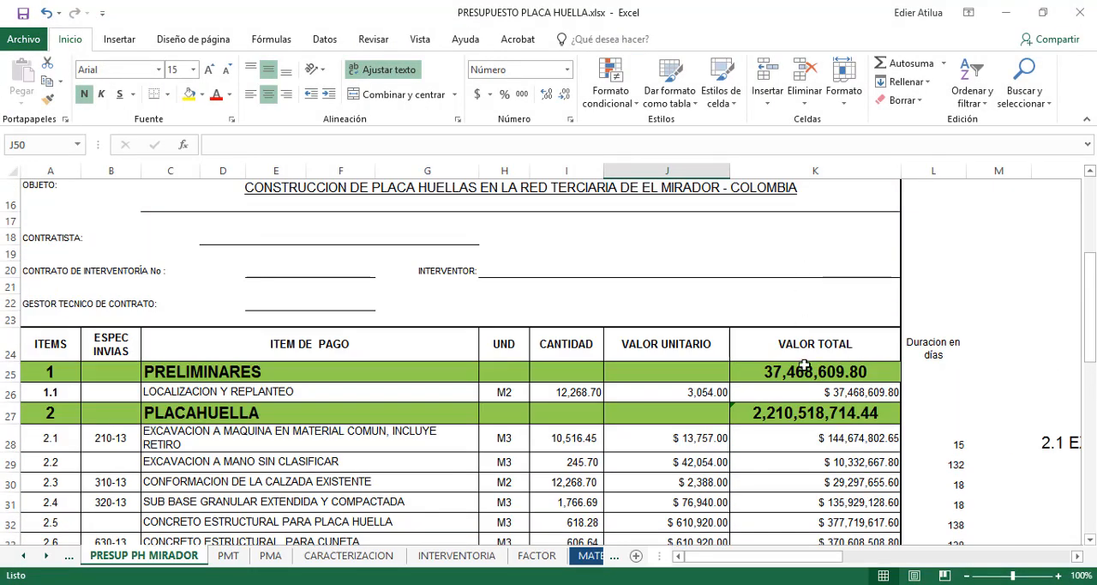
left_click(792, 394)
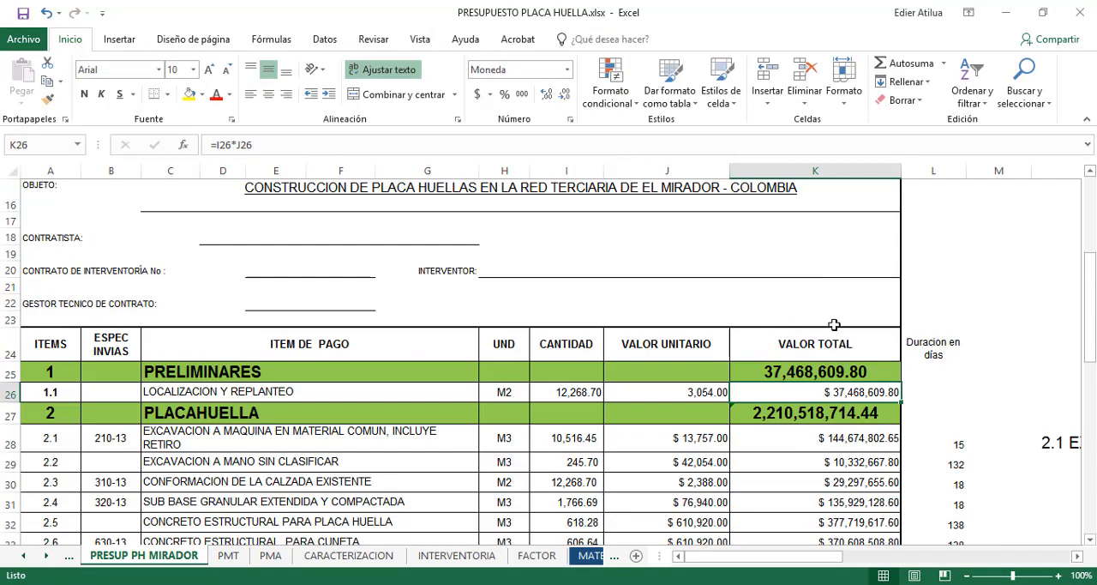
scroll(832, 321, "down", 1)
key("ctrl+c")
key("alt+Tab")
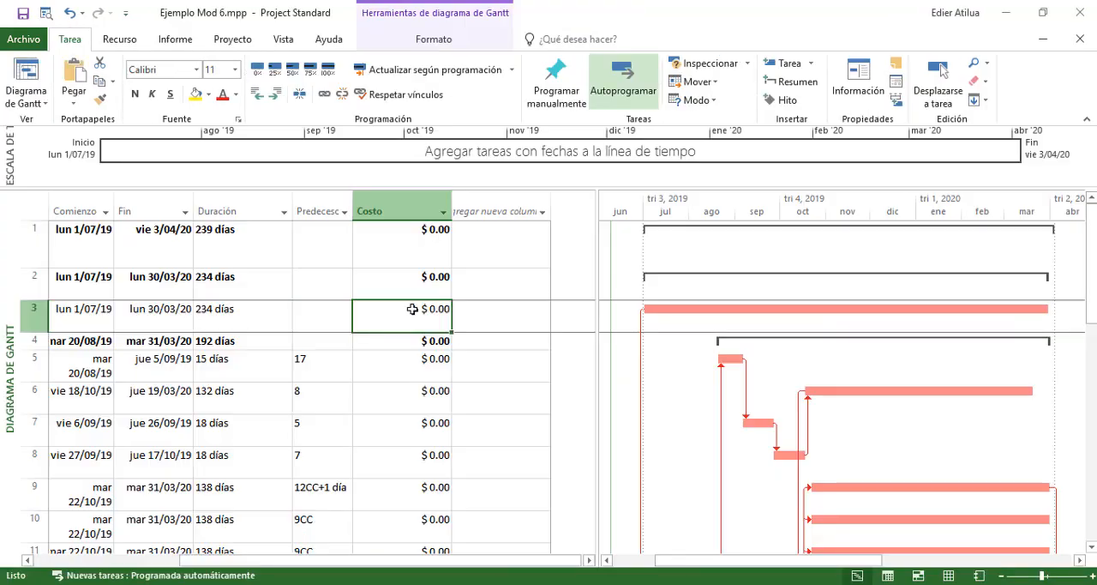
key("ctrl+v")
Copy the VALOR TOTAL amounts of items 2.1 to 2.10 from the Excel budget into the Costo cells of tasks 5 to 14 in Project
key("alt+Tab")
scroll(828, 293, "down", 1)
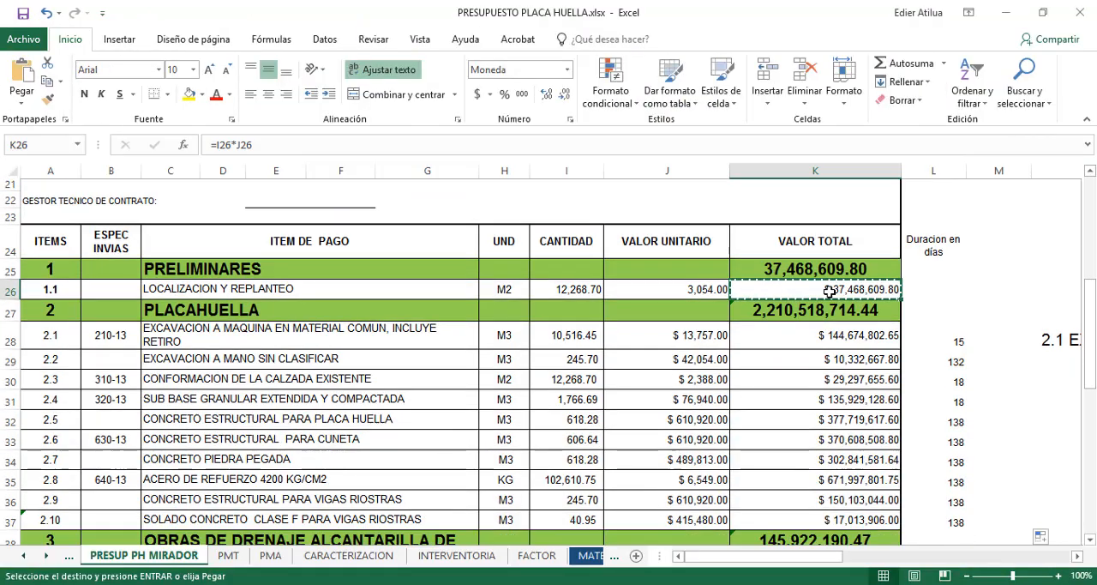
left_click_drag(808, 323, 787, 488)
key("ctrl+c")
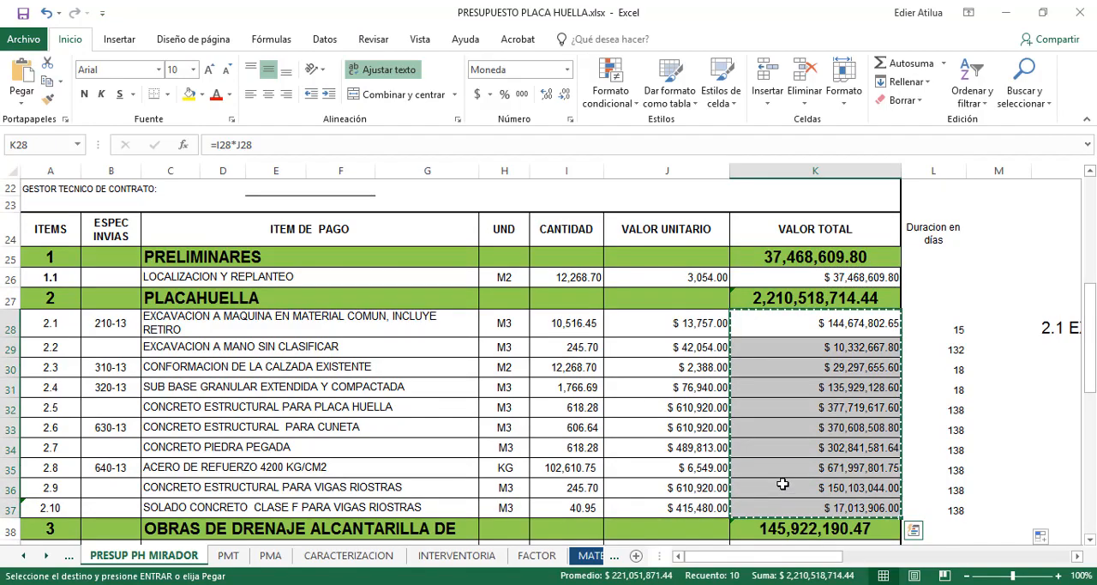
key("alt+Tab")
left_click(417, 355)
scroll(455, 325, "down", 4)
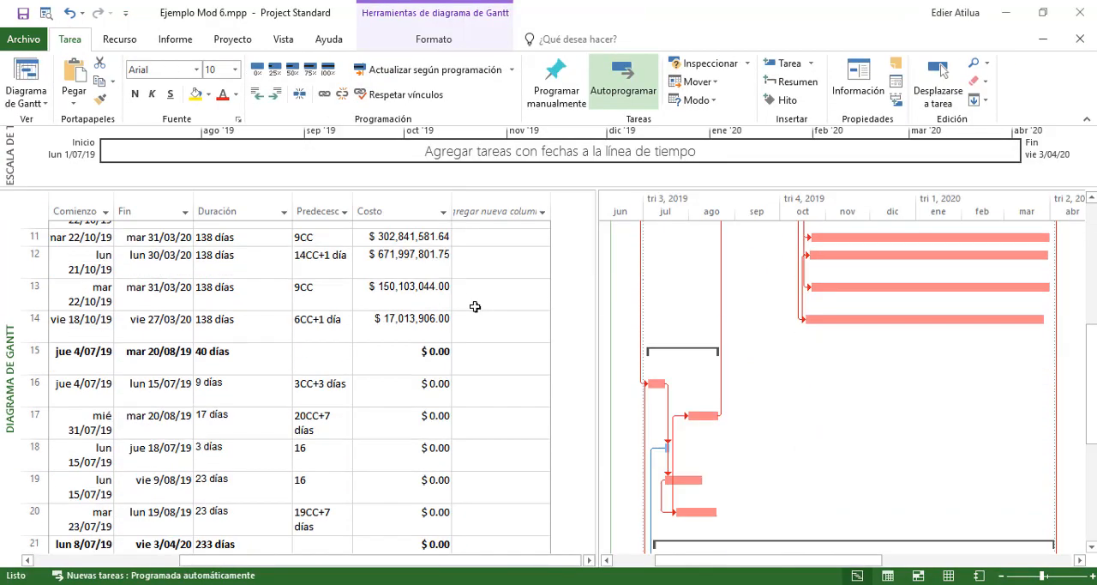
Copy the VALOR TOTAL amounts of items 3.1 to 3.5 from the Excel budget into the Costo cells of tasks 16 to 20 in Project
key("alt+Tab")
scroll(749, 328, "down", 4)
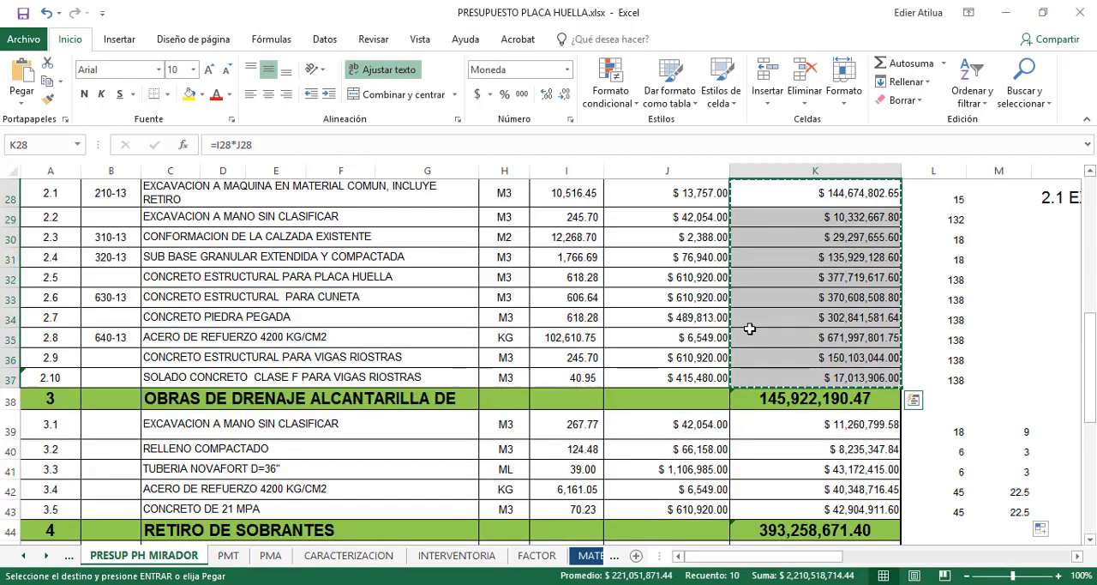
left_click(807, 307)
left_click_drag(807, 307, 808, 382)
key("ctrl+c")
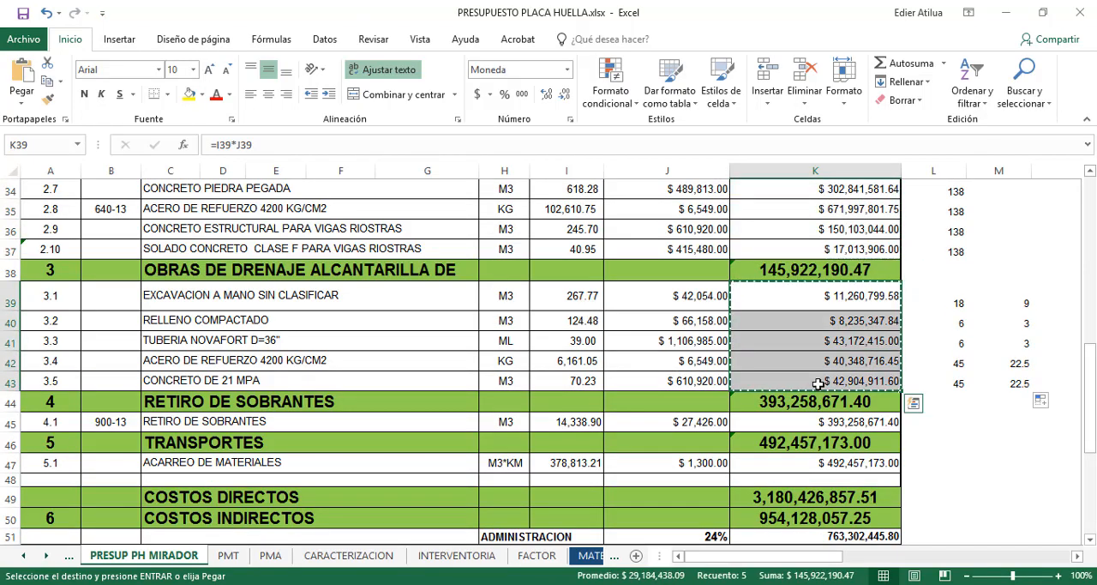
key("alt+Tab")
left_click(415, 241)
scroll(437, 262, "up", 1)
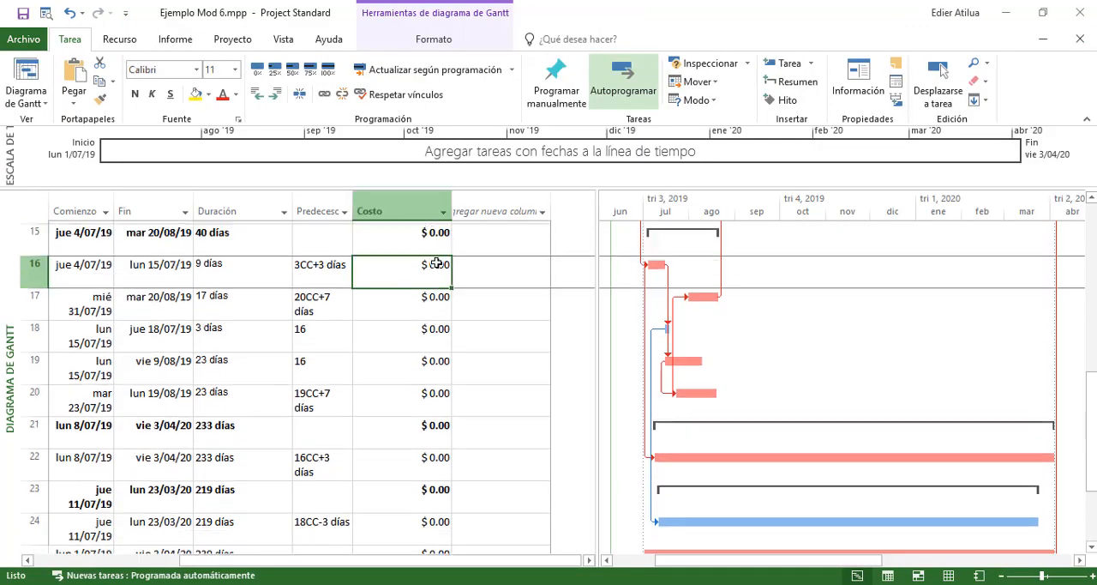
key("ctrl+v")
scroll(468, 278, "down", 2)
scroll(468, 278, "down", 1)
Copy the VALOR TOTAL of items 4.1 and 5.1, $ 393,258,671.40 and $ 492,457,173.00, from Excel into the Costo of tasks 22 and 24 in Project
key("alt+Tab")
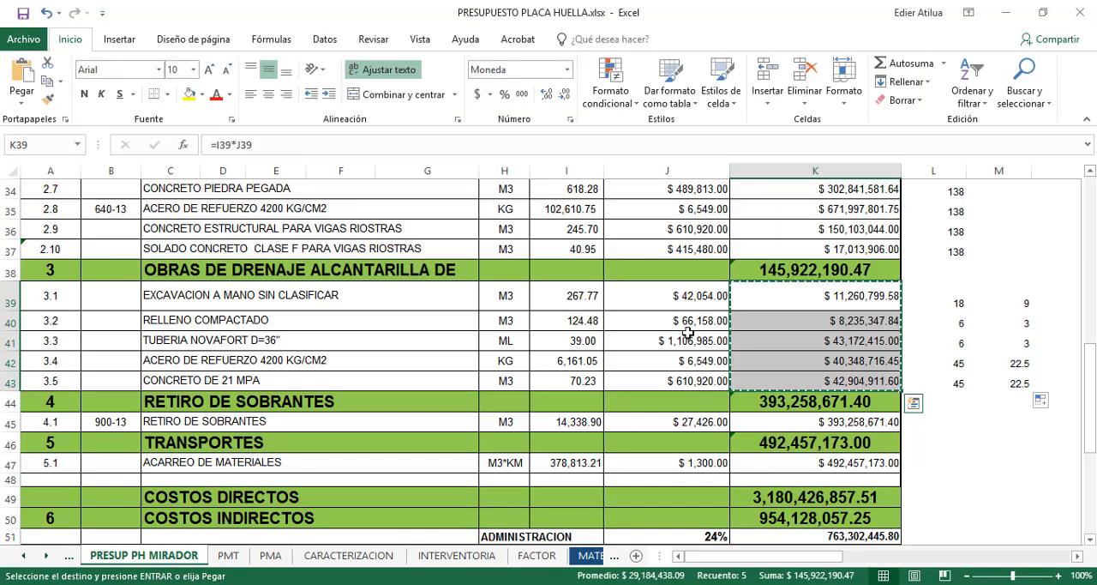
scroll(782, 351, "down", 1)
key("ctrl+c")
key("alt+Tab")
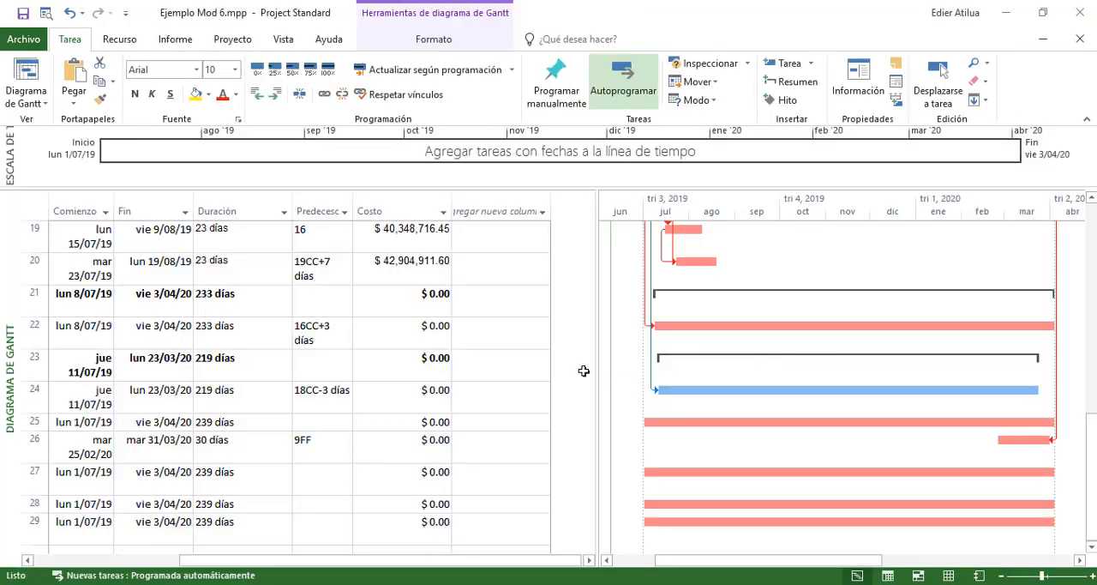
left_click(438, 338)
key("alt+Tab")
scroll(798, 341, "down", 1)
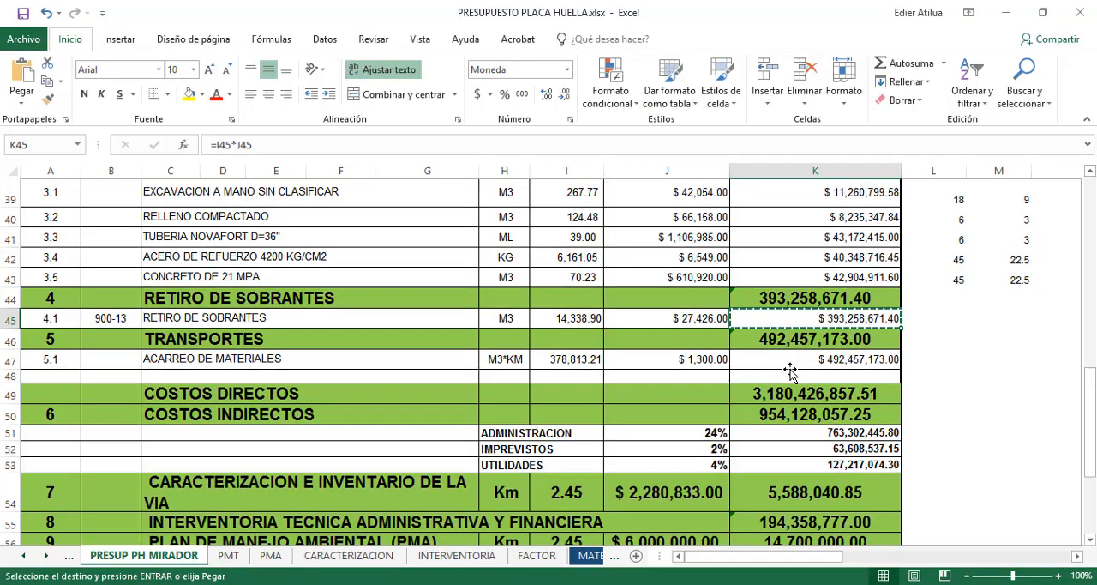
key("alt+Tab")
key("ctrl+v")
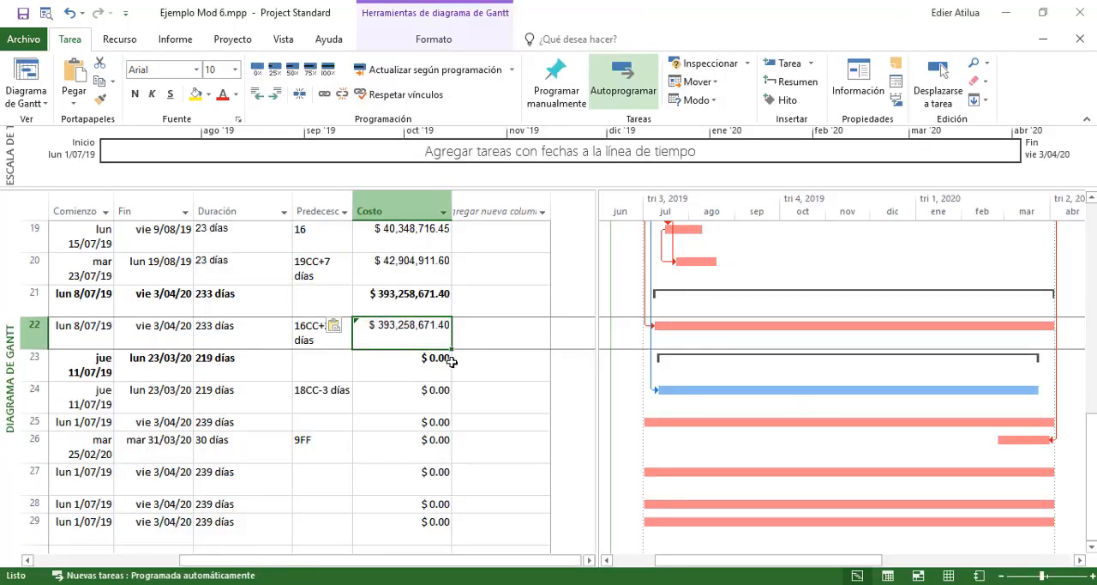
left_click(380, 391)
key("ctrl+v")
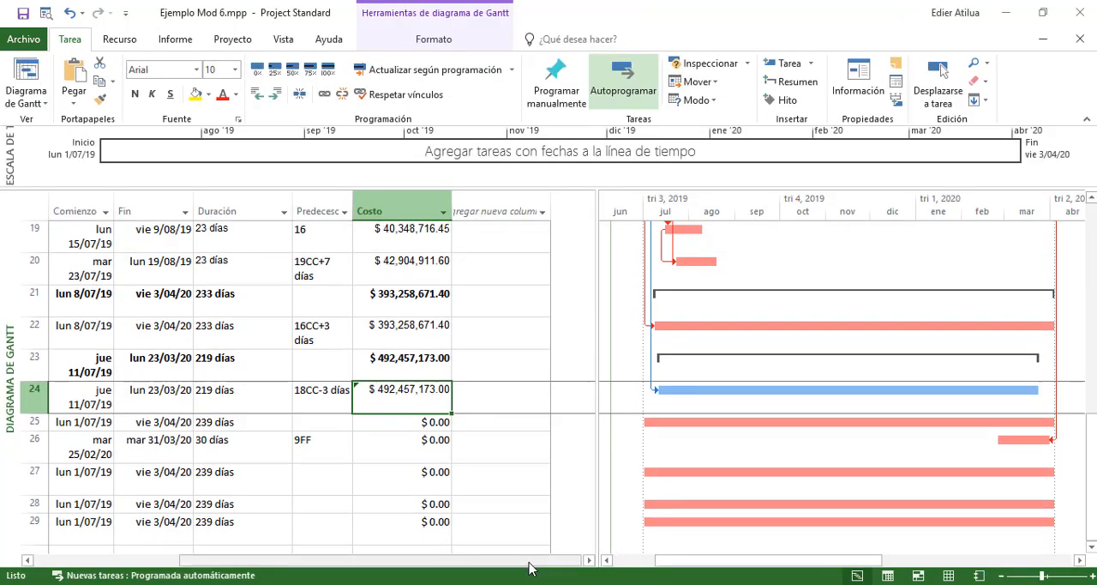
Copy the COSTOS INDIRECTOS total, 954,128,057.25, from Excel into the Costo of task 25 in Project, matching the destination formatting
mouse_move(529, 562)
left_mouse_down()
mouse_move(505, 566)
mouse_move(540, 566)
left_mouse_up()
key("alt+Tab")
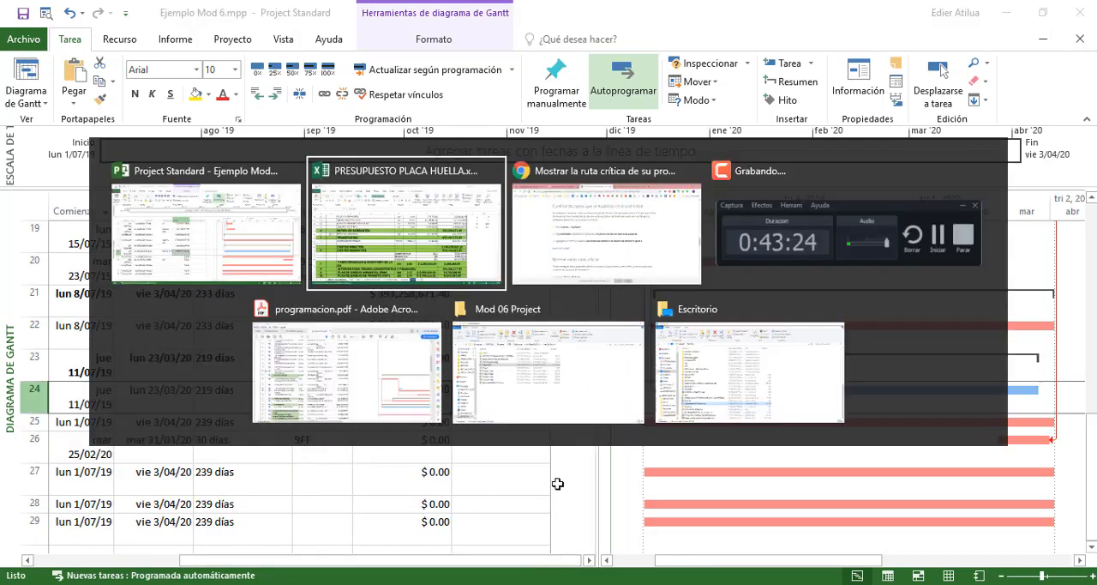
left_click(757, 388)
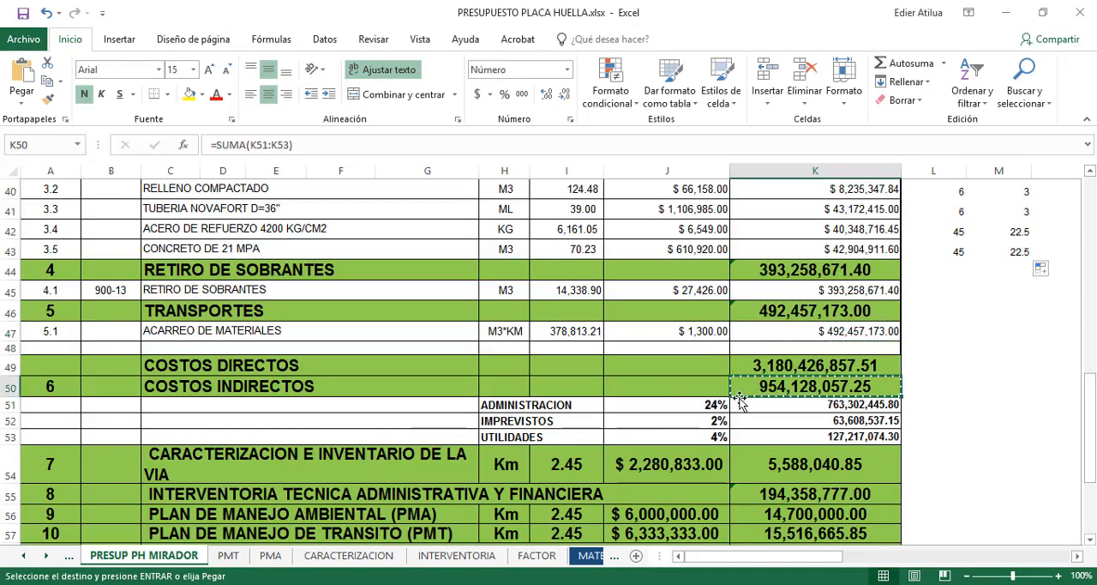
key("alt+Tab")
key("ctrl+v")
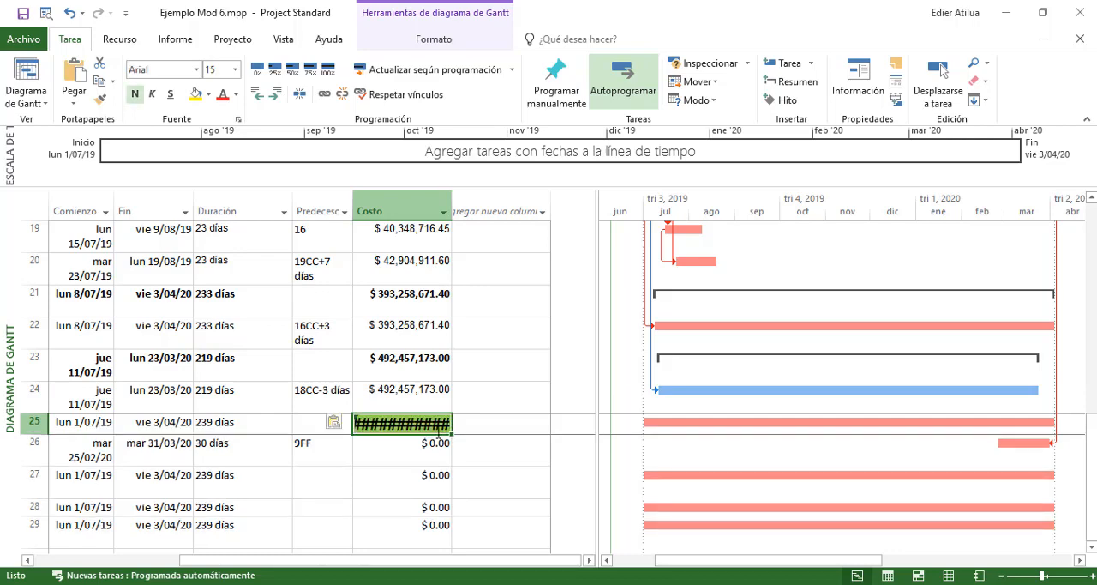
left_click(336, 423)
left_click(382, 459)
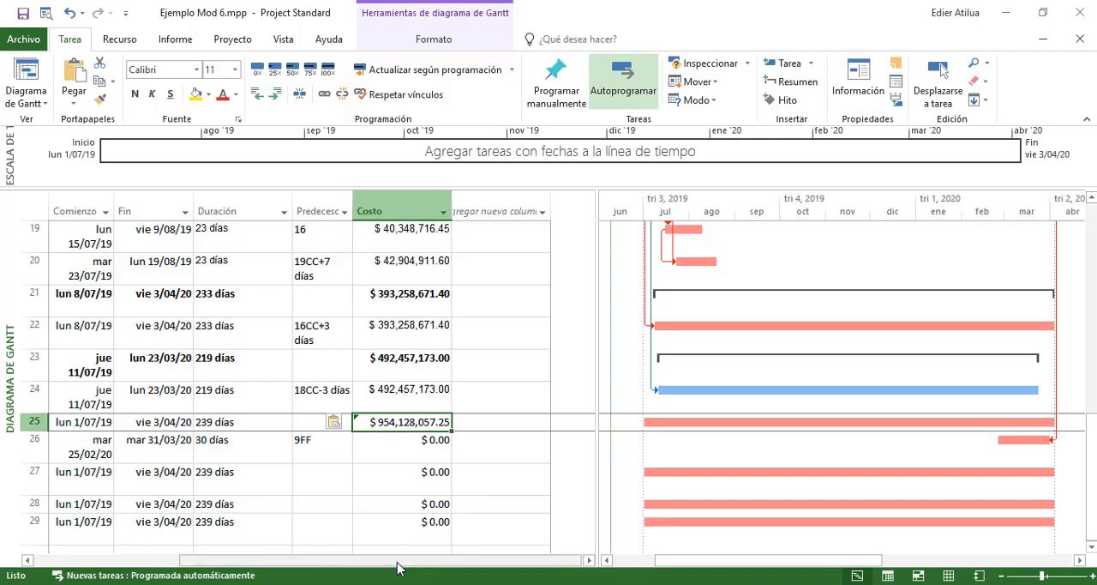
Compare the Costo of the project summary task with COSTO TOTAL DE LA OBRA in the Excel budget, including chapters 7 to 10
scroll(442, 352, "up", 5)
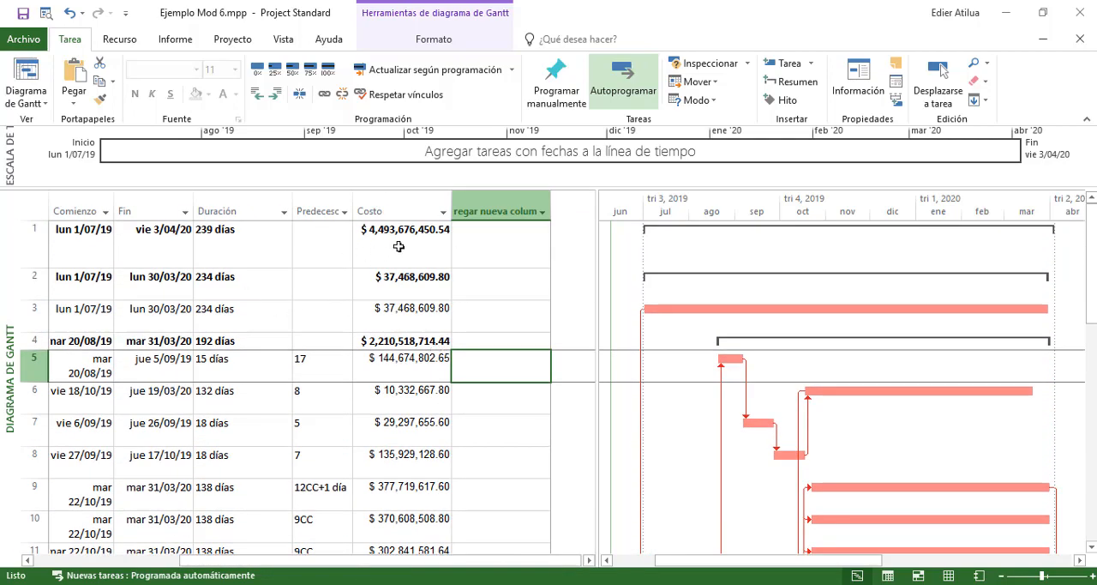
left_click(398, 246)
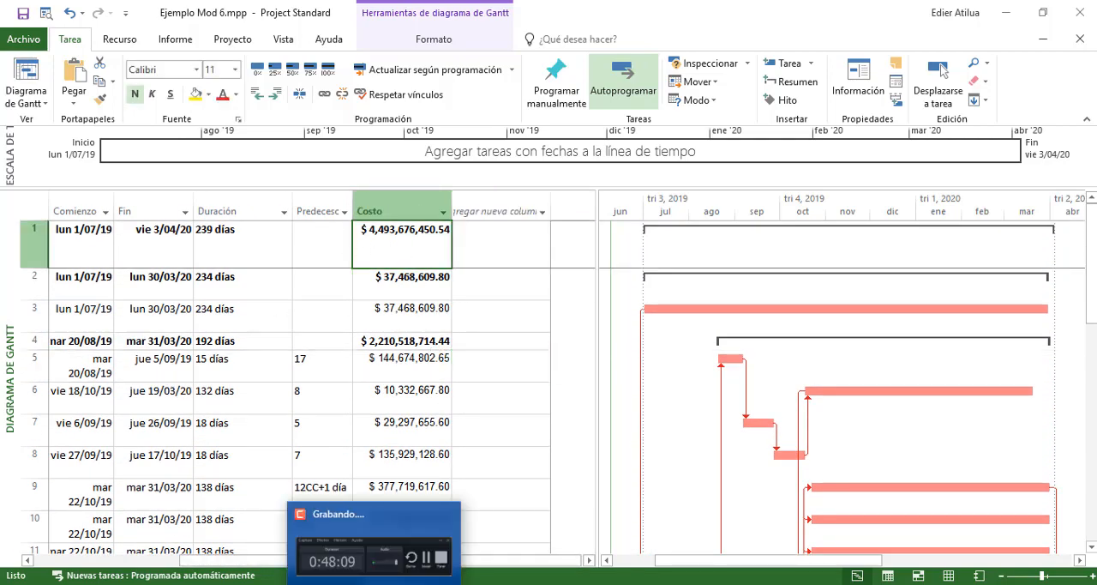
left_click(332, 582)
left_click(932, 407)
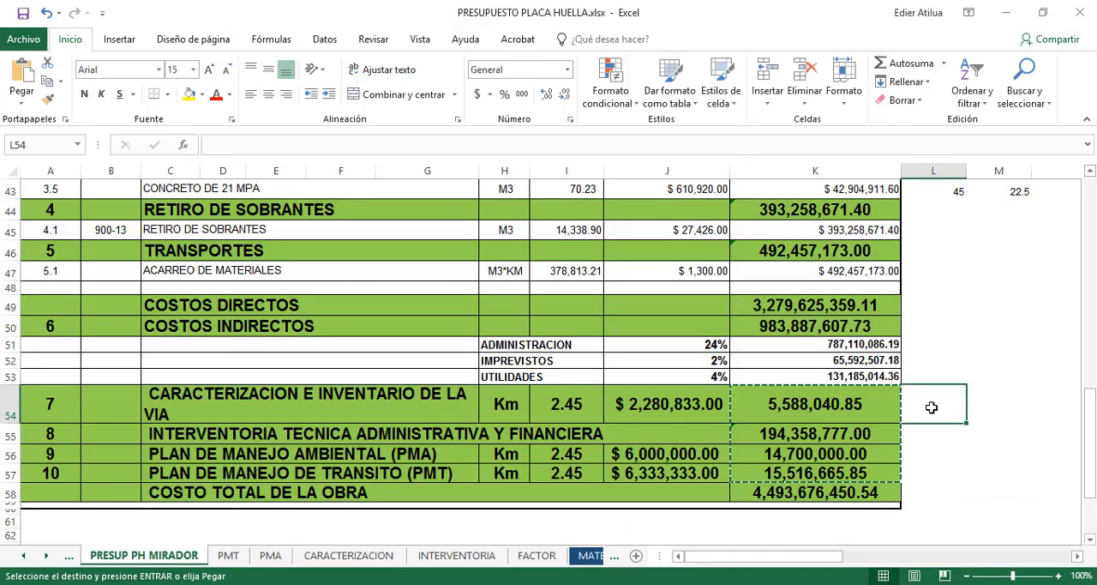
key("Escape")
left_click(796, 403)
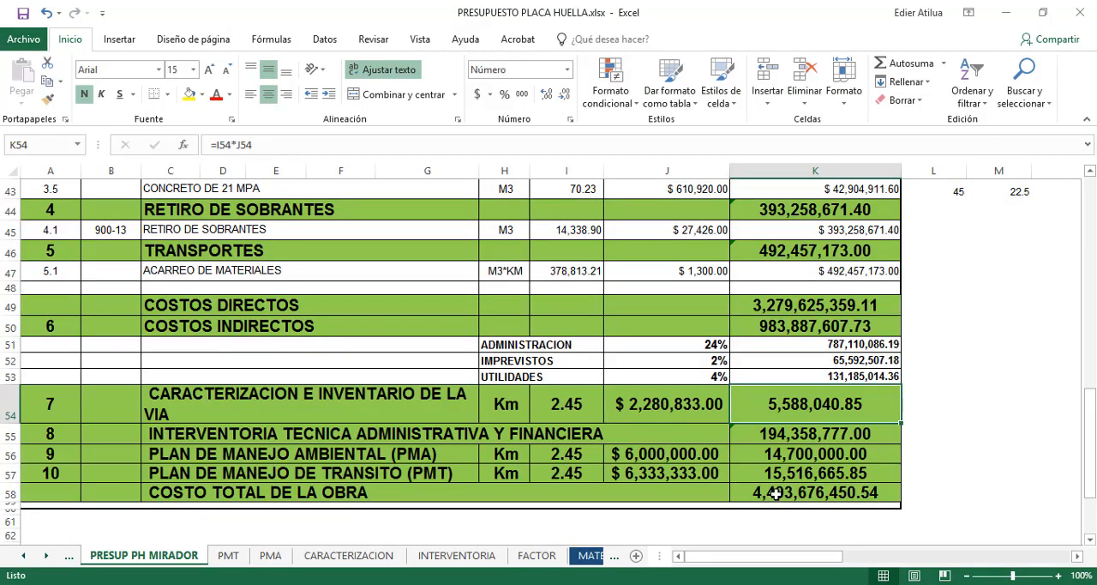
key("Down")
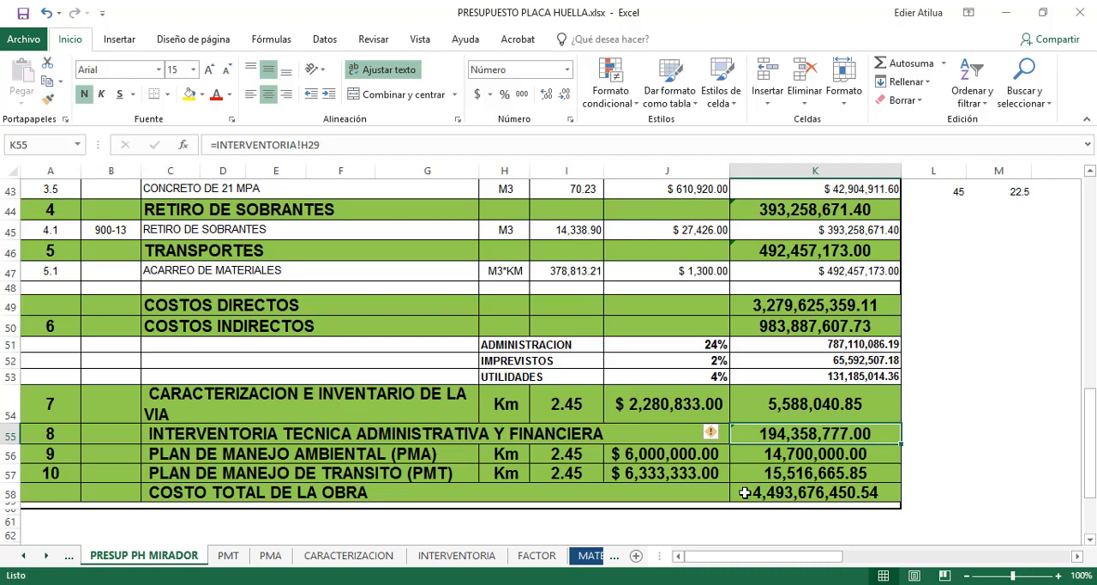
key("alt+Tab")
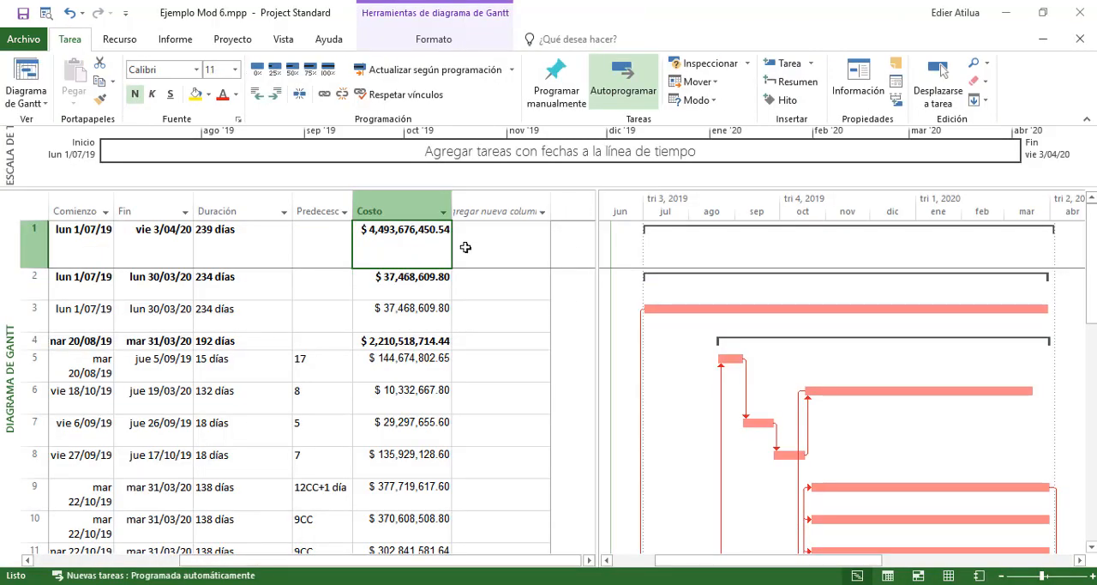
left_click(459, 286)
left_click(431, 251)
Review the finished schedule's task names, dates, durations, costs and Gantt bars, from the project summary task down to 10 PLAN DE MANEJO DE TRANSITO
scroll(454, 257, "left", 5)
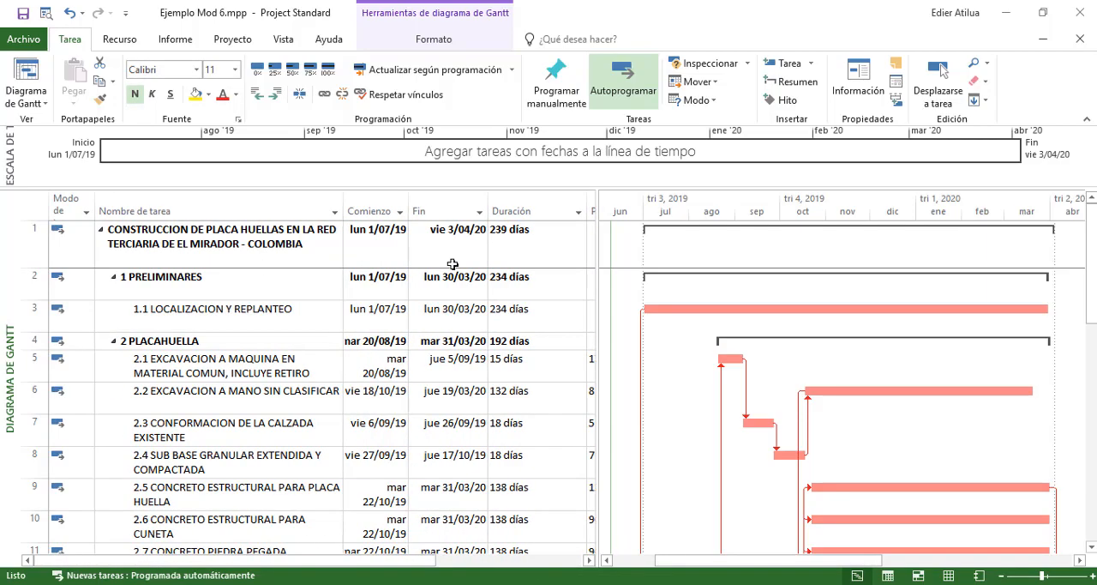
scroll(392, 253, "down", 8)
scroll(400, 257, "up", 8)
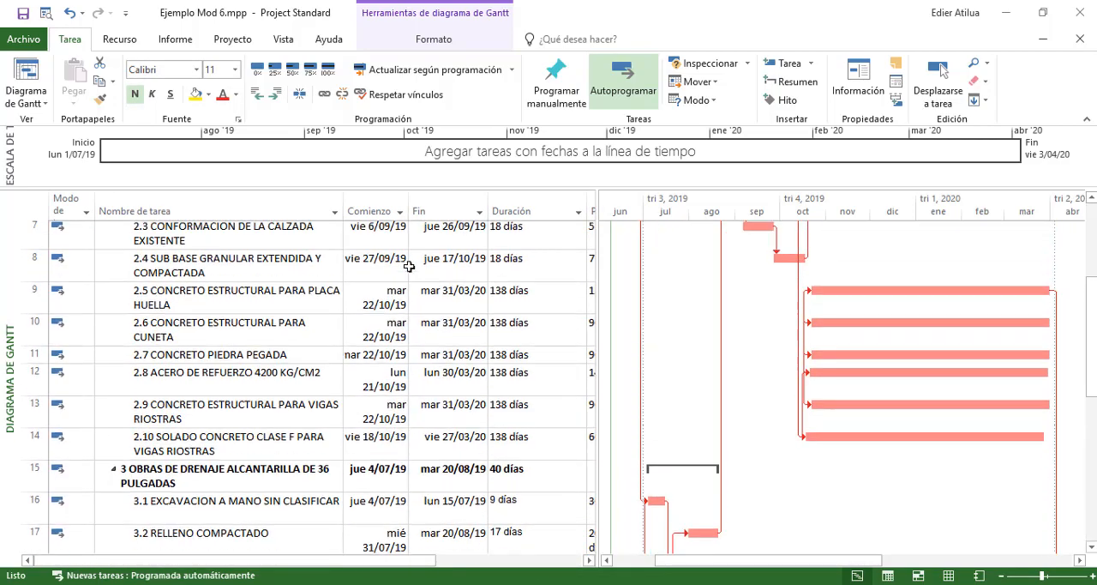
left_click_drag(226, 560, 178, 525)
left_click(527, 244)
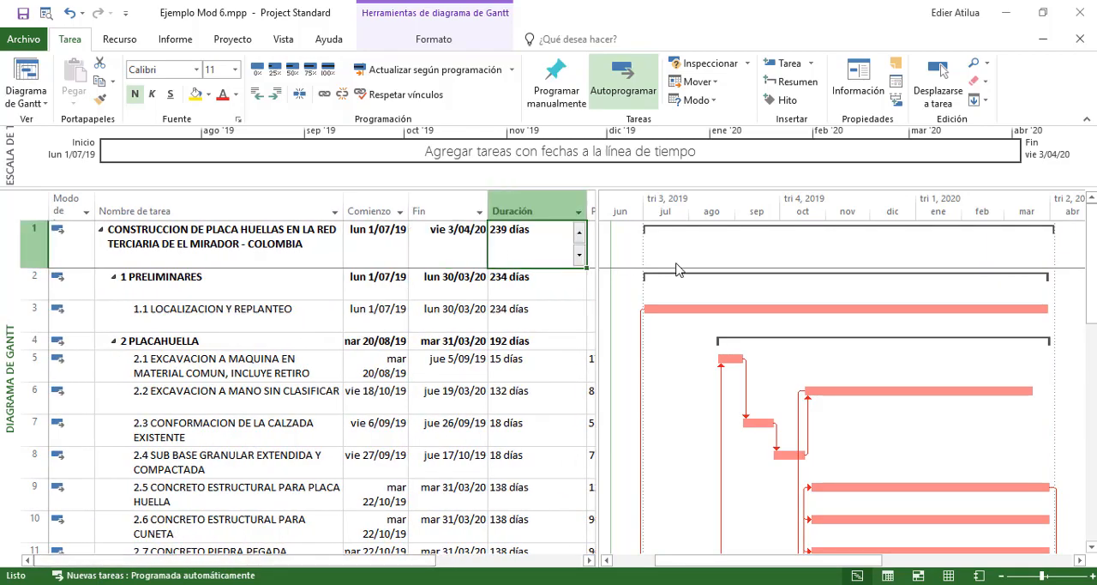
scroll(691, 250, "down", 7)
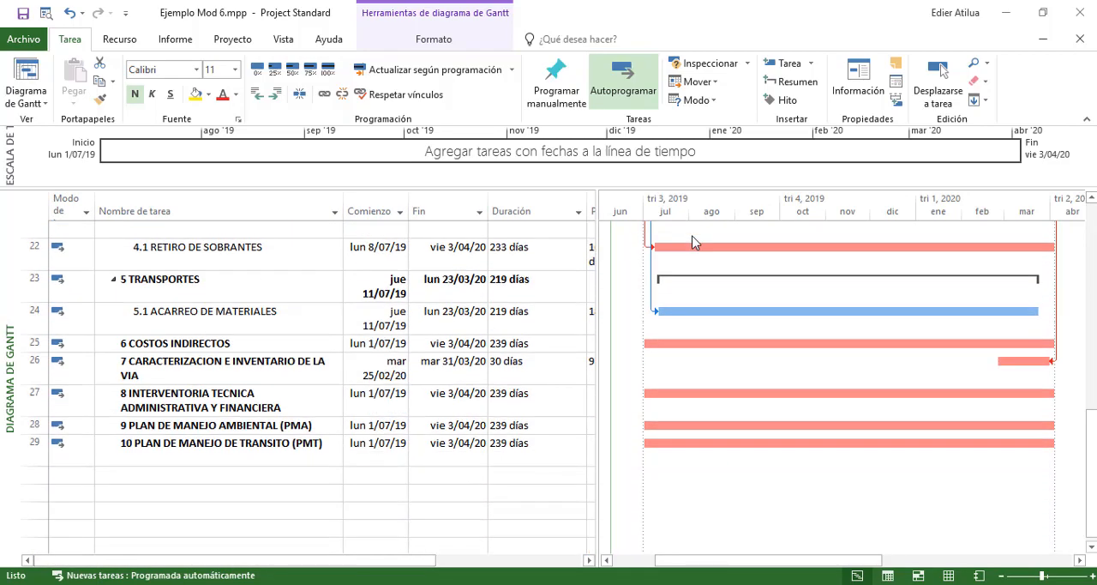
scroll(742, 284, "up", 3)
scroll(728, 266, "up", 5)
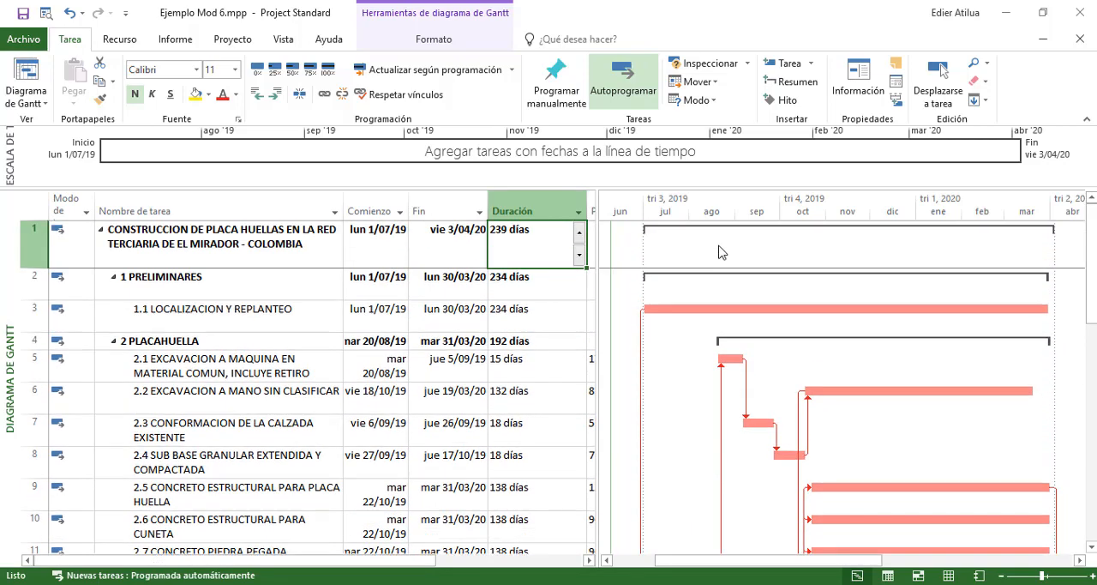
left_click(25, 103)
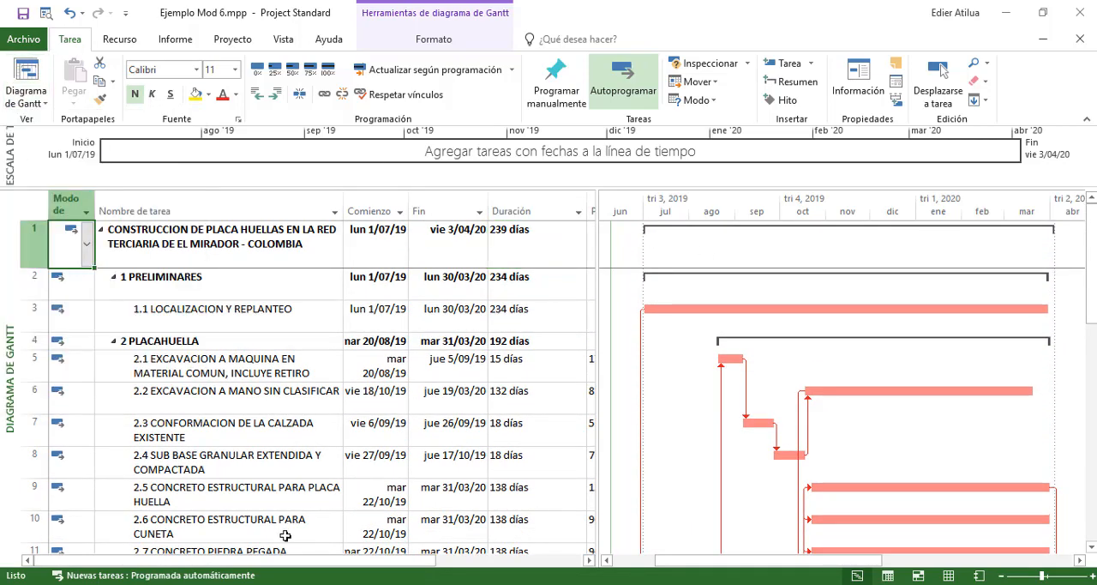
left_click_drag(311, 558, 549, 558)
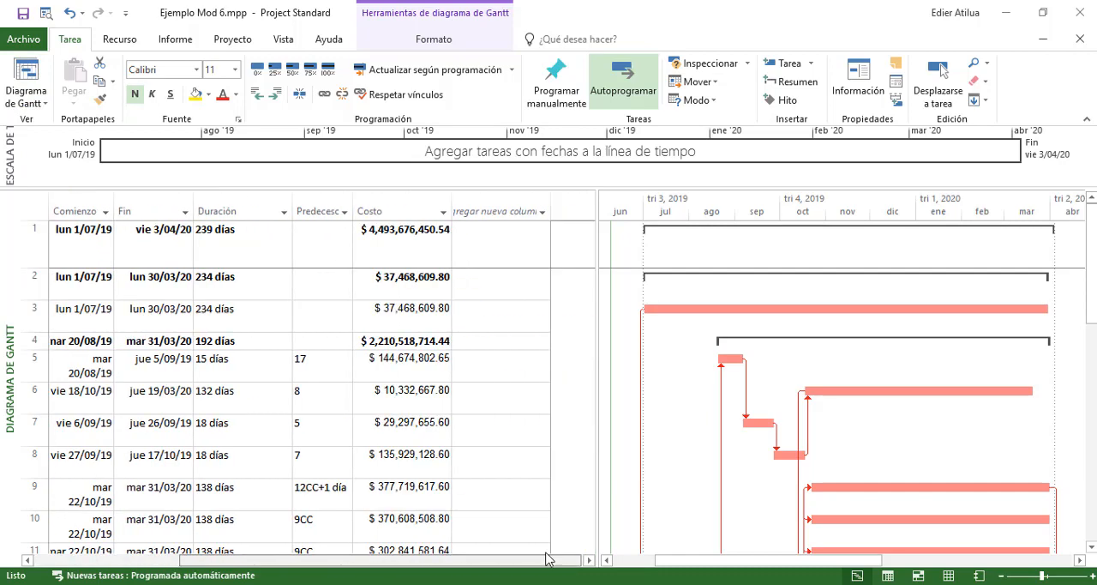
left_click_drag(355, 560, 204, 560)
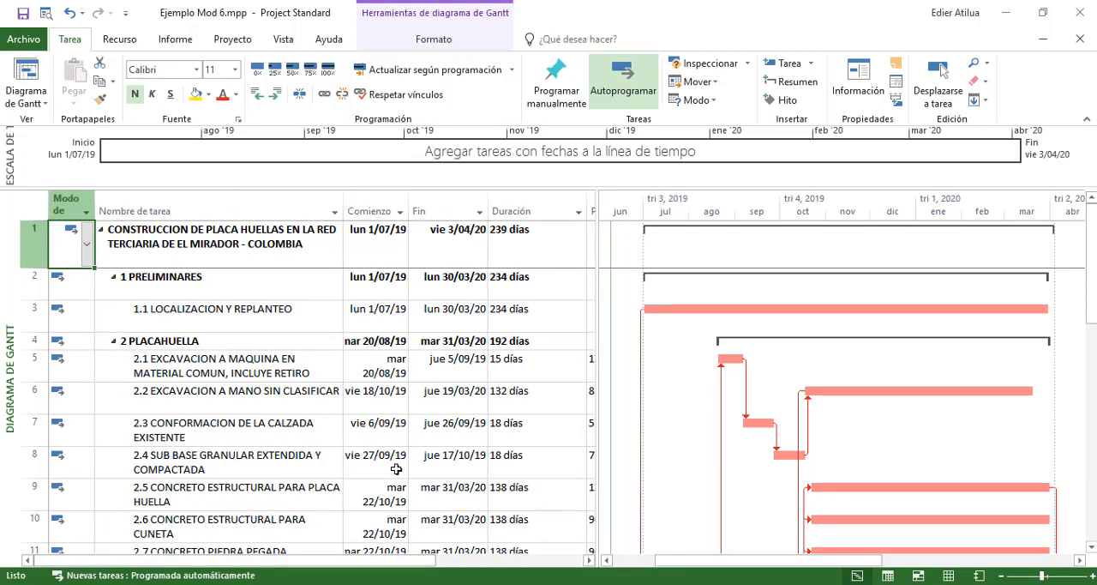
left_click_drag(365, 561, 293, 514)
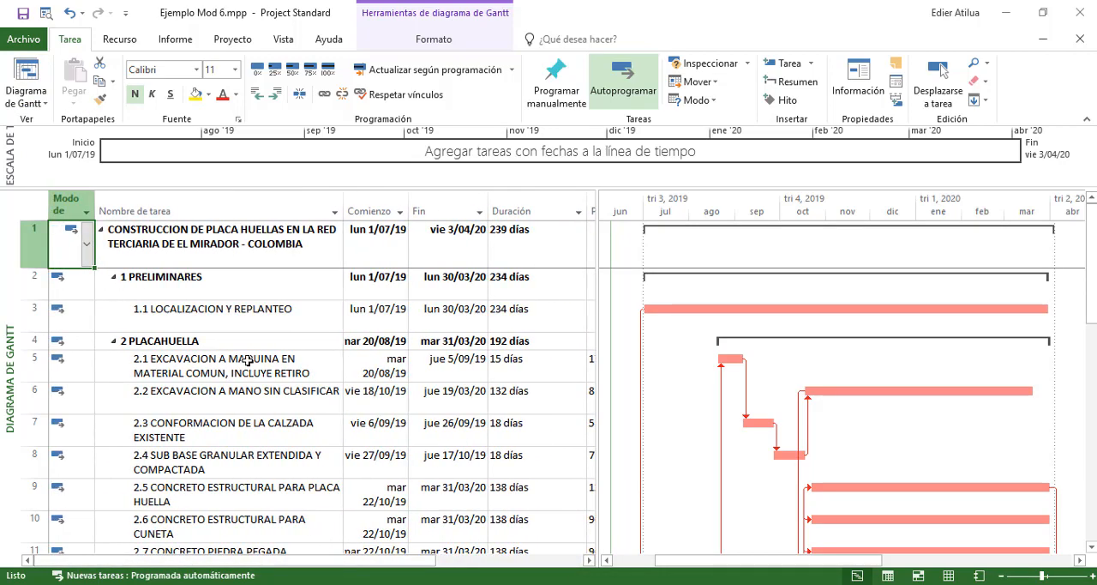
left_click(393, 309)
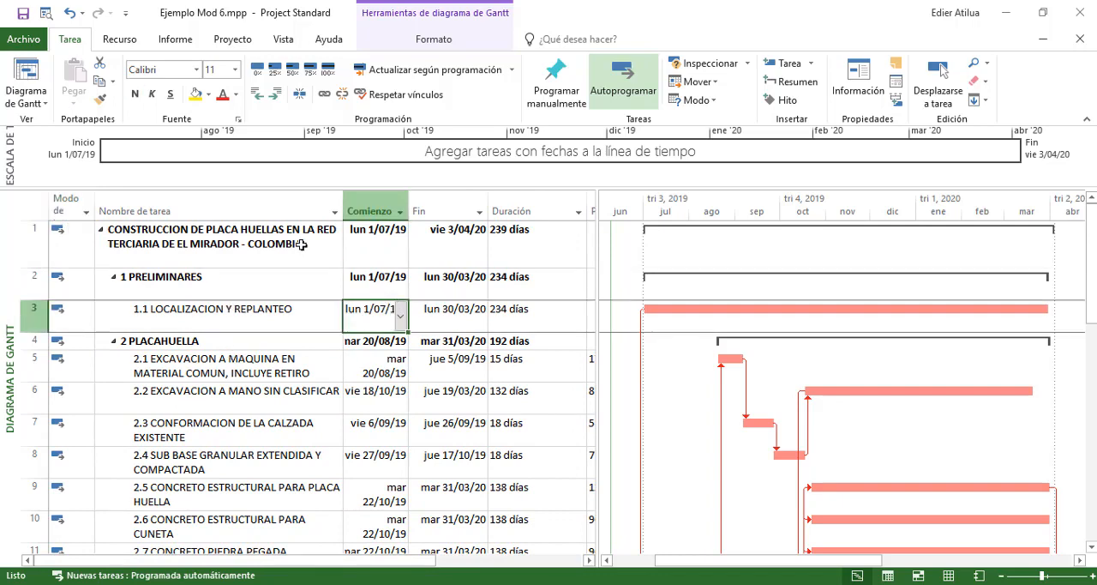
Switch the project from the Gantt chart to the Uso de tareas view
left_click(13, 100)
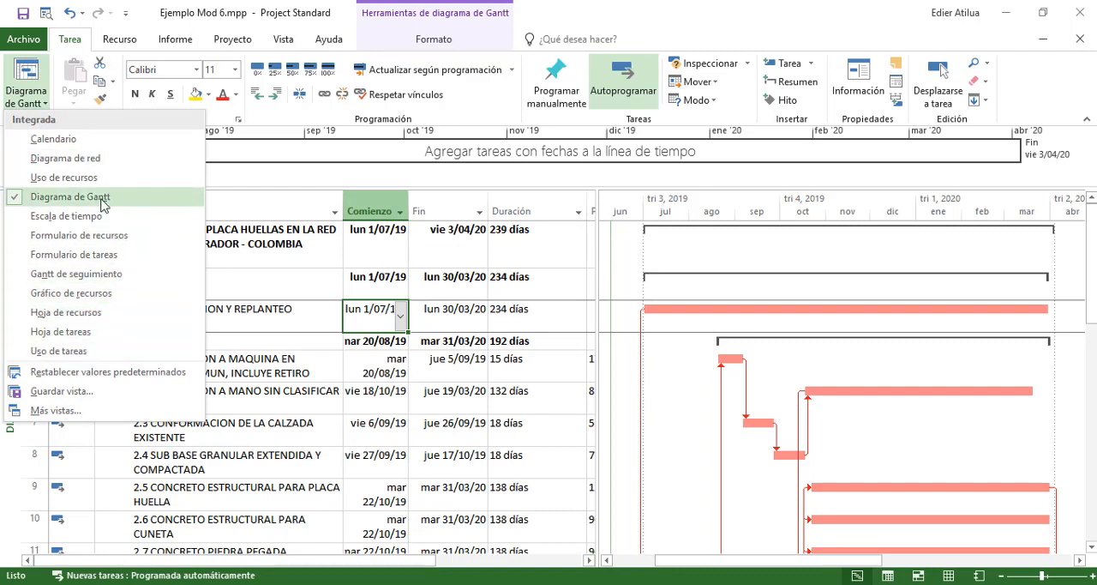
left_click(78, 350)
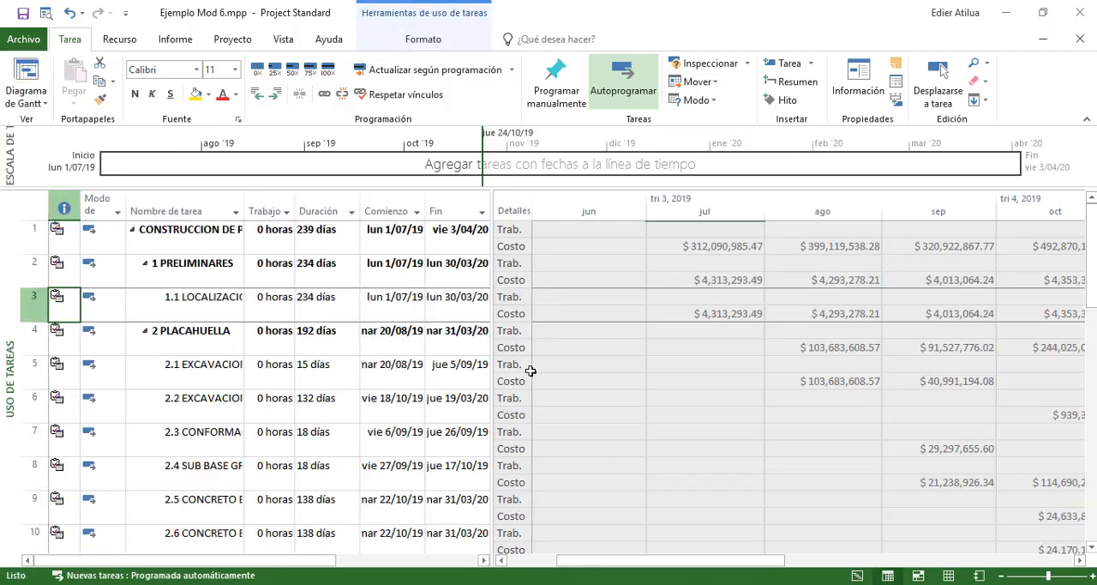
Hide the Costo detail rows in the time-phased grid and show them again
right_click(579, 353)
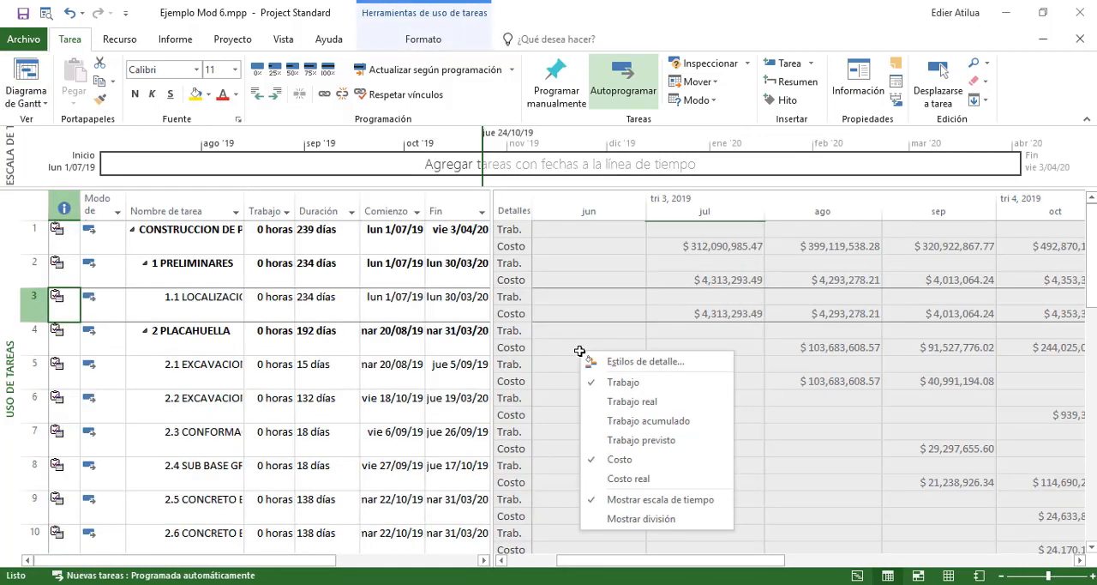
left_click(616, 458)
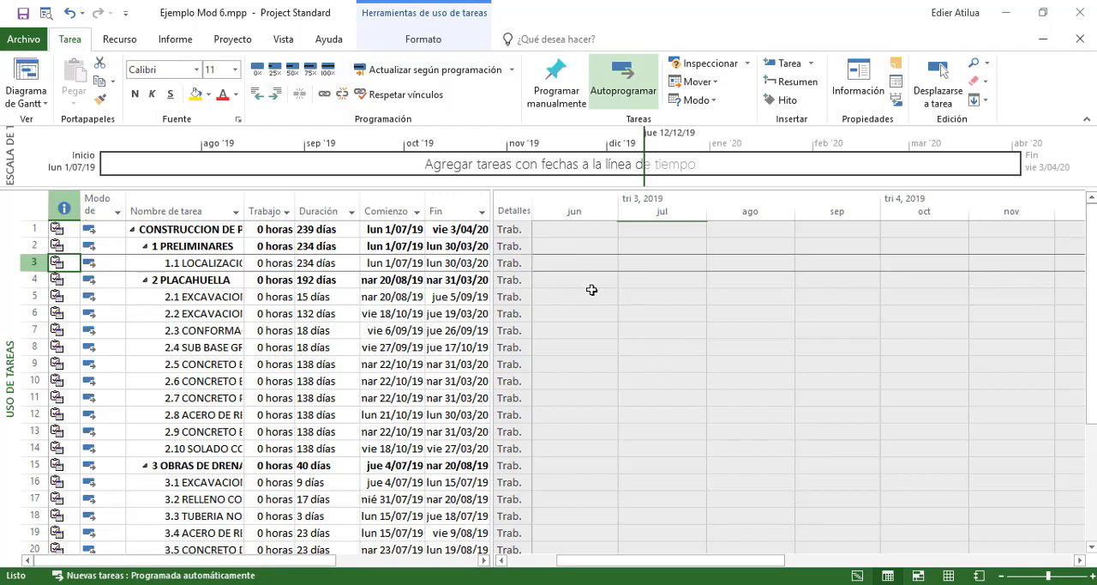
scroll(605, 291, "down", 6)
scroll(605, 291, "up", 6)
right_click(570, 279)
left_click(648, 386)
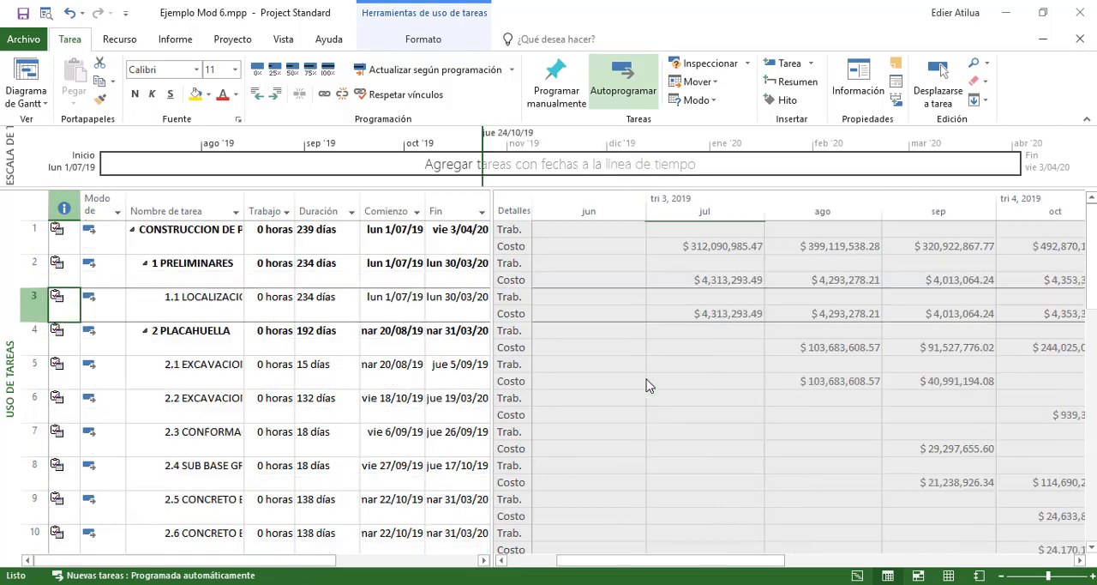
Examine the monthly costs through April 2020, focusing on the project summary task's July 2019 cost
left_click_drag(724, 552, 1070, 557)
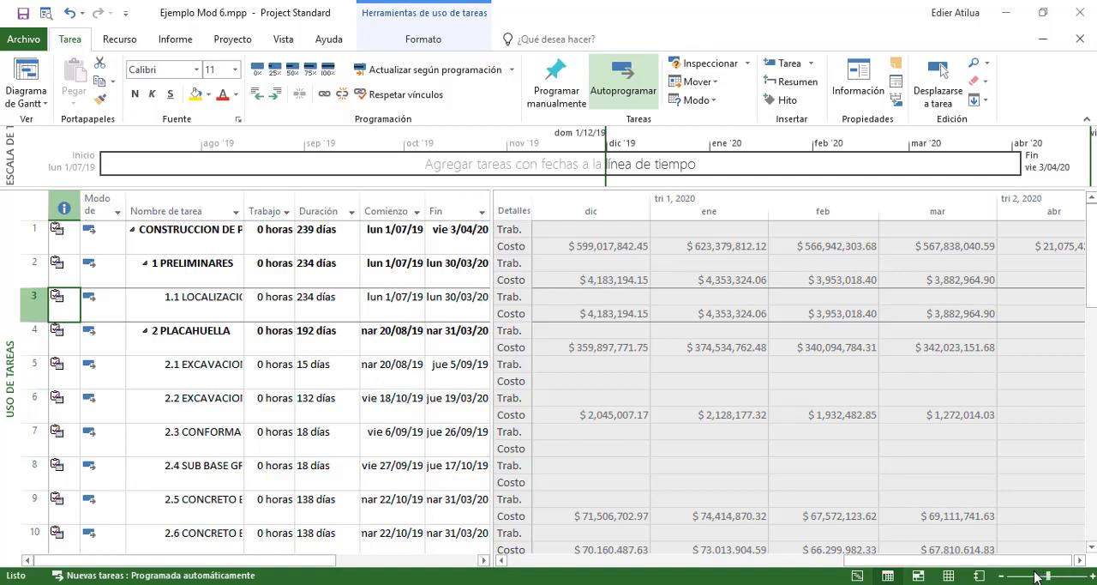
left_click_drag(922, 561, 588, 458)
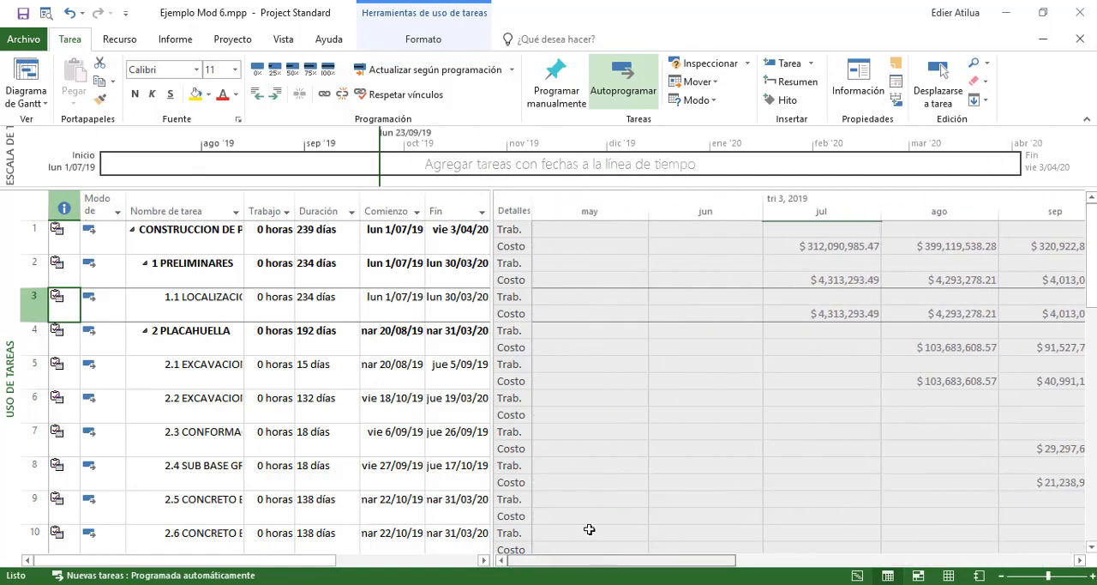
left_click(812, 248)
left_click(318, 238)
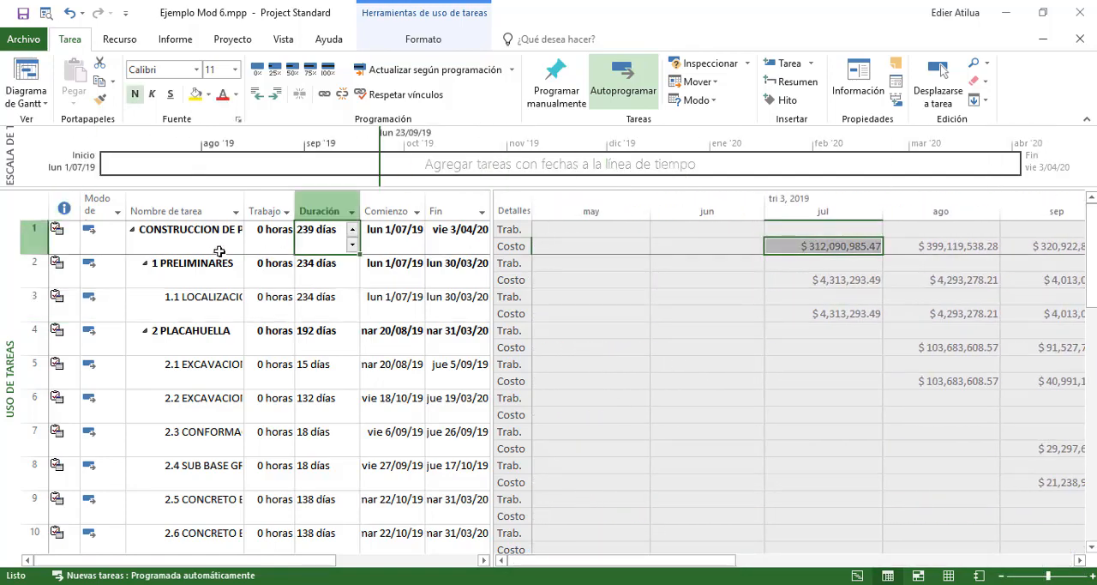
Hide the Trabajo detail rows in the time-phased grid and check the monthly Costo values across the tasks
left_click(221, 250)
left_click(810, 291)
left_click(790, 278)
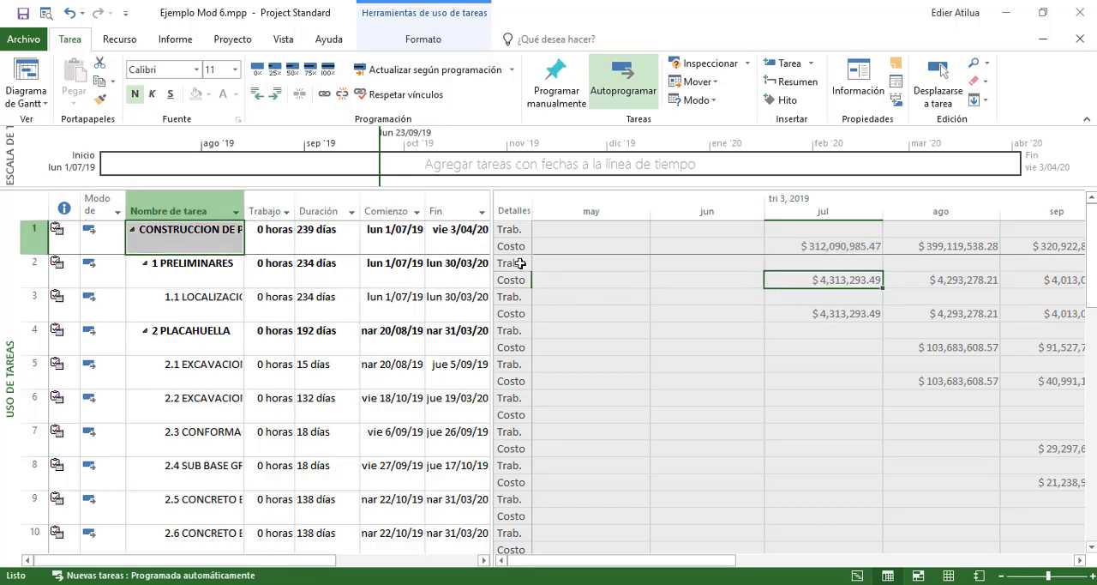
right_click(627, 315)
left_click(677, 350)
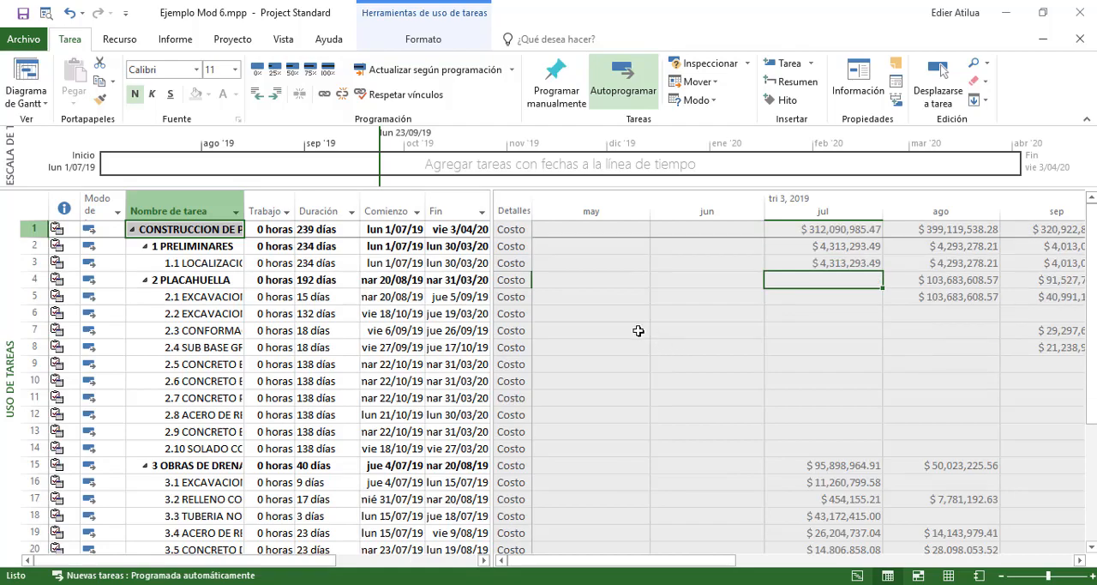
scroll(789, 281, "down", 8)
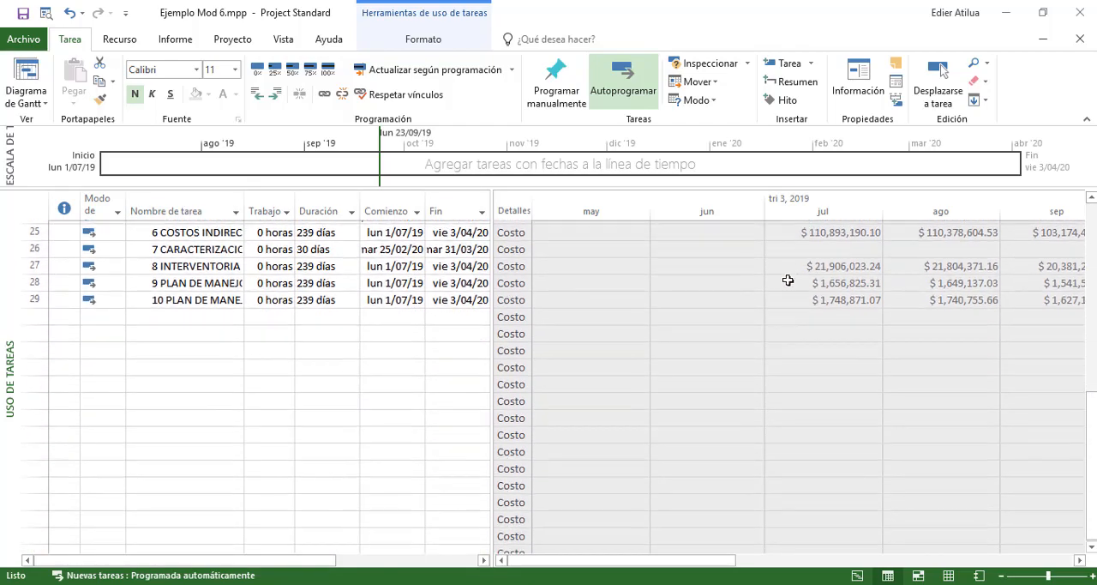
scroll(788, 281, "up", 8)
left_click(694, 278)
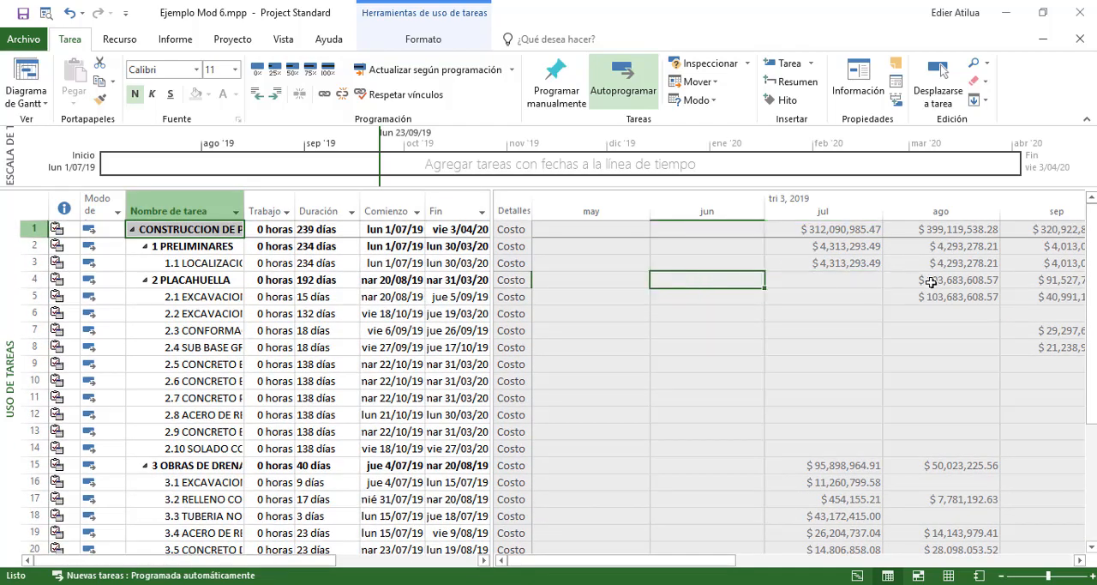
left_click(1063, 293)
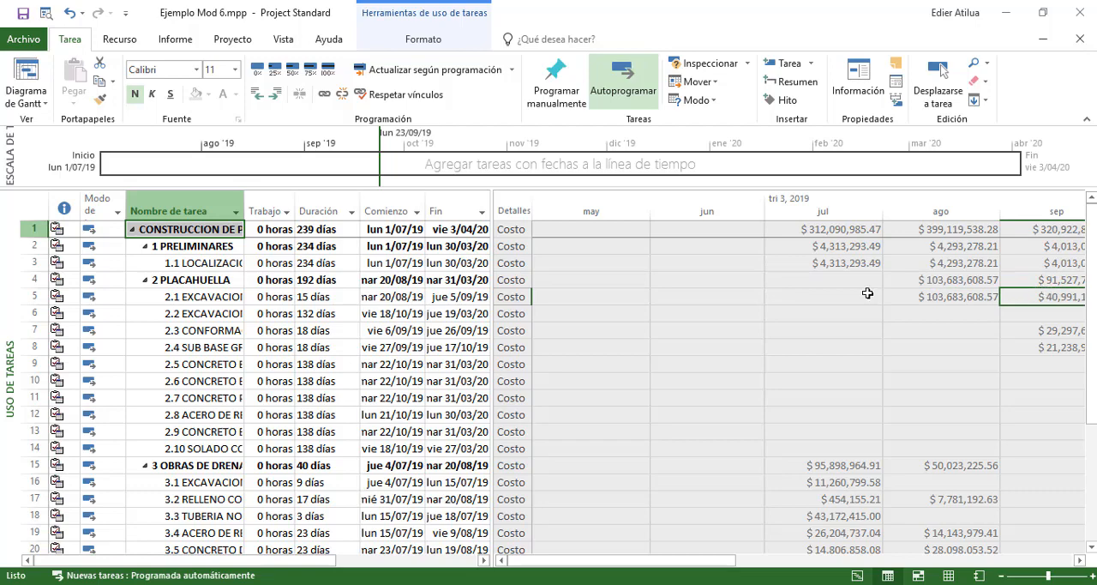
left_click(841, 229)
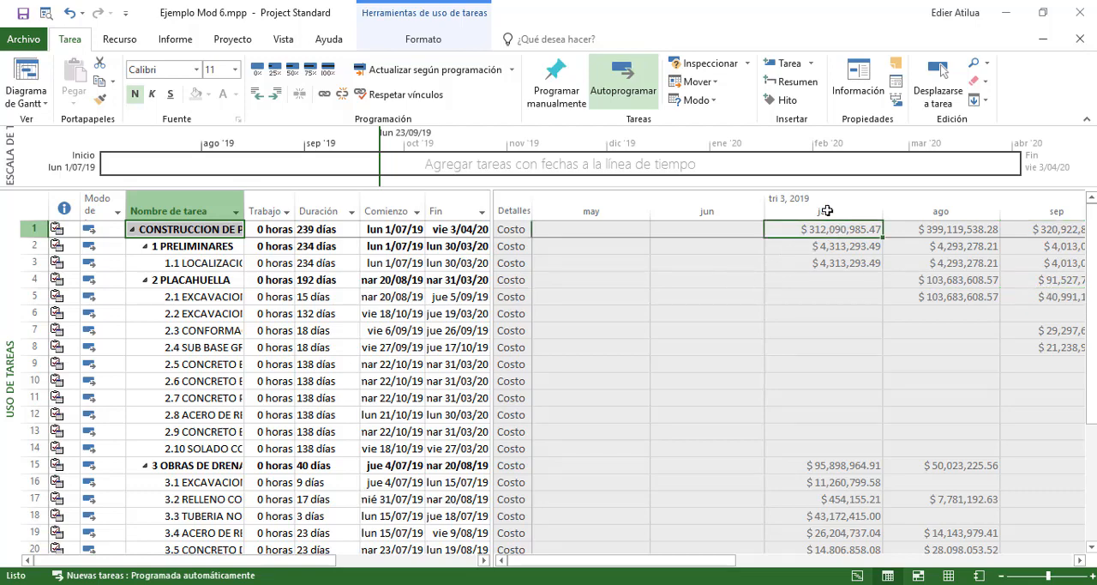
Open the Escala temporal settings for the time-phased grid and compare the lower-tier format with the middle-tier format
right_click(824, 201)
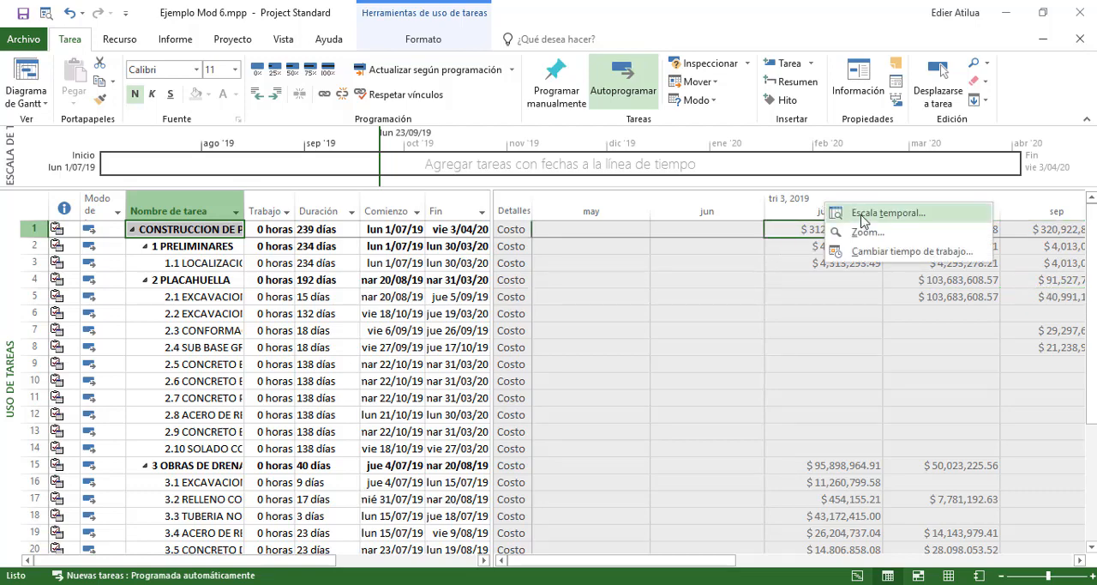
left_click(863, 216)
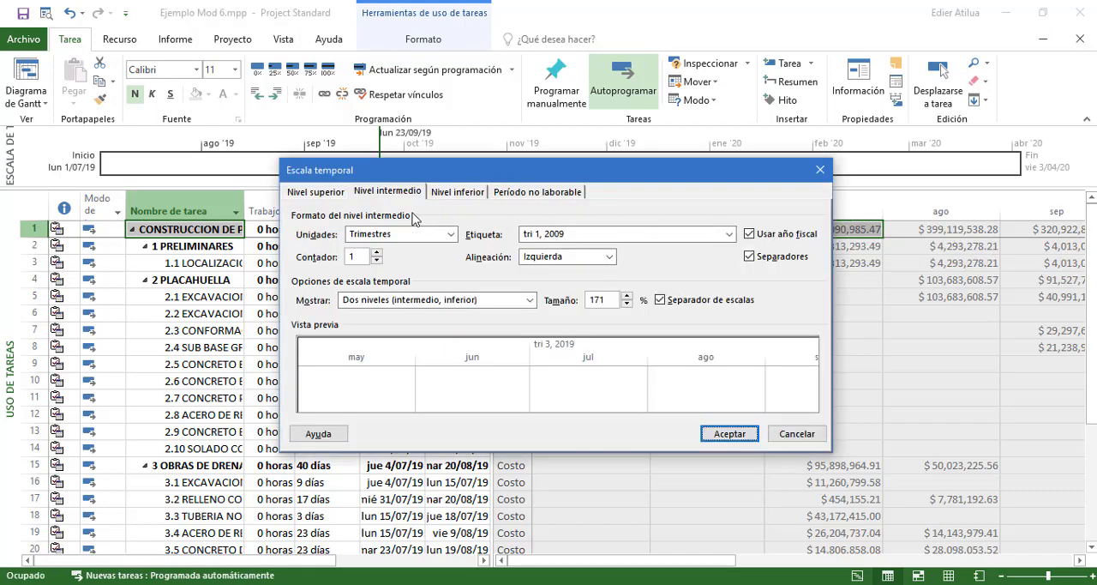
left_click(450, 193)
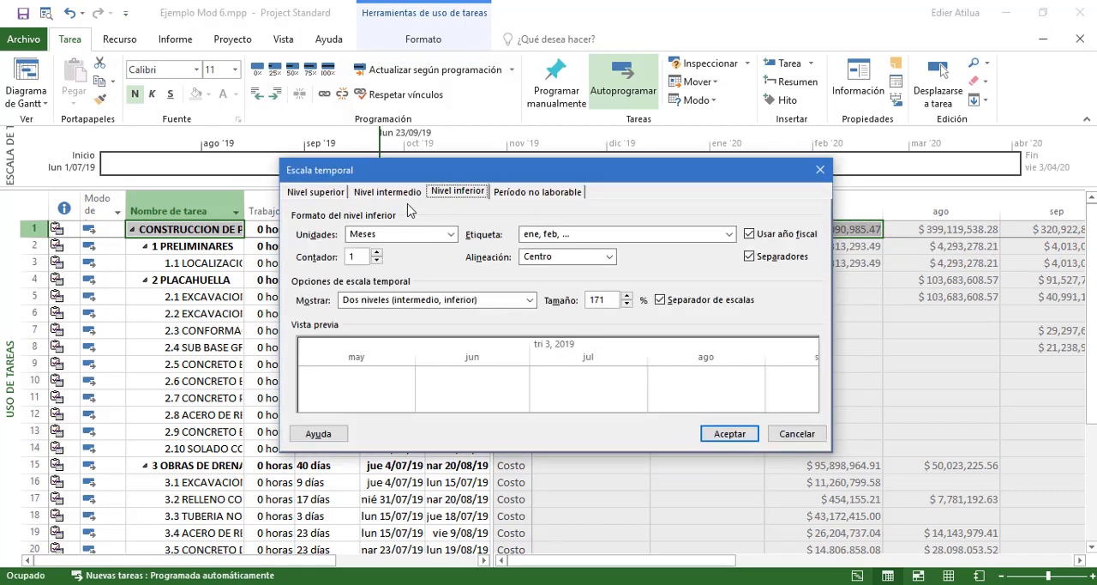
left_click(392, 190)
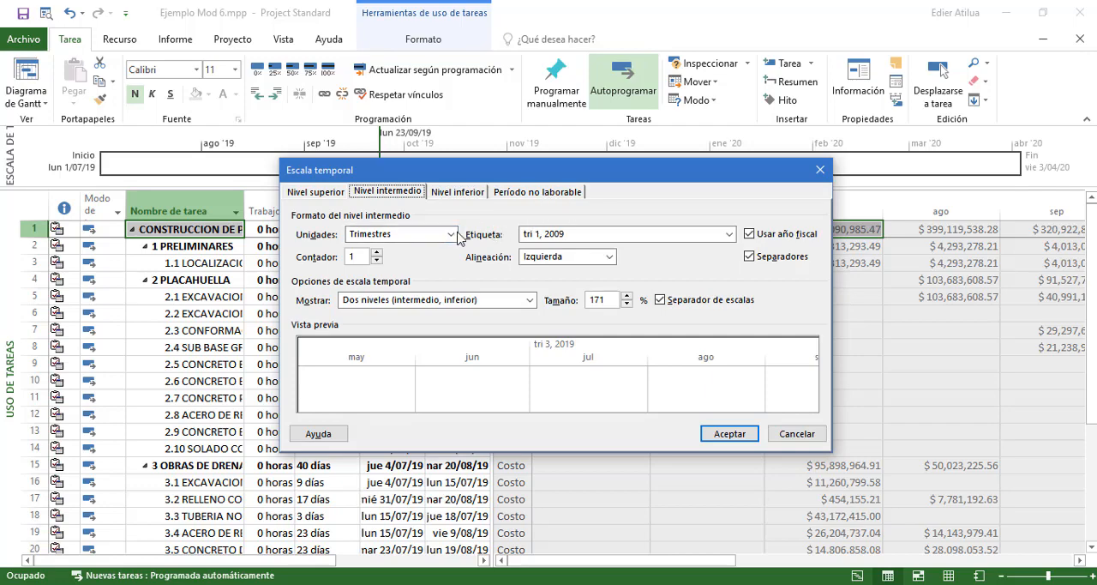
Set the timescale's middle tier to Meses and its lower tier to Semanas with the label "S1, S2, S3, S4, ... (Desde el comienzo)"
left_click(457, 236)
left_click(392, 284)
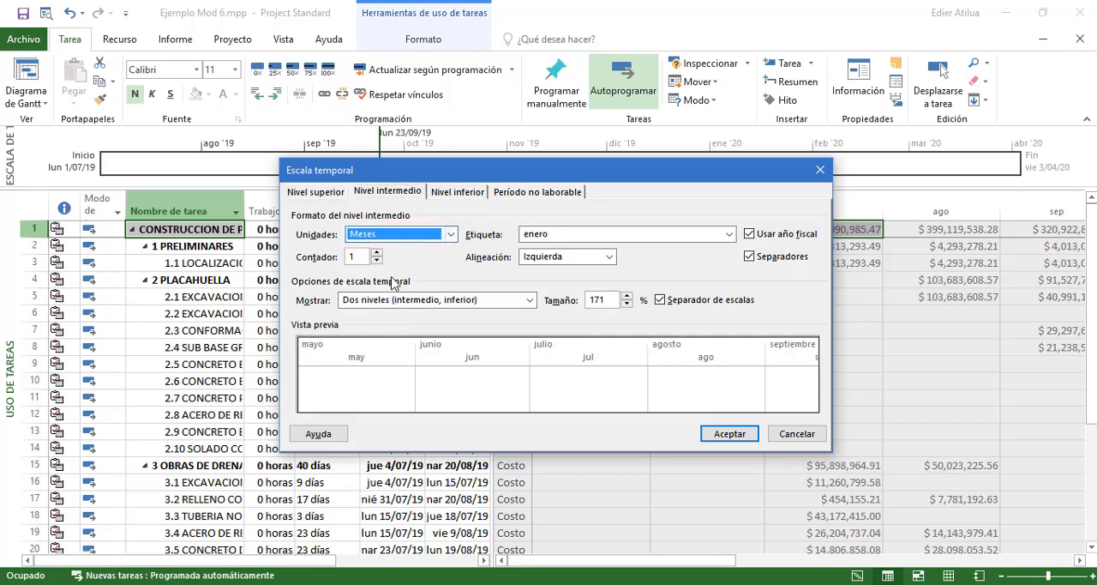
left_click(437, 191)
left_click(450, 234)
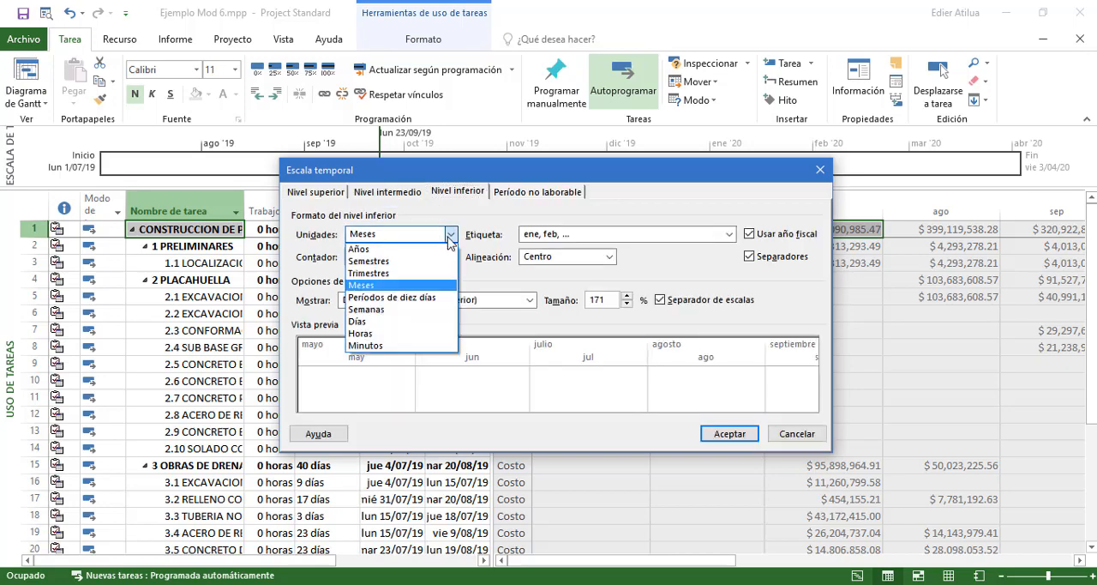
left_click(385, 312)
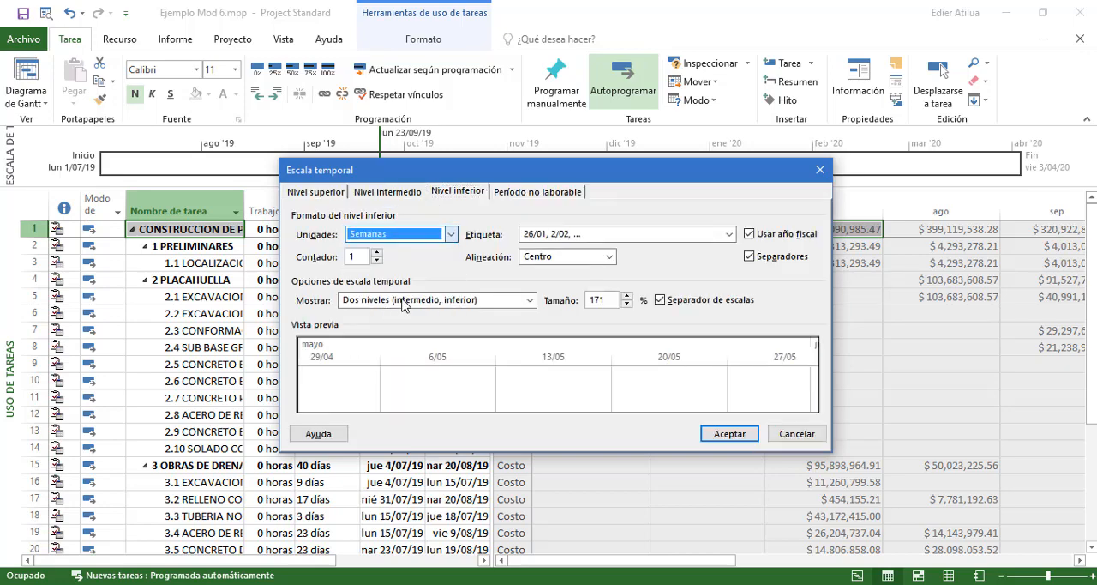
left_click(730, 234)
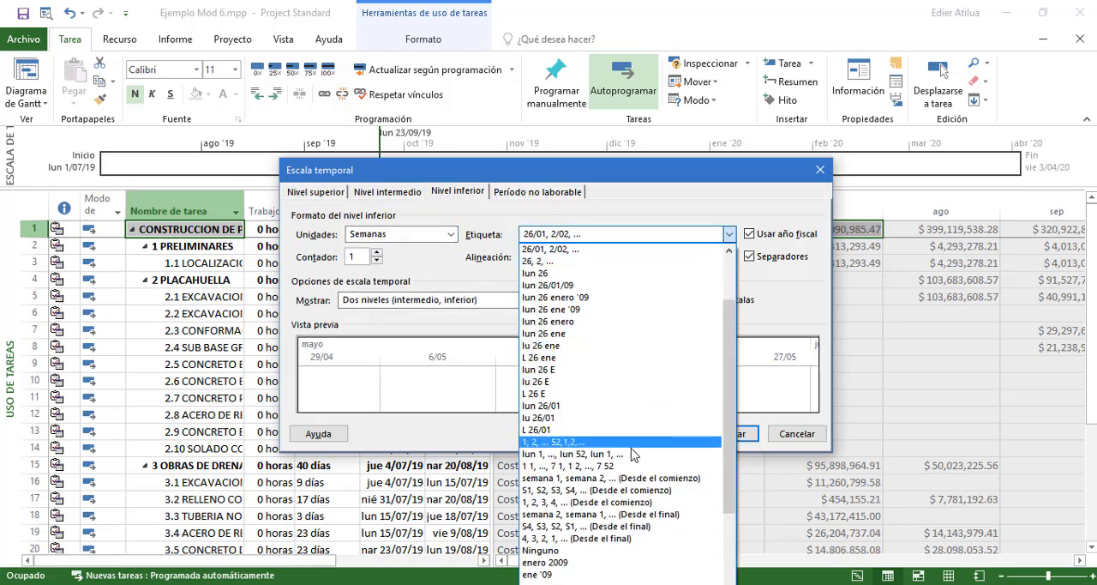
left_click(619, 477)
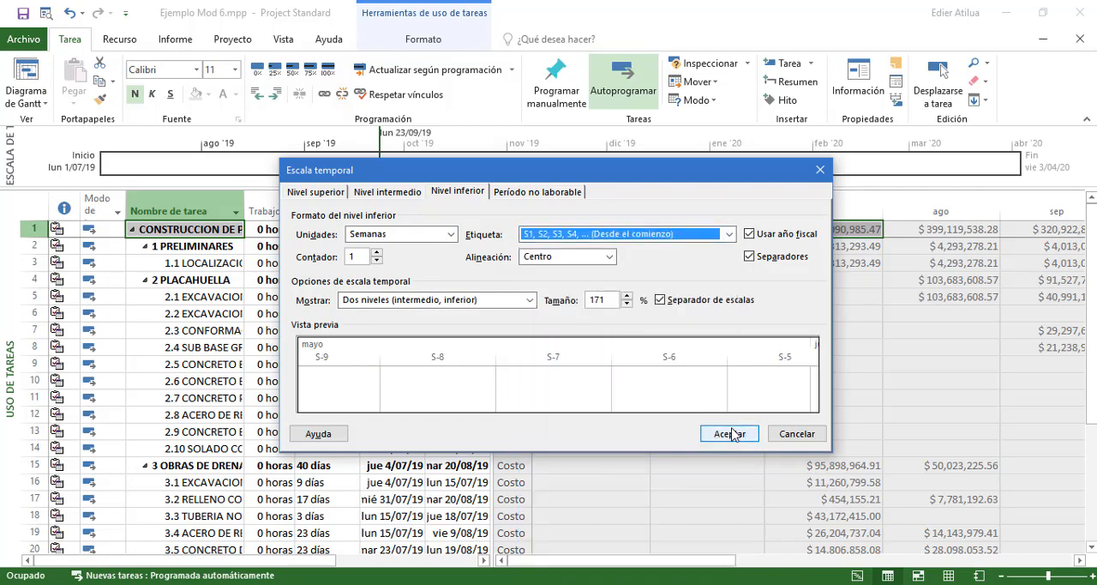
left_click(725, 432)
Examine the weekly Costo values from S1 in July 2019 through the final project week in April 2020
left_click(604, 292)
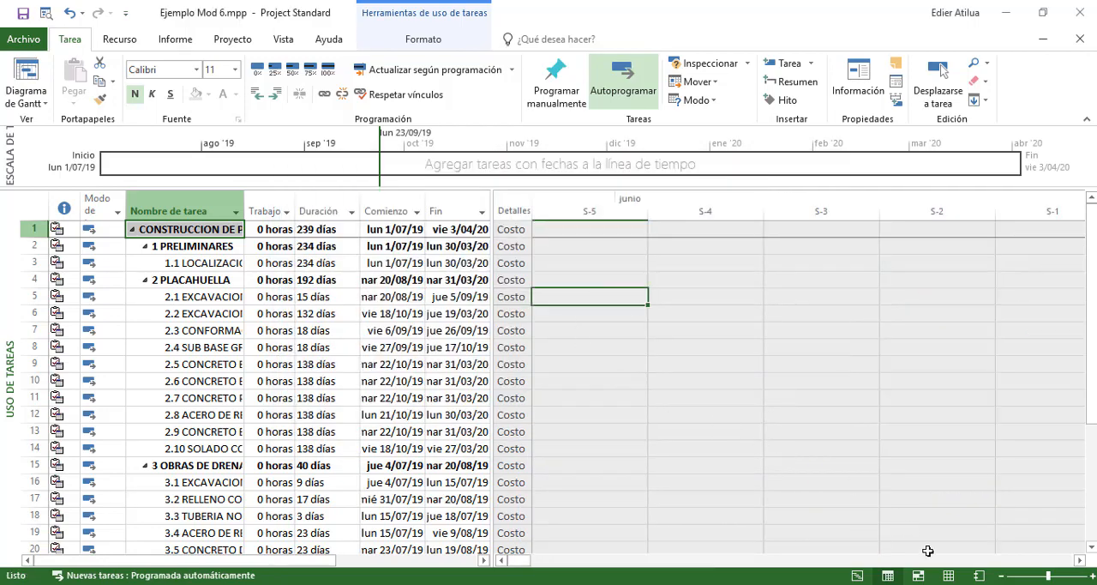
left_click(1080, 559)
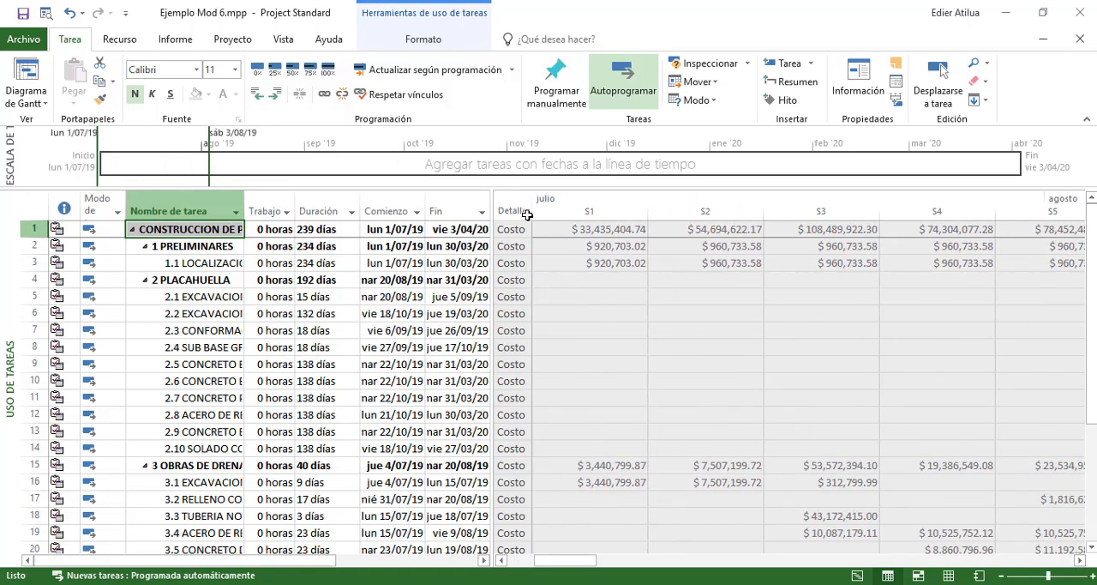
left_click(935, 230)
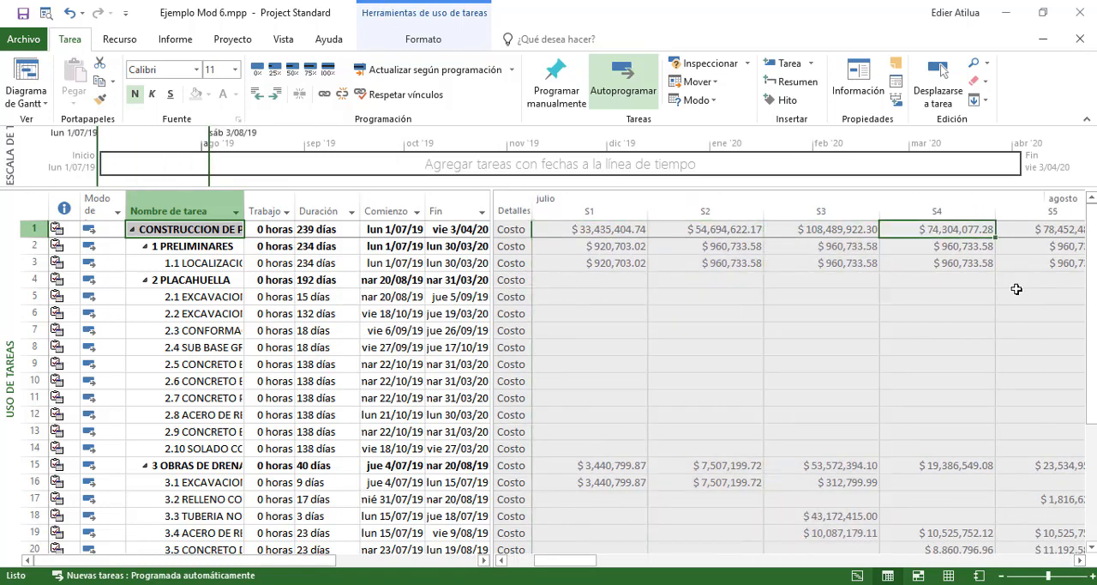
left_click(1080, 559)
left_click_drag(1081, 561, 1081, 562)
left_click_drag(858, 560, 1095, 553)
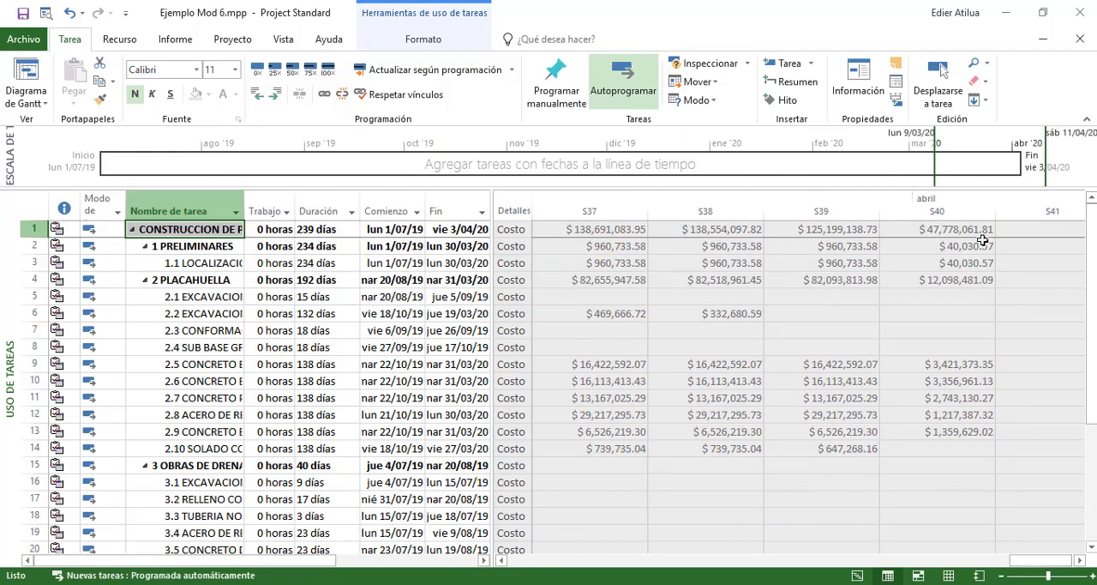
scroll(959, 242, "down", 8)
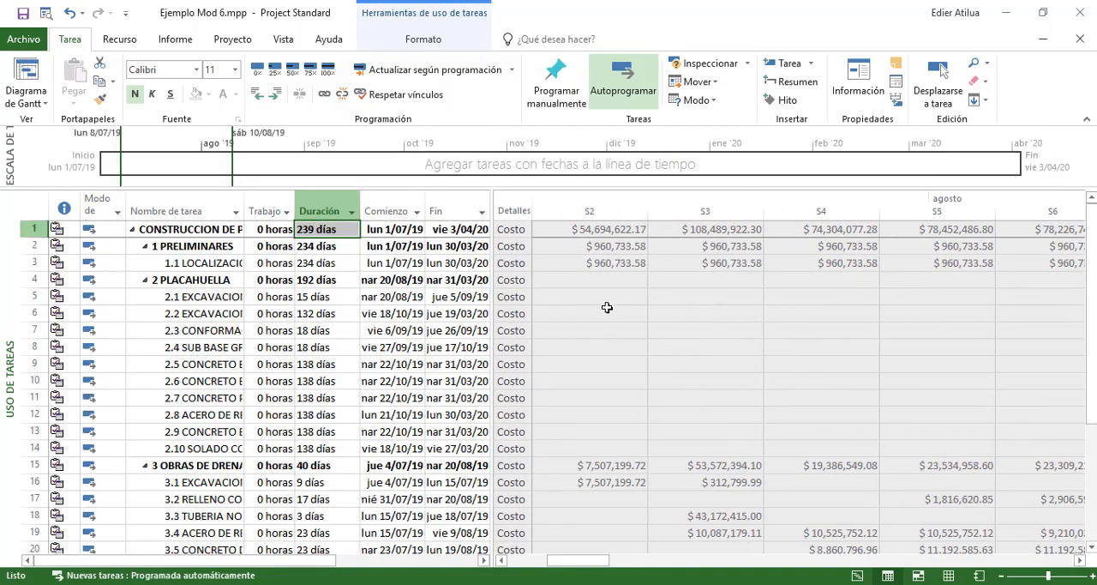
Select and copy the weekly Costo values of all tasks, from the project summary to task 10, for S1 through S40
left_click(502, 561)
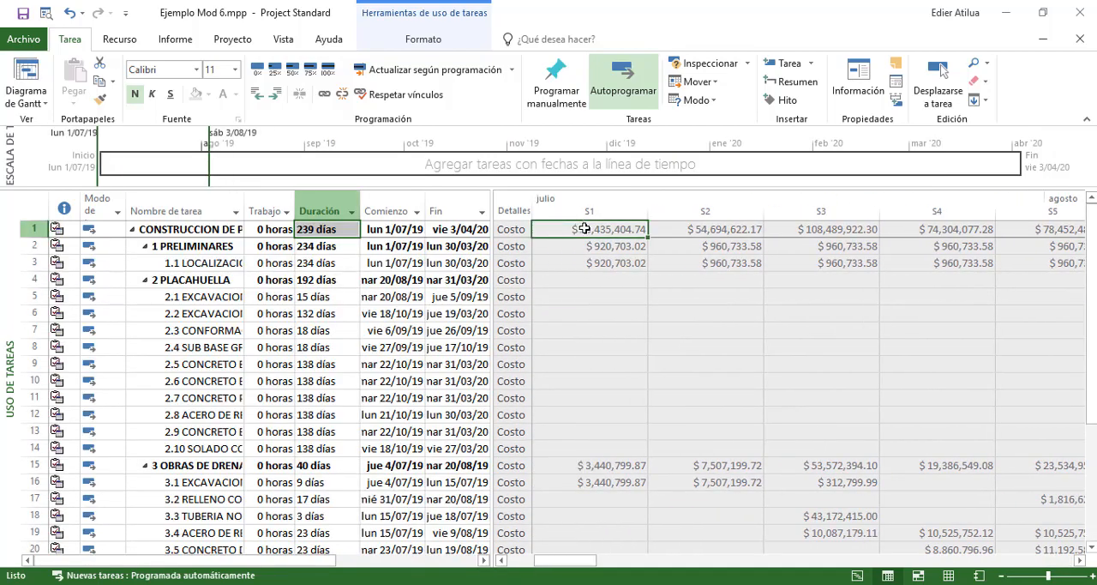
left_click_drag(586, 229, 599, 349)
left_click_drag(802, 349, 718, 326)
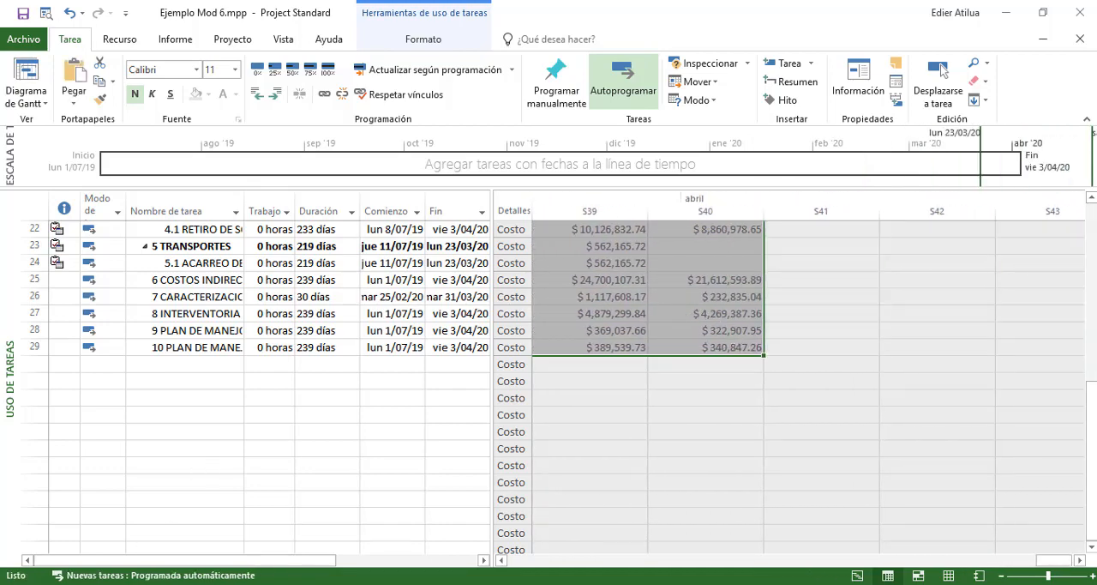
Switch to Excel and paste the copied weekly costs into a new blank workbook, starting at cell C3
key("super")
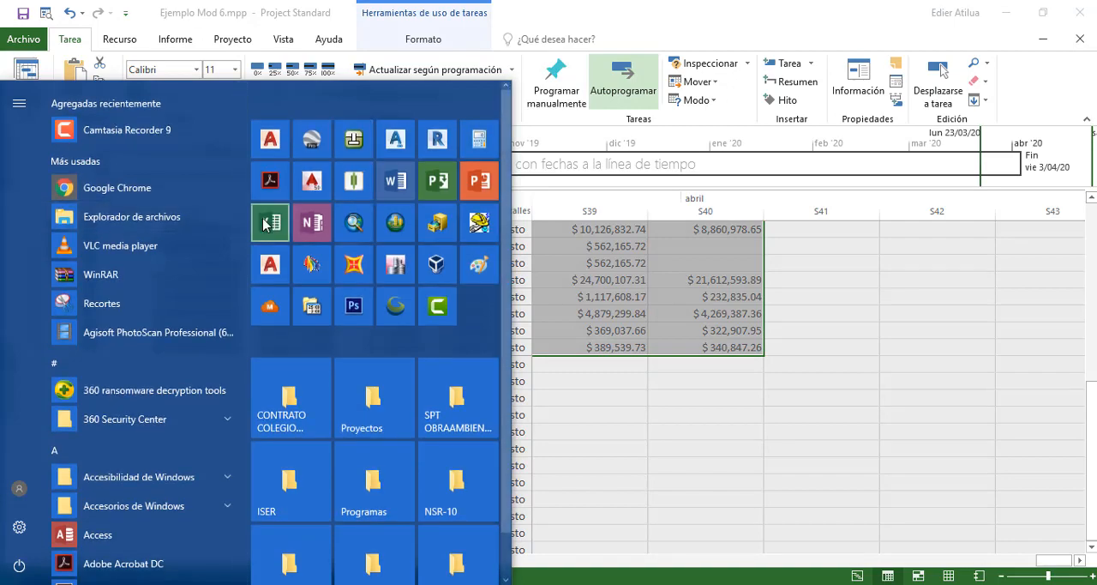
left_click(269, 223)
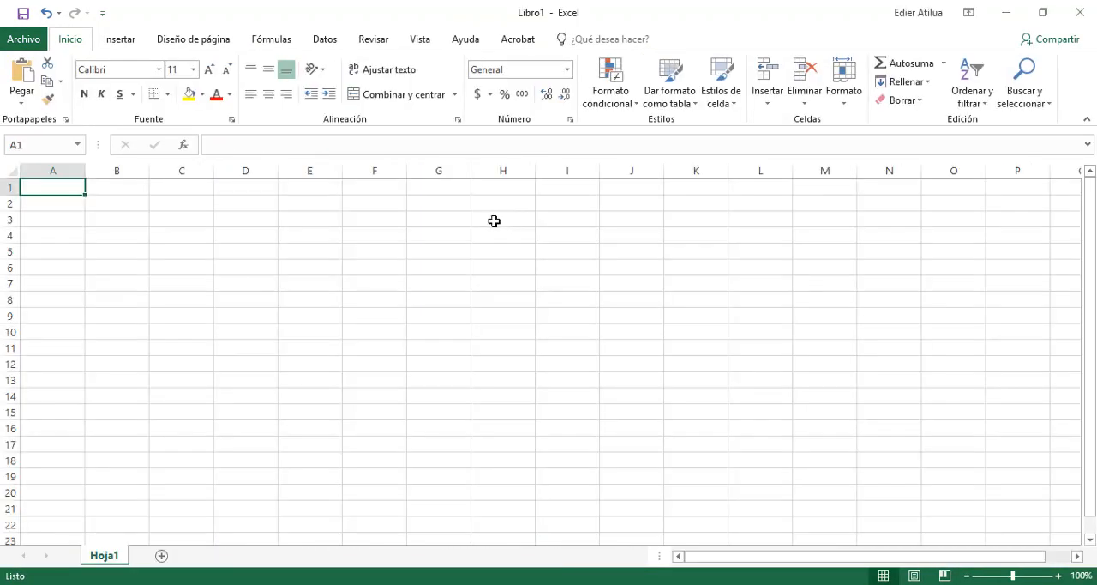
left_click(184, 215)
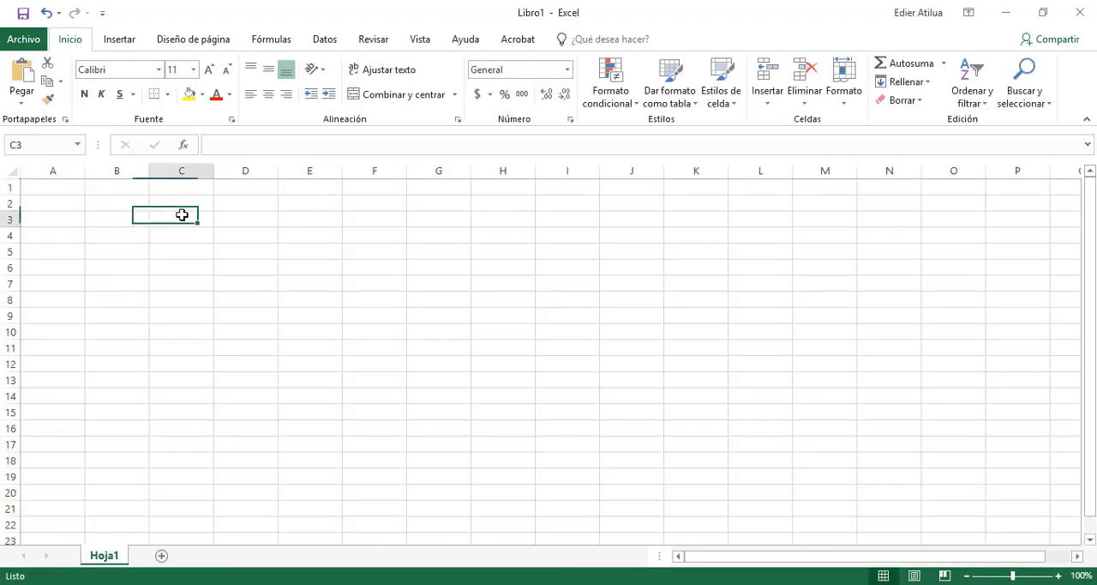
key("ctrl+v")
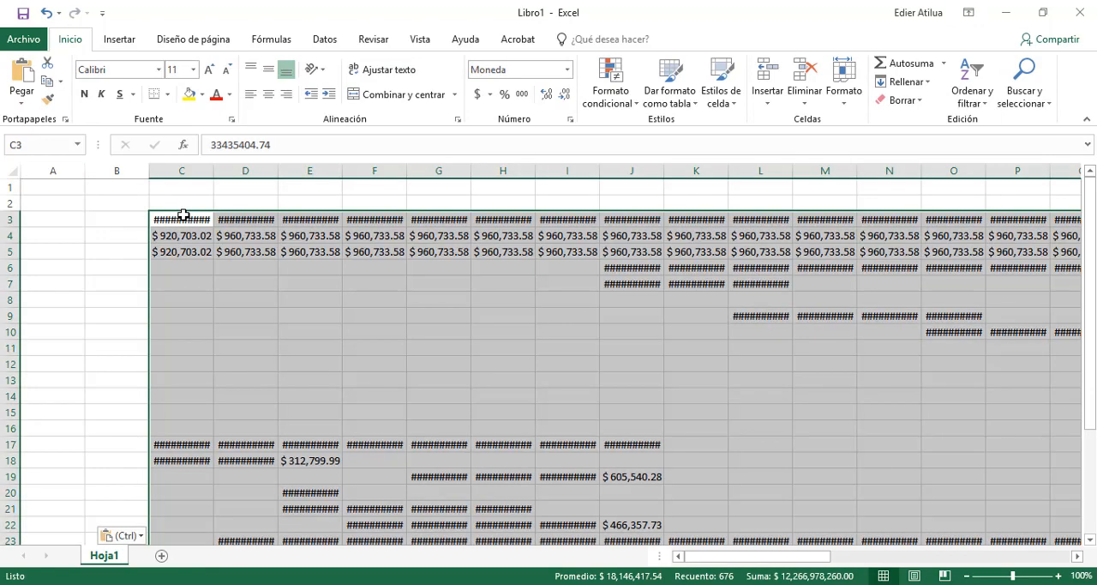
Auto-fit the widths of all pasted cost columns from C onward so the amounts display in full
double_click(210, 173)
left_click_drag(215, 171, 981, 168)
double_click(981, 168)
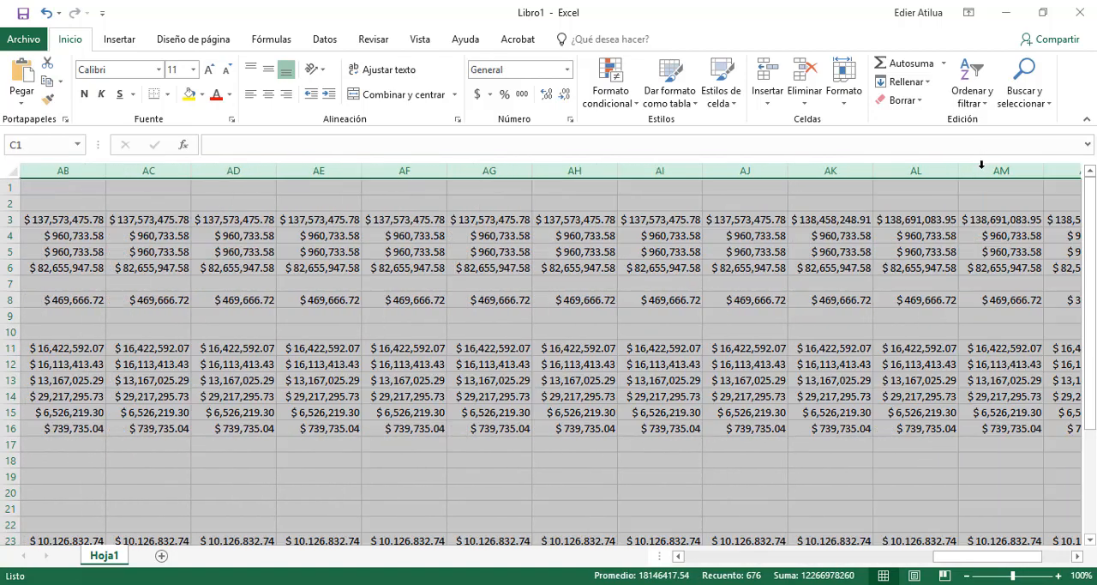
left_click(745, 316)
left_click_drag(934, 566, 686, 565)
left_click(229, 275)
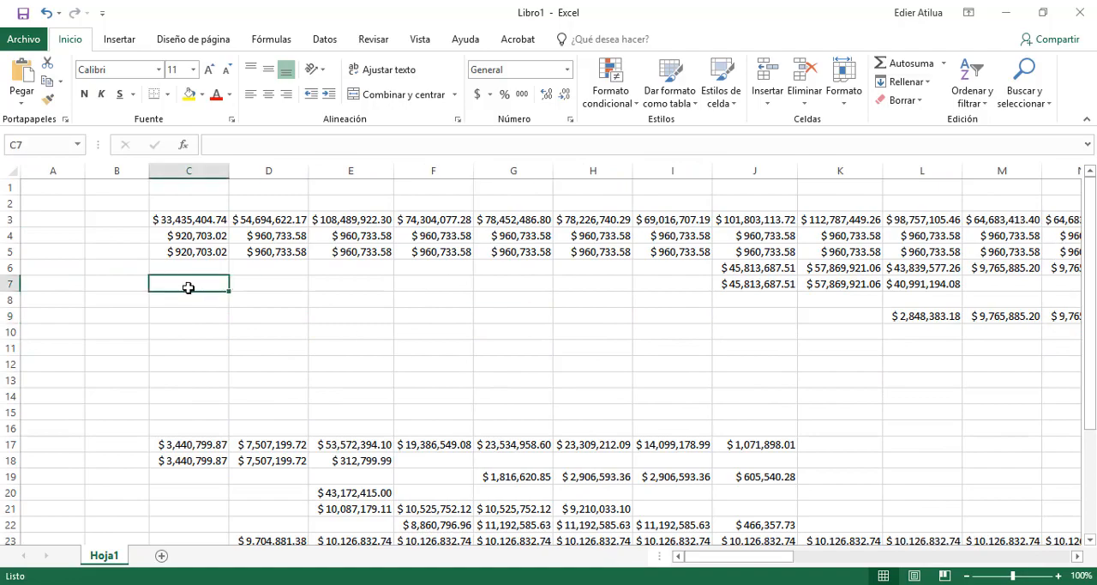
Copy all 29 task names from the Nombre de tarea column in Project and paste them into the Excel sheet at cell B3
key("alt+Tab")
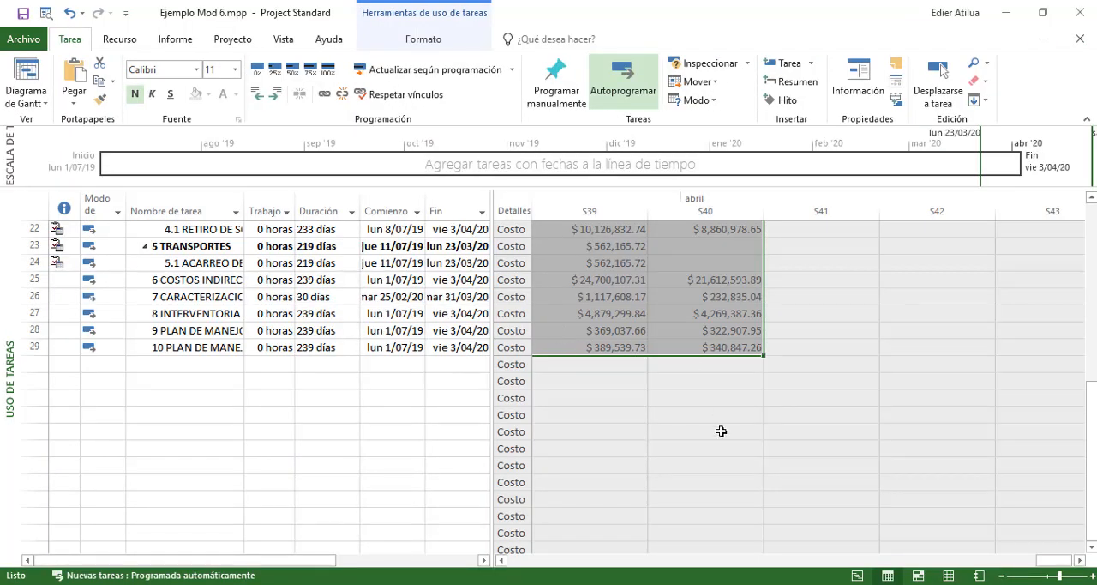
scroll(294, 345, "up", 7)
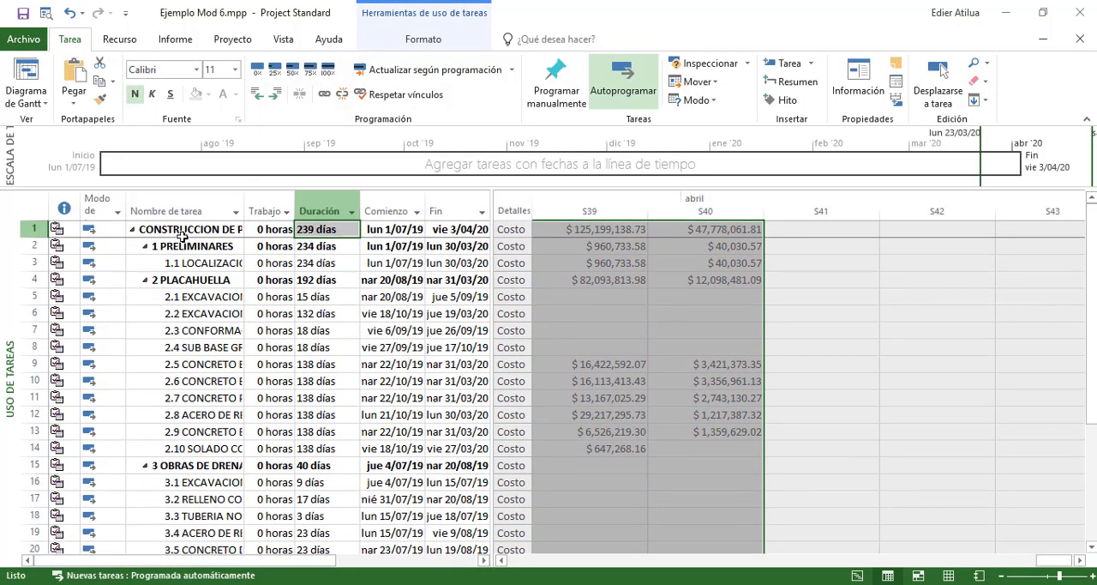
left_click_drag(181, 237, 199, 529)
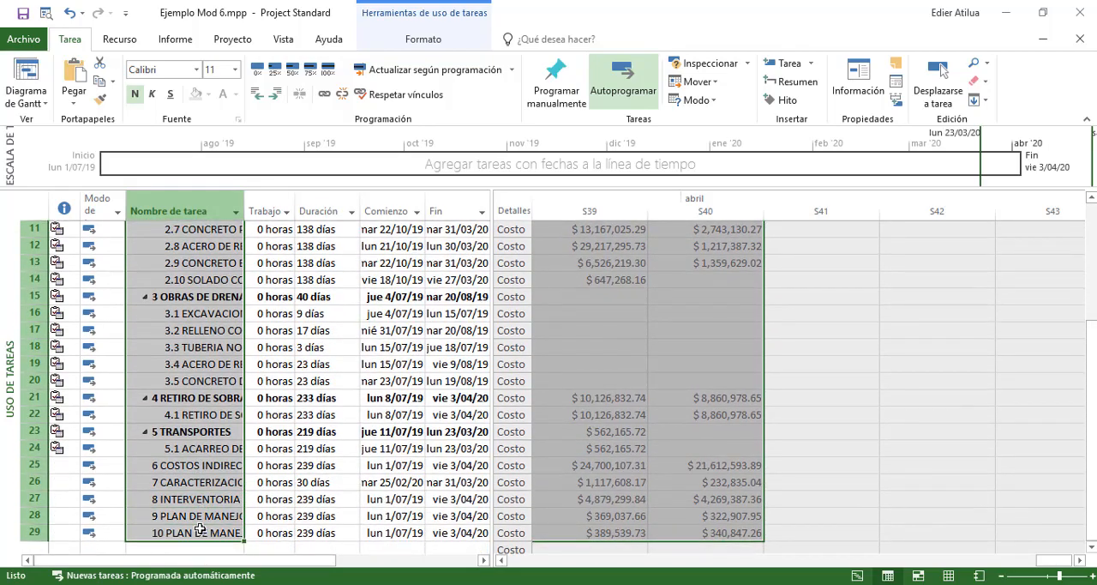
left_click(398, 530)
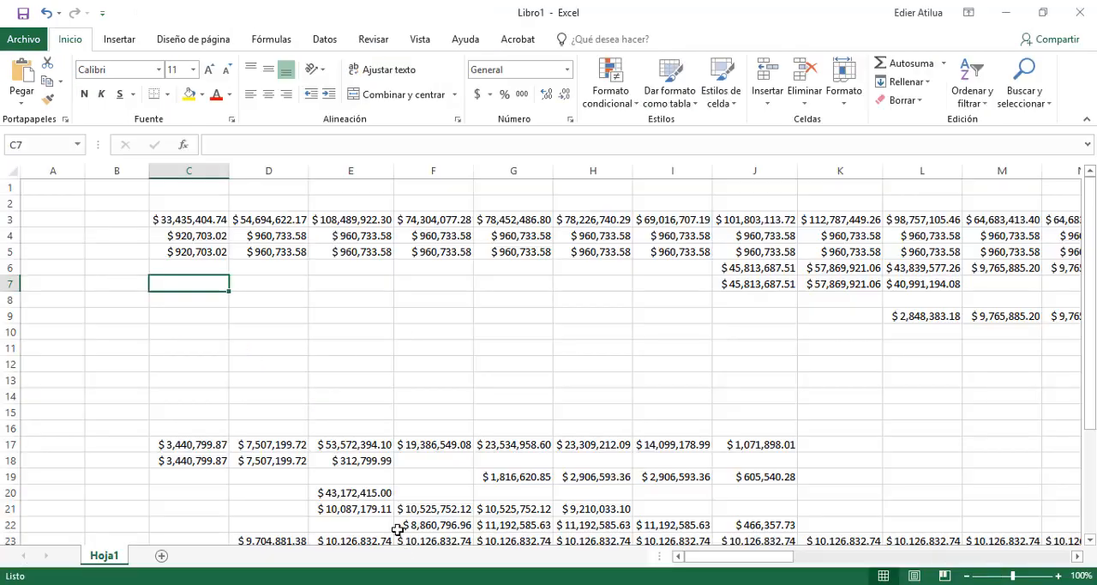
left_click(102, 221)
key("ctrl+v")
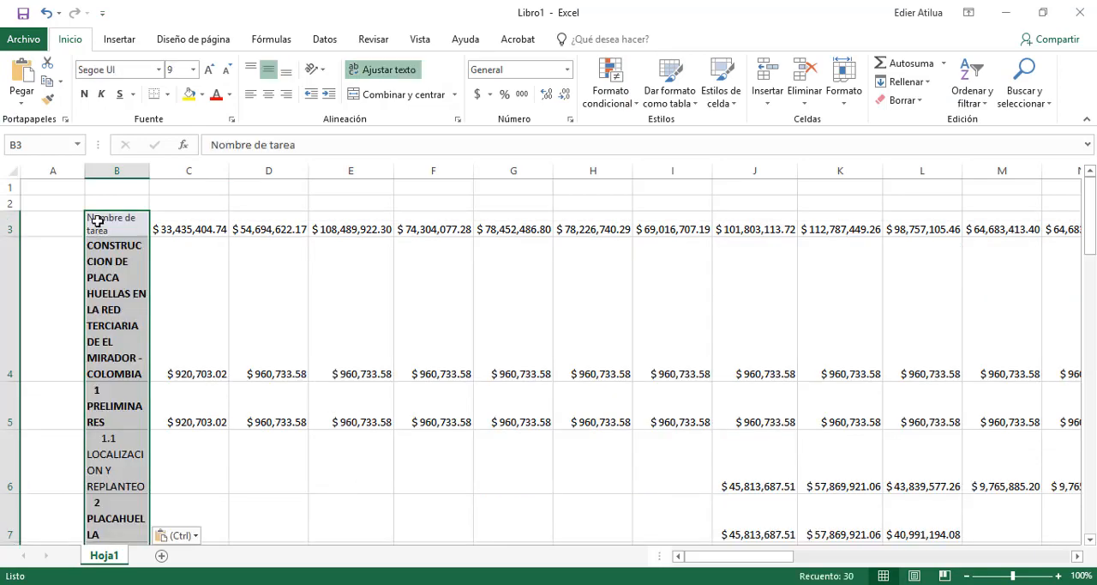
Match the pasted task names to the destination formatting and auto-fit the width of column B
left_click(190, 533)
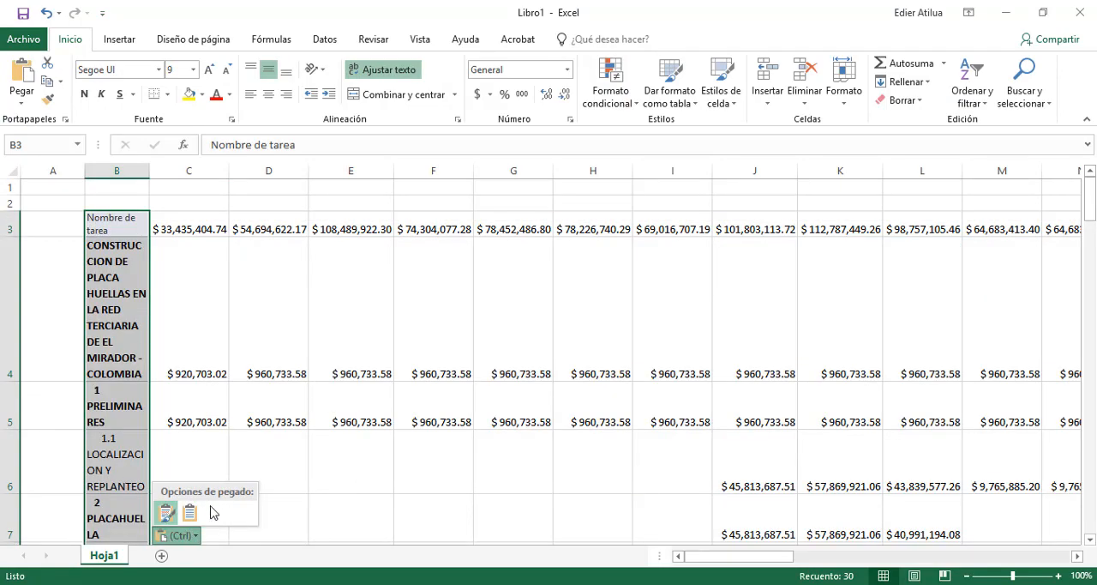
left_click(189, 511)
double_click(149, 171)
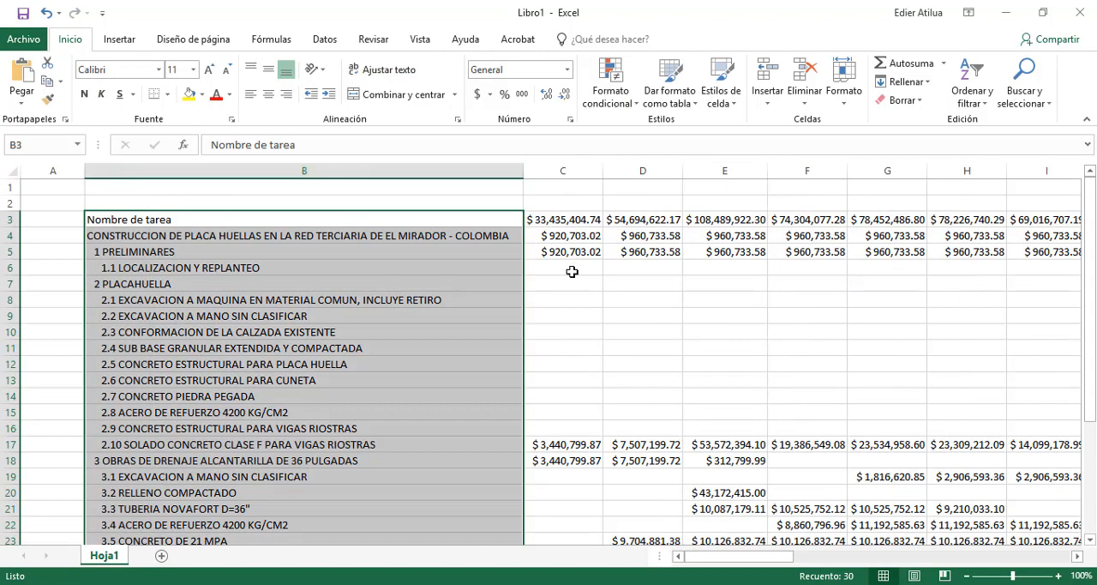
left_click(572, 271)
Delete the "Nombre de tarea" cell, shifting the names up, and check that the last task names line up with their costs
left_click(364, 216)
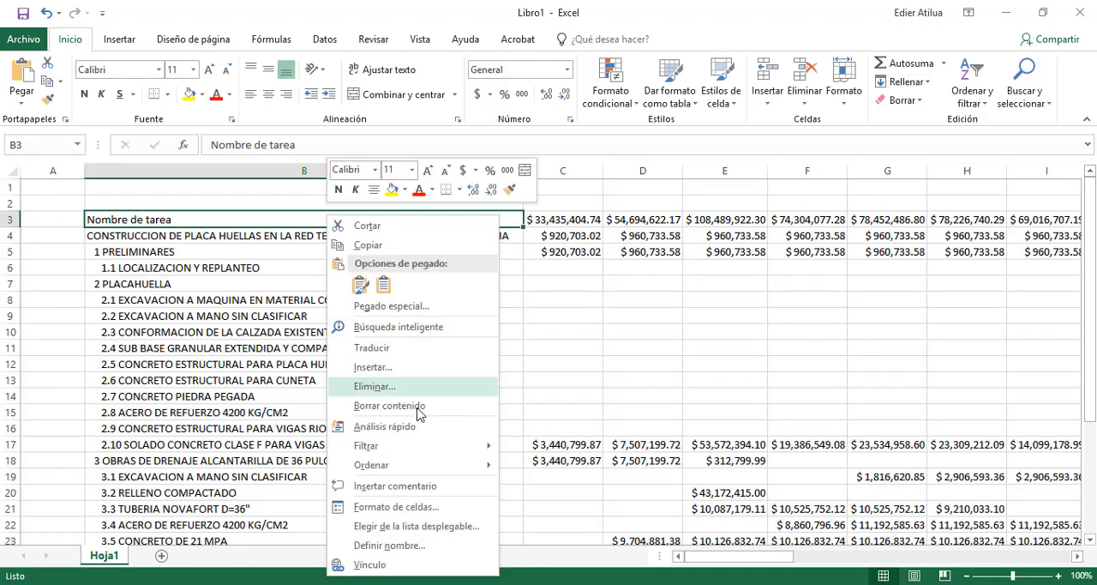
left_click(387, 386)
left_click(396, 420)
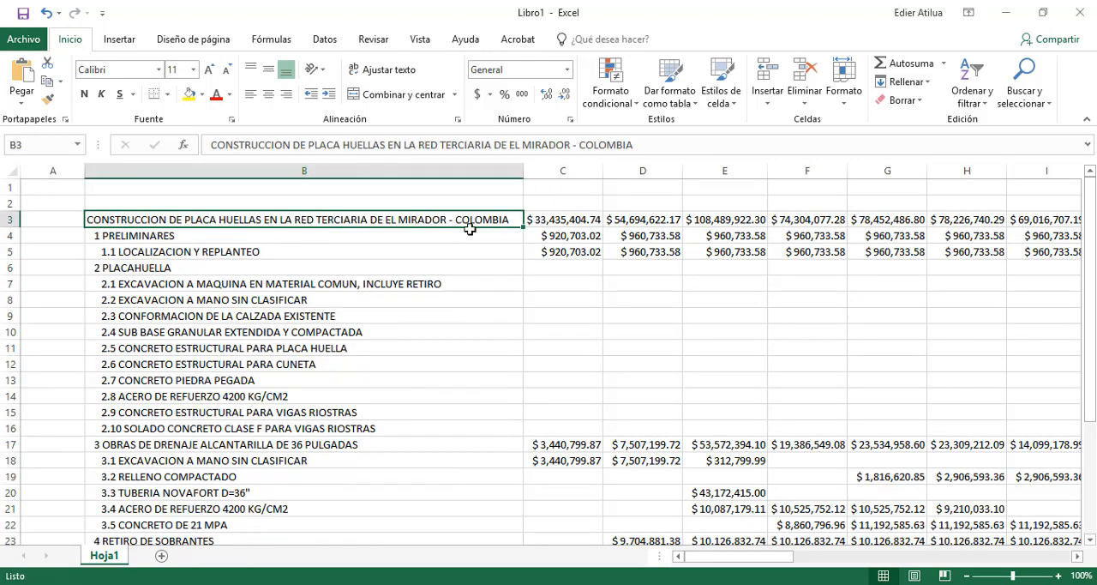
scroll(465, 228, "down", 5)
left_click(460, 429)
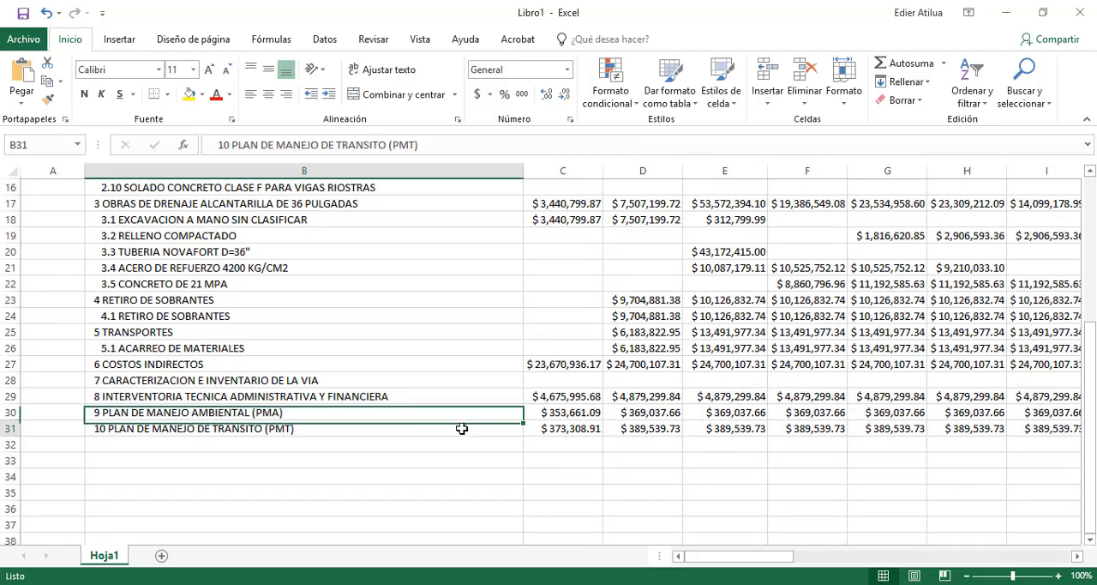
left_click(536, 429)
scroll(441, 360, "up", 5)
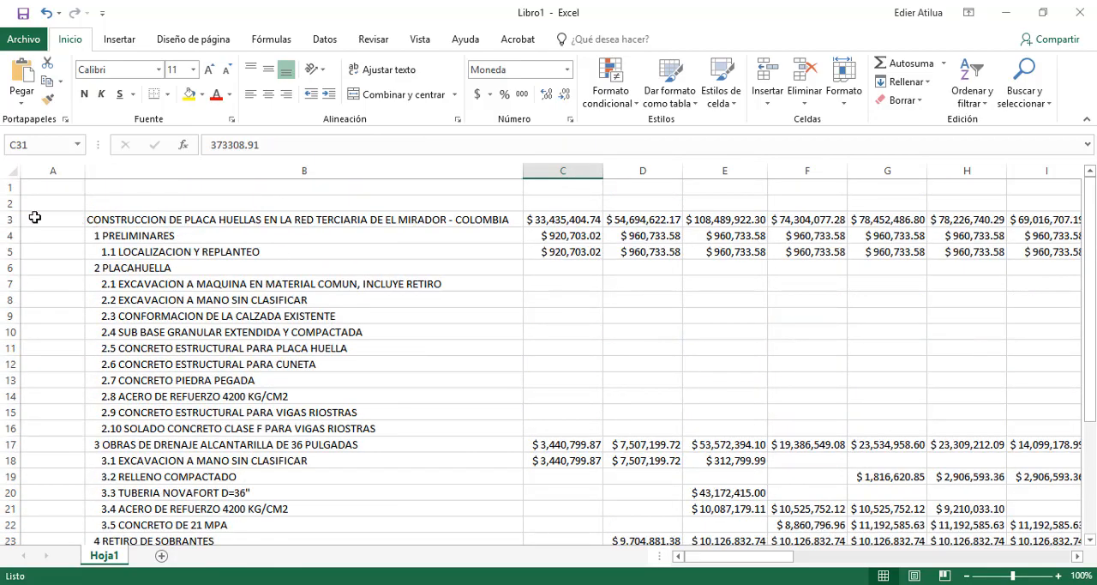
Format row 3 with the project summary task in bold with a yellow fill
left_click(8, 219)
key("ctrl+n")
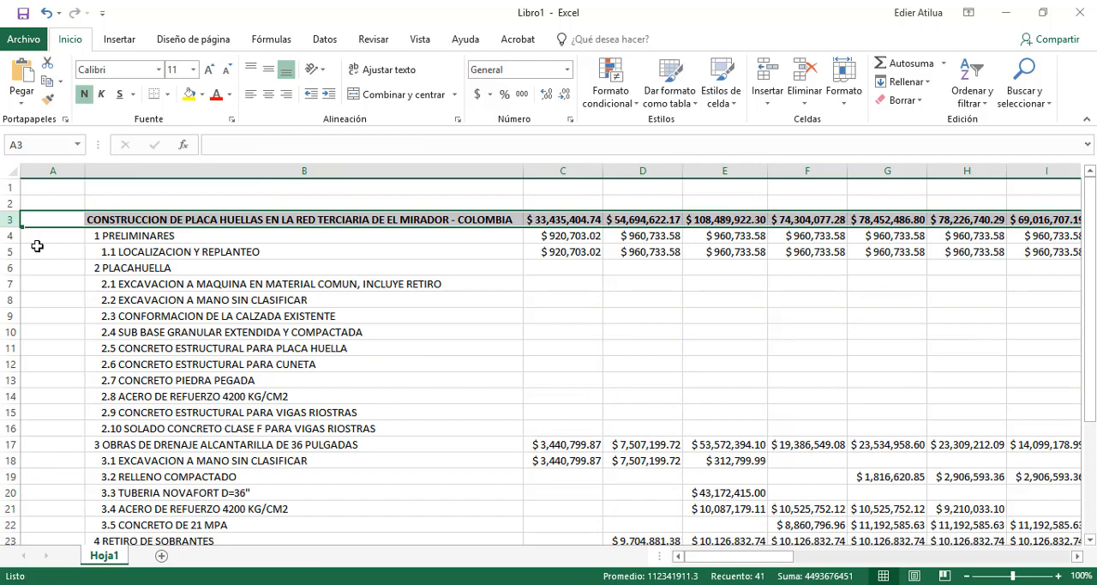
left_click(189, 94)
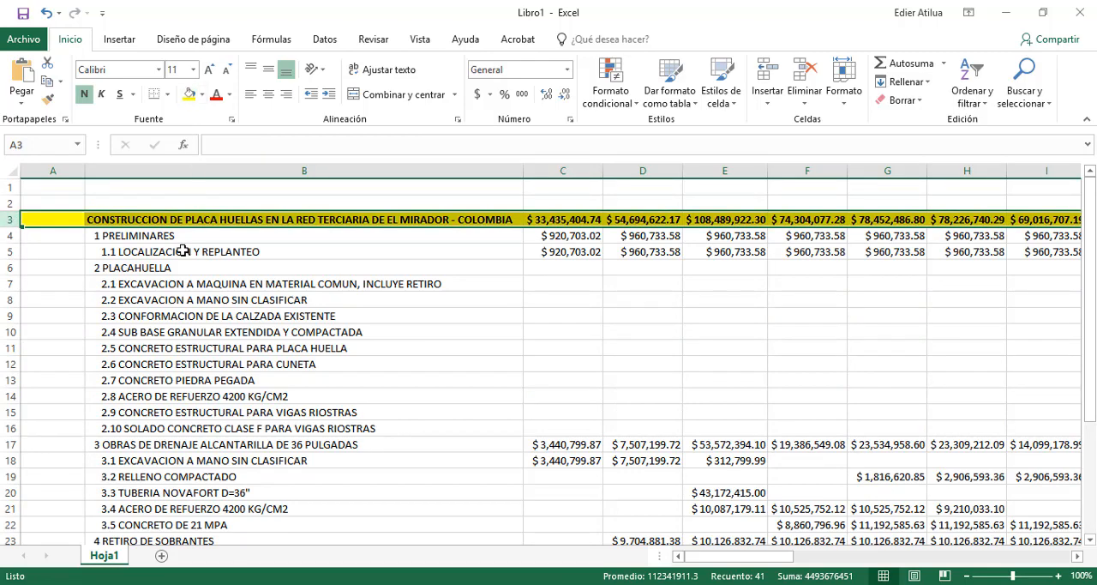
left_click(184, 249)
Make rows 4, 6 and 17 bold, holding the chapters PRELIMINARES, PLACAHUELLA and OBRAS DE DRENAJE
left_click(14, 236)
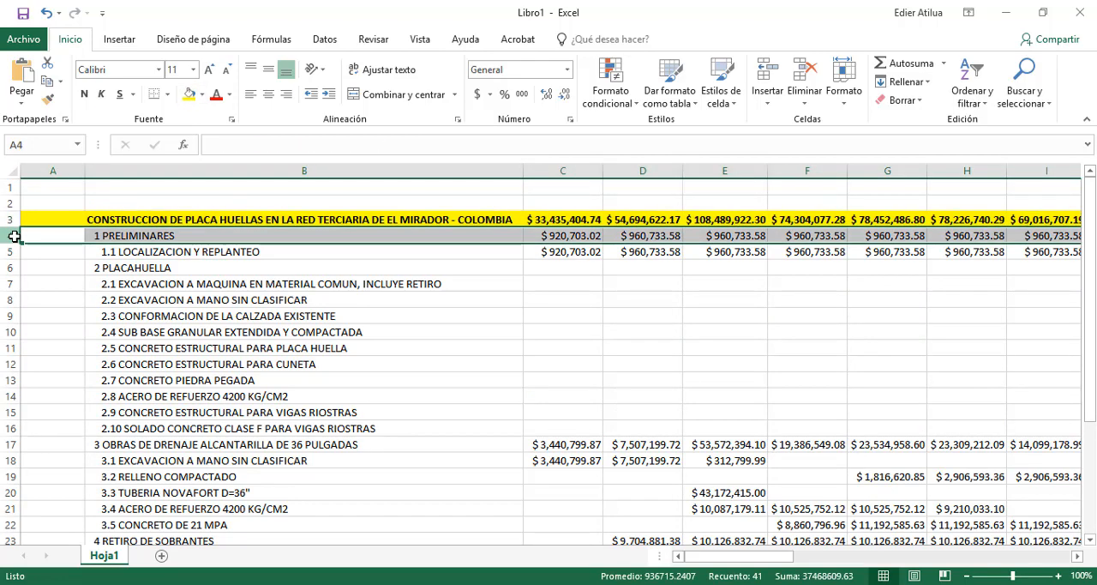
key("ctrl+n")
left_click(13, 268)
key("ctrl+n")
scroll(101, 289, "down", 2)
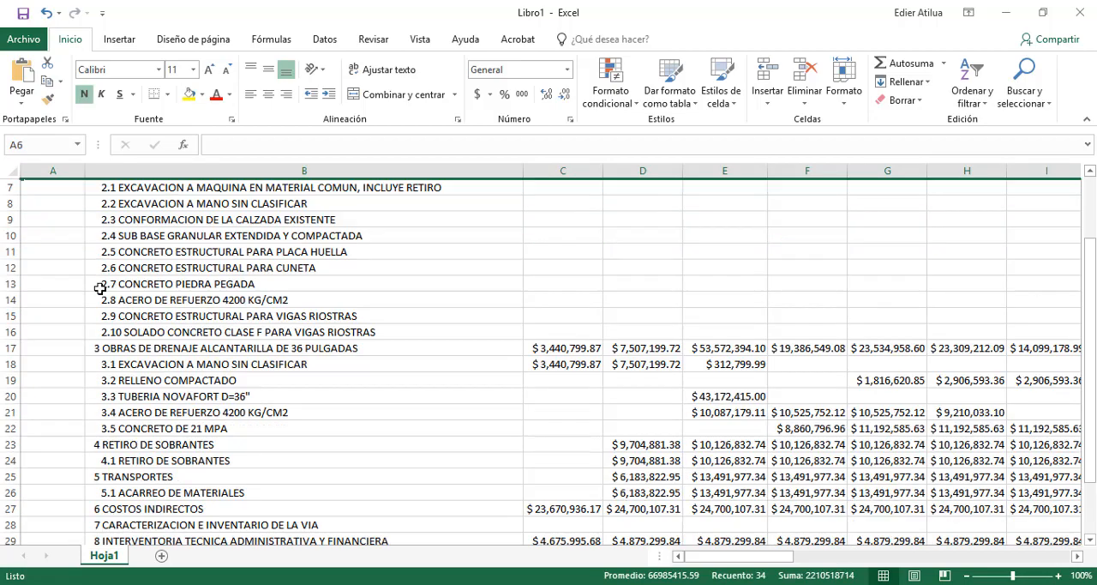
left_click(12, 347)
key("ctrl+n")
Make rows 23, 25 and 27 to 31 bold, from RETIRO DE SOBRANTES through PLAN DE MANEJO DE TRANSITO
scroll(86, 399, "down", 1)
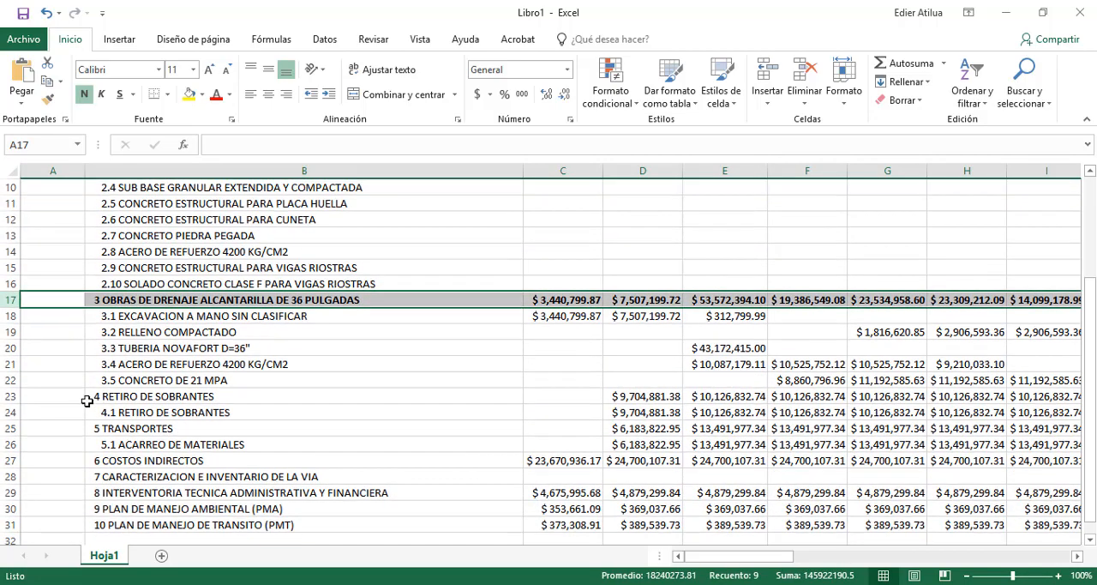
left_click(13, 396)
key("ctrl+n")
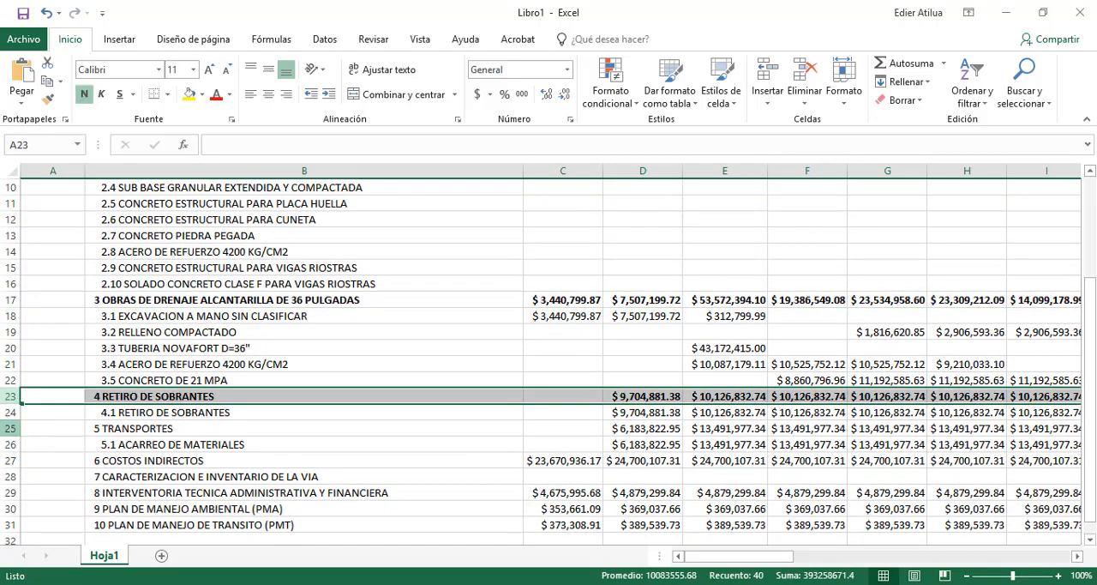
left_click(12, 428)
key("ctrl+n")
left_click_drag(9, 459, 10, 524)
key("ctrl+n")
Fill the chapter rows 4, 6 and 17 with green
scroll(169, 415, "up", 3)
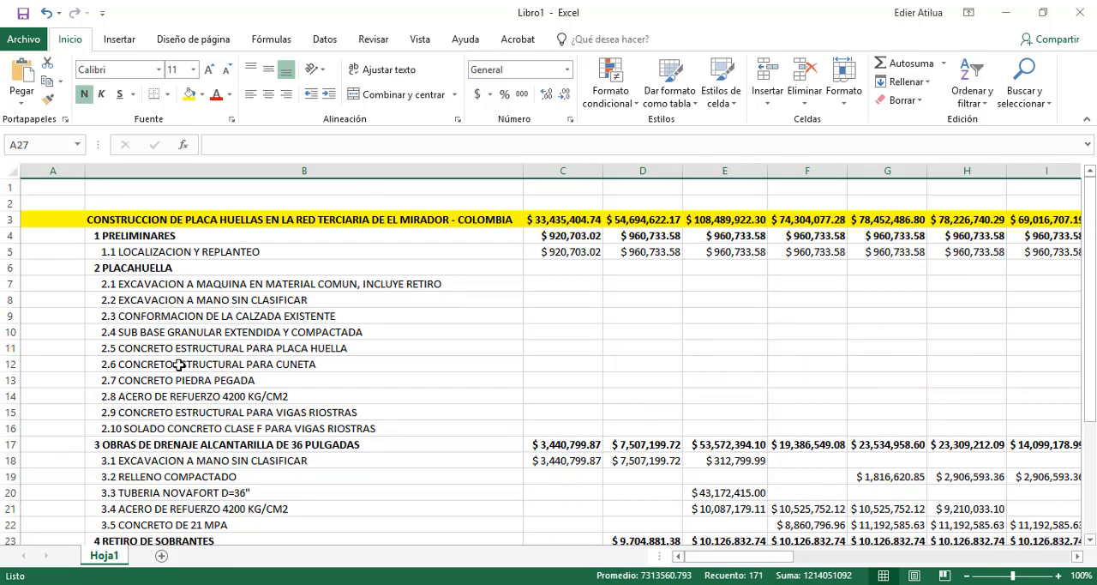
left_click(10, 236)
left_click(8, 268, "ctrl")
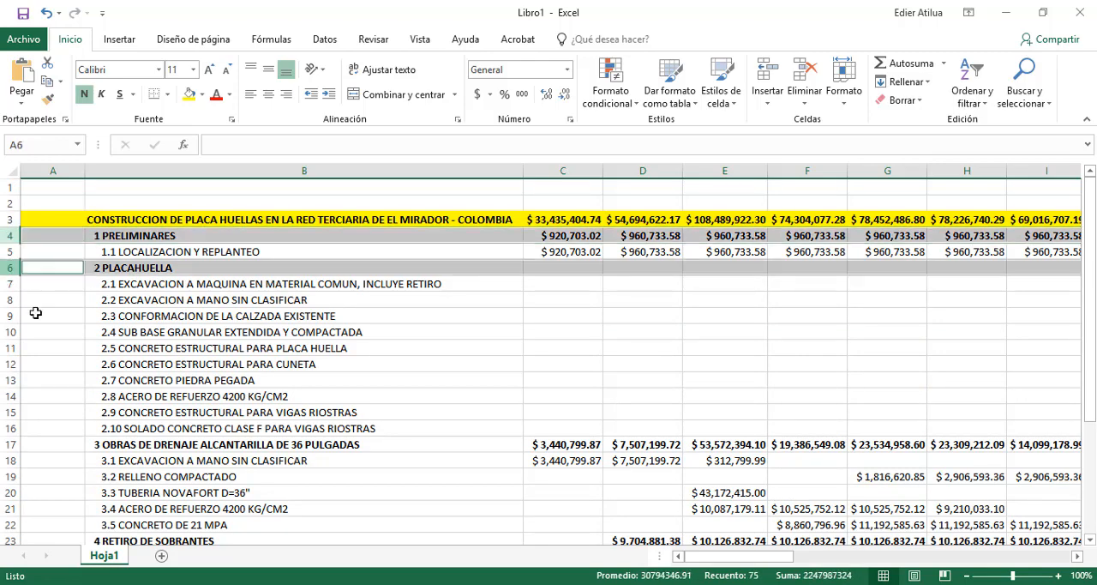
left_click(8, 444, "ctrl")
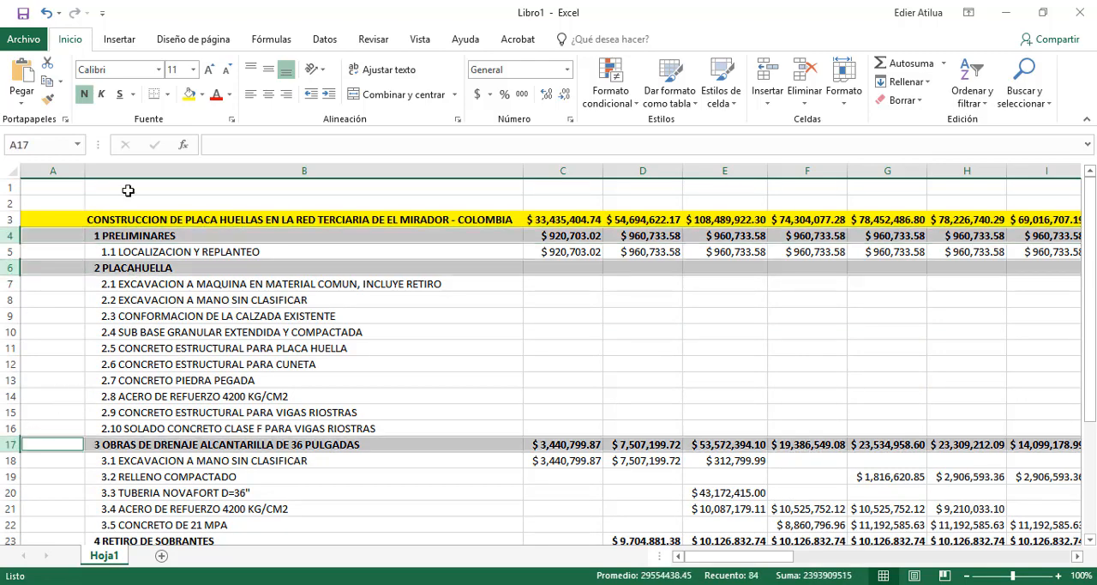
left_click(203, 94)
left_click(248, 221)
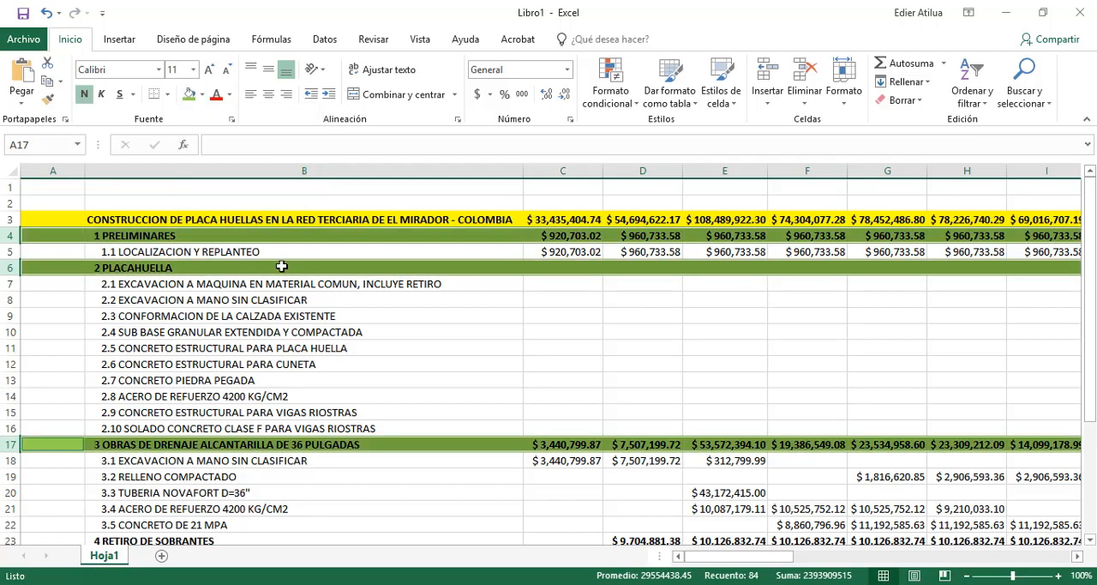
Apply the same green fill to the remaining chapter rows 23, 25 and 27 to 31
scroll(258, 291, "down", 4)
scroll(124, 386, "down", 1)
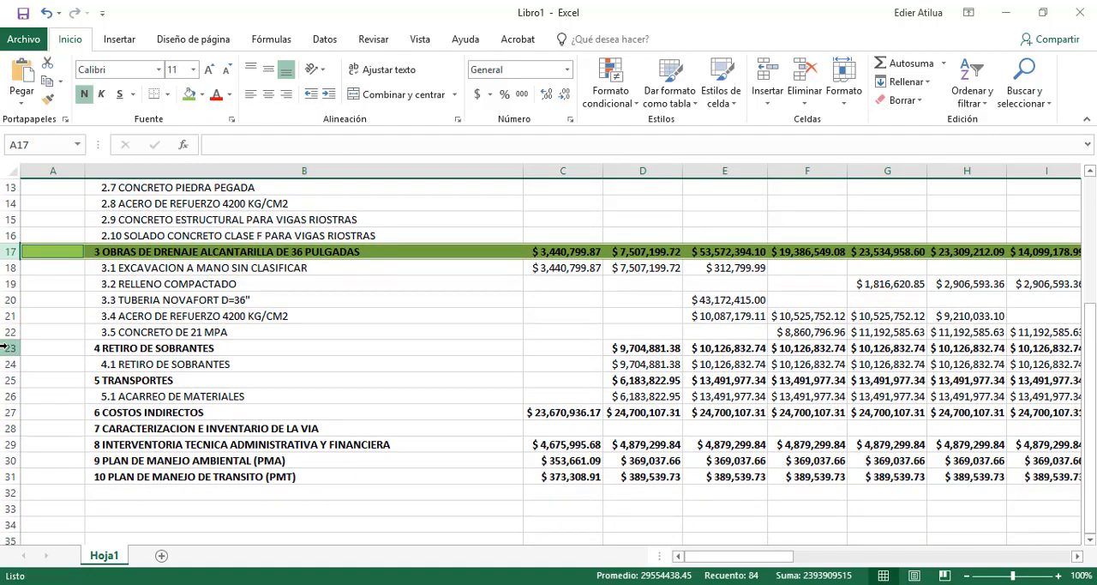
left_click(7, 348)
left_click(11, 380, "ctrl")
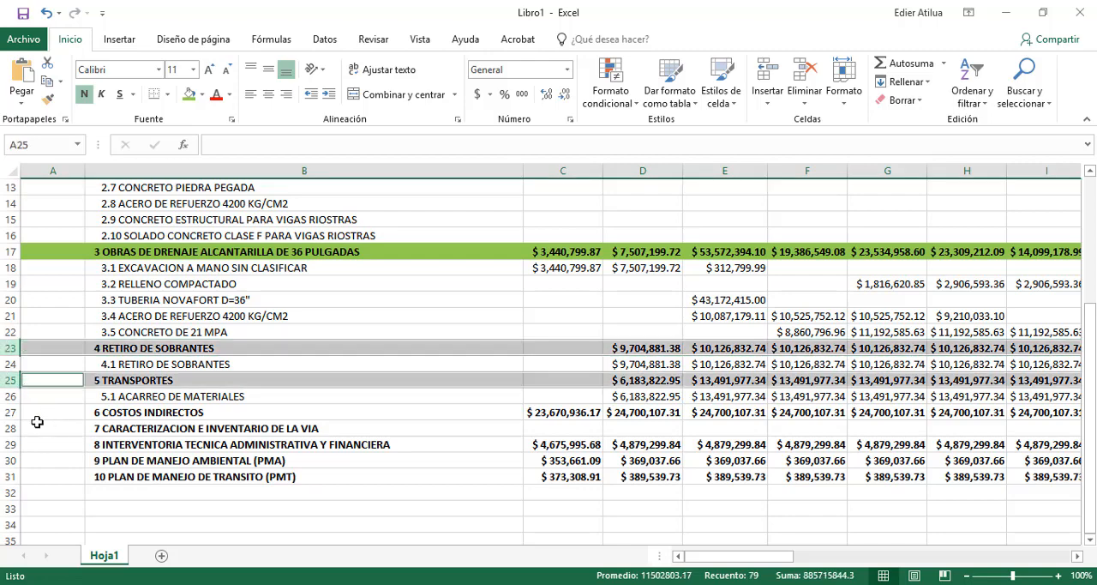
left_click_drag(8, 411, 17, 476)
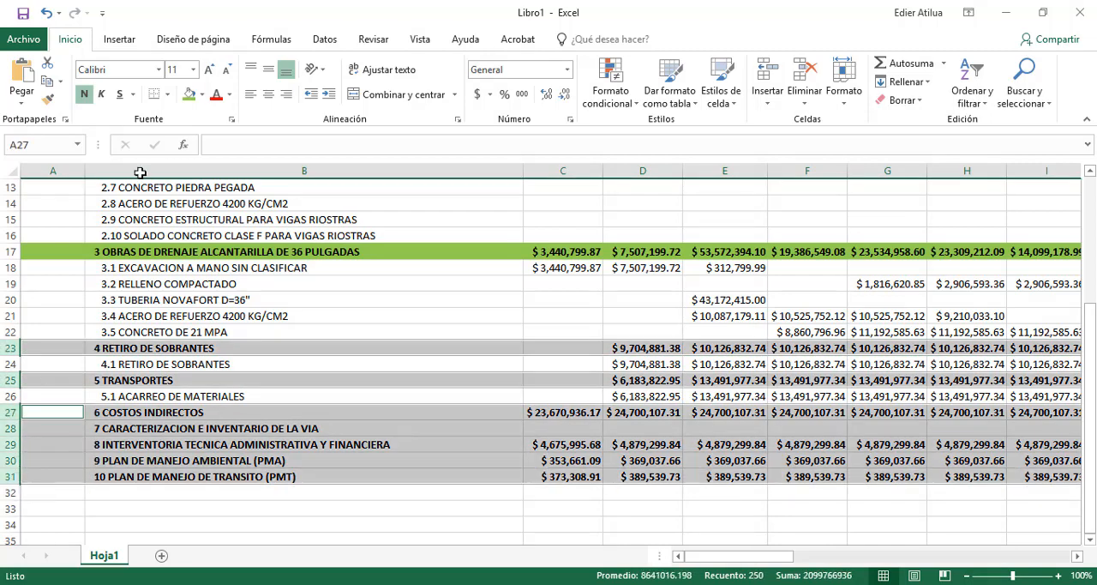
left_click(191, 95)
Add borders around all cells of the task and weekly cost table, starting at cell B3
scroll(224, 269, "up", 4)
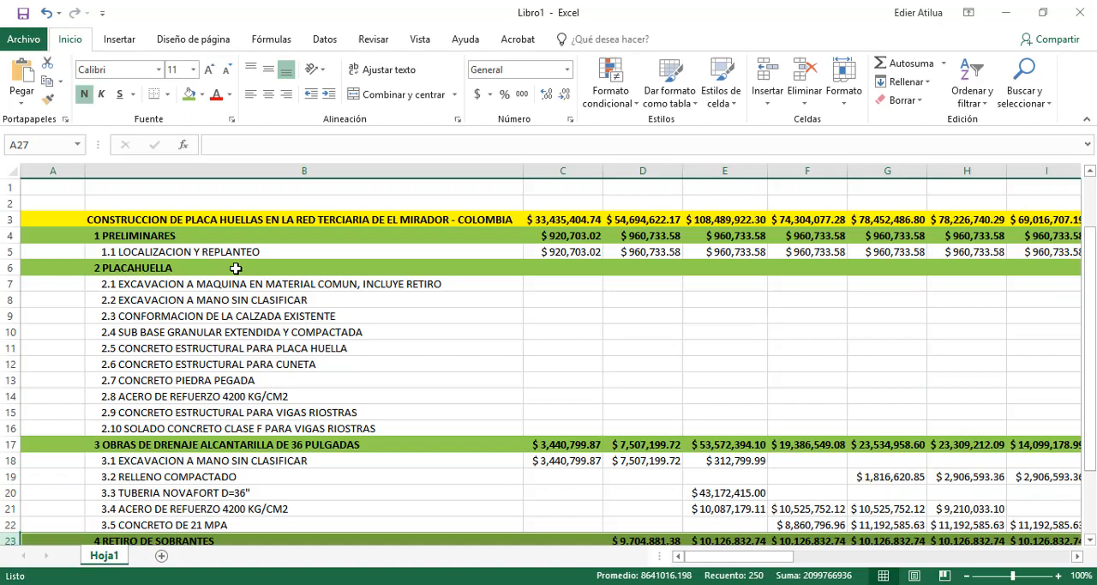
left_click(163, 221)
left_click_drag(237, 221, 940, 492)
left_click(168, 94)
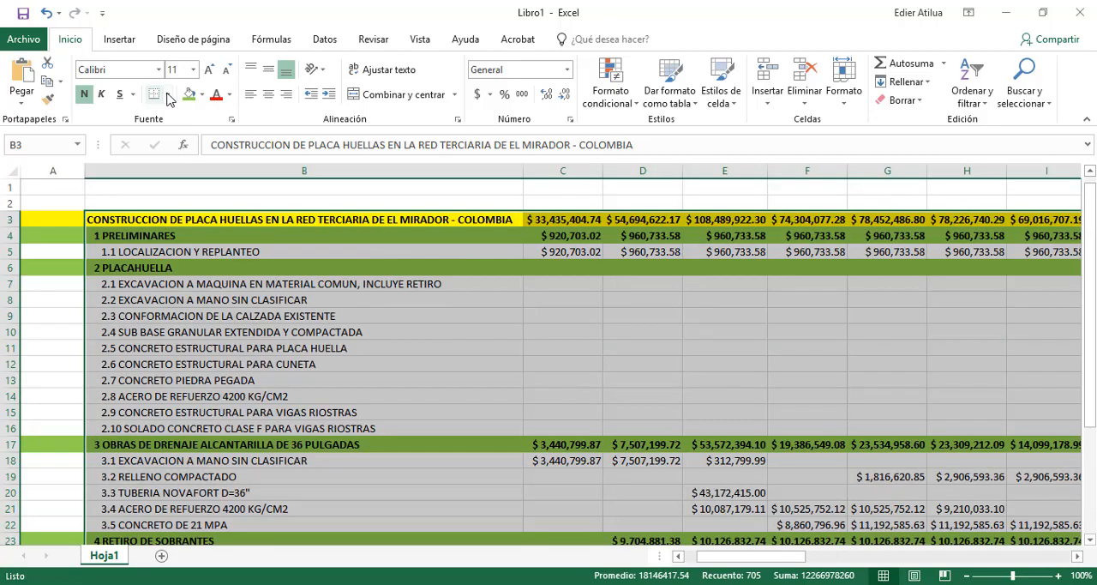
left_click(209, 233)
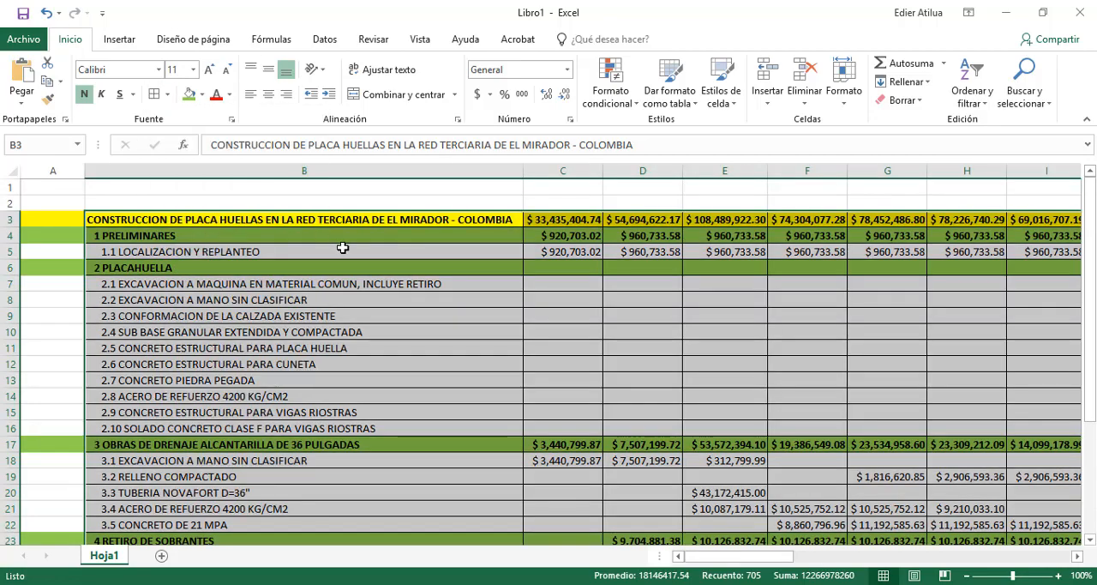
left_click(341, 249)
Delete the empty column A beside the task names and look over the table
right_click(47, 172)
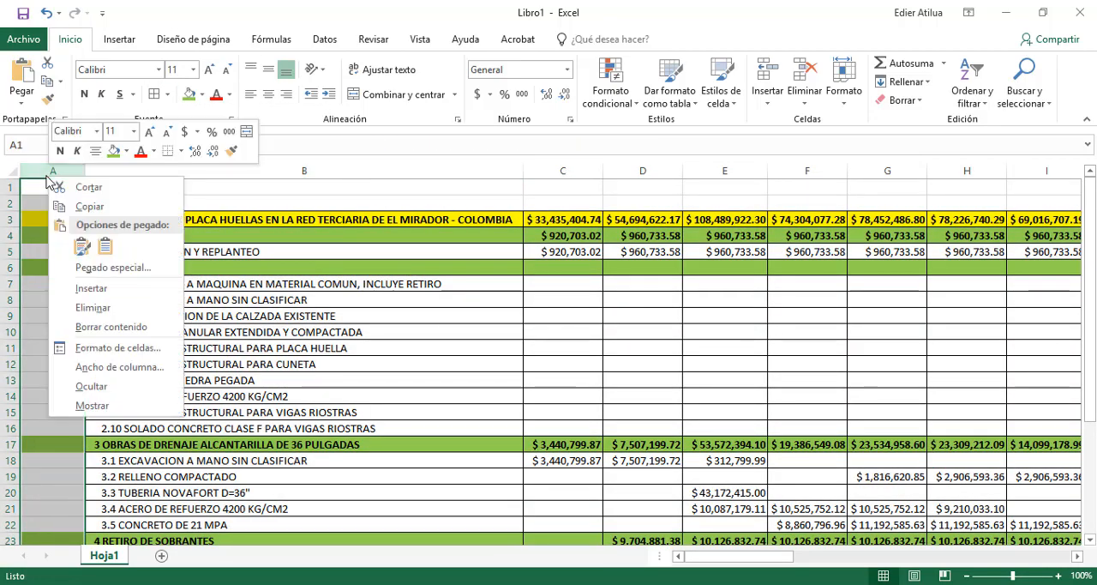
left_click(86, 308)
scroll(557, 231, "down", 3)
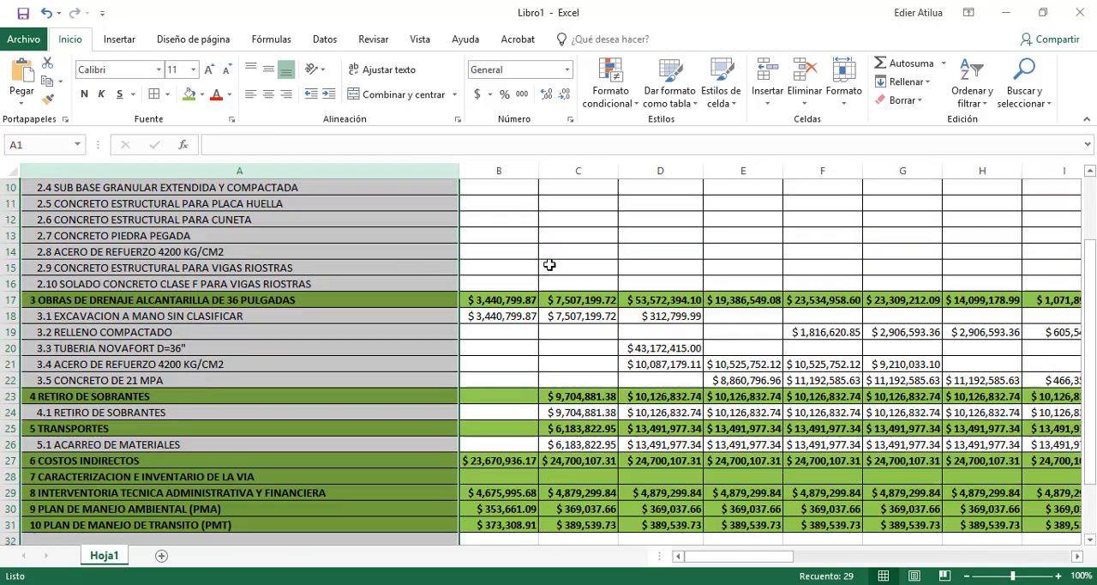
scroll(549, 265, "down", 2)
scroll(600, 291, "up", 4)
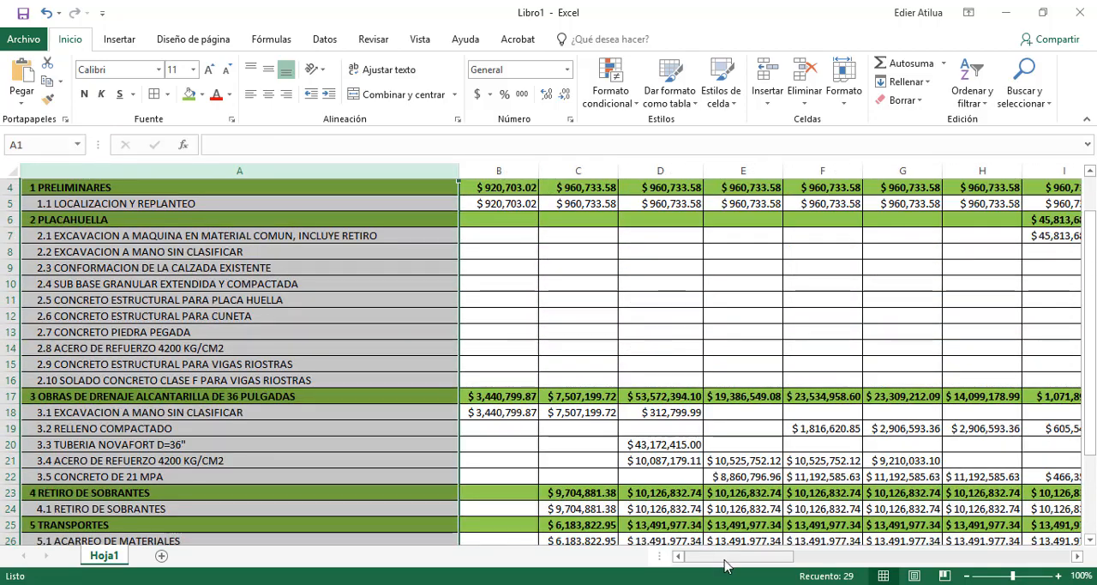
Copy the whole bordered task and cost table and paste it into a new sheet at cell B2
left_click_drag(738, 555, 1015, 556)
scroll(1011, 269, "up", 1)
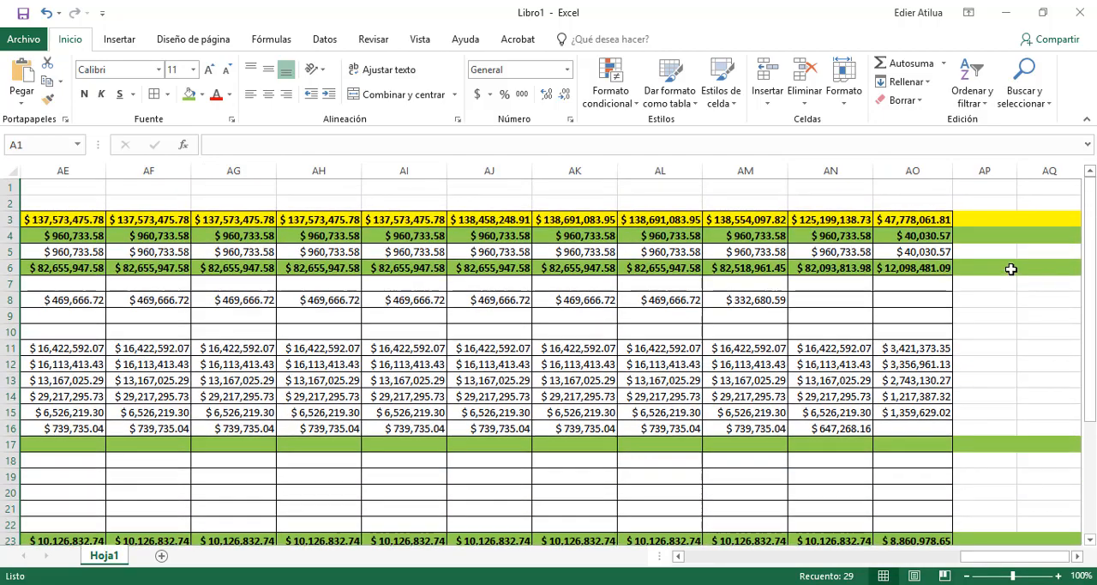
left_click_drag(917, 220, 67, 510)
key("ctrl+c")
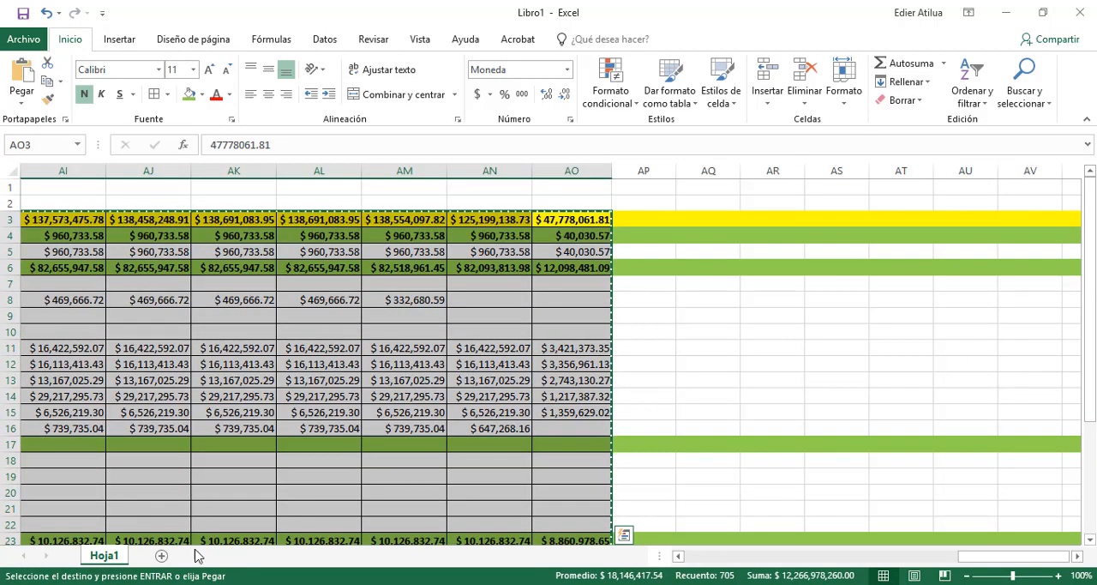
left_click(161, 555)
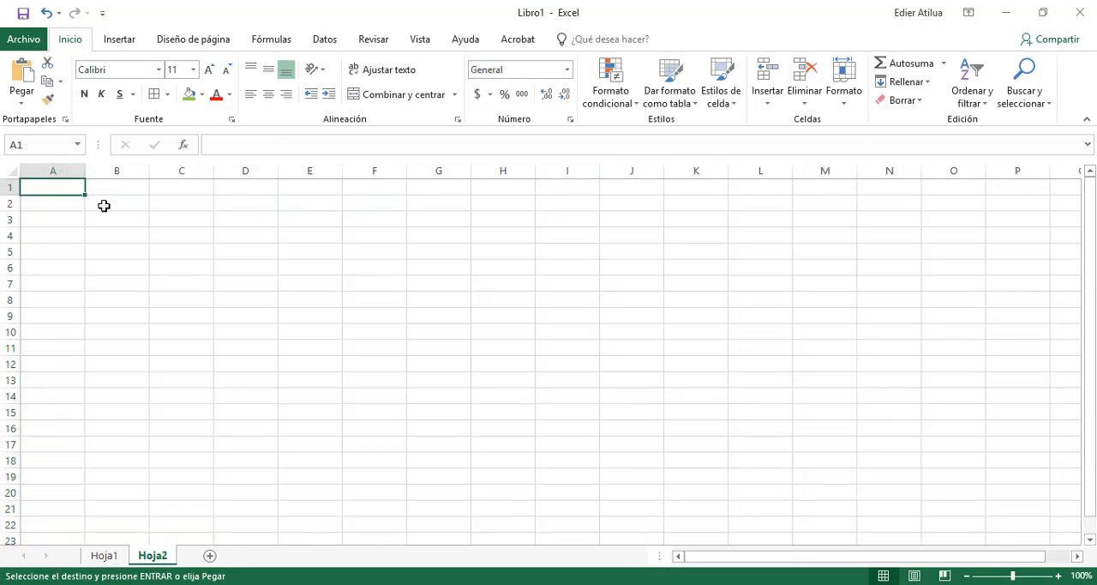
left_click(104, 206)
key("Return")
Auto-fit the widths of all columns of the pasted table, from column B to the last week
left_click_drag(106, 164, 983, 172)
double_click(982, 171)
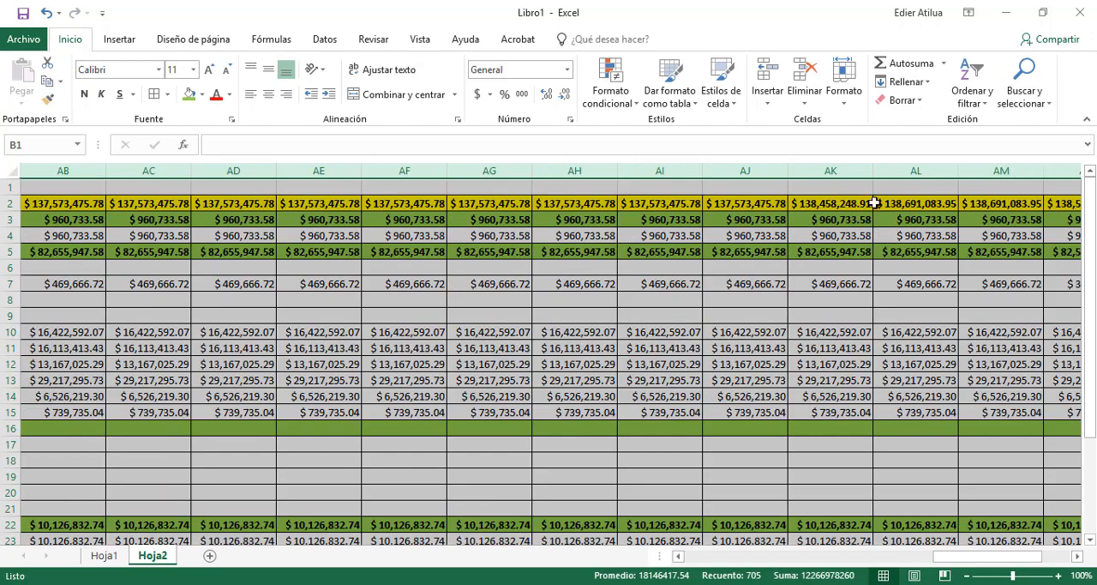
left_click(596, 272)
middle_click(745, 350)
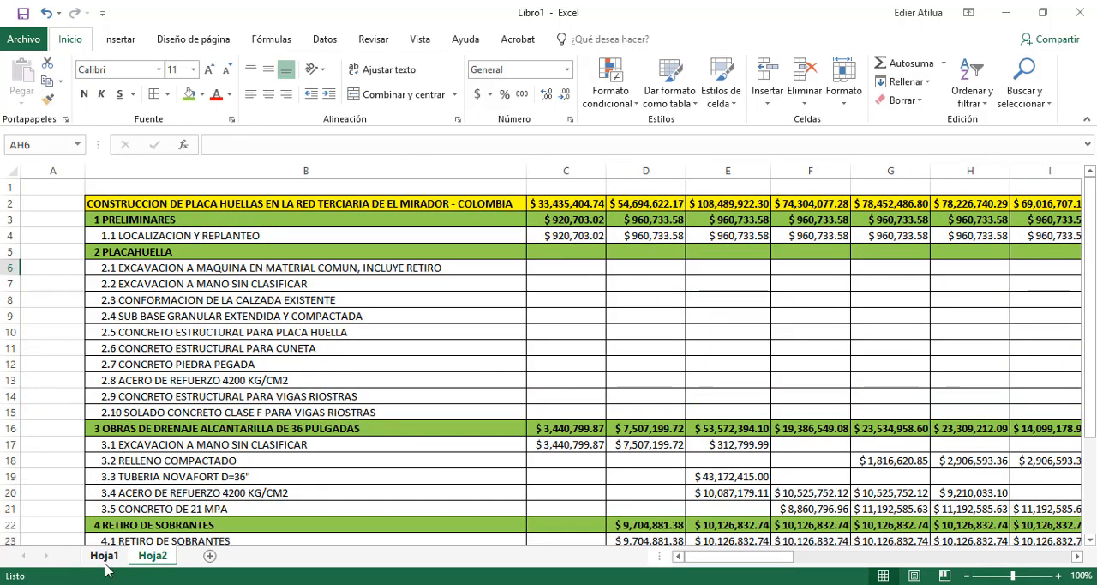
Delete the original sheet Hoja1 permanently
right_click(107, 570)
left_click(164, 392)
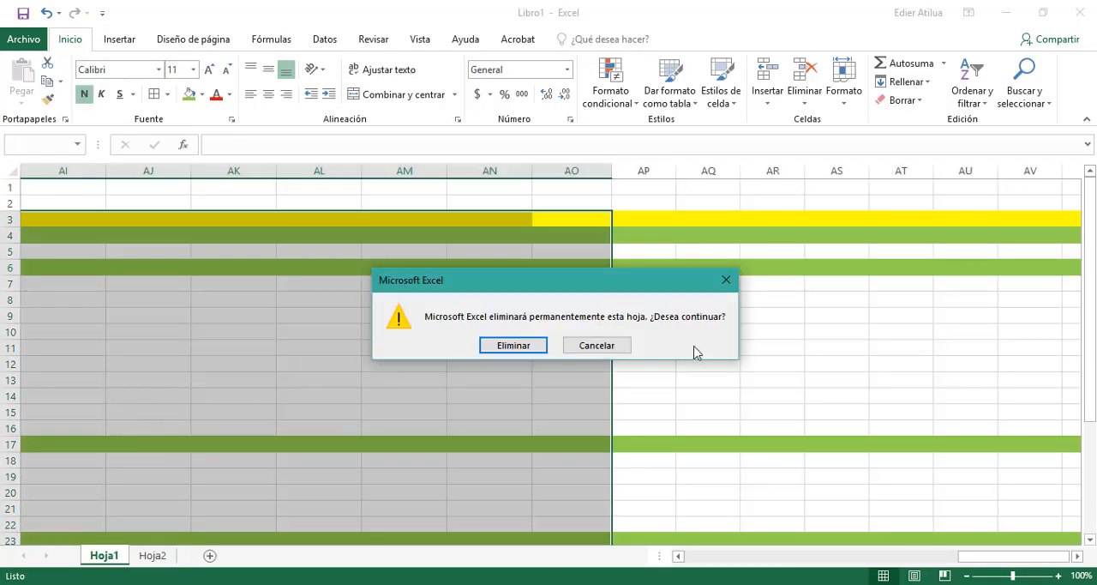
left_click(535, 347)
left_click(500, 345)
scroll(497, 324, "down", 4)
scroll(491, 323, "up", 4)
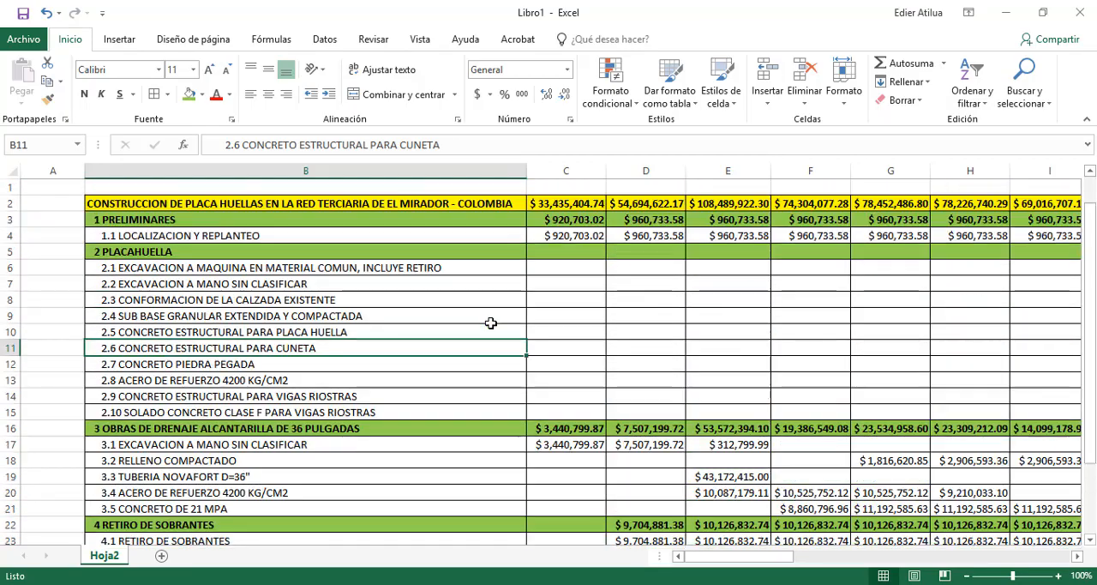
scroll(490, 323, "down", 2)
scroll(493, 320, "up", 2)
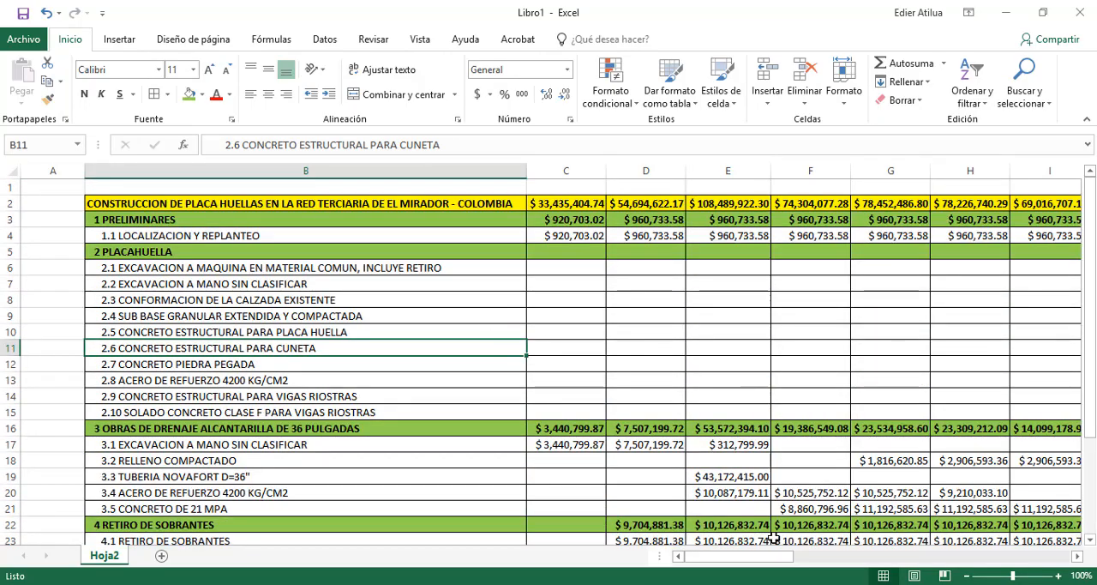
left_click_drag(747, 556, 574, 533)
left_click_drag(436, 314, 433, 294)
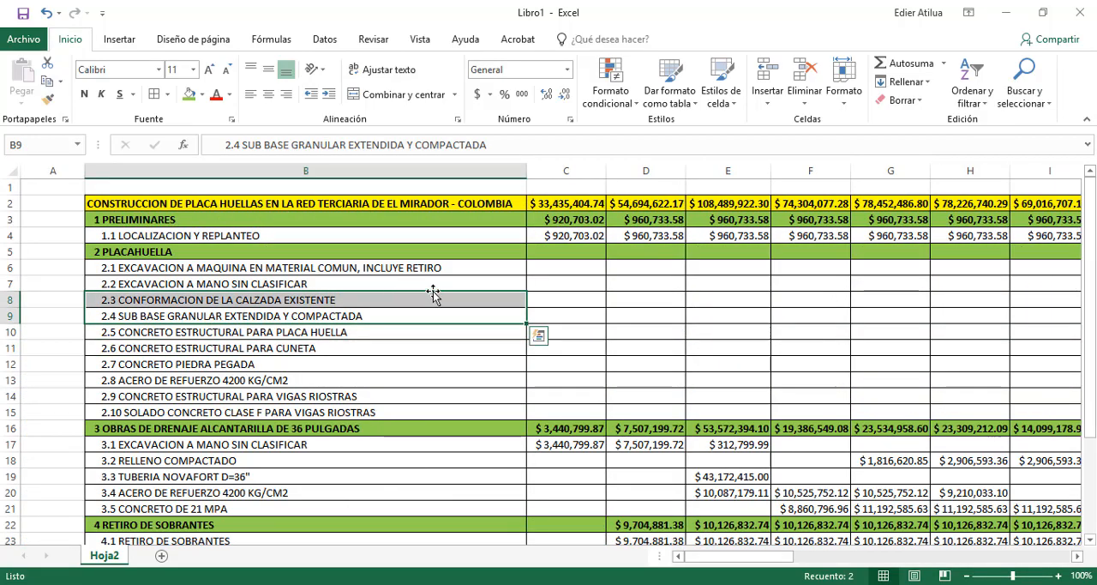
Check how the COSTOS INDIRECTOS amounts in row 26 are distributed across the weekly columns
scroll(437, 294, "down", 3)
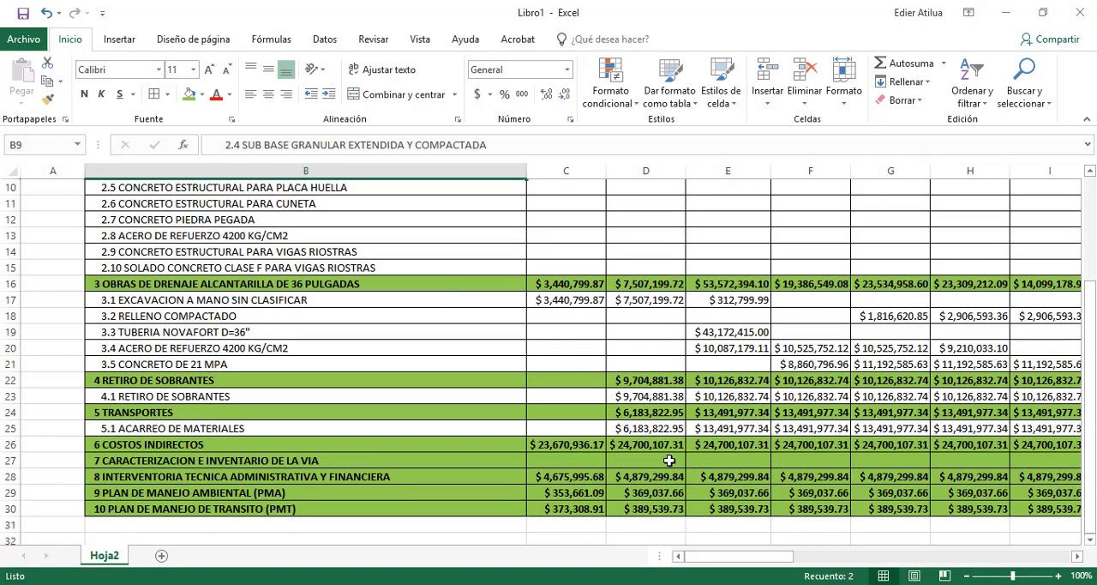
left_click(555, 450)
left_click(651, 445)
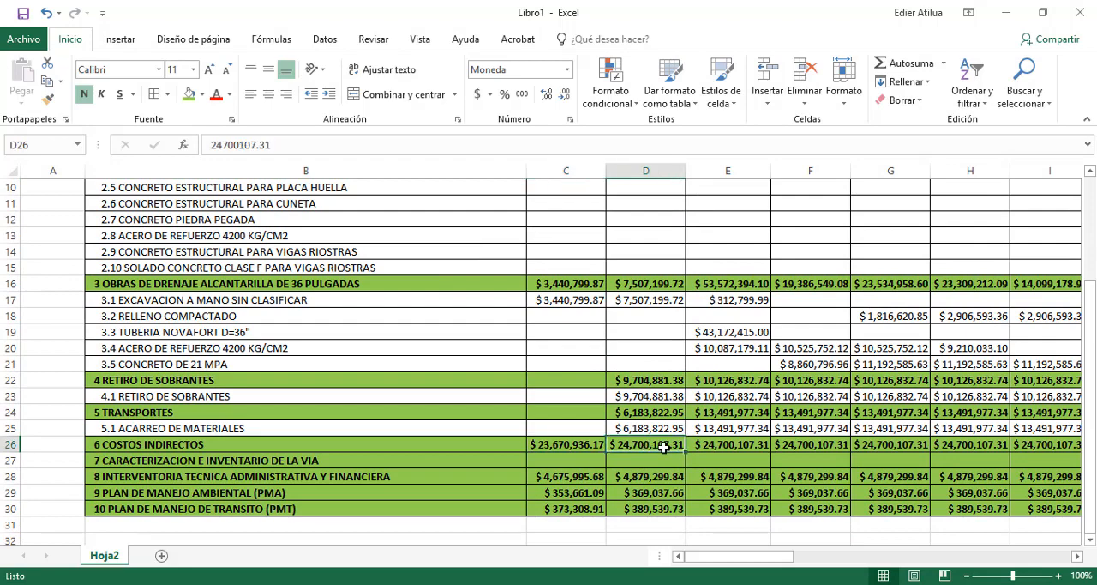
left_click(742, 446)
left_click(823, 446)
left_click(922, 445)
left_click(986, 446)
left_click(1062, 447)
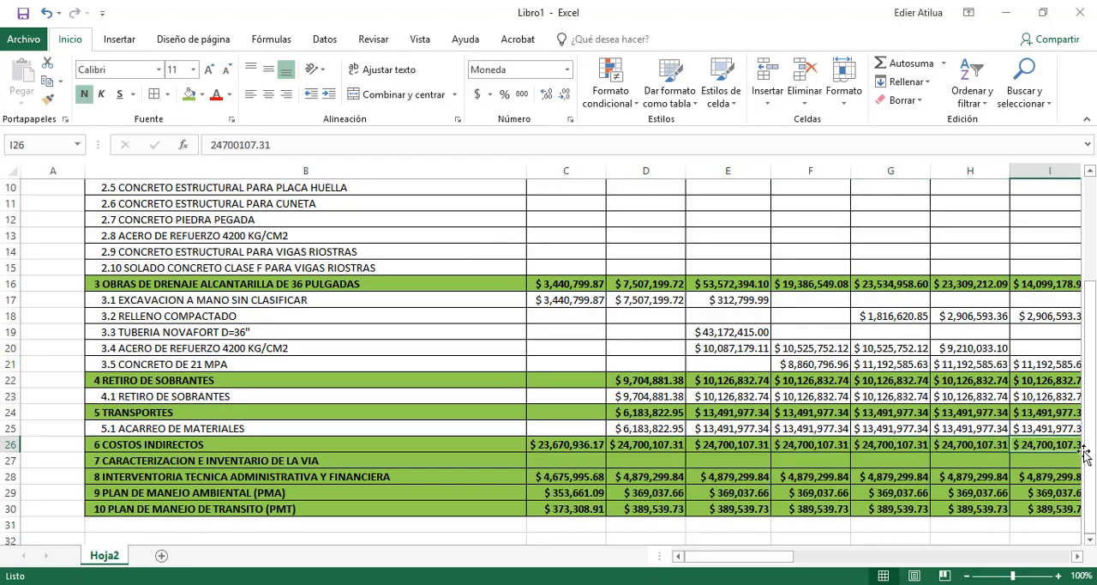
Examine chapters 7 to 10, from CARACTERIZACION through PLAN DE MANEJO DE TRANSITO, and their costs in the first two weeks
left_click(259, 460)
left_click(292, 476)
left_click(328, 492)
left_click(328, 508)
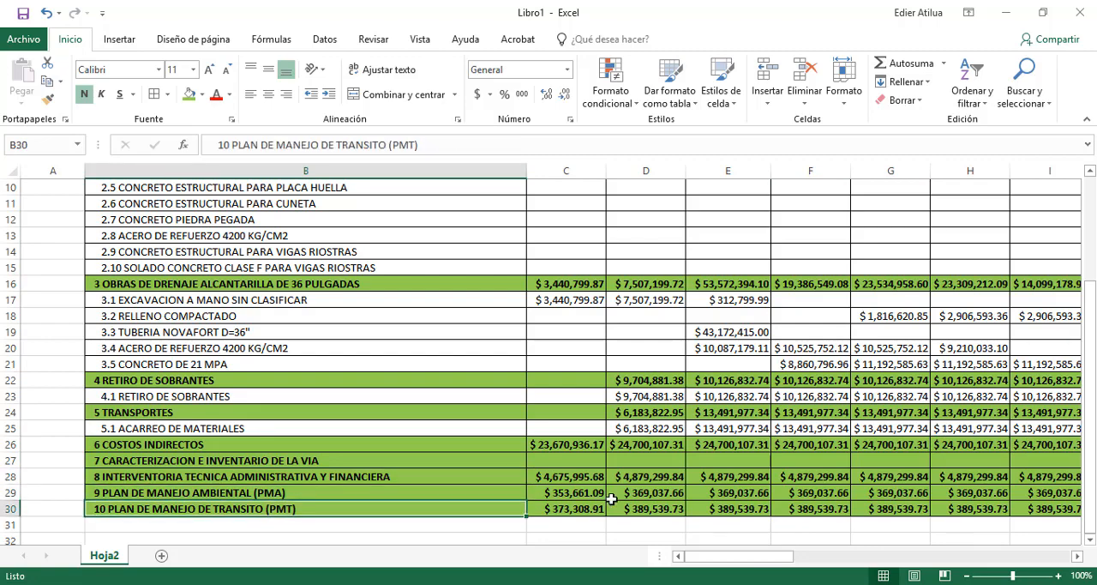
left_click(585, 509)
left_click(576, 492)
left_click(594, 475)
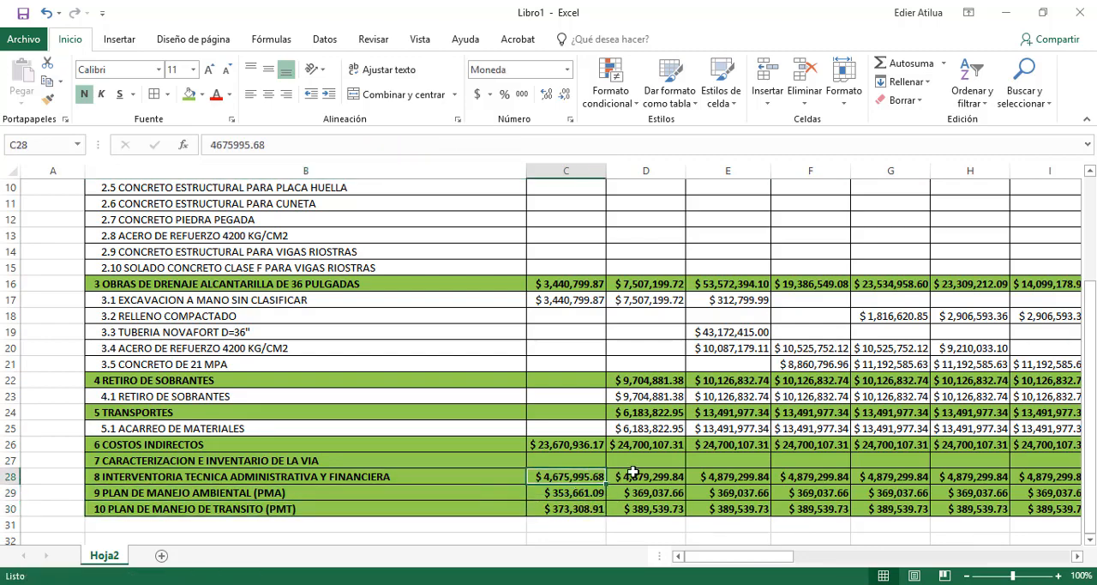
left_click(632, 472)
left_click(651, 492)
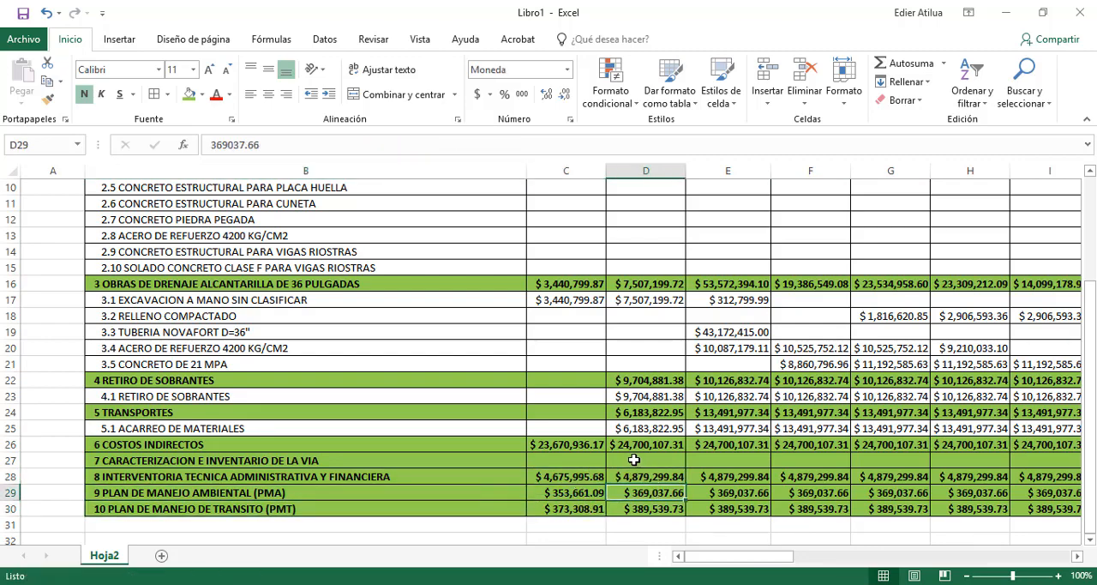
Inspect the weekly cells of the project total, PRELIMINARES, OBRAS DE DRENAJE and CARACTERIZACION rows to see whether they hold fixed values or formulas
scroll(633, 460, "up", 3)
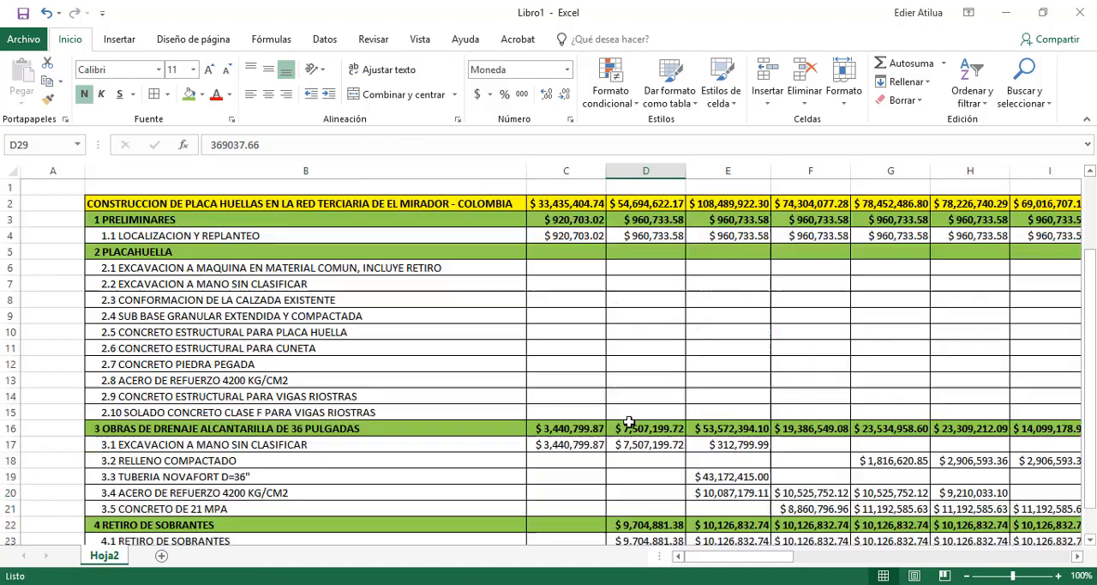
left_click(535, 198)
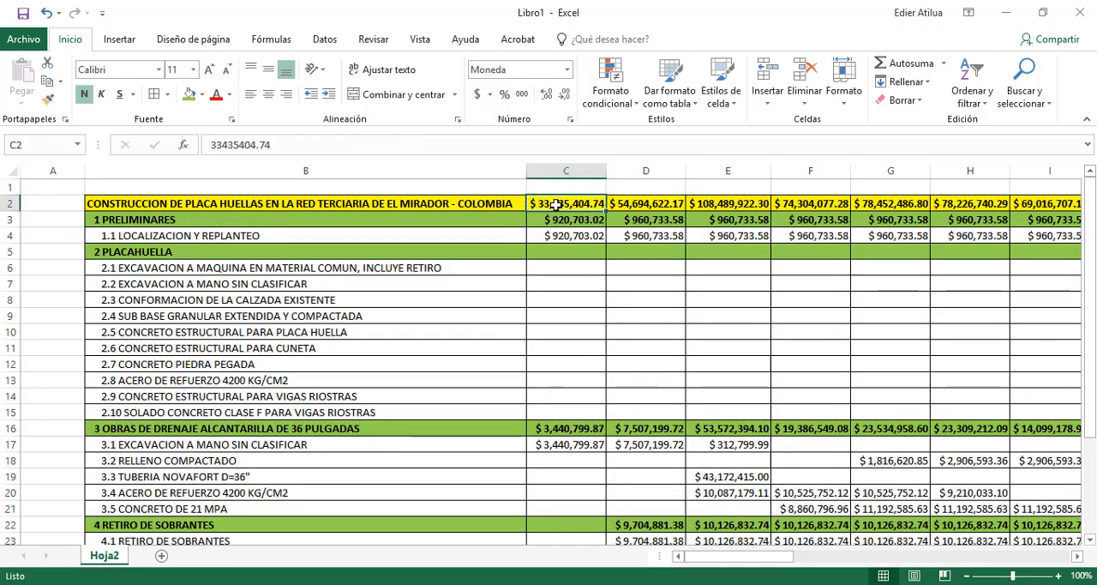
double_click(556, 204)
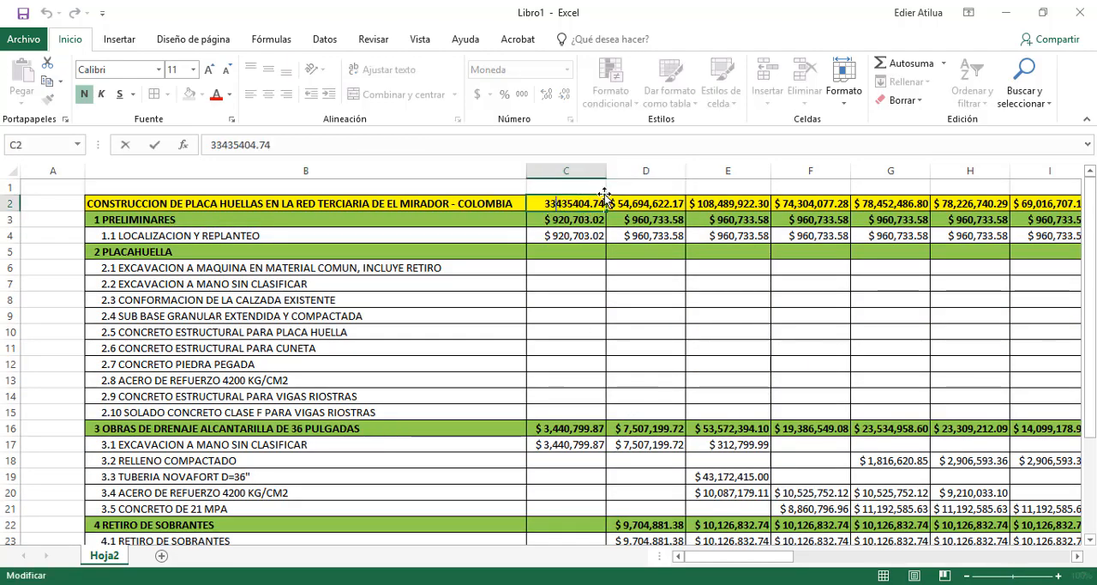
double_click(549, 220)
double_click(569, 234)
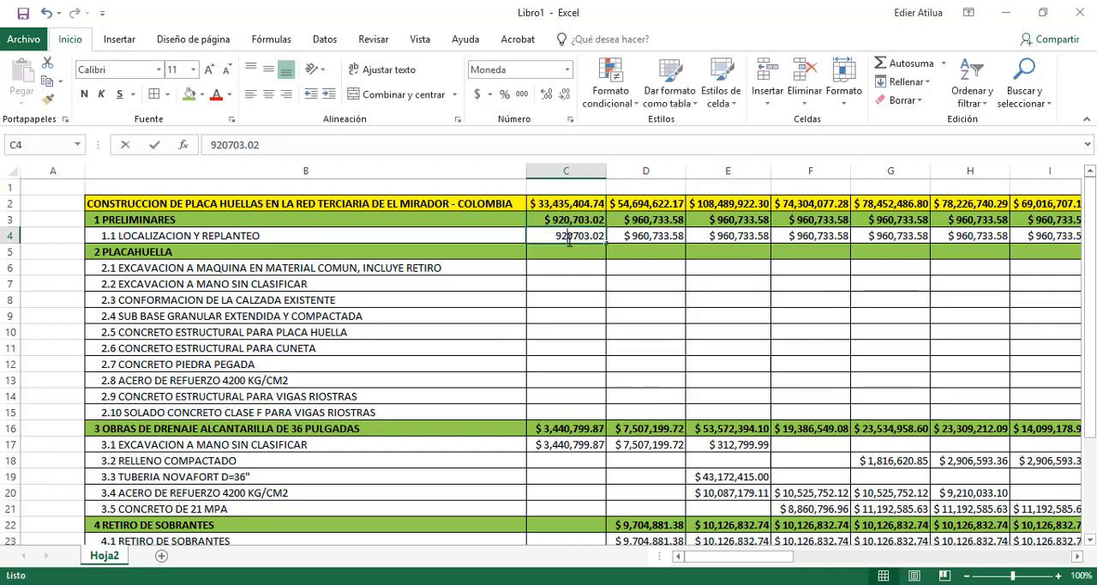
double_click(660, 239)
double_click(661, 219)
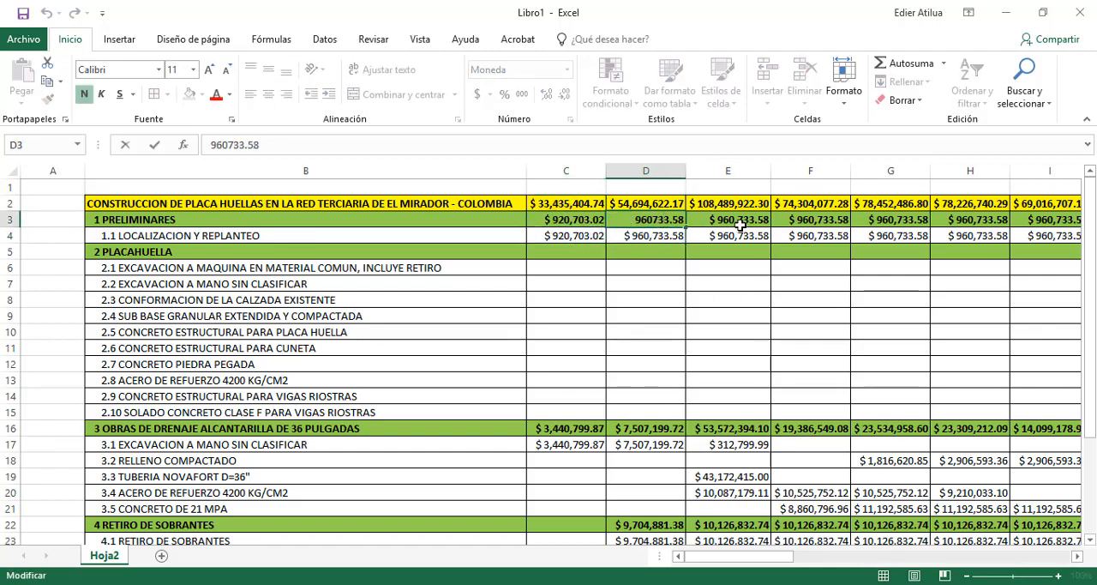
double_click(738, 221)
double_click(741, 236)
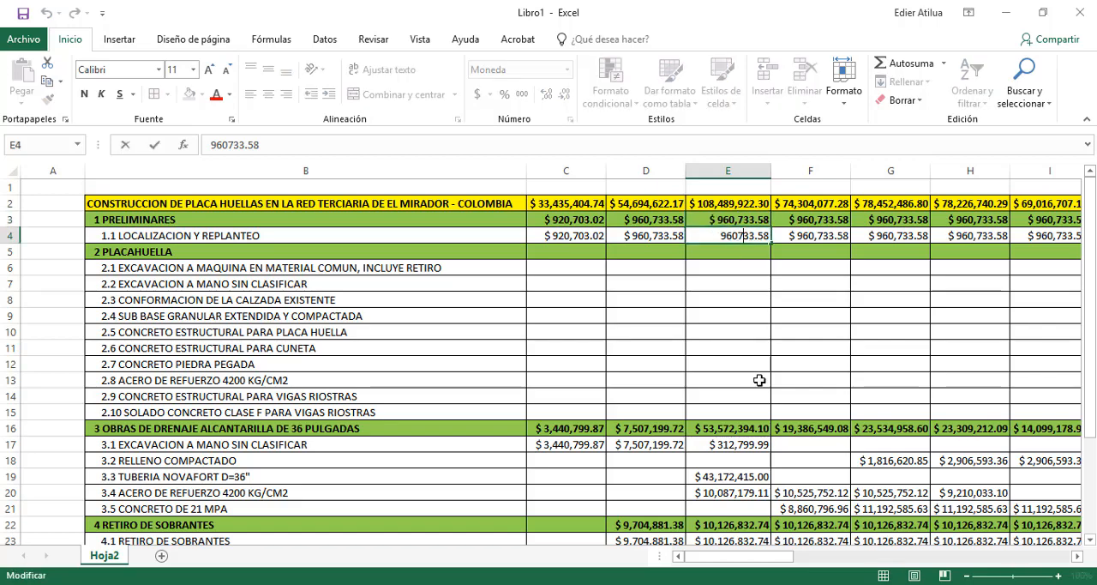
double_click(733, 418)
scroll(730, 349, "down", 3)
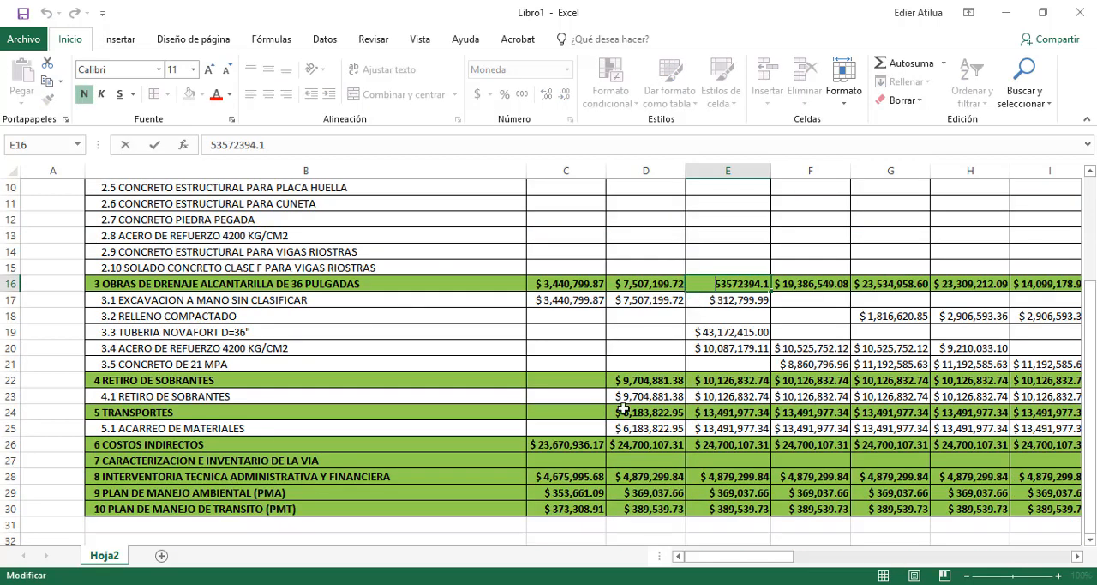
left_click(554, 461)
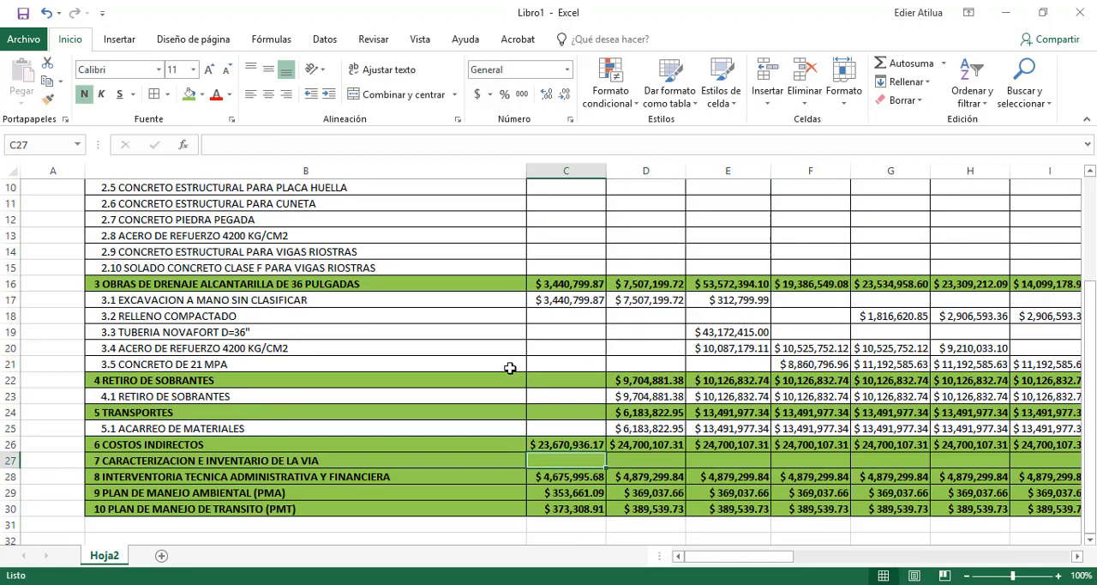
scroll(662, 403, "up", 3)
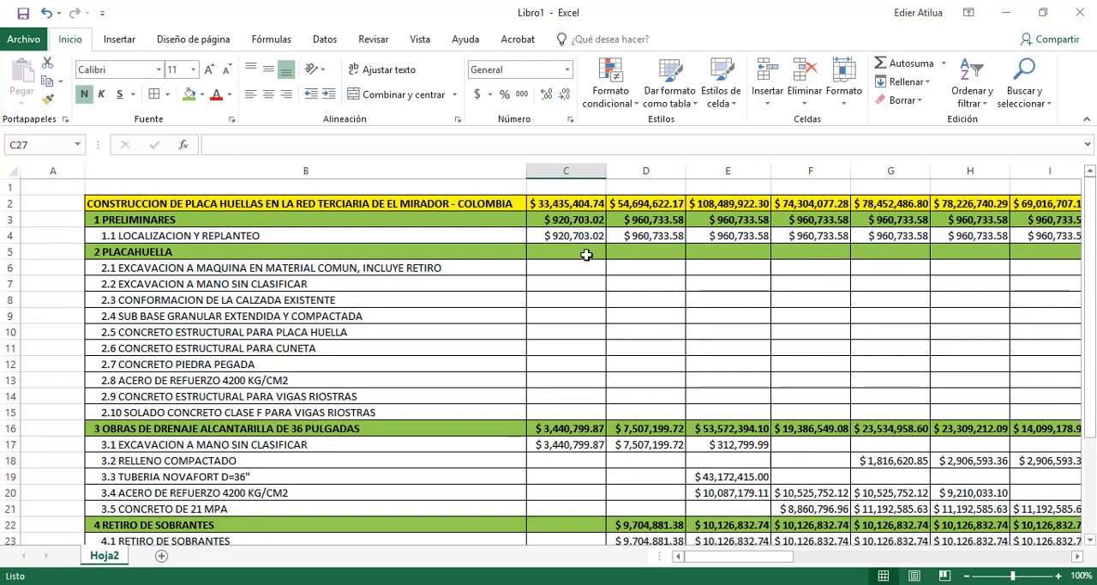
Copy the project's weekly totals in row 2, from column C to the last week, into row 31 below the table
left_click(561, 204)
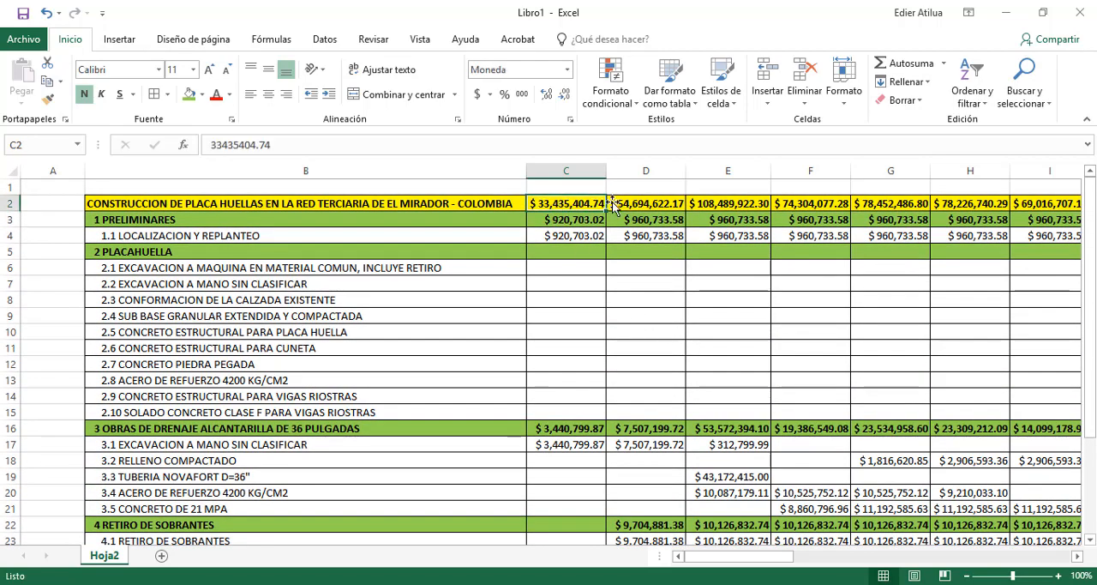
left_click(617, 206)
left_click(824, 204)
left_click(900, 204)
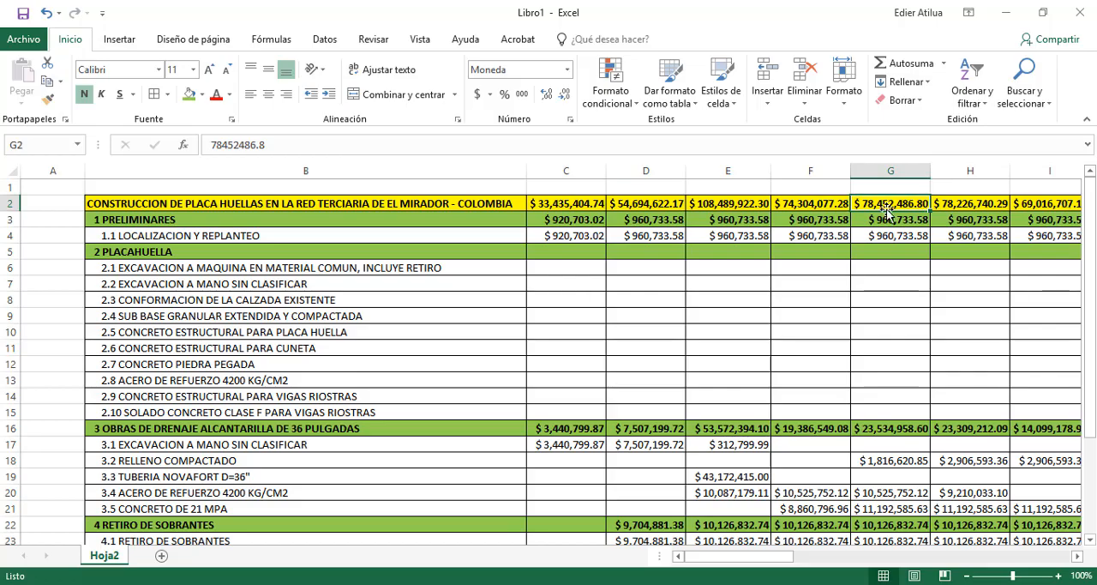
left_click_drag(560, 202, 932, 209)
key("ctrl+c")
scroll(932, 211, "left", 10)
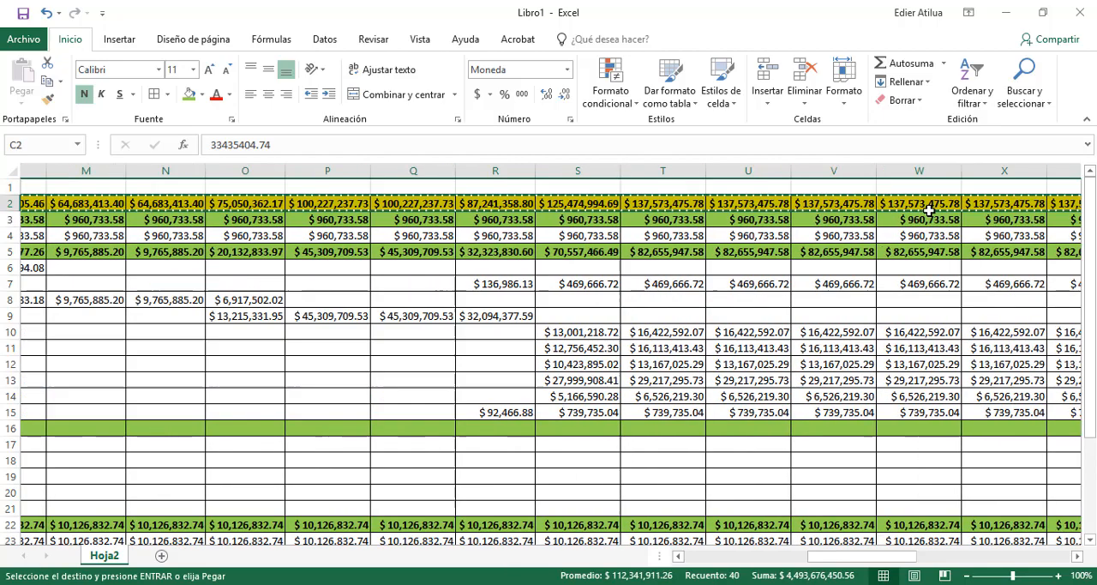
scroll(492, 284, "down", 5)
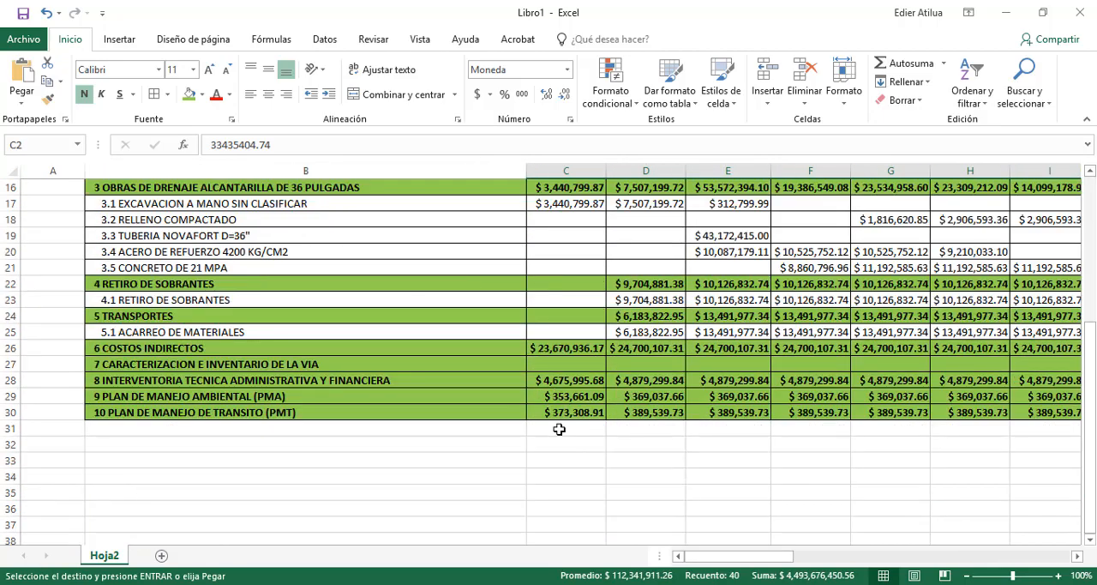
left_click(559, 428)
key("Return")
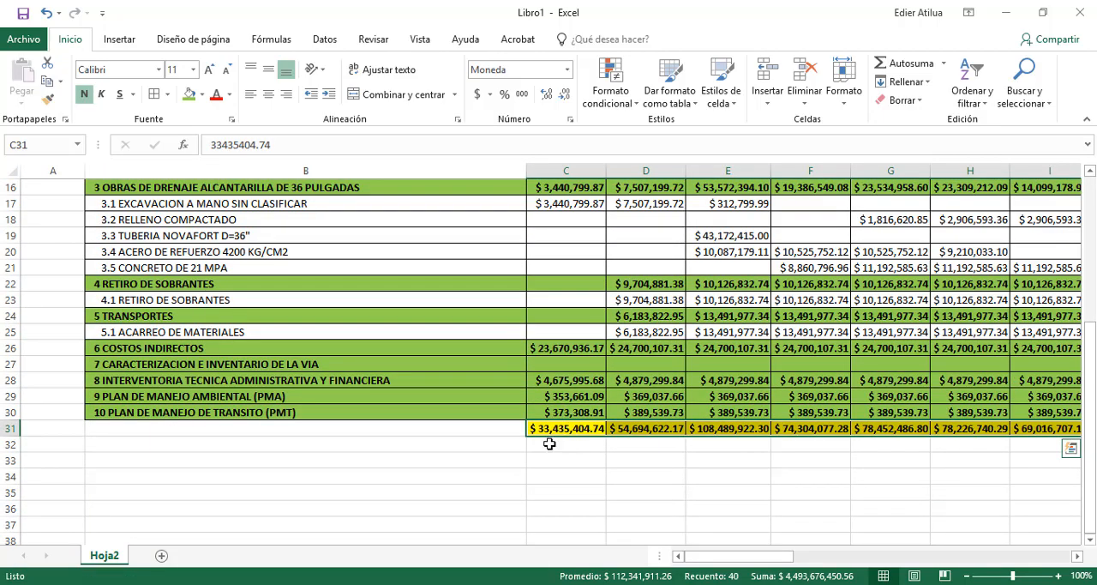
Label the copied totals row in B31 as COSTO POR SEMANA
left_click(549, 443)
left_click(485, 427)
key("ctrl+v")
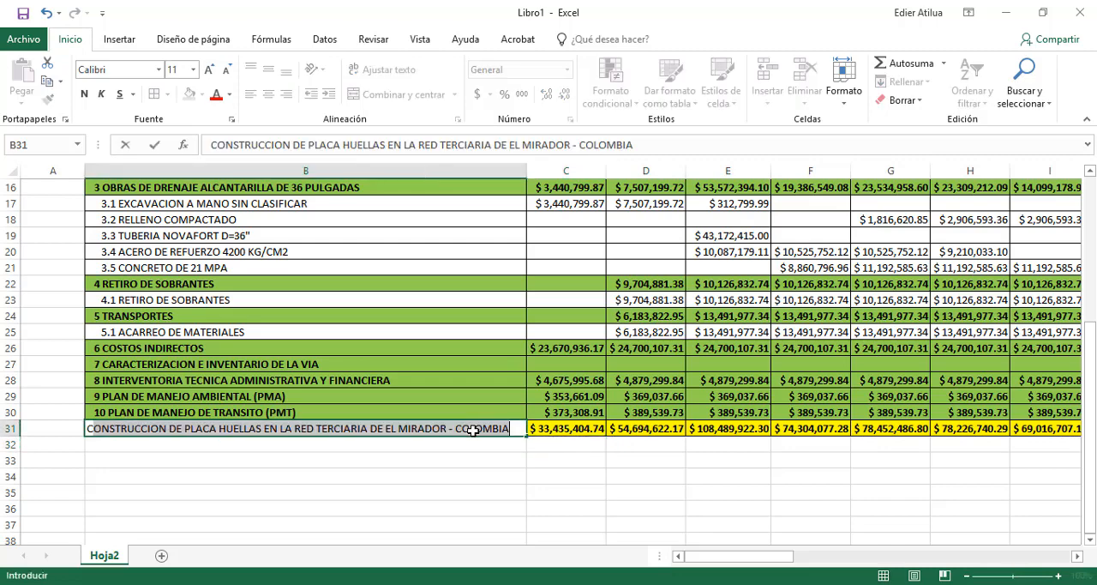
type("COSTO POR")
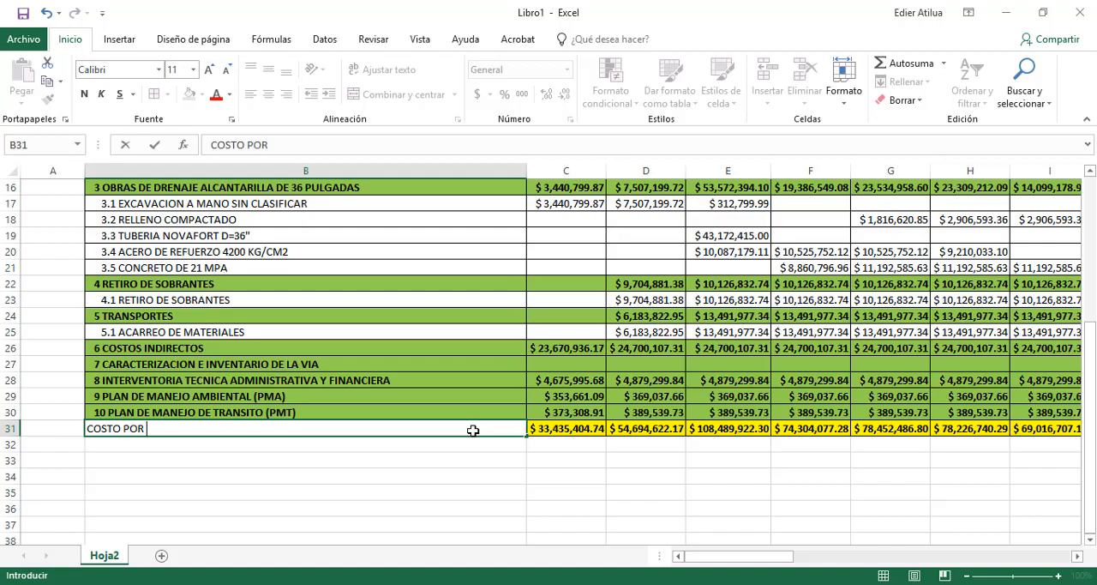
type(" SEMANA")
key("Return")
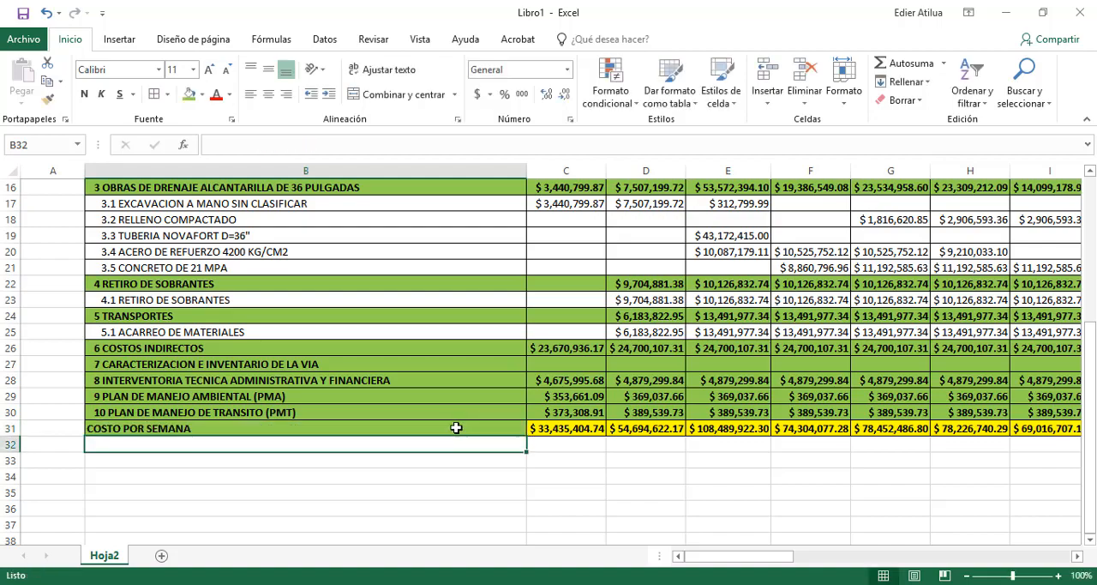
Add the row label COSTO ACUMULADO POR SEMANA in B32
scroll(456, 428, "up", 5)
scroll(534, 205, "down", 5)
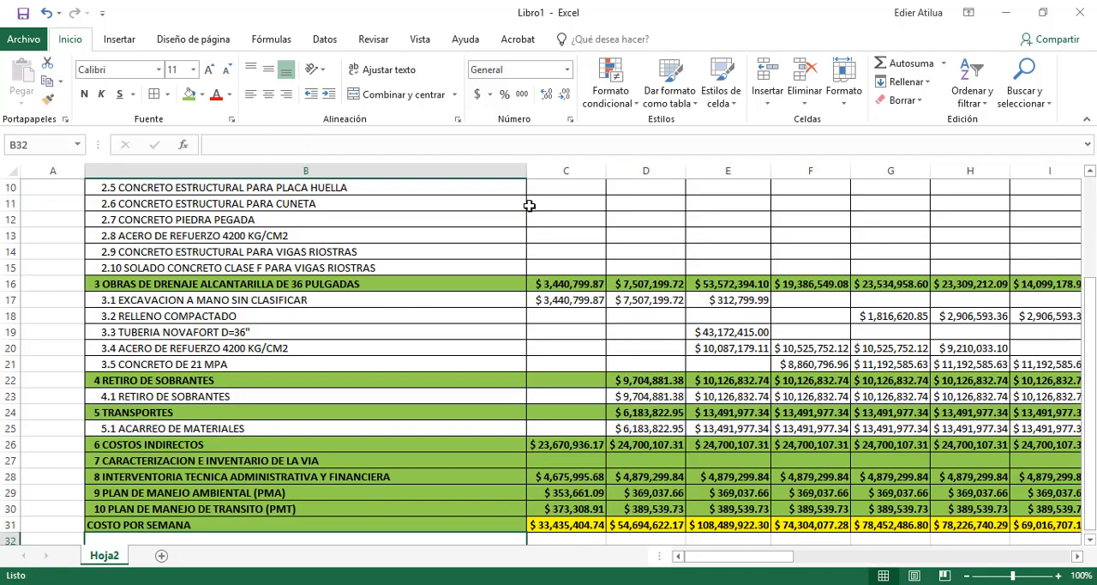
type("CO")
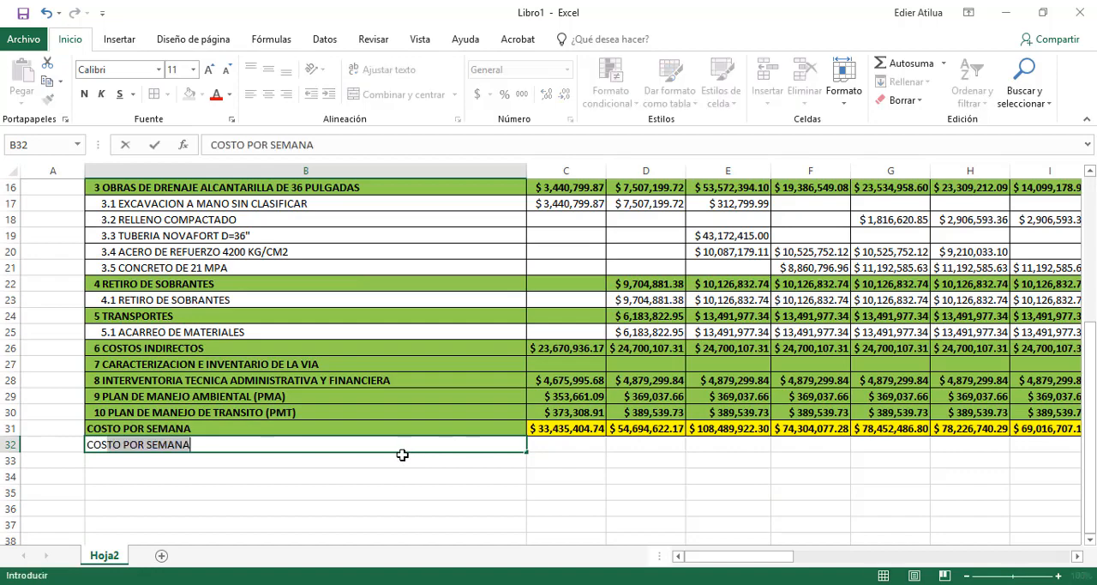
type("STO ACUM")
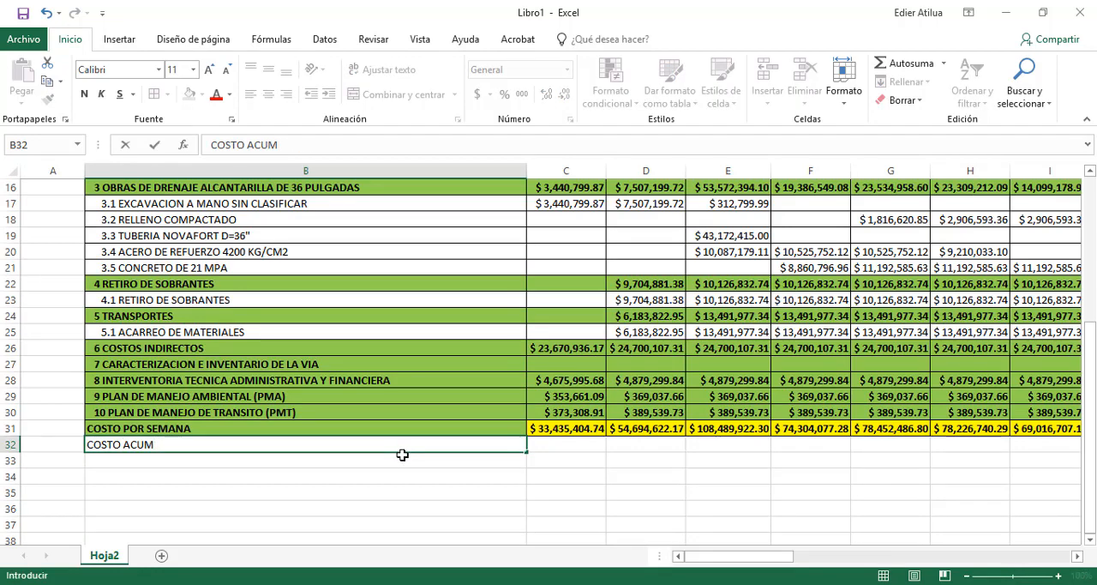
type("ULADO POR SEMANA")
key("Return")
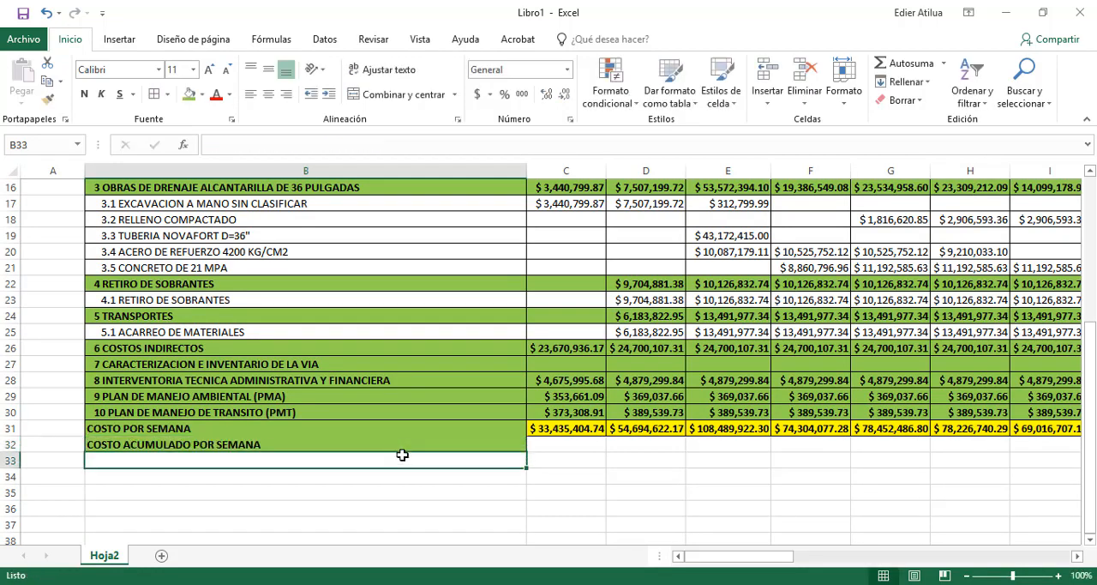
Add the row labels % POR SEMANA in B33 and % ACUMULADO in B34
type("&")
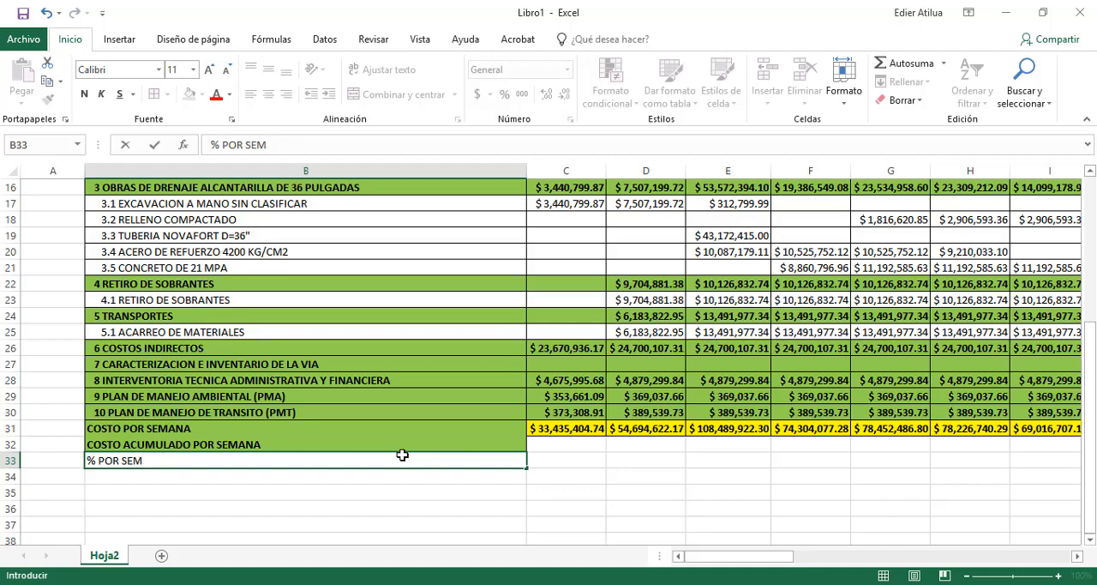
key("Return")
type("&")
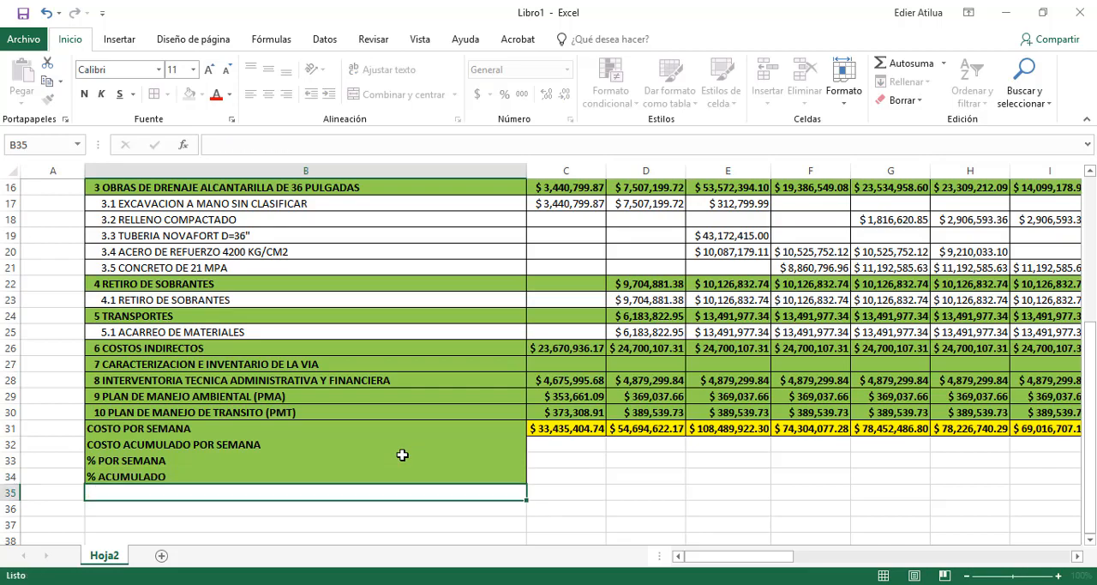
Apply cell borders and a yellow fill to rows 32 to 34, from column B through AP
left_click_drag(402, 476, 939, 442)
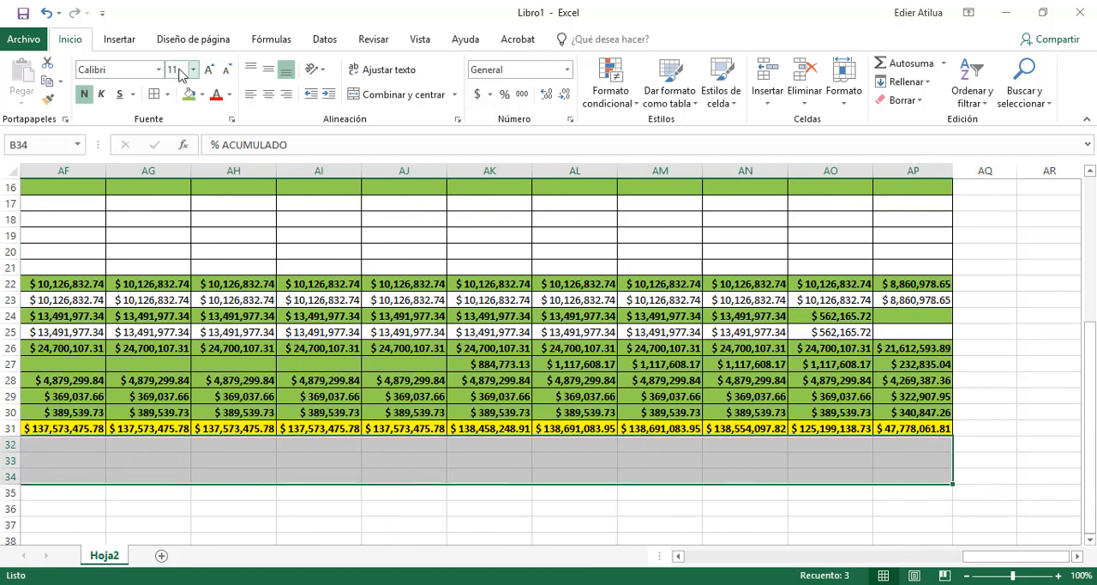
left_click(159, 98)
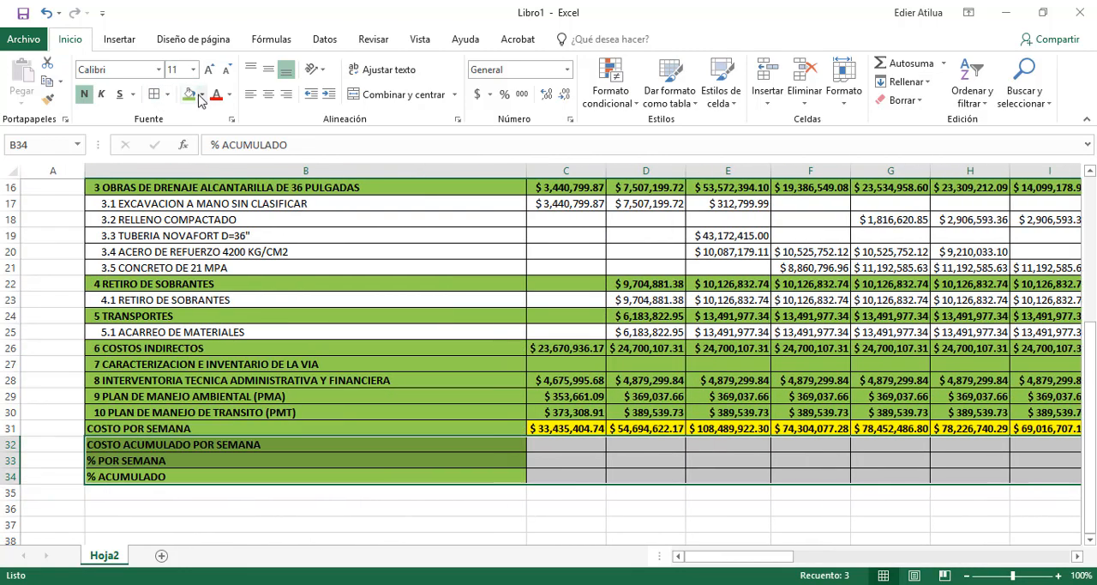
left_click(202, 95)
left_click(230, 221)
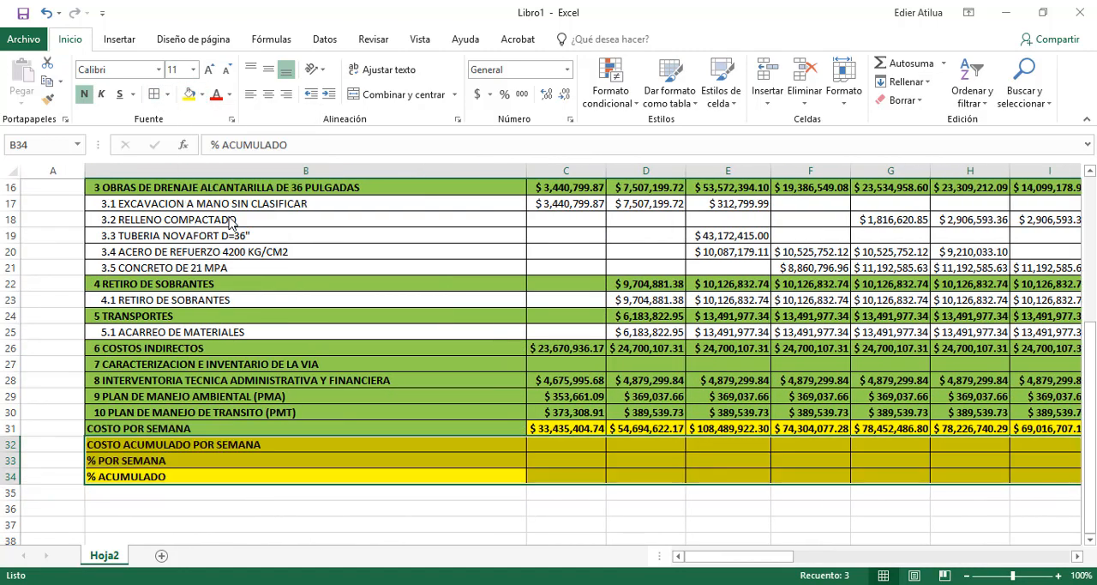
Fill the COSTO POR SEMANA label cell with the same yellow as the other summary rows
left_click(565, 445)
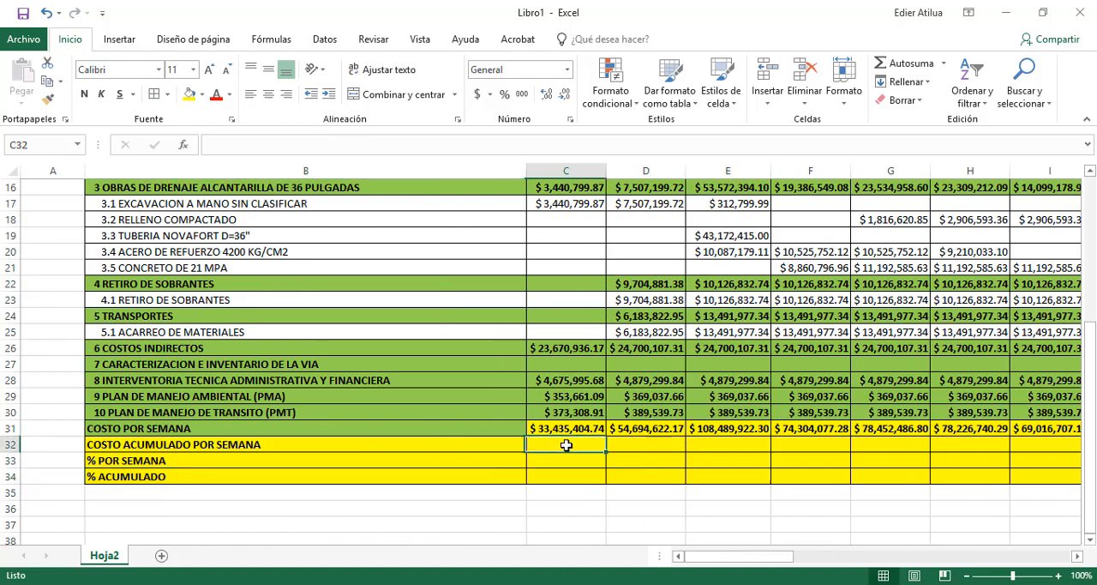
left_click(436, 425)
left_click(189, 96)
left_click(419, 475)
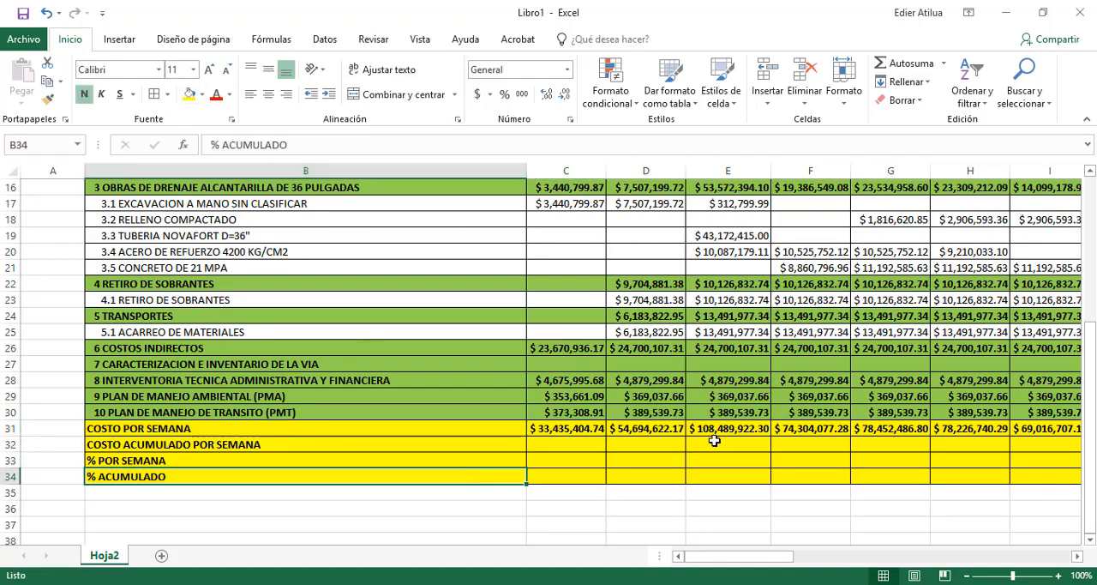
Start the accumulated cost in C32 with the first week's cost, using the formula =C31
left_click(564, 444)
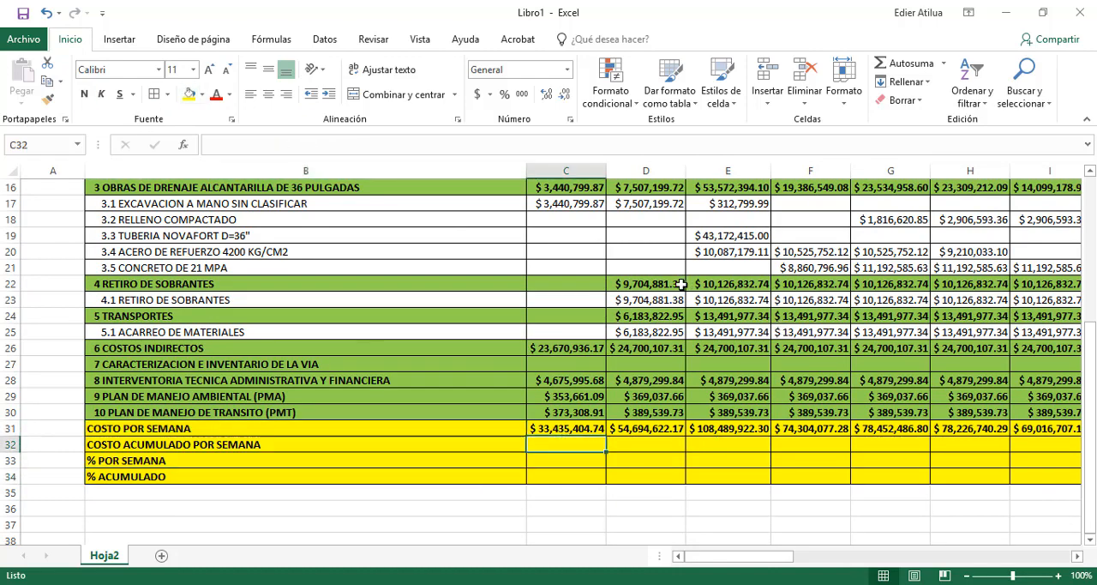
type("=")
key("Up")
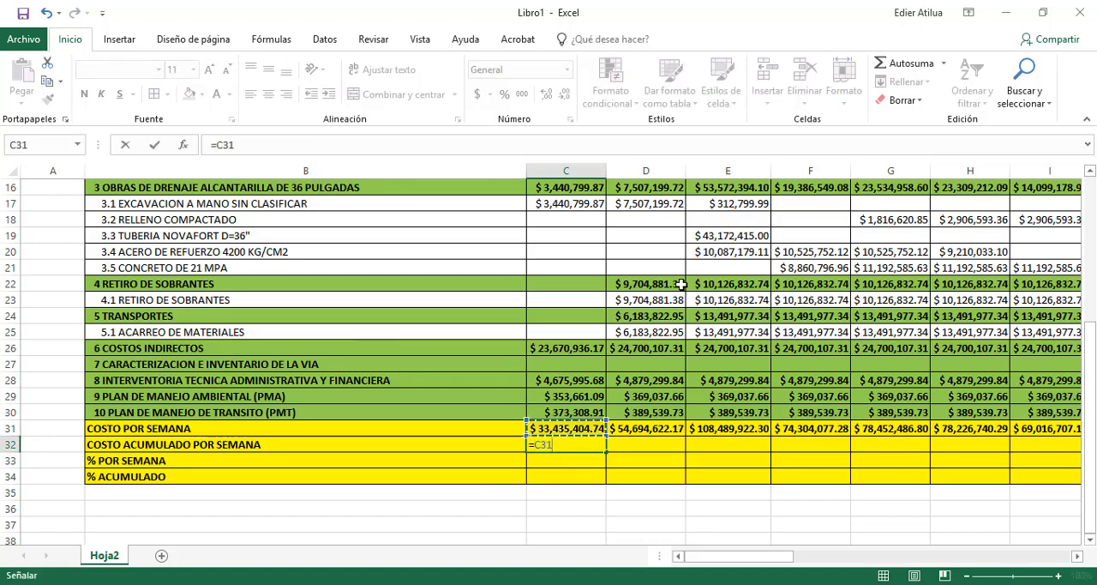
key("ctrl+Return")
Enter the accumulated cost formula =C32+D31 in D32 and extend it across row 32 to column AP
key("Right")
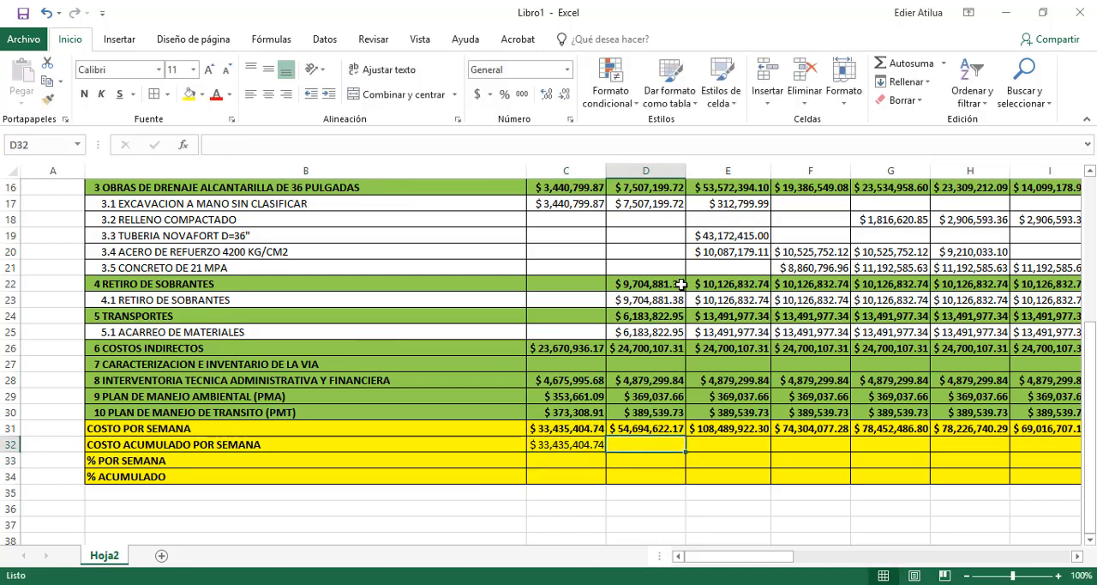
type("=")
key("Left")
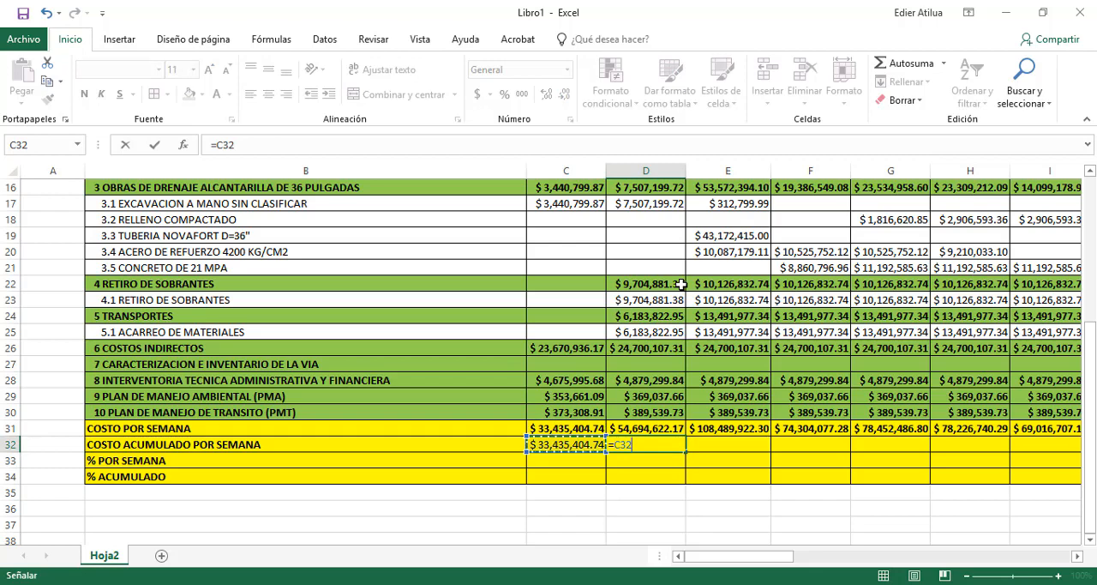
type("+")
key("Up")
key("Return")
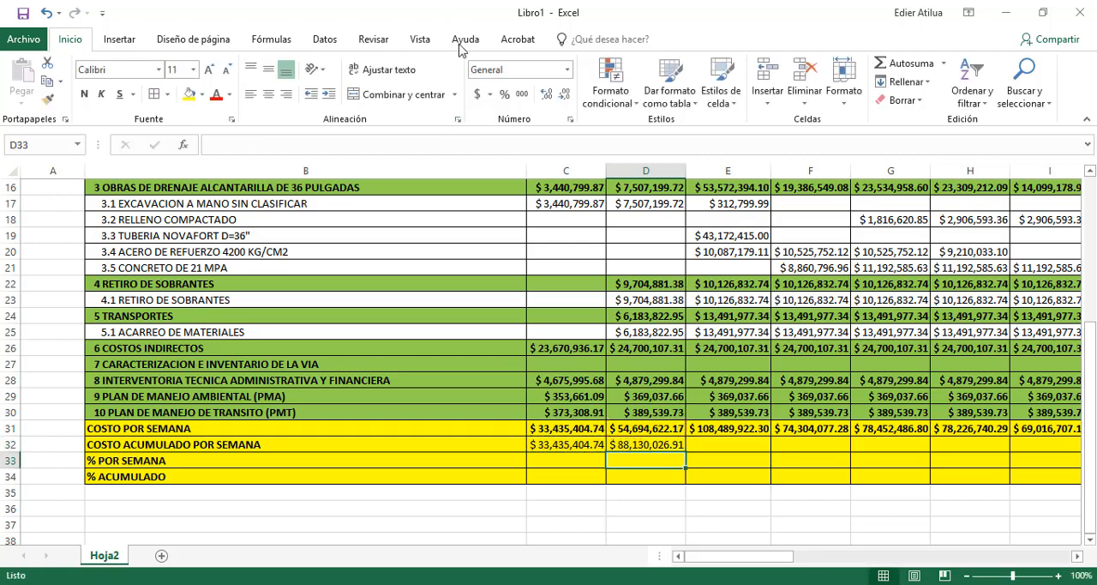
left_click(659, 444)
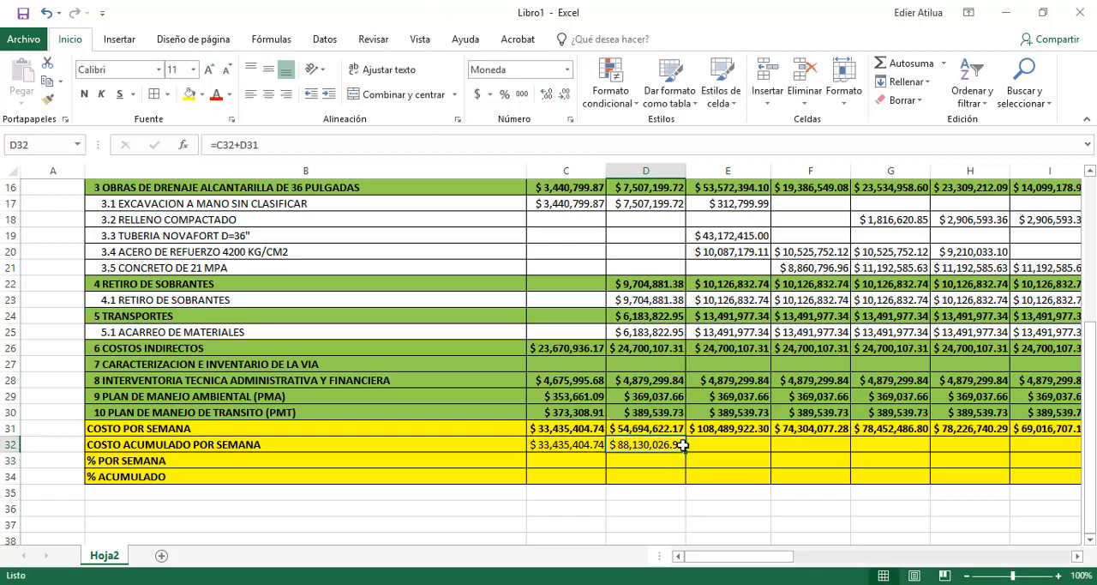
left_click_drag(685, 452, 960, 444)
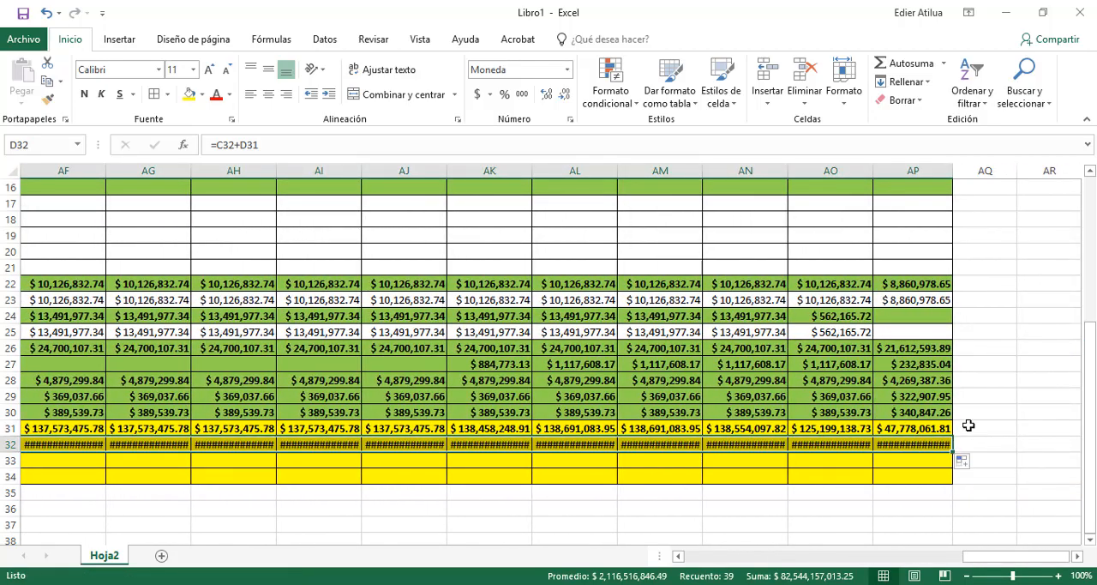
Auto-fit the widths of columns C through AP to their contents
left_click_drag(928, 169, 602, 171)
double_click(603, 171)
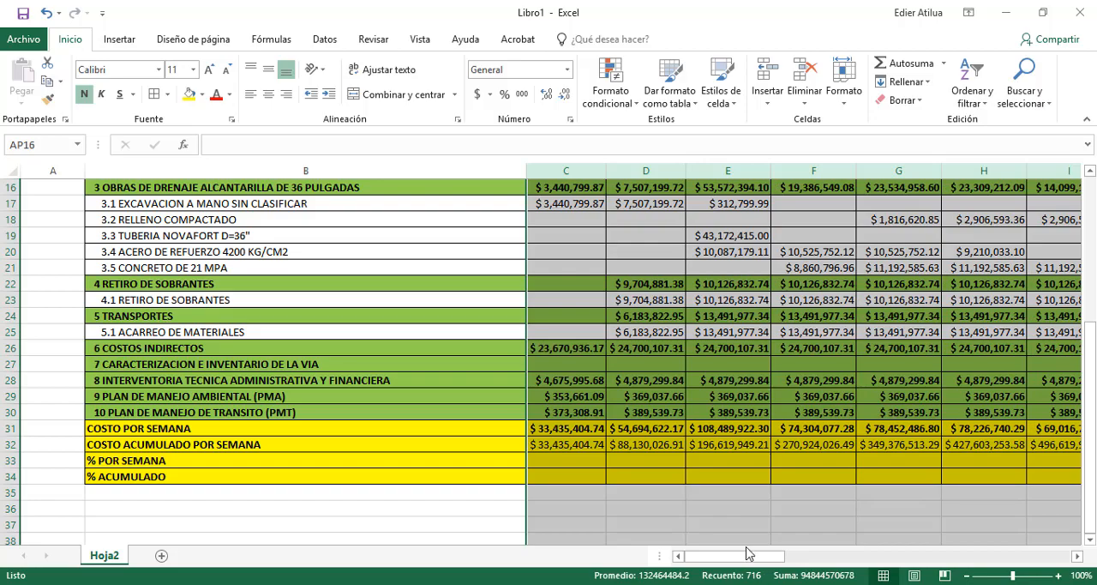
left_click_drag(754, 555, 1042, 559)
left_click(1001, 463)
left_click(1008, 447)
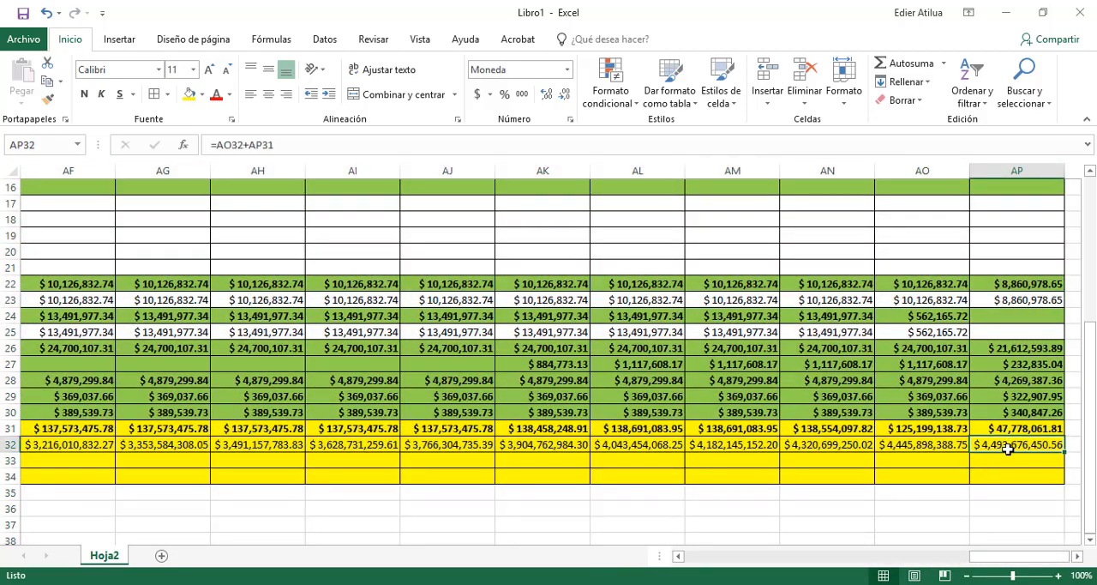
Enter the weekly percentage formula =(C31/$AP$32)*100 in C33, with an absolute reference to the total accumulated cost
left_click_drag(975, 556, 690, 555)
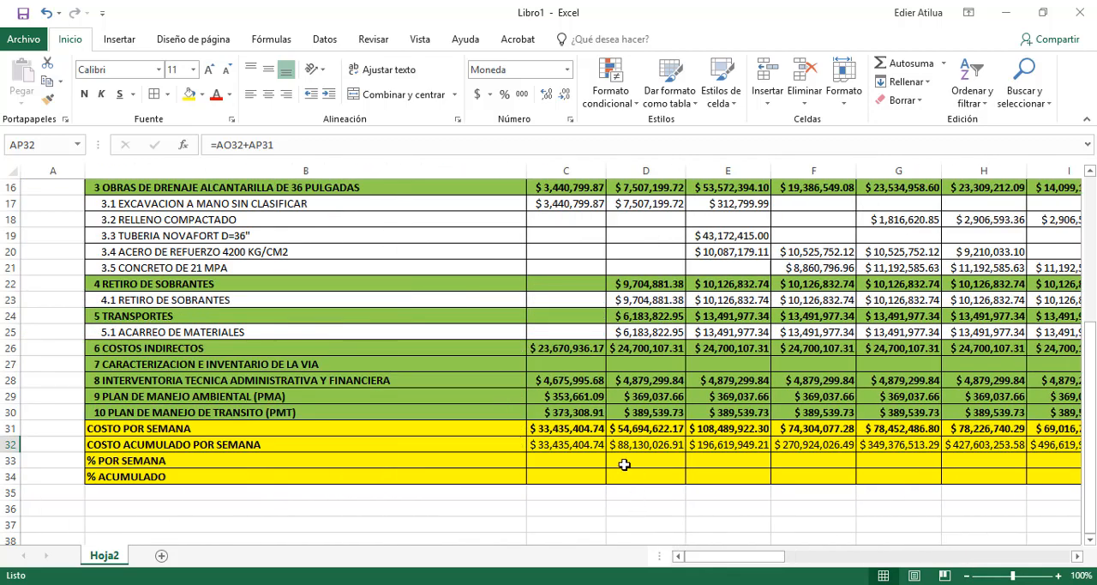
left_click(555, 459)
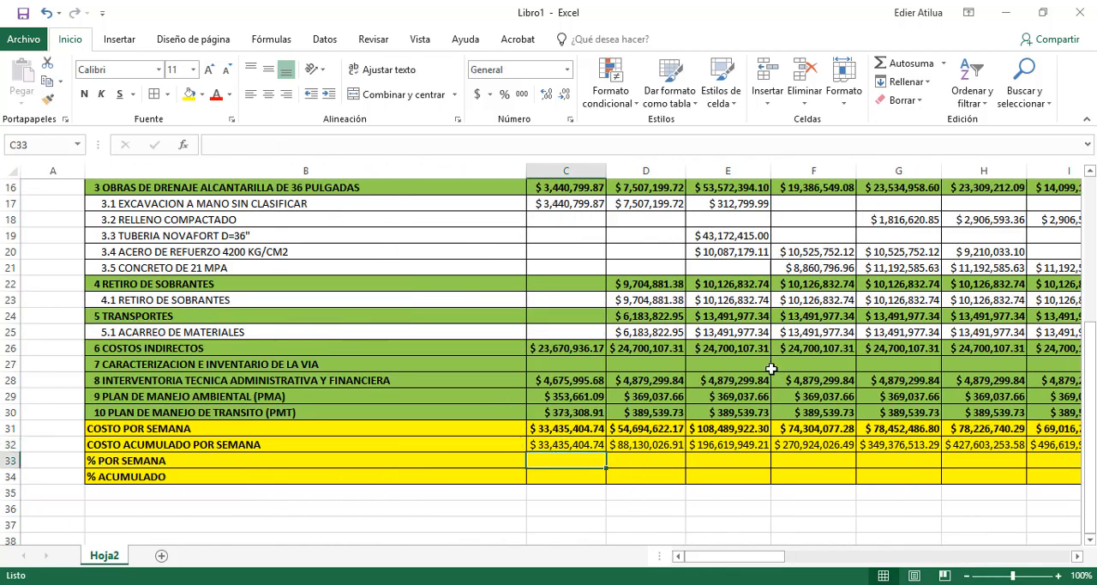
type("=")
key("Up")
key("Up")
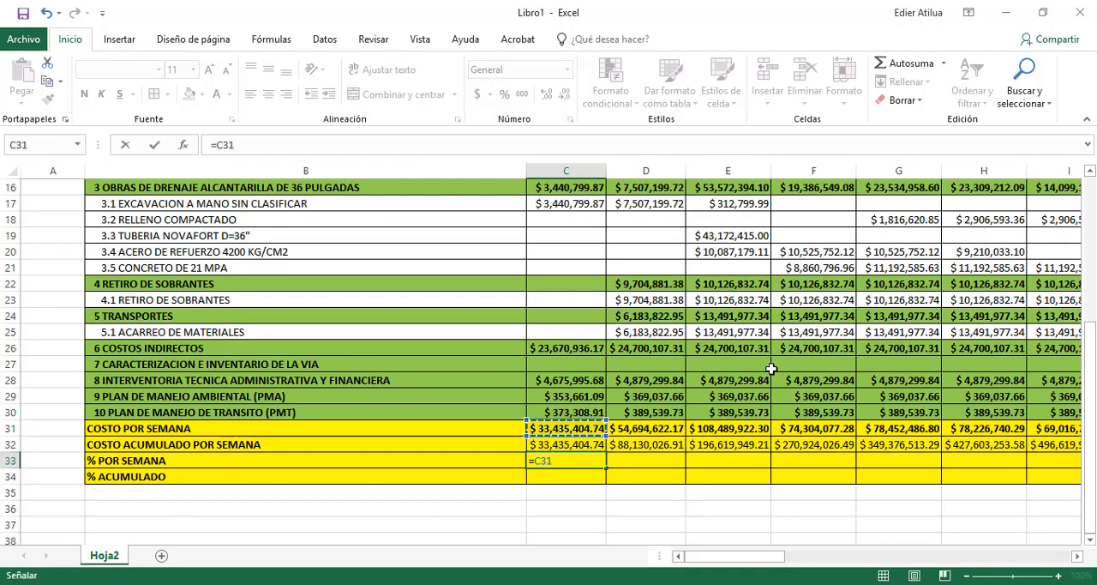
type("/")
left_click_drag(736, 556, 1025, 555)
left_click(1003, 446)
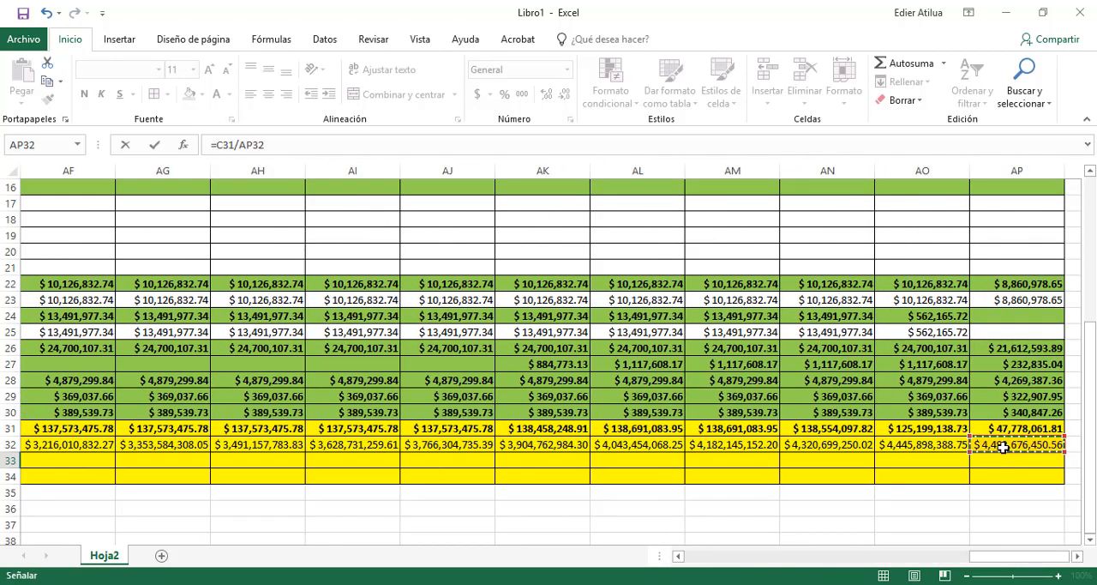
left_click(334, 147)
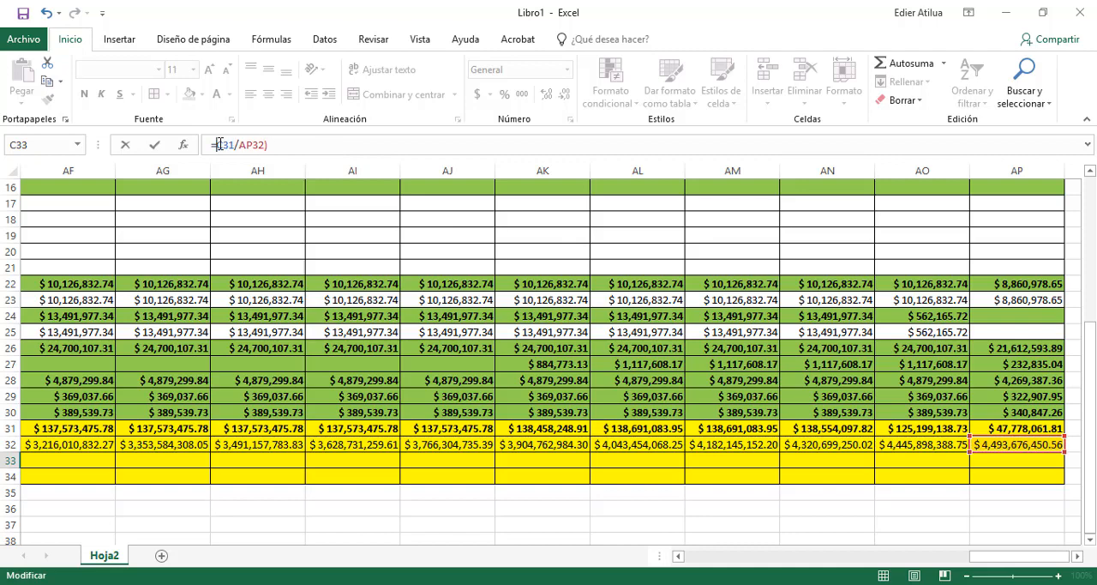
type("(")
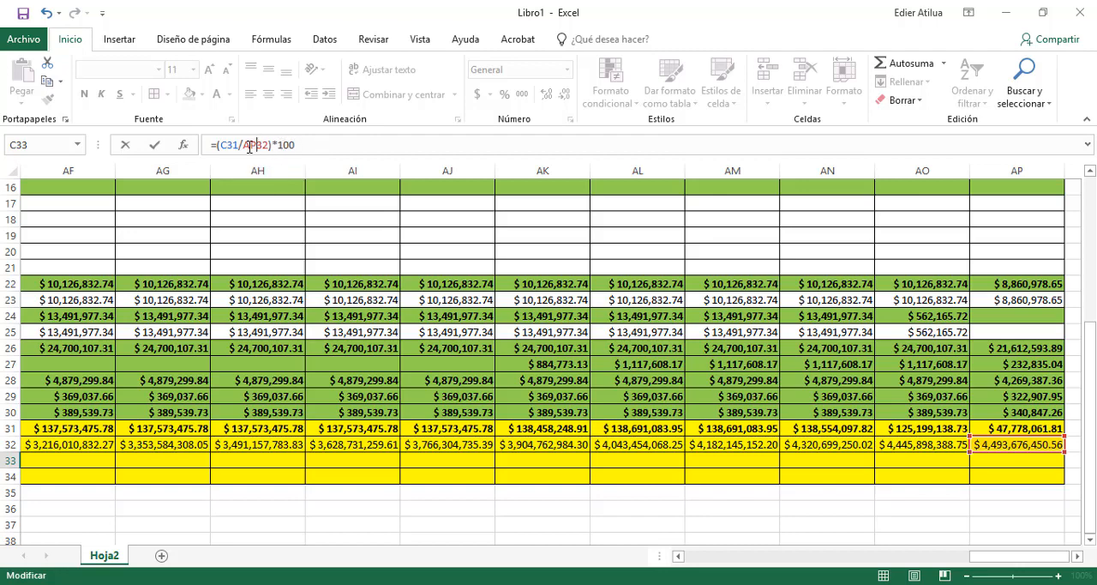
key("F4")
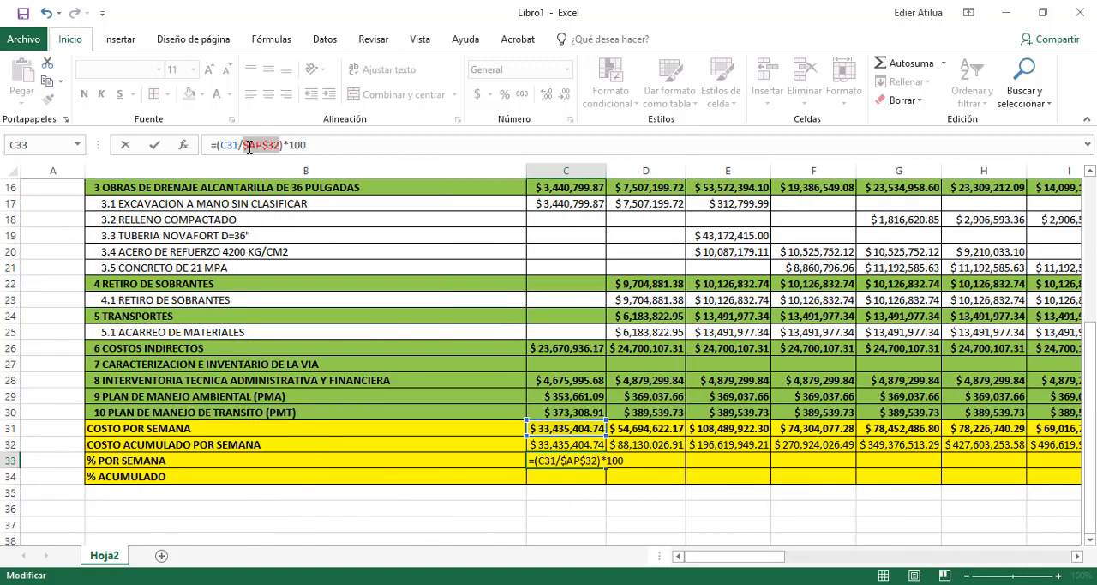
key("Return")
Extend the weekly percentage formula from C33 across row 33 to column AP
left_click(595, 460)
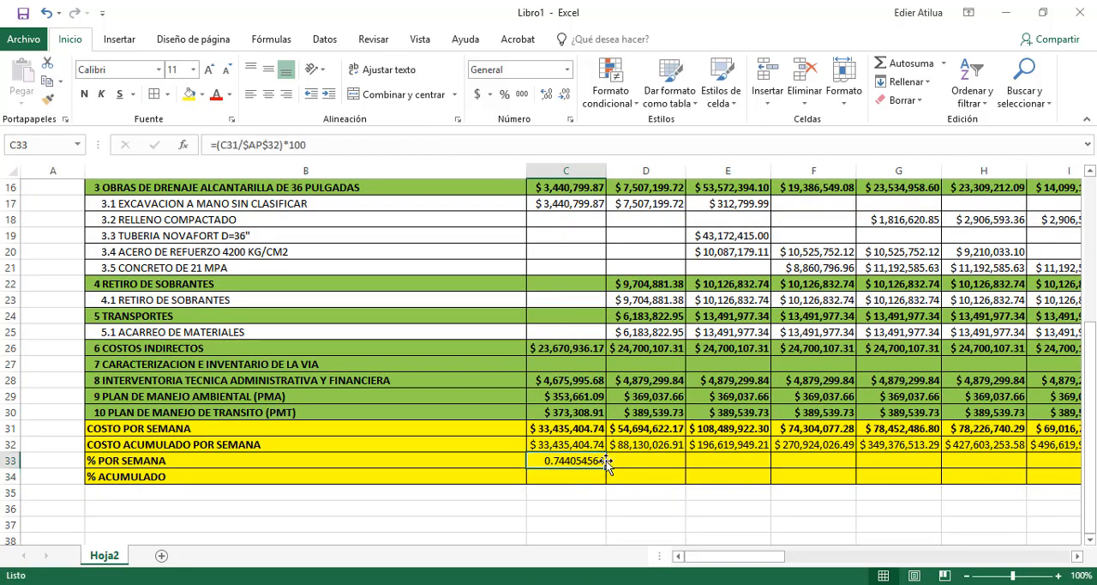
left_click_drag(605, 467, 960, 463)
left_click_drag(1093, 454, 977, 454)
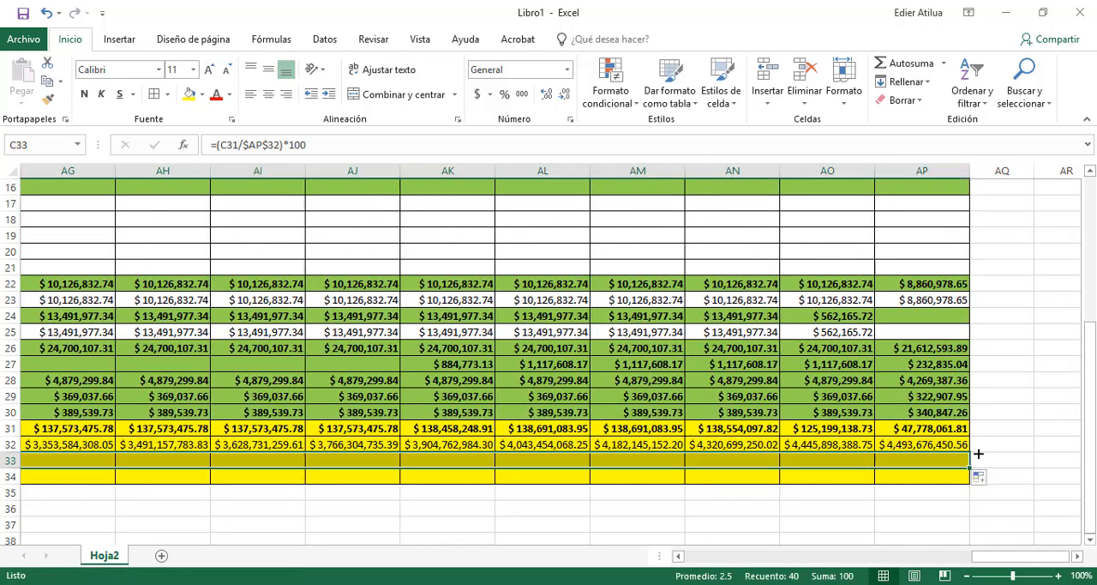
Start the accumulated percentage in C34 with the first week's percentage, using the formula =C33
left_click_drag(1020, 555, 735, 555)
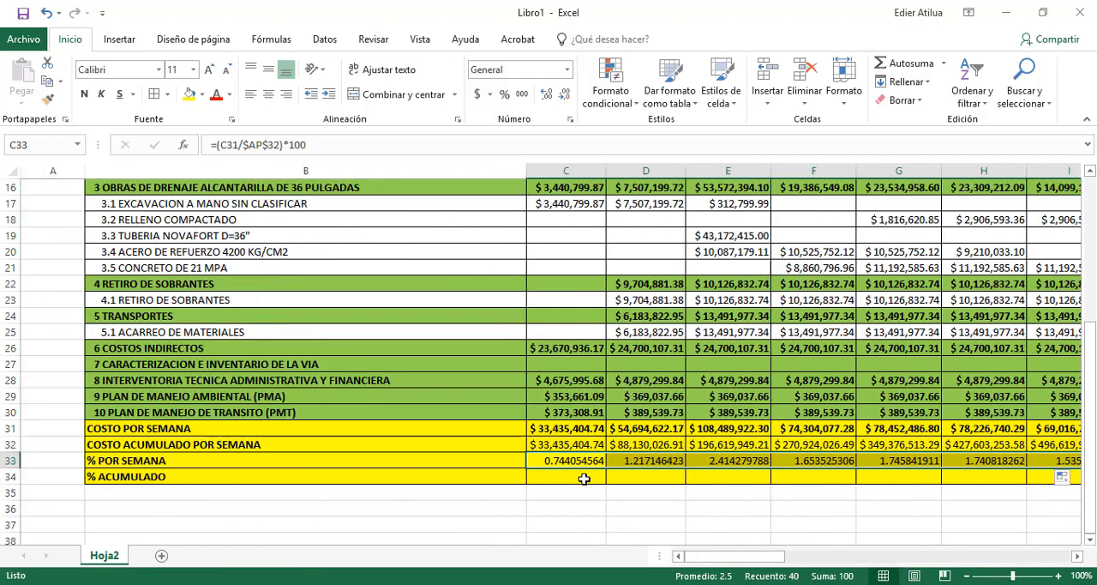
left_click(584, 478)
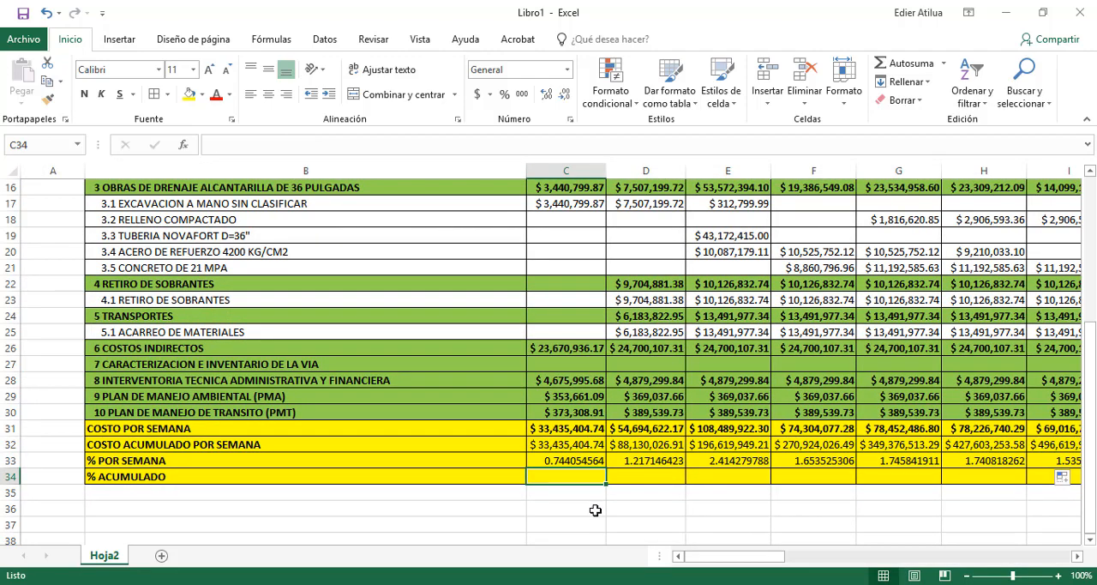
type("=")
key("Up")
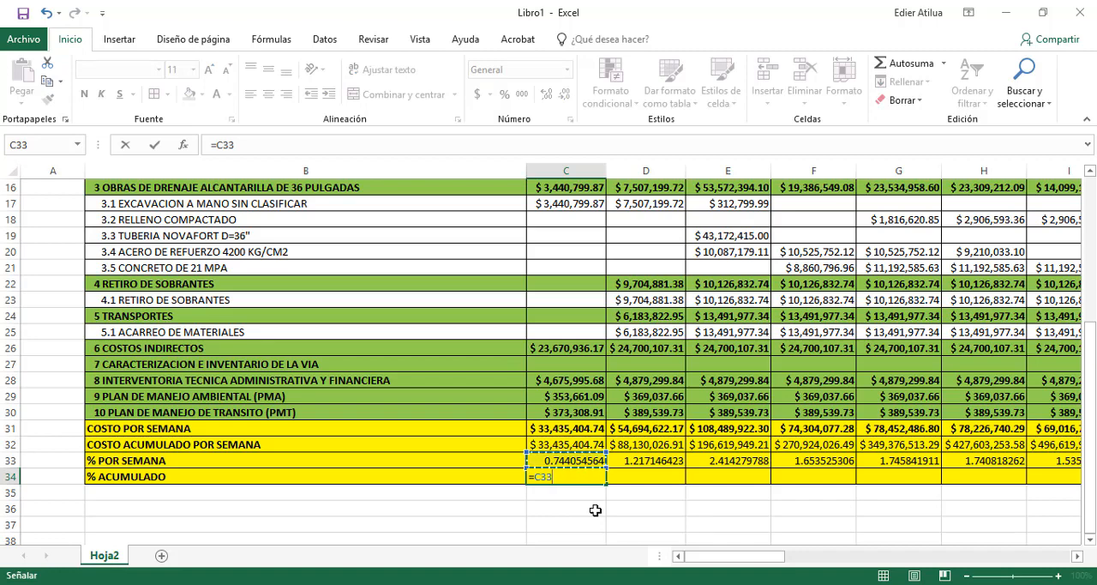
key("Return")
Enter the accumulated percentage formula =C34+D33 in D34
key("Up")
key("Right")
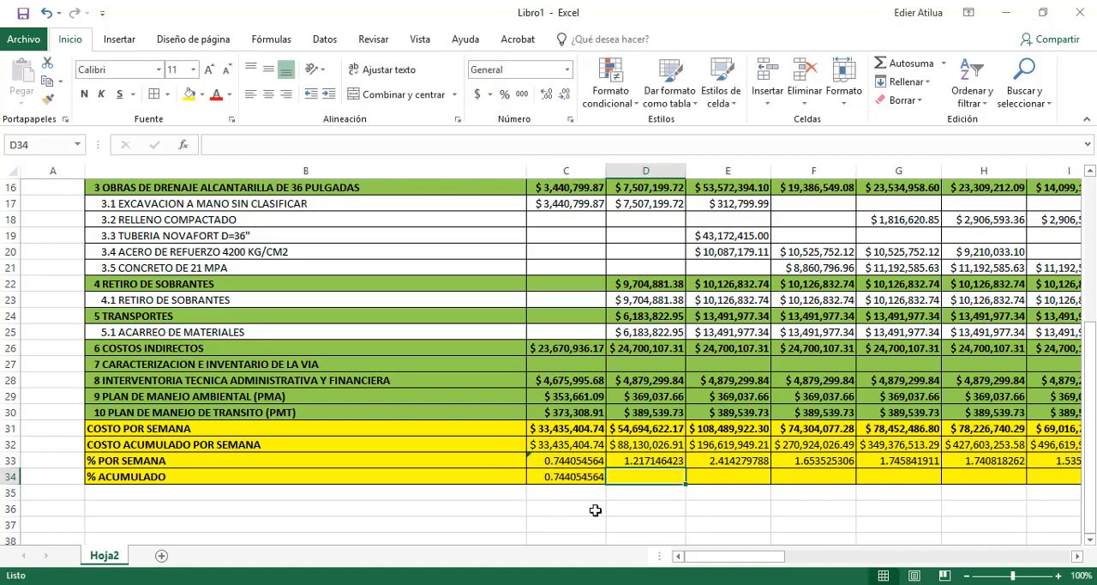
type("=")
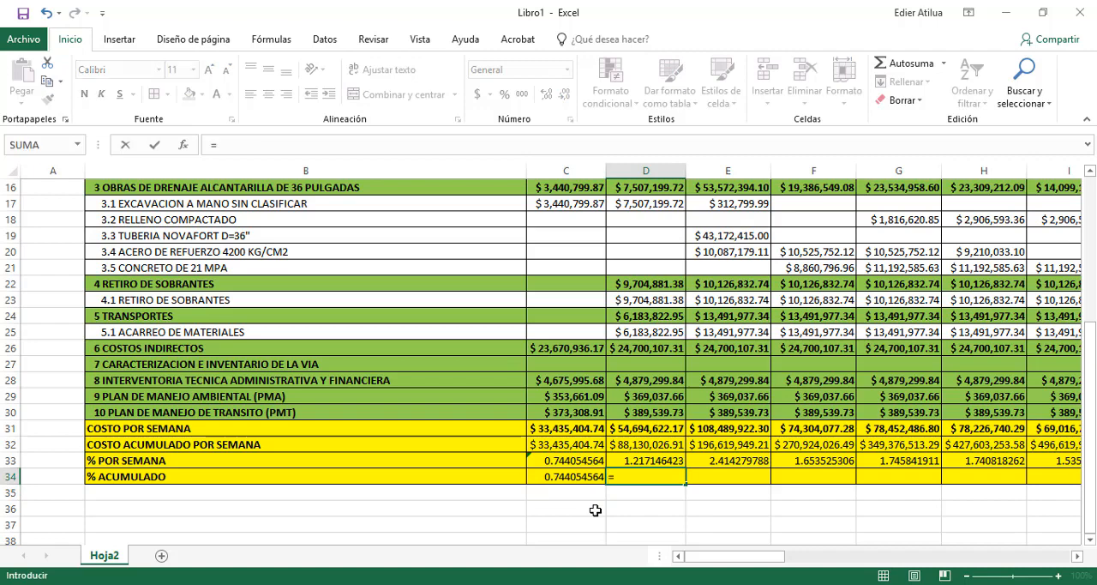
key("Left")
type("+")
key("Up")
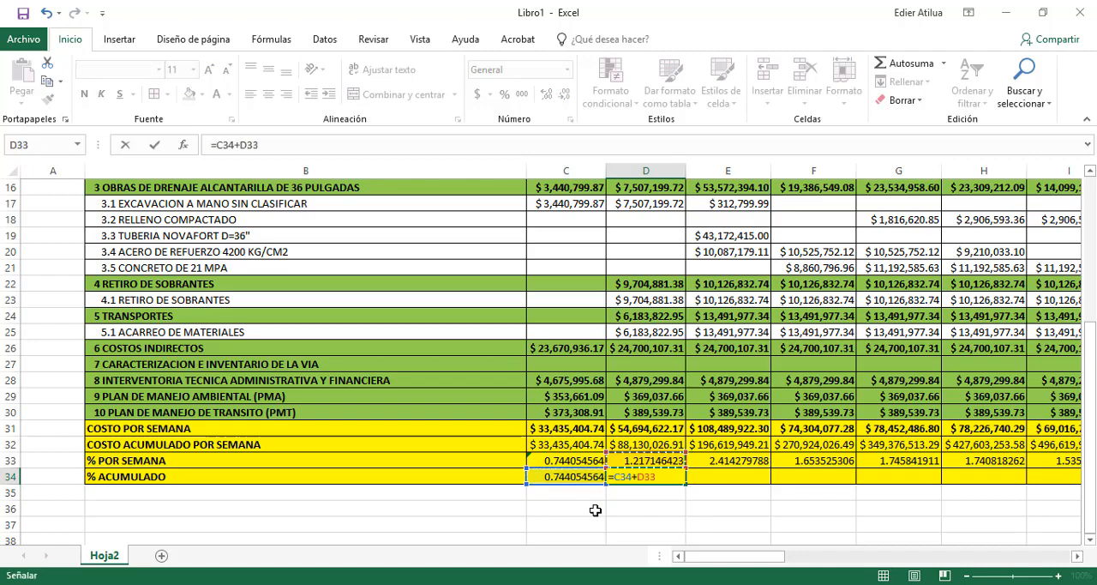
key("Return")
Extend the accumulated percentage formula from D34 across row 34 to column AP and check the last cell
left_click(637, 480)
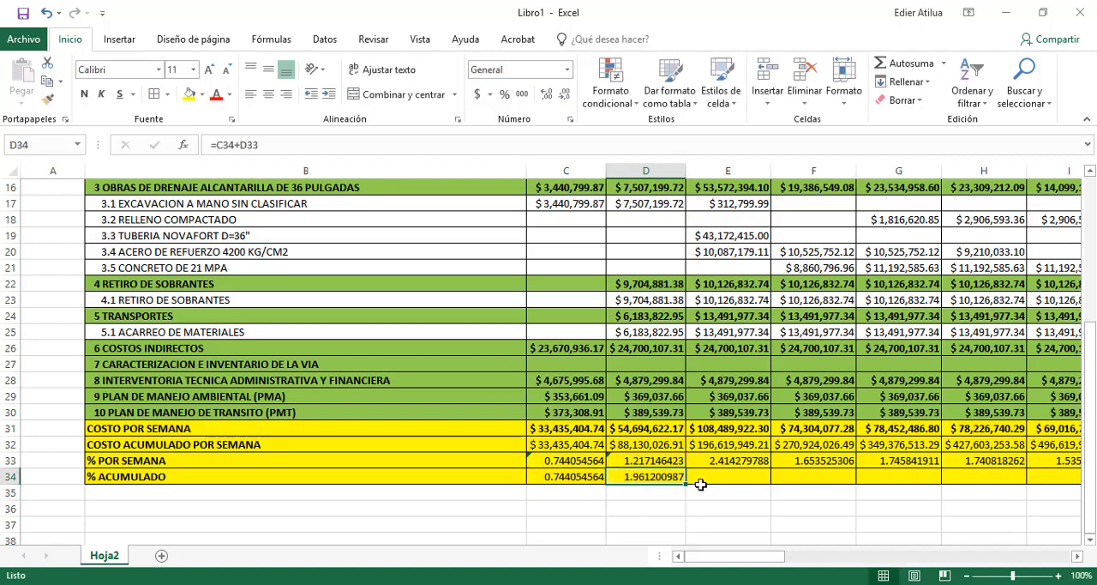
left_click_drag(688, 486, 977, 485)
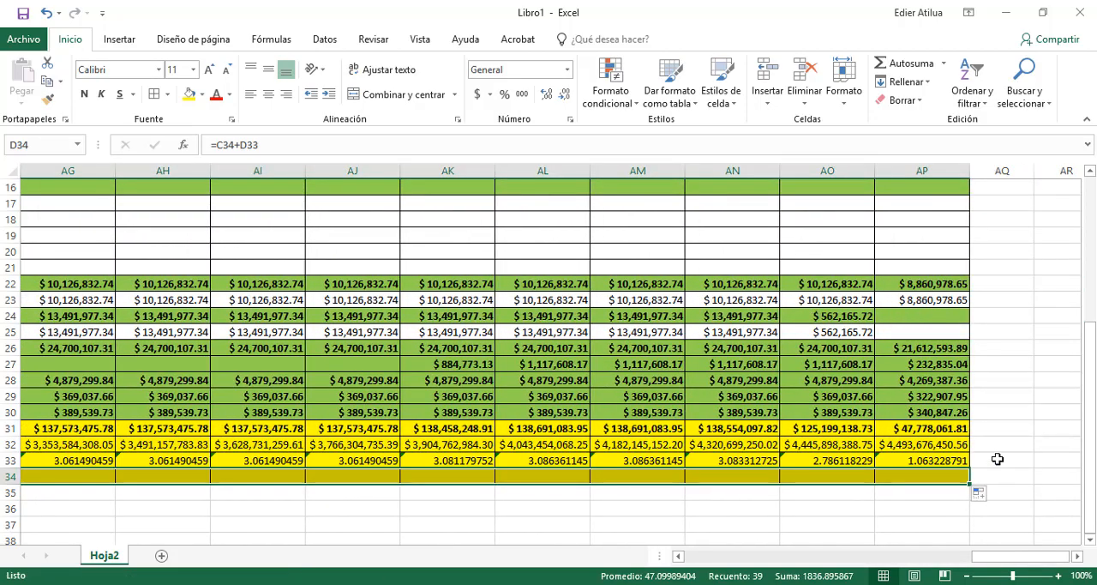
left_click(998, 456)
left_click(933, 476)
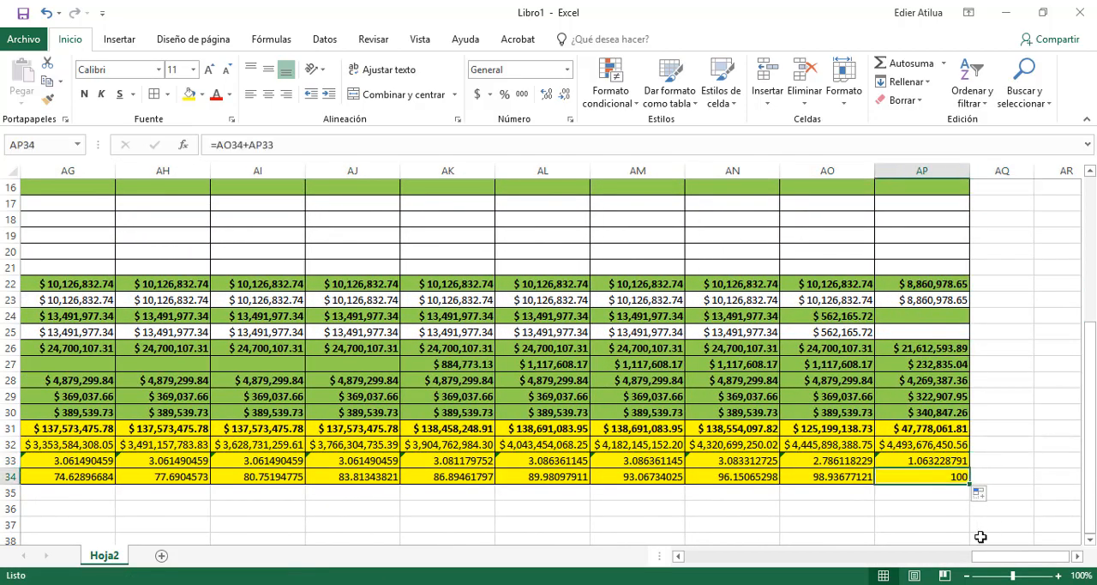
Review the whole cost table, from the first week to column AP and down to the yellow summary rows
left_click_drag(994, 559, 676, 558)
scroll(392, 351, "up", 5)
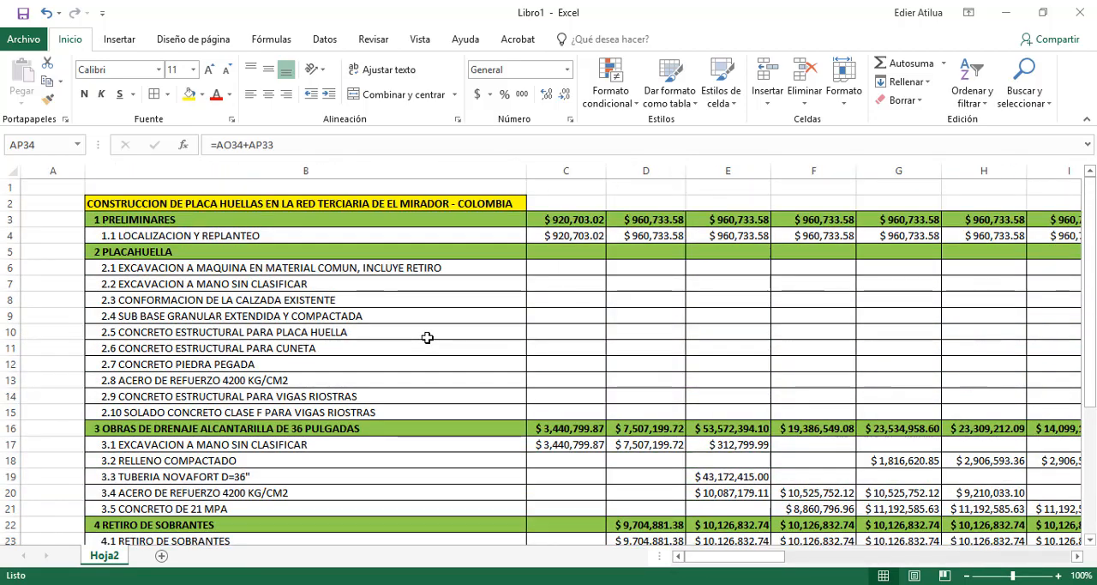
middle_click(457, 304)
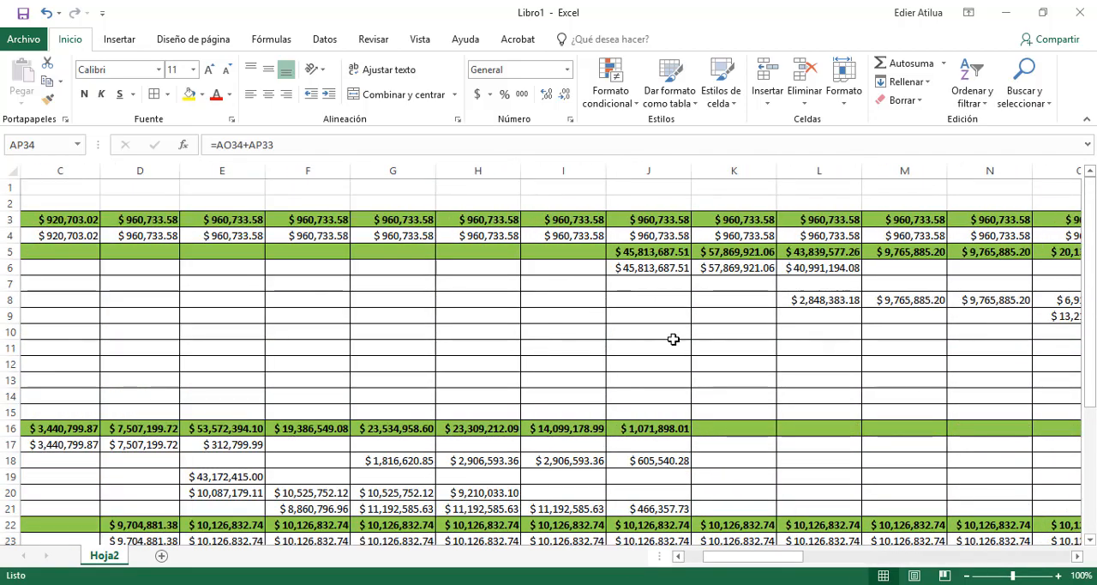
middle_click(723, 365)
middle_click(789, 365)
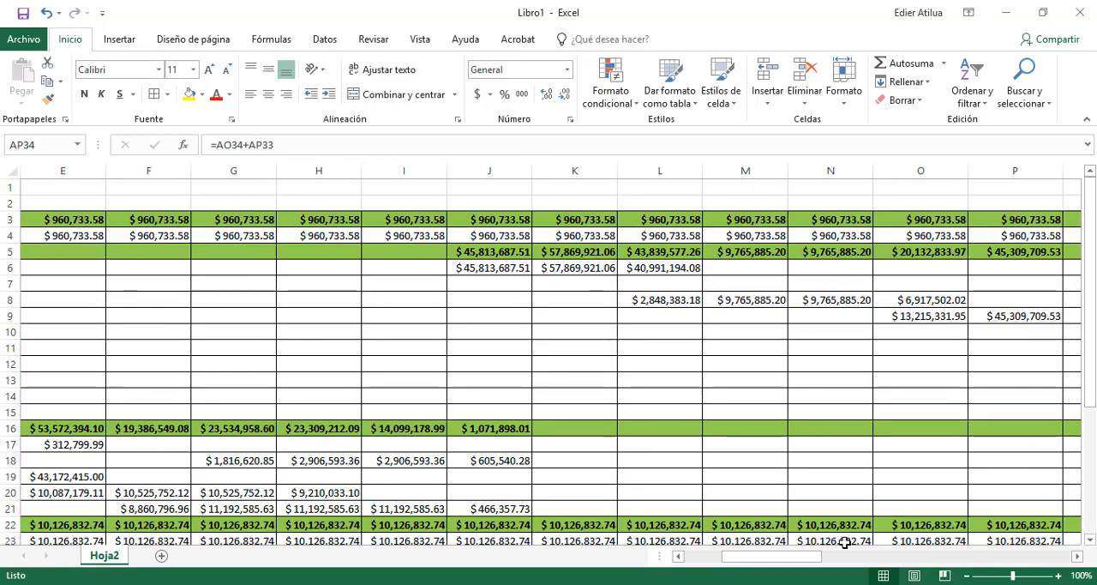
left_click_drag(794, 559, 1071, 556)
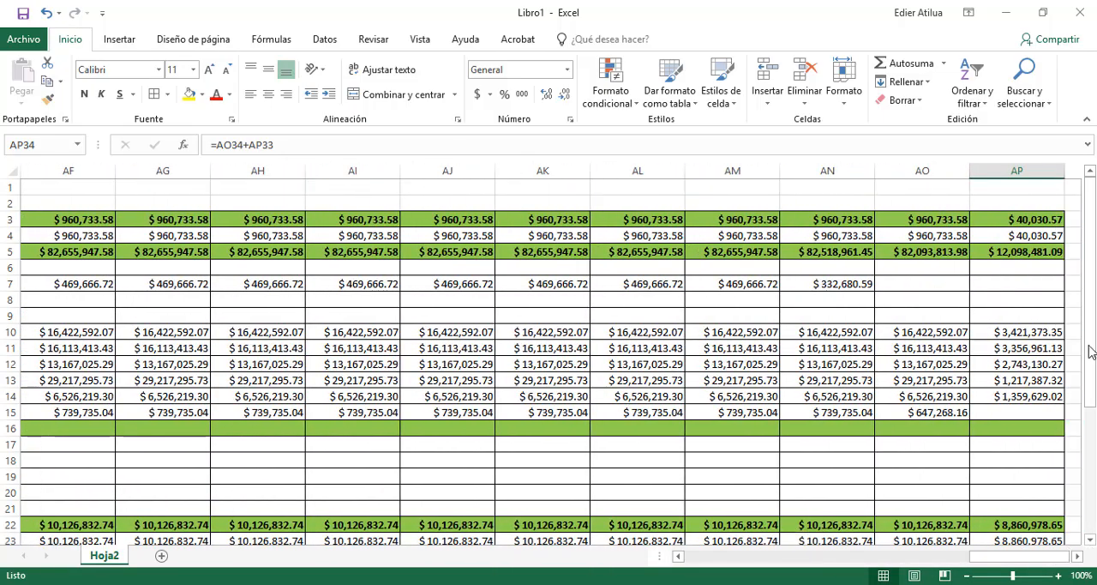
left_click_drag(1093, 321, 1090, 461)
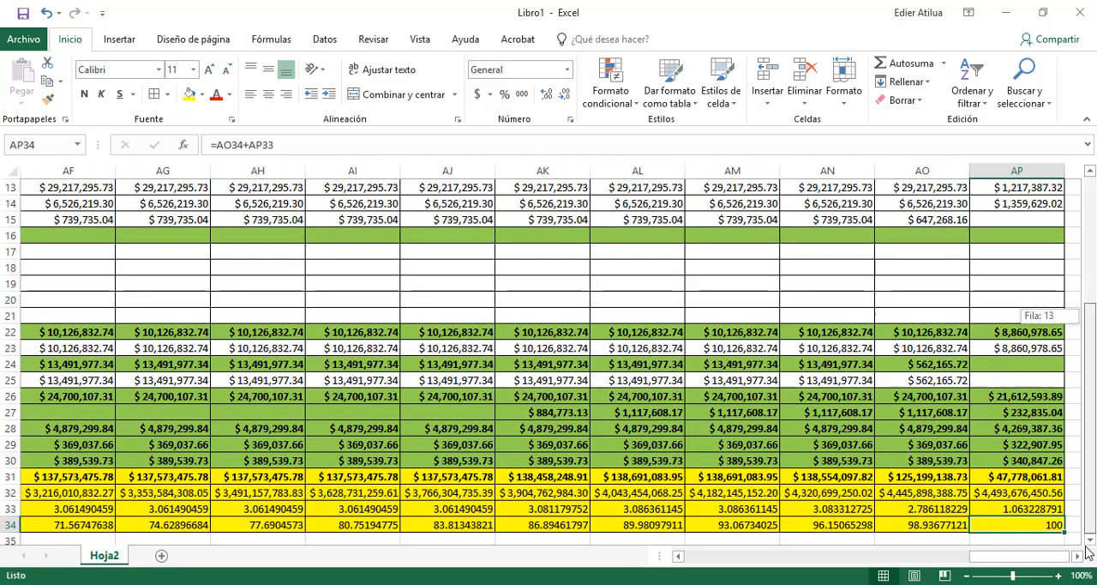
left_click_drag(1005, 558, 693, 558)
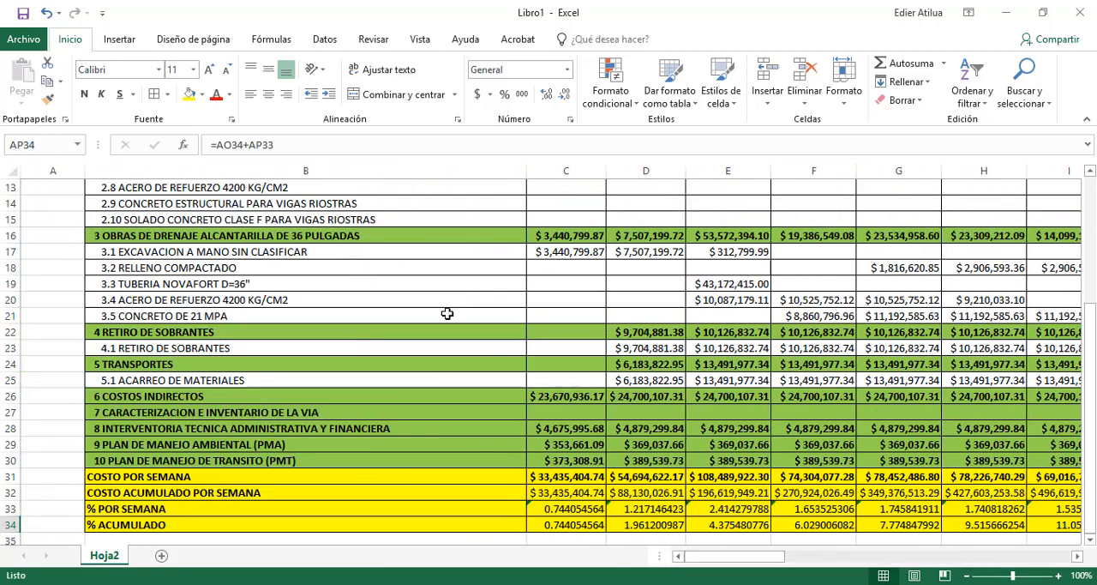
scroll(430, 297, "up", 4)
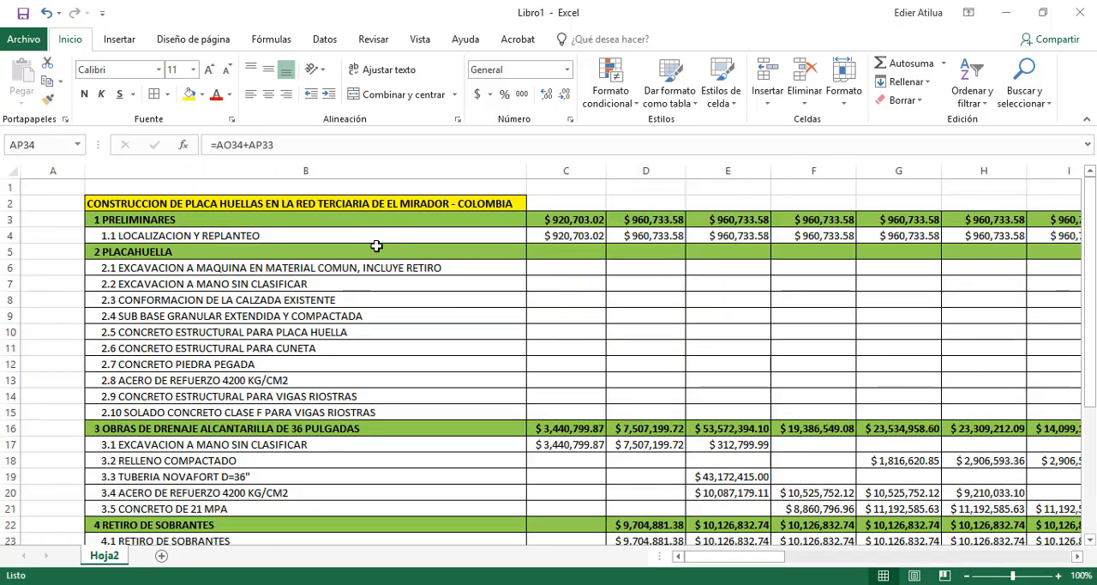
Save the workbook to the Desktop (Escritorio) as an Excel file named FLUJO DE FONDOS MODULO 6
left_click(24, 39)
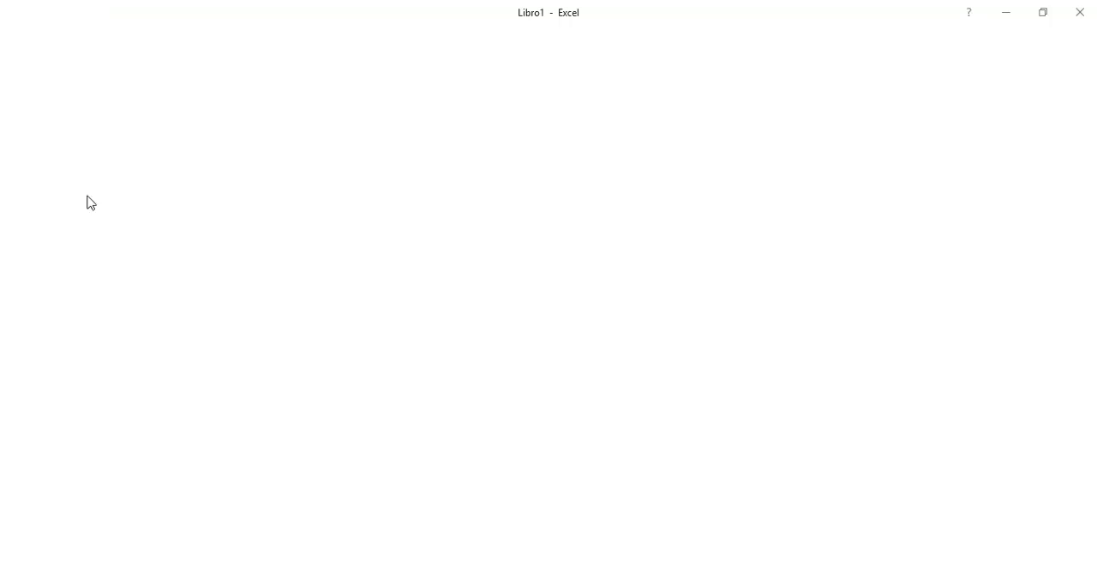
left_click(65, 202)
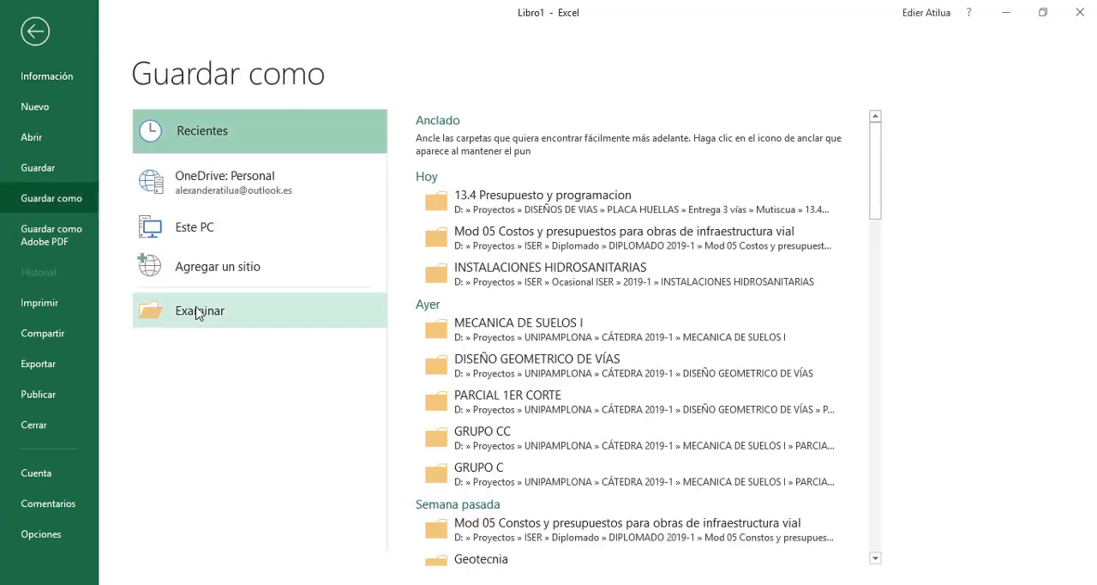
left_click(197, 312)
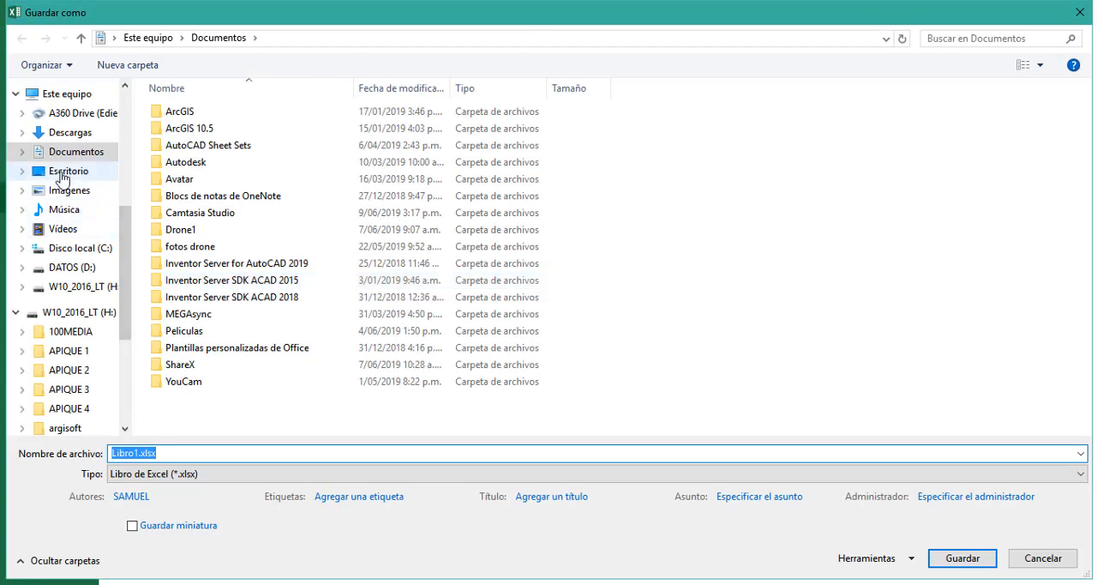
left_click(60, 172)
scroll(557, 283, "down", 10)
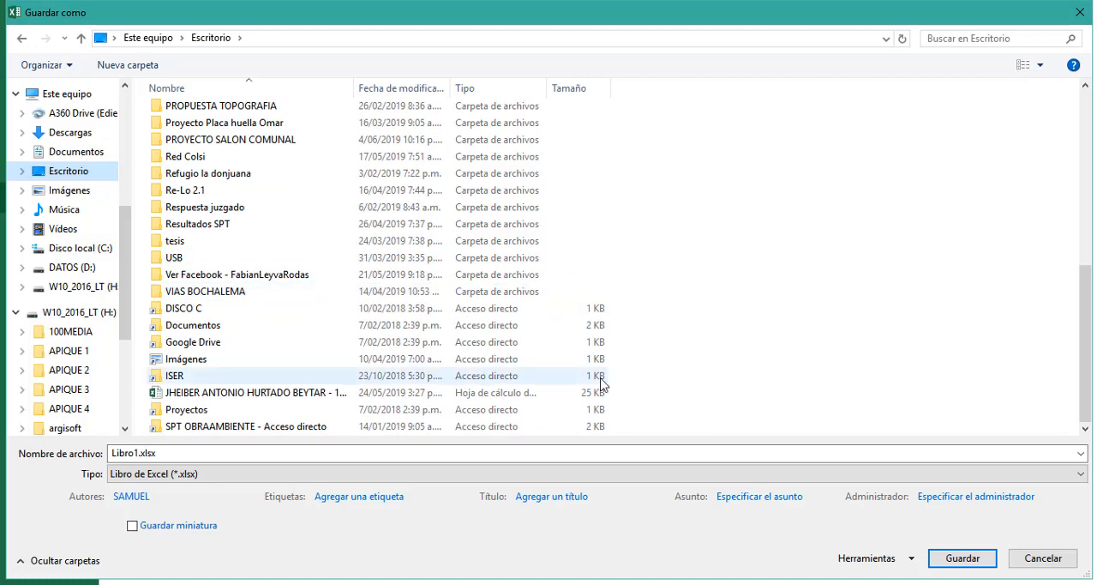
left_click(504, 453)
type("FLUJO DE FONDO")
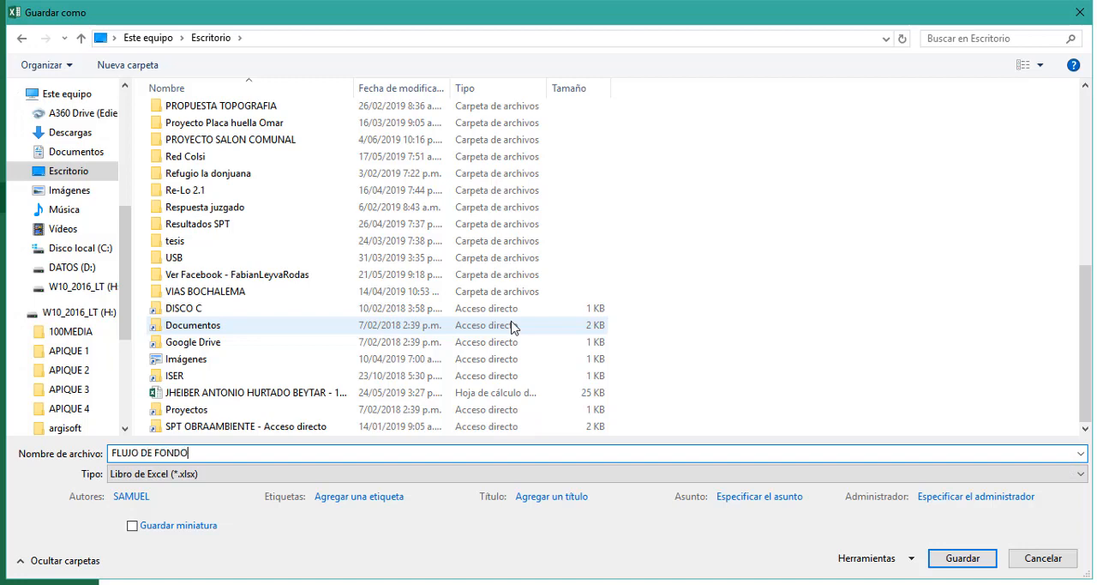
key("BackSpace")
key("BackSpace")
key("BackSpace")
key("BackSpace")
key("BackSpace")
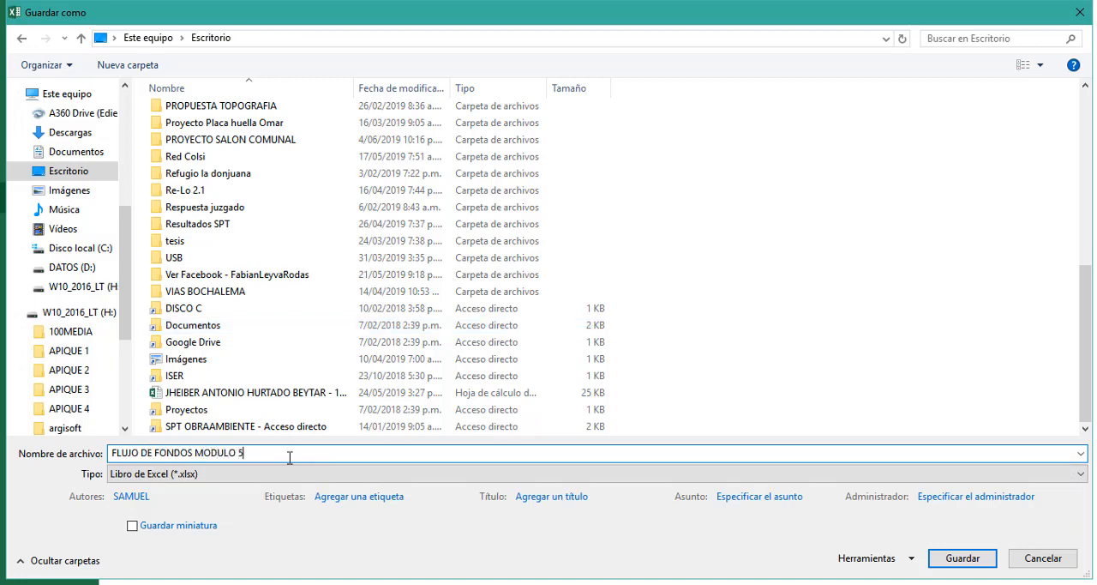
key("Return")
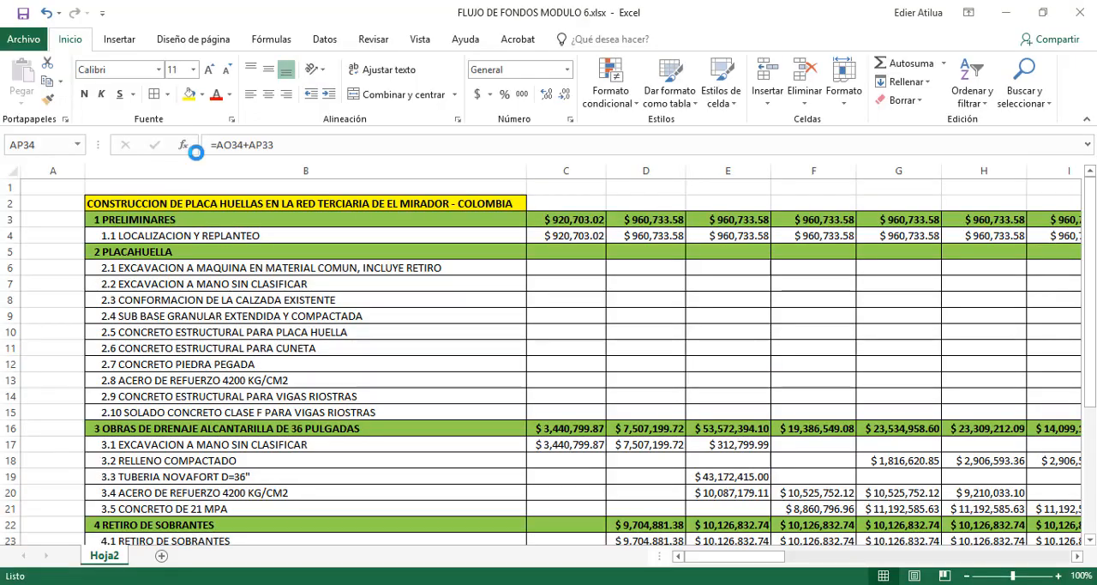
left_click(439, 265)
scroll(465, 284, "down", 6)
scroll(502, 317, "up", 6)
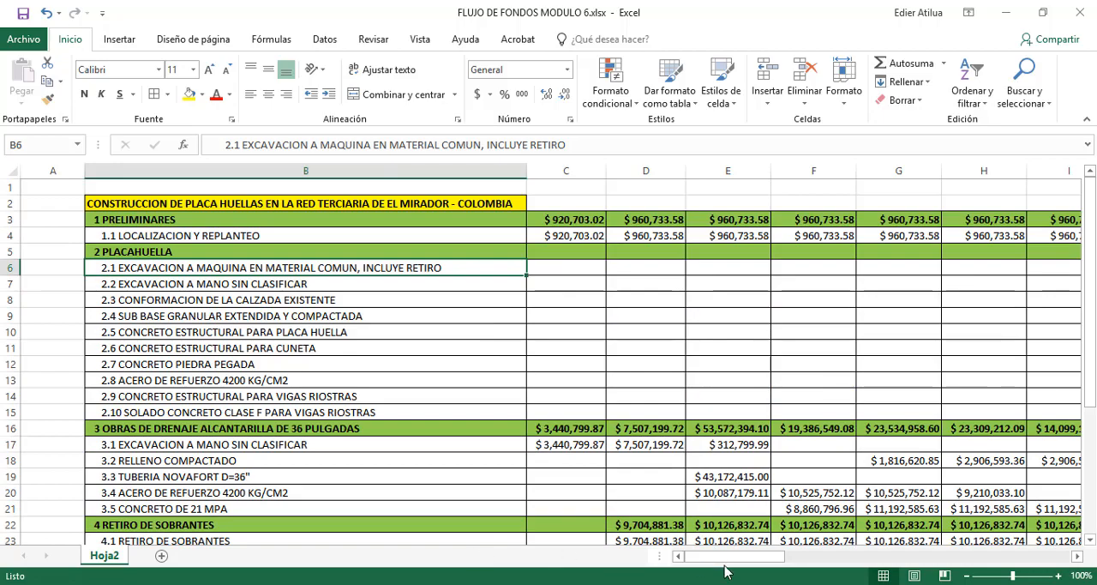
Check the yellow summary rows, close the cash-flow workbook and switch to Ejemplo Mod 6.mpp in Microsoft Project, displaying its Gantt chart
left_click_drag(736, 557, 563, 426)
scroll(565, 419, "down", 8)
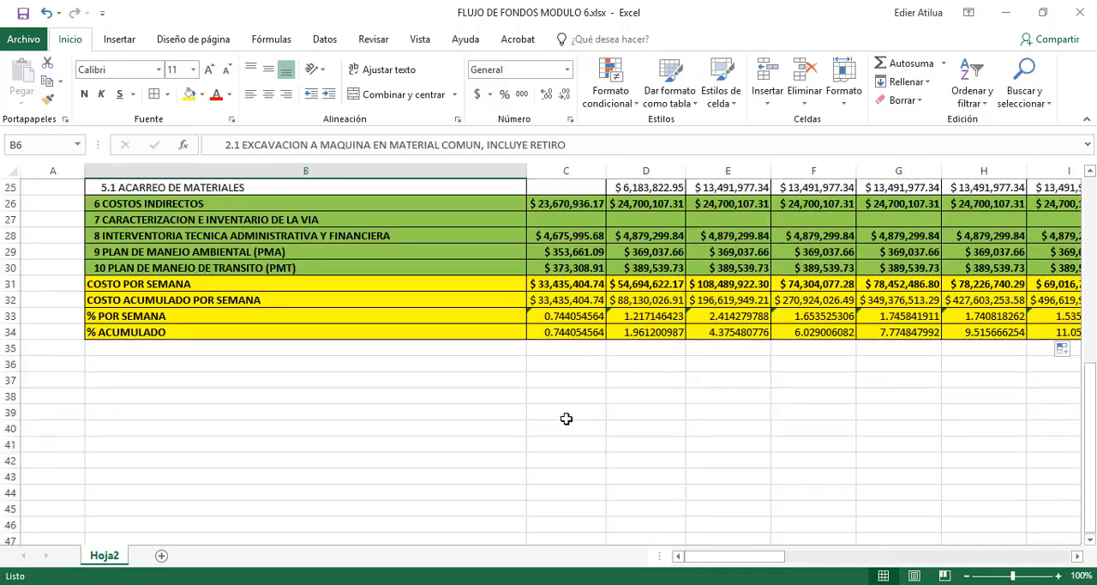
left_click(1080, 12)
key("alt+Tab")
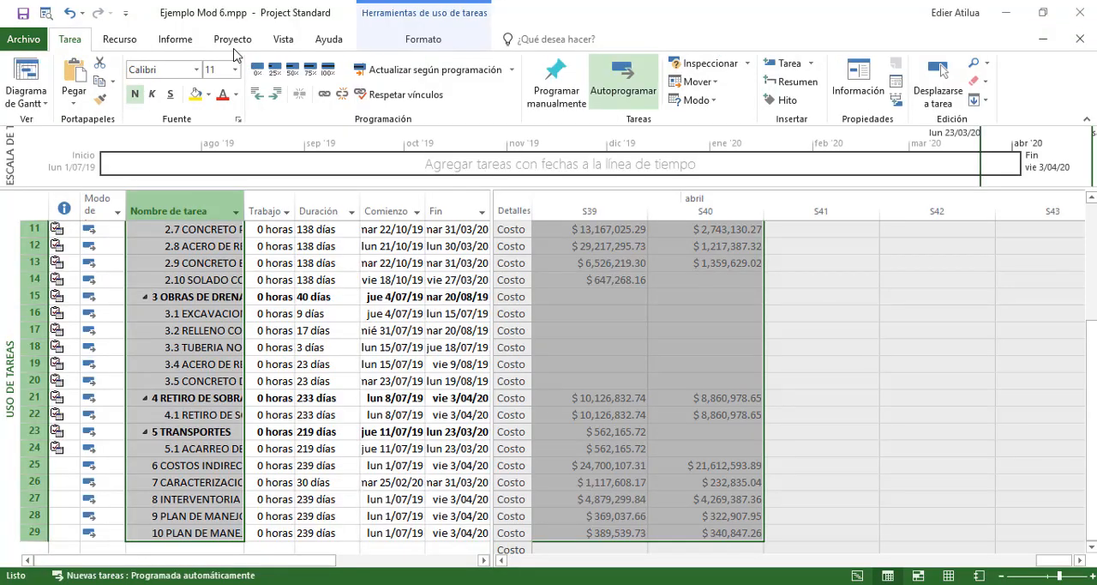
scroll(363, 269, "up", 4)
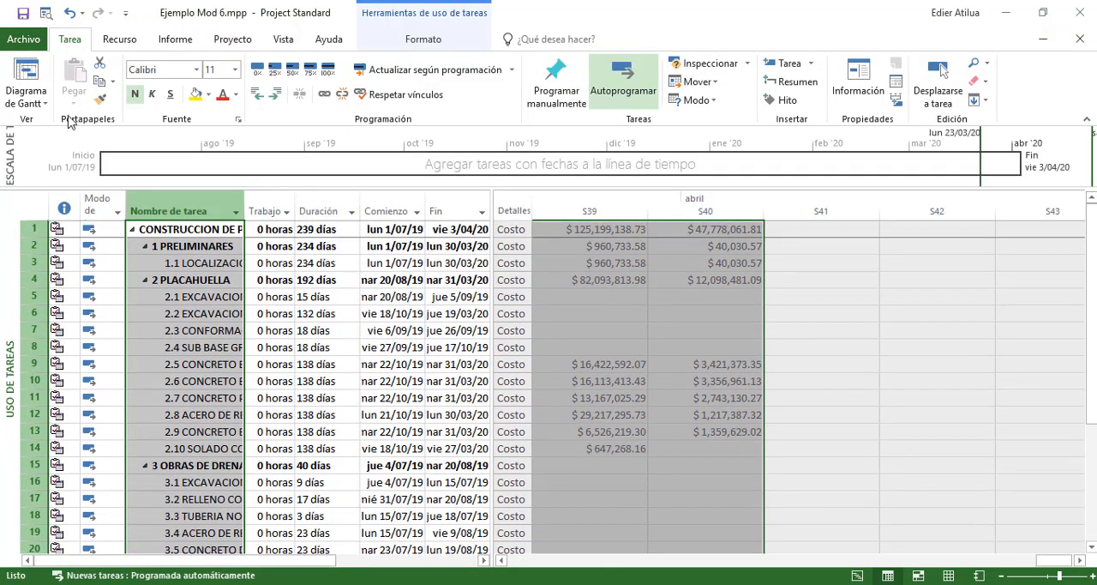
left_click(25, 84)
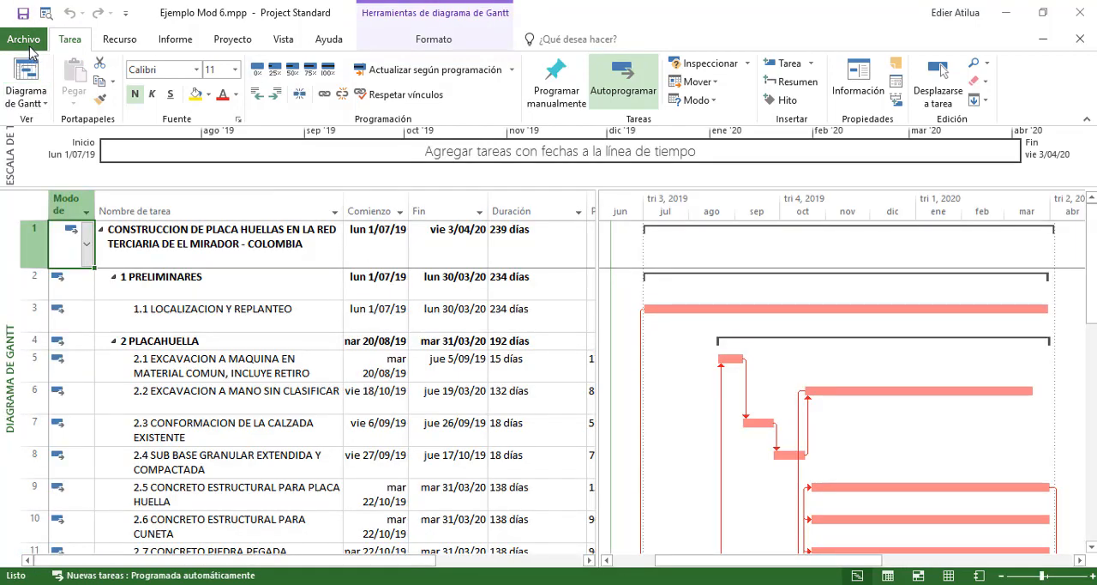
Set the paper size to ISO B1 in the page setup for printing the Gantt chart
left_click(30, 44)
left_click(26, 229)
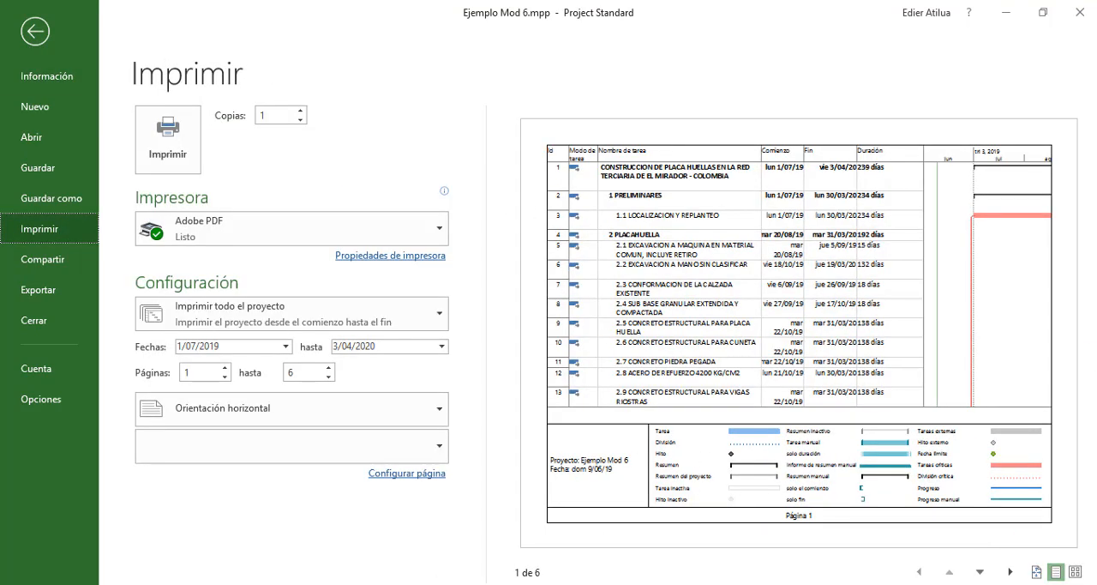
left_click(428, 474)
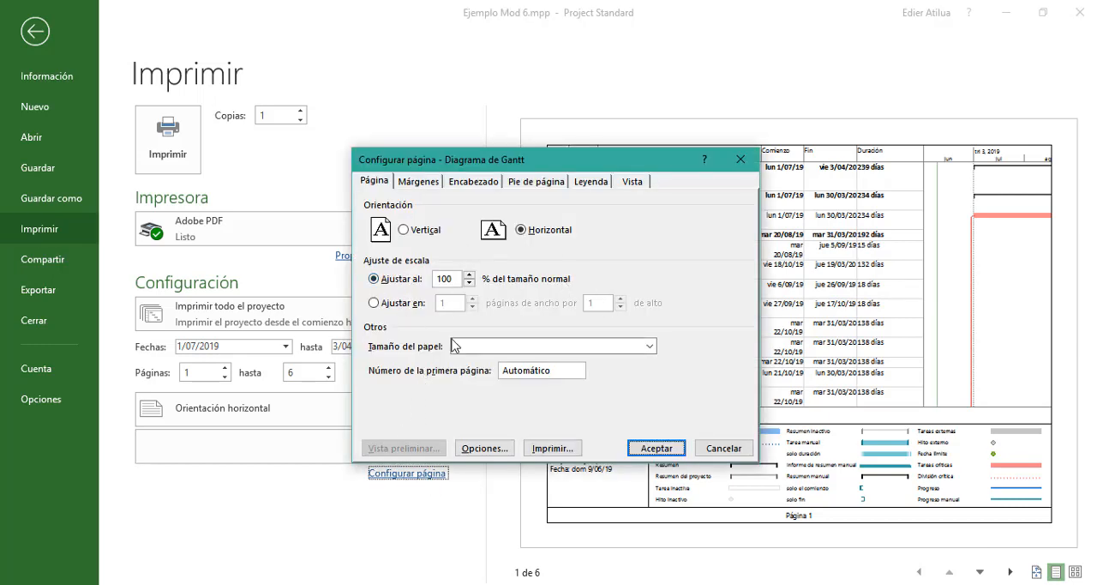
left_click(653, 347)
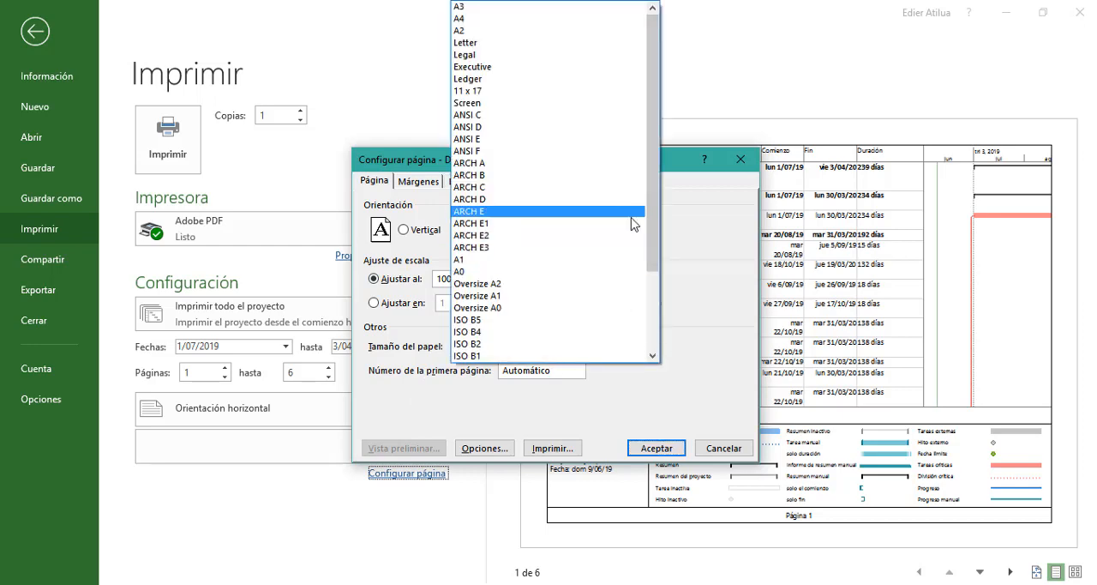
scroll(600, 292, "down", 2)
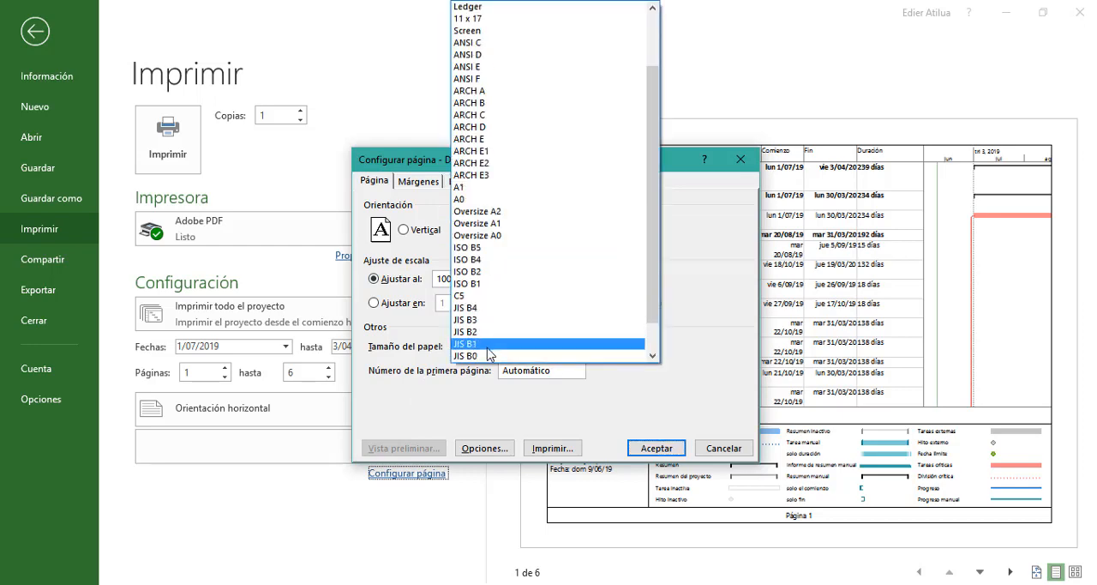
left_click(487, 283)
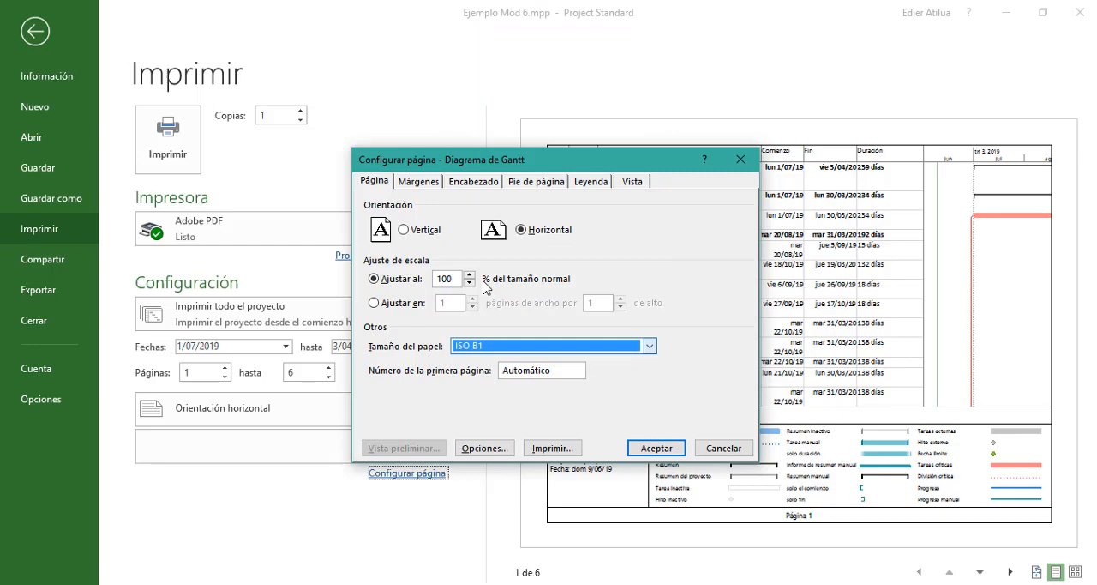
left_click(656, 448)
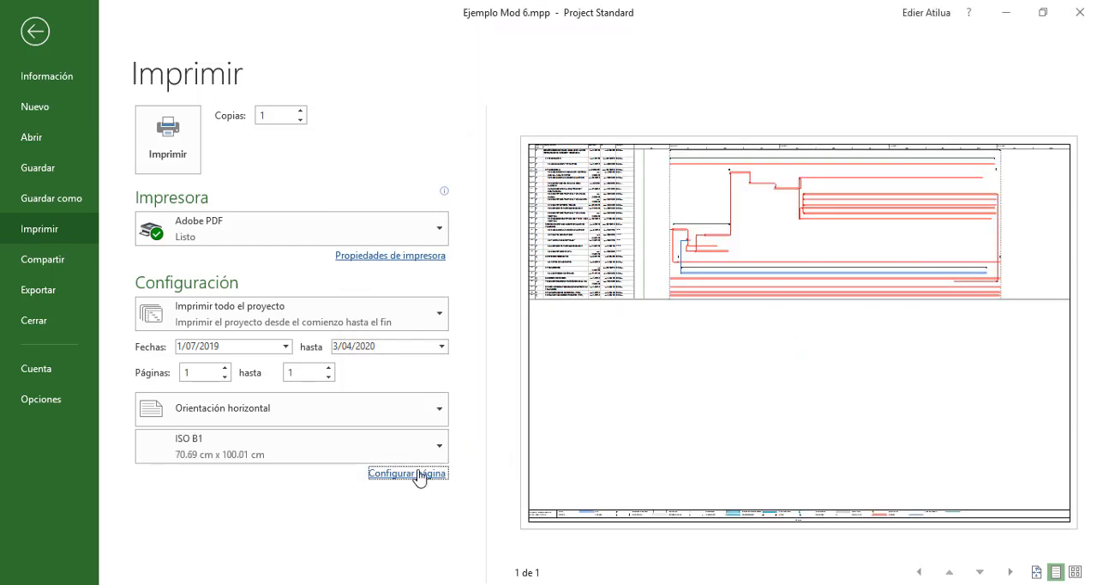
Change the Gantt chart's print paper size to ISO B2
key("Return")
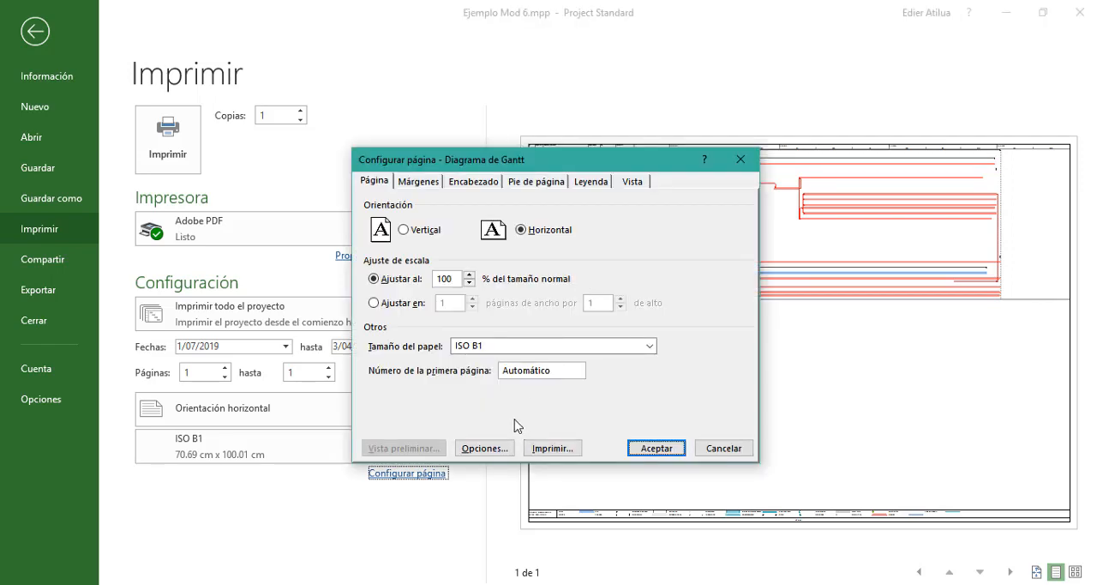
left_click(545, 350)
left_click(490, 235)
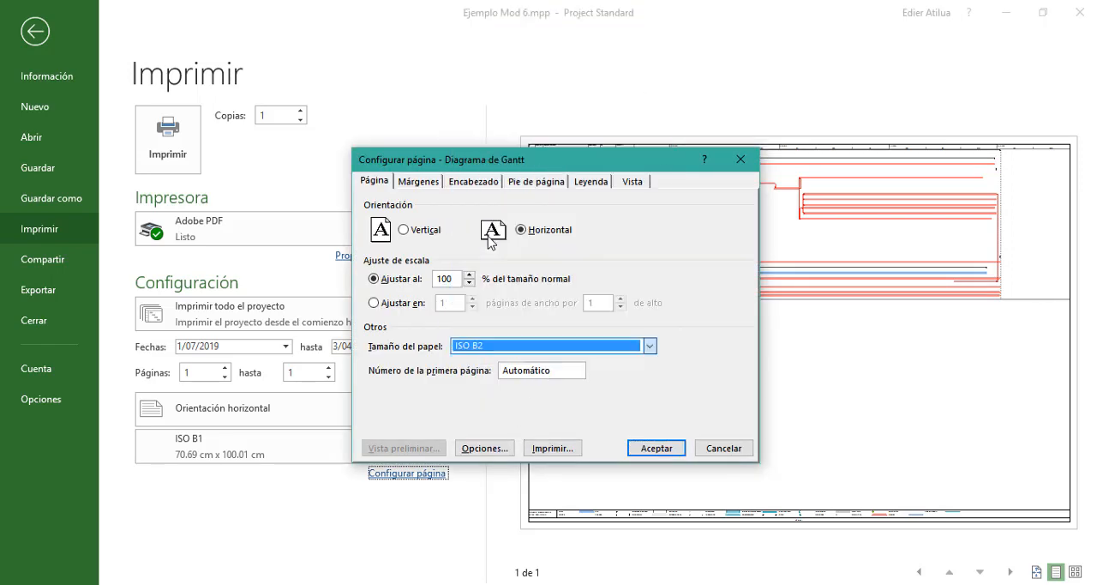
left_click(656, 447)
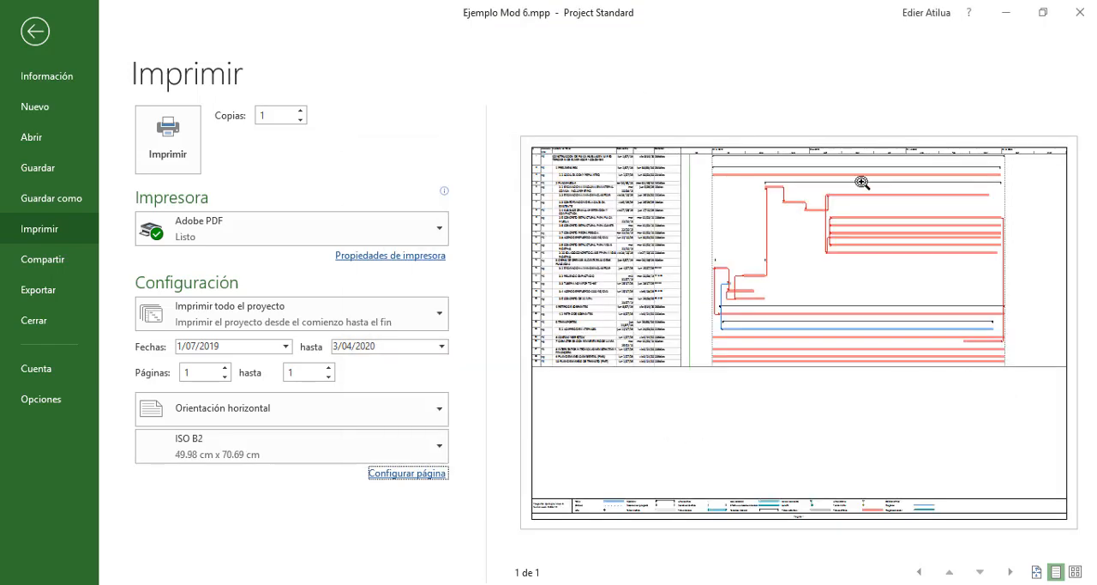
Set the Gantt chart's print paper size to ISO B4 and preview both pages
left_click(409, 475)
left_click(485, 348)
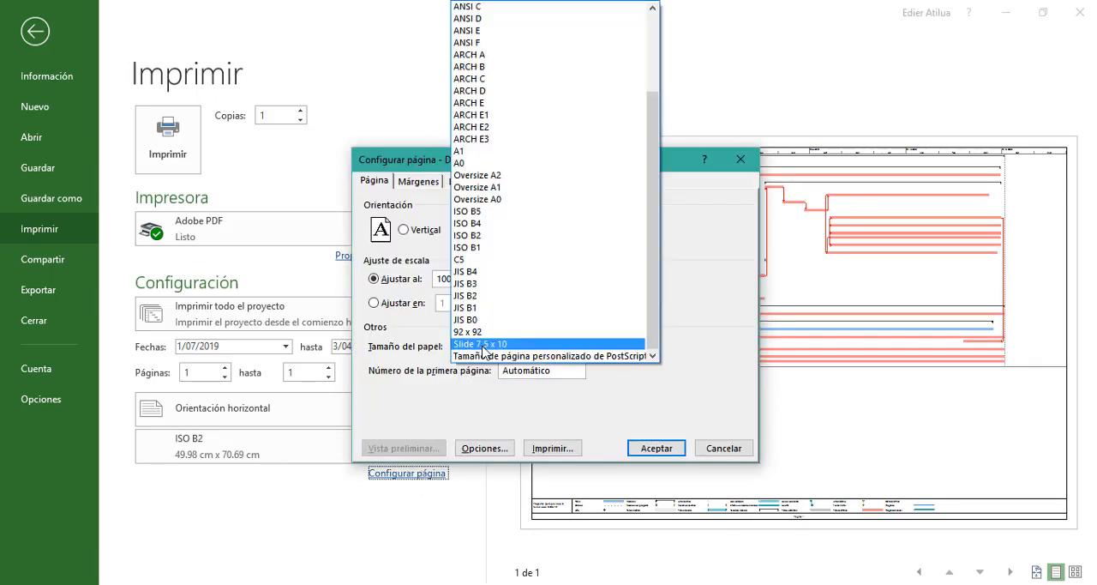
left_click(505, 234)
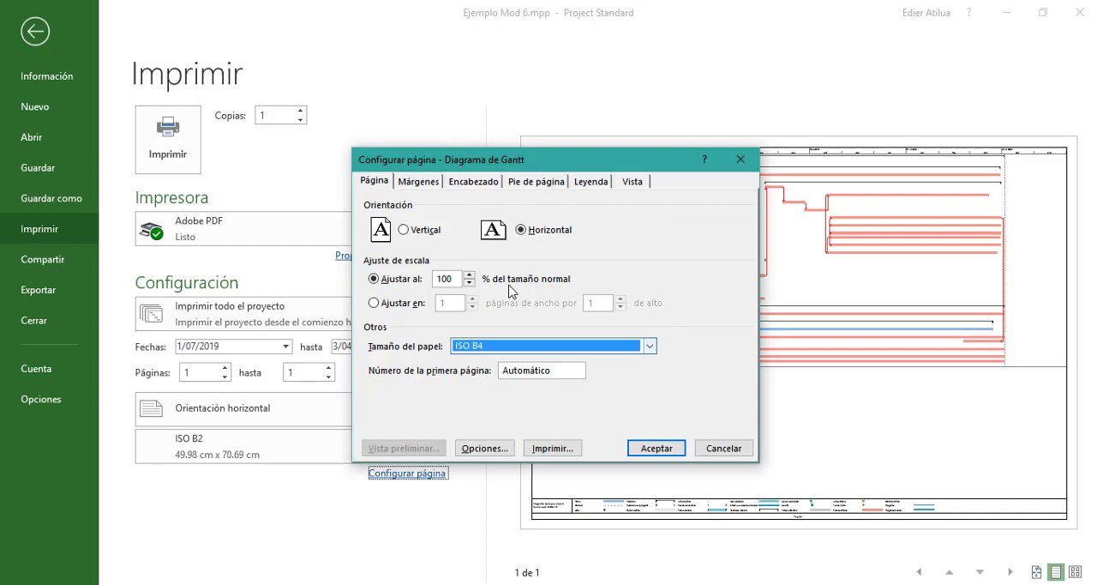
left_click(651, 446)
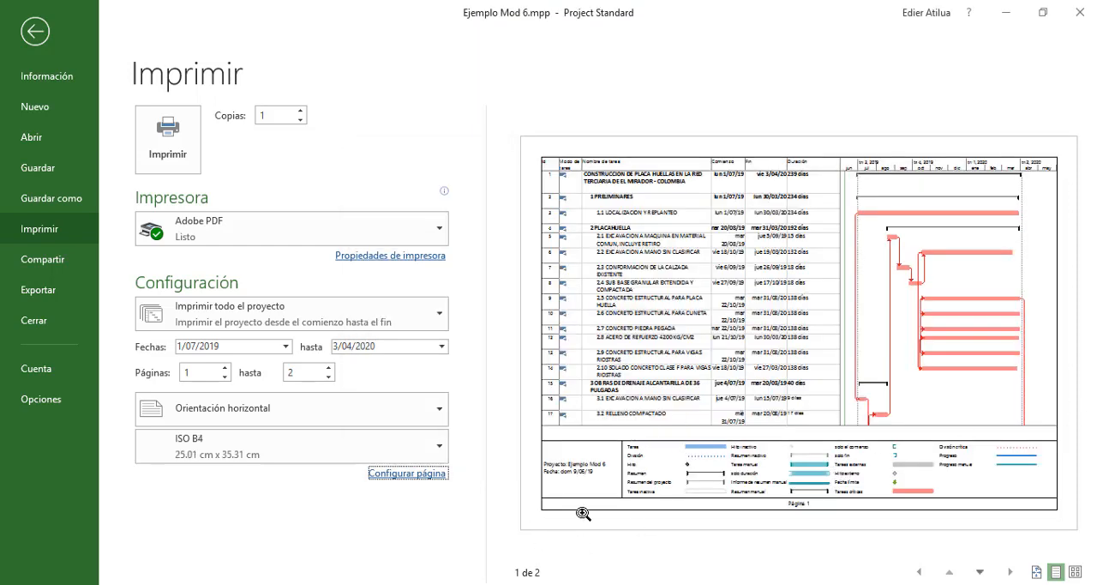
left_click(980, 572)
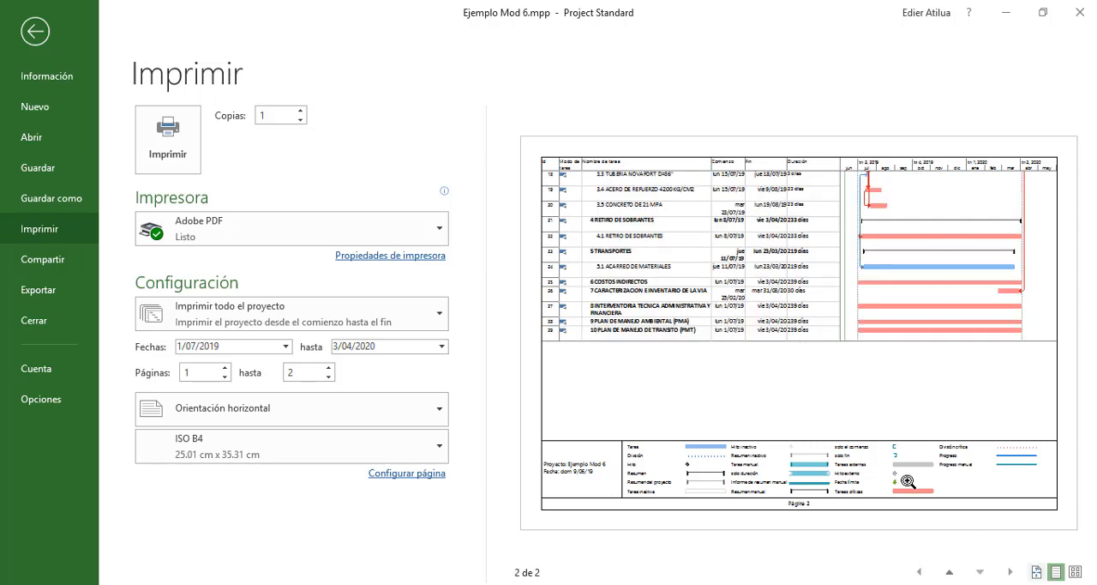
left_click(949, 573)
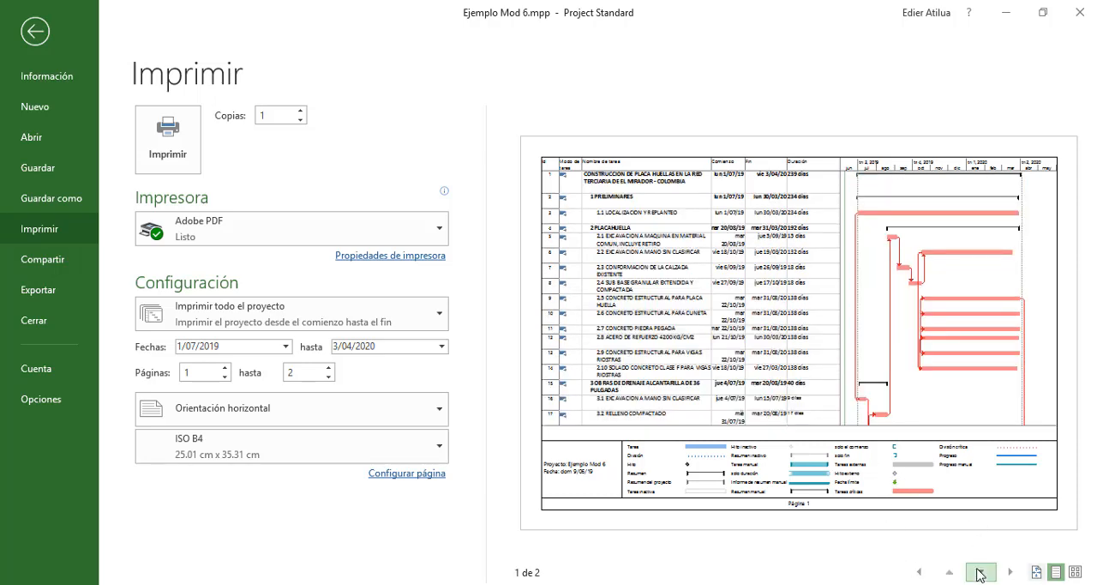
left_click(980, 572)
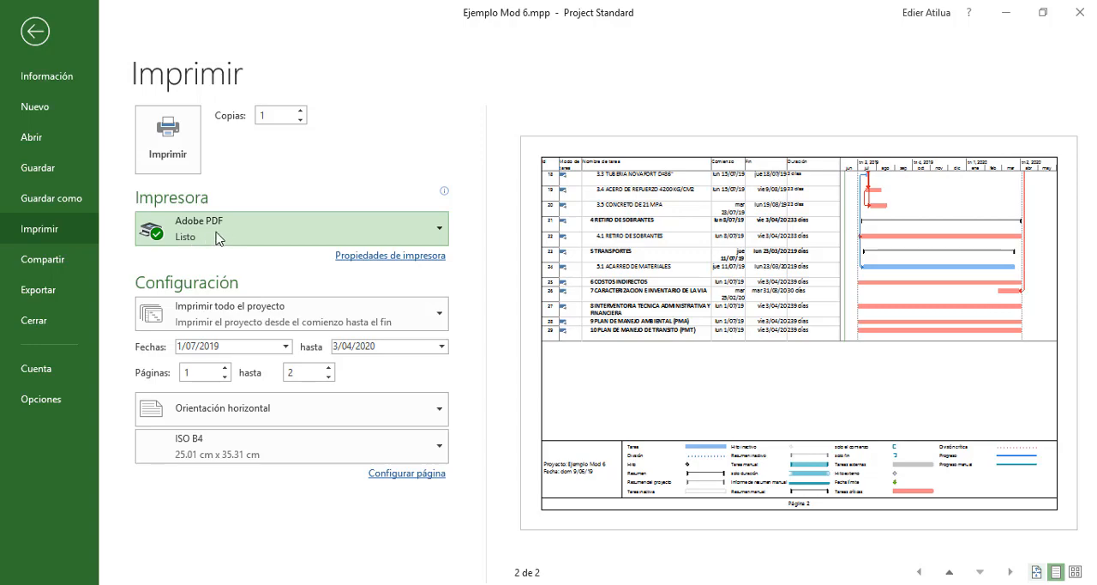
Return to the Gantt chart and add the note "Especificacion tecnica." to the summary task in row 1
left_click(32, 34)
left_click(226, 211)
left_click(213, 243)
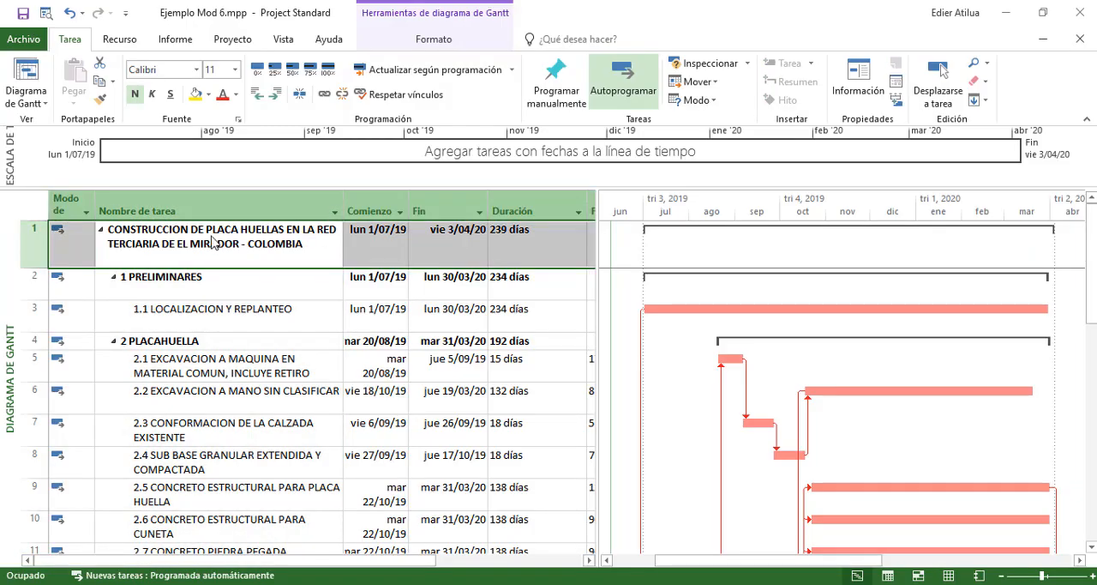
double_click(212, 242)
left_click(515, 185)
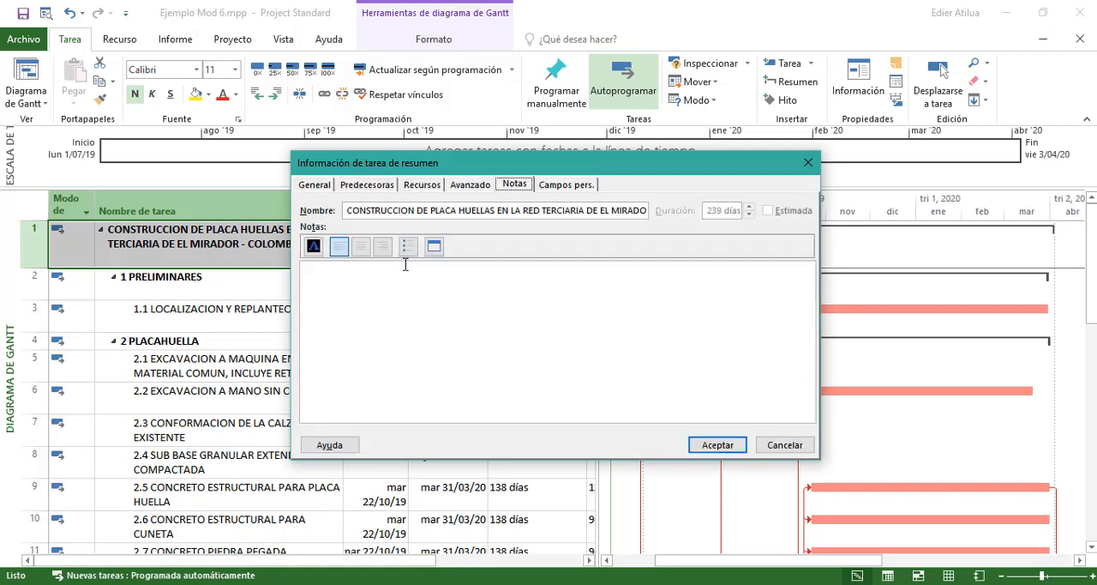
type("LKAJSDLKFJALK")
key("BackSpace")
key("BackSpace")
key("BackSpace")
key("BackSpace")
key("BackSpace")
key("BackSpace")
key("BackSpace")
key("BackSpace")
key("BackSpace")
key("BackSpace")
key("BackSpace")
key("BackSpace")
key("BackSpace")
key("BackSpace")
key("BackSpace")
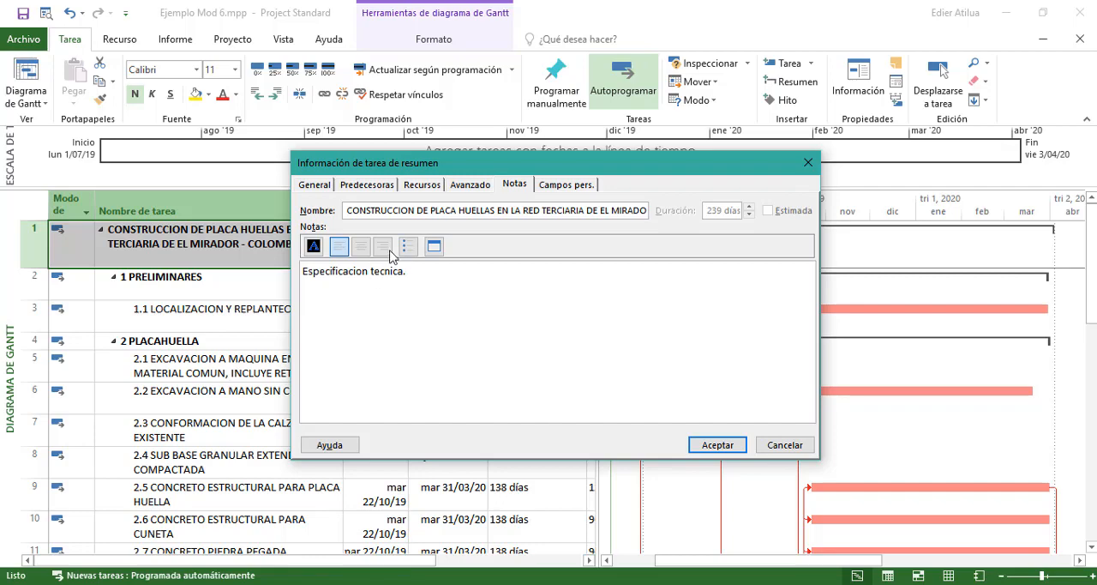
left_click(709, 450)
Enable the option to print notes (Imprimir notas) in the Gantt chart's print page setup
left_click(8, 19)
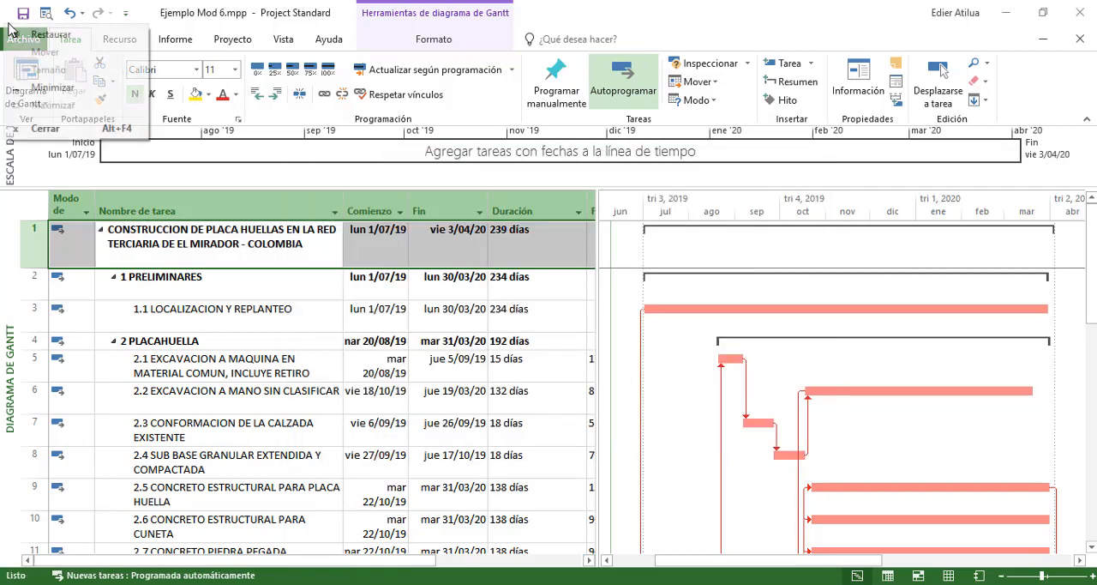
key("Escape")
left_click(26, 40)
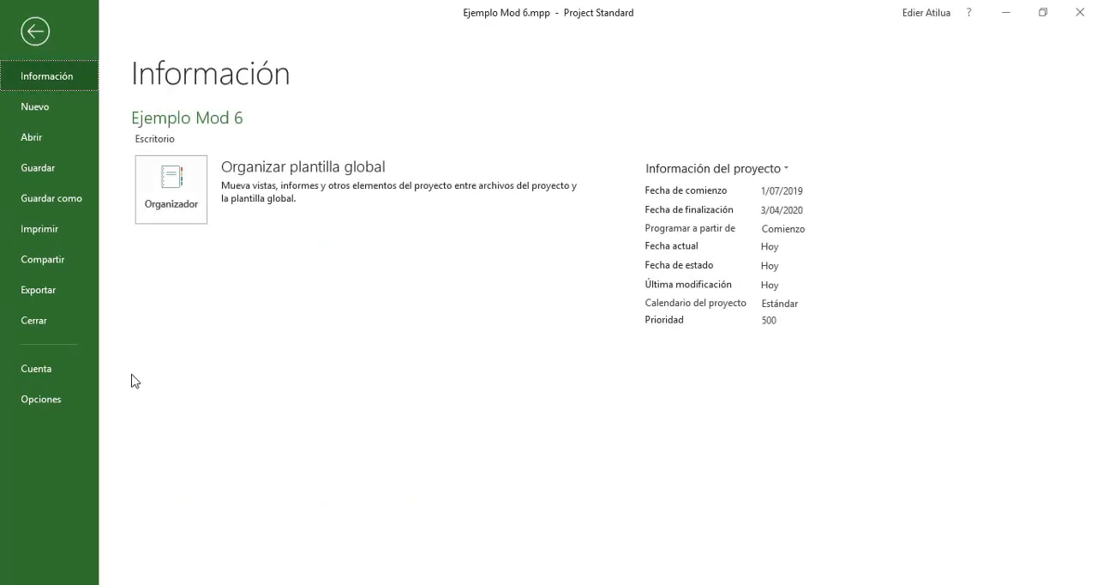
left_click(28, 218)
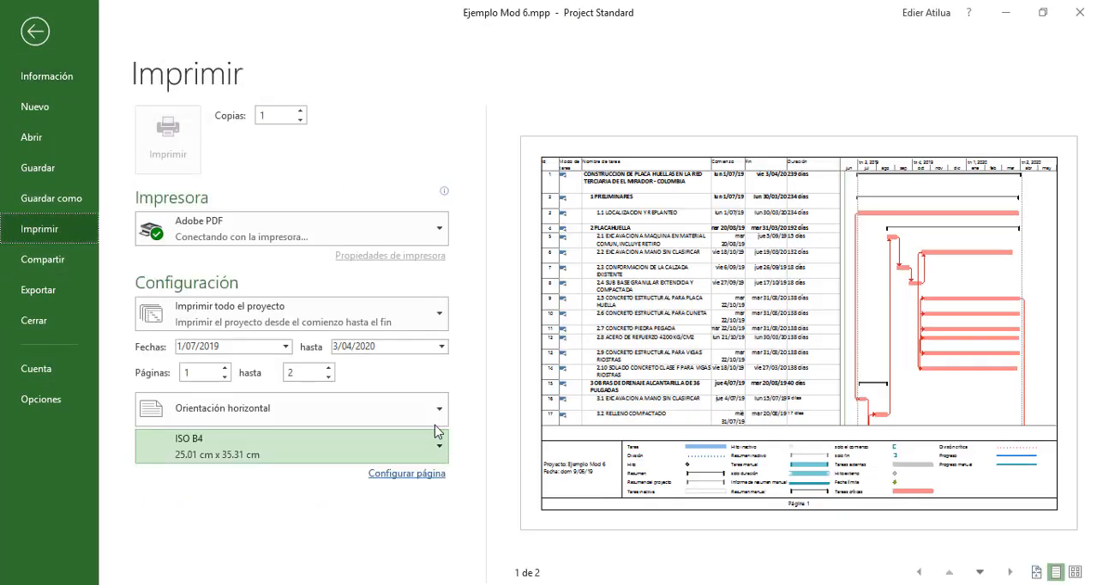
left_click(423, 483)
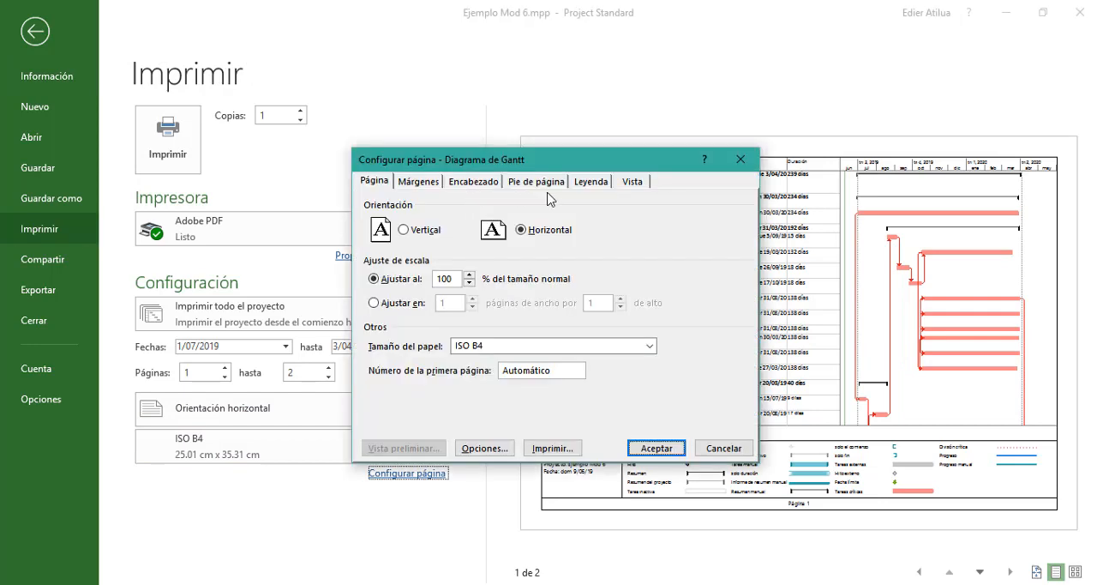
left_click(631, 181)
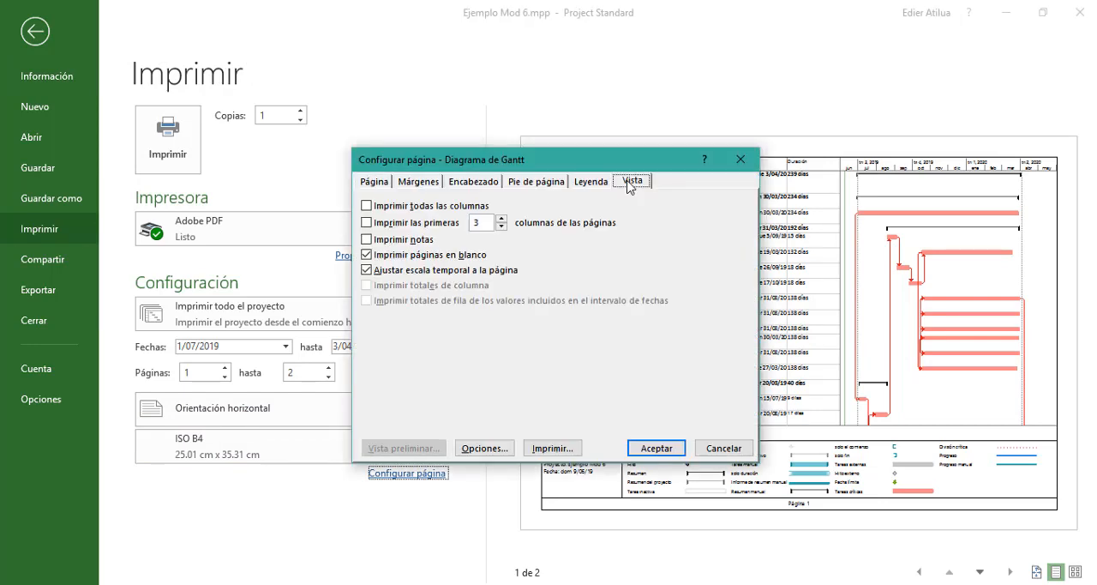
left_click(405, 240)
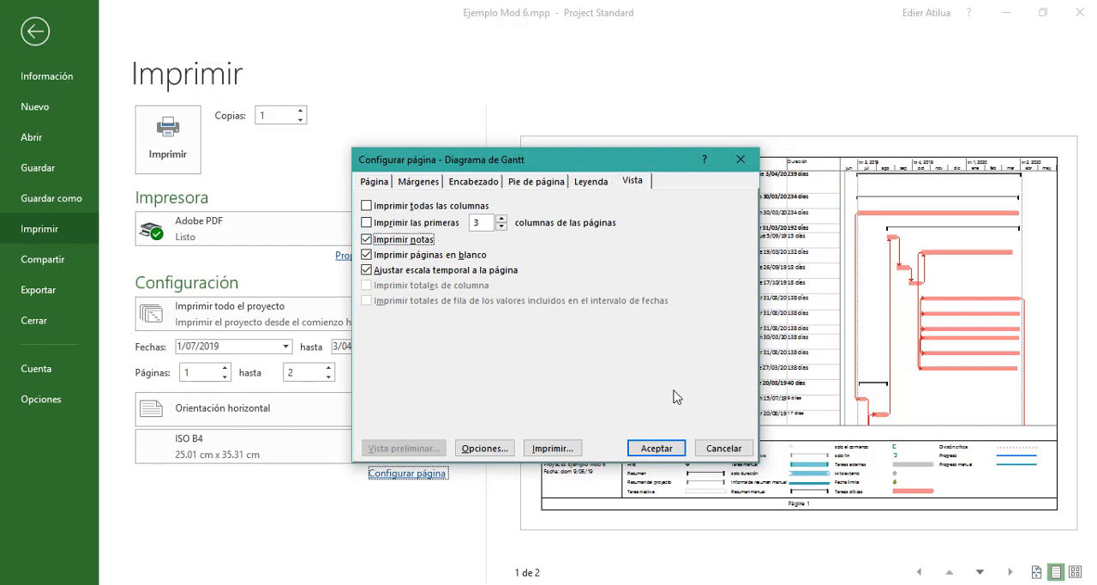
left_click(653, 449)
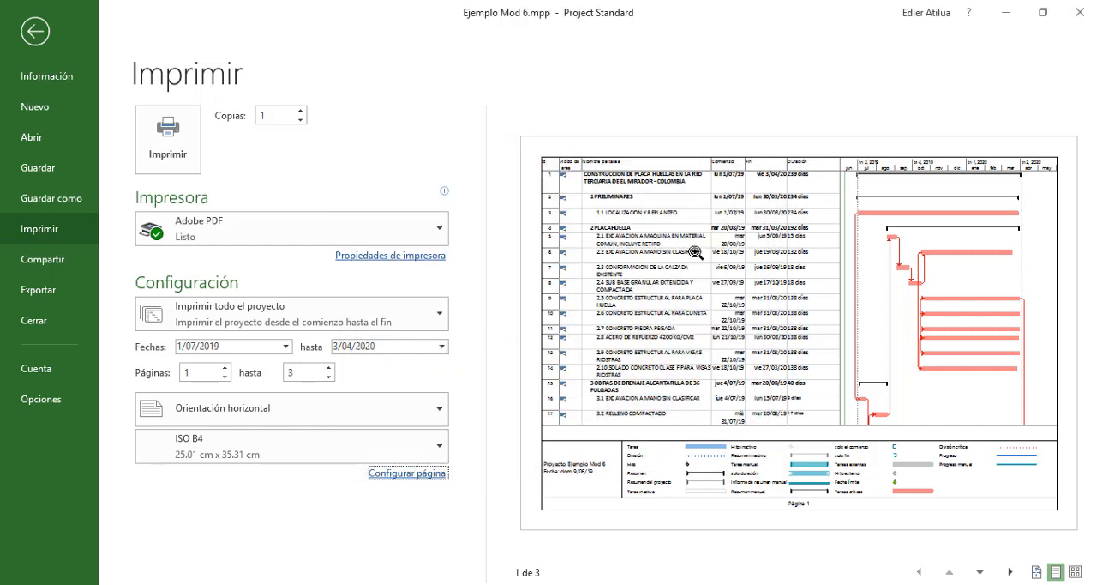
Examine the print preview through to the notes page, then return to the Gantt chart
left_click(691, 241)
left_click(691, 241)
left_click(977, 571)
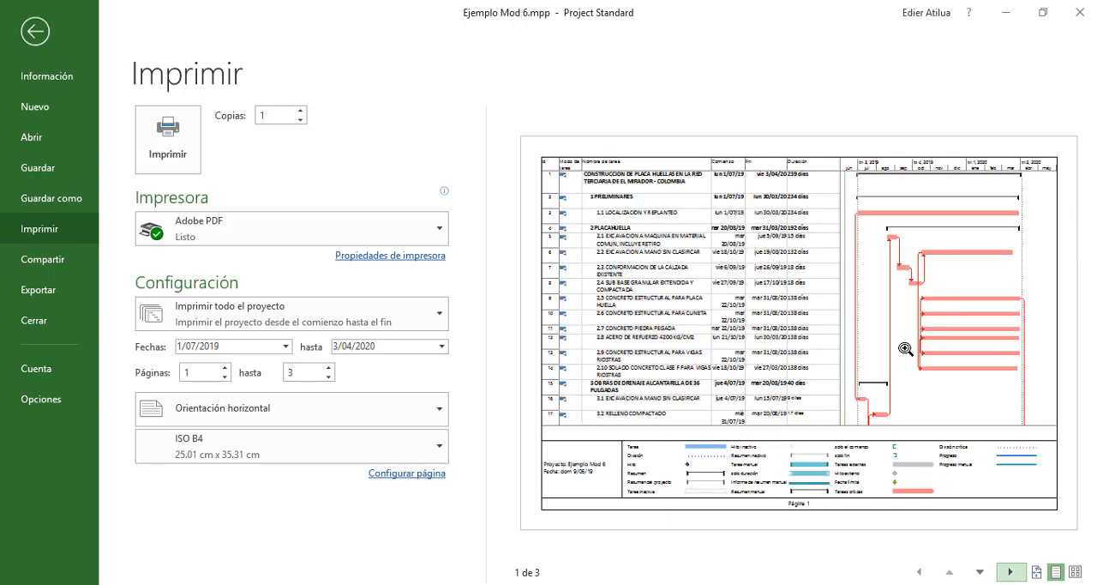
left_click(1011, 572)
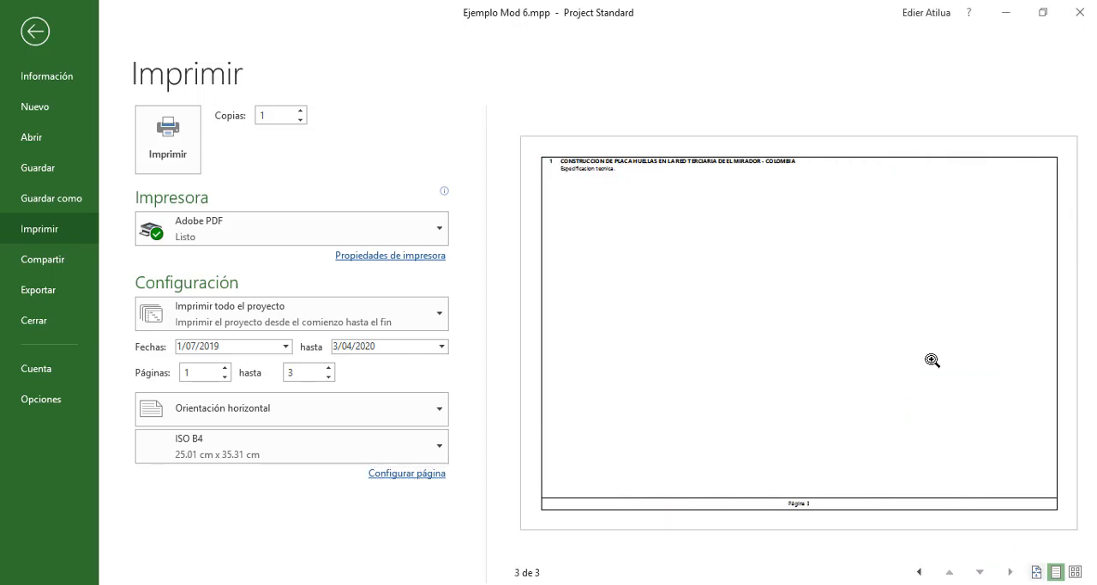
left_click(669, 180)
left_click(735, 298)
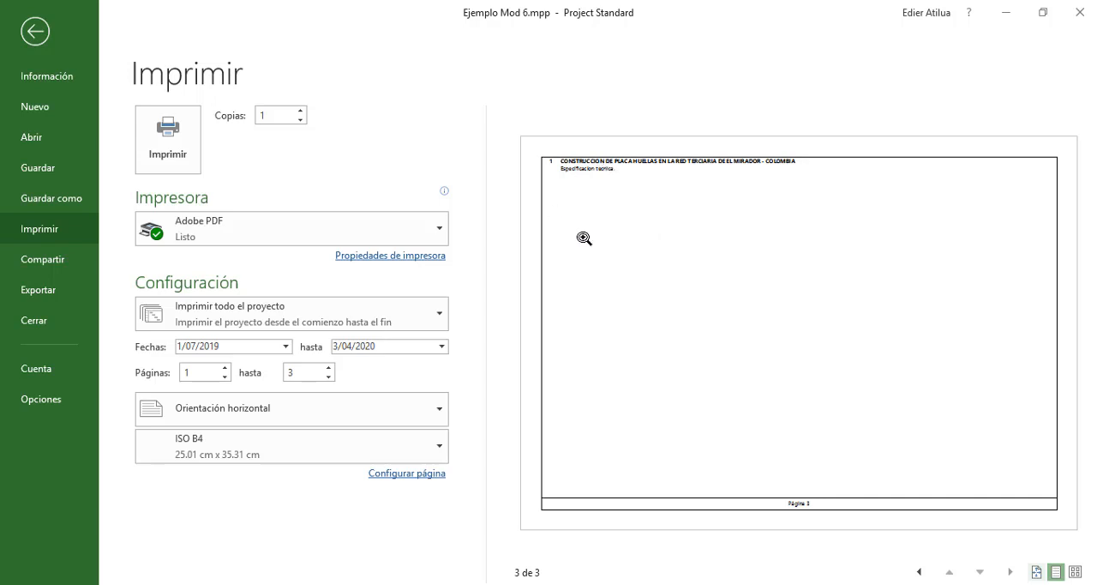
left_click(34, 31)
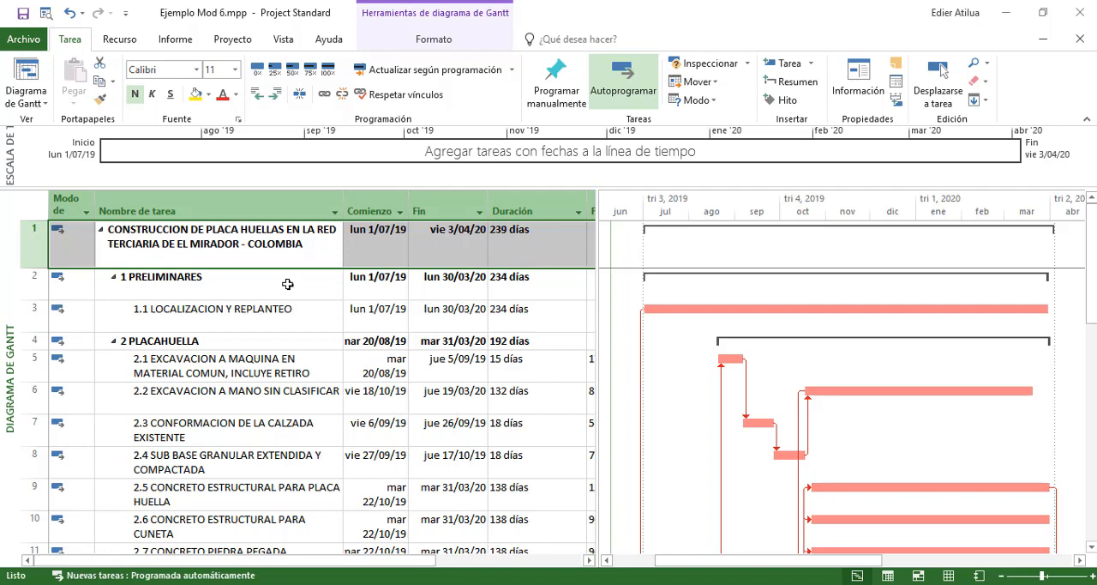
Review the Gantt task list from the first task to the last and select the whole task name column
left_click(342, 345)
left_click(306, 312)
left_click(287, 277)
scroll(286, 277, "down", 1)
scroll(287, 277, "down", 10)
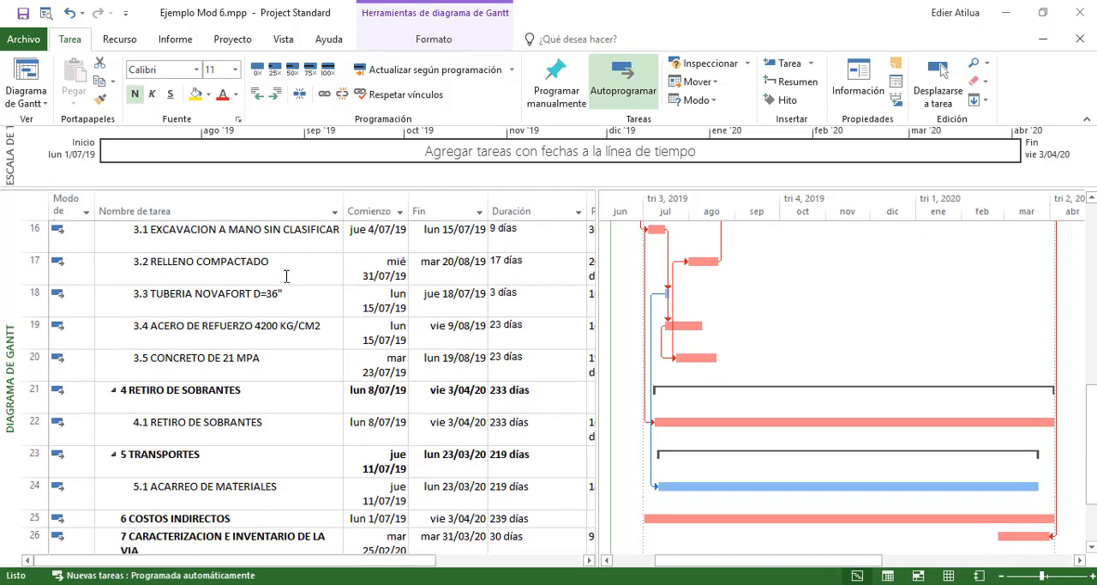
left_click(277, 284)
left_click(262, 264)
scroll(262, 264, "up", 10)
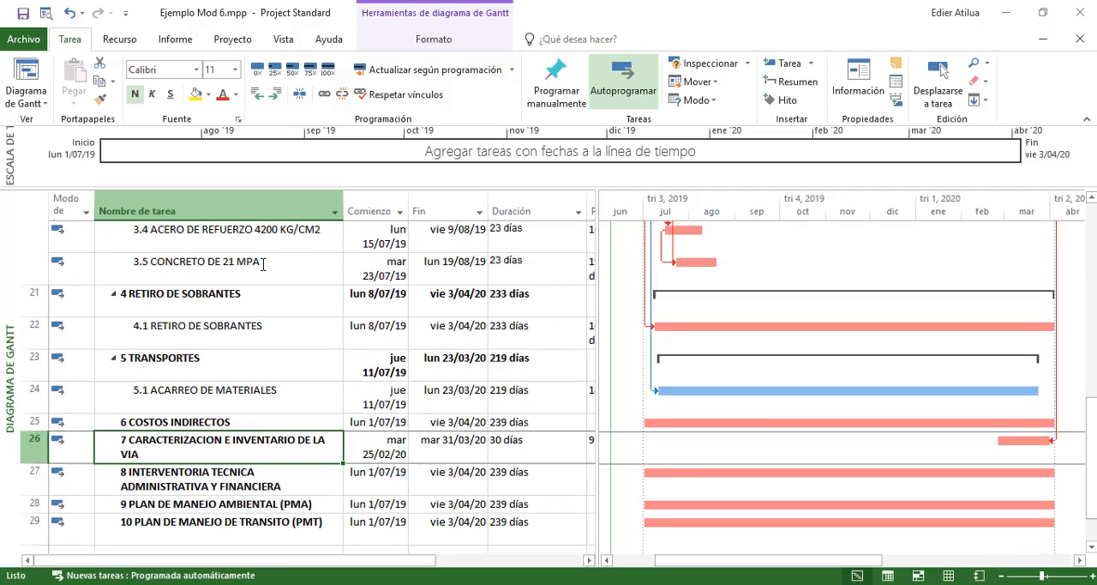
left_click_drag(234, 340, 260, 490)
scroll(229, 351, "down", 2)
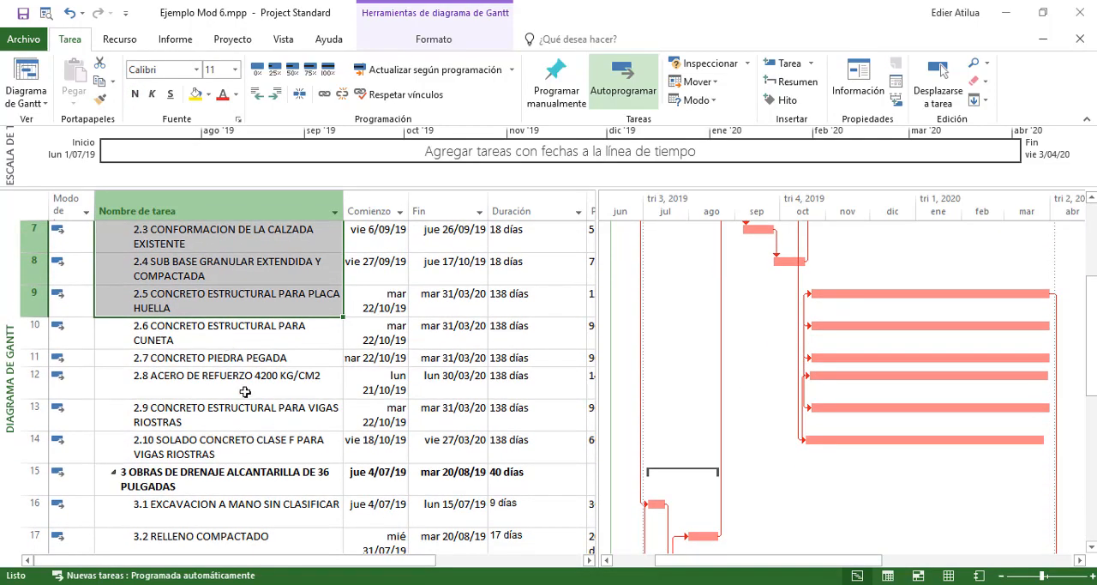
left_click(216, 210)
scroll(239, 331, "up", 2)
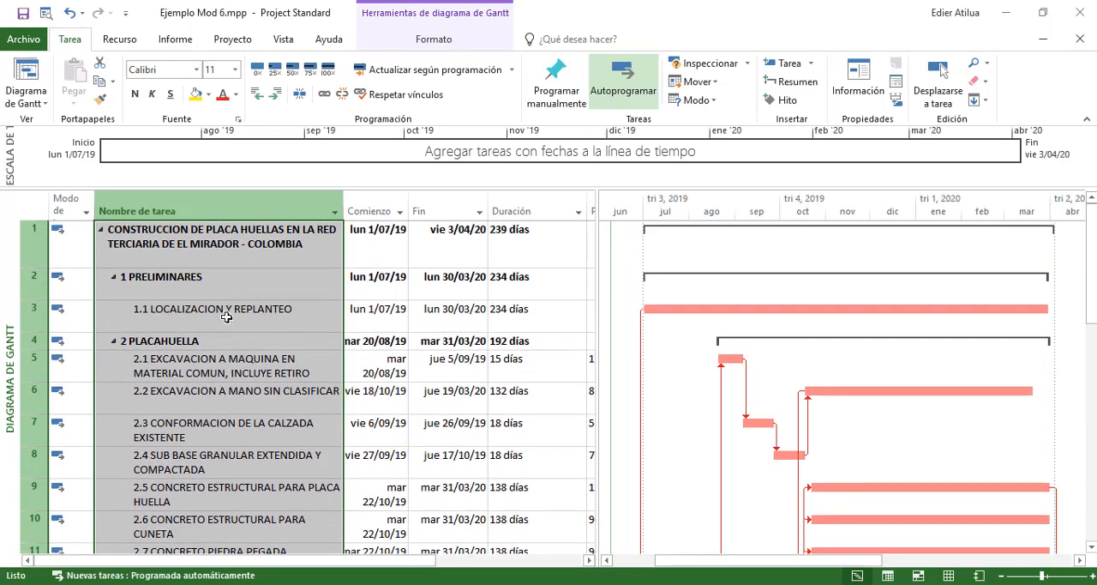